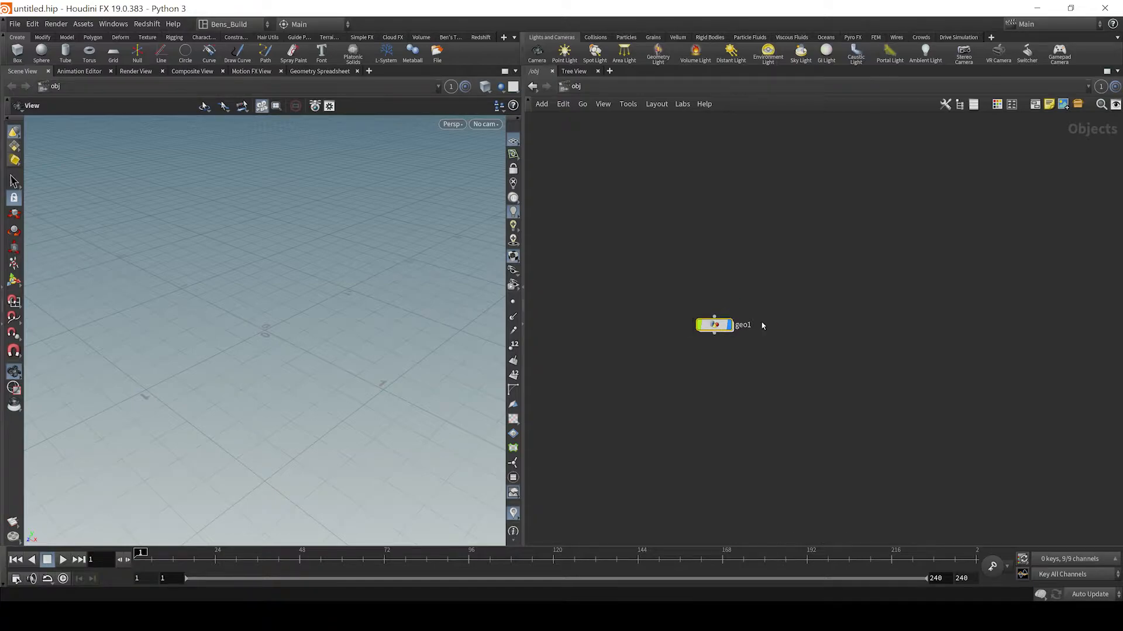
# Rename the geometry object createBricks and add a Test Geometry: Tommy object to the scene as a scale reference
pyautogui.write('createB')
pyautogui.press('Return')
pyautogui.press('Tab')
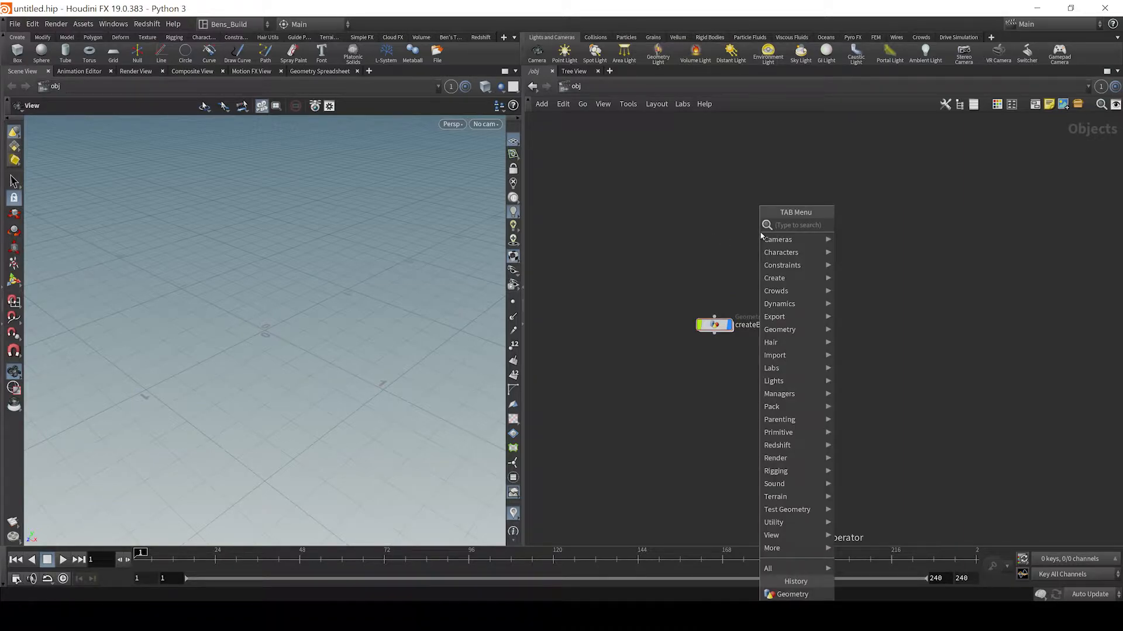
pyautogui.write('to')
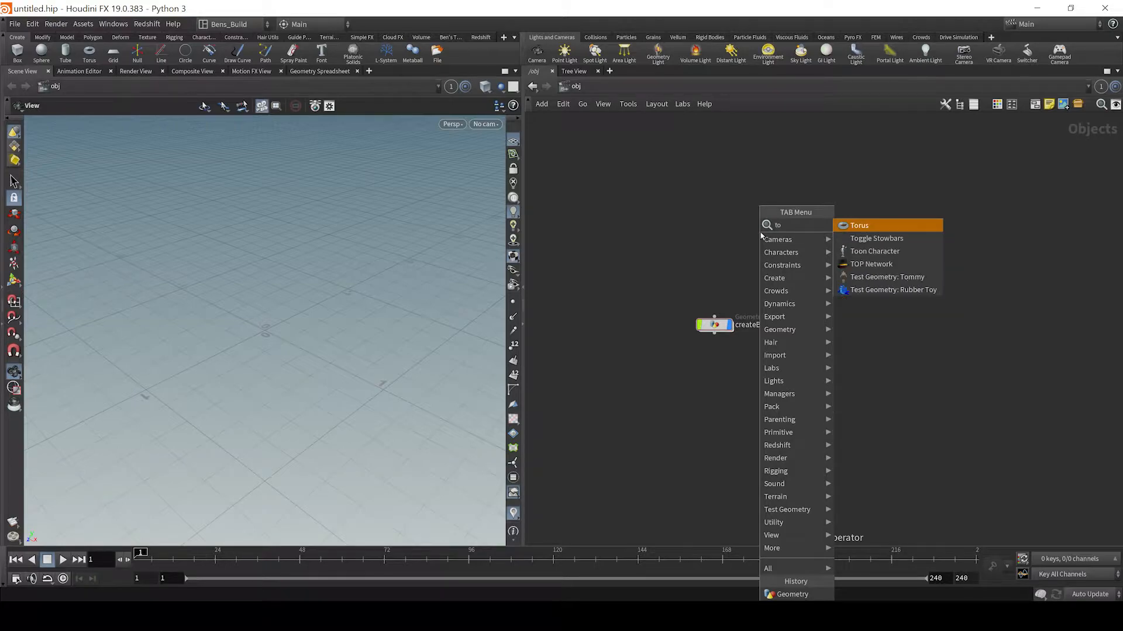
pyautogui.write('mm')
pyautogui.press('Return')
pyautogui.click(760, 230)
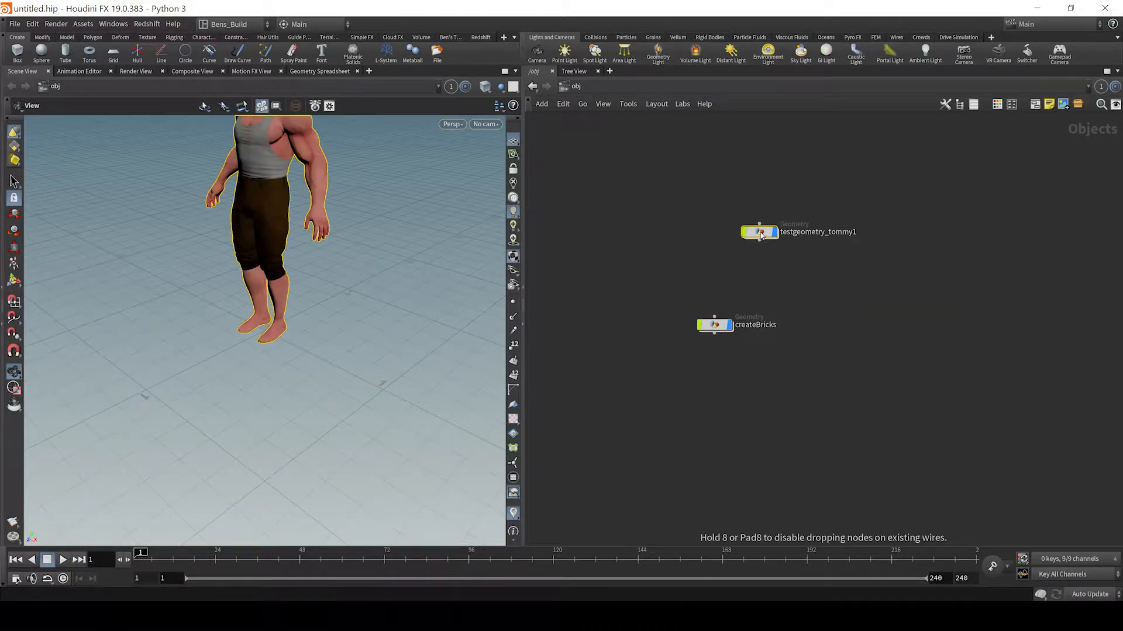
pyautogui.moveTo(294, 263); pyautogui.dragTo(325, 375, button='middle')
pyautogui.moveTo(326, 374); pyautogui.dragTo(344, 319)
pyautogui.moveTo(344, 319); pyautogui.dragTo(336, 286, button='middle')
pyautogui.moveTo(335, 286); pyautogui.dragTo(314, 308, button='right')
pyautogui.moveTo(314, 308); pyautogui.dragTo(355, 343)
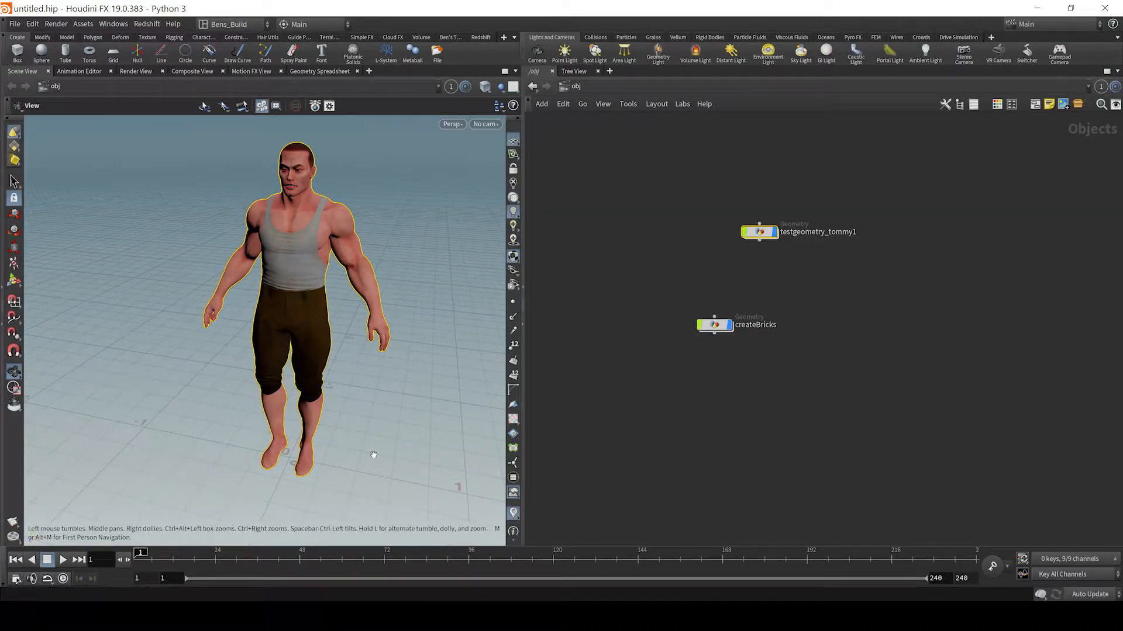
# Enter the createBricks network and ghost the other objects in the viewport
pyautogui.click(714, 390)
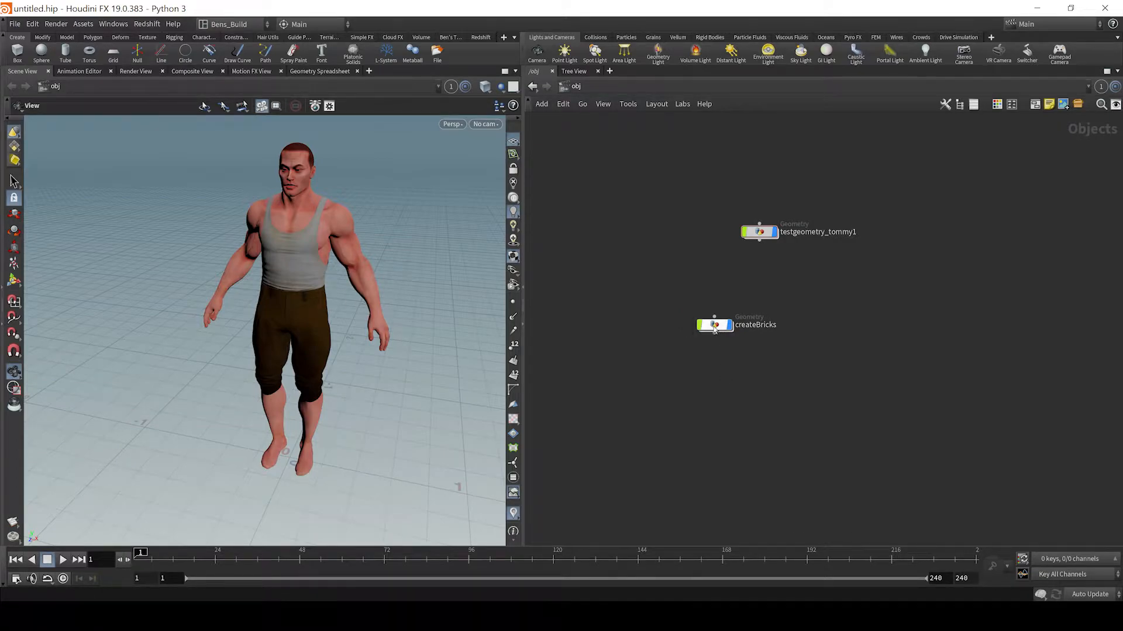
pyautogui.doubleClick(716, 326)
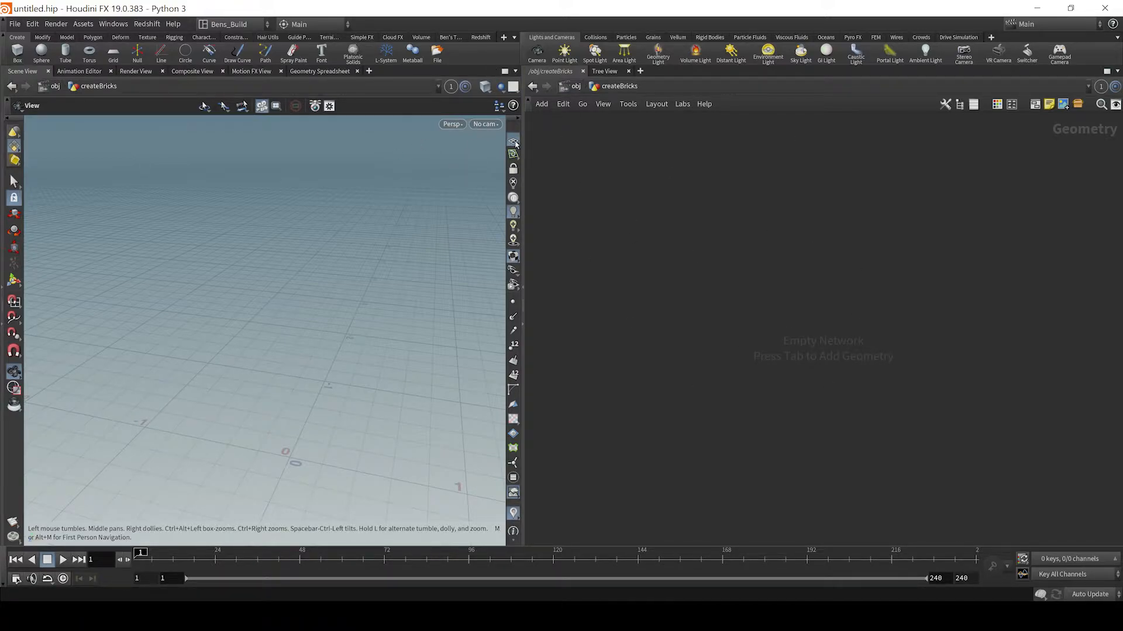
pyautogui.click(500, 87)
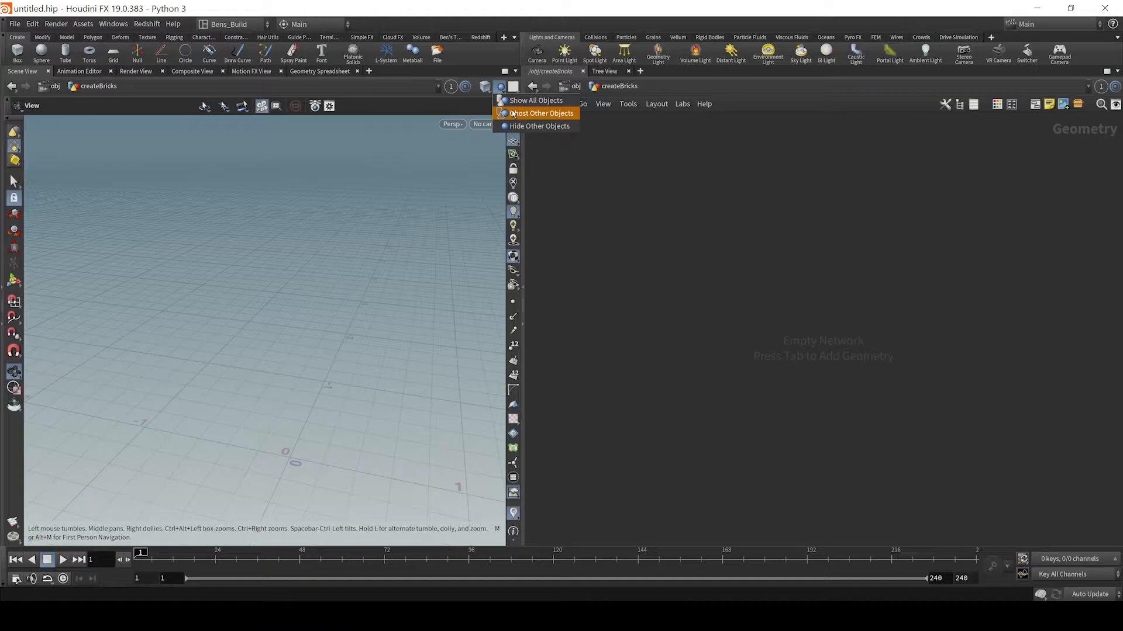
pyautogui.click(532, 113)
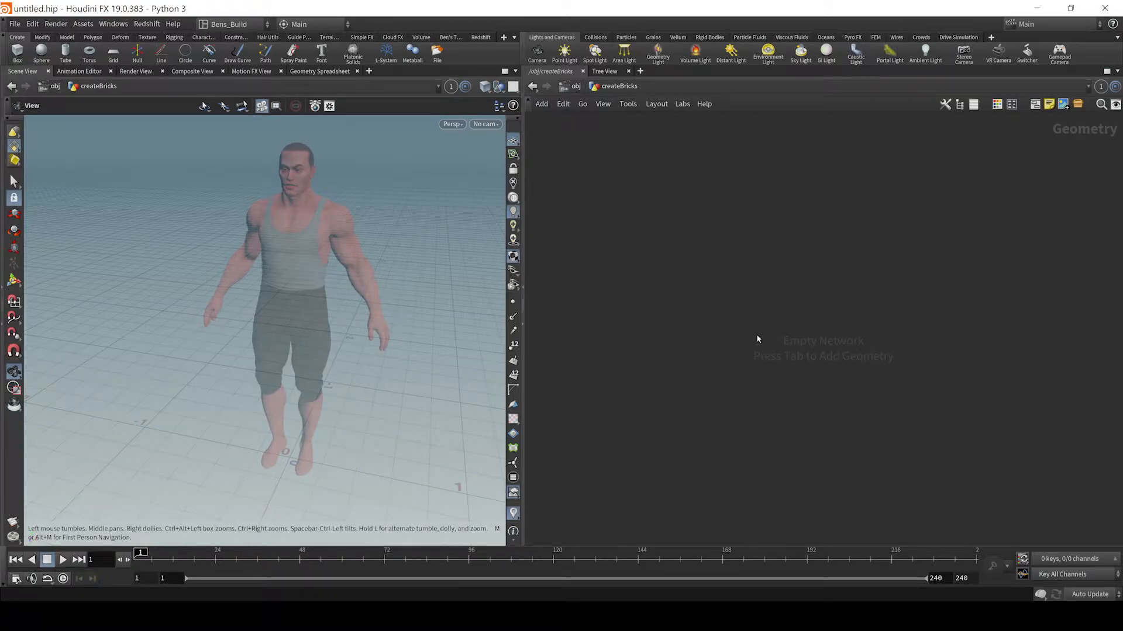
# Add a Box node to the createBricks network and show its parameters beside the nodes
pyautogui.press('Tab')
pyautogui.write('box')
pyautogui.press('Return')
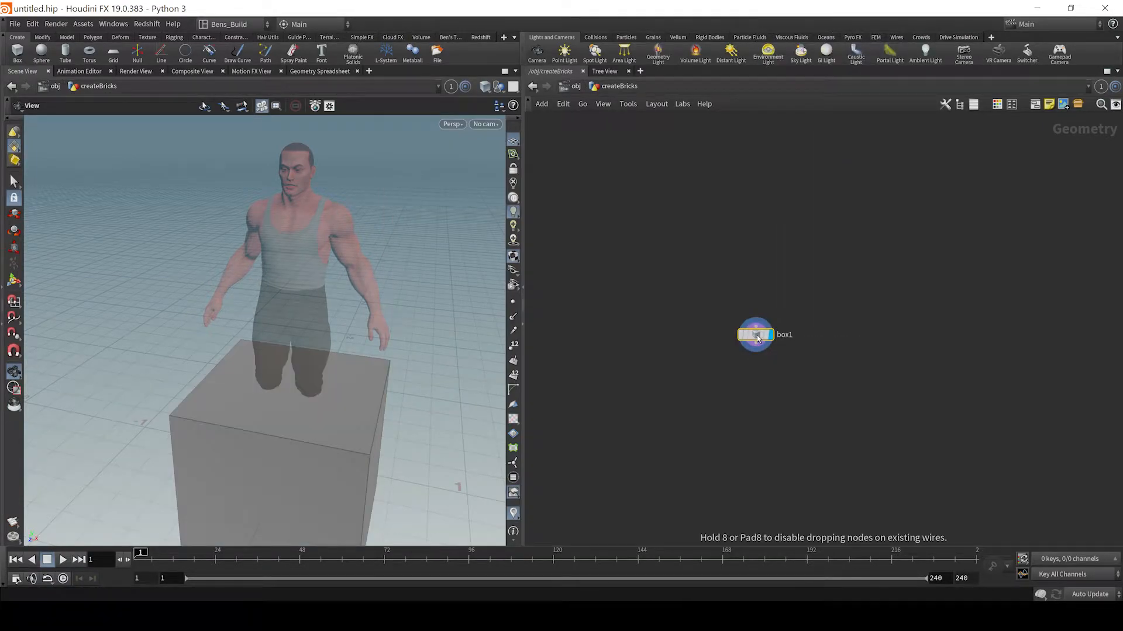
pyautogui.click(747, 316)
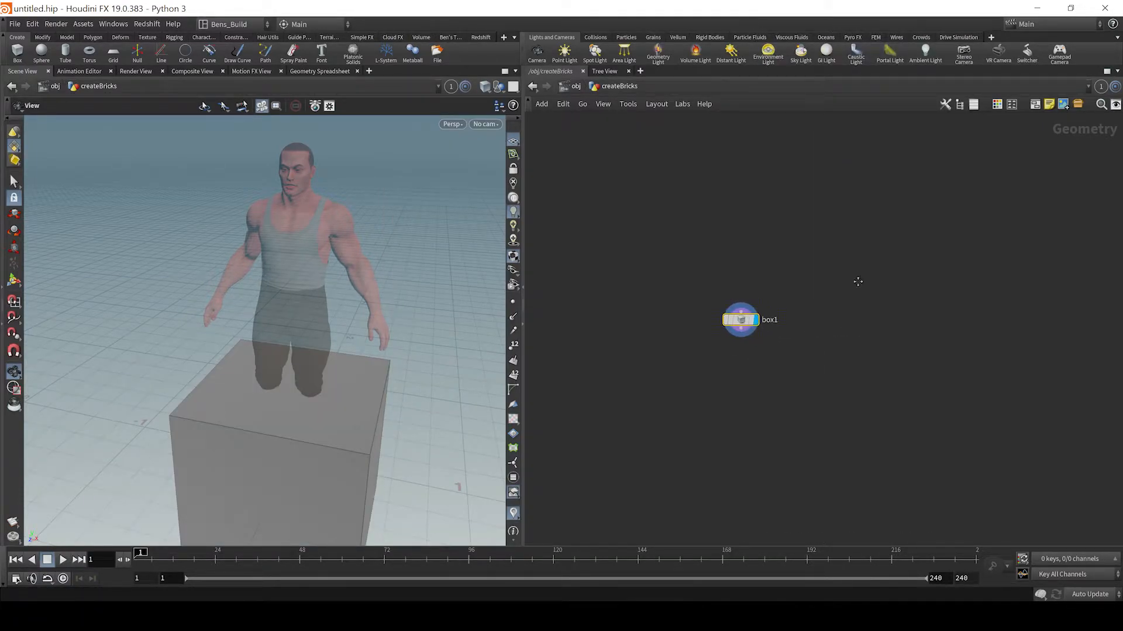
pyautogui.moveTo(863, 274); pyautogui.dragTo(848, 306, button='middle')
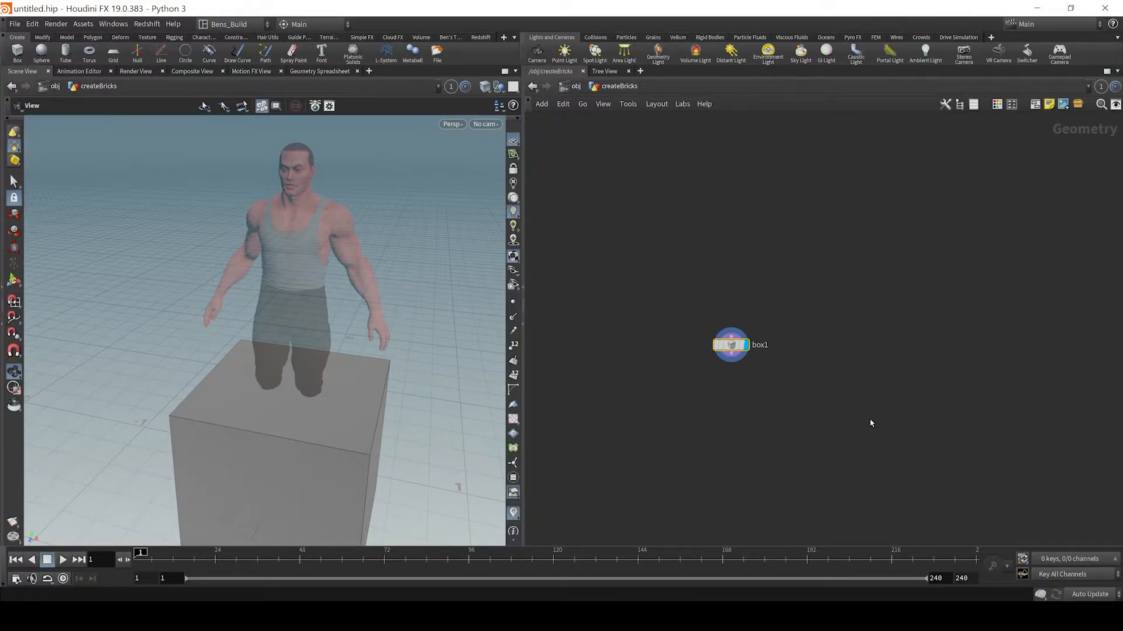
pyautogui.press('p')
pyautogui.moveTo(729, 405); pyautogui.dragTo(649, 417, button='middle')
pyautogui.scroll(1, 700, 391)
pyautogui.scroll(2, 701, 390)
pyautogui.moveTo(782, 544); pyautogui.dragTo(789, 363)
pyautogui.moveTo(663, 330); pyautogui.dragTo(714, 357, button='middle')
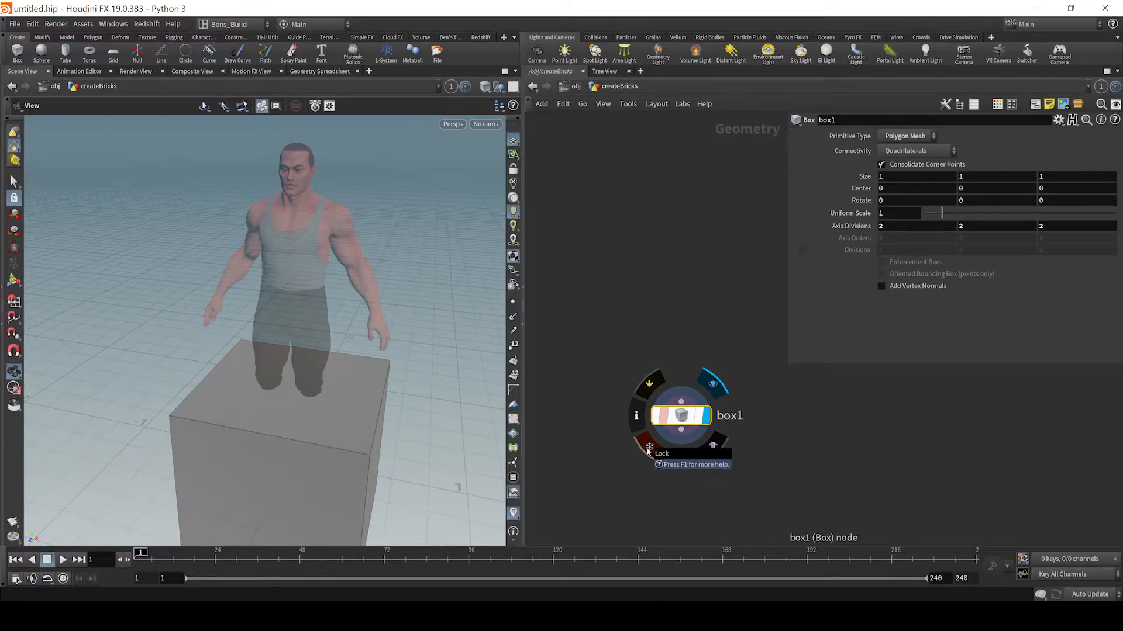
# Set the box's size to 0.275 in X, 0.075 in Y and 0.1 in Z
pyautogui.click(905, 177)
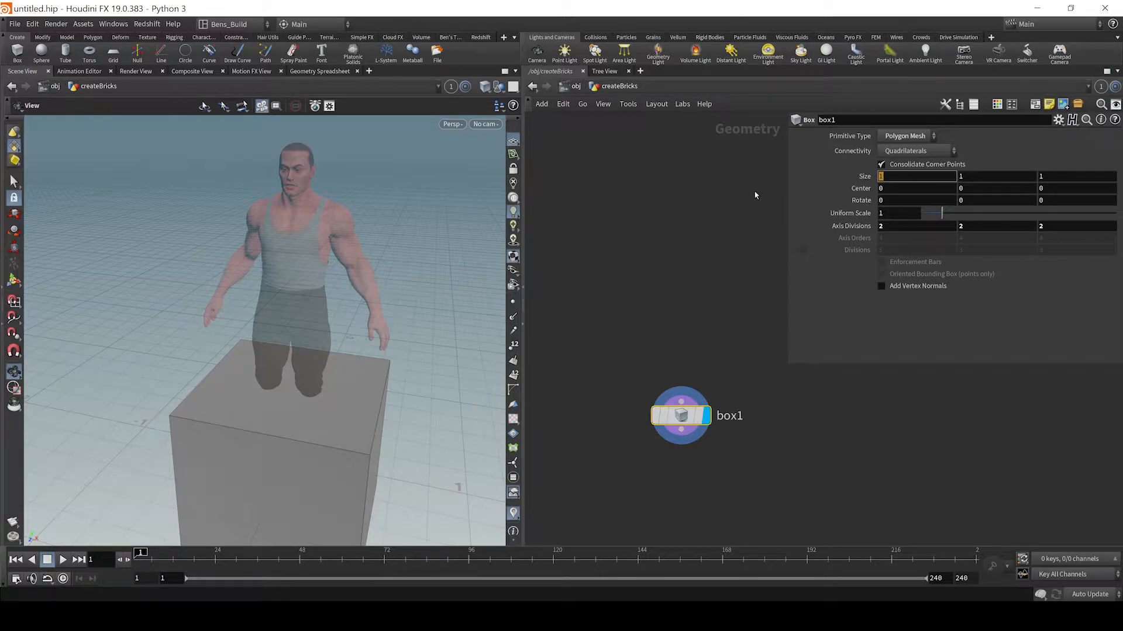
pyautogui.write('.275')
pyautogui.press('Tab')
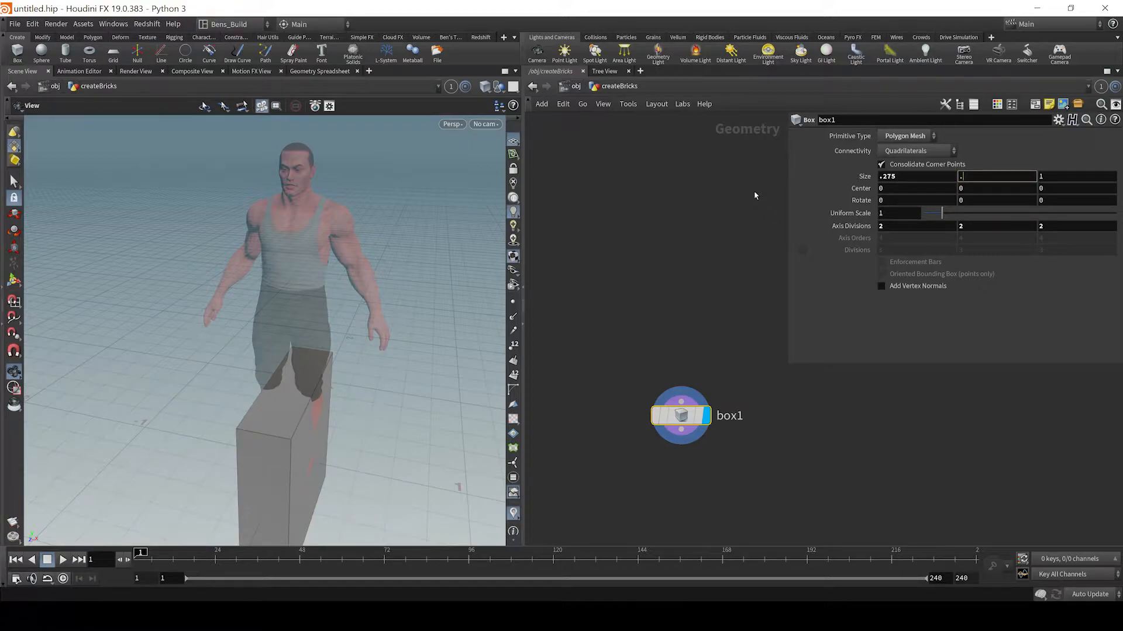
pyautogui.write('.075')
pyautogui.press('Tab')
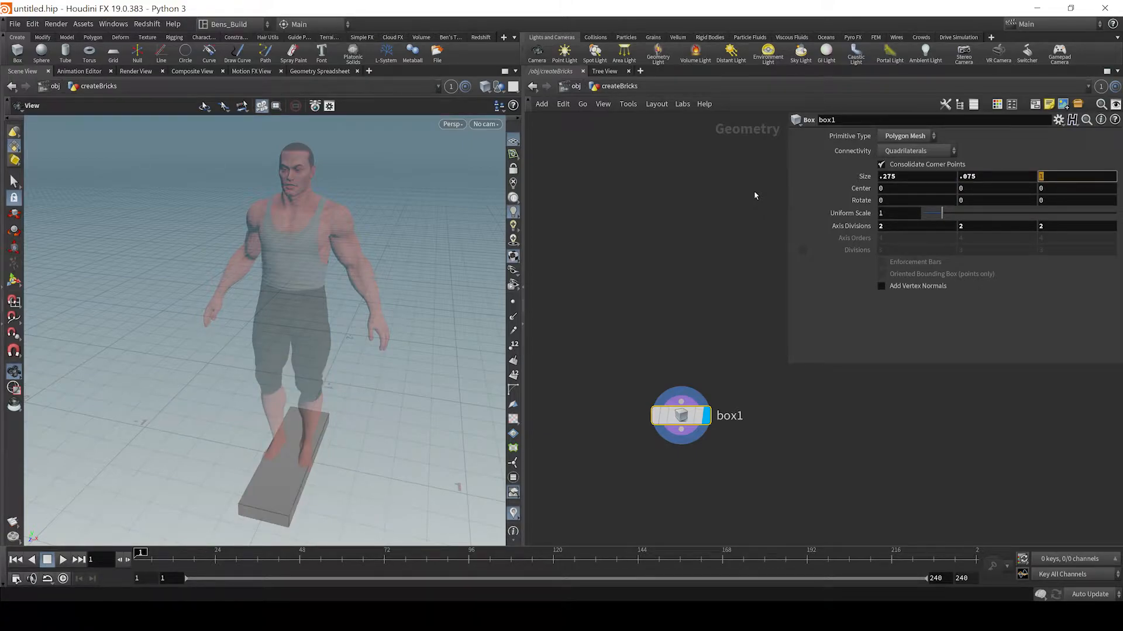
pyautogui.write('.1')
pyautogui.press('Return')
# Set the box's Z size to 0.125
pyautogui.scroll(8, 294, 340)
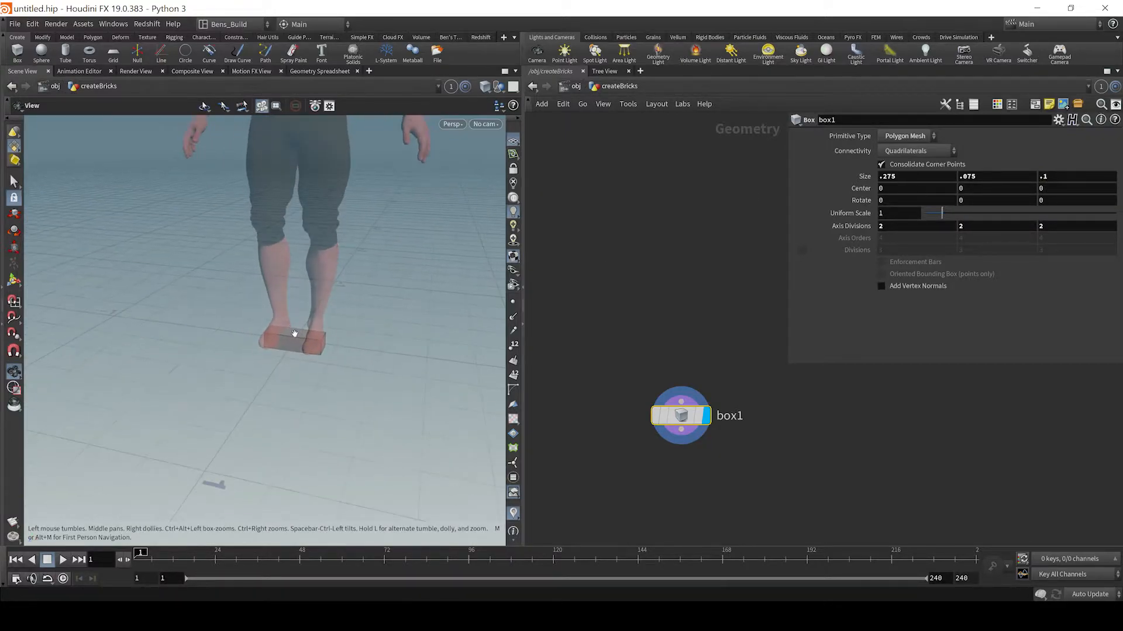
pyautogui.moveTo(294, 347); pyautogui.dragTo(260, 410)
pyautogui.moveTo(1060, 176); pyautogui.dragTo(1087, 207, button='middle')
pyautogui.moveTo(366, 411); pyautogui.dragTo(370, 321)
pyautogui.click(1095, 180)
pyautogui.press('BackSpace')
pyautogui.write('25')
pyautogui.press('Return')
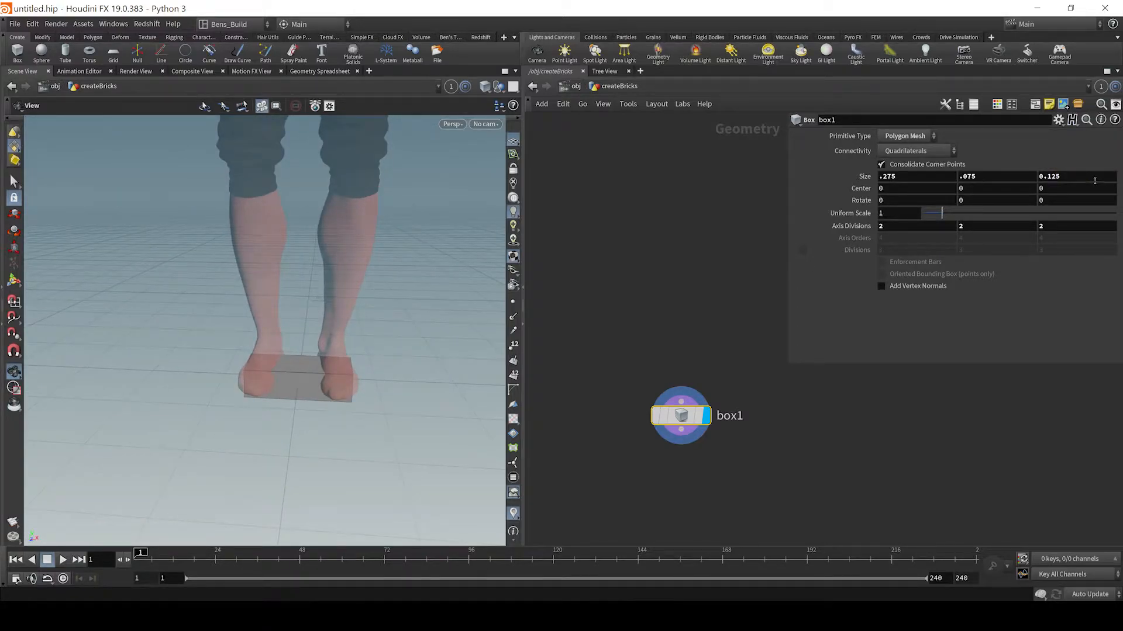
pyautogui.moveTo(271, 368); pyautogui.dragTo(377, 389)
# Add a Tube node beside the box node
pyautogui.moveTo(749, 484); pyautogui.dragTo(740, 434, button='middle')
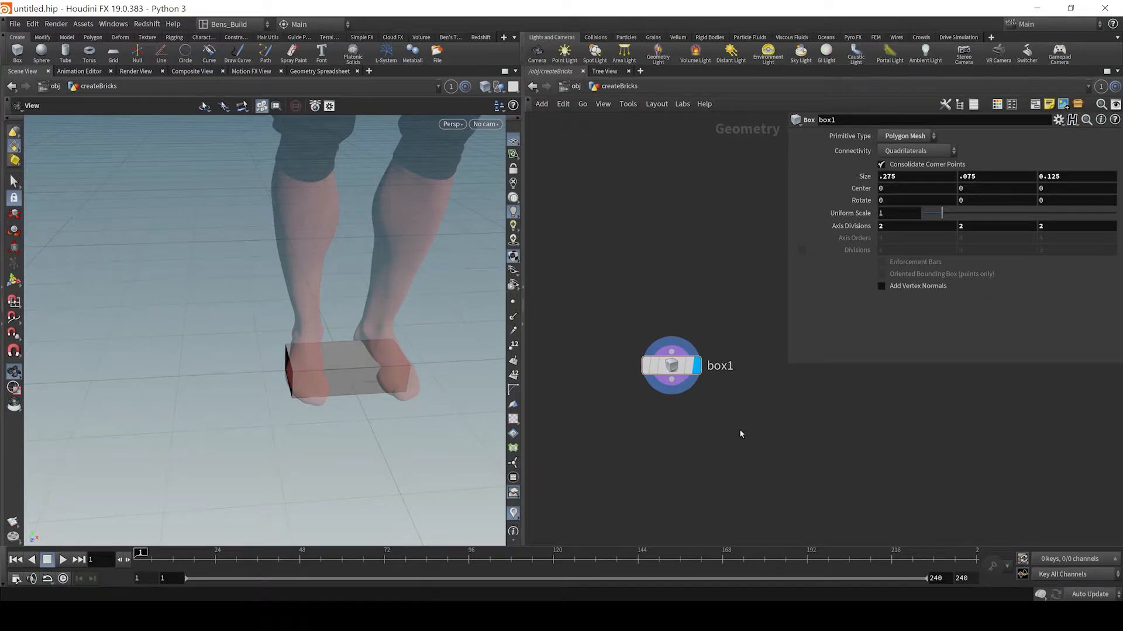
pyautogui.press('Tab')
pyautogui.write('tub')
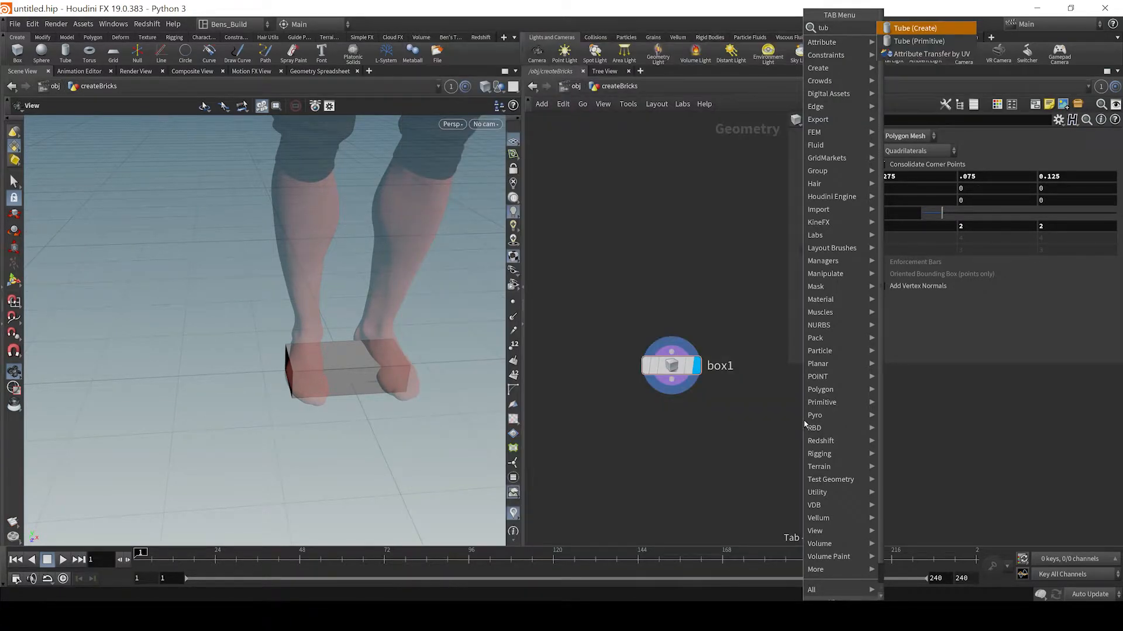
pyautogui.press('Return')
pyautogui.click(800, 421)
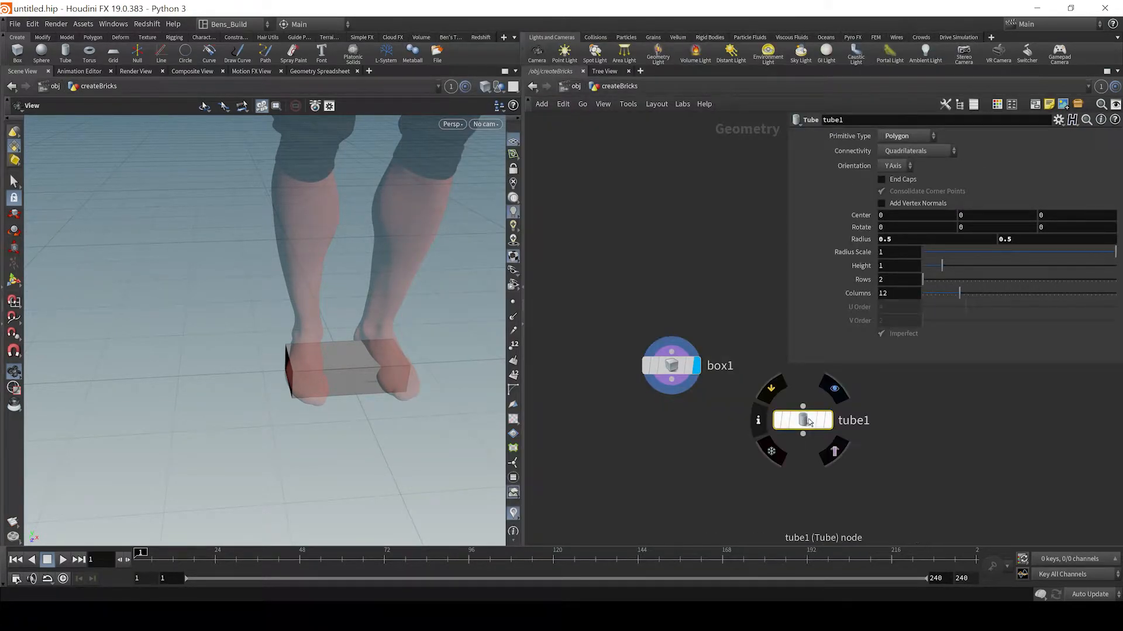
# Add a Merge node, wire the box and the tube into it, and display the merged result
pyautogui.click(655, 486)
pyautogui.press('Tab')
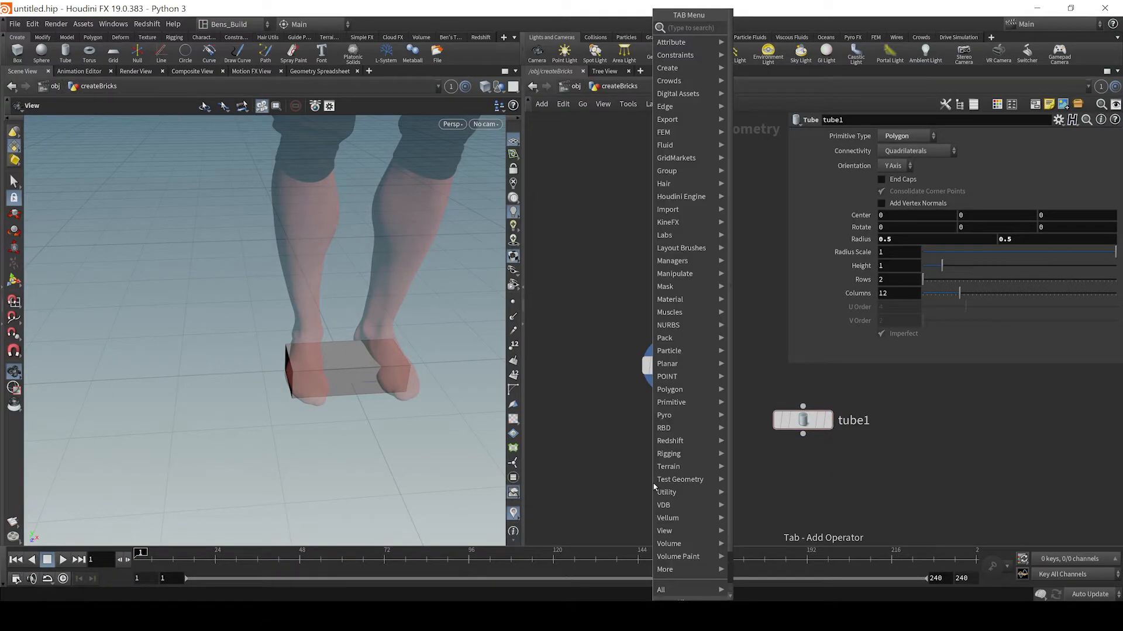
pyautogui.write('mer')
pyautogui.press('Return')
pyautogui.click(653, 486)
pyautogui.moveTo(653, 486); pyautogui.dragTo(770, 520)
pyautogui.moveTo(672, 381); pyautogui.dragTo(765, 502)
pyautogui.moveTo(804, 433); pyautogui.dragTo(769, 501)
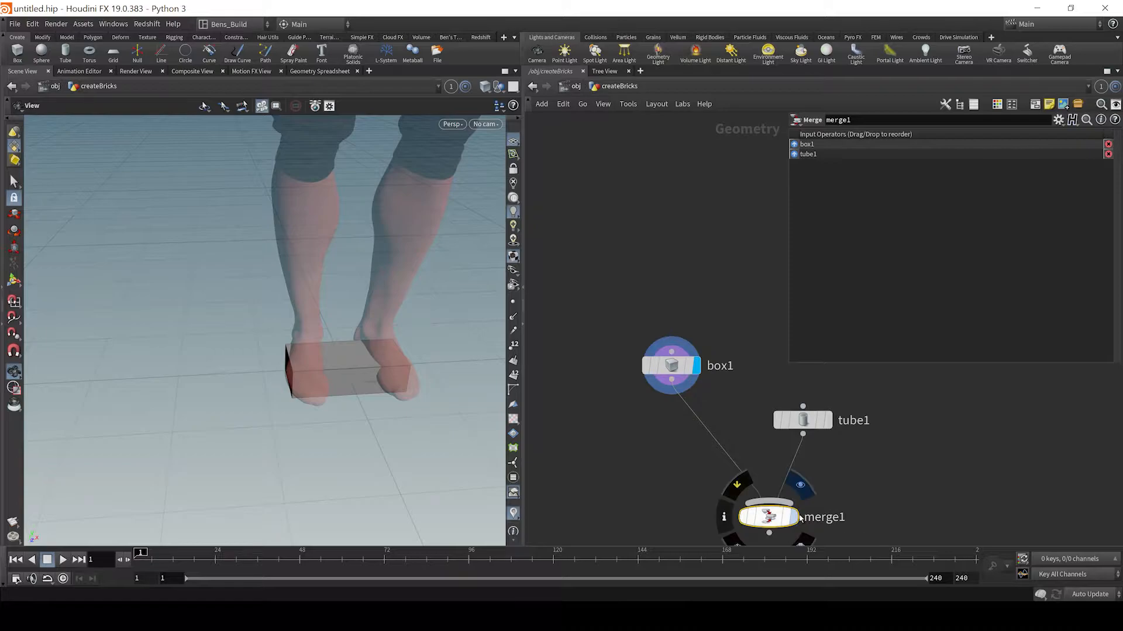
pyautogui.click(794, 515)
# Set the tube's Radius Scale to 0.05 and its Height to 0.21
pyautogui.click(801, 428)
pyautogui.moveTo(899, 253); pyautogui.dragTo(767, 249)
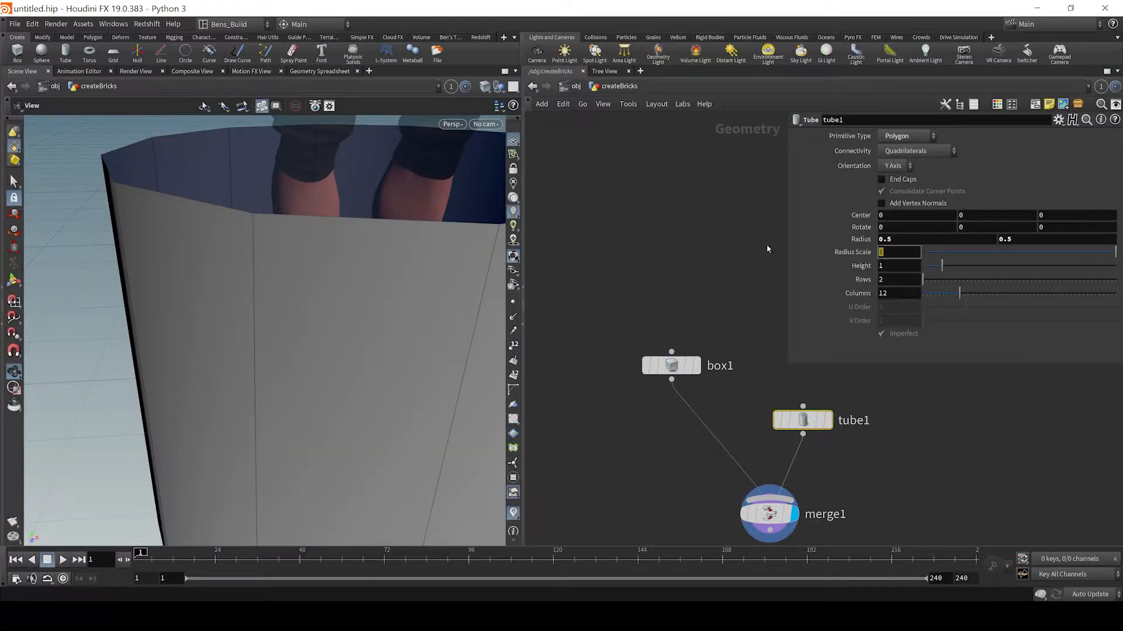
pyautogui.write('.1')
pyautogui.press('Tab')
pyautogui.write('.1')
pyautogui.press('Return')
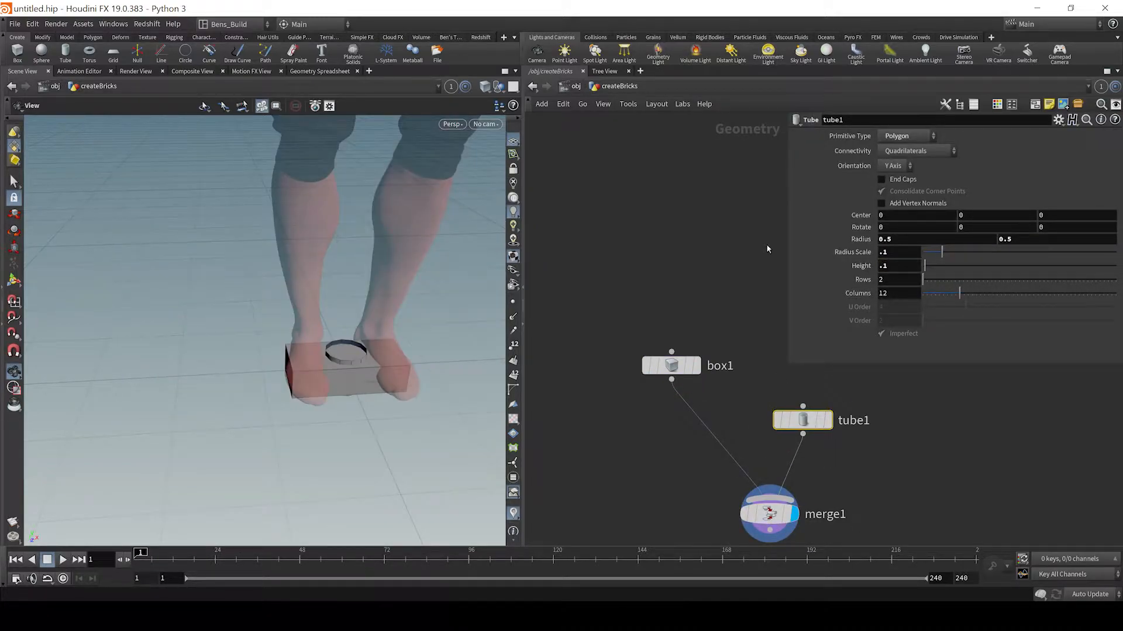
pyautogui.middleClick(894, 261)
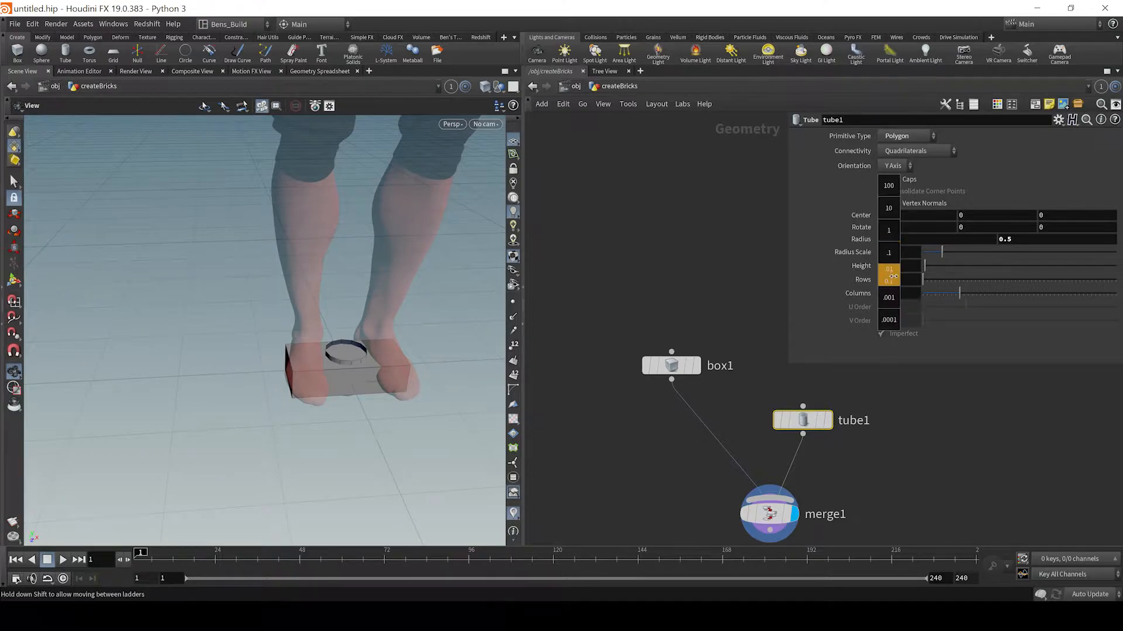
pyautogui.moveTo(893, 260); pyautogui.dragTo(962, 273, button='middle')
pyautogui.moveTo(901, 253)
pyautogui.mouseDown(button='middle')
pyautogui.moveTo(875, 257)
pyautogui.moveTo(905, 257)
pyautogui.mouseUp(button='middle')
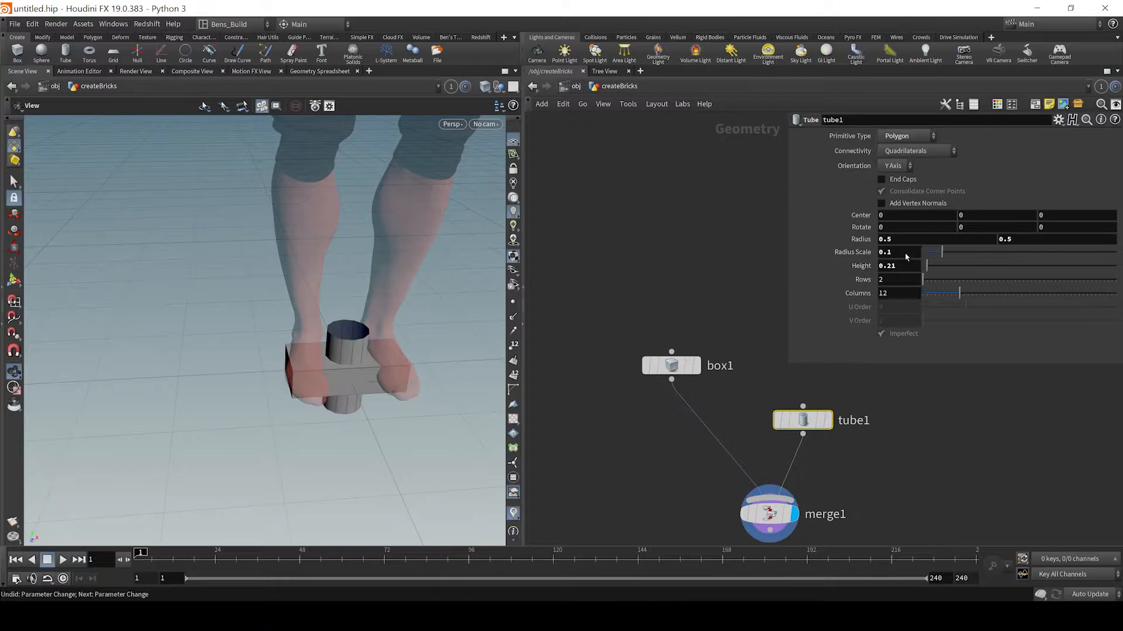
pyautogui.write('.05')
pyautogui.press('Return')
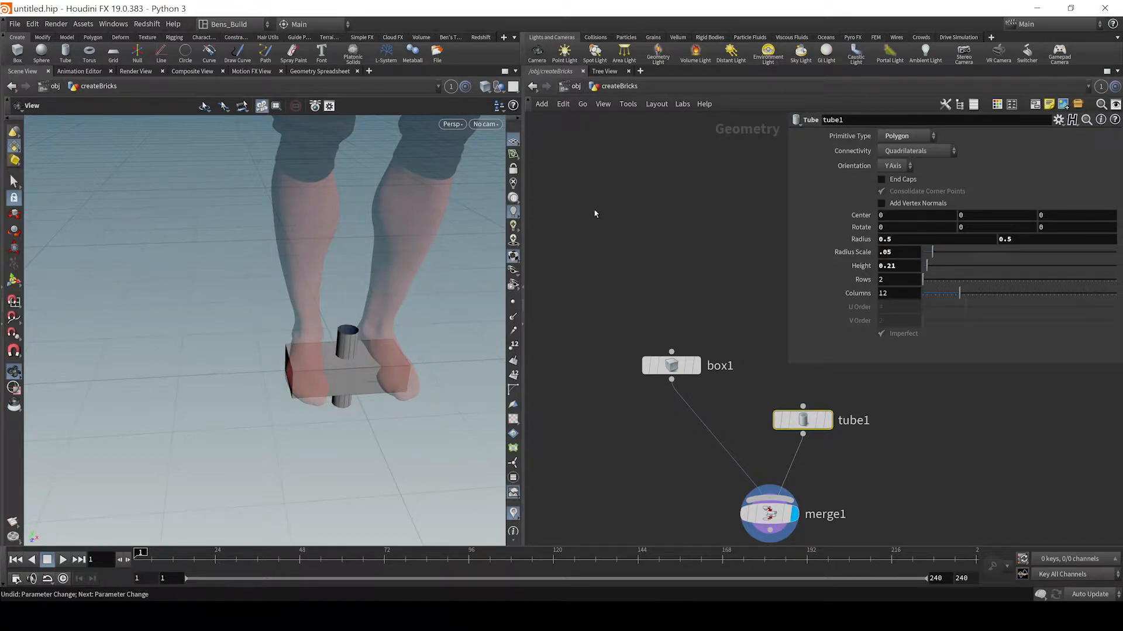
# Enable End Caps on the tube and set its Columns to 64
pyautogui.scroll(1, 324, 342)
pyautogui.moveTo(337, 344); pyautogui.dragTo(323, 411, button='middle')
pyautogui.moveTo(323, 411)
pyautogui.mouseDown()
pyautogui.moveTo(323, 443)
pyautogui.moveTo(323, 411)
pyautogui.mouseUp()
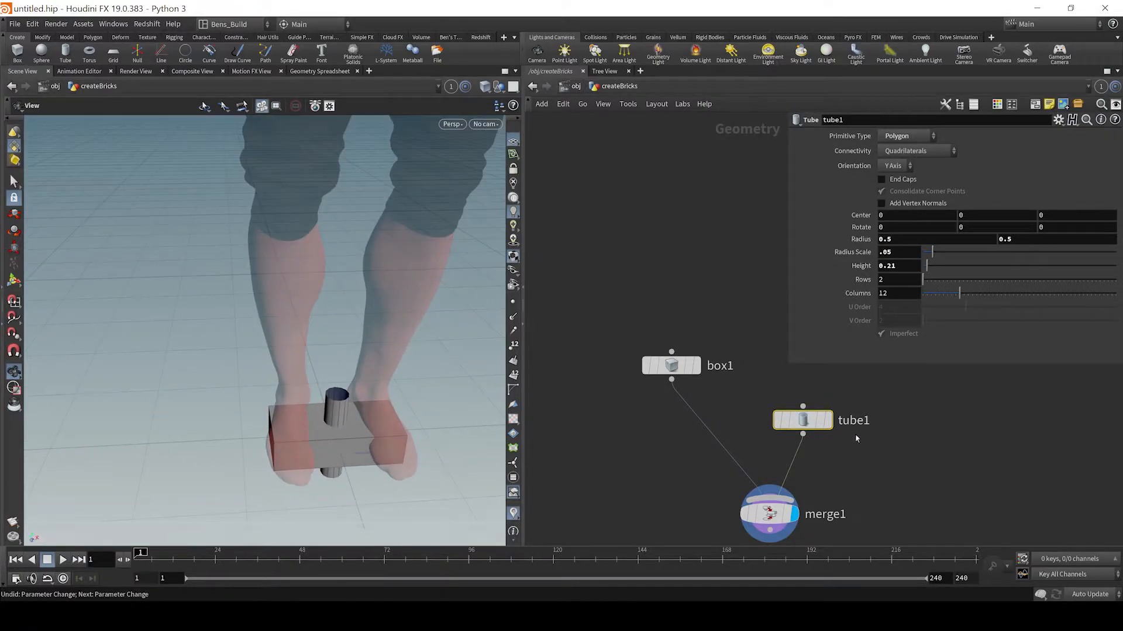
pyautogui.moveTo(856, 438); pyautogui.dragTo(813, 332, button='middle')
pyautogui.moveTo(726, 403); pyautogui.dragTo(702, 458)
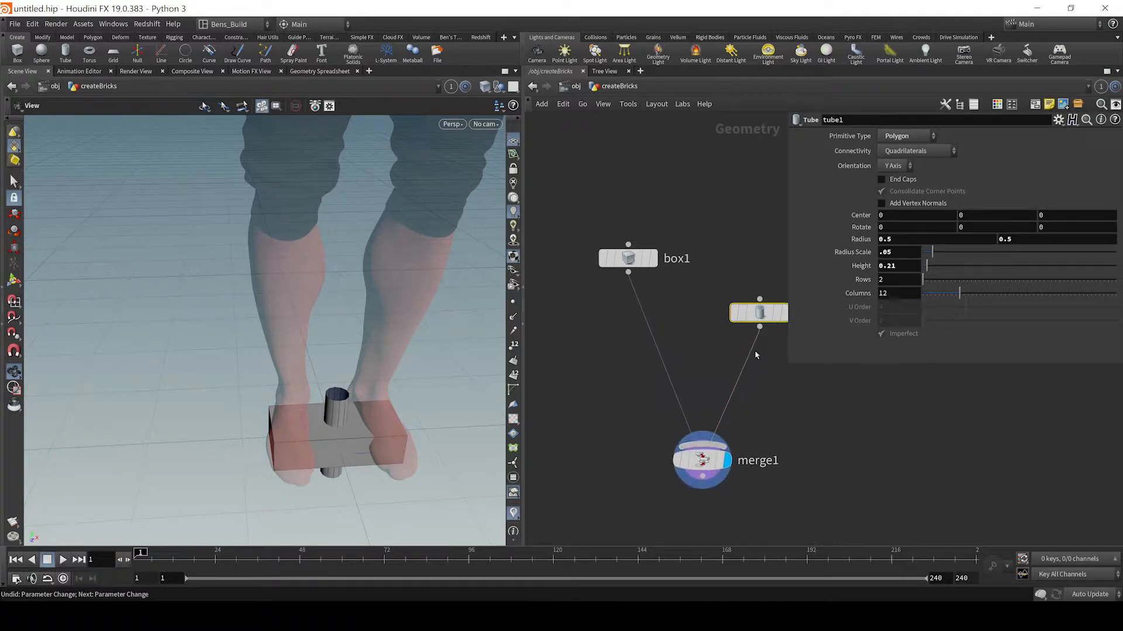
pyautogui.click(881, 180)
pyautogui.doubleClick(915, 294)
pyautogui.write('64')
pyautogui.press('Return')
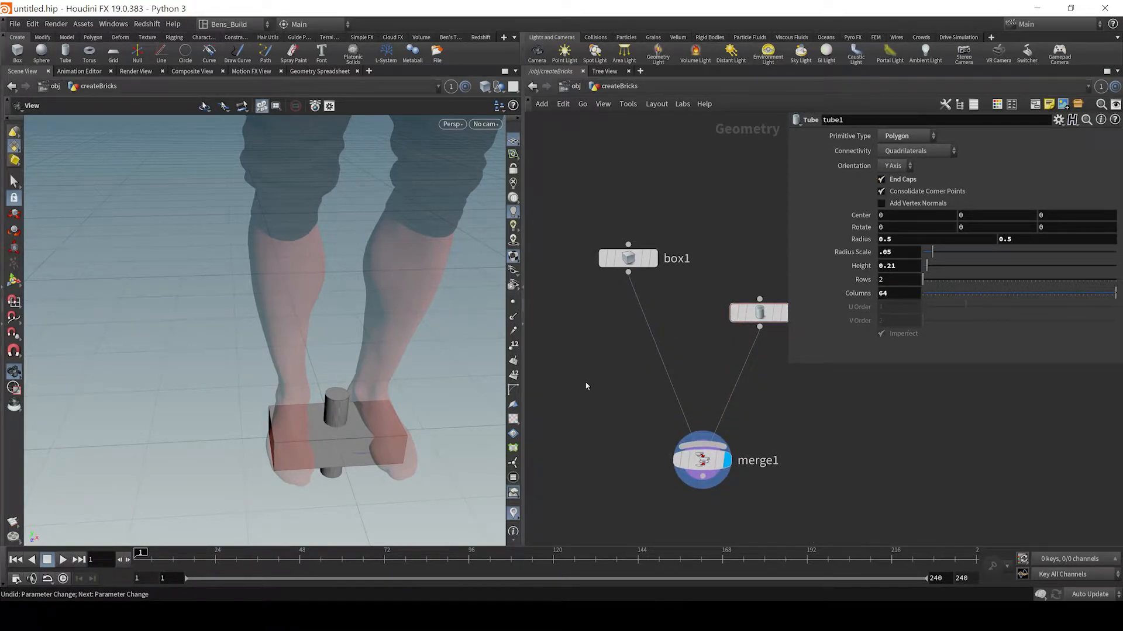
# Add a Transform node fed by the tube, wire it into the merge as another input, and display the merge
pyautogui.moveTo(770, 370); pyautogui.dragTo(741, 381, button='middle')
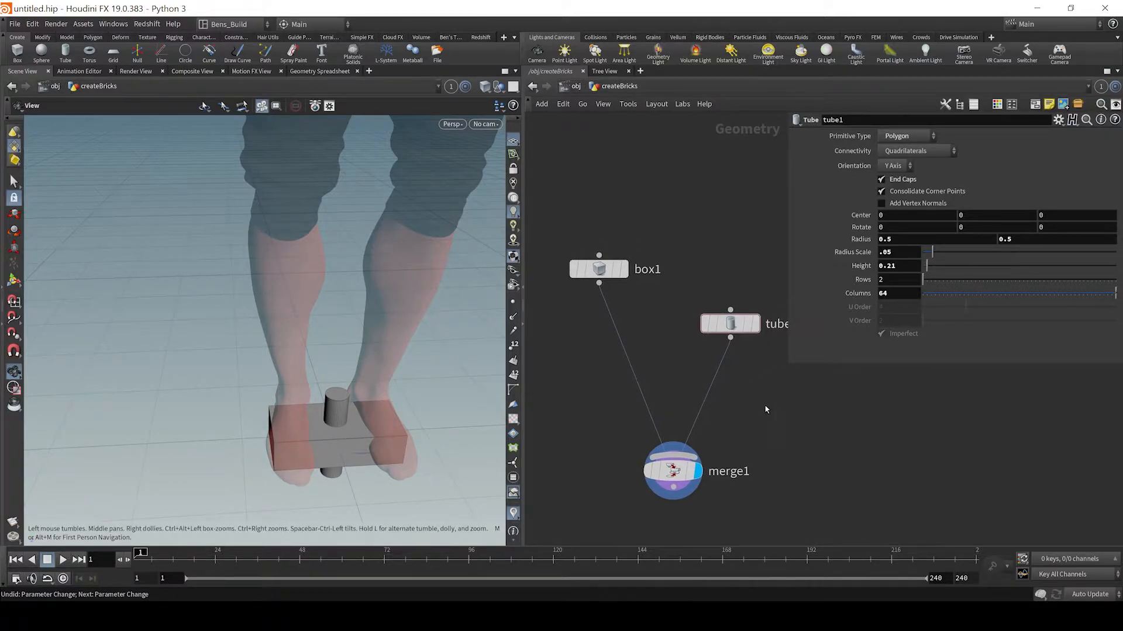
pyautogui.press('Tab')
pyautogui.write('tra')
pyautogui.press('Down')
pyautogui.press('Down')
pyautogui.press('Return')
pyautogui.press('Return')
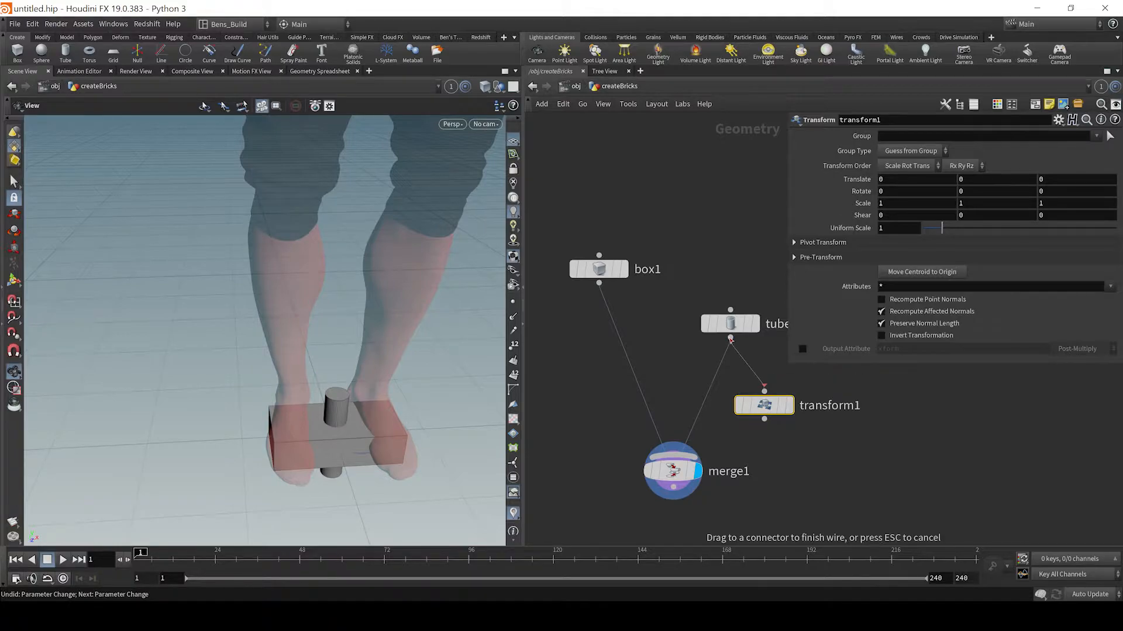
pyautogui.click(767, 407)
pyautogui.moveTo(764, 419); pyautogui.dragTo(673, 459)
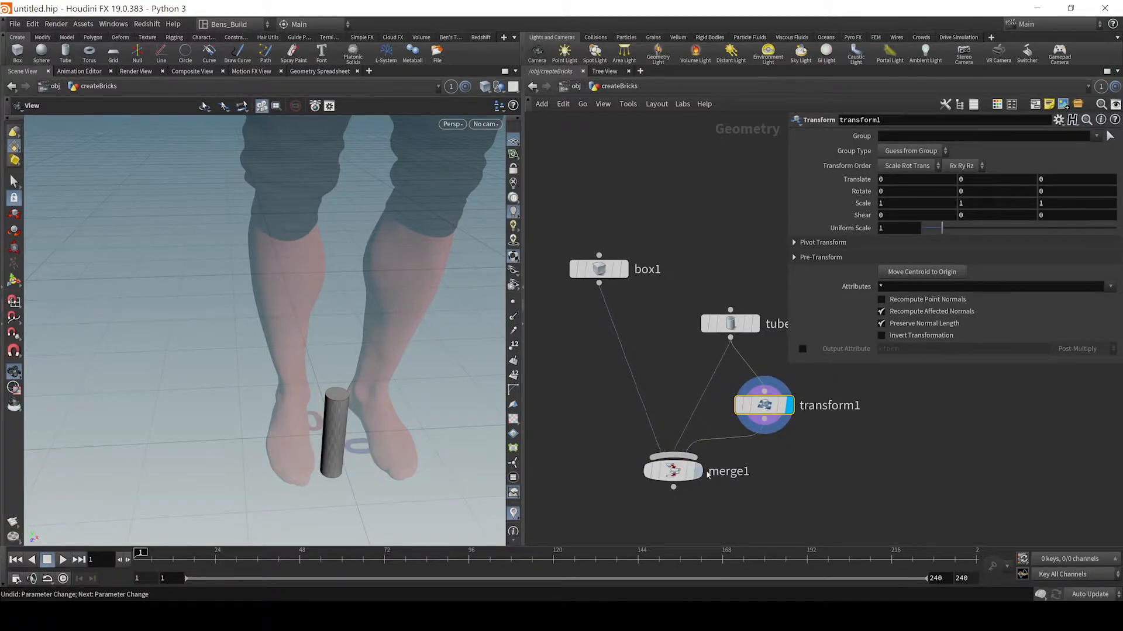
pyautogui.click(696, 471)
# Set the Transform node's X translate to 0.1 to offset the second tube along the box
pyautogui.click(765, 405)
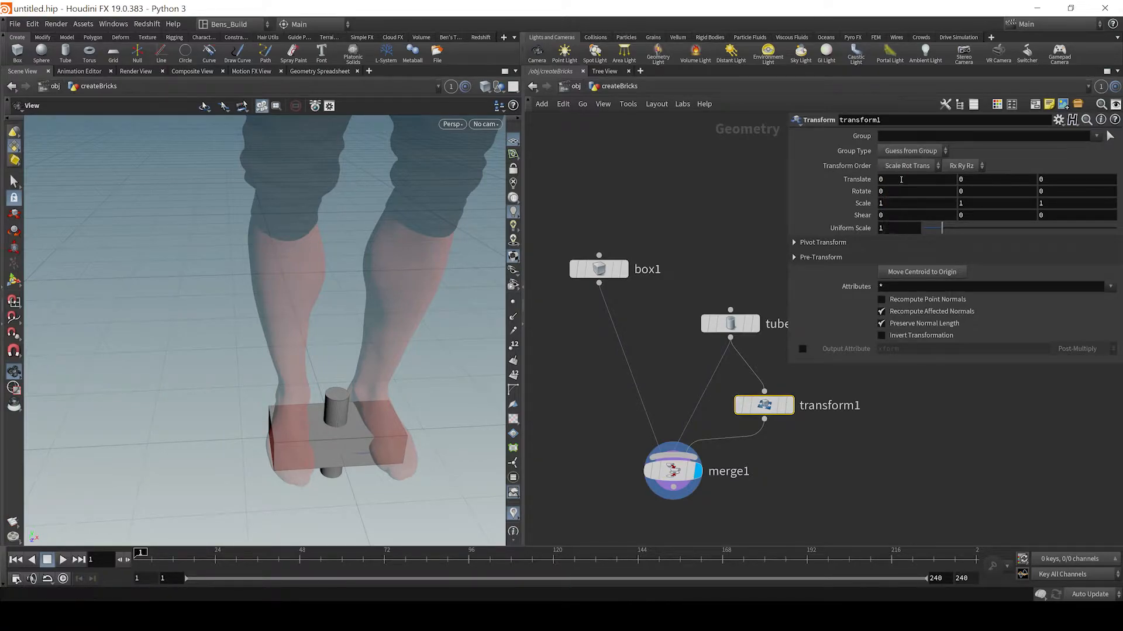
pyautogui.moveTo(901, 179)
pyautogui.mouseDown(button='middle')
pyautogui.moveTo(916, 189)
pyautogui.moveTo(903, 180)
pyautogui.mouseUp(button='middle')
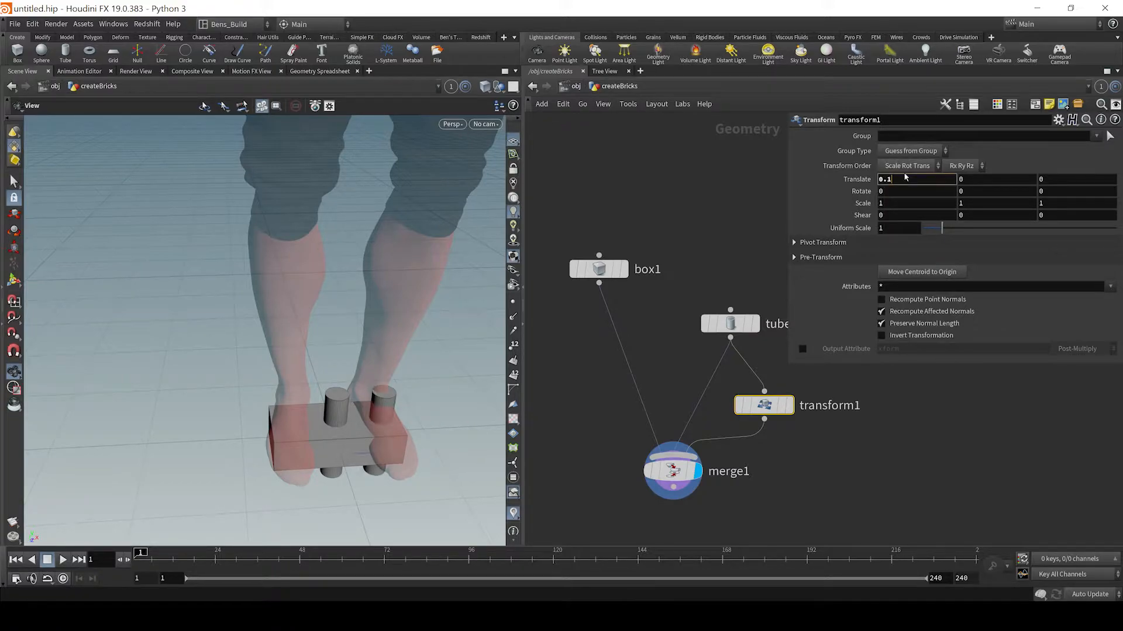
# Set transform1's X translate to 0.08 and duplicate it as another tube input to the merge with X translate -0.08
pyautogui.press('Return')
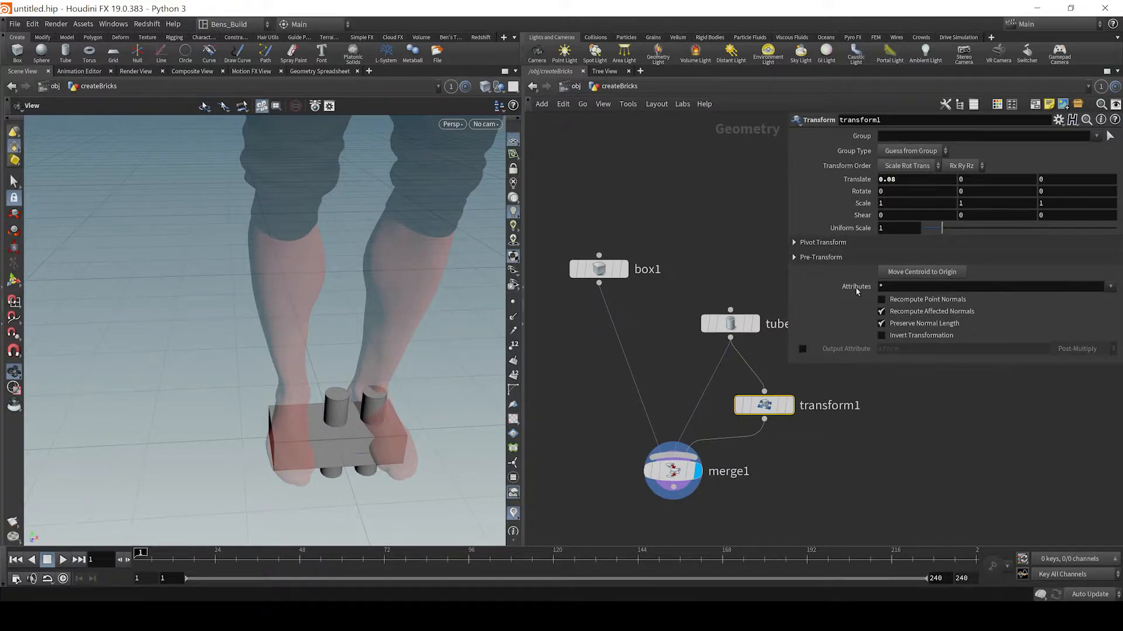
pyautogui.moveTo(773, 407)
pyautogui.moveTo(770, 408)
pyautogui.keyDown('alt'); pyautogui.mouseDown()
pyautogui.moveTo(936, 408)
pyautogui.moveTo(818, 435)
pyautogui.moveTo(674, 444)
pyautogui.mouseUp(); pyautogui.keyUp('alt')
pyautogui.click(889, 177)
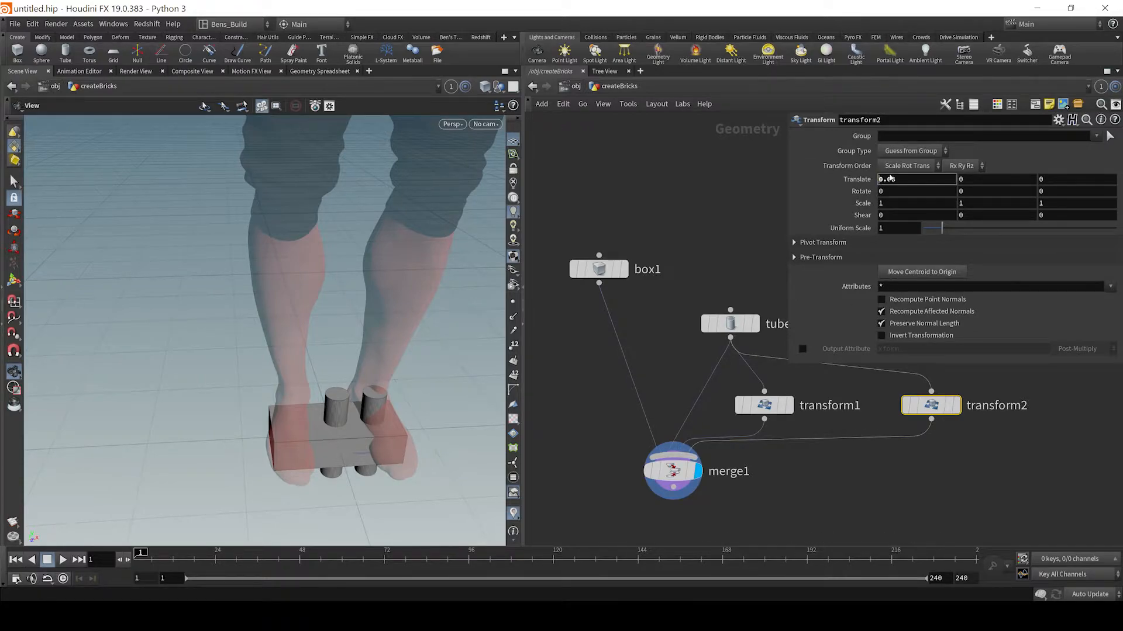
pyautogui.write('-0.08')
pyautogui.press('Return')
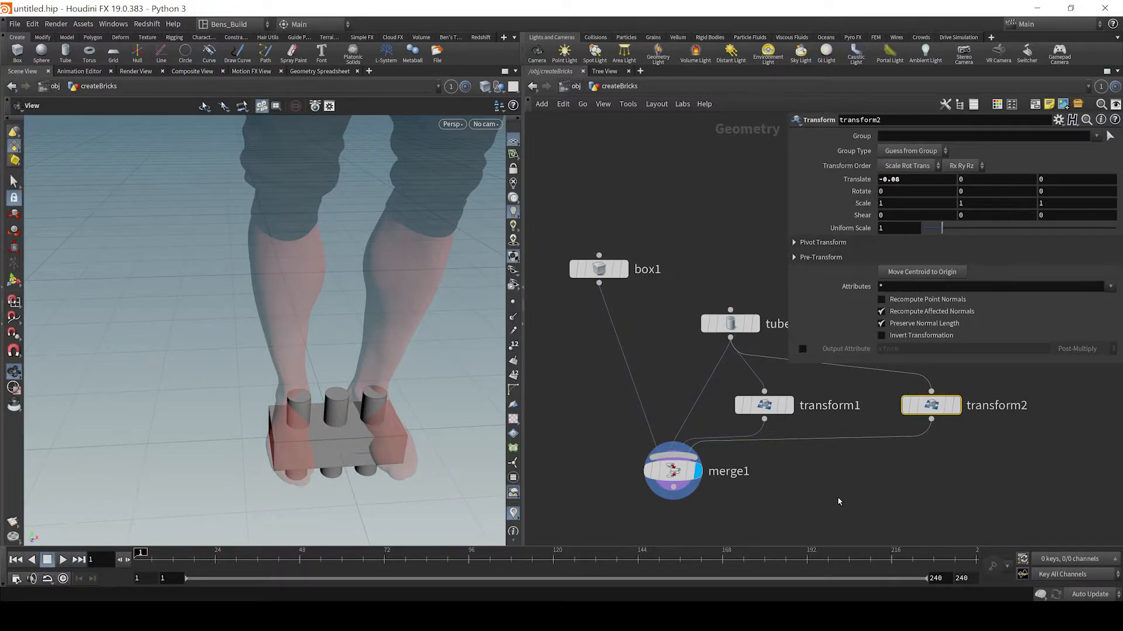
# Disconnect the box from the merge so it combines only the three tubes, and reposition the merge node beneath them
pyautogui.moveTo(839, 492); pyautogui.dragTo(824, 440, button='middle')
pyautogui.moveTo(669, 403); pyautogui.dragTo(702, 470)
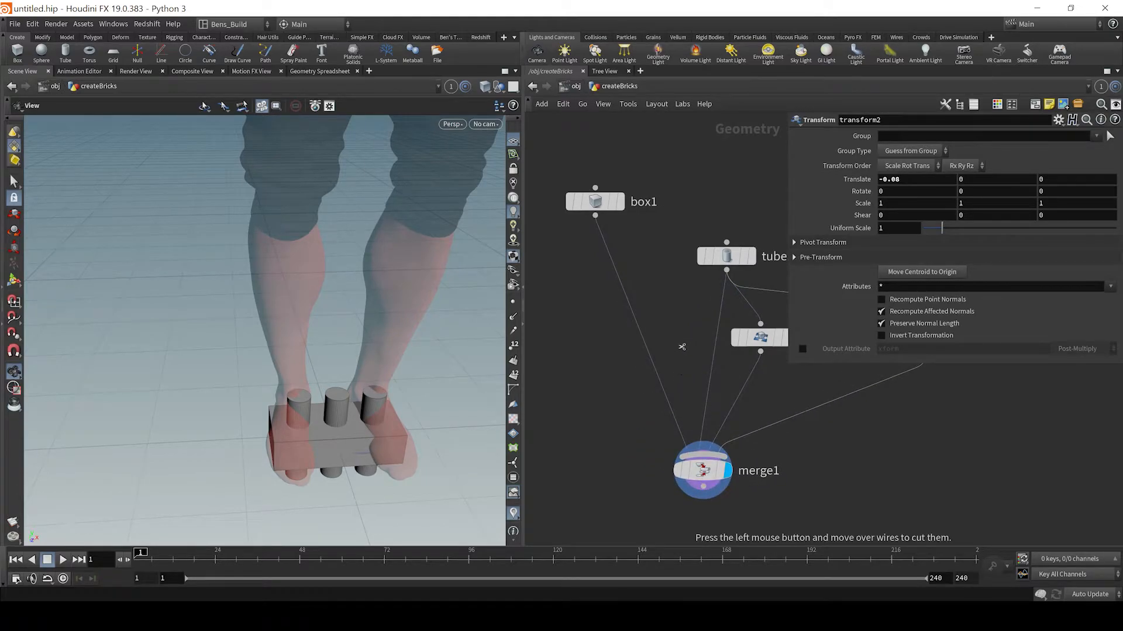
pyautogui.press('y')
pyautogui.moveTo(681, 320); pyautogui.dragTo(584, 409)
pyautogui.moveTo(620, 395); pyautogui.dragTo(648, 263, button='middle')
pyautogui.scroll(-3, 655, 444)
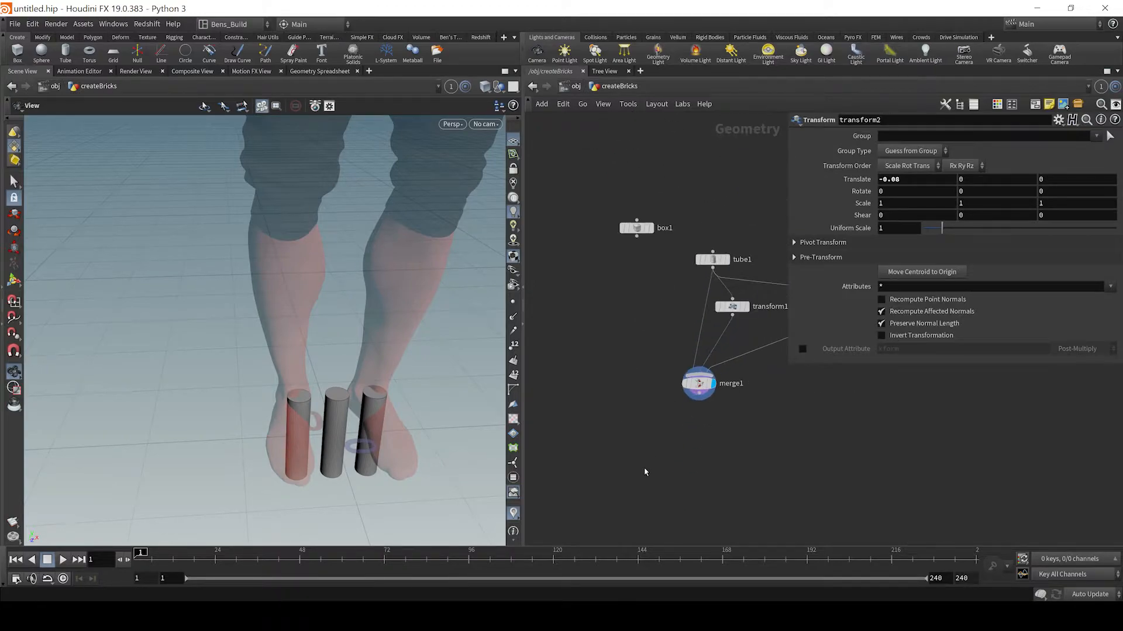
pyautogui.moveTo(698, 386); pyautogui.dragTo(724, 363)
pyautogui.moveTo(745, 428); pyautogui.dragTo(718, 521, button='middle')
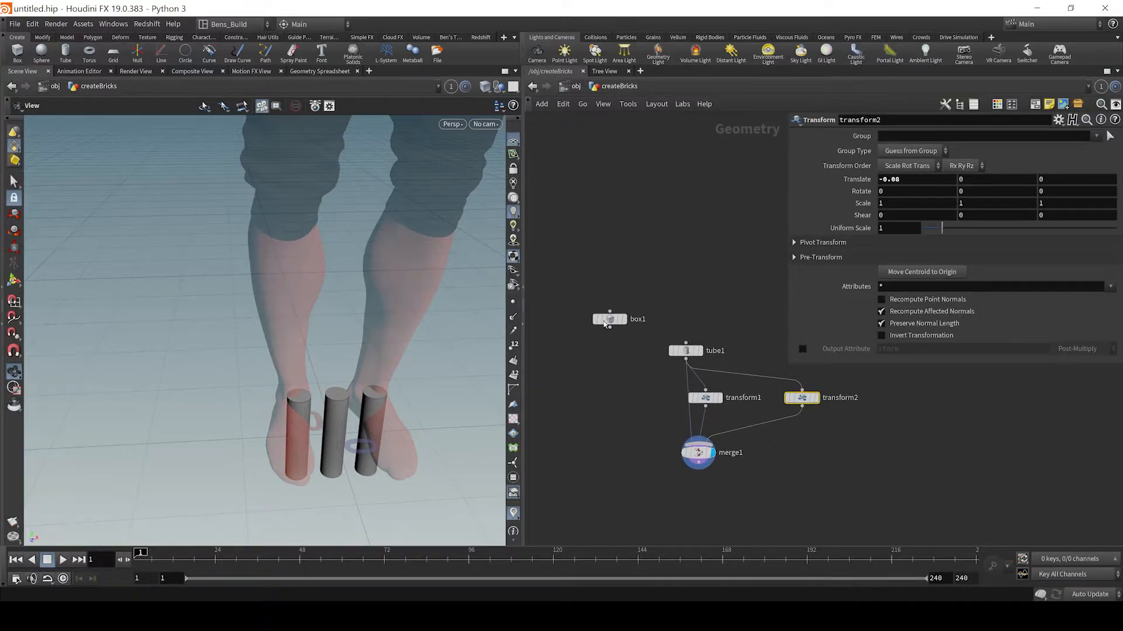
# Add a Boolean node that subtracts the merged tubes from the box, and display its result
pyautogui.scroll(2, 605, 520)
pyautogui.press('Tab')
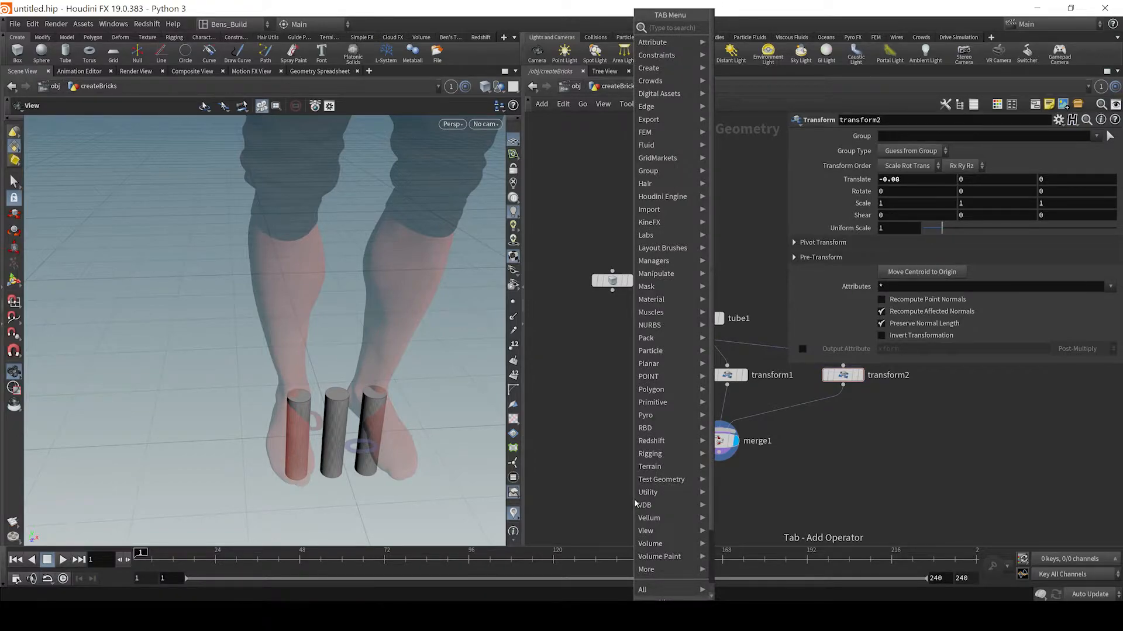
pyautogui.write('bool')
pyautogui.press('Return')
pyautogui.click(633, 500)
pyautogui.moveTo(625, 490); pyautogui.dragTo(613, 290)
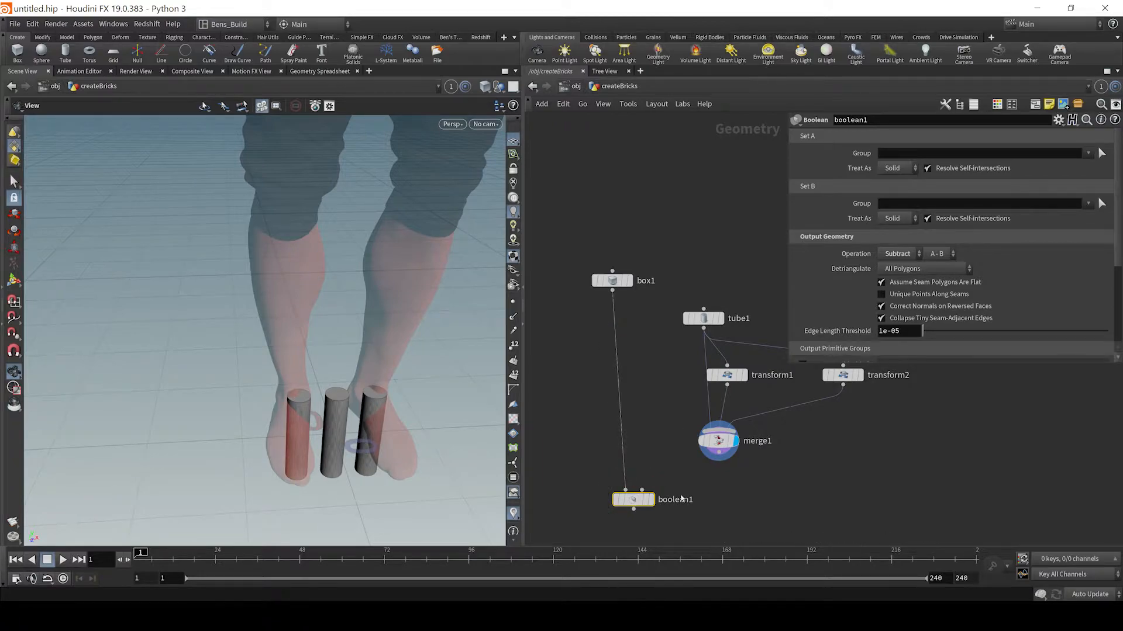
pyautogui.moveTo(642, 490); pyautogui.dragTo(719, 453)
pyautogui.click(651, 500)
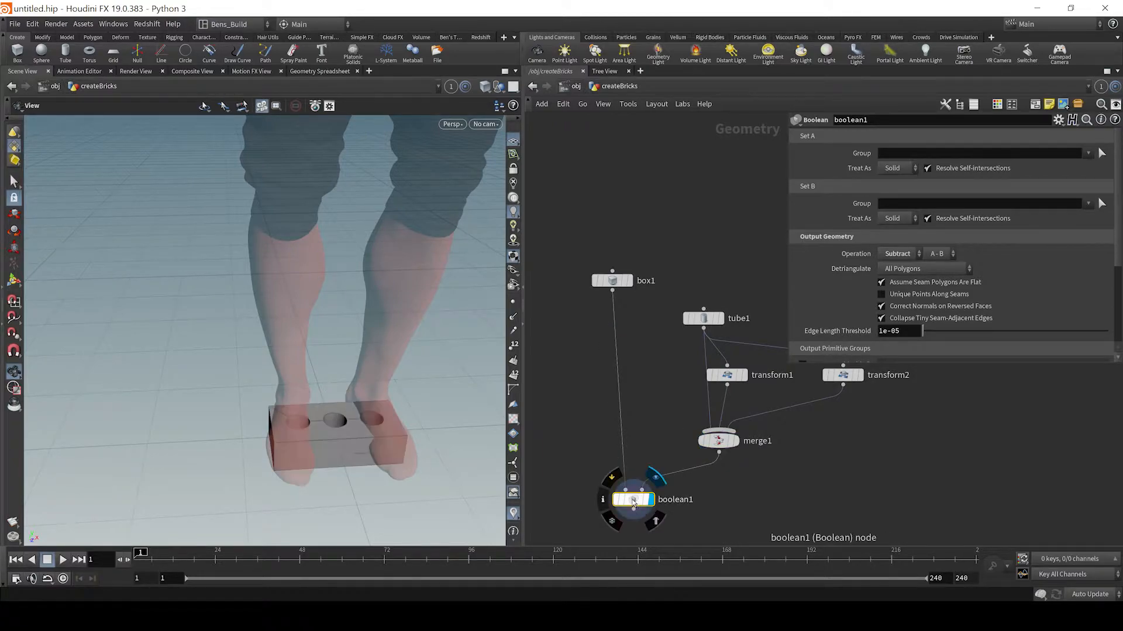
# Examine the brick's holes in the viewport and play back the reference render of stacked bricks in MPlay
pyautogui.moveTo(798, 491); pyautogui.dragTo(799, 443, button='middle')
pyautogui.moveTo(389, 439); pyautogui.dragTo(370, 378)
pyautogui.moveTo(369, 379); pyautogui.dragTo(378, 334, button='middle')
pyautogui.moveTo(732, 487); pyautogui.dragTo(756, 435, button='middle')
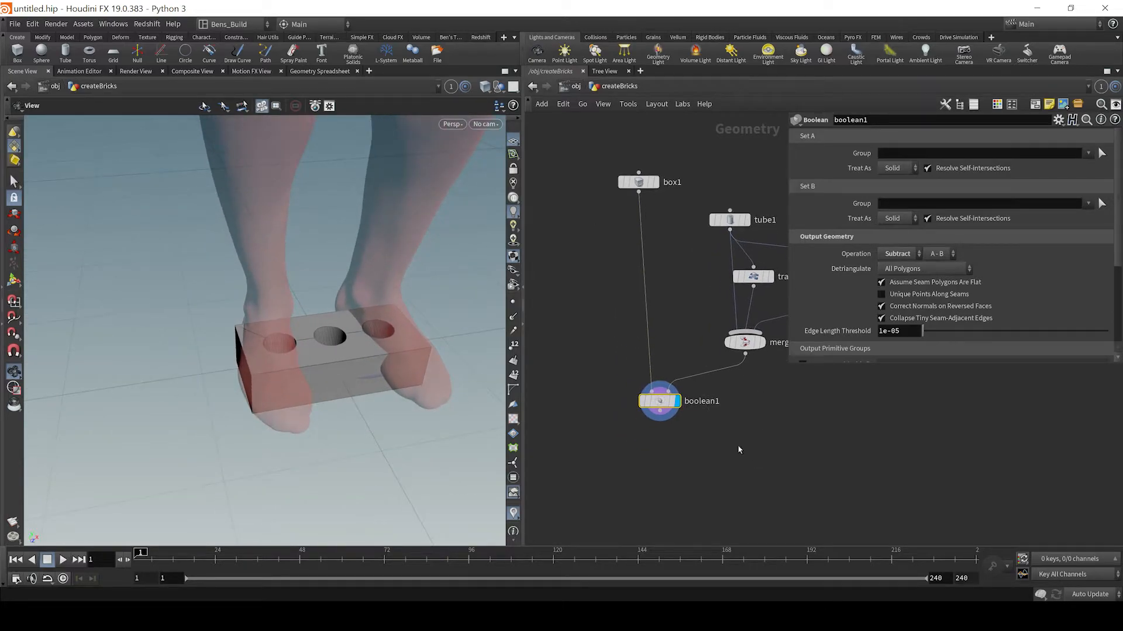
pyautogui.press('Tab')
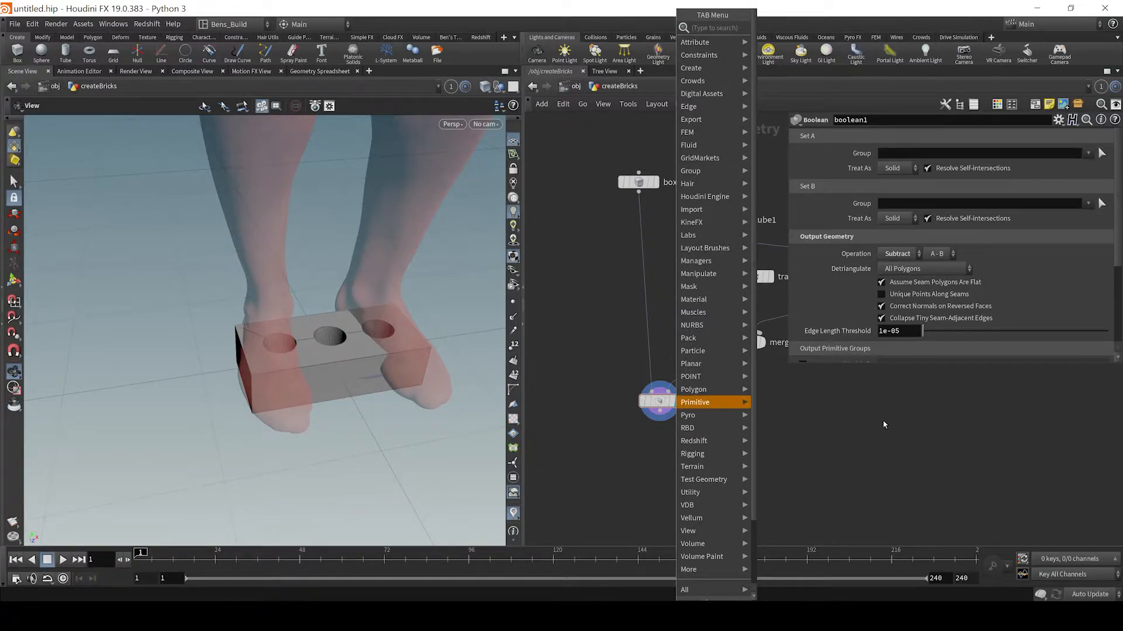
pyautogui.click(902, 483)
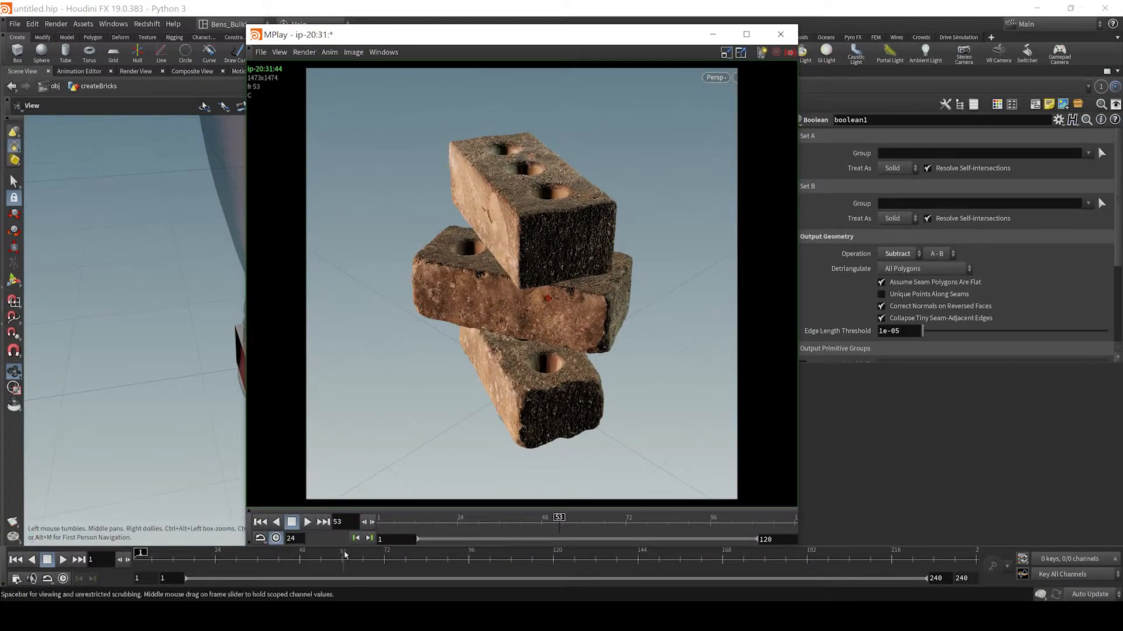
pyautogui.click(299, 522)
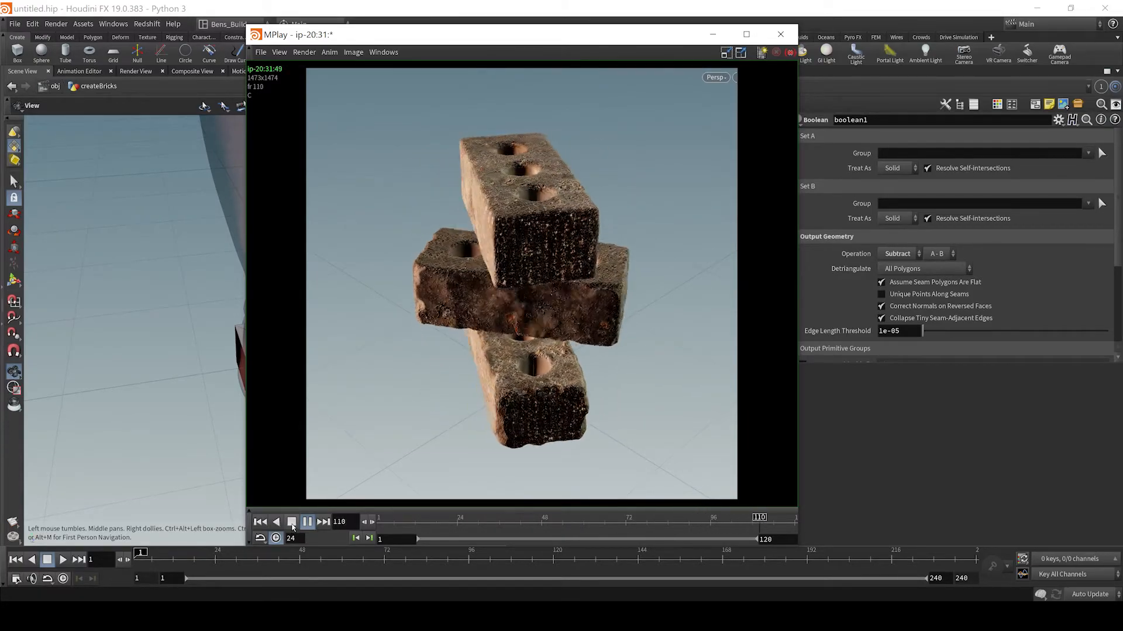
pyautogui.click(933, 477)
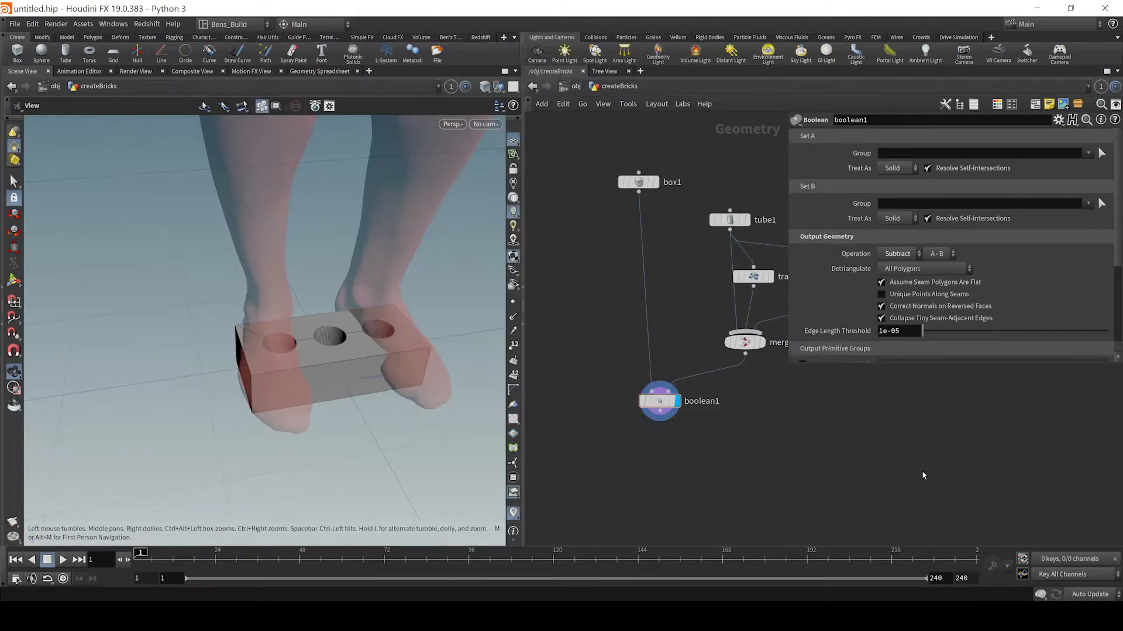
# Add a VDB from Polygons node fed by the Boolean and display it
pyautogui.press('Tab')
pyautogui.write('db')
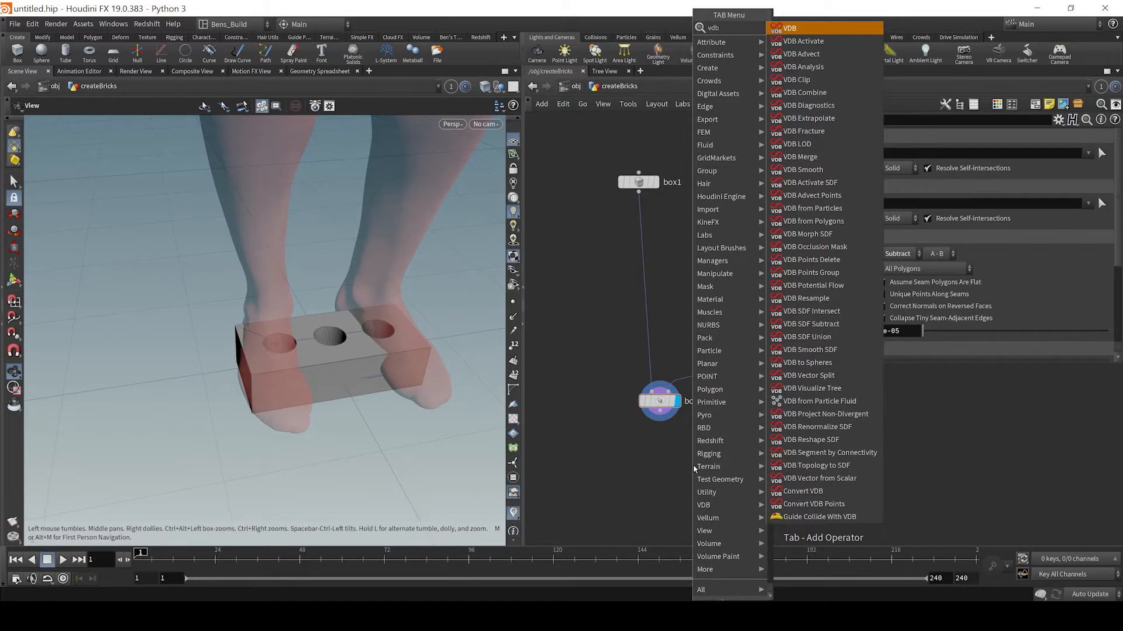
pyautogui.write('from')
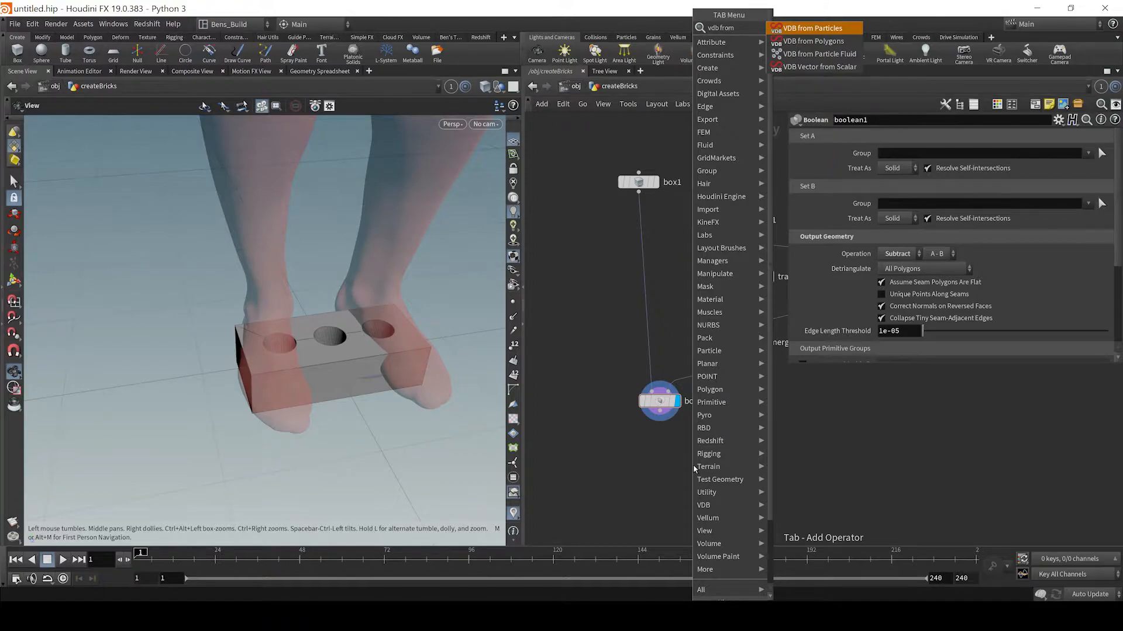
pyautogui.press('Return')
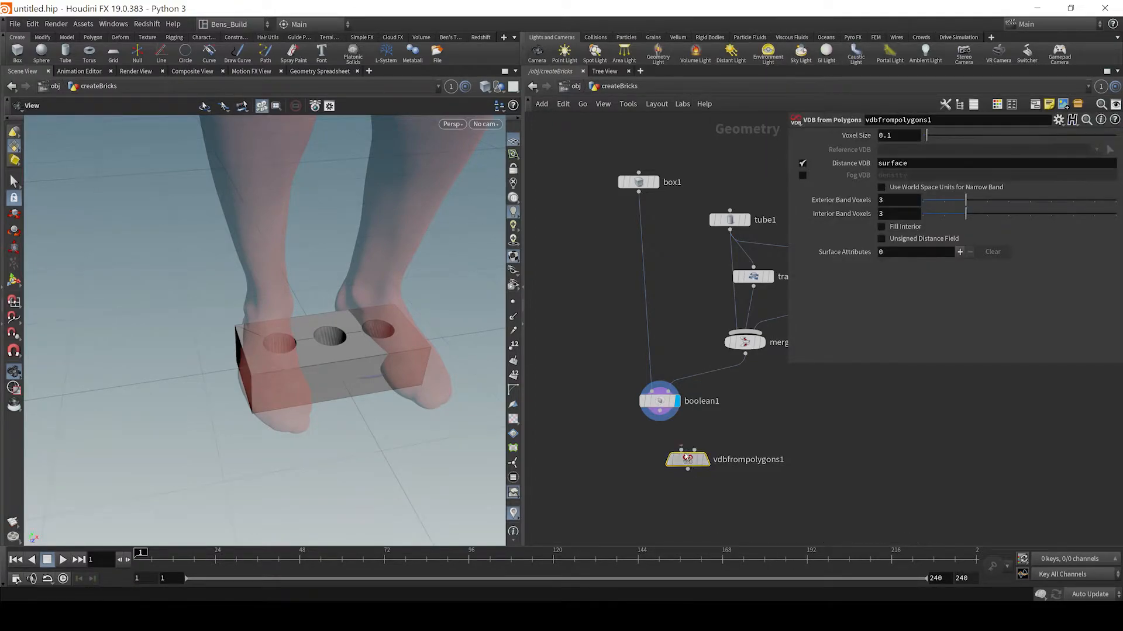
pyautogui.click(664, 441)
pyautogui.click(658, 433)
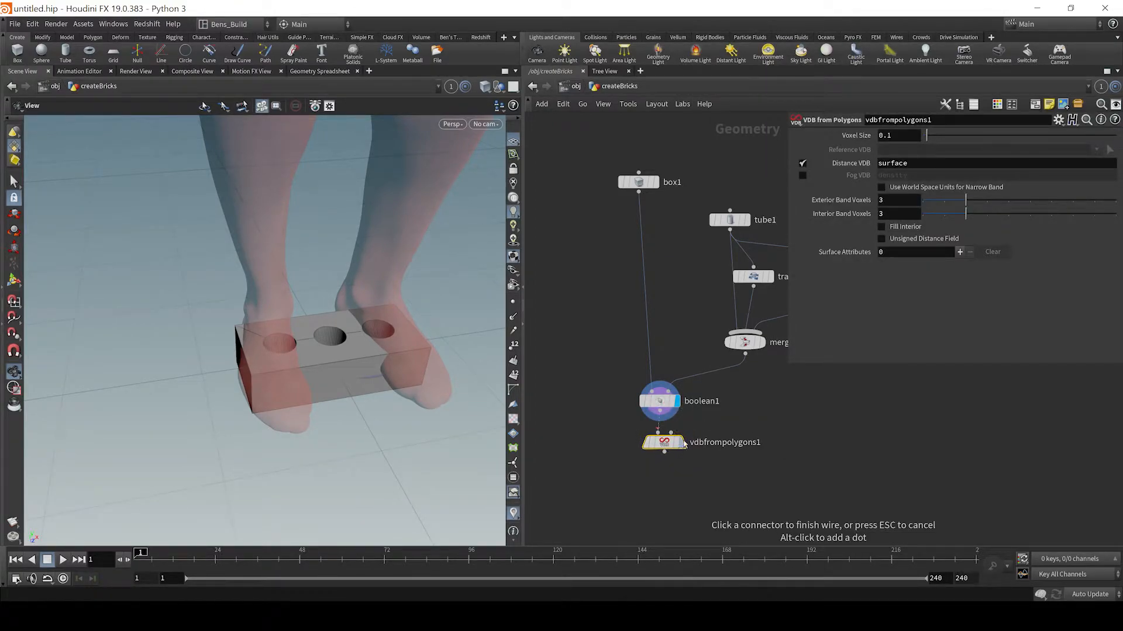
pyautogui.press('r')
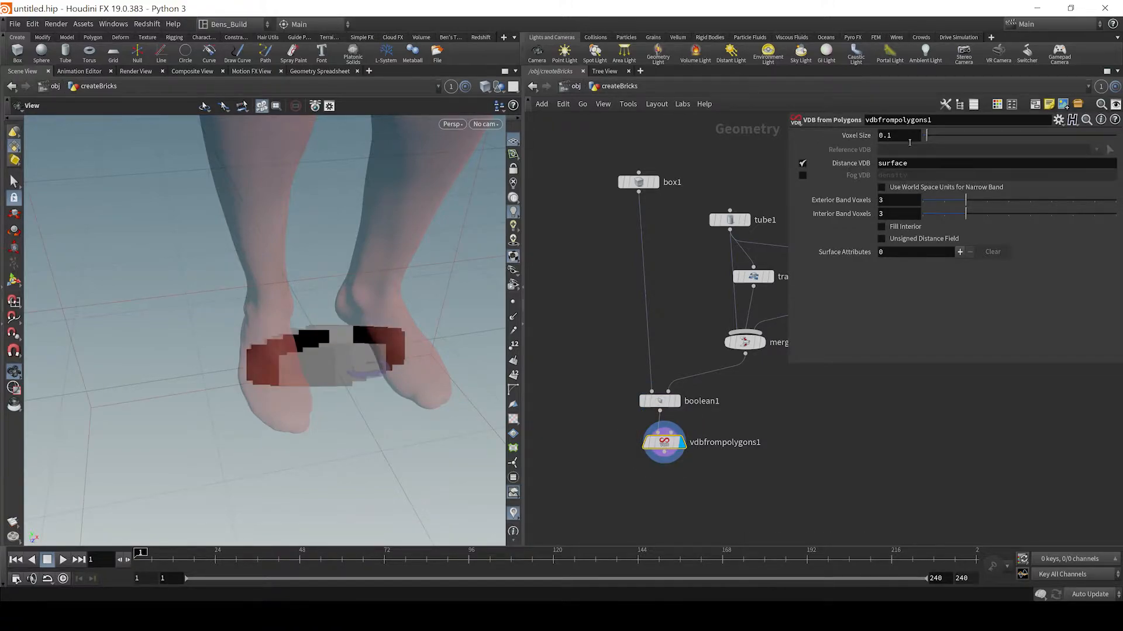
# Set the VDB from Polygons Voxel Size to .001 and check the brick's shape from several angles
pyautogui.moveTo(309, 335); pyautogui.dragTo(382, 305)
pyautogui.scroll(2, 340, 345)
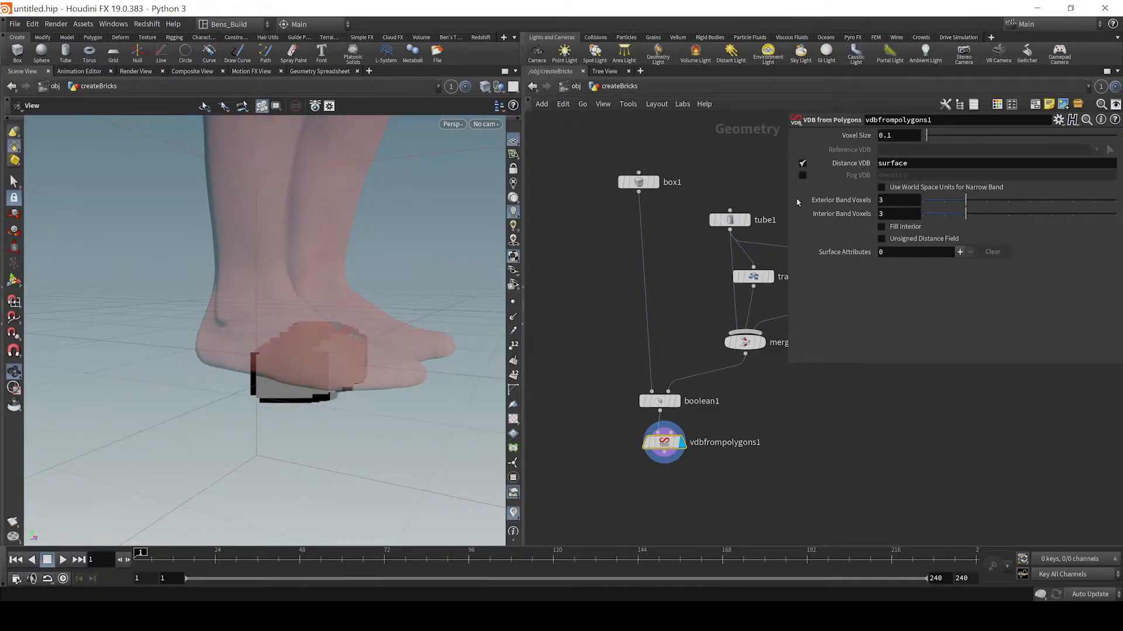
pyautogui.click(914, 136)
pyautogui.write('.001')
pyautogui.press('Return')
pyautogui.moveTo(287, 346); pyautogui.dragTo(233, 400)
pyautogui.moveTo(234, 401); pyautogui.dragTo(144, 392, button='middle')
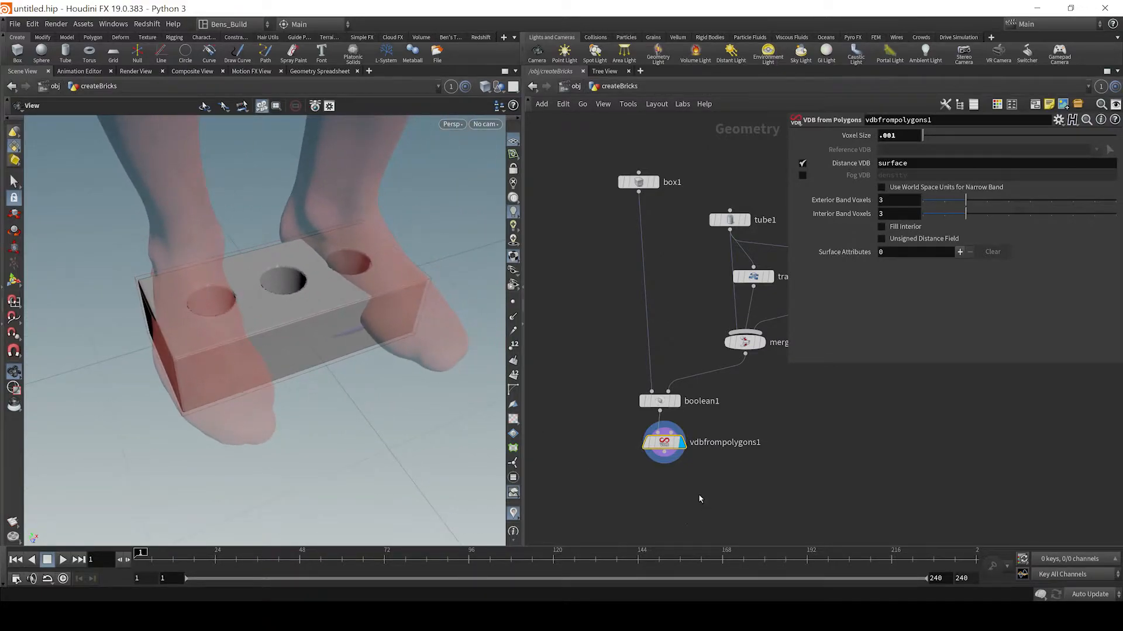
pyautogui.moveTo(397, 312); pyautogui.dragTo(375, 323)
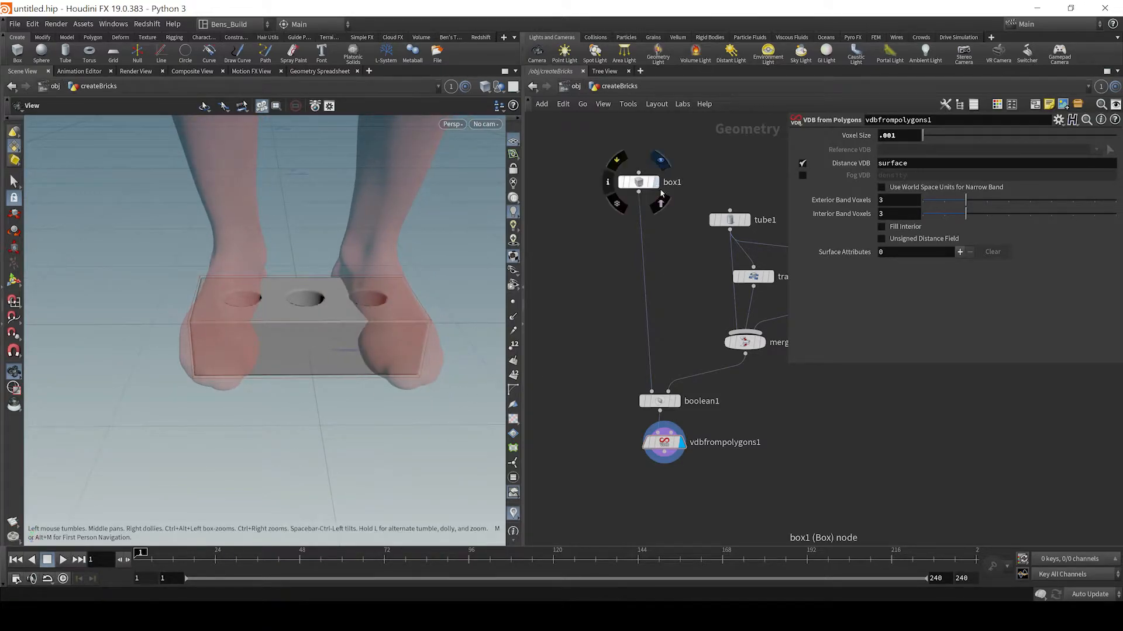
# Add a VDB Smooth node fed by the VDB from Polygons node and display it
pyautogui.press('Tab')
pyautogui.write('vdbsm')
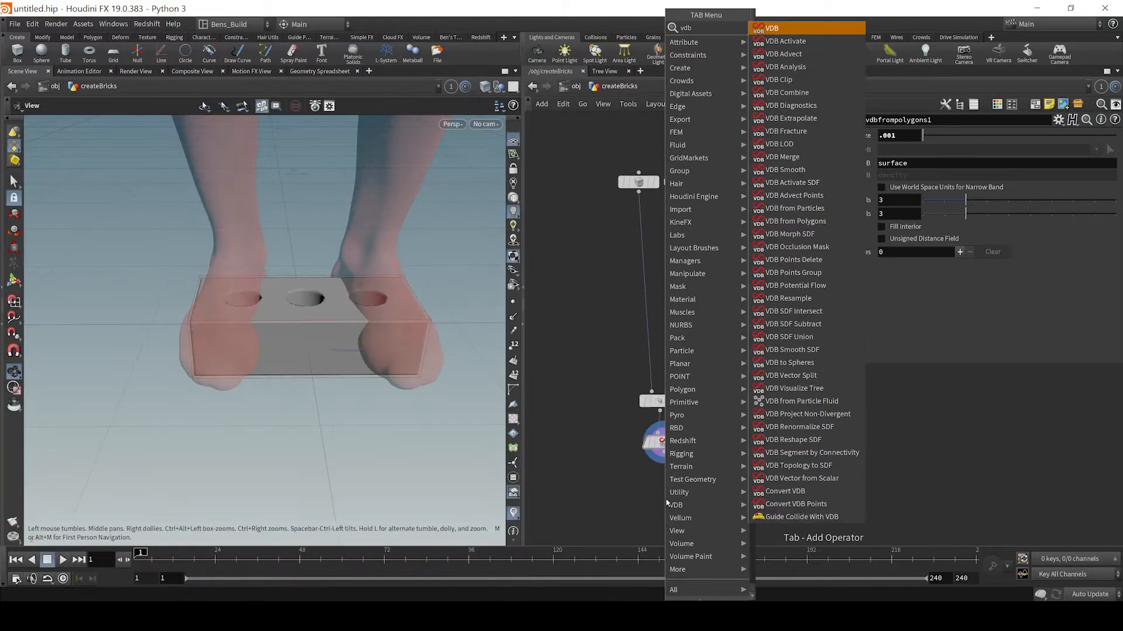
pyautogui.press('Return')
pyautogui.click(666, 501)
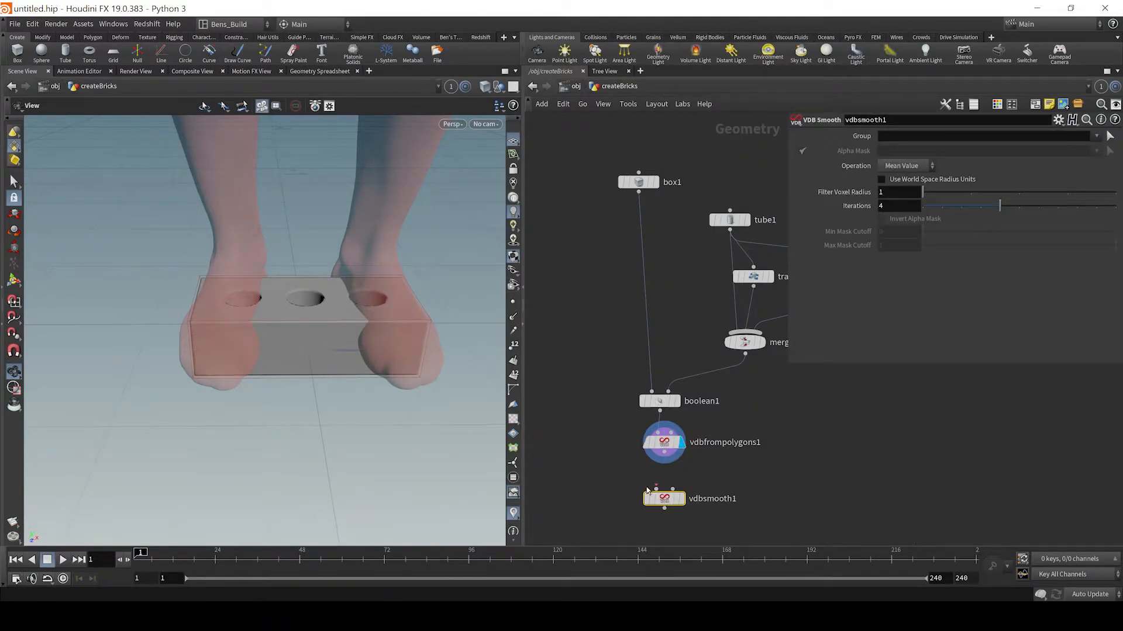
pyautogui.click(683, 498)
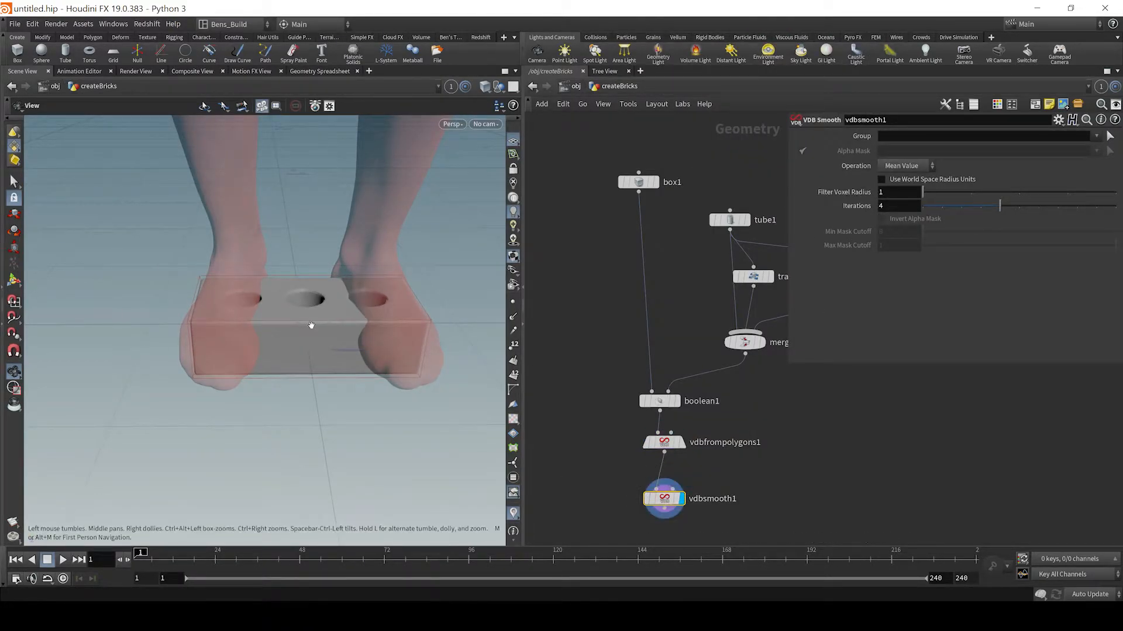
# Compare the original box and the Boolean result with the smoothed VDB, looking closely at the brick's edges
pyautogui.moveTo(309, 317); pyautogui.dragTo(272, 351)
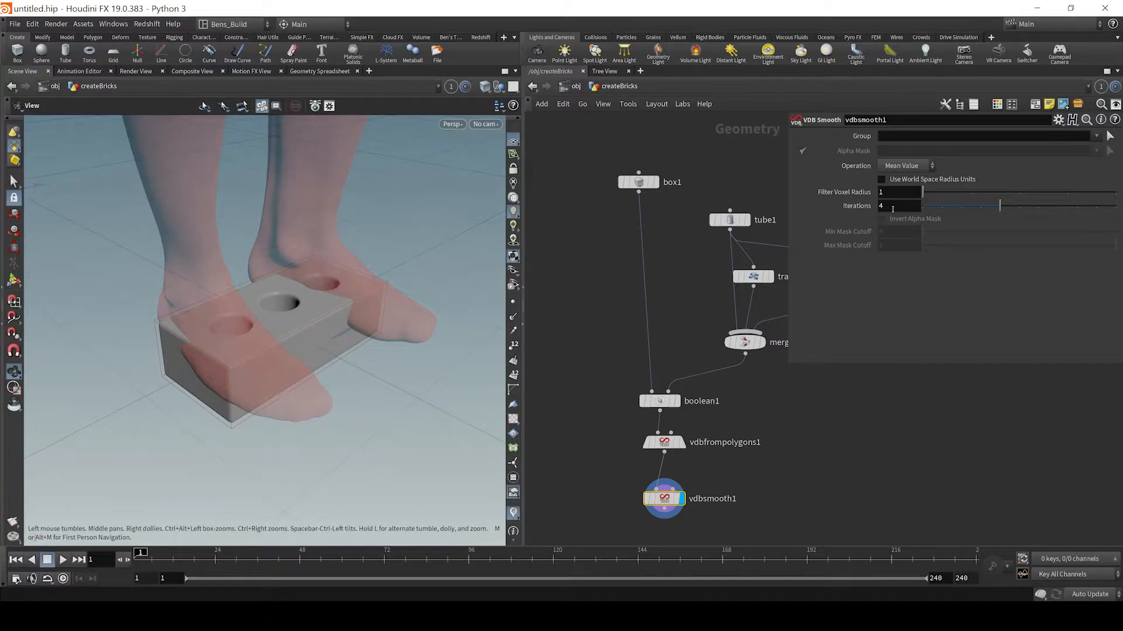
pyautogui.click(656, 183)
pyautogui.click(639, 183)
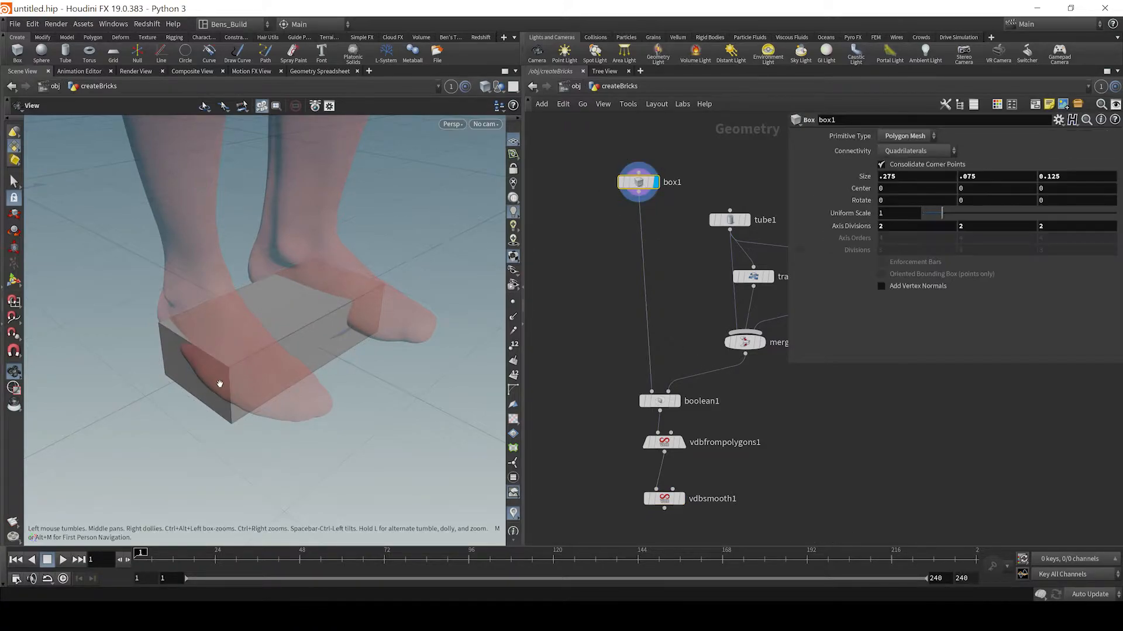
pyautogui.click(677, 401)
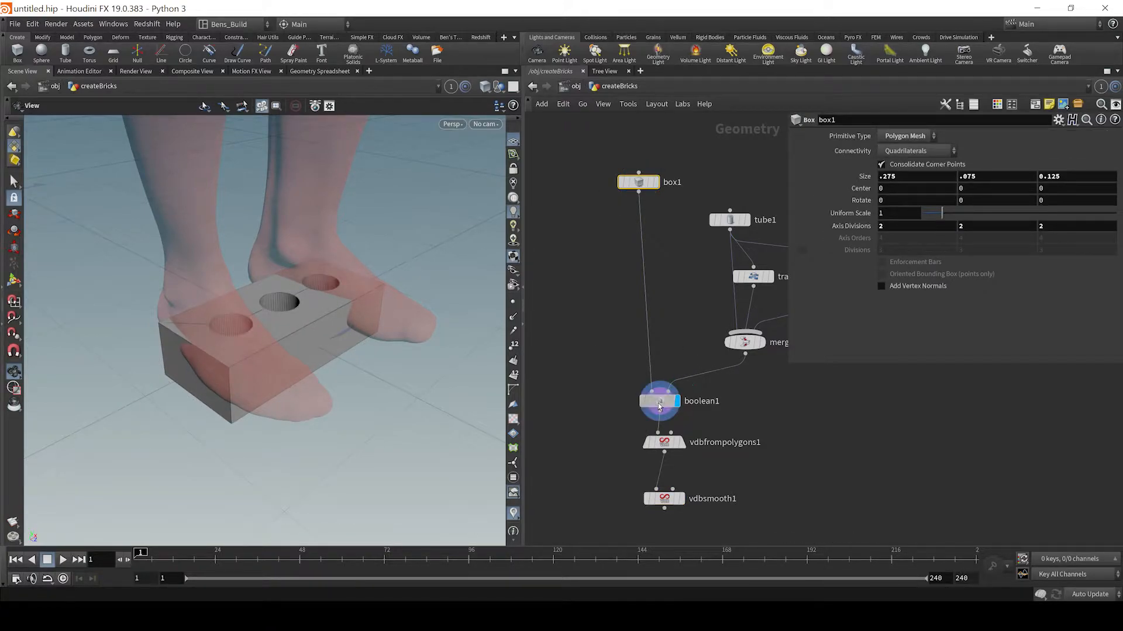
pyautogui.click(659, 401)
pyautogui.click(669, 500)
pyautogui.moveTo(287, 352); pyautogui.dragTo(260, 349)
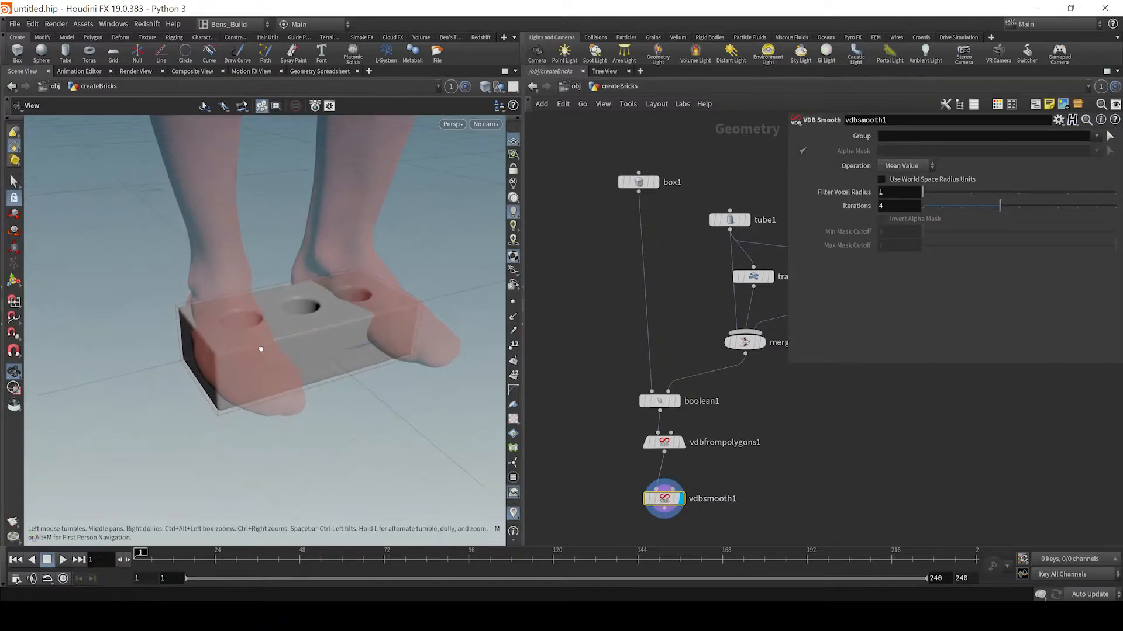
pyautogui.moveTo(261, 347); pyautogui.dragTo(286, 345, button='right')
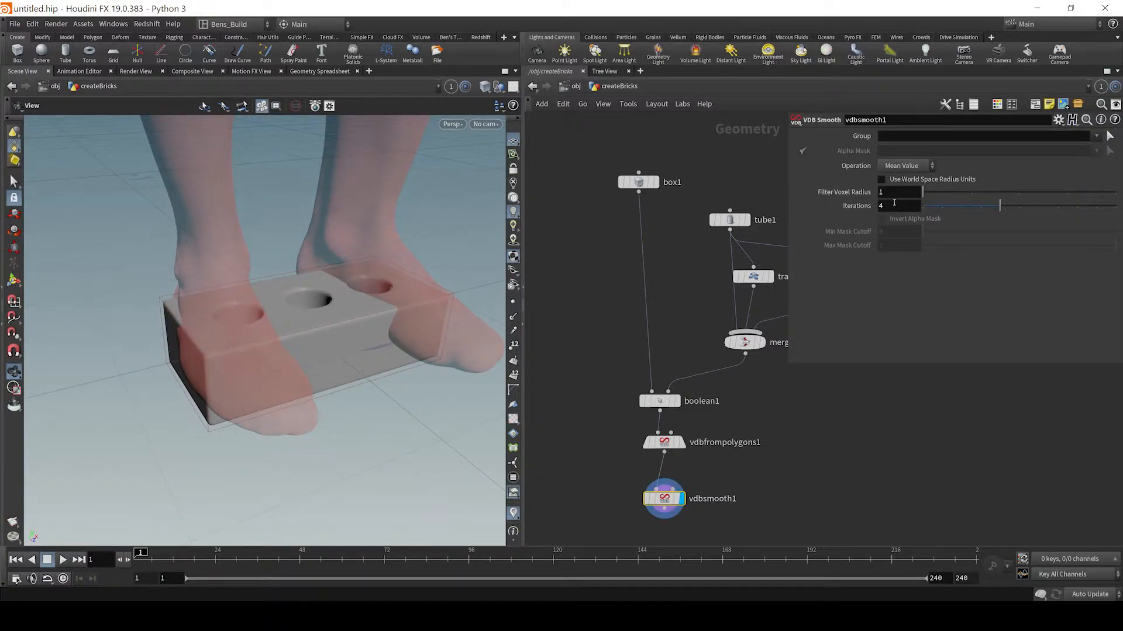
# Set the VDB Smooth Iterations to 8
pyautogui.moveTo(872, 208); pyautogui.dragTo(783, 217)
pyautogui.write('8')
pyautogui.press('Return')
# Add and display a Convert VDB node fed by the VDB Smooth node, with Convert To set to Polygons
pyautogui.moveTo(845, 525); pyautogui.dragTo(782, 387, button='middle')
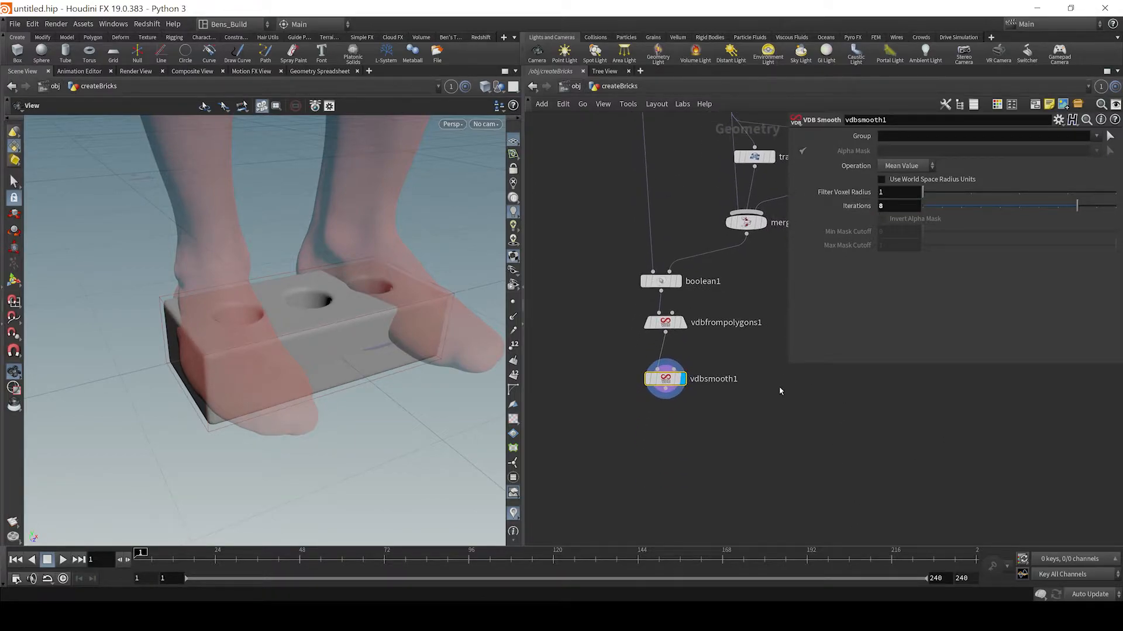
pyautogui.press('Tab')
pyautogui.write('vdb con')
pyautogui.press('Return')
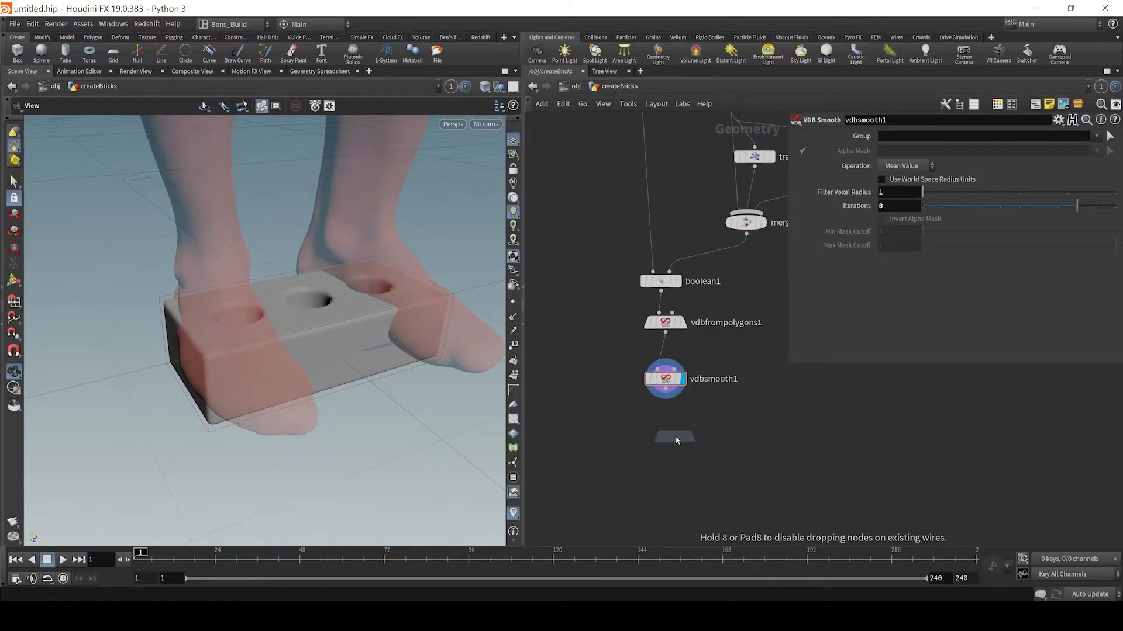
pyautogui.click(677, 441)
pyautogui.moveTo(666, 426); pyautogui.dragTo(667, 390)
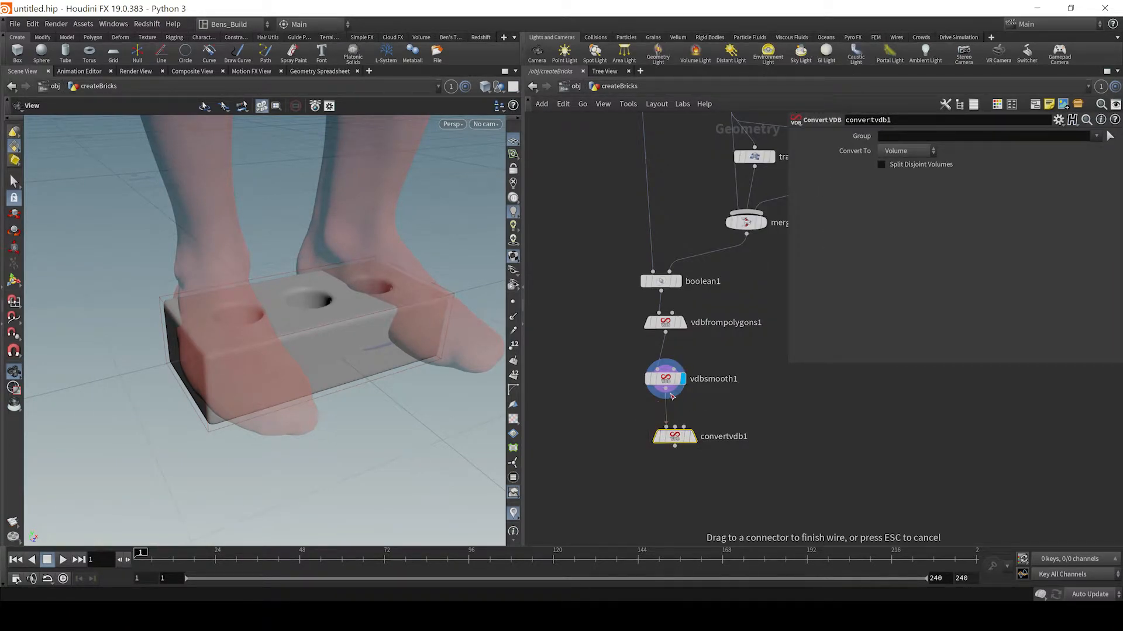
pyautogui.click(692, 437)
pyautogui.click(915, 151)
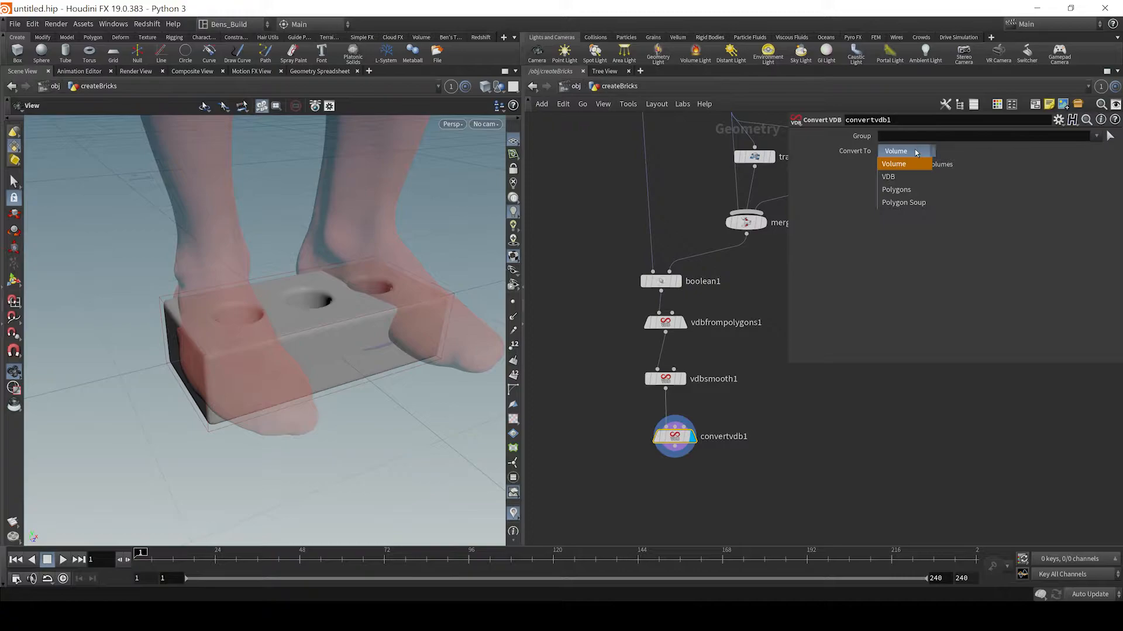
pyautogui.click(901, 190)
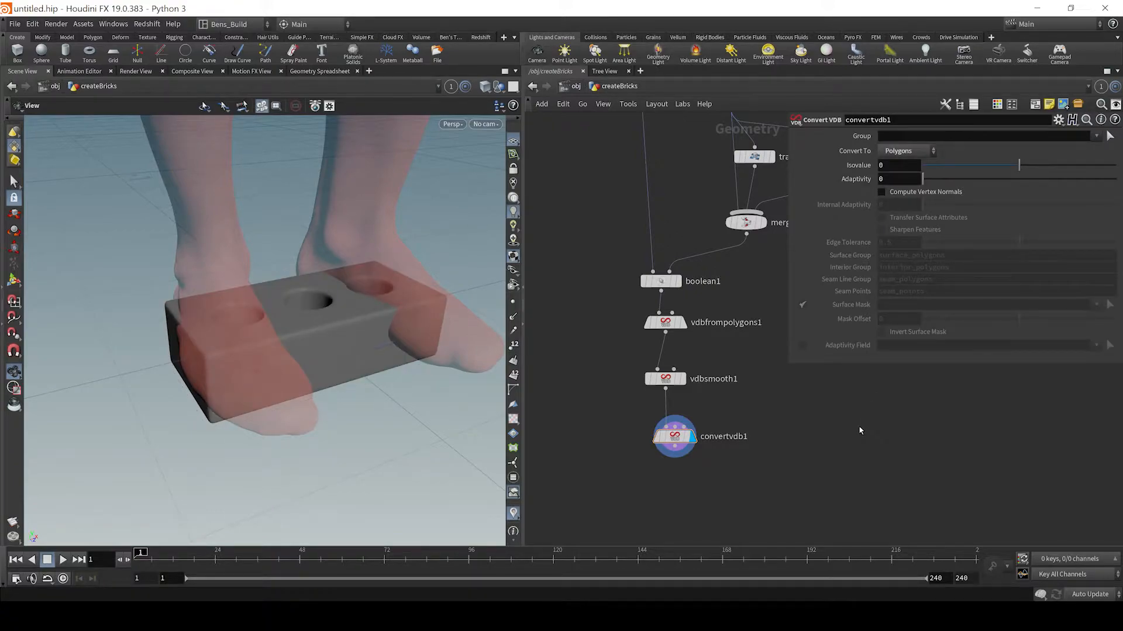
# Hide the other objects in the viewport so only the brick is displayed, and inspect it
pyautogui.moveTo(321, 354); pyautogui.dragTo(386, 286)
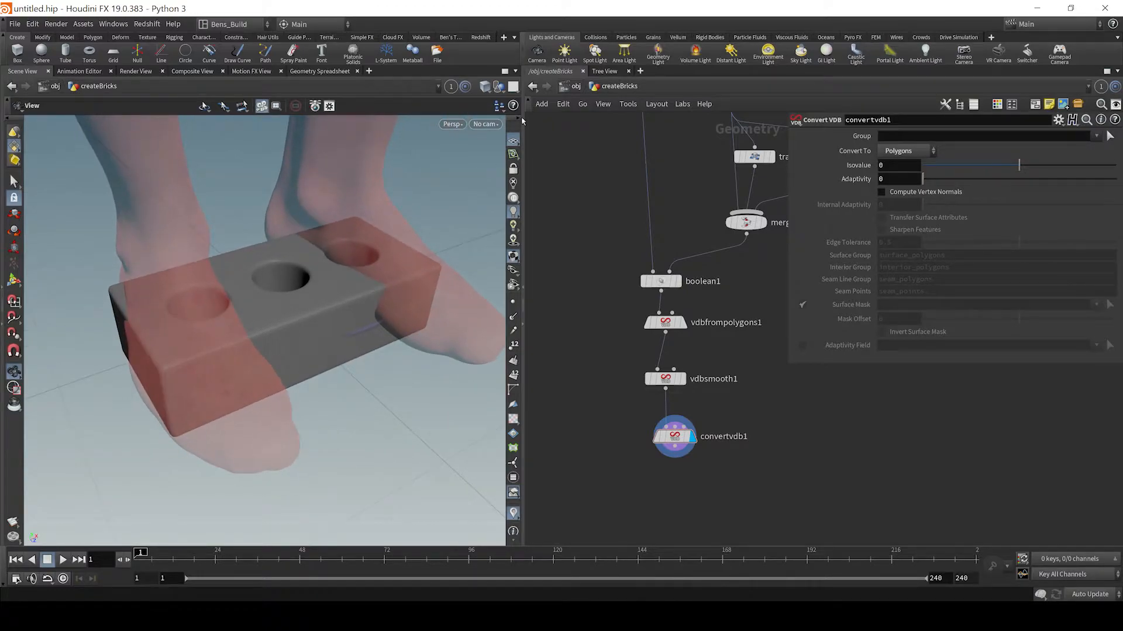
pyautogui.click(501, 88)
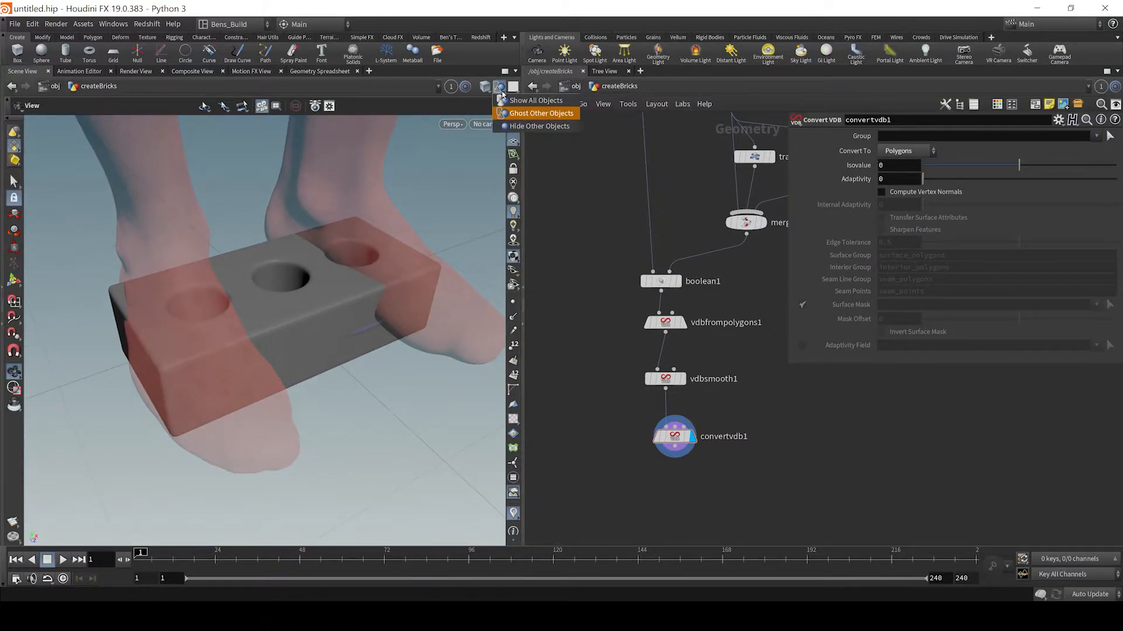
pyautogui.click(518, 127)
pyautogui.moveTo(416, 296); pyautogui.dragTo(353, 268)
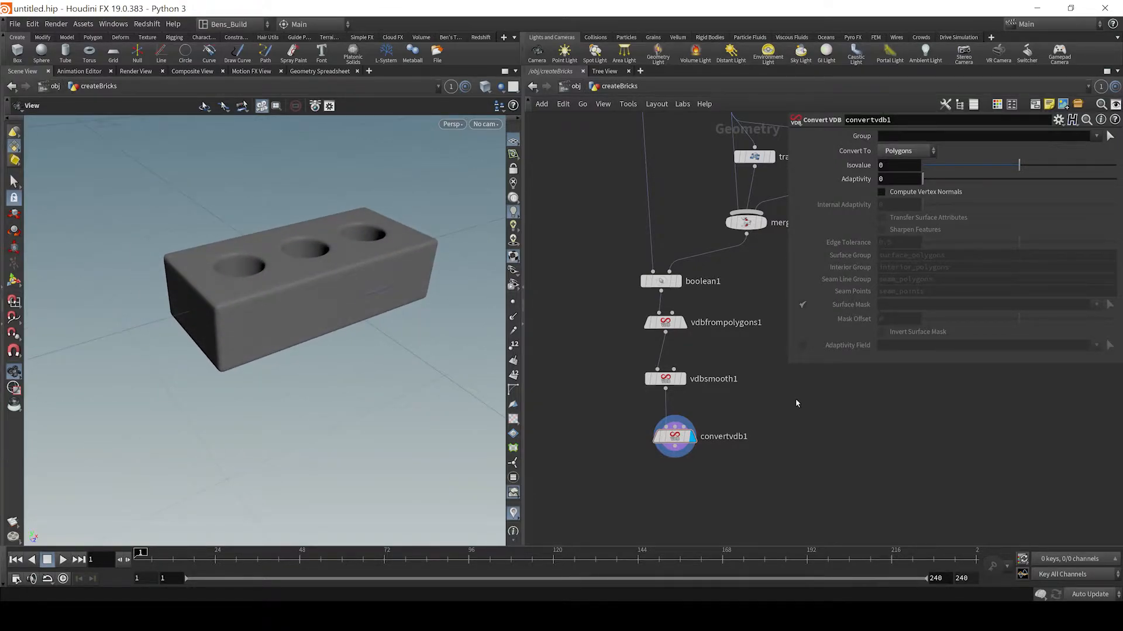
# Line up the boolean1, vdbfrompolygons1, vdbsmooth1 and convertvdb1 nodes in a straight vertical column
pyautogui.moveTo(801, 400); pyautogui.dragTo(779, 333, button='middle')
pyautogui.moveTo(706, 443); pyautogui.dragTo(597, 220)
pyautogui.press('l')
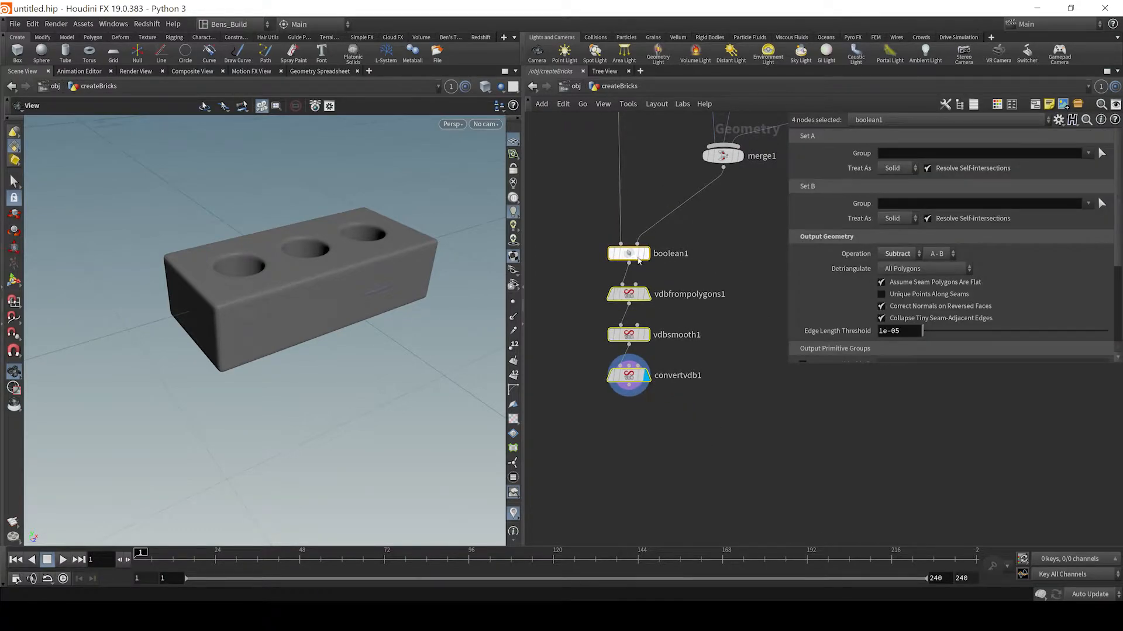
pyautogui.click(640, 385)
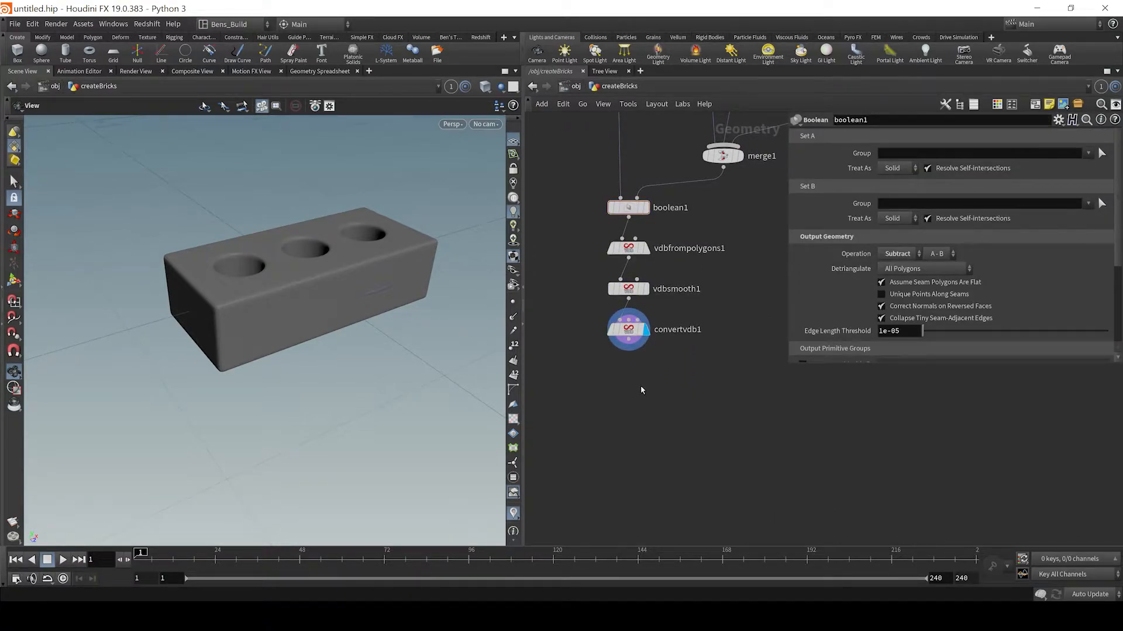
# Add a Mountain node fed by the Convert VDB node and display it
pyautogui.press('Tab')
pyautogui.write('mou')
pyautogui.press('Return')
pyautogui.click(640, 387)
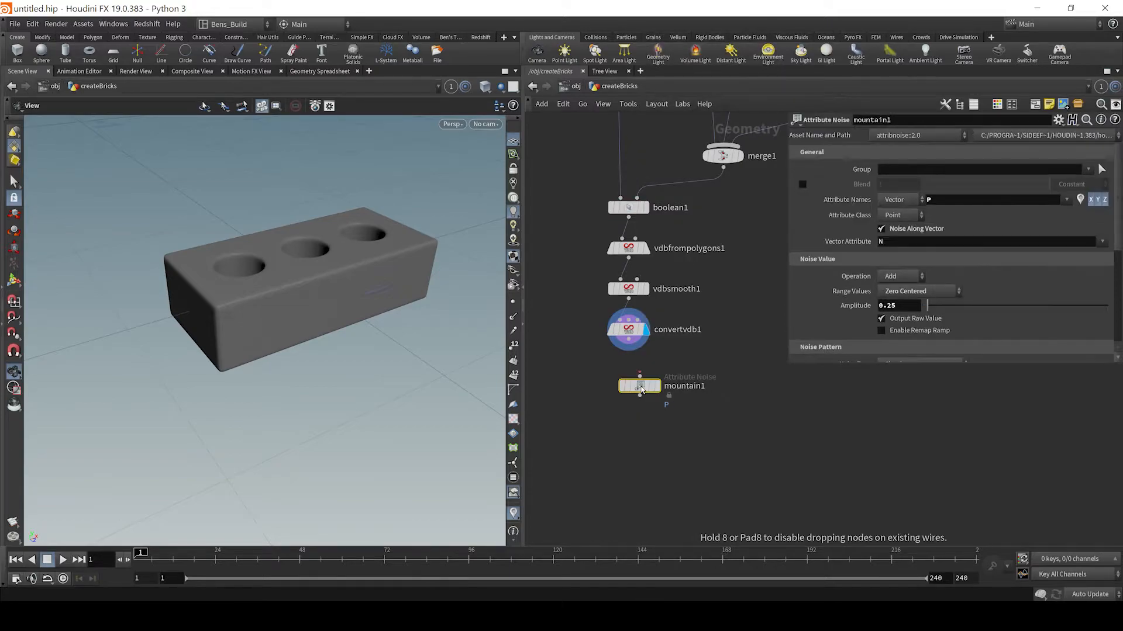
pyautogui.moveTo(639, 376); pyautogui.dragTo(628, 340)
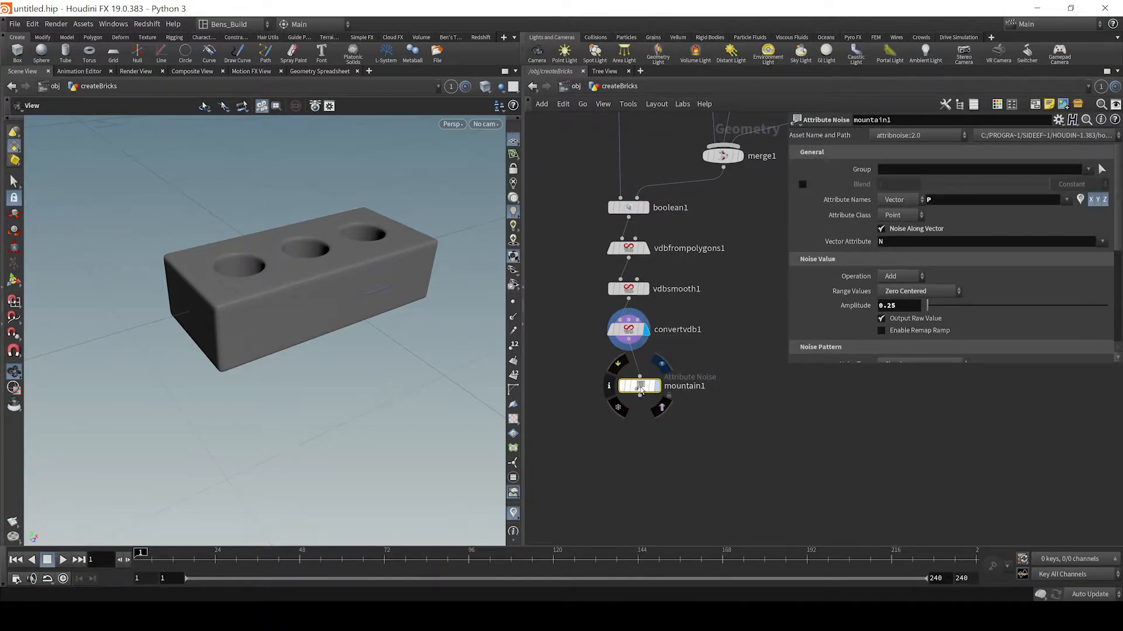
pyautogui.click(640, 388)
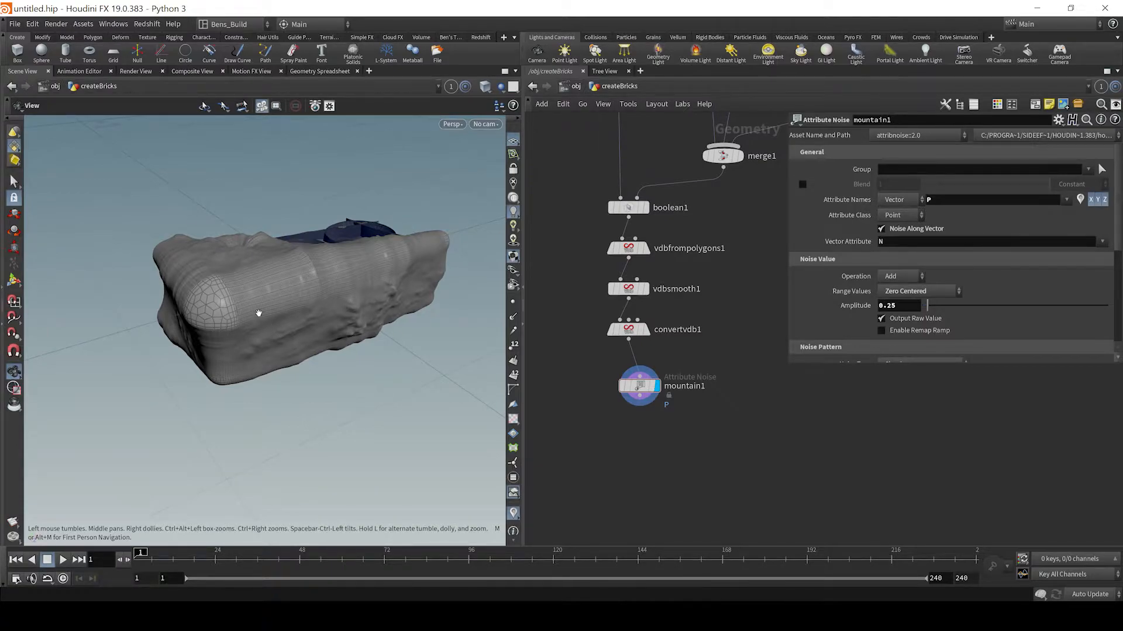
# Inspect the displaced brick from several angles and place the mountain1 node directly beneath the Convert VDB node
pyautogui.moveTo(259, 313); pyautogui.dragTo(327, 374)
pyautogui.click(604, 336)
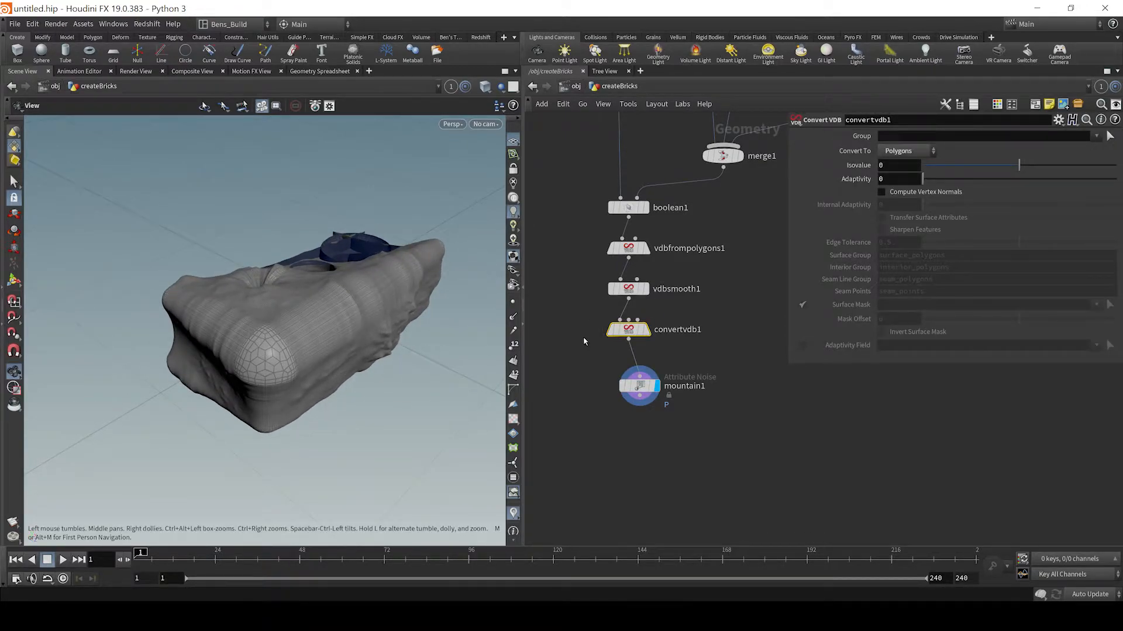
pyautogui.moveTo(304, 299); pyautogui.dragTo(390, 354)
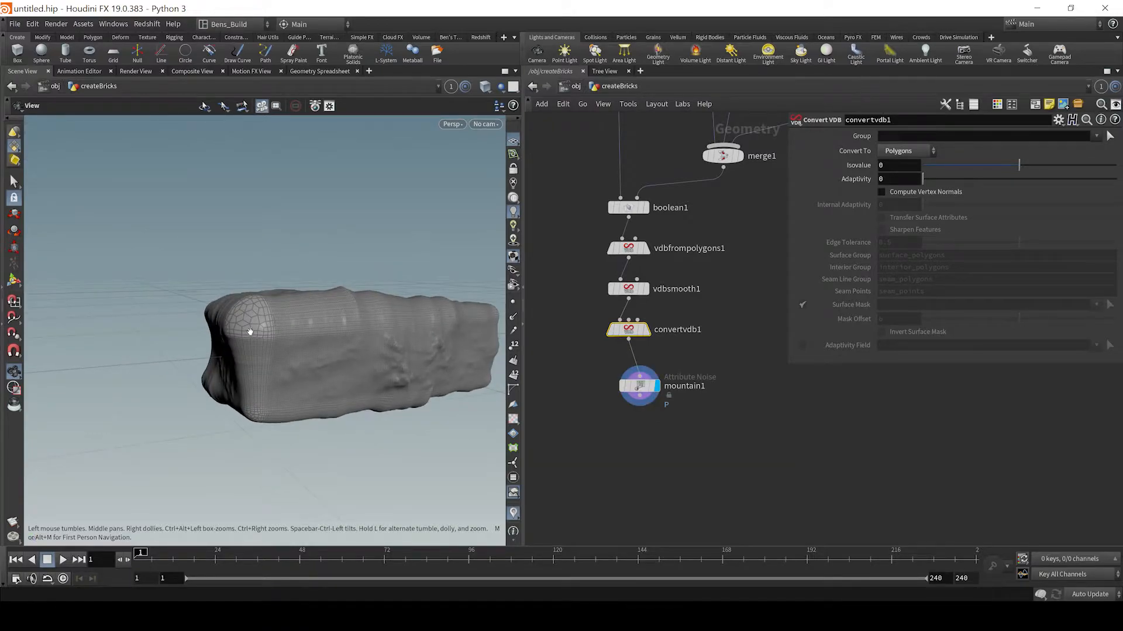
pyautogui.moveTo(248, 330); pyautogui.dragTo(305, 371)
pyautogui.moveTo(644, 393); pyautogui.dragTo(632, 384)
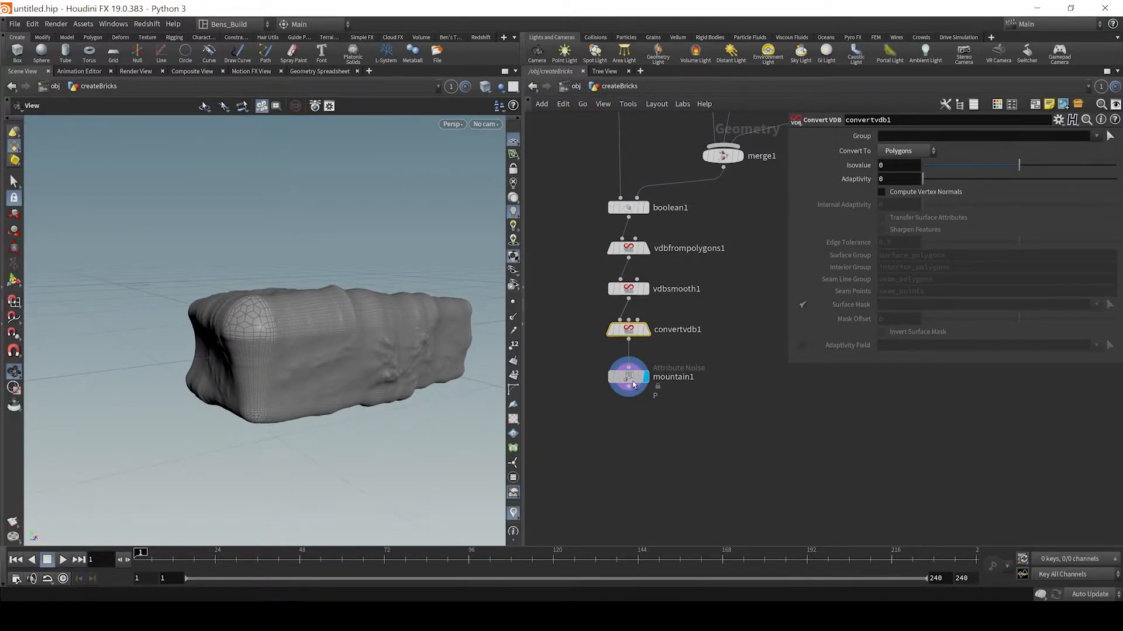
# Set the mountain1 noise Amplitude to .01
pyautogui.scroll(-1, 947, 262)
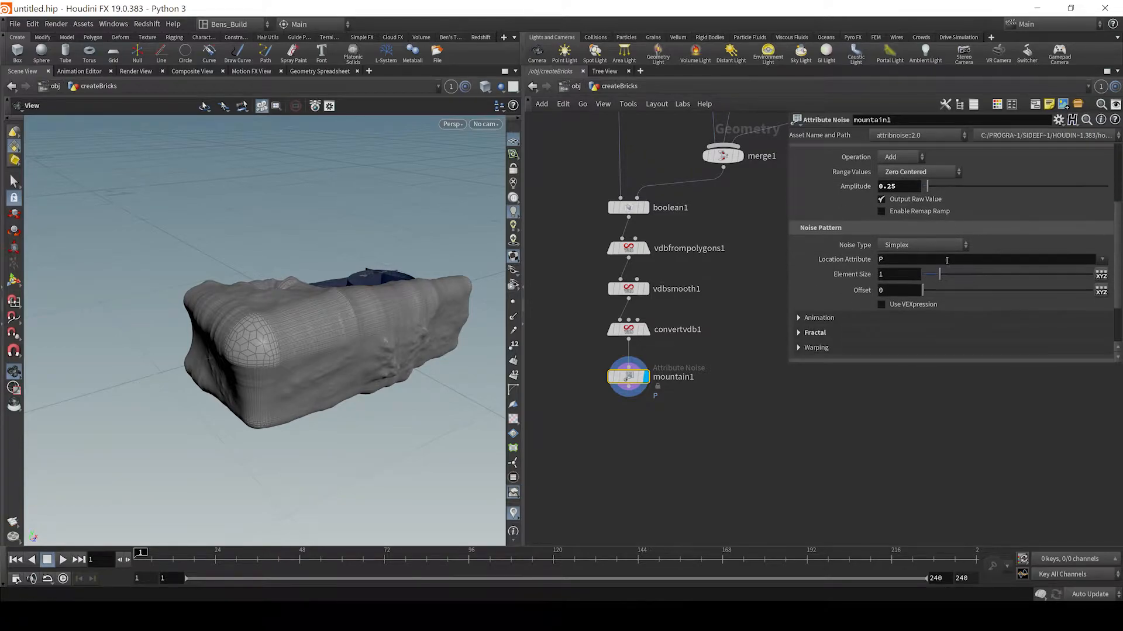
pyautogui.write('.01')
pyautogui.press('Return')
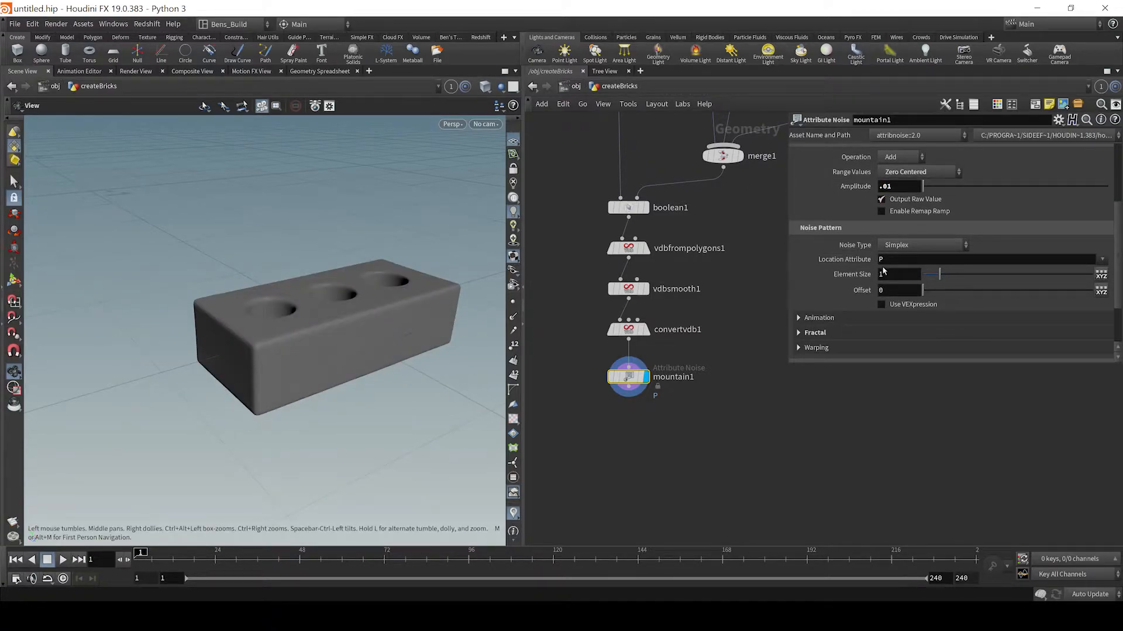
# Set the mountain1 noise Amplitude to .05 and the Element Size to 0.2, and check the brick's surface
pyautogui.click(909, 191)
pyautogui.write('5')
pyautogui.press('Return')
pyautogui.moveTo(897, 276)
pyautogui.mouseDown(button='middle')
pyautogui.moveTo(849, 283)
pyautogui.moveTo(904, 277)
pyautogui.moveTo(879, 279)
pyautogui.mouseUp(button='middle')
pyautogui.moveTo(356, 355); pyautogui.dragTo(325, 312)
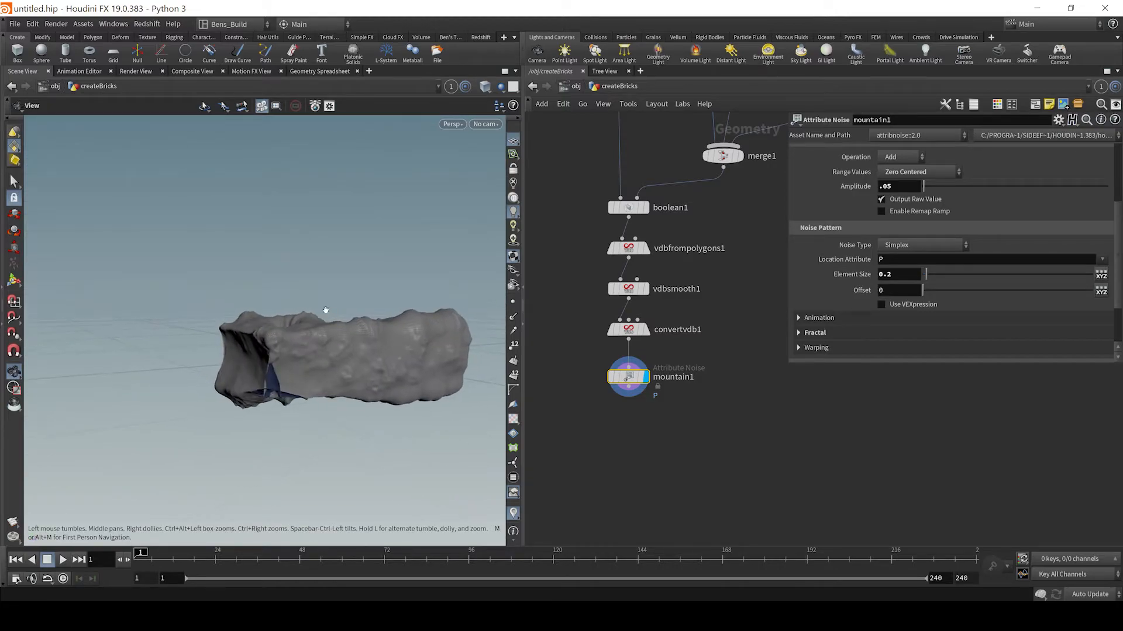
# Reduce the mountain1 noise Amplitude to .01
pyautogui.click(896, 185)
pyautogui.write('.01')
pyautogui.press('Return')
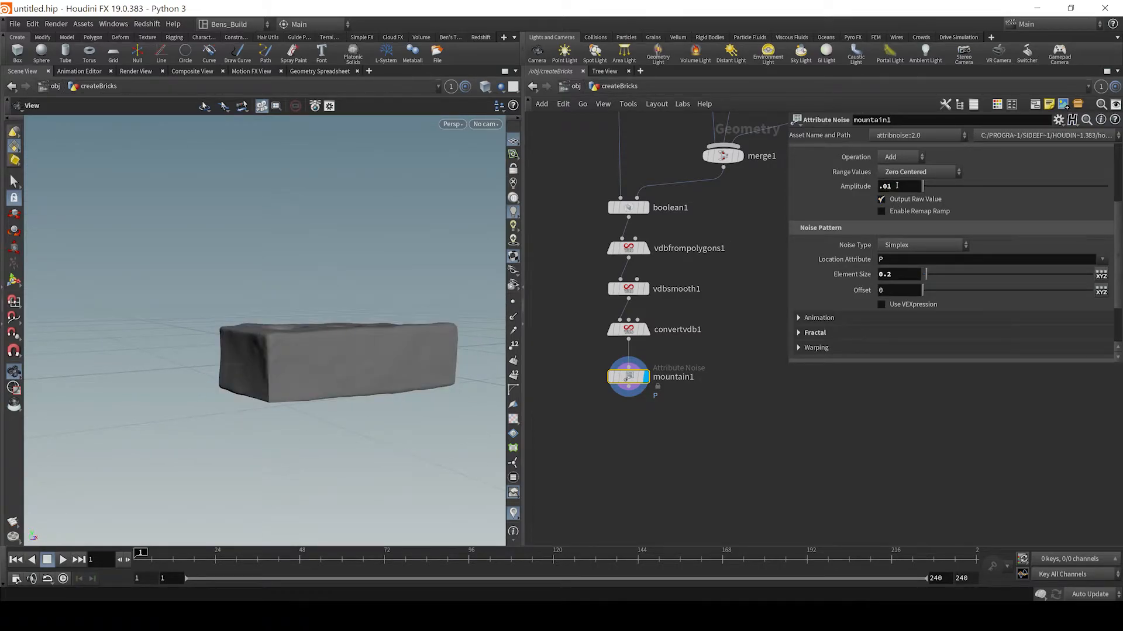
# Set the mountain1 noise Element Size to 0.031 and its Amplitude to .001
pyautogui.moveTo(363, 333); pyautogui.dragTo(312, 378)
pyautogui.moveTo(903, 275); pyautogui.dragTo(50, 397, button='middle')
pyautogui.click(905, 187)
pyautogui.write('.001')
pyautogui.press('Return')
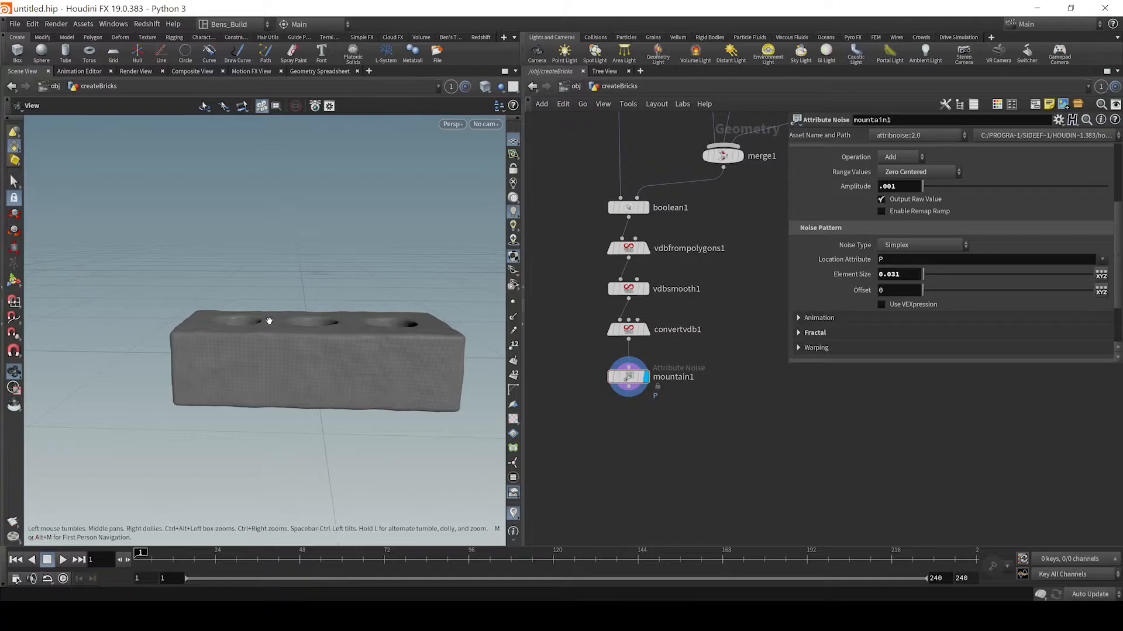
# Compare the brick before and after the mountain noise by displaying the Convert VDB and mountain1 nodes in turn
pyautogui.moveTo(281, 331); pyautogui.dragTo(258, 282)
pyautogui.moveTo(272, 438); pyautogui.dragTo(278, 369)
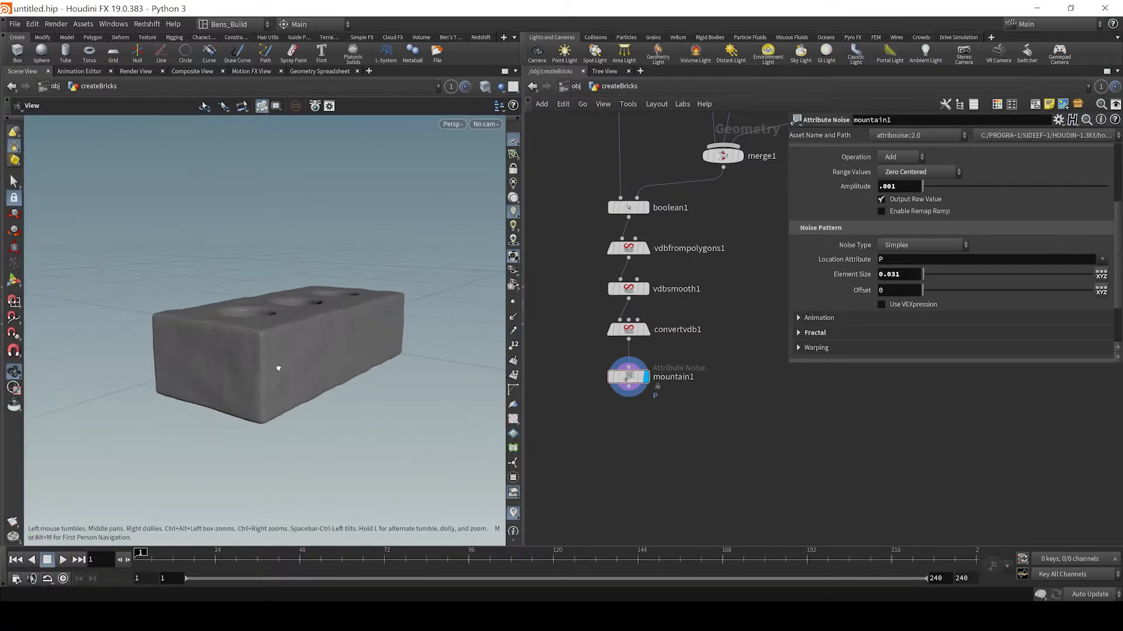
pyautogui.click(646, 330)
pyautogui.click(630, 332)
pyautogui.moveTo(193, 358); pyautogui.dragTo(421, 371)
pyautogui.click(647, 378)
pyautogui.click(629, 377)
pyautogui.moveTo(181, 376)
pyautogui.mouseDown()
pyautogui.moveTo(231, 351)
pyautogui.moveTo(286, 356)
pyautogui.moveTo(278, 350)
pyautogui.mouseUp()
# Examine the noisy brick's mesh by switching between wireframe and shaded display while viewing it from different angles
pyautogui.hotkey('shift', 'w')
pyautogui.press('w')
pyautogui.press('w')
pyautogui.hotkey('shift', 'w')
pyautogui.moveTo(358, 371)
pyautogui.mouseDown()
pyautogui.moveTo(389, 363)
pyautogui.moveTo(351, 393)
pyautogui.moveTo(385, 337)
pyautogui.moveTo(233, 315)
pyautogui.moveTo(210, 293)
pyautogui.moveTo(178, 325)
pyautogui.moveTo(199, 344)
pyautogui.moveTo(283, 353)
pyautogui.moveTo(276, 334)
pyautogui.moveTo(303, 244)
pyautogui.moveTo(276, 371)
pyautogui.moveTo(287, 363)
pyautogui.moveTo(283, 336)
pyautogui.moveTo(369, 359)
pyautogui.mouseUp()
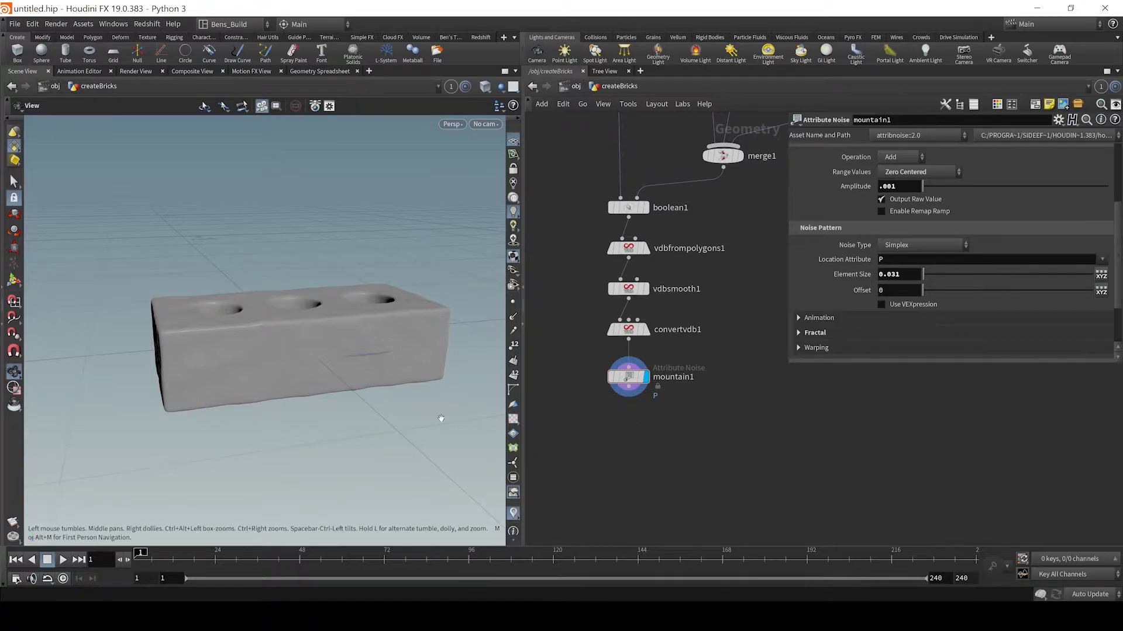
pyautogui.moveTo(315, 345); pyautogui.dragTo(361, 346)
# Set the VDB Smooth Iterations to 16
pyautogui.click(639, 293)
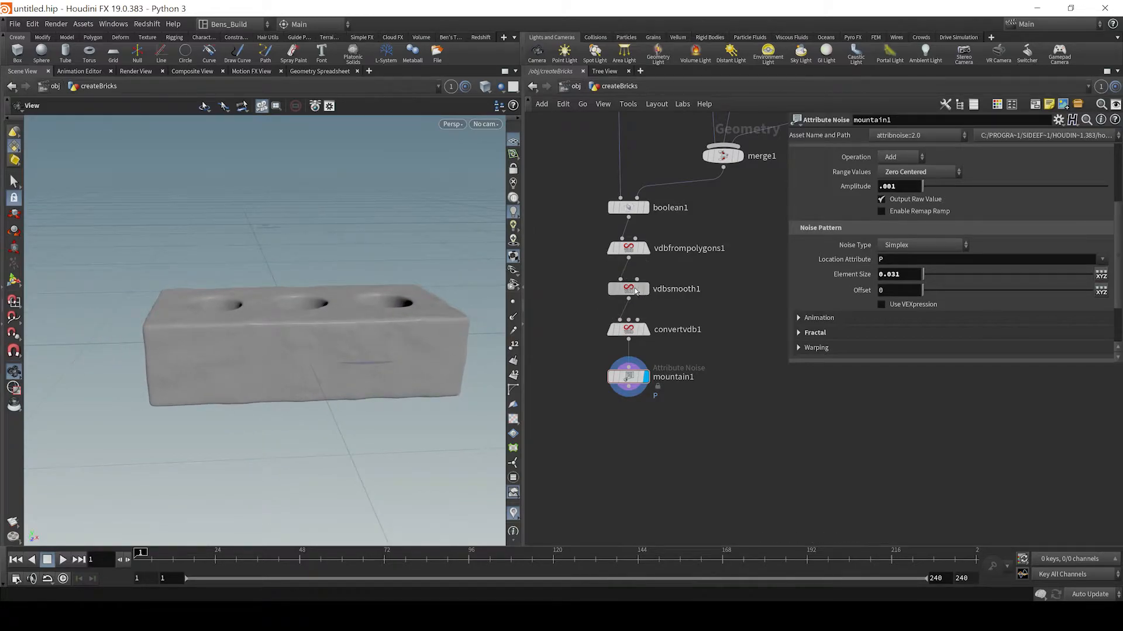
pyautogui.write('16')
pyautogui.press('Return')
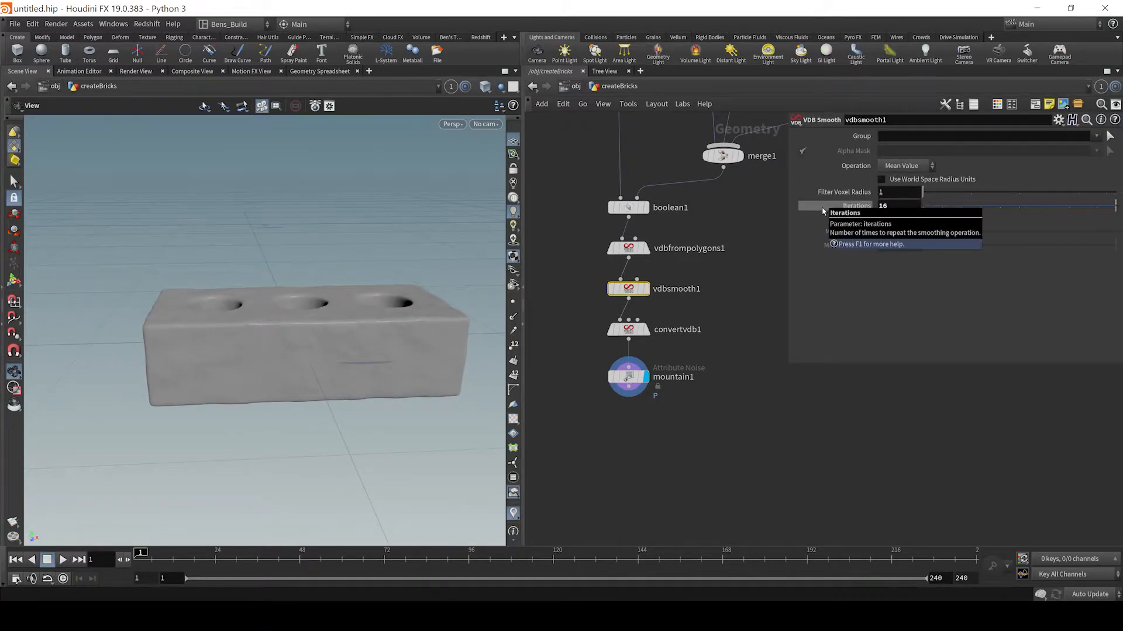
# Set the VDB Smooth Iterations to 32, inspect the softened edges and return to the mountain1 node's parameters
pyautogui.moveTo(914, 205); pyautogui.dragTo(767, 208)
pyautogui.write('32')
pyautogui.press('Return')
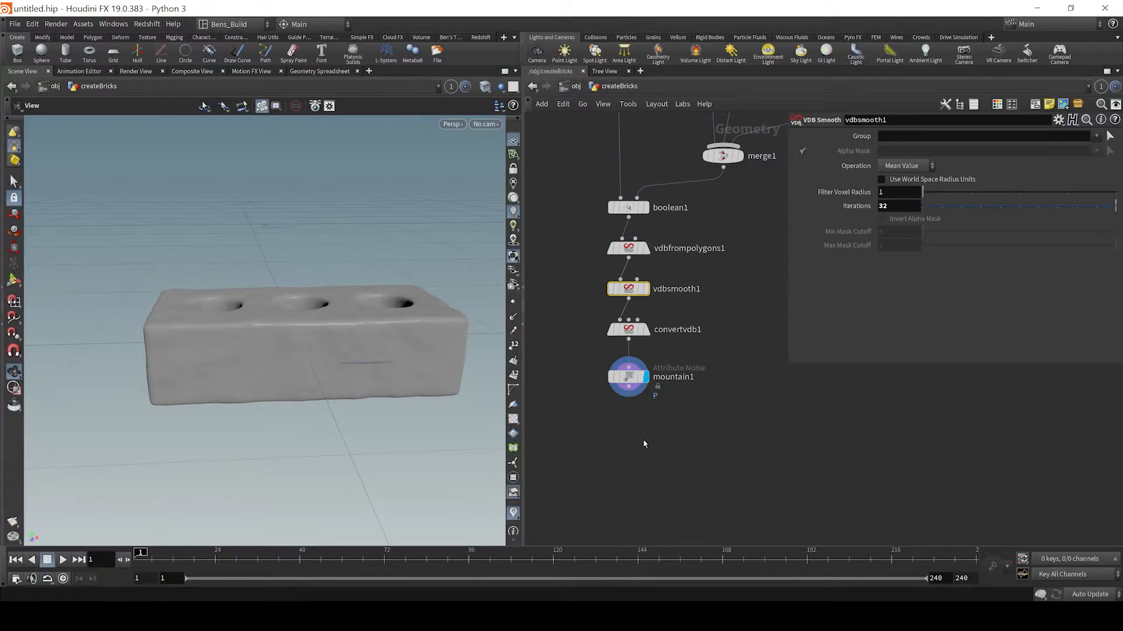
pyautogui.moveTo(306, 343); pyautogui.dragTo(381, 340)
pyautogui.moveTo(209, 421); pyautogui.dragTo(181, 403)
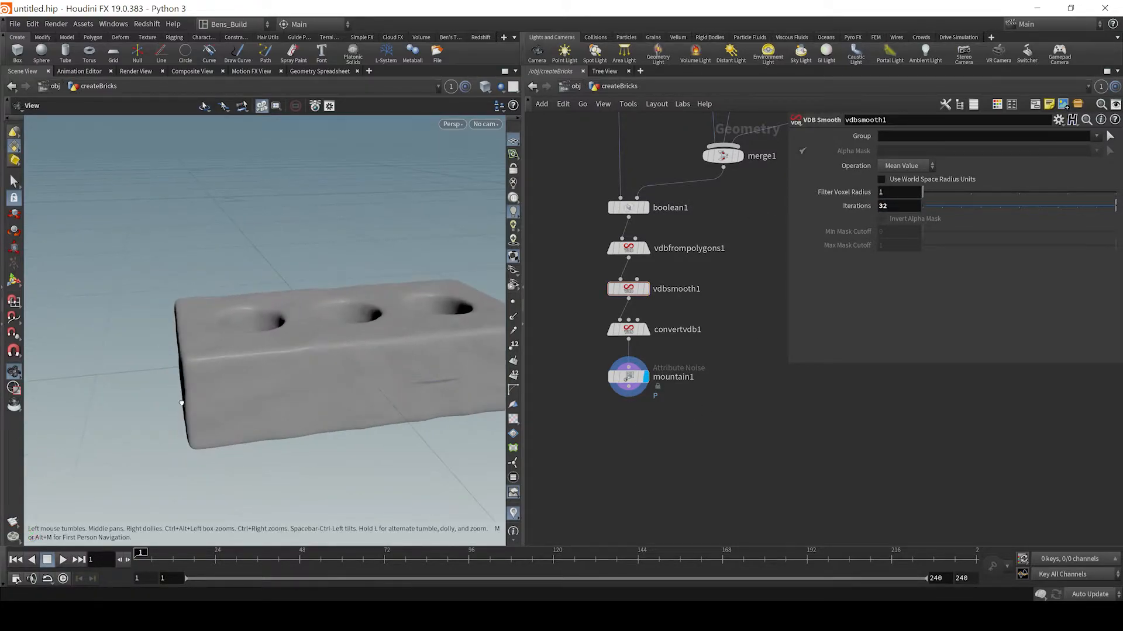
pyautogui.moveTo(425, 400); pyautogui.dragTo(372, 351)
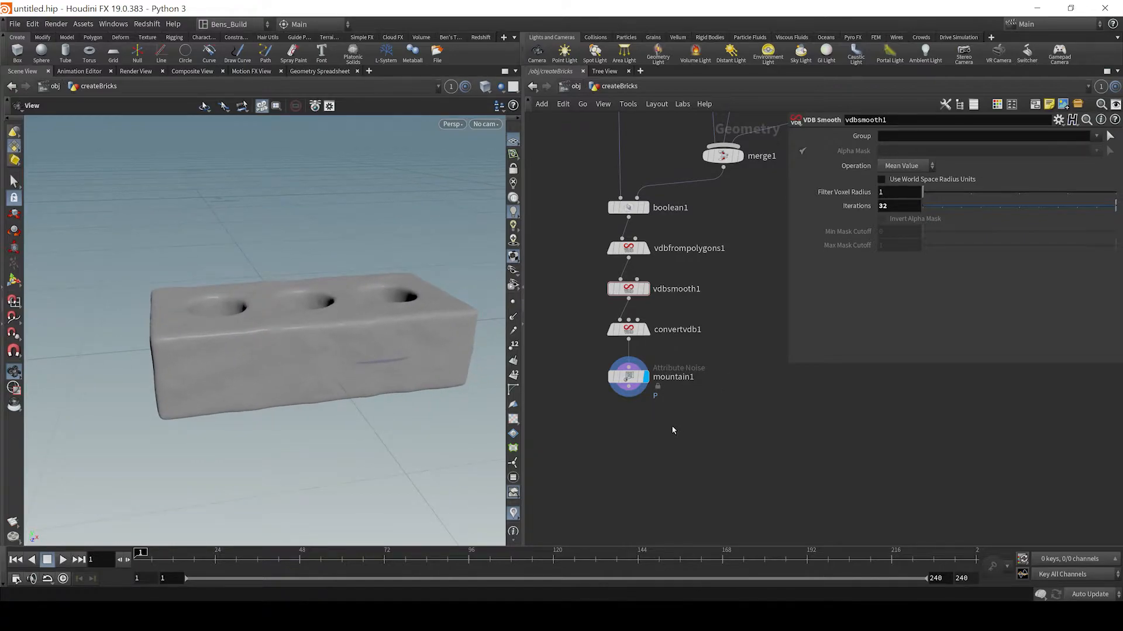
pyautogui.click(629, 377)
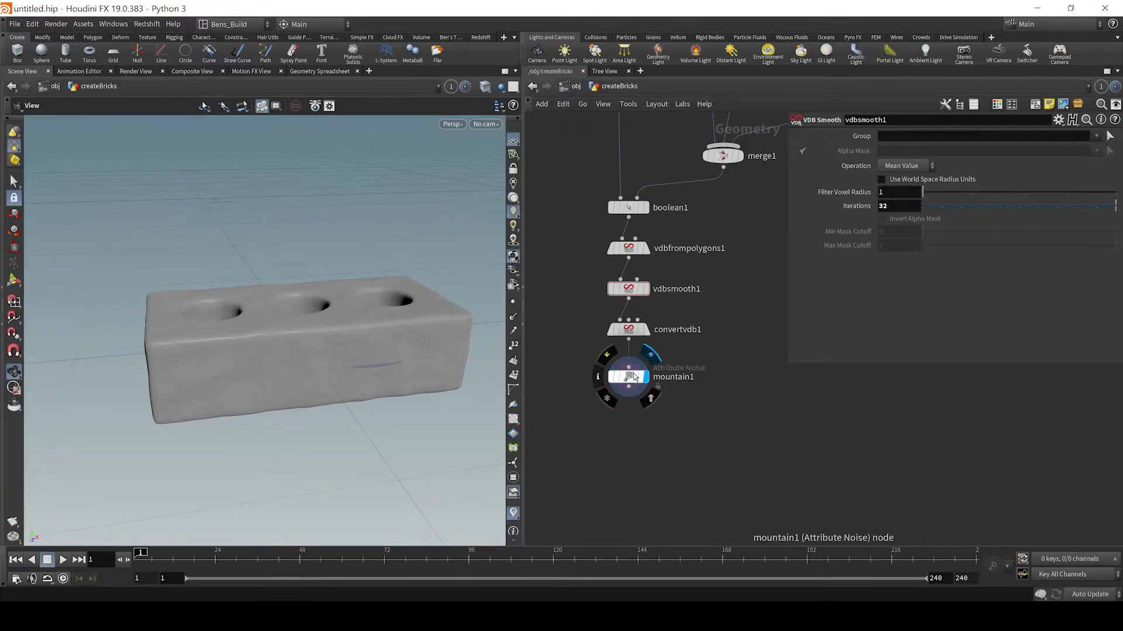
pyautogui.moveTo(395, 389); pyautogui.dragTo(427, 359)
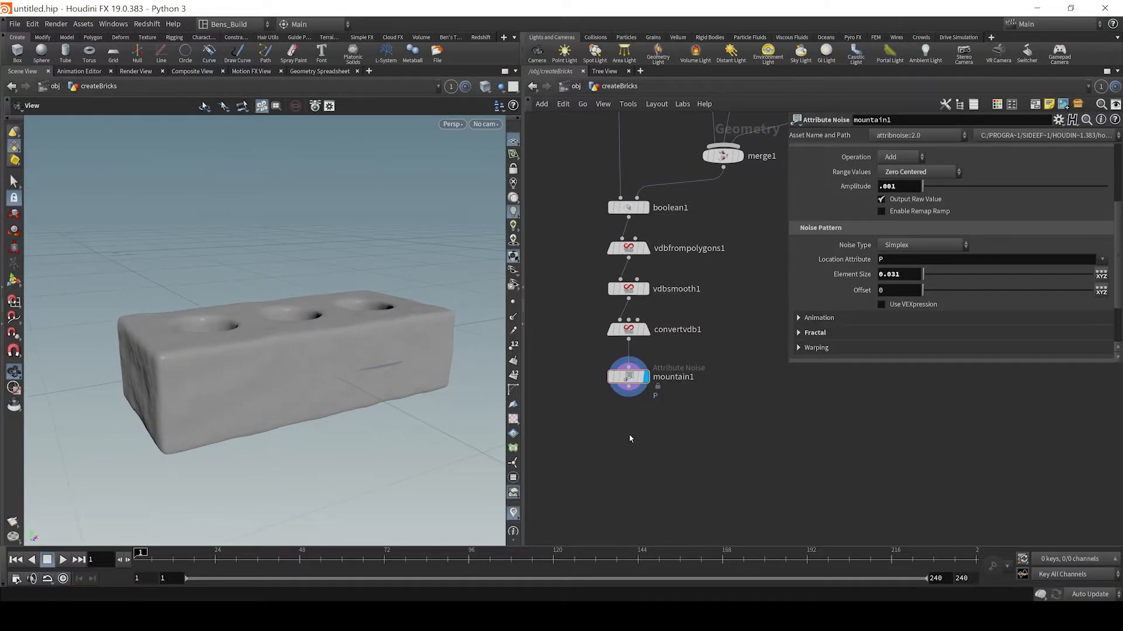
# Add a Labs Edge Damage node below the mountain1 node
pyautogui.press('Tab')
pyautogui.write('lab')
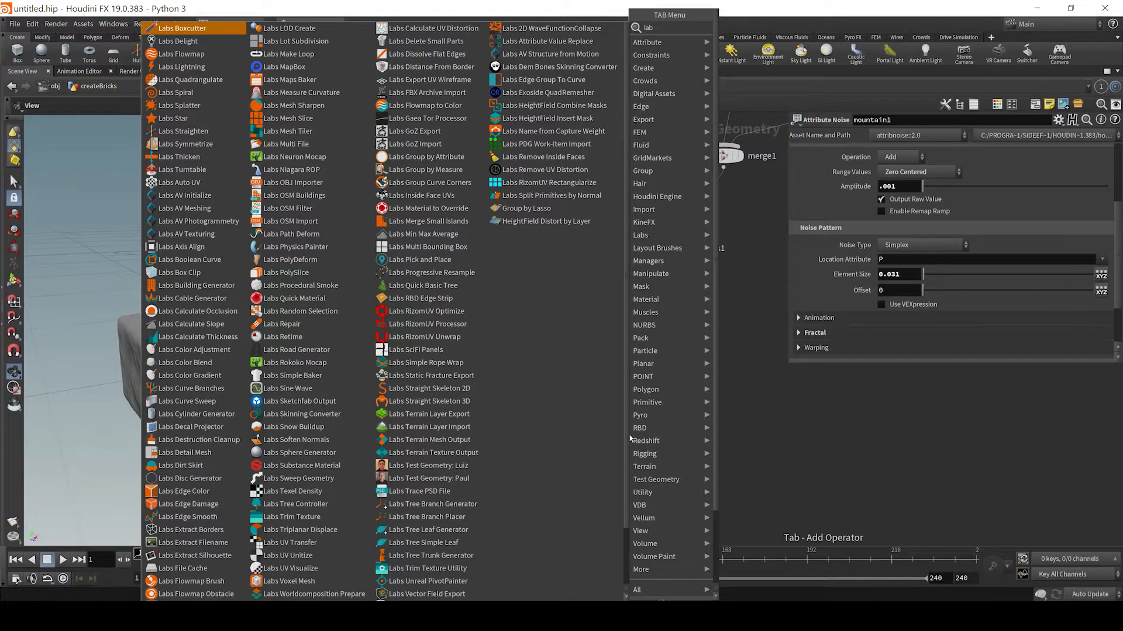
pyautogui.write(' ed')
pyautogui.press('Down')
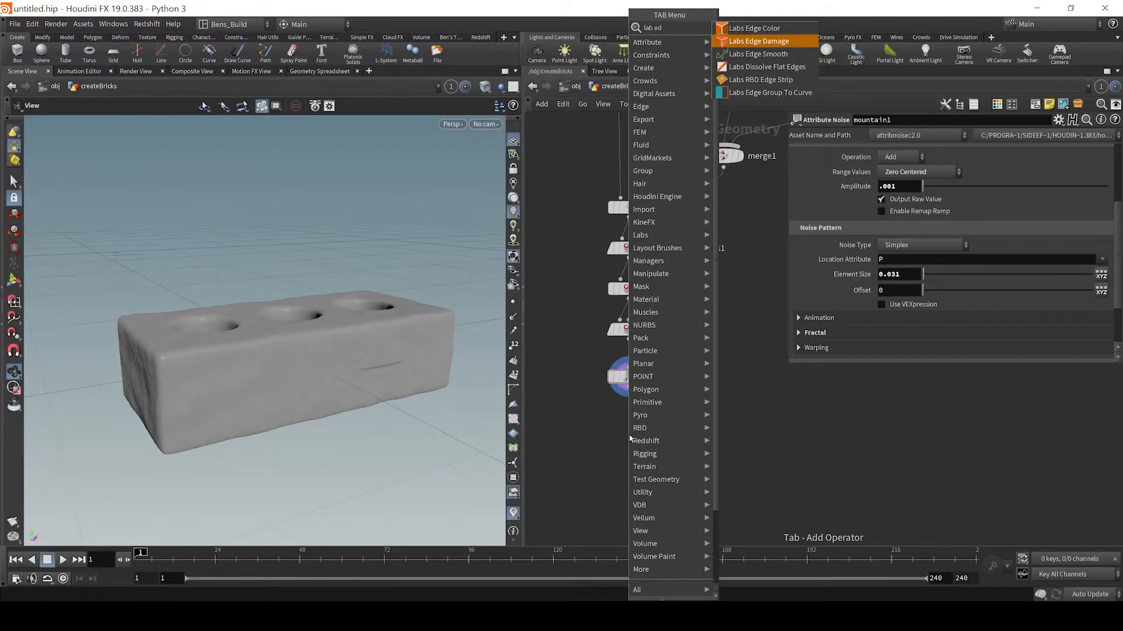
pyautogui.press('Return')
pyautogui.click(630, 439)
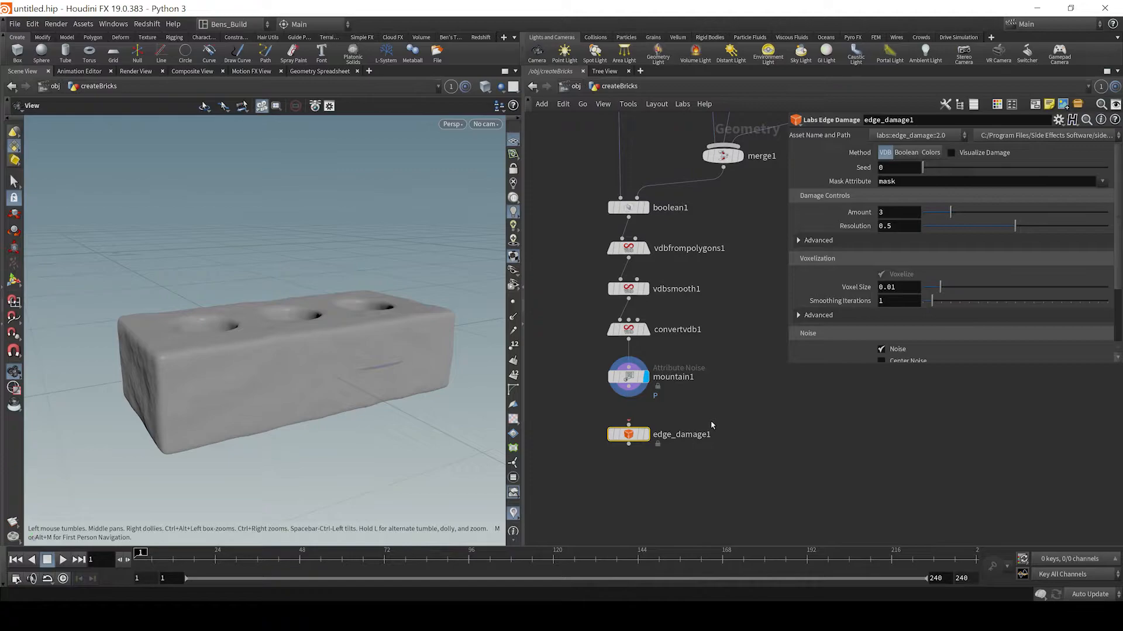
pyautogui.moveTo(711, 419); pyautogui.dragTo(745, 426, button='middle')
# Save the scene as brick_v01.hip in the tutorial_01 folder
pyautogui.hotkey('ctrl', 'shift', 's')
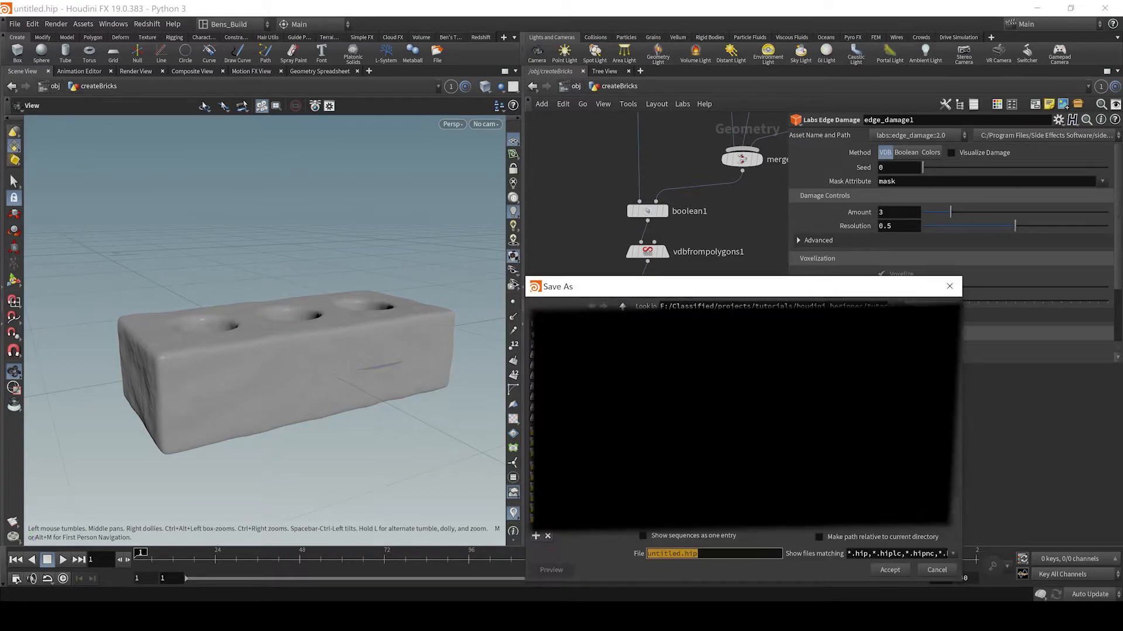
pyautogui.write('tes01')
pyautogui.press('Return')
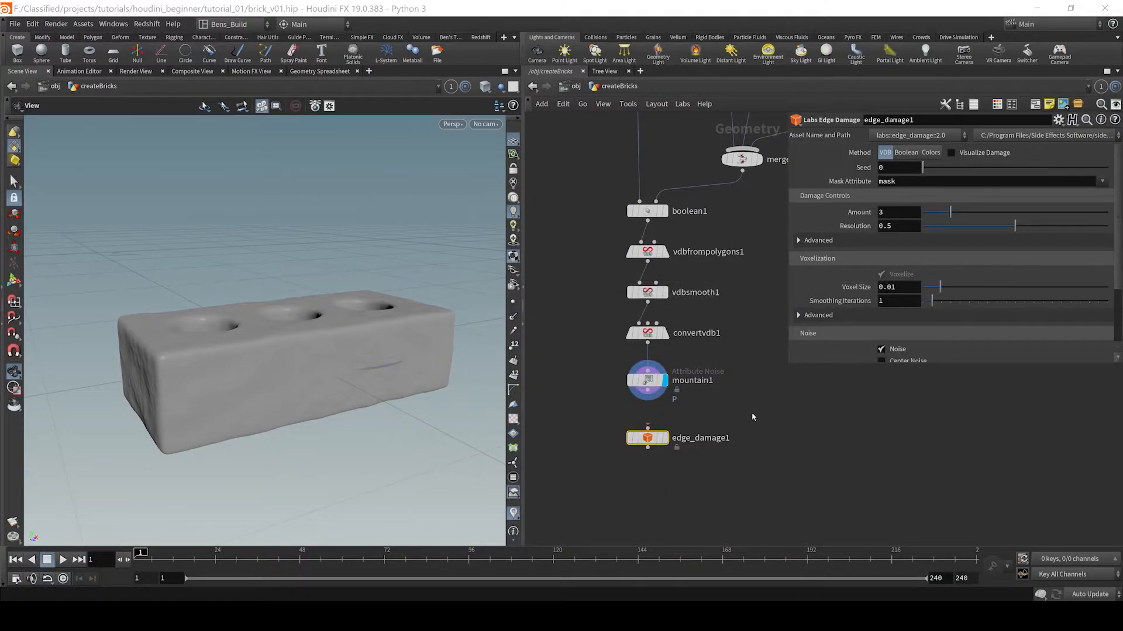
# Connect the mountain1 output to the Labs Edge Damage node and display the Edge Damage result
pyautogui.scroll(2, 633, 436)
pyautogui.moveTo(654, 425); pyautogui.dragTo(655, 369)
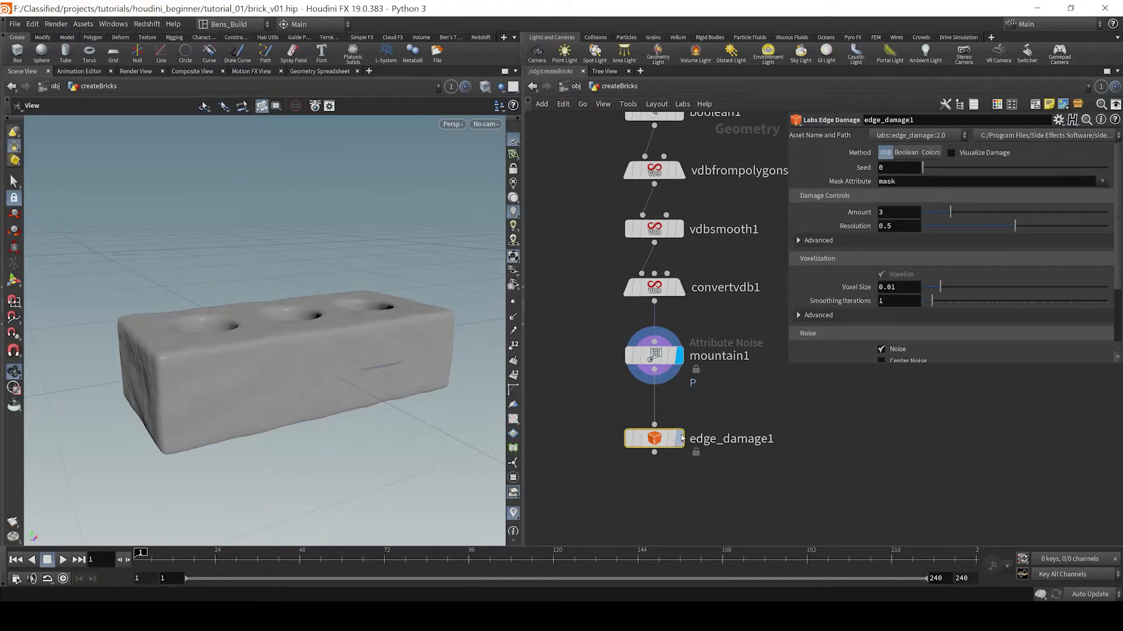
pyautogui.moveTo(654, 437)
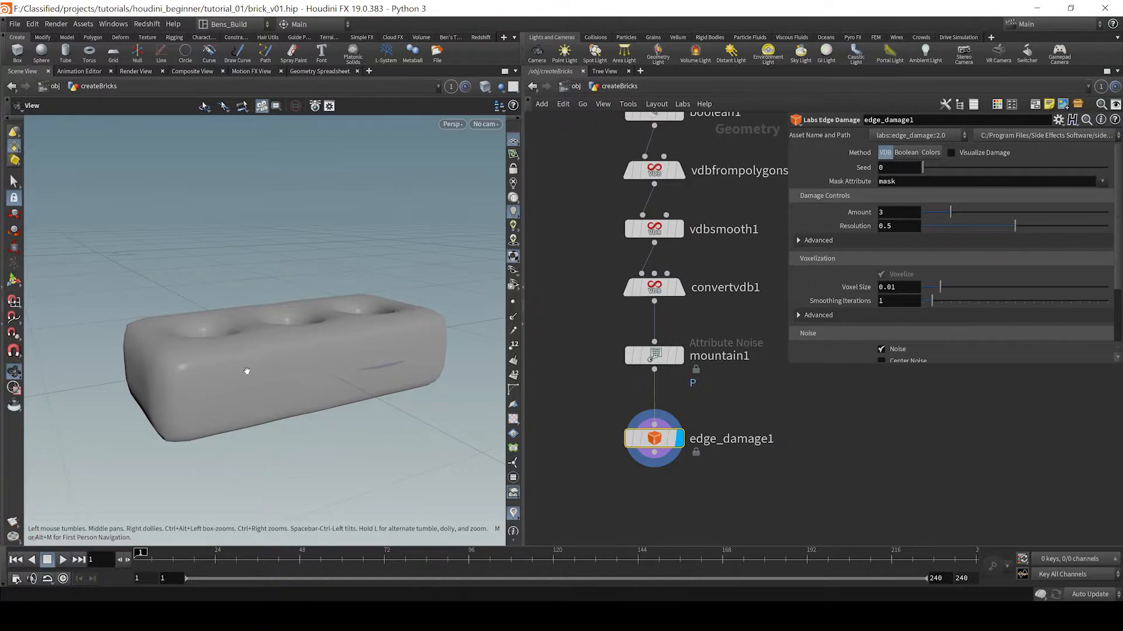
# Examine the Edge Damage mesh density in wireframe and check the Voxel Size on the VDB from Polygons node
pyautogui.press('w')
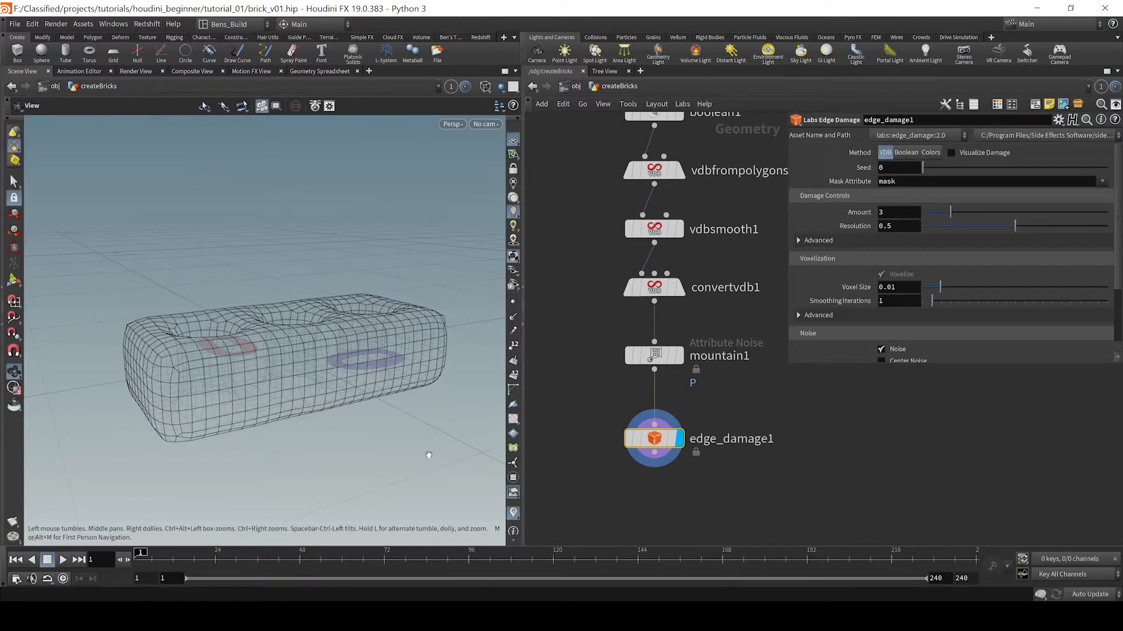
pyautogui.press('w')
pyautogui.moveTo(347, 355)
pyautogui.mouseDown()
pyautogui.moveTo(280, 375)
pyautogui.moveTo(271, 343)
pyautogui.mouseUp()
pyautogui.press('w')
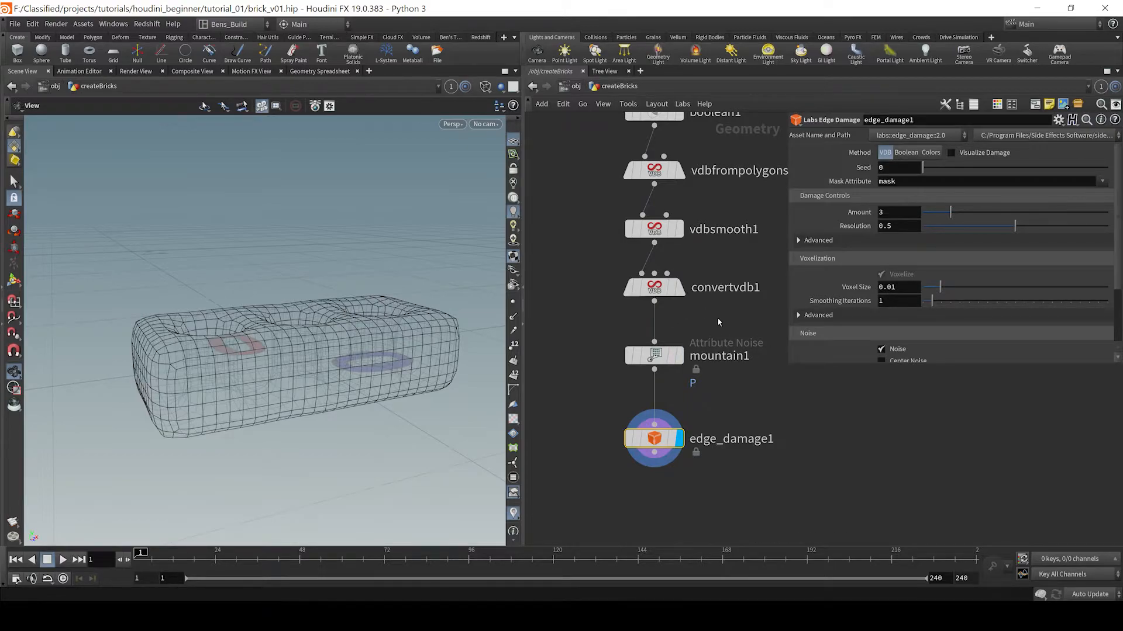
pyautogui.moveTo(721, 329); pyautogui.dragTo(720, 349, button='middle')
pyautogui.click(647, 193)
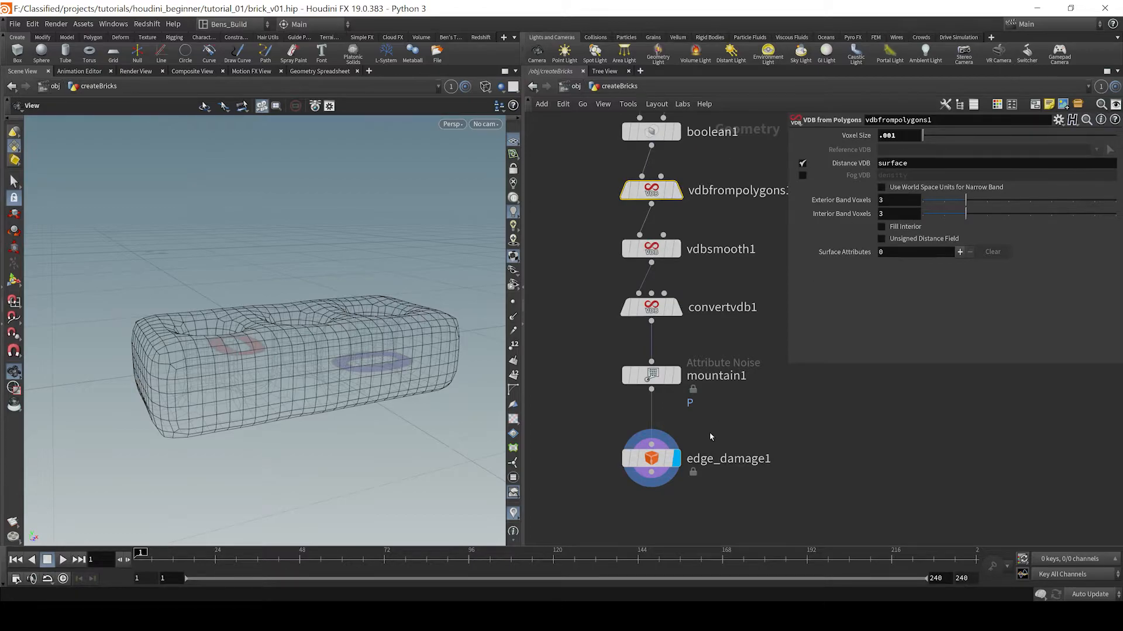
# Set the Edge Damage node's Voxel Size to 0.001 and inspect the brick in shaded display
pyautogui.click(648, 465)
pyautogui.click(898, 289)
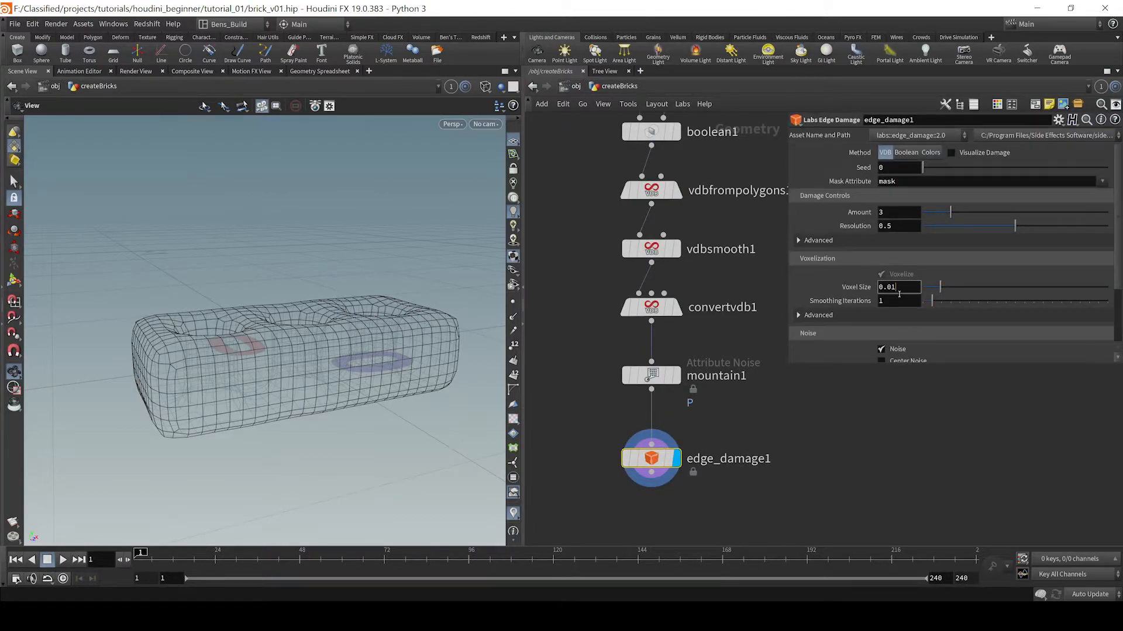
pyautogui.press('Return')
pyautogui.press('w')
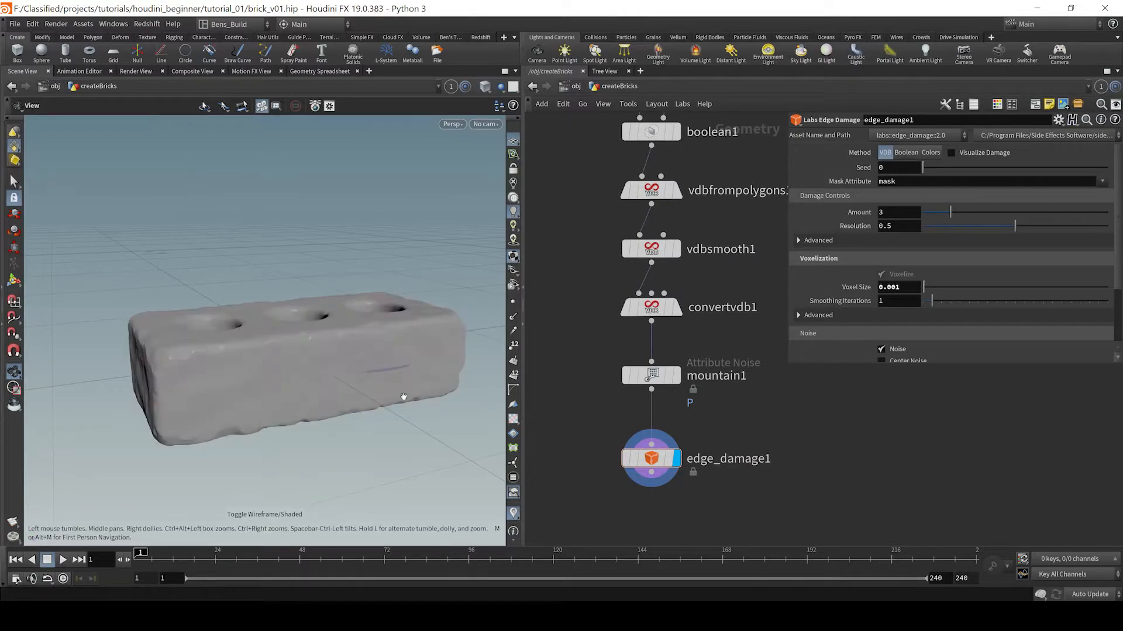
pyautogui.moveTo(240, 371)
pyautogui.mouseDown()
pyautogui.moveTo(261, 389)
pyautogui.moveTo(252, 396)
pyautogui.moveTo(253, 358)
pyautogui.mouseUp()
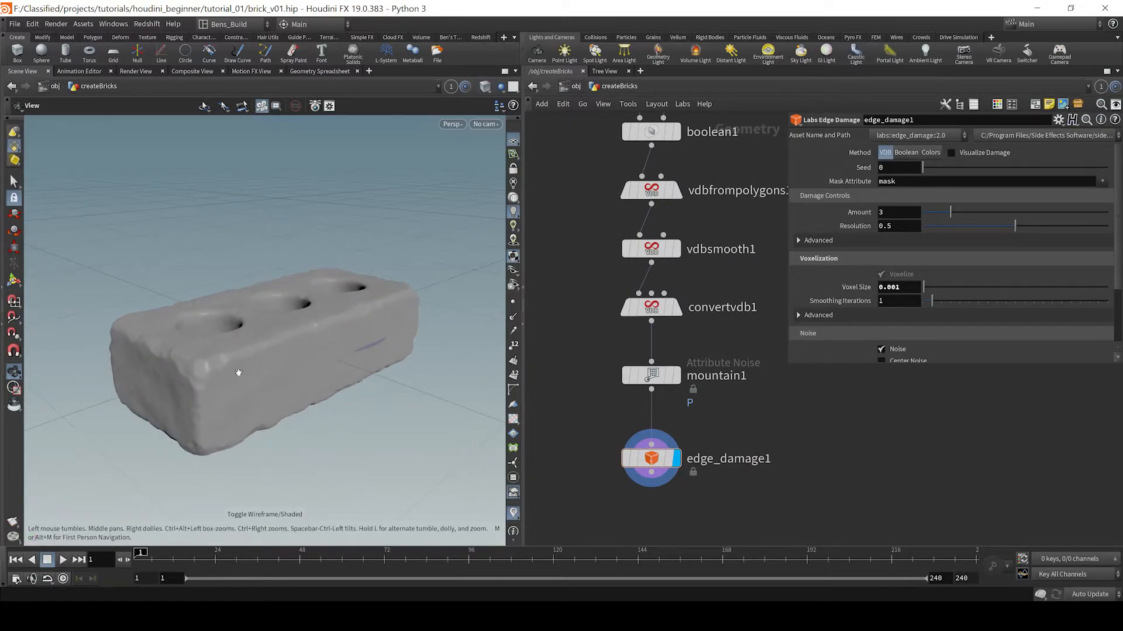
# Compare the mountain1 result with the edge_damage1 result on the brick
pyautogui.click(654, 379)
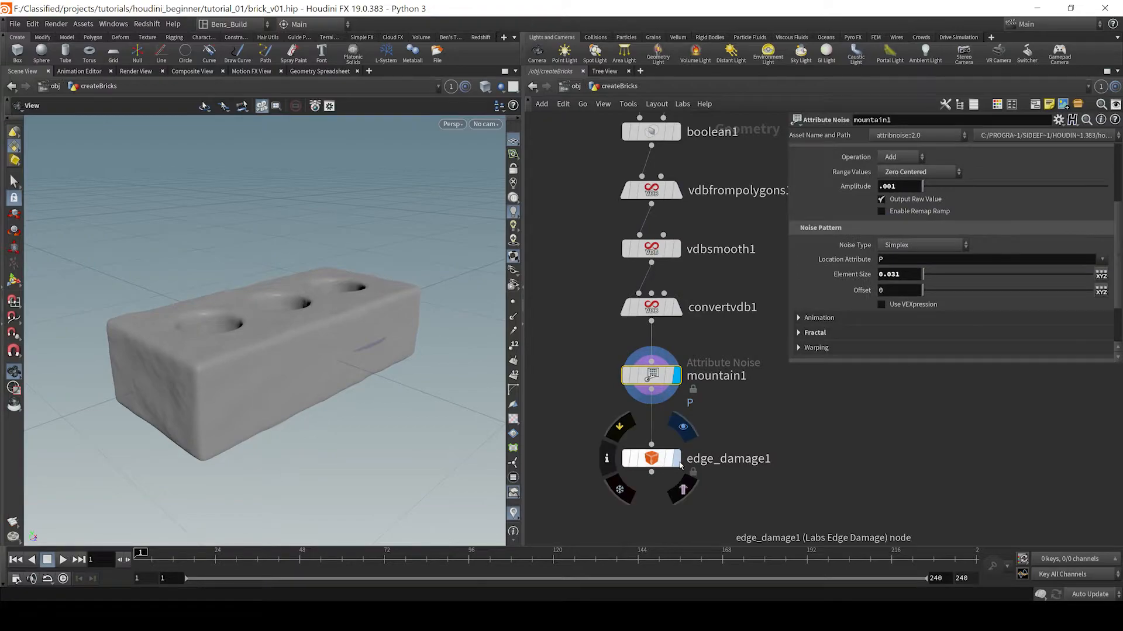
pyautogui.click(676, 458)
pyautogui.moveTo(246, 345); pyautogui.dragTo(268, 334)
pyautogui.moveTo(351, 325); pyautogui.dragTo(321, 387)
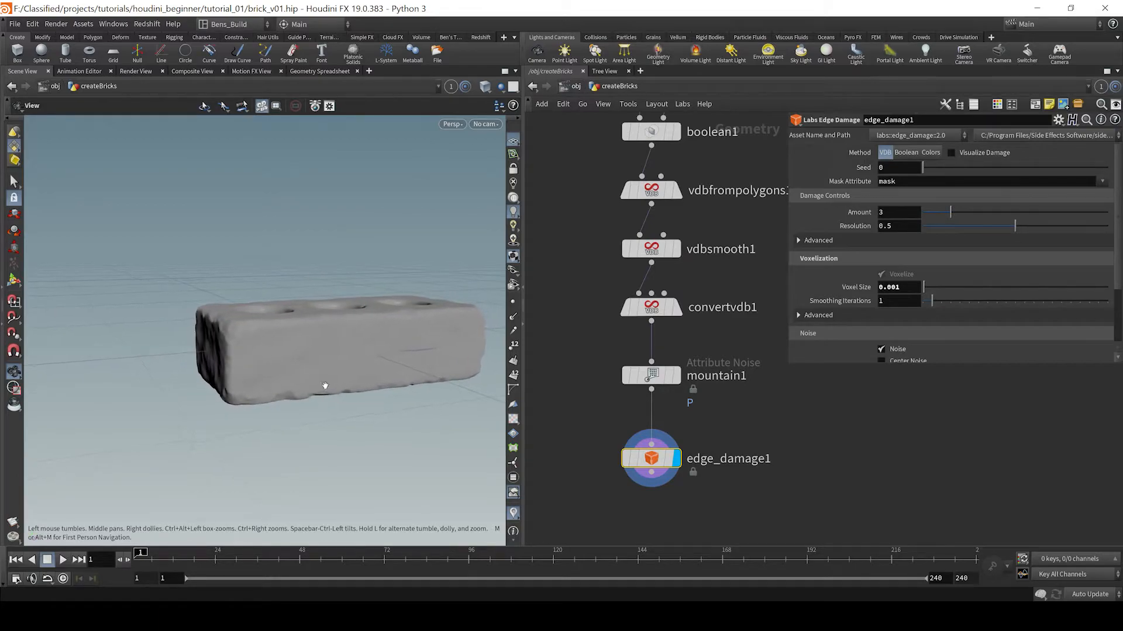
# Try a damage Amount of 6 on edge_damage1 and inspect the brick's edges
pyautogui.moveTo(902, 214); pyautogui.dragTo(744, 220)
pyautogui.write('6')
pyautogui.press('Return')
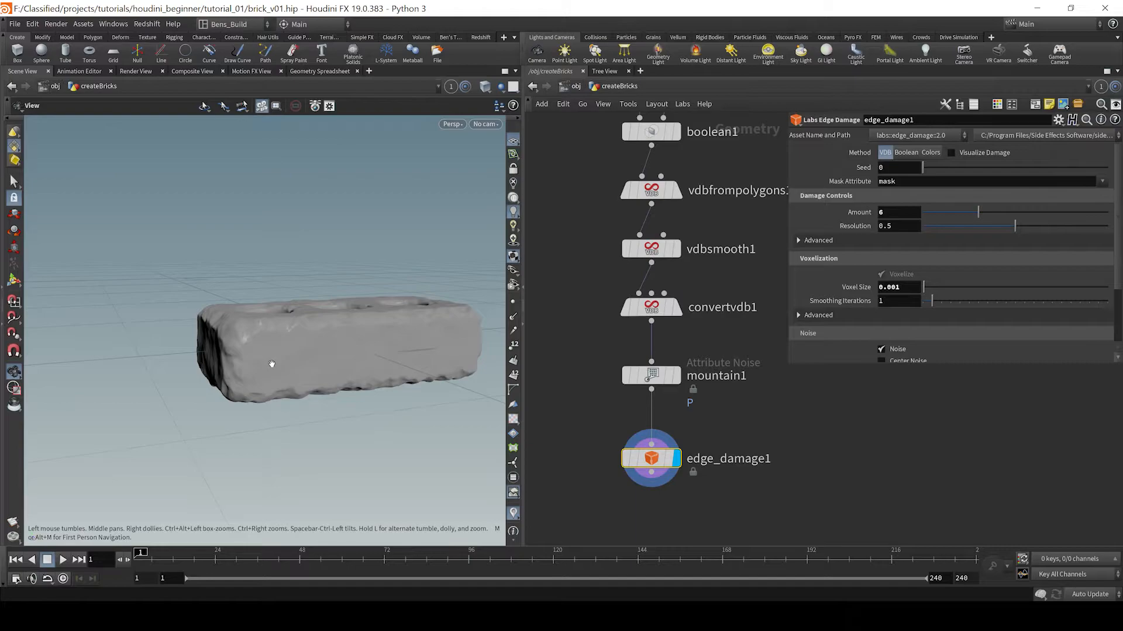
pyautogui.moveTo(281, 352); pyautogui.dragTo(312, 368)
# Set the damage Amount of edge_damage1 to 4 and check the brick from the side
pyautogui.moveTo(884, 212); pyautogui.dragTo(798, 222)
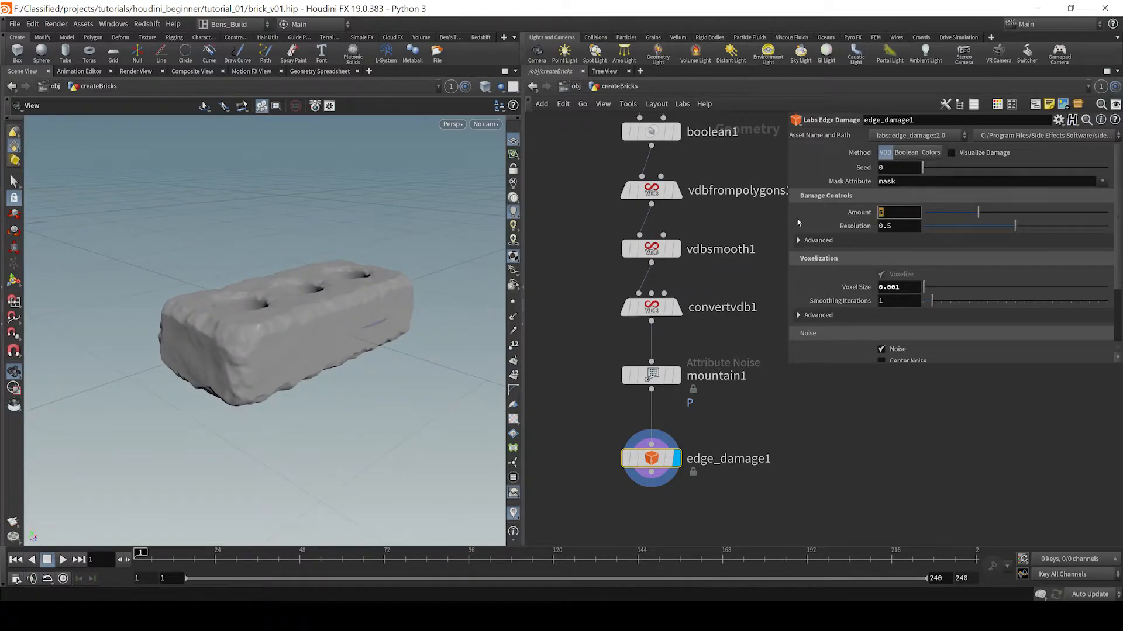
pyautogui.write('4')
pyautogui.press('Return')
pyautogui.moveTo(354, 314); pyautogui.dragTo(252, 335)
# Turn the Noise option of edge_damage1 off and back on
pyautogui.scroll(-3, 905, 290)
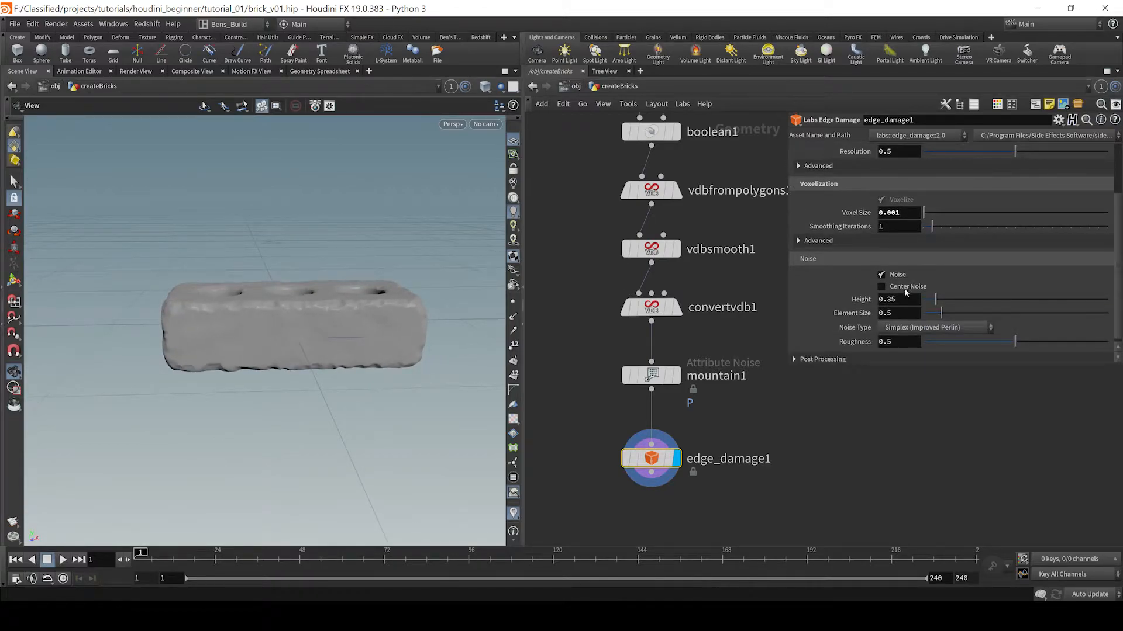
pyautogui.click(882, 275)
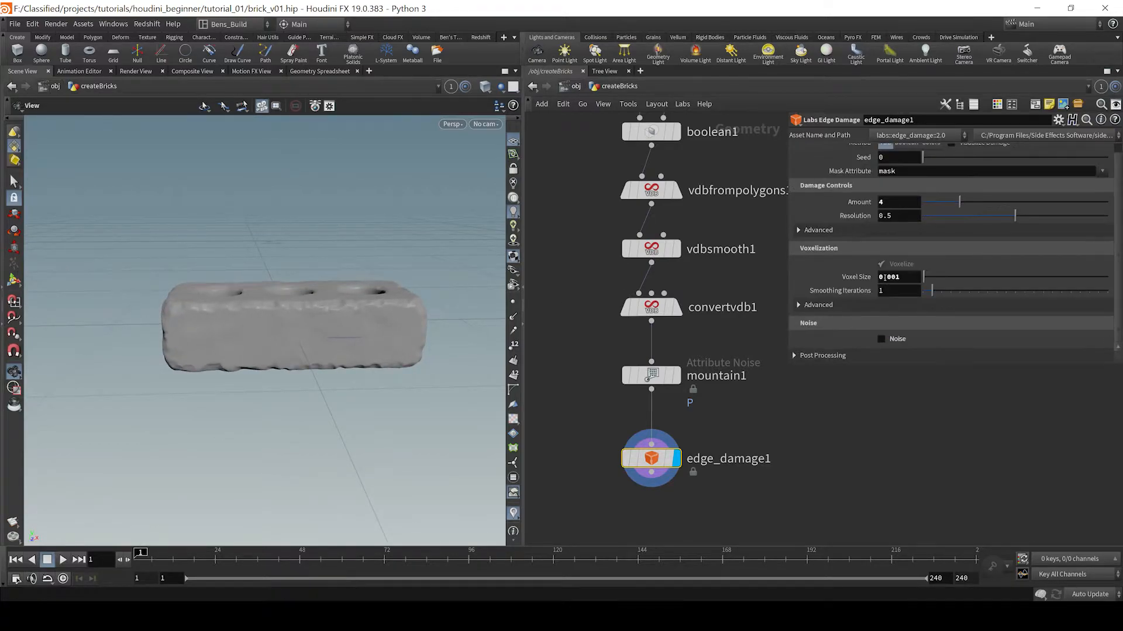
pyautogui.click(883, 277)
pyautogui.click(882, 340)
pyautogui.scroll(-3, 915, 322)
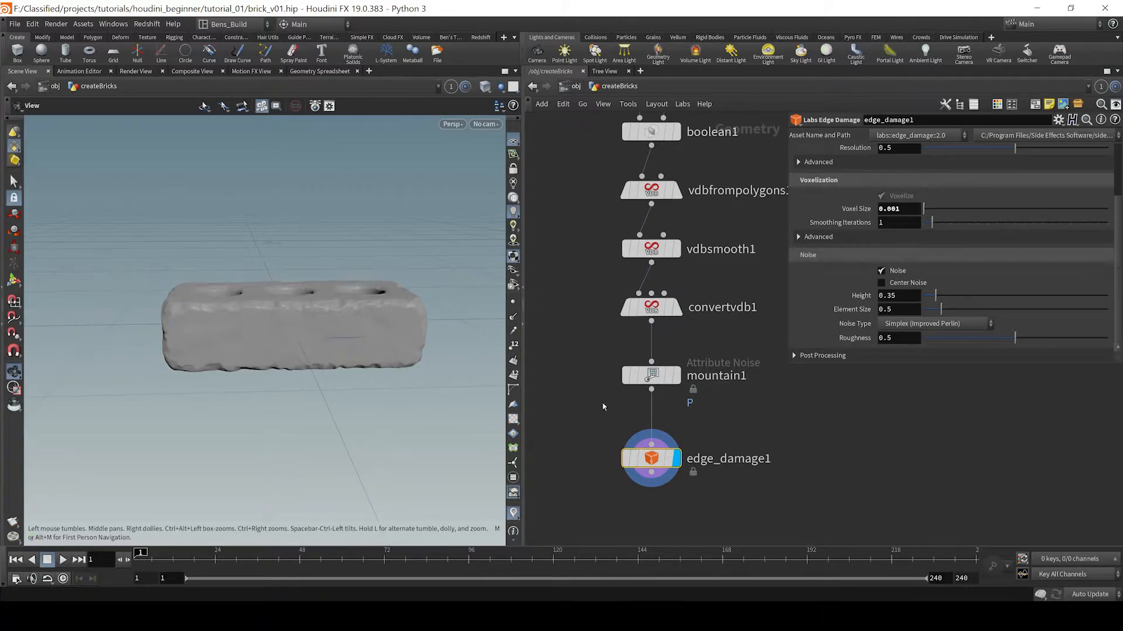
# Try a noise Element Size of 2 on edge_damage1
pyautogui.click(914, 310)
pyautogui.write('2')
pyautogui.press('Return')
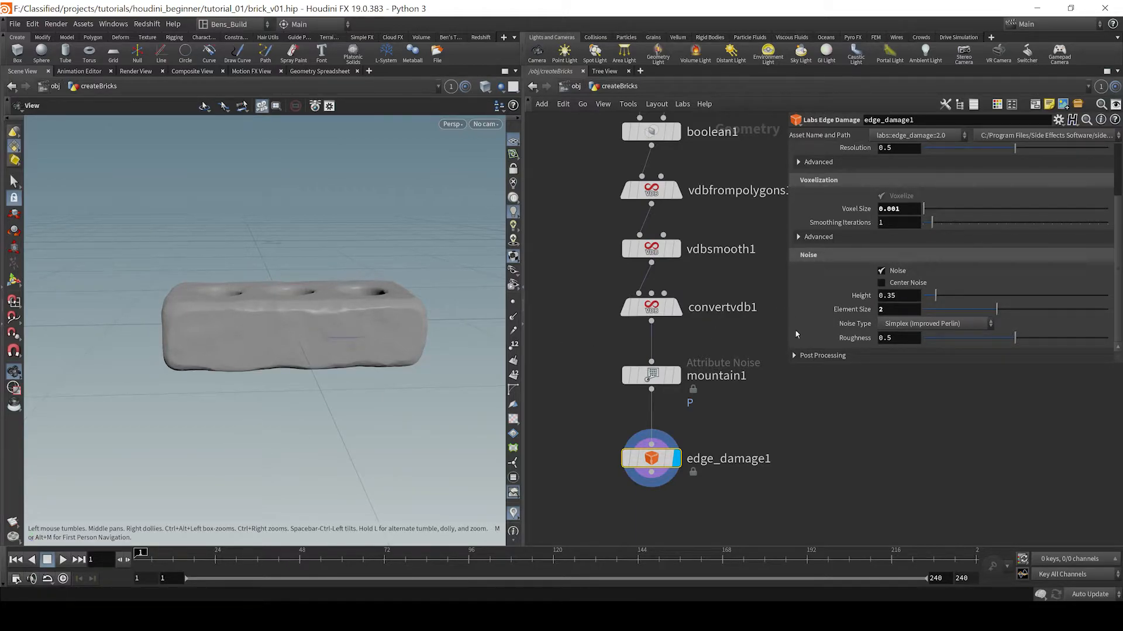
# Set the noise Element Size of edge_damage1 to 1 and inspect the brick
pyautogui.moveTo(888, 311); pyautogui.dragTo(735, 314)
pyautogui.write('1')
pyautogui.press('Return')
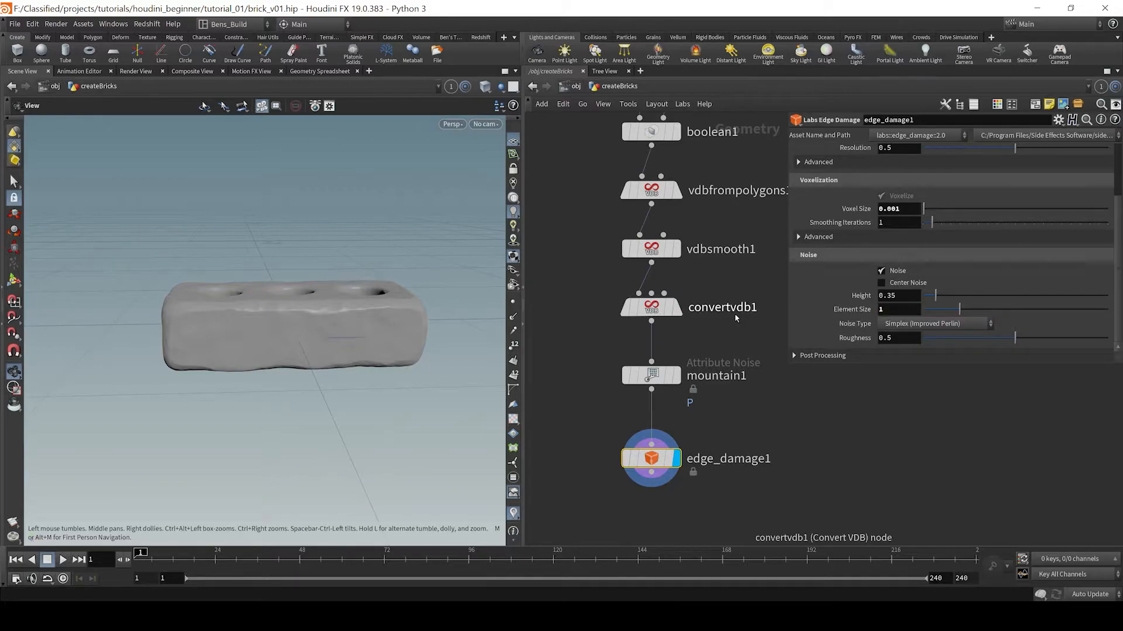
pyautogui.moveTo(275, 315); pyautogui.dragTo(339, 307)
# Add a Null node below edge_damage1 and connect it to the edge_damage1 output
pyautogui.moveTo(813, 430); pyautogui.dragTo(787, 335, button='middle')
pyautogui.press('Tab')
pyautogui.write('n')
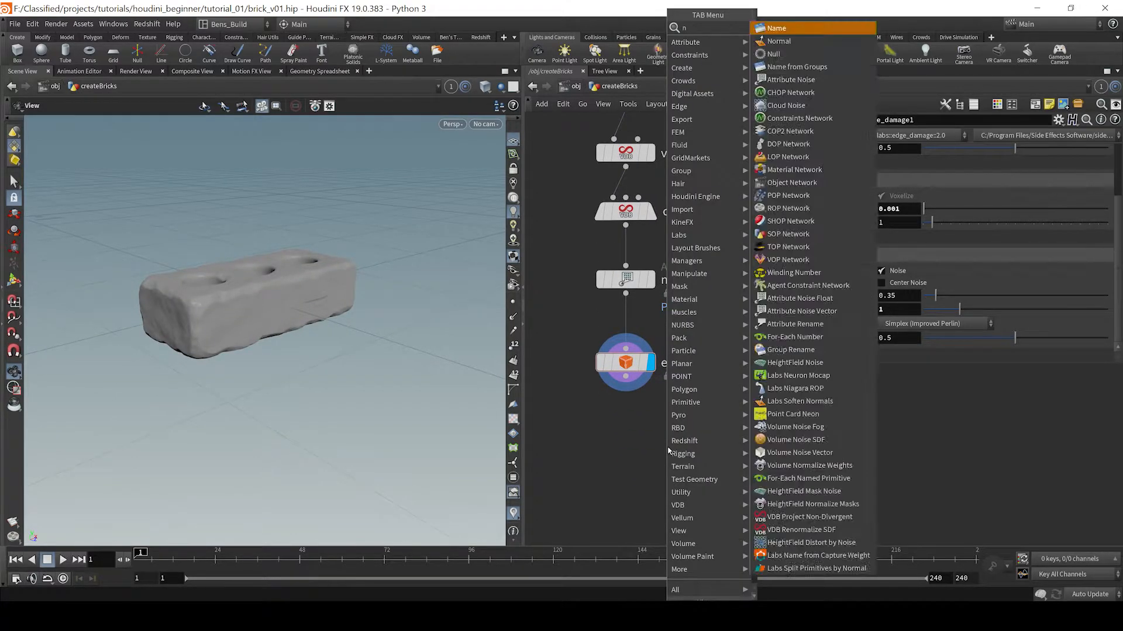
pyautogui.write('ull')
pyautogui.press('Return')
pyautogui.click(635, 471)
pyautogui.moveTo(635, 453); pyautogui.dragTo(630, 383)
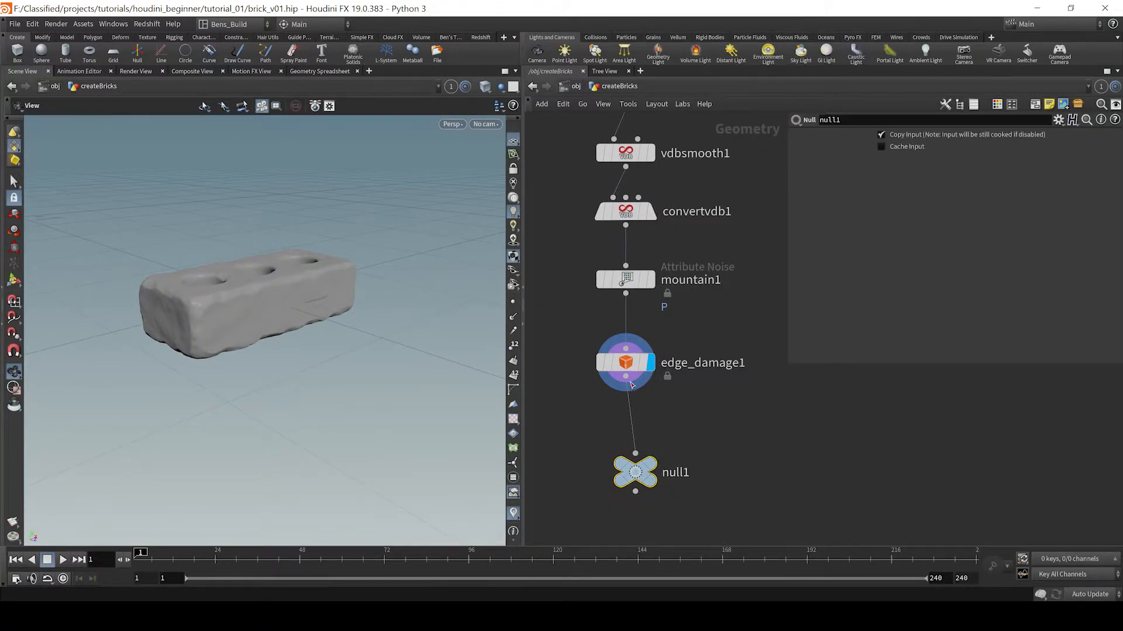
# Rename the Null node BRICK_FULL_DAMAGE and align it beneath edge_damage1
pyautogui.doubleClick(678, 478)
pyautogui.write('BRICK_')
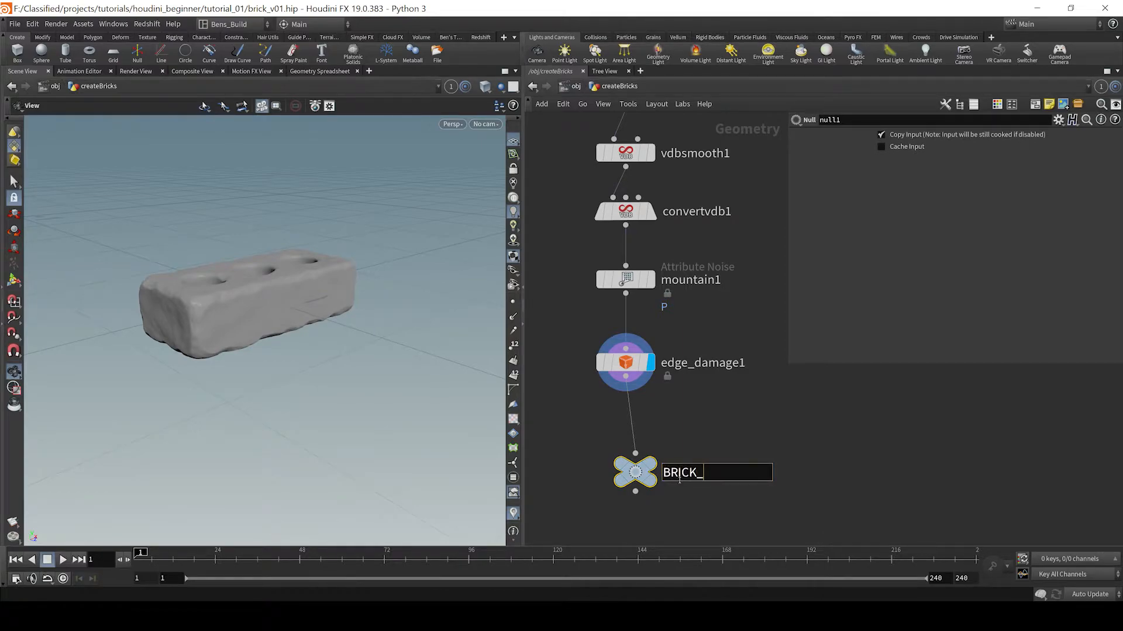
pyautogui.write('FULL_DAMAGE')
pyautogui.press('Return')
pyautogui.moveTo(638, 472); pyautogui.dragTo(628, 473)
# Duplicate the mountain1, edge_damage1 and BRICK_FULL_DAMAGE nodes as a second parallel branch fed by convertvdb1
pyautogui.scroll(-1, 772, 379)
pyautogui.moveTo(780, 383); pyautogui.dragTo(704, 394, button='middle')
pyautogui.scroll(-1, 667, 373)
pyautogui.scroll(-4, 667, 372)
pyautogui.moveTo(683, 343); pyautogui.dragTo(690, 304, button='middle')
pyautogui.scroll(2, 673, 366)
pyautogui.scroll(2, 633, 412)
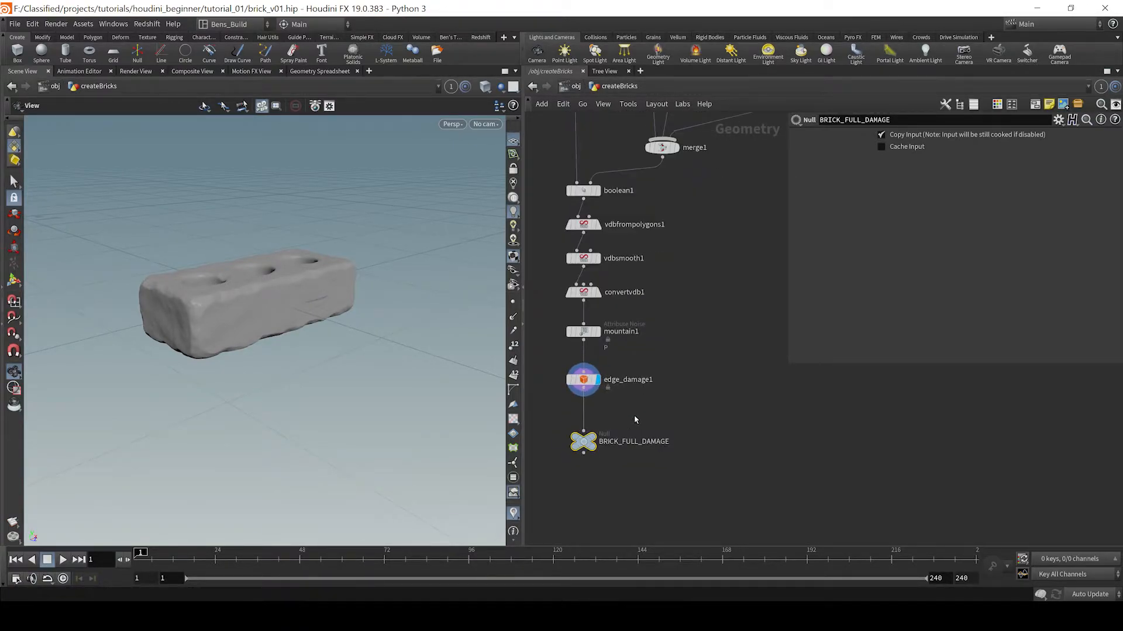
pyautogui.moveTo(682, 408); pyautogui.dragTo(678, 401, button='middle')
pyautogui.scroll(-1, 677, 400)
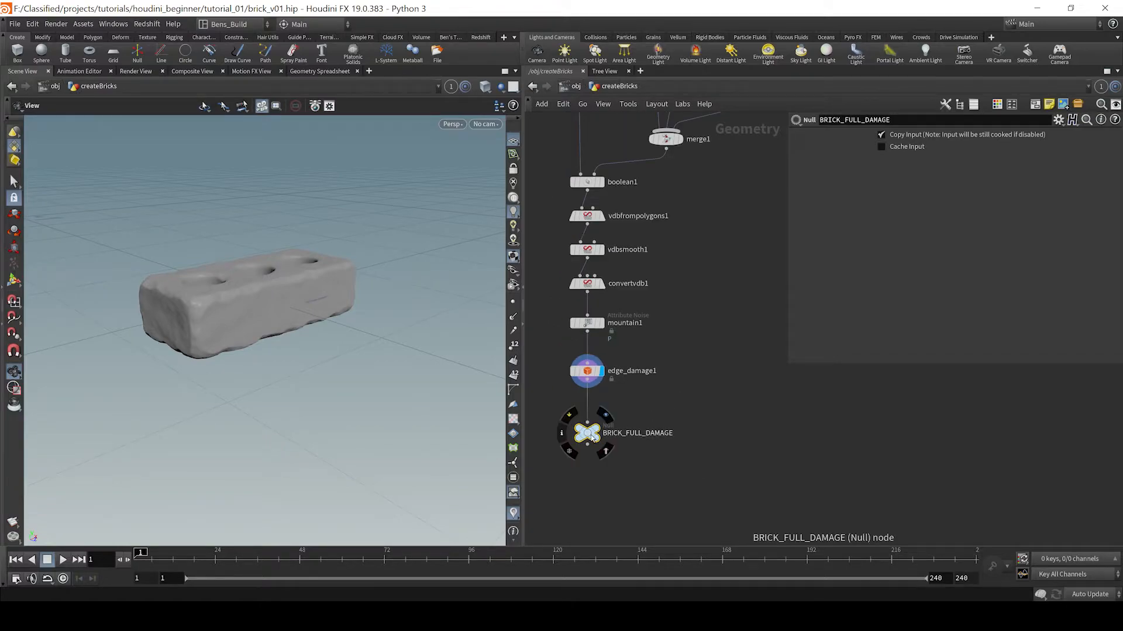
pyautogui.moveTo(644, 496); pyautogui.dragTo(570, 318)
pyautogui.click(668, 491)
pyautogui.moveTo(668, 491); pyautogui.dragTo(750, 330)
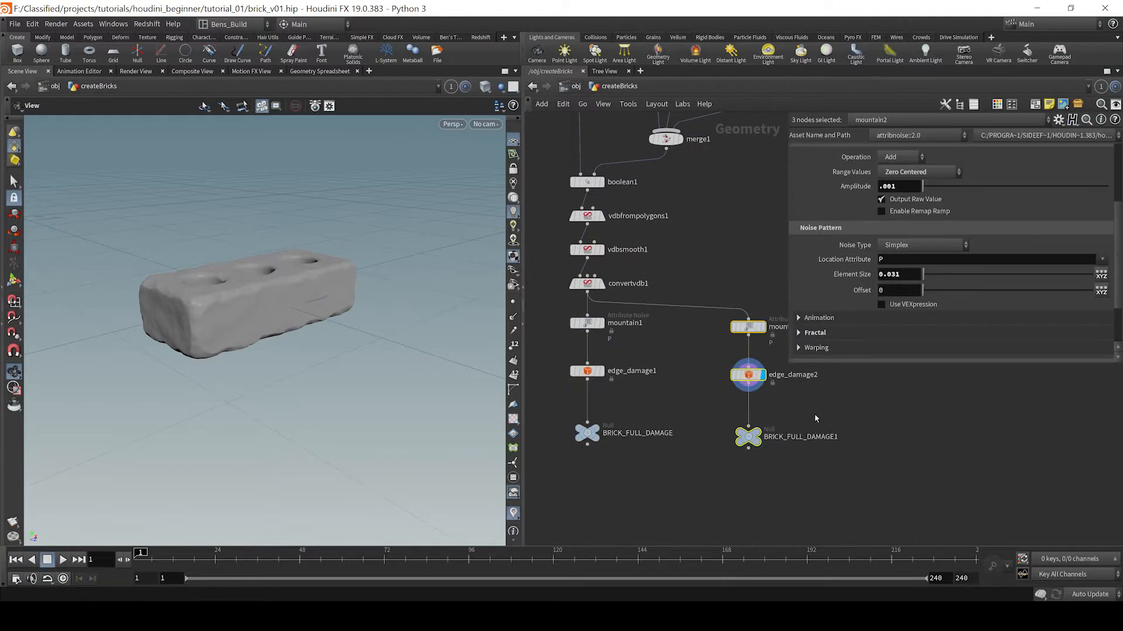
# Display the duplicated mountain2 node and set its noise Offset to 28.36
pyautogui.moveTo(807, 408); pyautogui.dragTo(780, 415, button='middle')
pyautogui.click(779, 414)
pyautogui.click(735, 339)
pyautogui.moveTo(190, 296); pyautogui.dragTo(368, 321)
pyautogui.scroll(2, 369, 321)
pyautogui.moveTo(936, 291); pyautogui.dragTo(1019, 290)
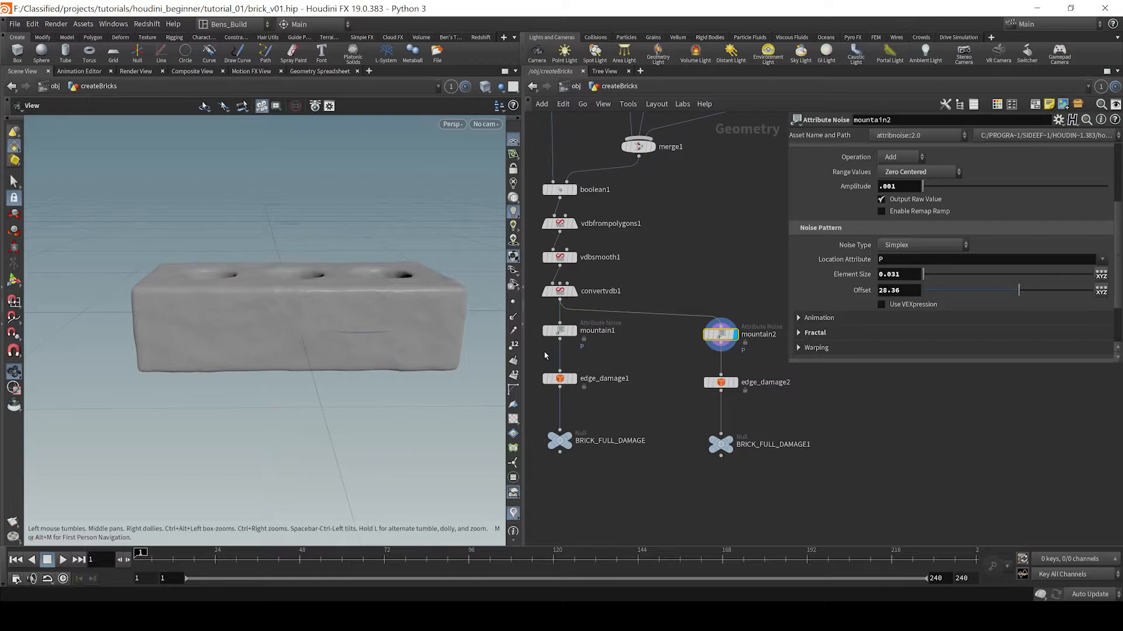
# Switch scene updating to Manual, review the edge_damage2 settings, and return to Auto Update
pyautogui.click(1090, 594)
pyautogui.click(1087, 583)
pyautogui.click(725, 382)
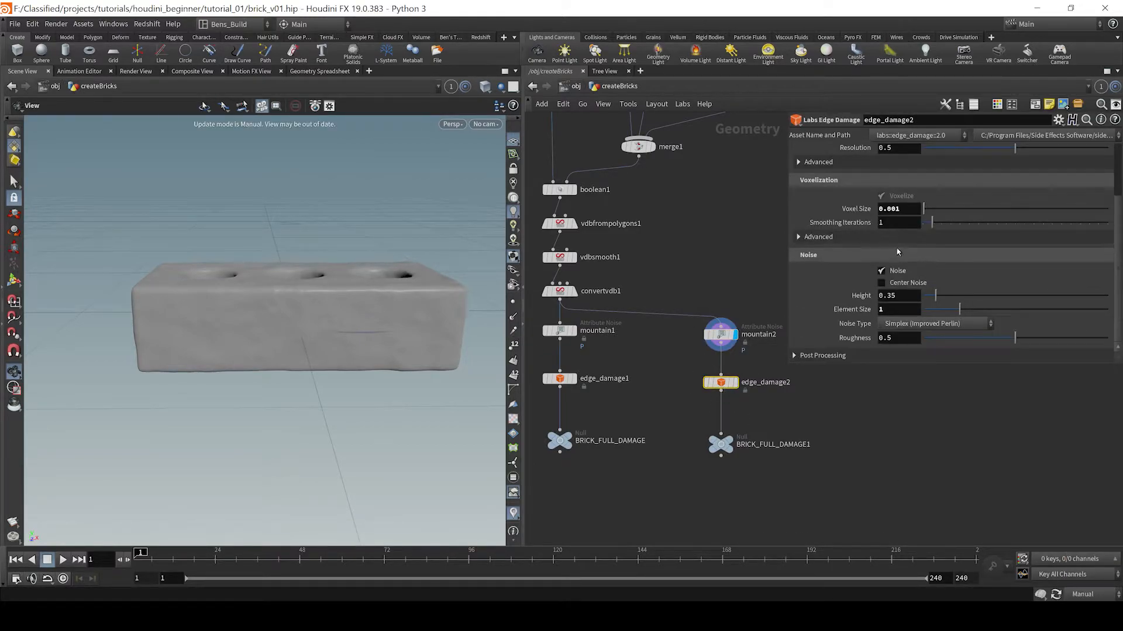
pyautogui.scroll(4, 899, 257)
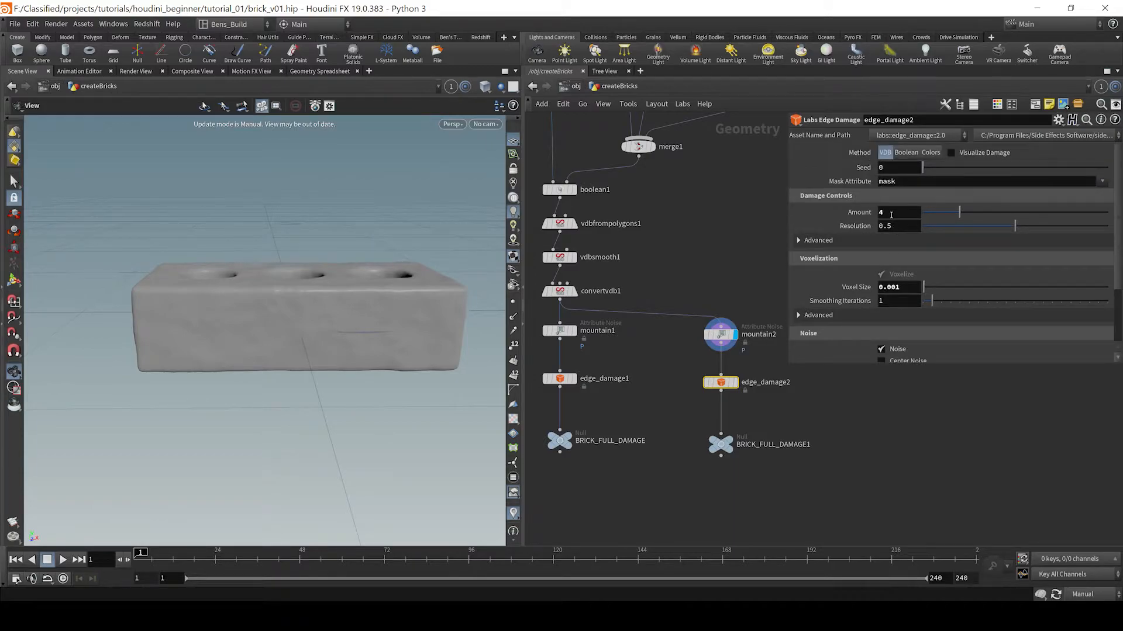
pyautogui.click(1082, 594)
pyautogui.click(1084, 557)
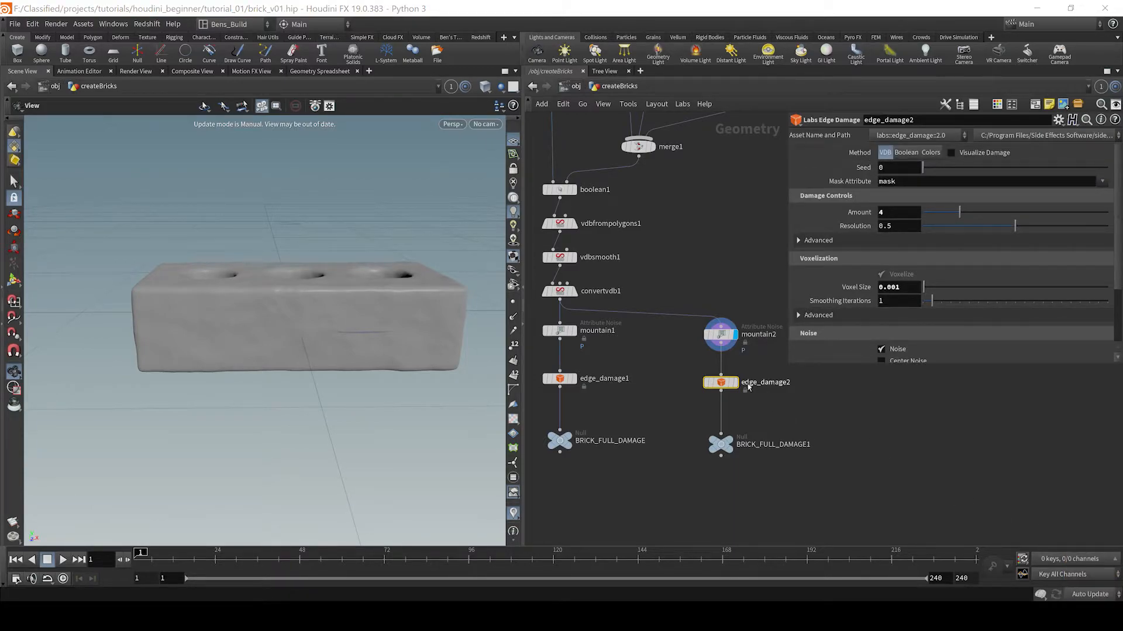
# Display the edge_damage2 result and set its damage Amount to 2
pyautogui.moveTo(723, 390)
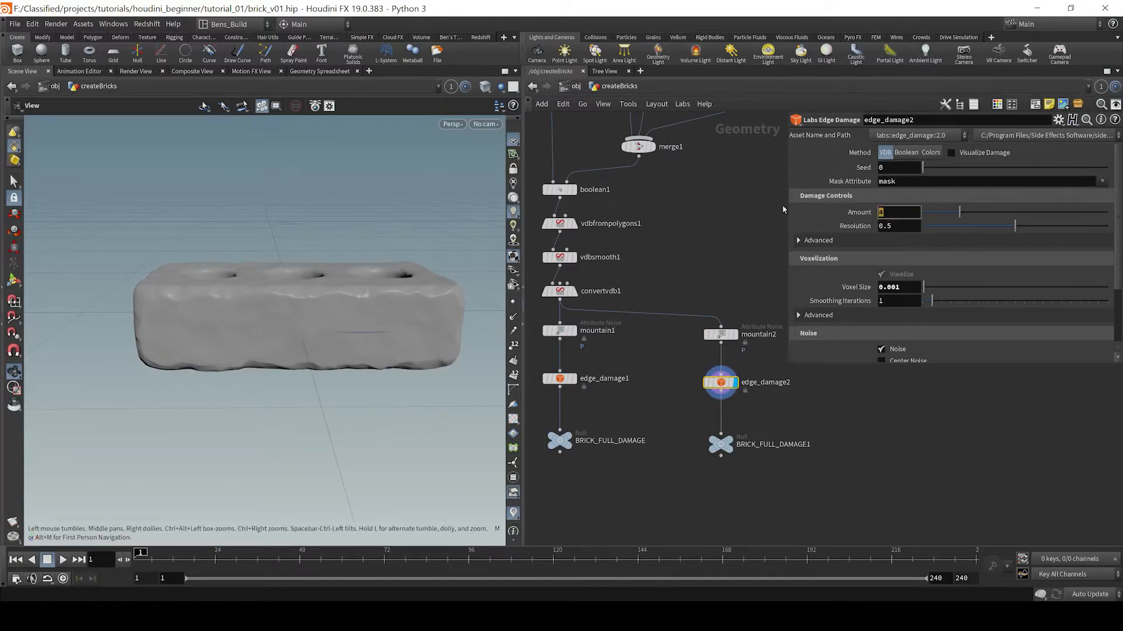
pyautogui.write('2')
pyautogui.press('Return')
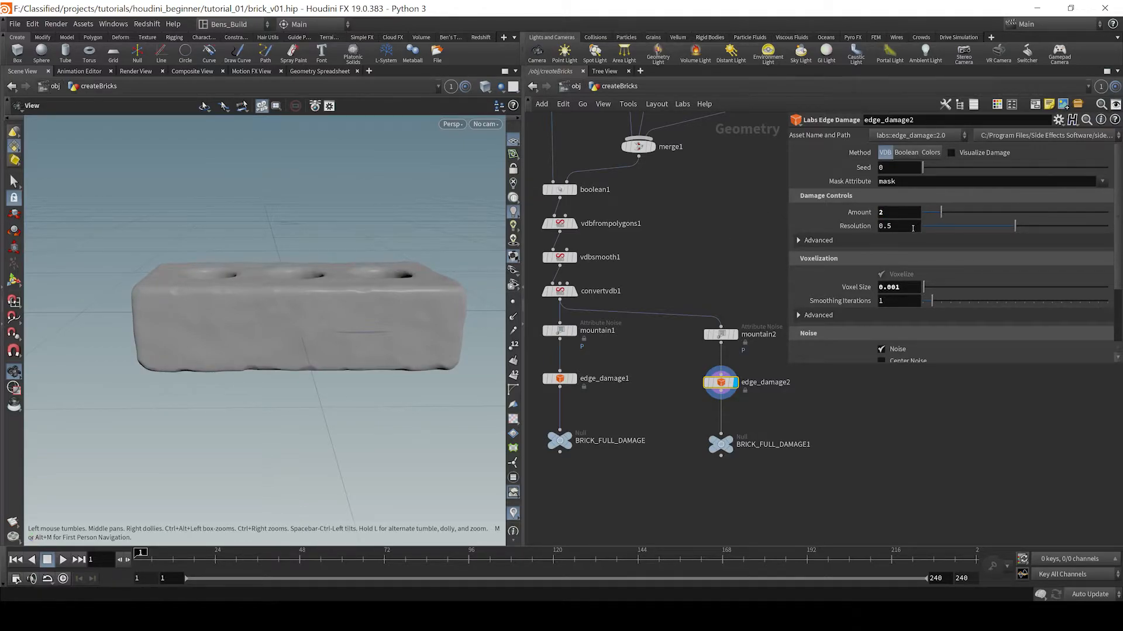
# Try a damage Amount of 1 on edge_damage2 and return it to 2
pyautogui.moveTo(912, 227); pyautogui.dragTo(797, 227)
pyautogui.write('1')
pyautogui.press('Return')
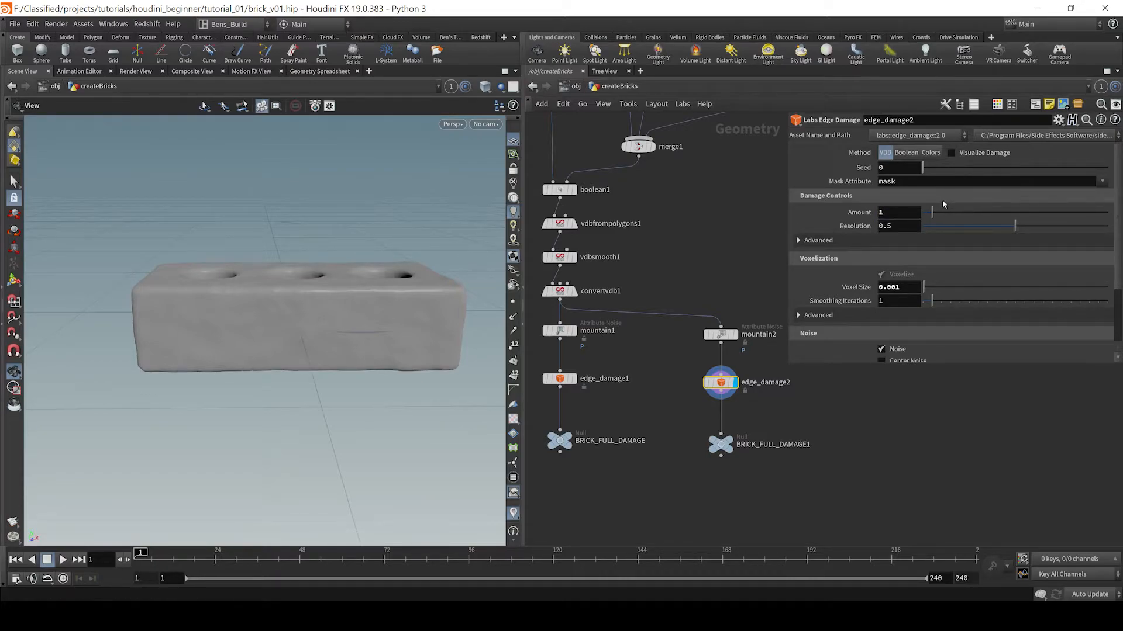
pyautogui.moveTo(901, 213); pyautogui.dragTo(799, 216)
pyautogui.write('2')
pyautogui.press('Return')
# Try noise Height values of 0.5 and 0.2 on edge_damage2
pyautogui.scroll(-2, 930, 305)
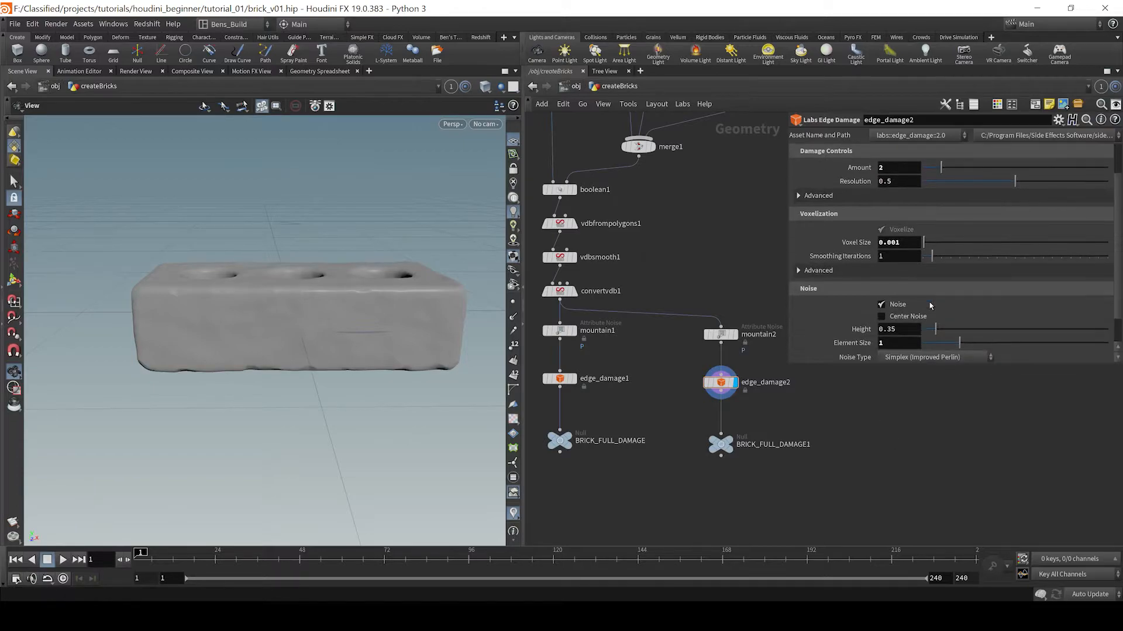
pyautogui.moveTo(904, 330); pyautogui.dragTo(692, 325)
pyautogui.write('.5')
pyautogui.press('Return')
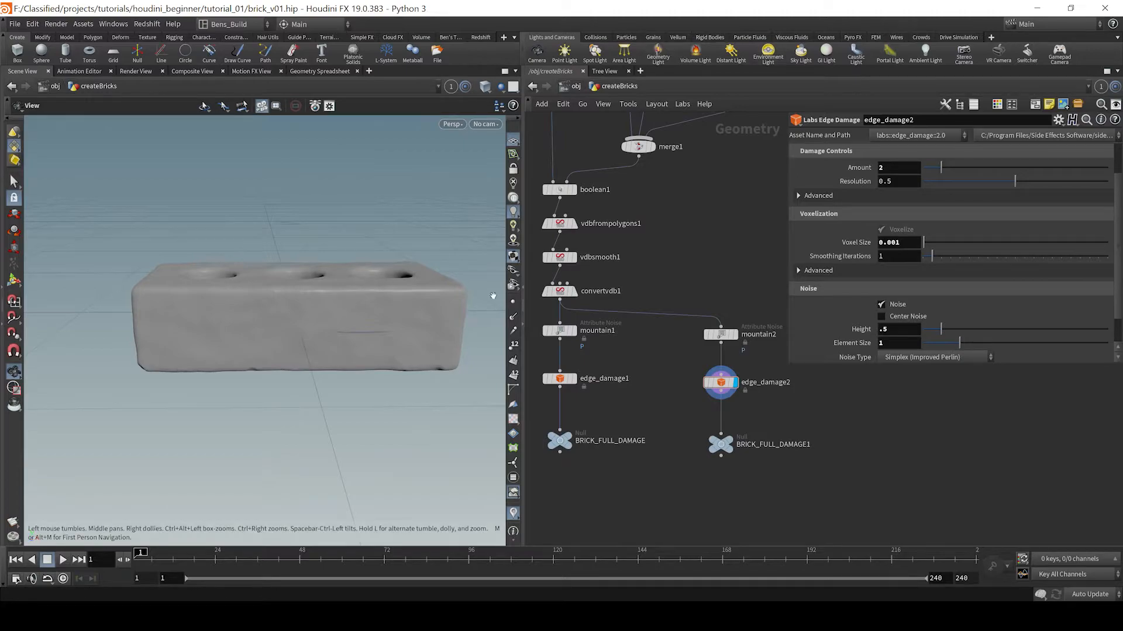
pyautogui.moveTo(902, 331); pyautogui.dragTo(722, 316)
pyautogui.write('.2')
pyautogui.press('Return')
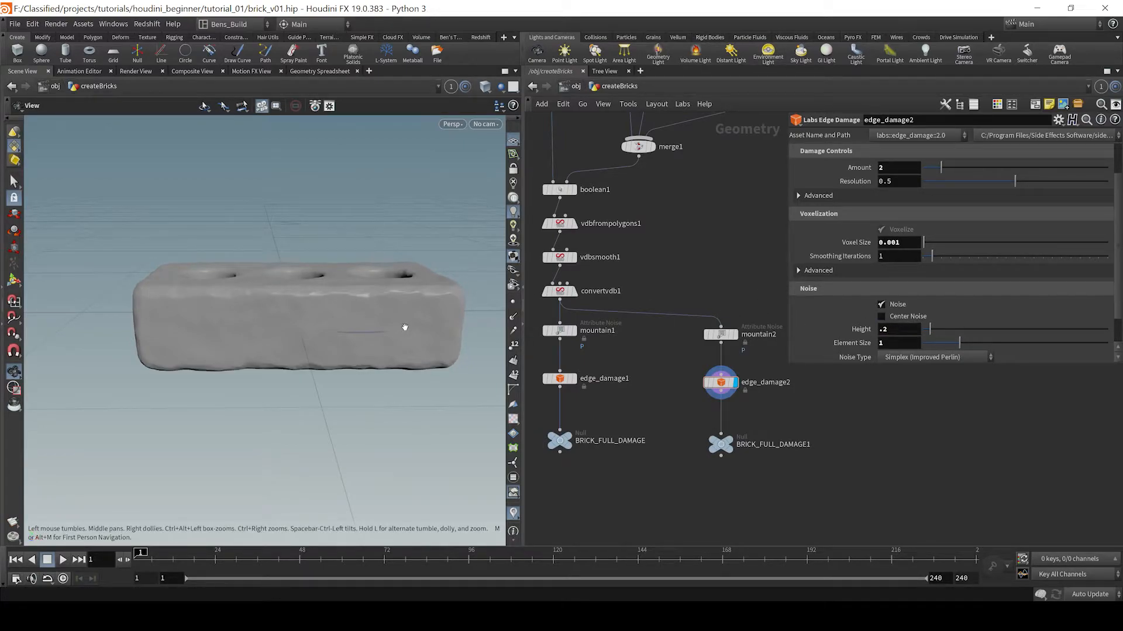
# Try a noise Height of 0.5 on edge_damage2 with Element Size values of 0.25 and 1
pyautogui.moveTo(903, 329); pyautogui.dragTo(787, 323)
pyautogui.write('.5')
pyautogui.press('Tab')
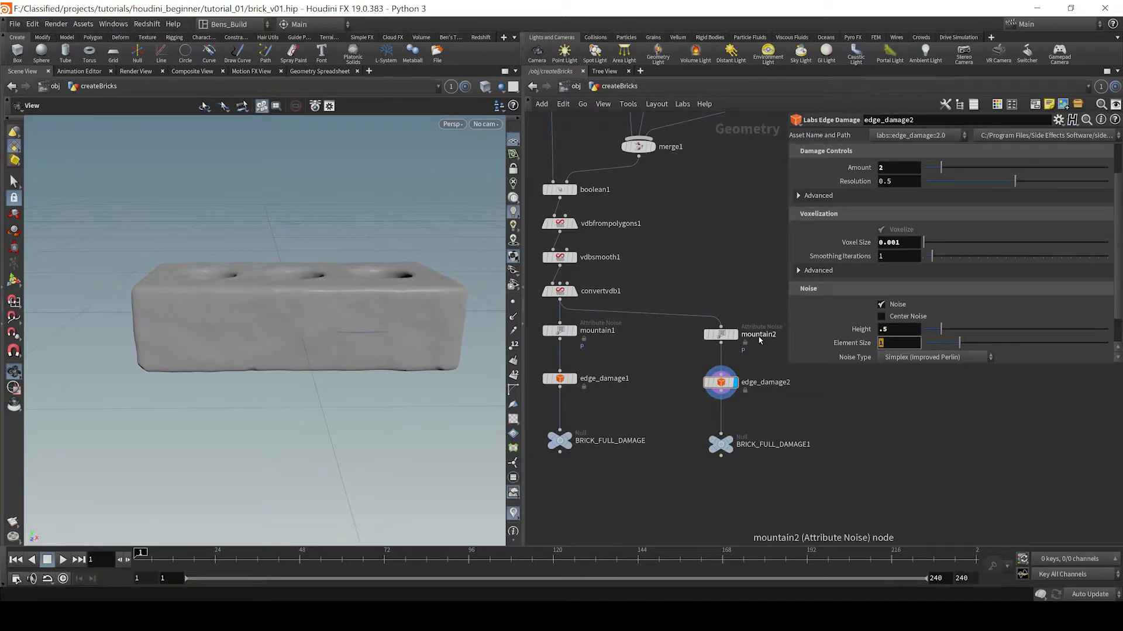
pyautogui.write('.25')
pyautogui.press('Return')
pyautogui.moveTo(914, 344); pyautogui.dragTo(754, 345)
pyautogui.write('1')
pyautogui.press('Return')
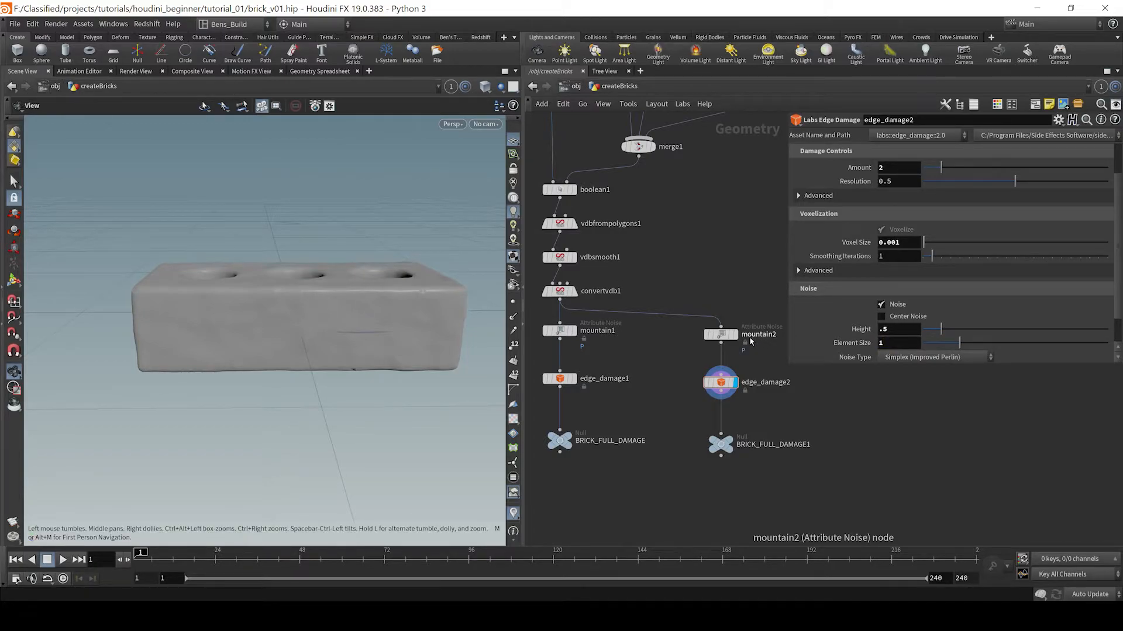
# Set the edge_damage2 noise to Element Size 2 and Height 0.2
pyautogui.write('2')
pyautogui.press('Return')
pyautogui.doubleClick(892, 329)
pyautogui.write('.2')
pyautogui.press('Return')
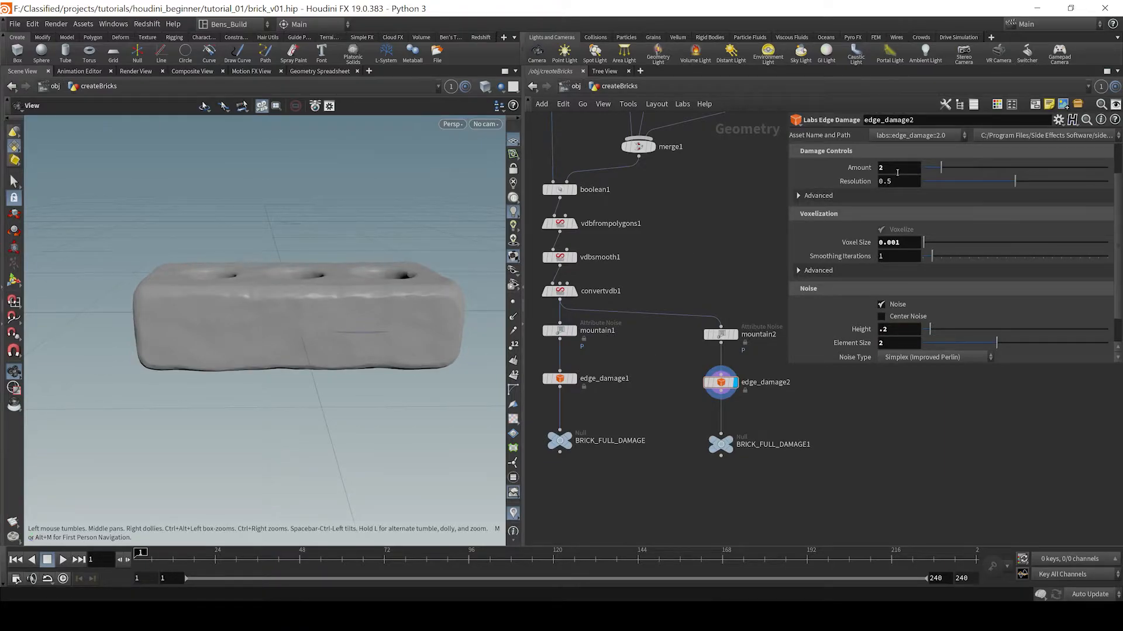
# Set the damage Amount of edge_damage2 to 3
pyautogui.moveTo(897, 173); pyautogui.dragTo(851, 172)
pyautogui.write('3')
pyautogui.press('Return')
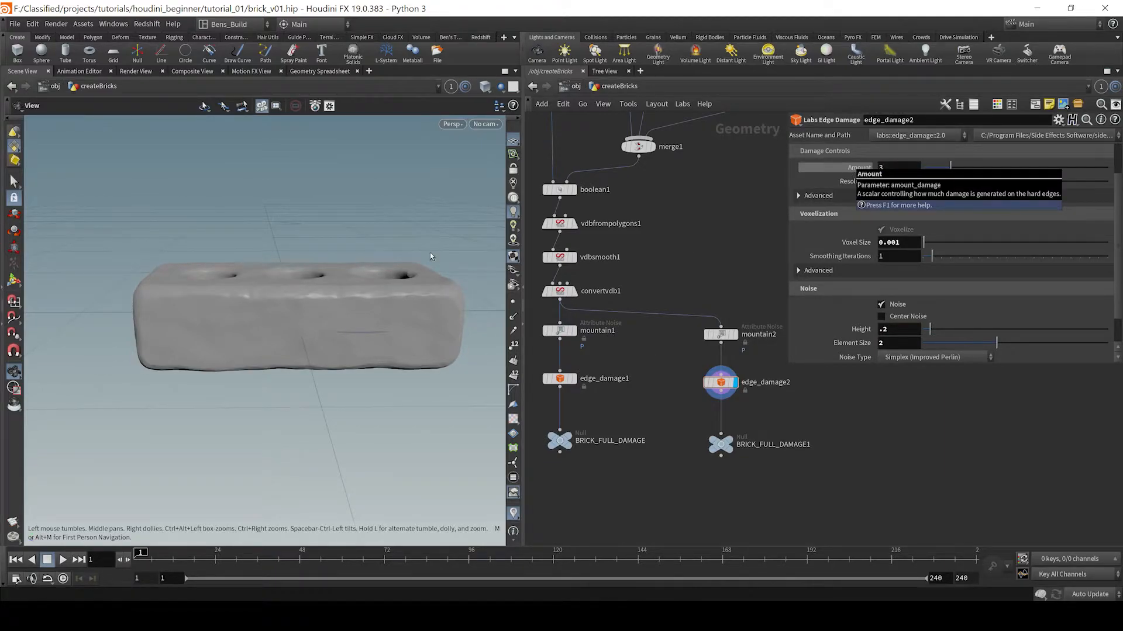
# Set the edge_damage2 noise to Height 0.4 and Element Size 1
pyautogui.moveTo(900, 332); pyautogui.dragTo(835, 326)
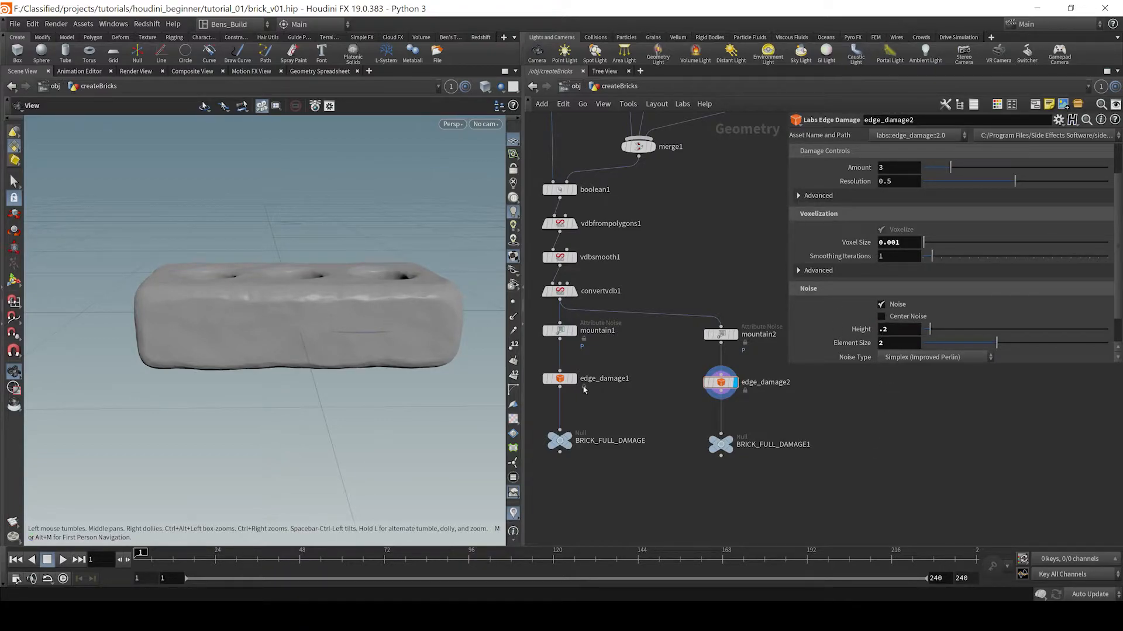
pyautogui.click(559, 378)
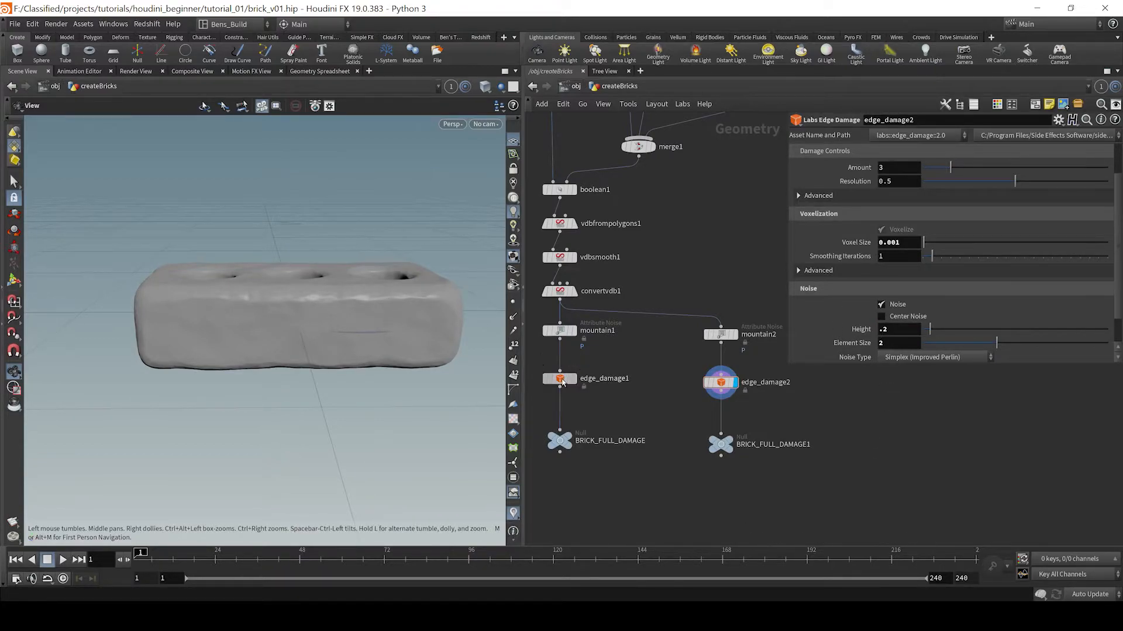
pyautogui.click(713, 383)
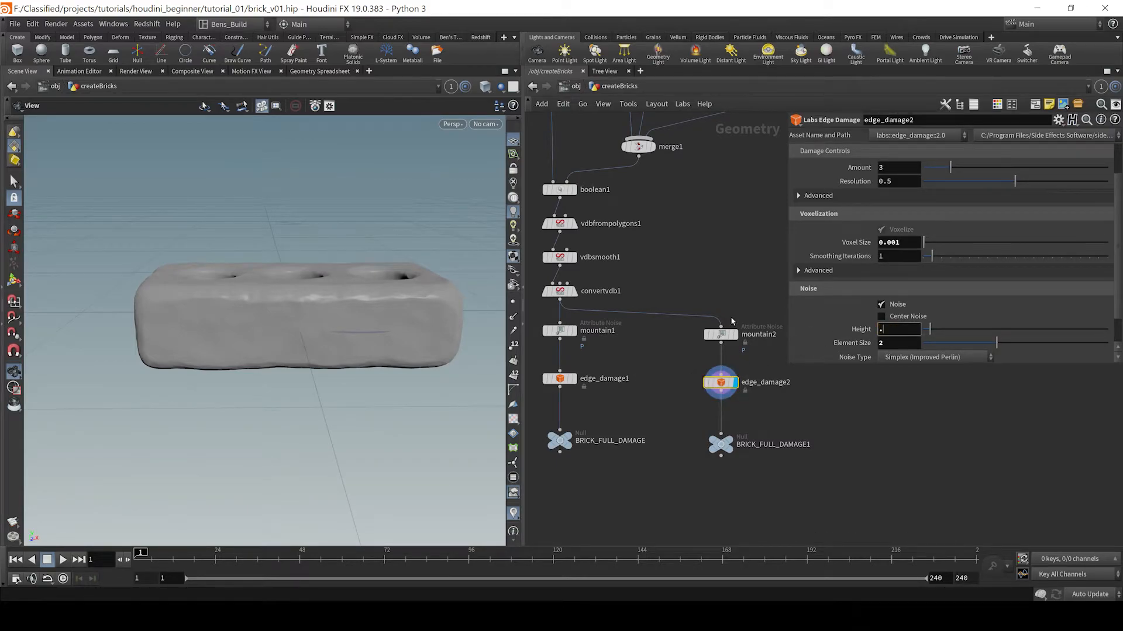
pyautogui.write('.4')
pyautogui.press('Tab')
pyautogui.write('1')
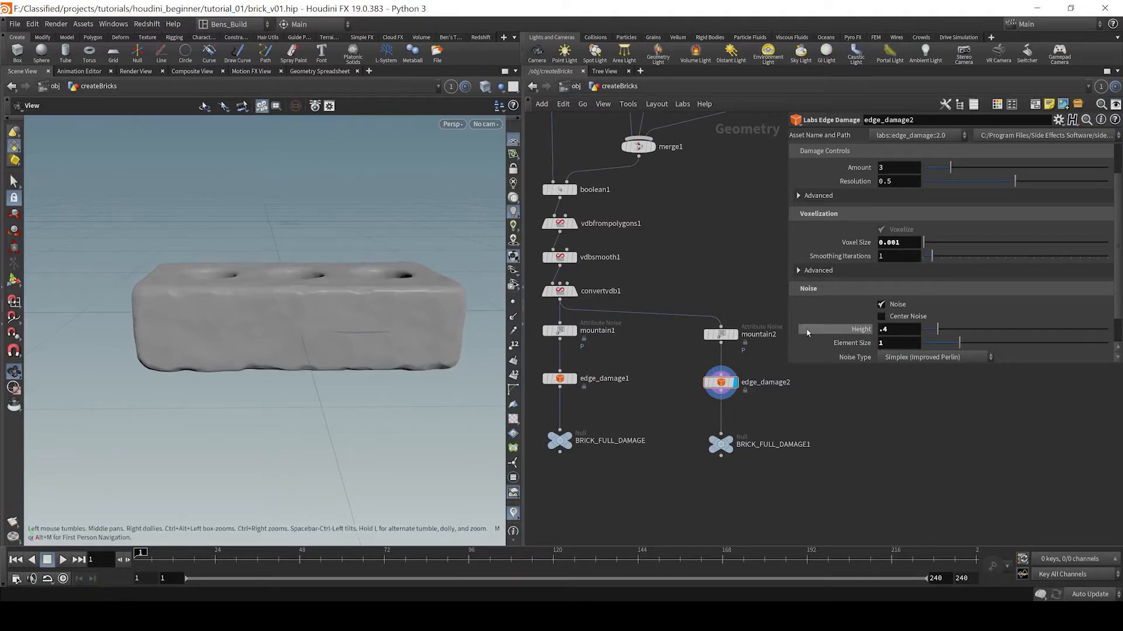
# Set the damage Amount of edge_damage2 to 2.5
pyautogui.moveTo(893, 170); pyautogui.dragTo(808, 168)
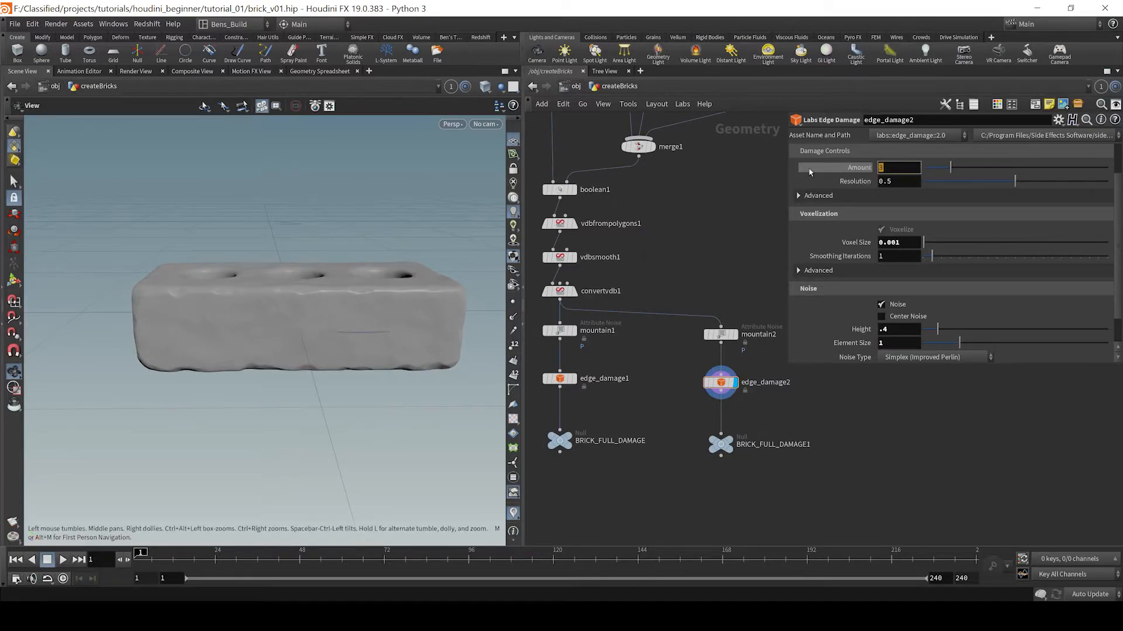
pyautogui.write('2.5')
pyautogui.press('Return')
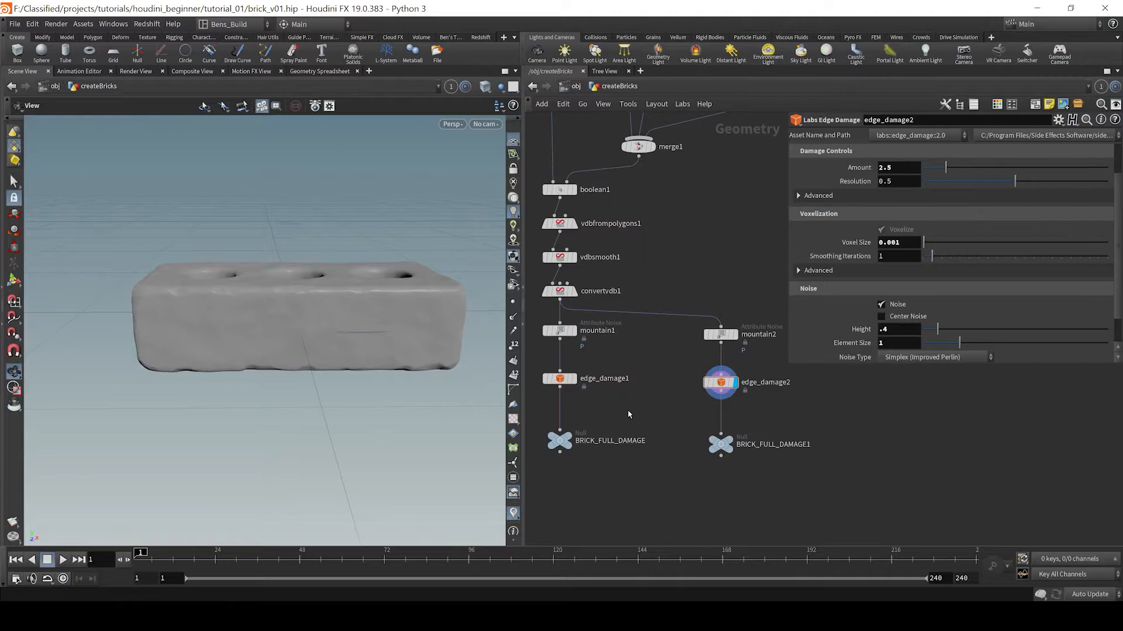
# Compare the outputs of the two damage branches and rename the null below edge_damage2 as BRICK_PARTIAL_DAMAGE
pyautogui.moveTo(565, 442)
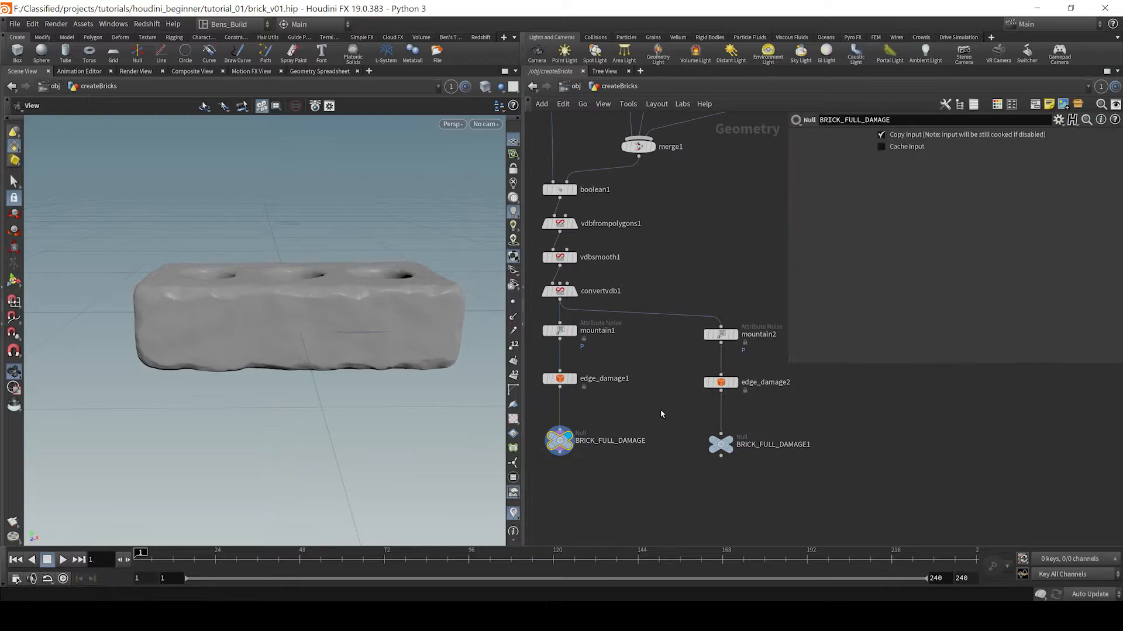
pyautogui.click(731, 445)
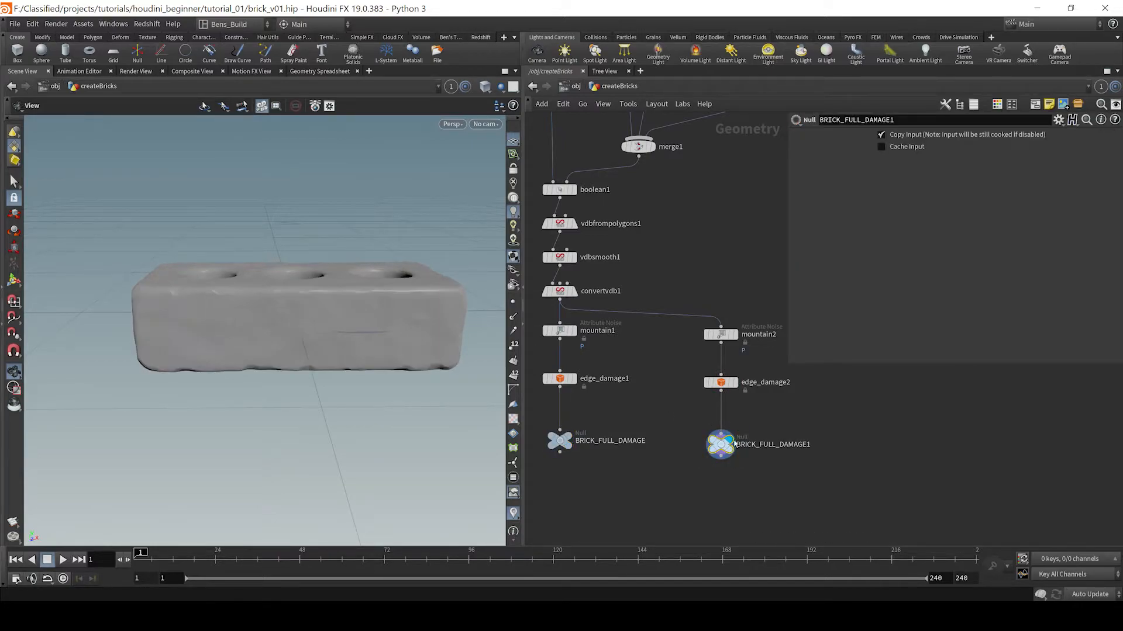
pyautogui.doubleClick(780, 444)
pyautogui.click(836, 448)
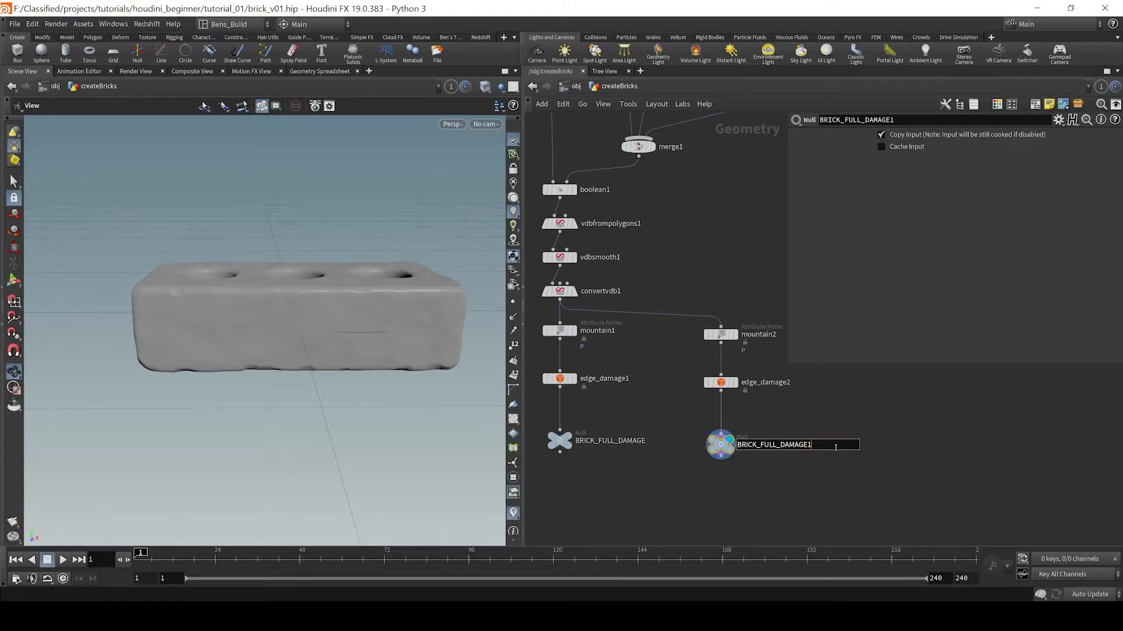
pyautogui.press('BackSpace')
pyautogui.press('BackSpace')
pyautogui.press('BackSpace')
pyautogui.press('BackSpace')
pyautogui.write('PARTI')
pyautogui.press('Return')
pyautogui.press('h')
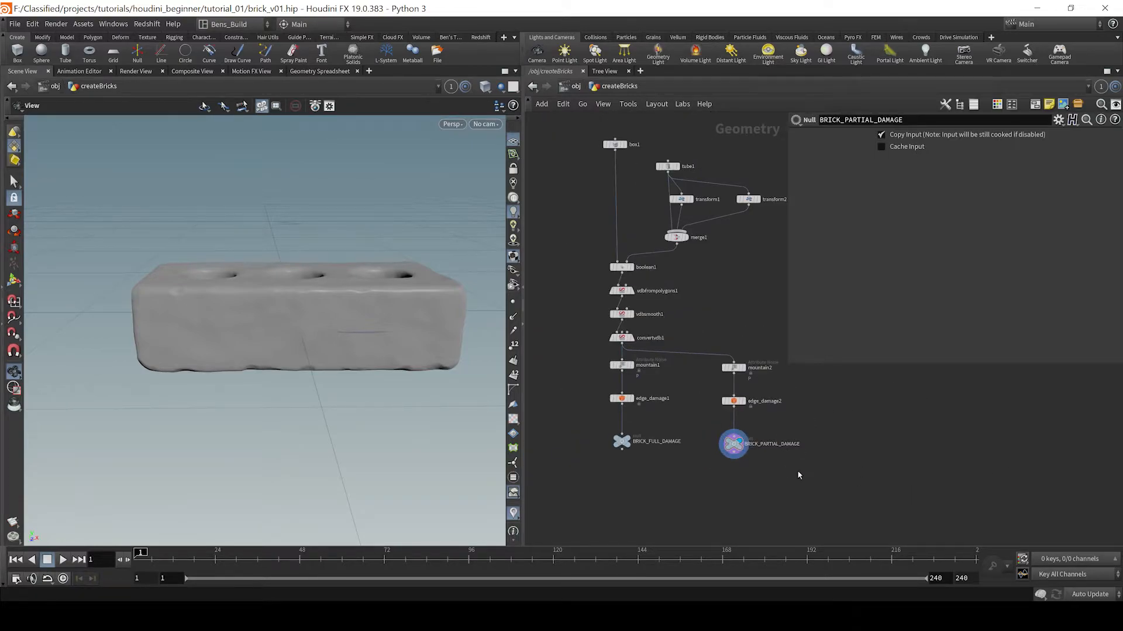
# Duplicate the BRICK_PARTIAL_DAMAGE null beside the original and rename the copy as BRICK_NO_DAMAGE
pyautogui.keyDown('alt'); pyautogui.moveTo(746, 447); pyautogui.dragTo(848, 446); pyautogui.keyUp('alt')
pyautogui.scroll(3, 858, 445)
pyautogui.doubleClick(858, 447)
pyautogui.press('BackSpace')
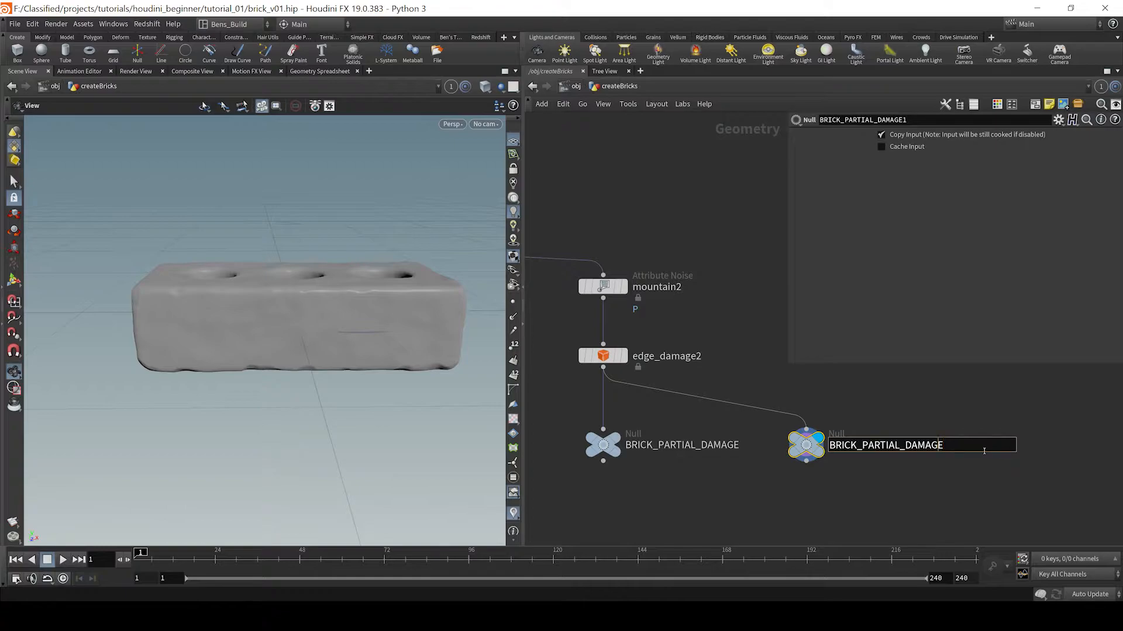
pyautogui.press('Right')
pyautogui.press('Right')
pyautogui.press('BackSpace')
pyautogui.press('BackSpace')
pyautogui.press('BackSpace')
pyautogui.press('BackSpace')
pyautogui.press('BackSpace')
pyautogui.press('BackSpace')
pyautogui.press('BackSpace')
pyautogui.write('NO')
pyautogui.press('Return')
# Wire the output of mountain2 directly into BRICK_NO_DAMAGE, bypassing edge_damage2
pyautogui.moveTo(603, 298); pyautogui.dragTo(806, 429)
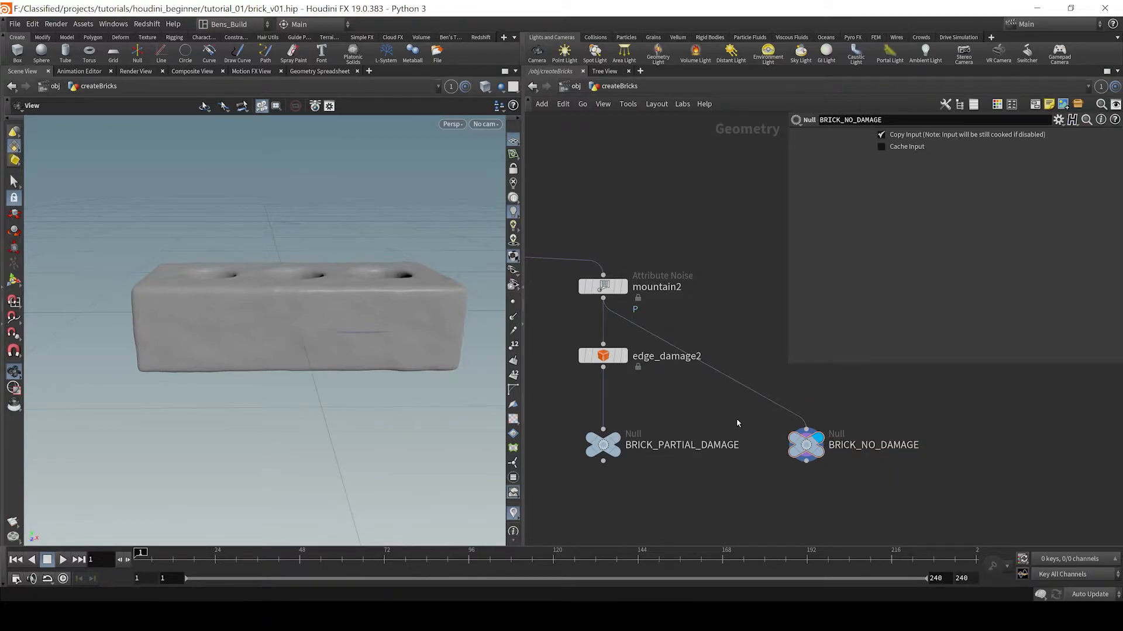
pyautogui.scroll(-6, 743, 413)
pyautogui.moveTo(689, 484); pyautogui.dragTo(751, 463, button='middle')
pyautogui.scroll(3, 736, 466)
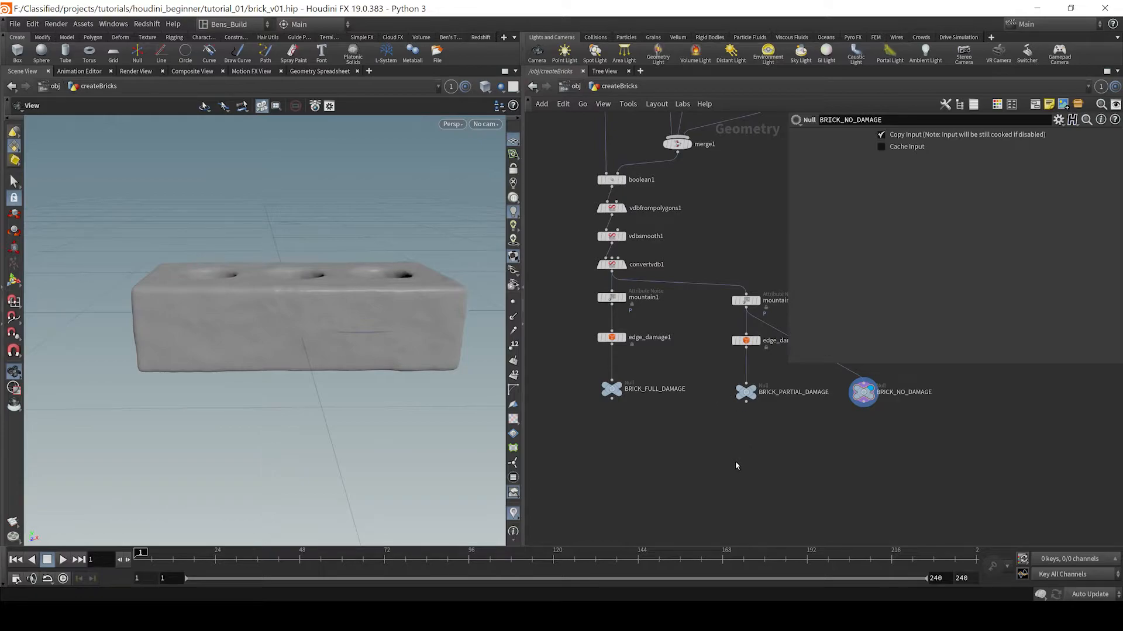
# Display BRICK_FULL_DAMAGE and examine the brick's mesh density in wireframe and shaded view
pyautogui.click(615, 392)
pyautogui.moveTo(388, 355); pyautogui.dragTo(286, 304)
pyautogui.moveTo(330, 342); pyautogui.dragTo(281, 335)
pyautogui.press('w')
pyautogui.scroll(10, 286, 324)
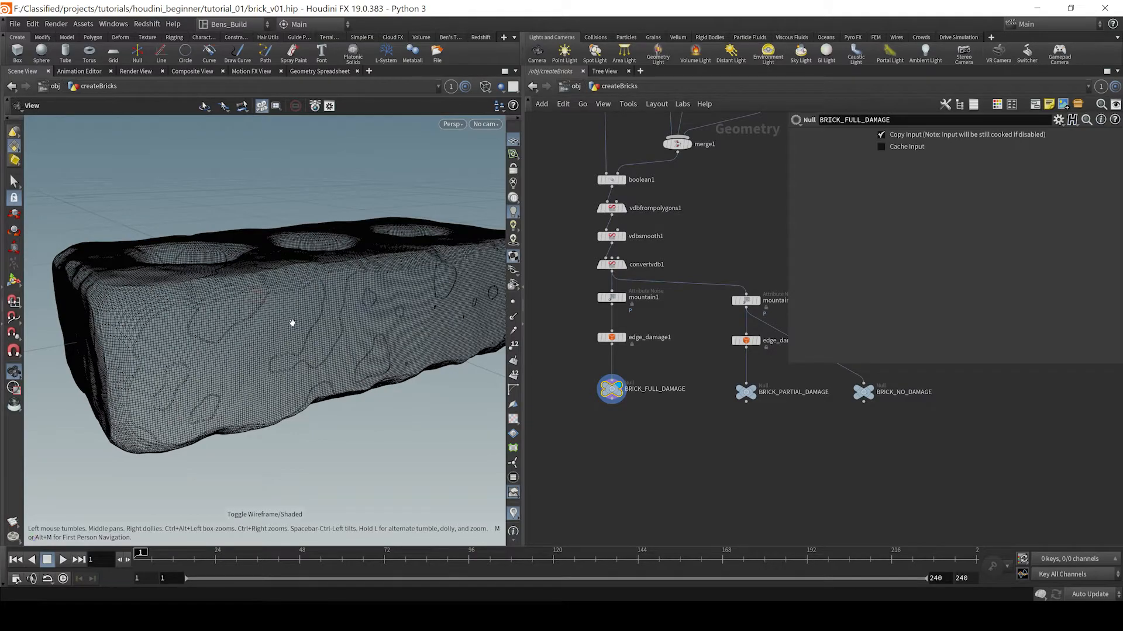
pyautogui.press('w')
pyautogui.scroll(-10, 293, 325)
pyautogui.scroll(-2, 363, 350)
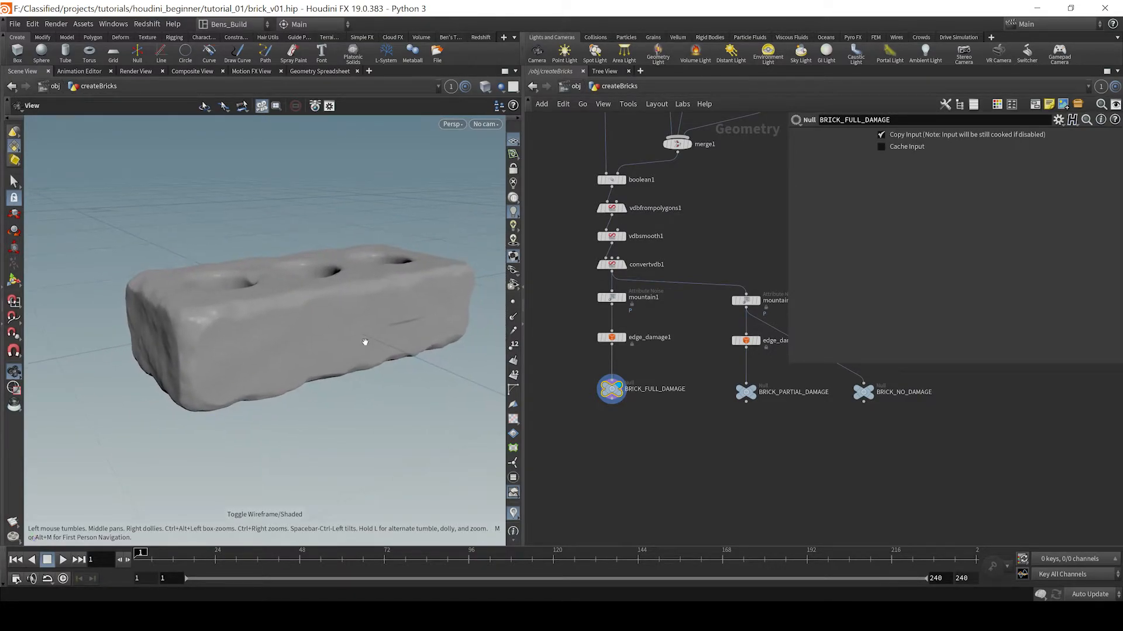
pyautogui.moveTo(362, 345)
pyautogui.mouseDown()
pyautogui.moveTo(343, 318)
pyautogui.moveTo(328, 333)
pyautogui.moveTo(308, 308)
pyautogui.moveTo(337, 357)
pyautogui.mouseUp()
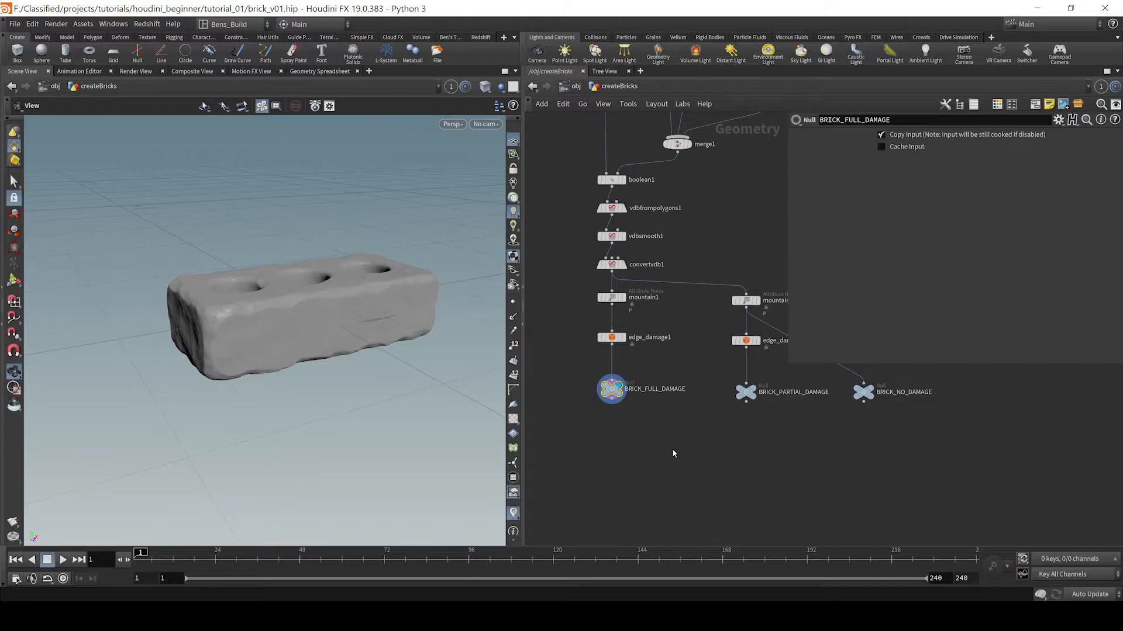
# Add a null named START_TEXTURING, wire it below BRICK_FULL_DAMAGE and display it
pyautogui.moveTo(673, 450); pyautogui.dragTo(700, 427, button='middle')
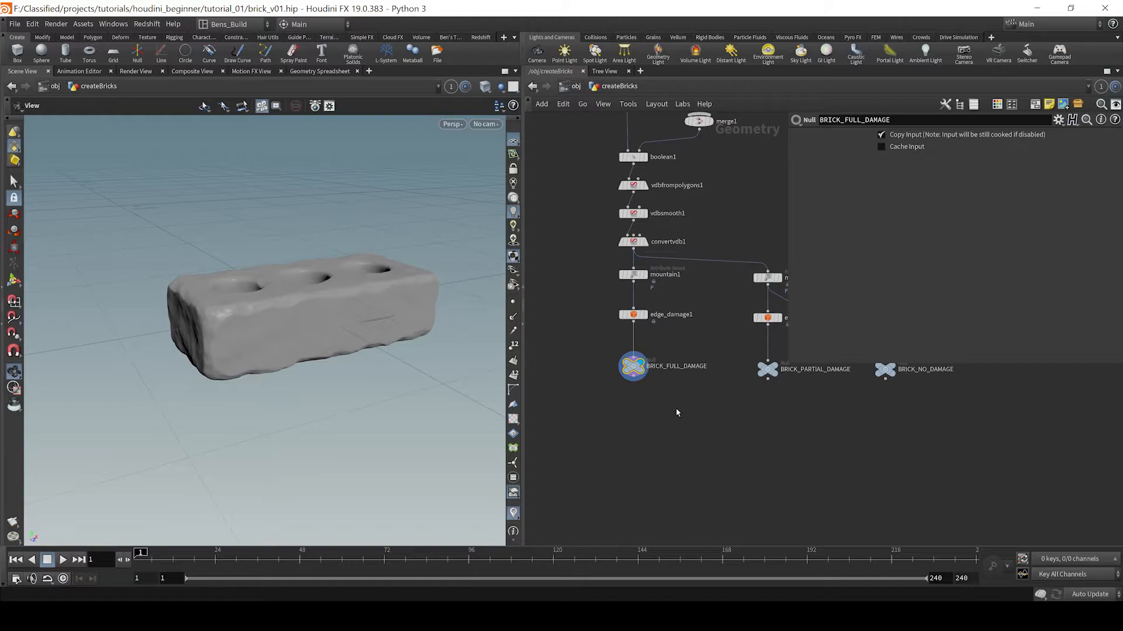
pyautogui.moveTo(677, 413); pyautogui.dragTo(691, 381, button='middle')
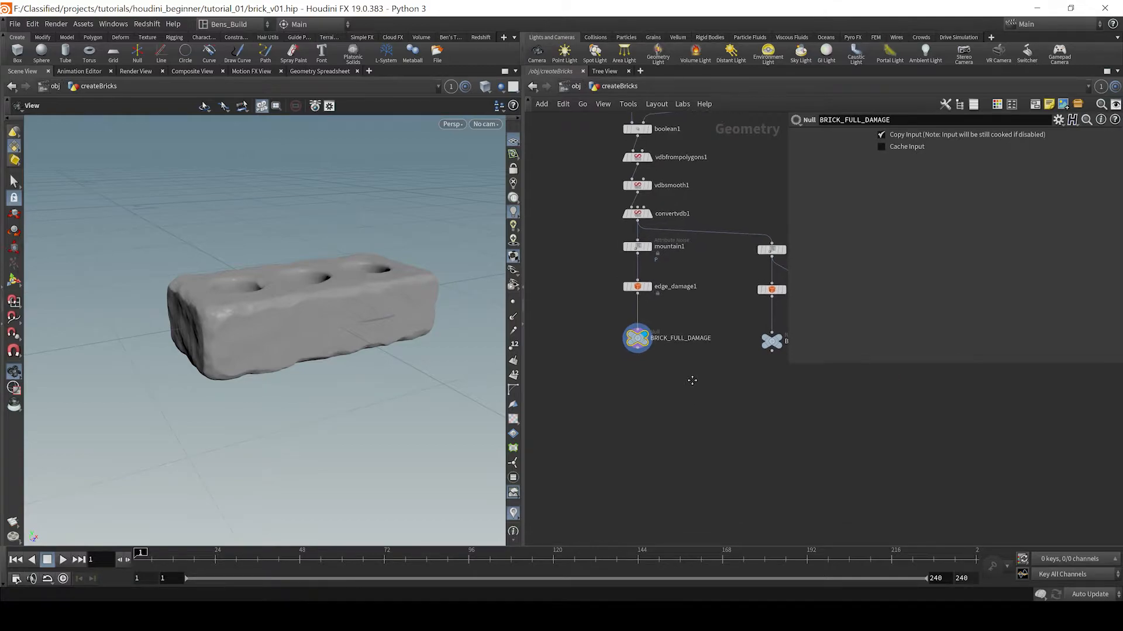
pyautogui.press('Tab')
pyautogui.write('null')
pyautogui.press('Return')
pyautogui.click(640, 412)
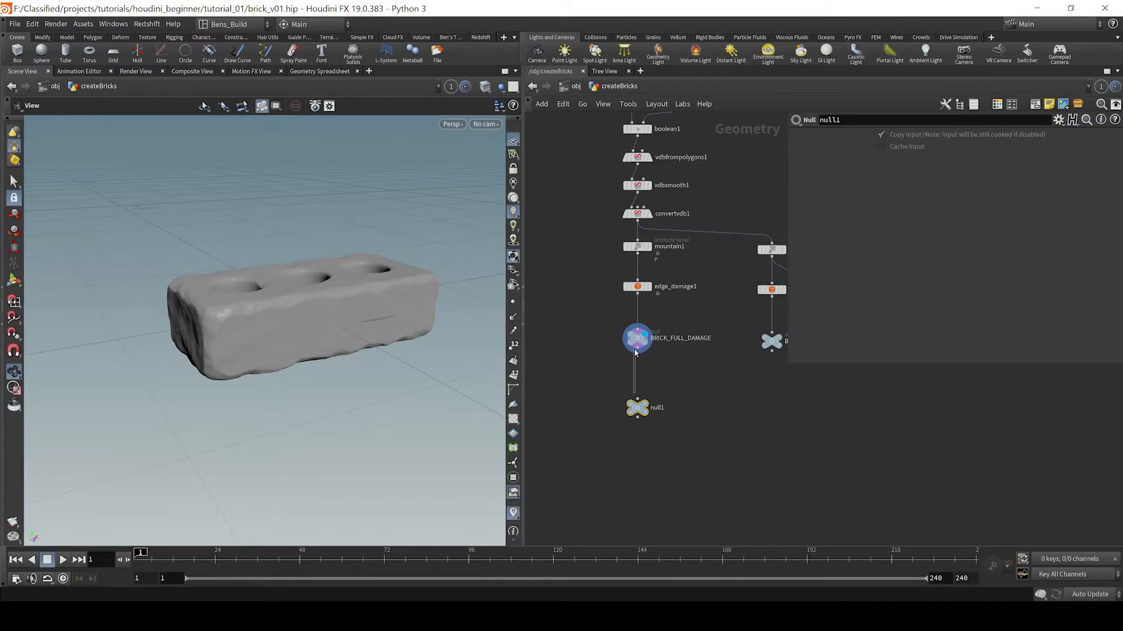
pyautogui.moveTo(642, 352); pyautogui.dragTo(637, 401)
pyautogui.doubleClick(656, 408)
pyautogui.write('STAR')
pyautogui.write('T_TEXT')
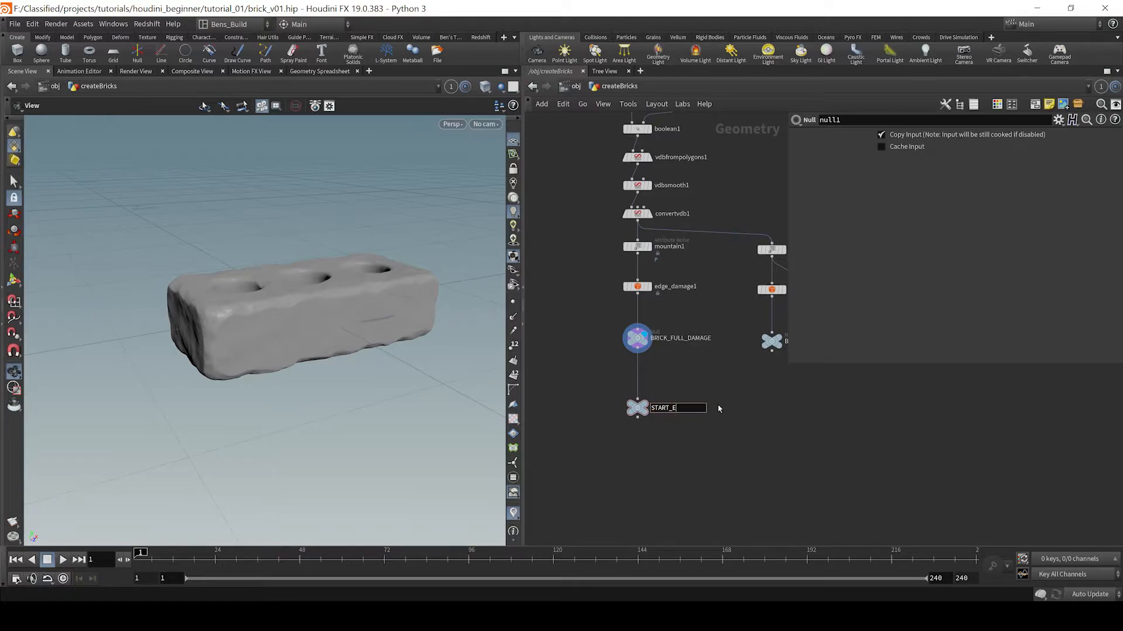
pyautogui.write('URING')
pyautogui.press('Return')
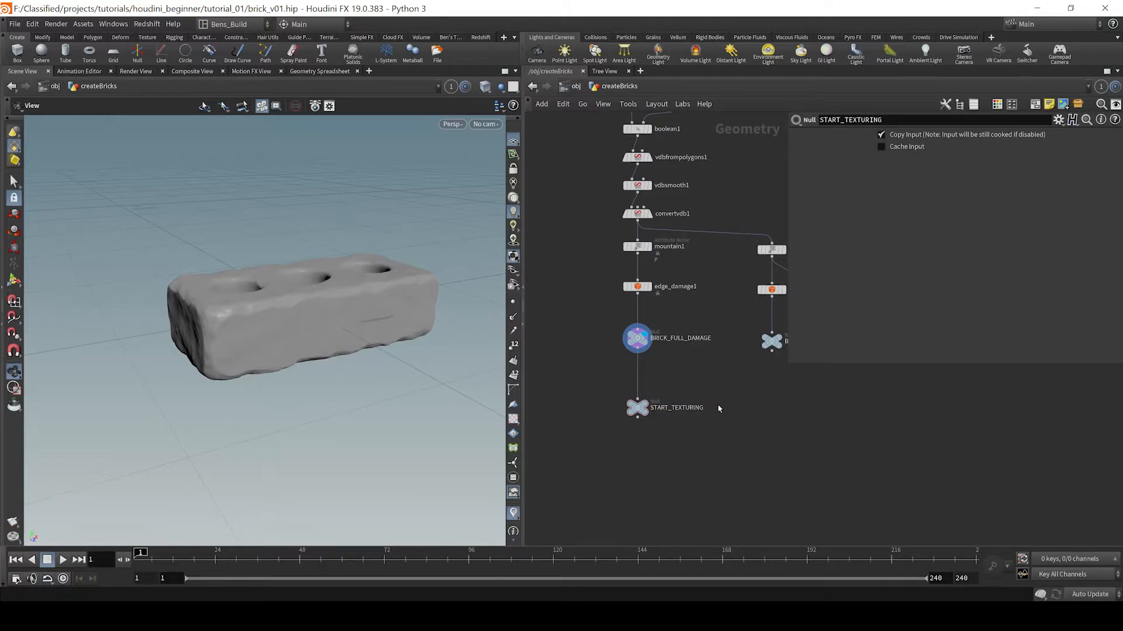
pyautogui.click(647, 408)
pyautogui.moveTo(687, 481); pyautogui.dragTo(670, 407, button='middle')
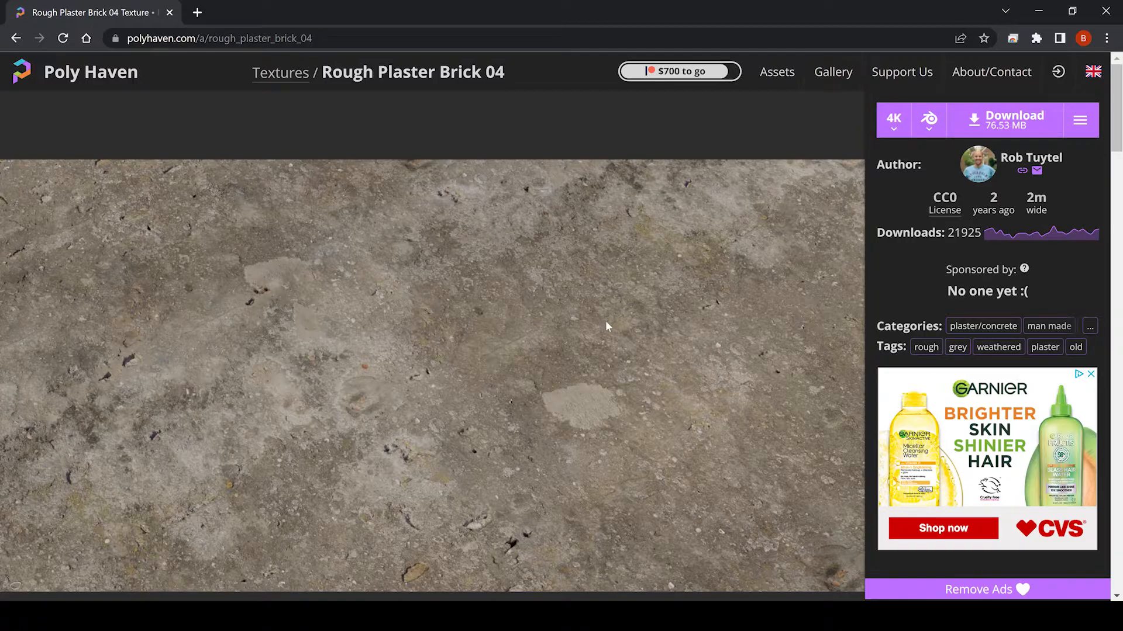
# Switch from the Poly Haven texture page back to Houdini and add a Box node fed by START_TEXTURING, displaying it
pyautogui.click(1038, 11)
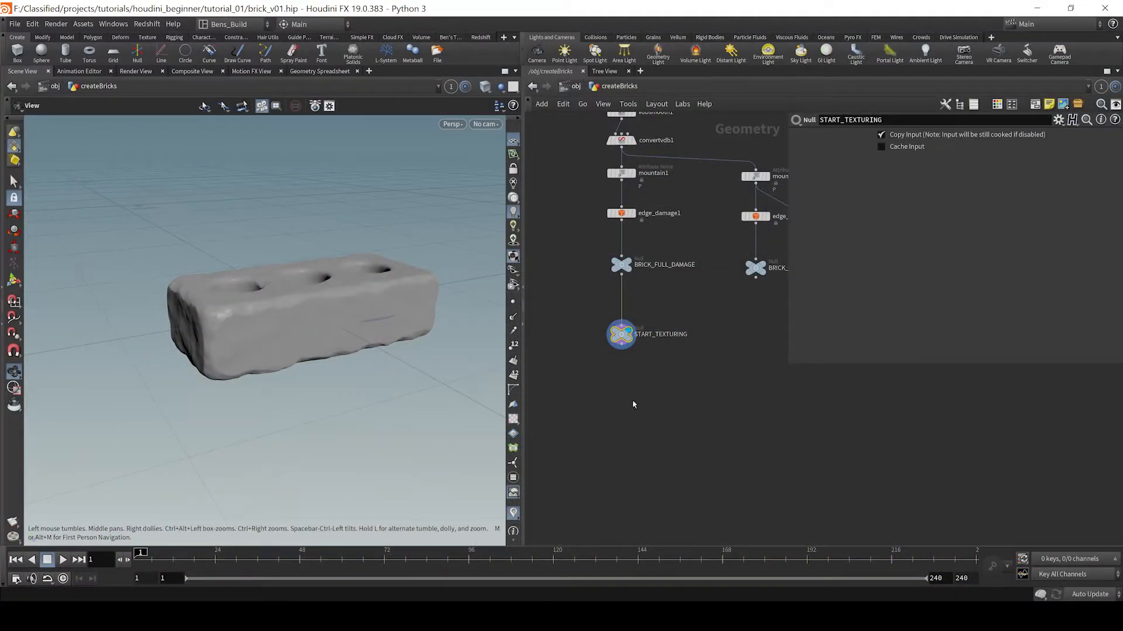
pyautogui.scroll(2, 687, 387)
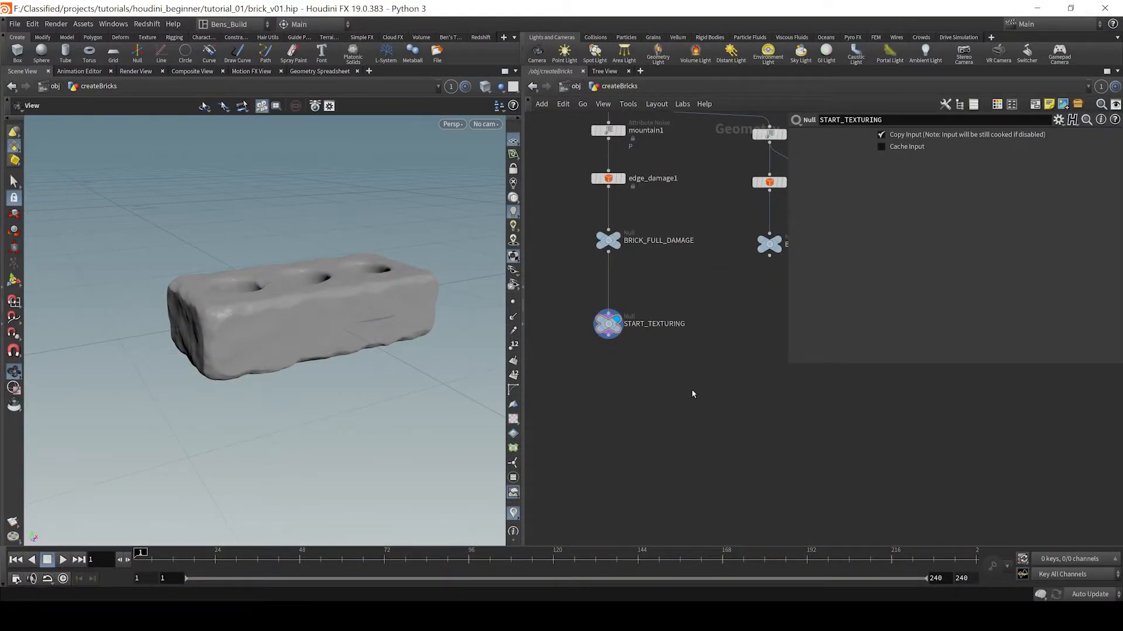
pyautogui.press('Tab')
pyautogui.write('box')
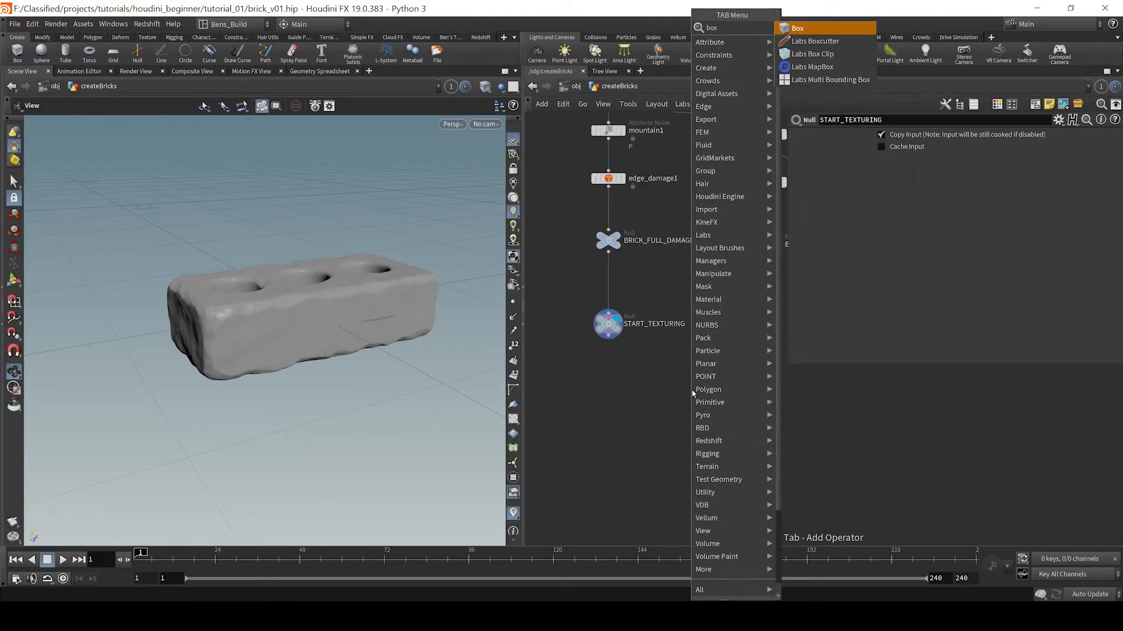
pyautogui.press('Return')
pyautogui.moveTo(608, 335); pyautogui.dragTo(691, 381)
pyautogui.click(705, 389)
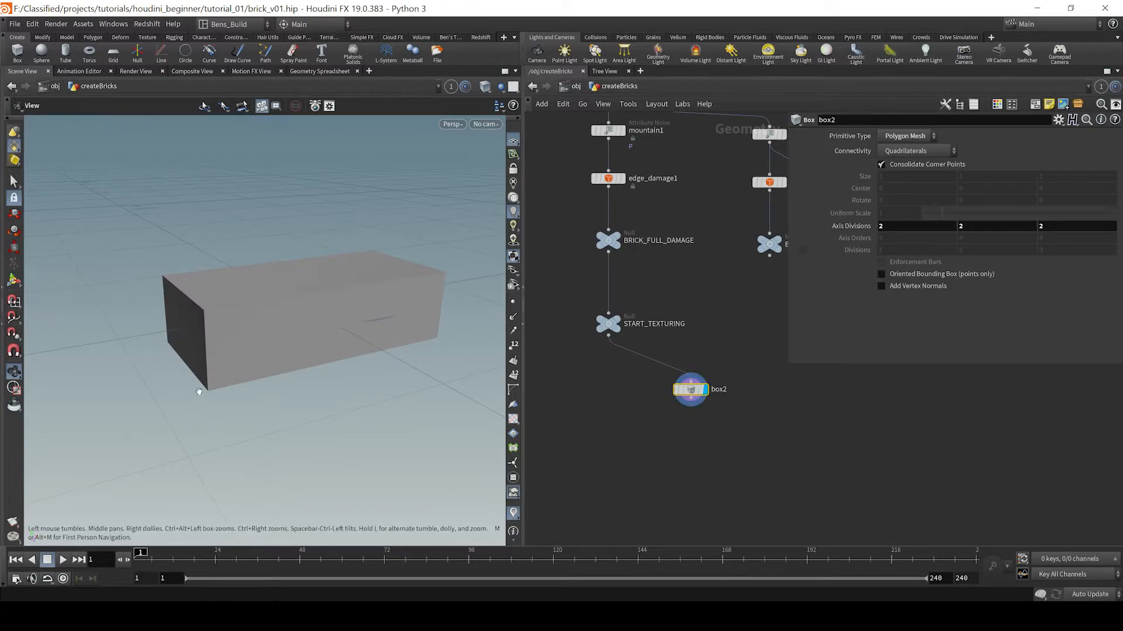
# Compare the bounding box with the brick by temporarily showing START_TEXTURING as a template
pyautogui.click(617, 331)
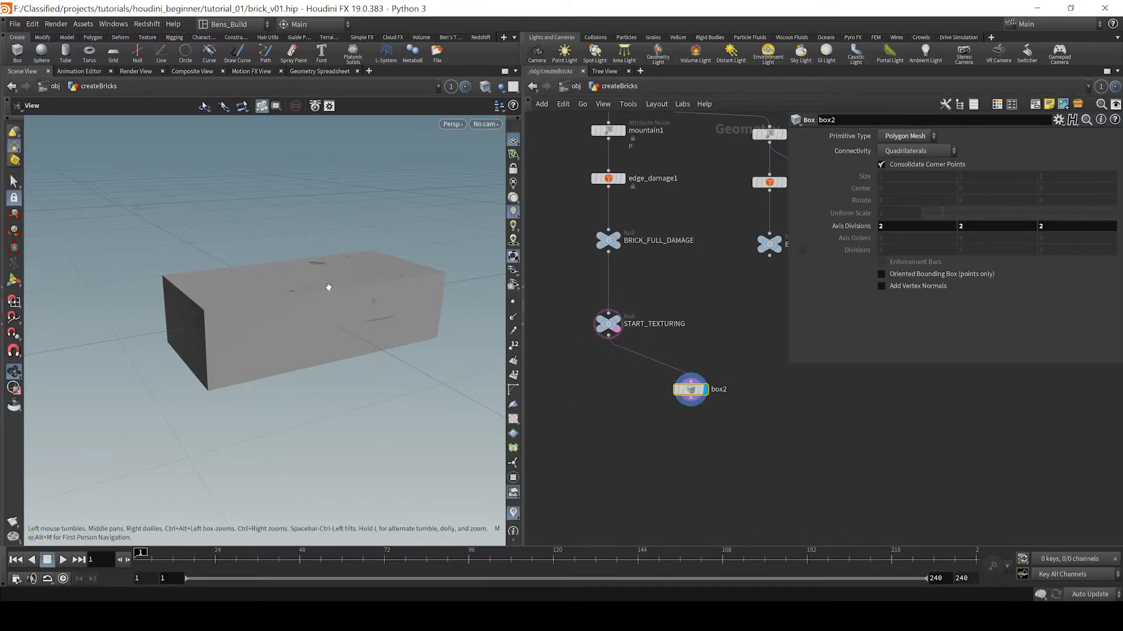
pyautogui.click(617, 331)
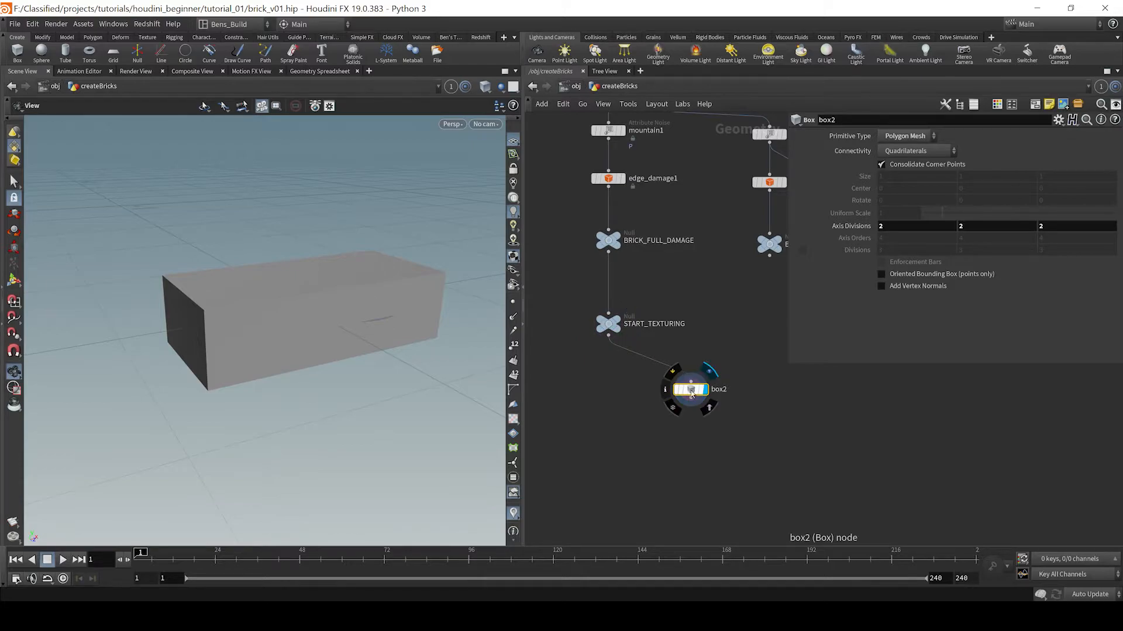
pyautogui.click(619, 315)
pyautogui.click(708, 407)
pyautogui.click(707, 391)
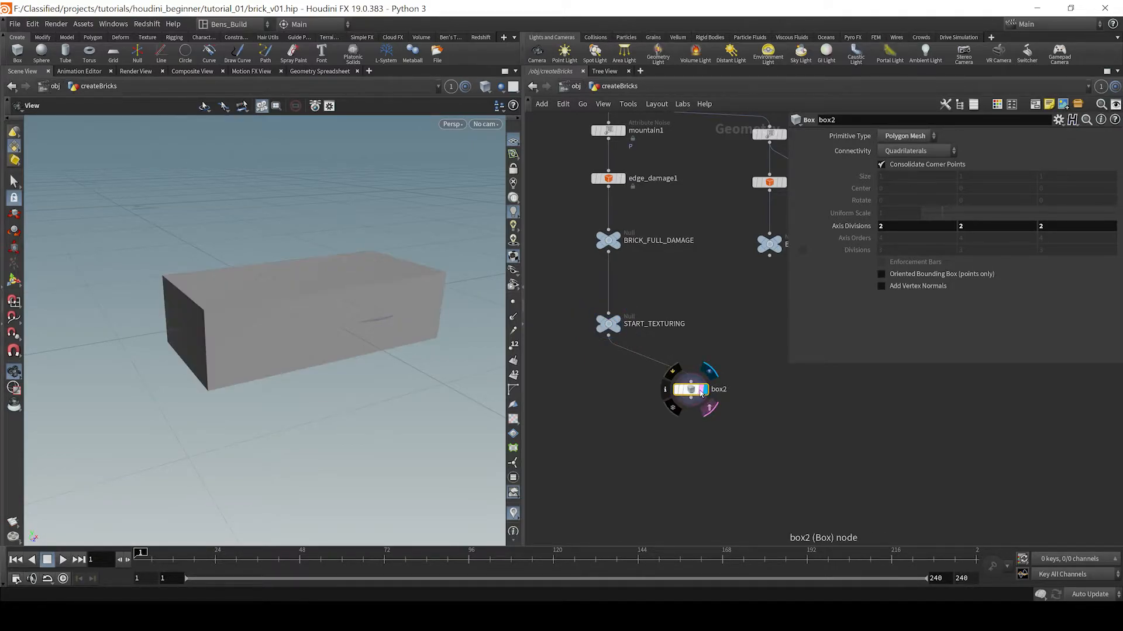
# Switch the viewport to wireframe and set the Axis Divisions of box2 to 7, 3 and 3
pyautogui.press('w')
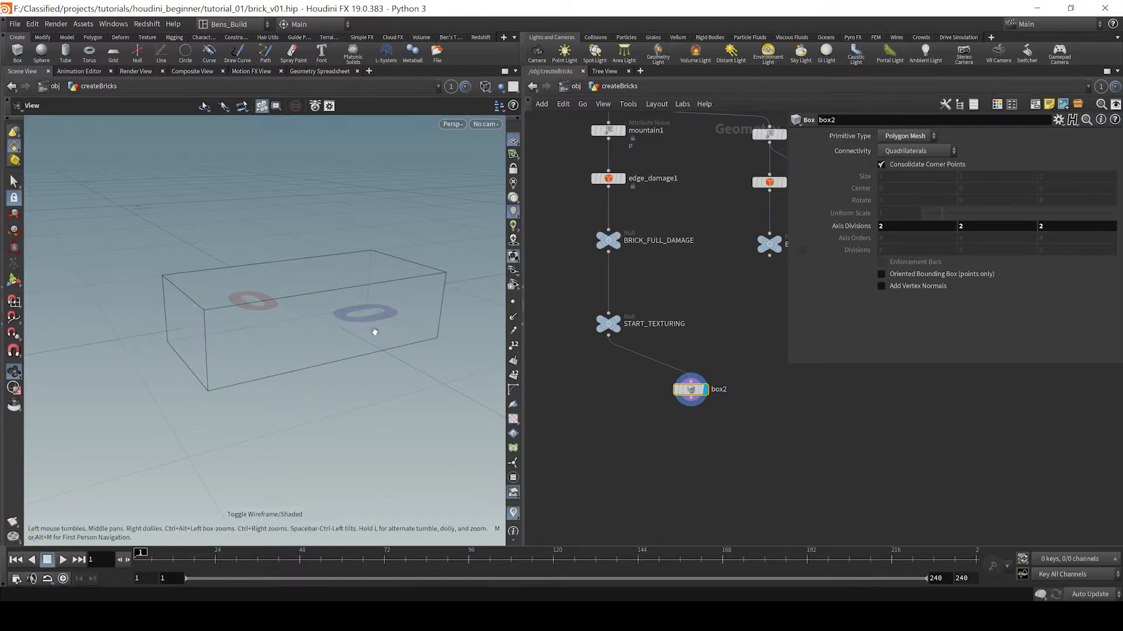
pyautogui.moveTo(887, 228); pyautogui.dragTo(930, 227, button='middle')
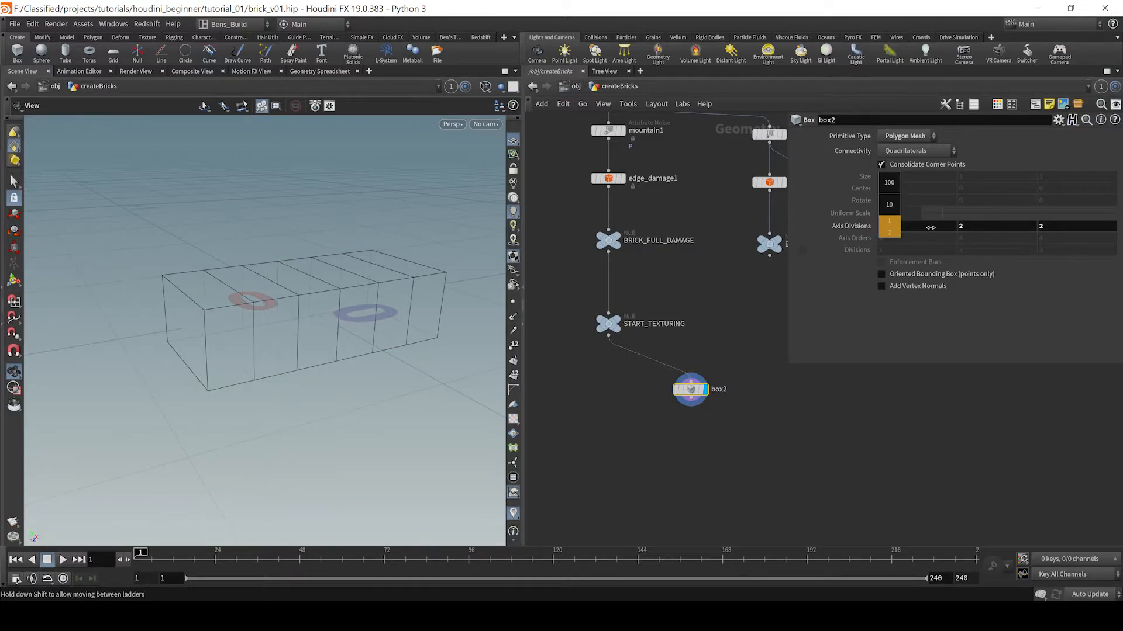
pyautogui.moveTo(1044, 227); pyautogui.dragTo(1069, 223, button='middle')
pyautogui.moveTo(988, 227); pyautogui.dragTo(1008, 227, button='middle')
pyautogui.moveTo(273, 316); pyautogui.dragTo(269, 306, button='right')
pyautogui.moveTo(269, 306); pyautogui.dragTo(228, 297)
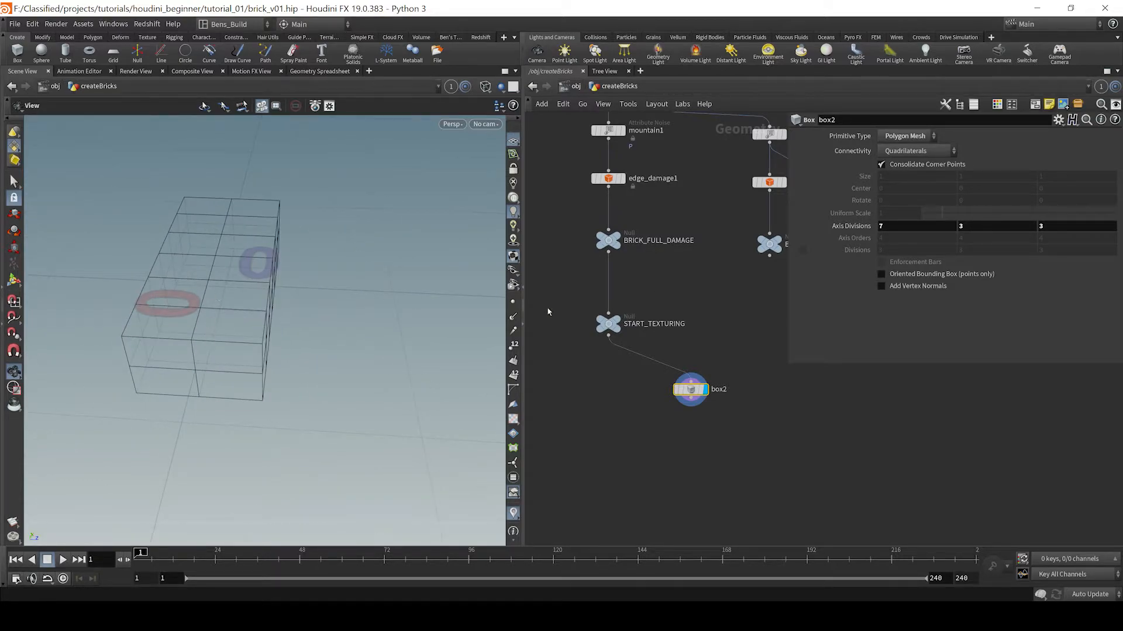
# Refine box2 towards square faces by setting its Axis Divisions to 8 along X and 4 along Z
pyautogui.moveTo(986, 228); pyautogui.dragTo(1052, 225, button='middle')
pyautogui.moveTo(200, 335); pyautogui.dragTo(133, 311)
pyautogui.moveTo(132, 310); pyautogui.dragTo(251, 369, button='right')
pyautogui.moveTo(251, 368); pyautogui.dragTo(233, 337)
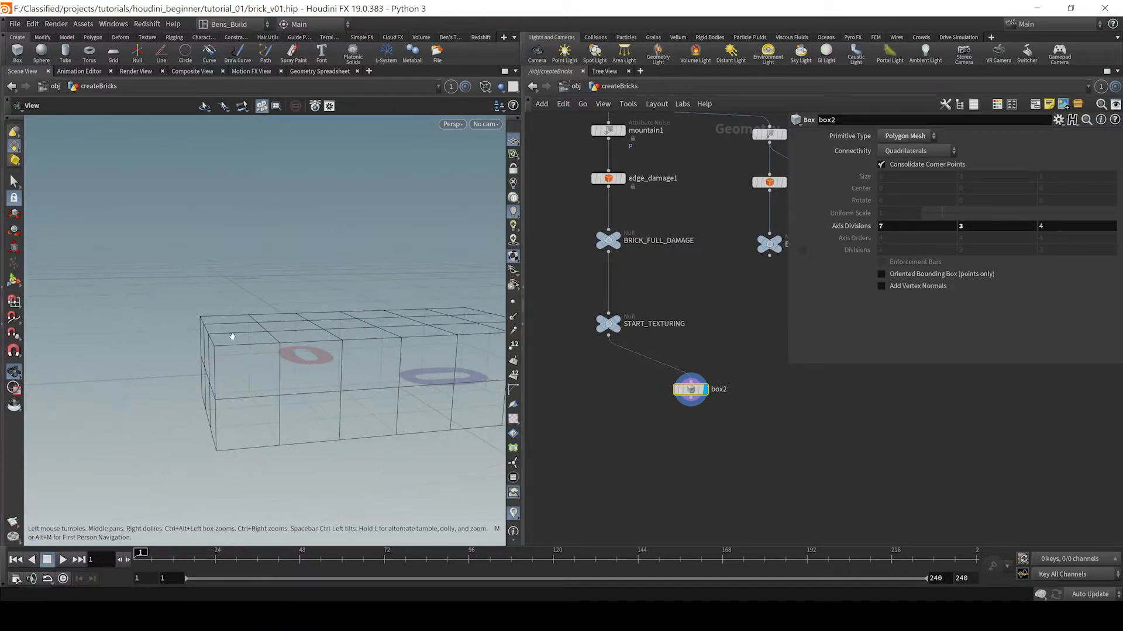
pyautogui.moveTo(318, 368); pyautogui.dragTo(339, 335)
pyautogui.moveTo(909, 231); pyautogui.dragTo(930, 229, button='middle')
pyautogui.moveTo(326, 371); pyautogui.dragTo(343, 363)
pyautogui.moveTo(344, 364); pyautogui.dragTo(359, 380, button='middle')
pyautogui.moveTo(384, 315); pyautogui.dragTo(308, 280, button='middle')
pyautogui.moveTo(307, 279); pyautogui.dragTo(333, 277, button='right')
pyautogui.moveTo(336, 274); pyautogui.dragTo(429, 262, button='middle')
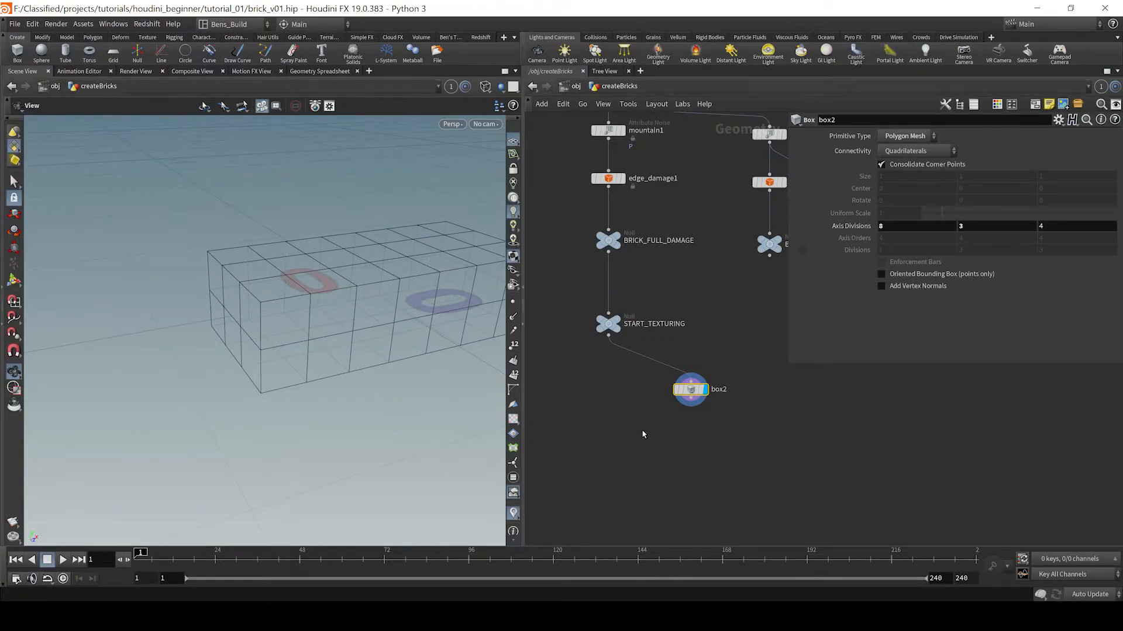
# Add a UV Unwrap node below box2, connect it to box2 and display it
pyautogui.moveTo(676, 449); pyautogui.dragTo(664, 409, button='middle')
pyautogui.press('Tab')
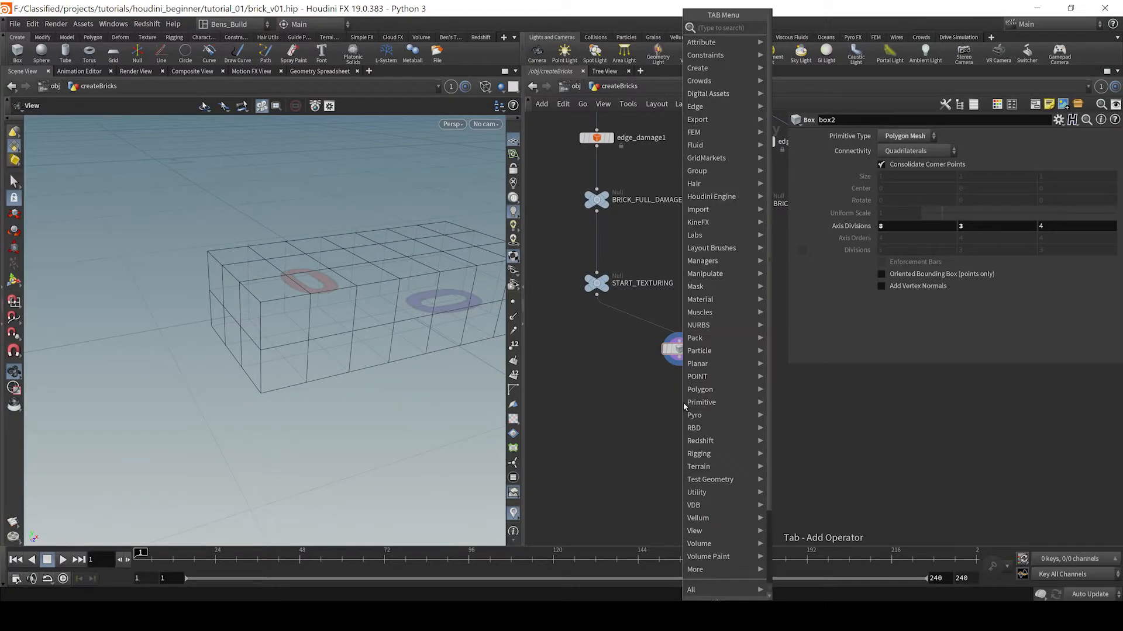
pyautogui.write('uv')
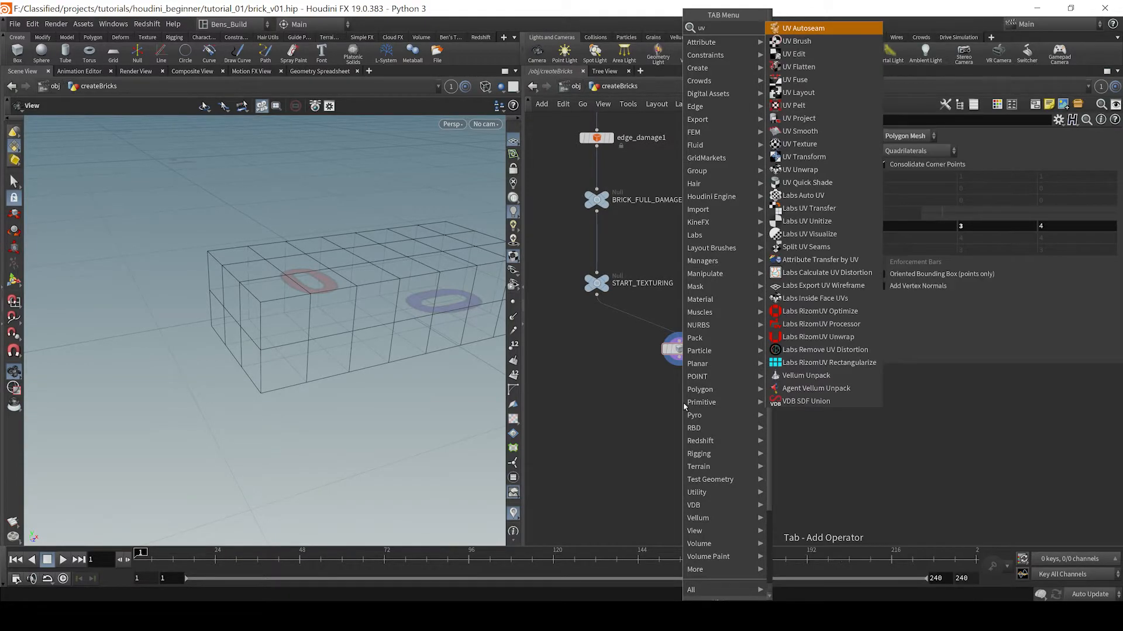
pyautogui.write('w')
pyautogui.press('BackSpace')
pyautogui.write('u')
pyautogui.press('Return')
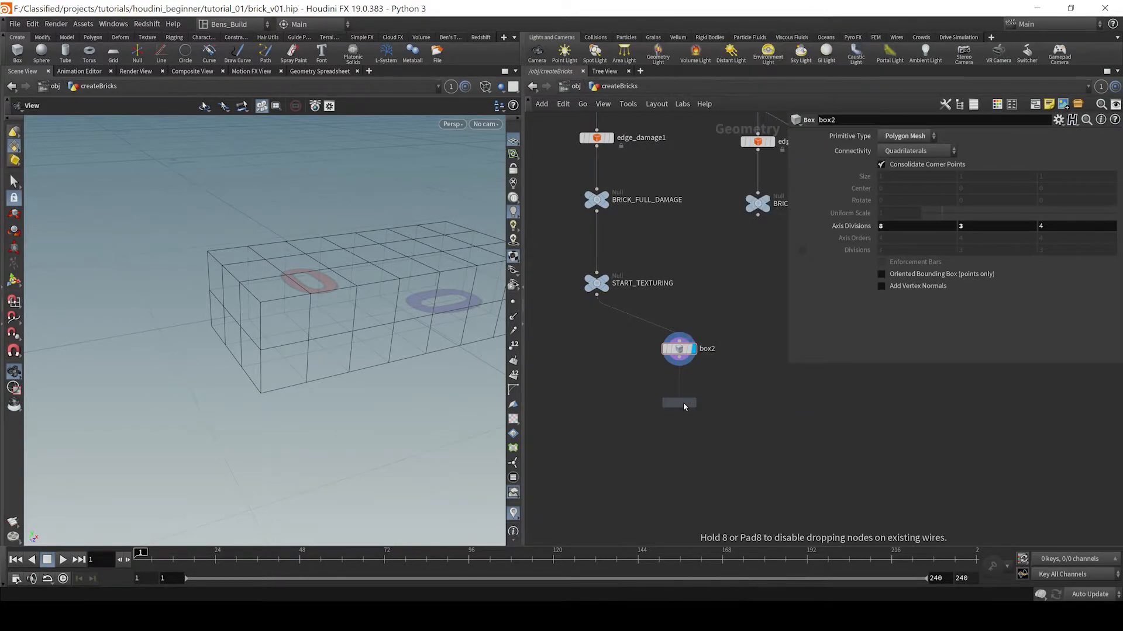
pyautogui.click(684, 403)
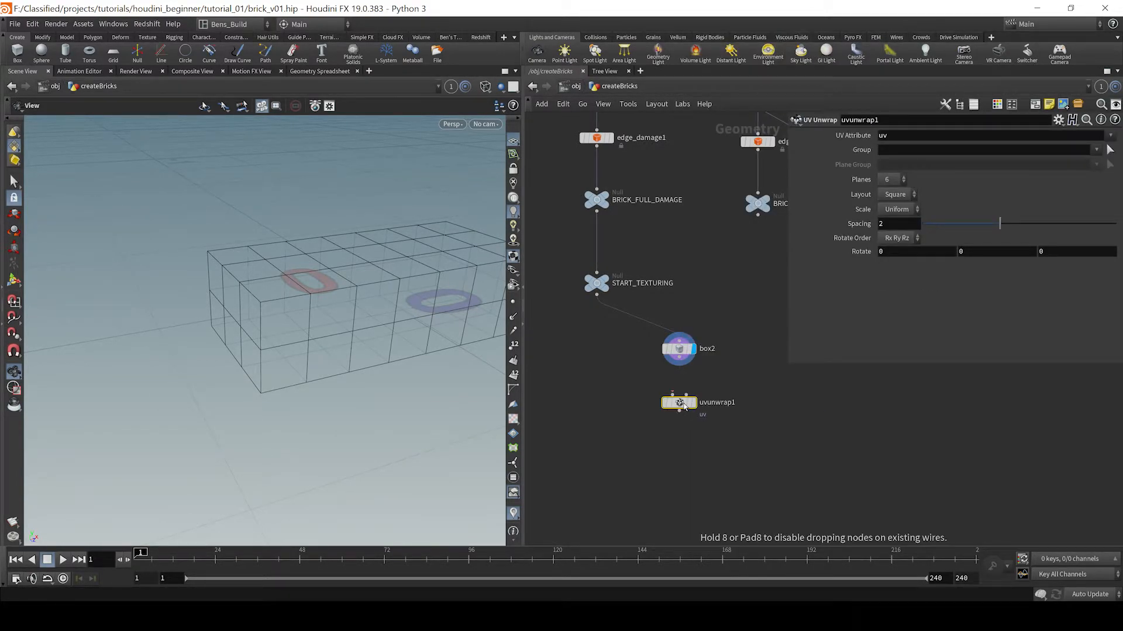
pyautogui.moveTo(679, 367); pyautogui.dragTo(679, 395)
pyautogui.click(692, 404)
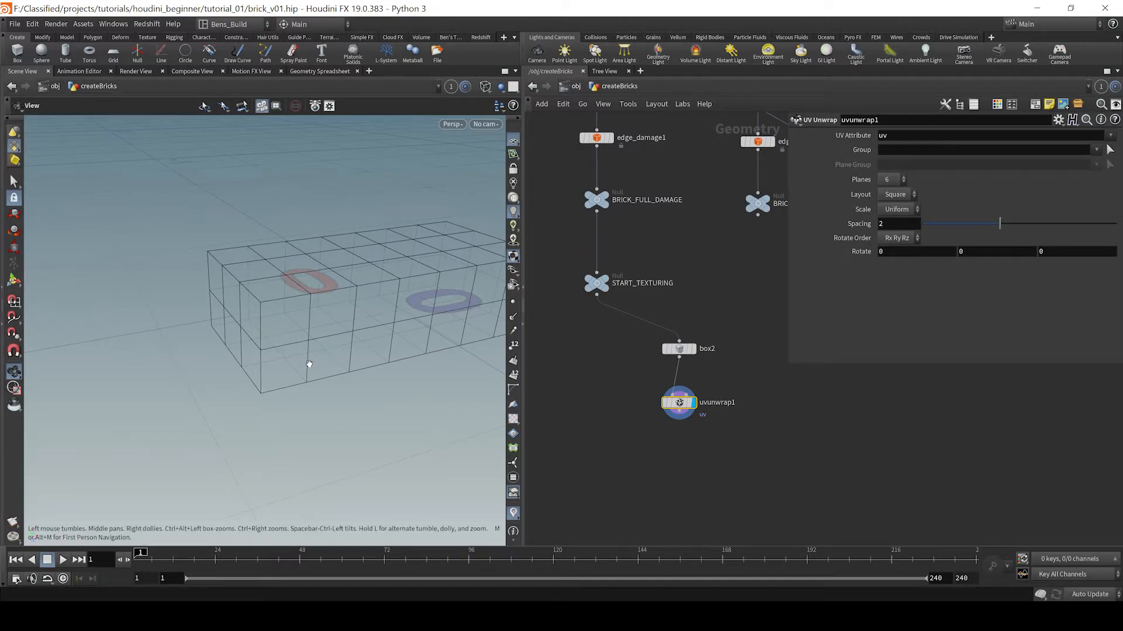
# Add a displayed UV Layout node after uvunwrap1 and check the box's UVs in the UV view and the shaded perspective view
pyautogui.hotkey('space', '5')
pyautogui.press('w')
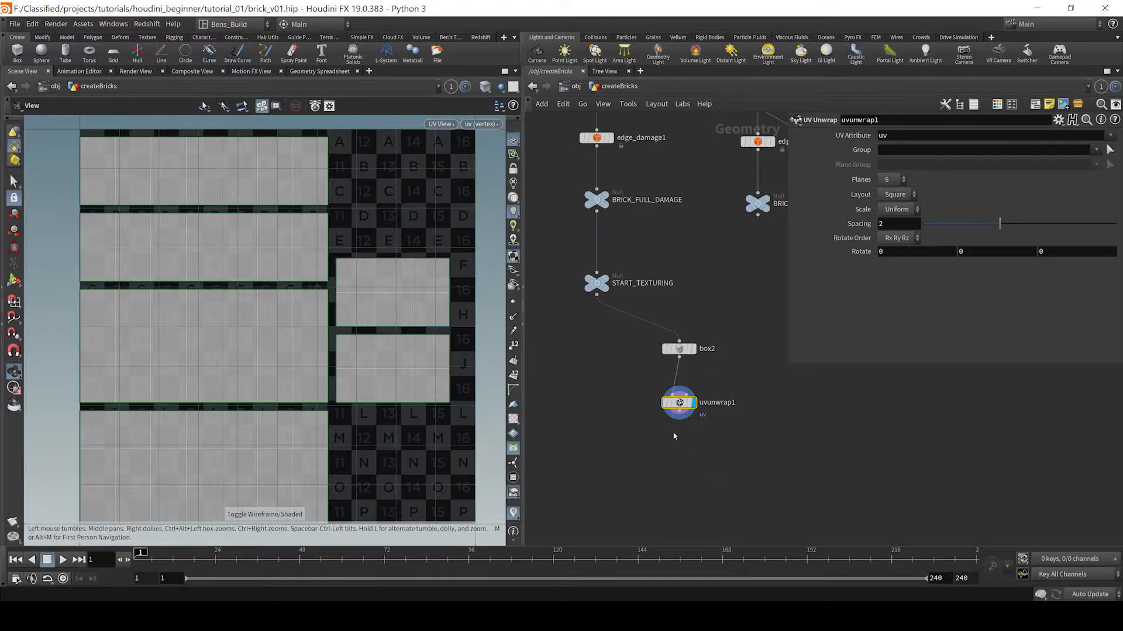
pyautogui.press('Tab')
pyautogui.write('uvlay')
pyautogui.press('Return')
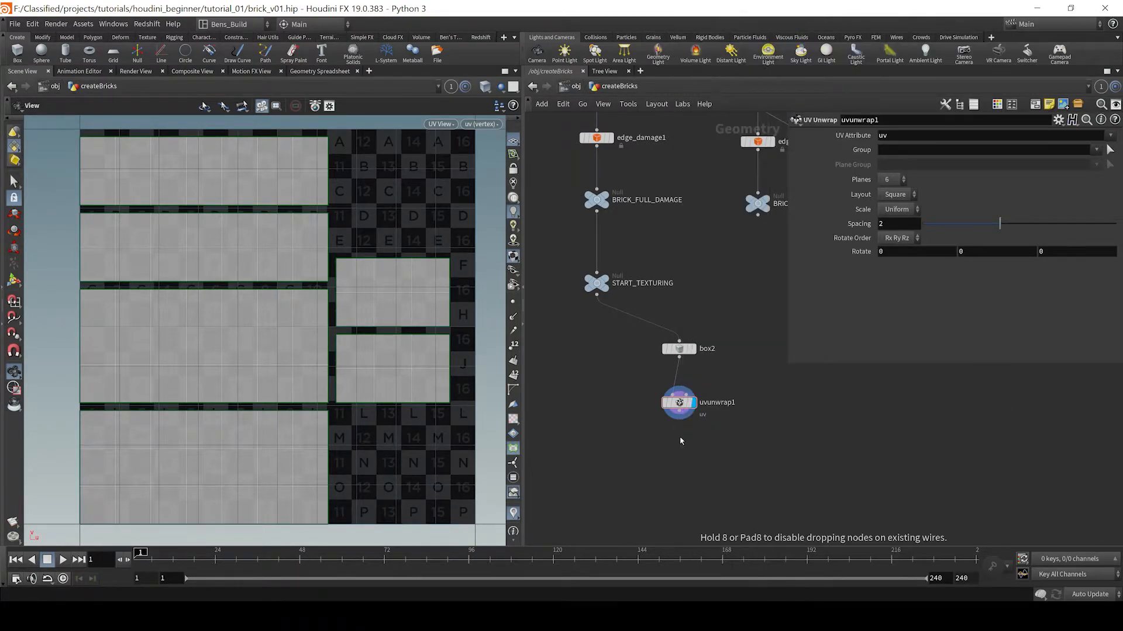
pyautogui.click(680, 437)
pyautogui.moveTo(673, 430); pyautogui.dragTo(679, 409)
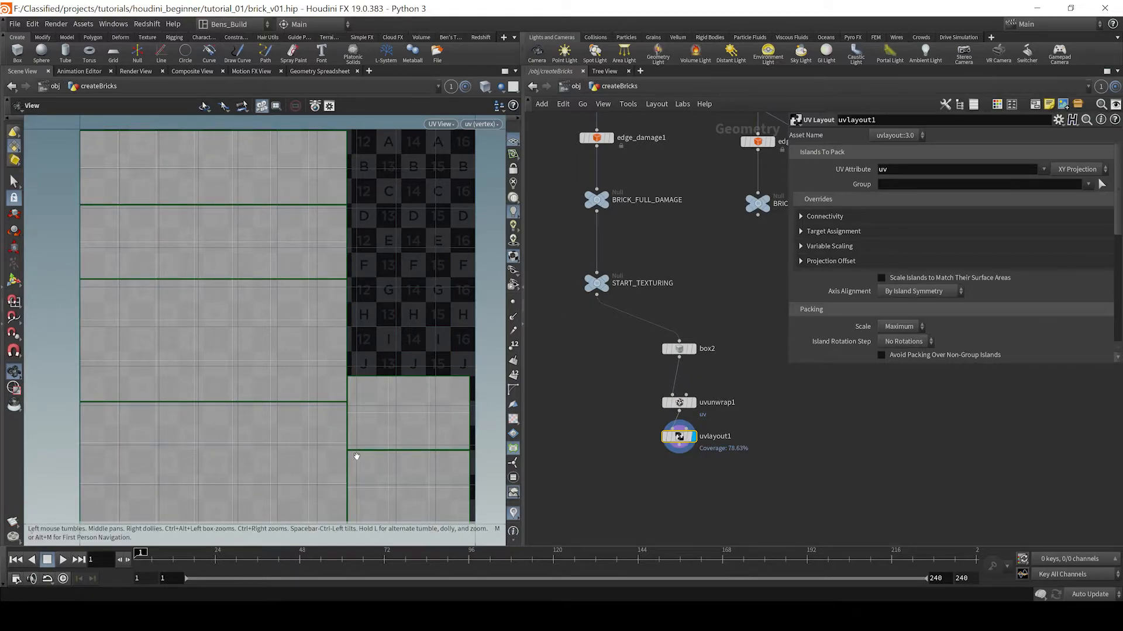
pyautogui.hotkey('space', '1')
pyautogui.moveTo(365, 271); pyautogui.dragTo(275, 313)
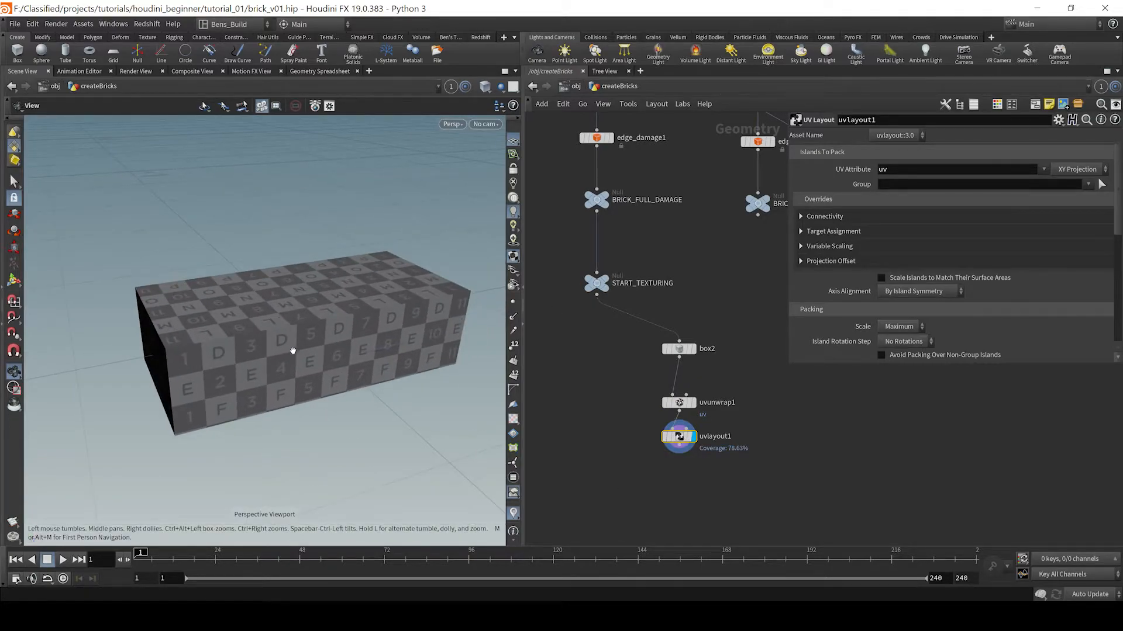
pyautogui.moveTo(336, 334); pyautogui.dragTo(262, 338)
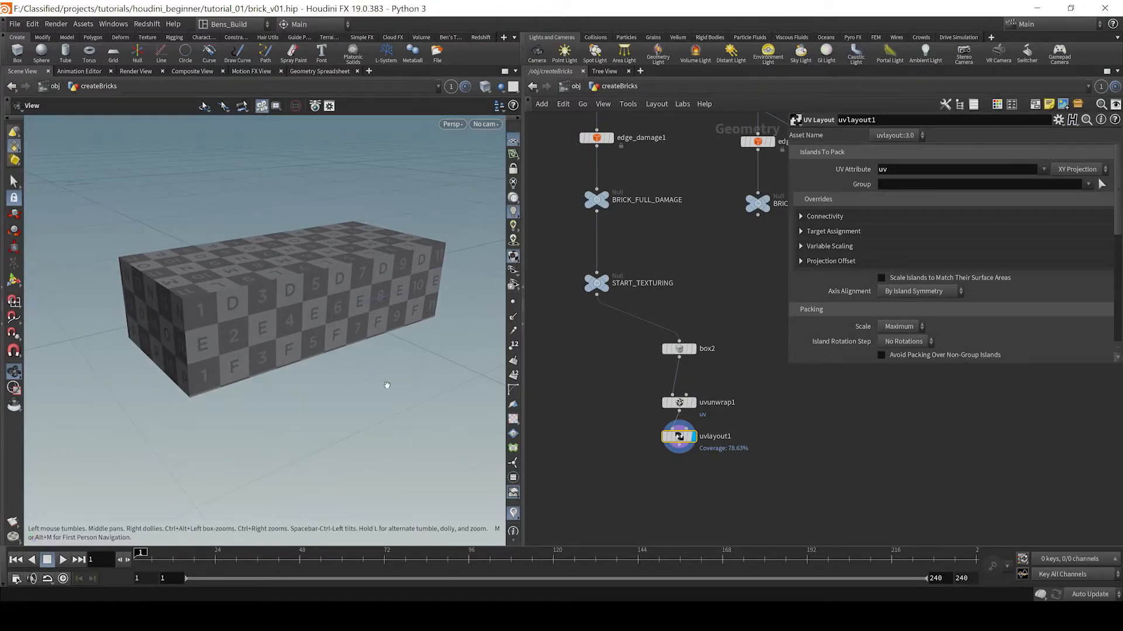
# Add a Subdivide node after uvlayout1 and display its result in wireframe
pyautogui.moveTo(693, 491); pyautogui.dragTo(696, 438, button='middle')
pyautogui.press('Tab')
pyautogui.write('sub')
pyautogui.press('Return')
pyautogui.click(695, 436)
pyautogui.scroll(3, 695, 436)
pyautogui.moveTo(676, 384); pyautogui.dragTo(659, 427)
pyautogui.click(714, 433)
pyautogui.click(718, 433)
pyautogui.press('w')
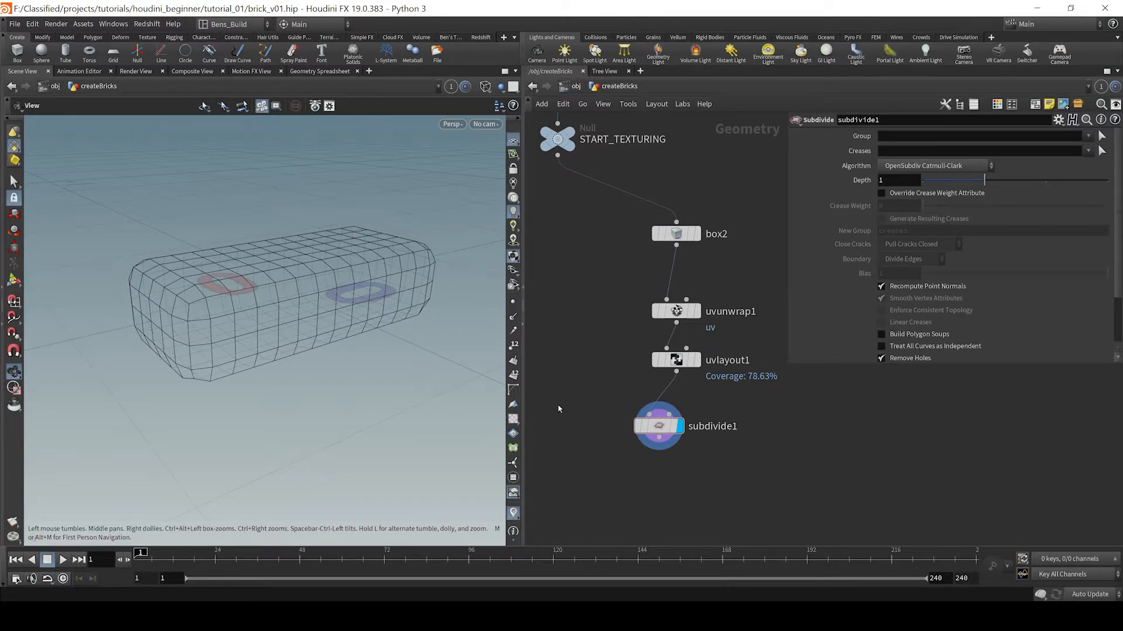
# Add a displayed Ray node with subdivide1 as its first input and START_TEXTURING as its collision input
pyautogui.moveTo(587, 465); pyautogui.dragTo(642, 438, button='middle')
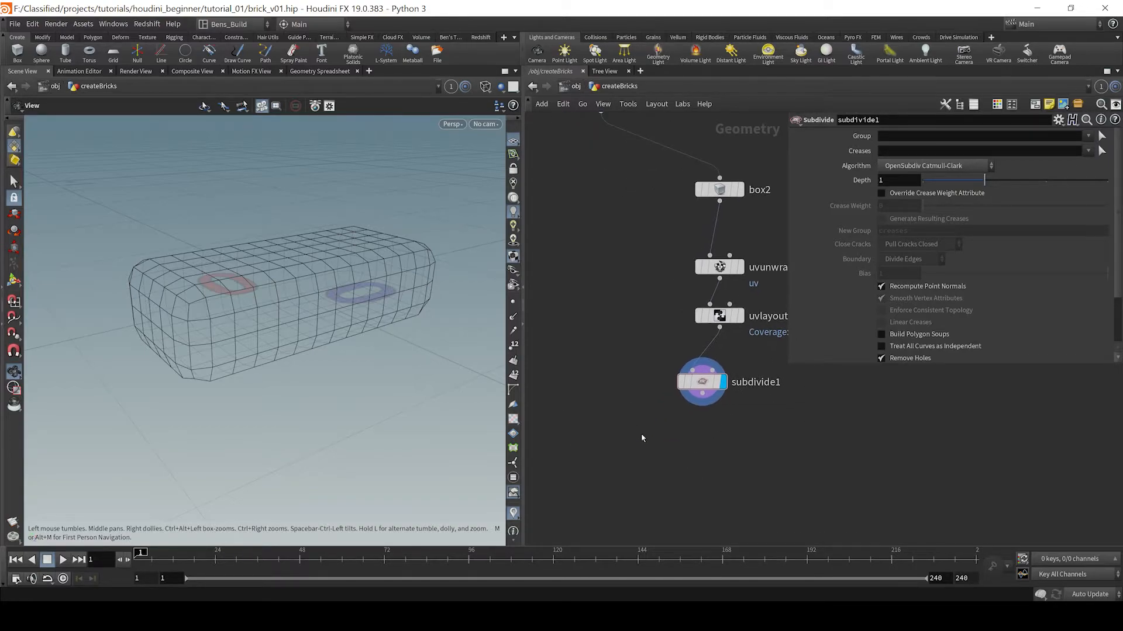
pyautogui.press('Tab')
pyautogui.write('ray')
pyautogui.press('Return')
pyautogui.click(621, 407)
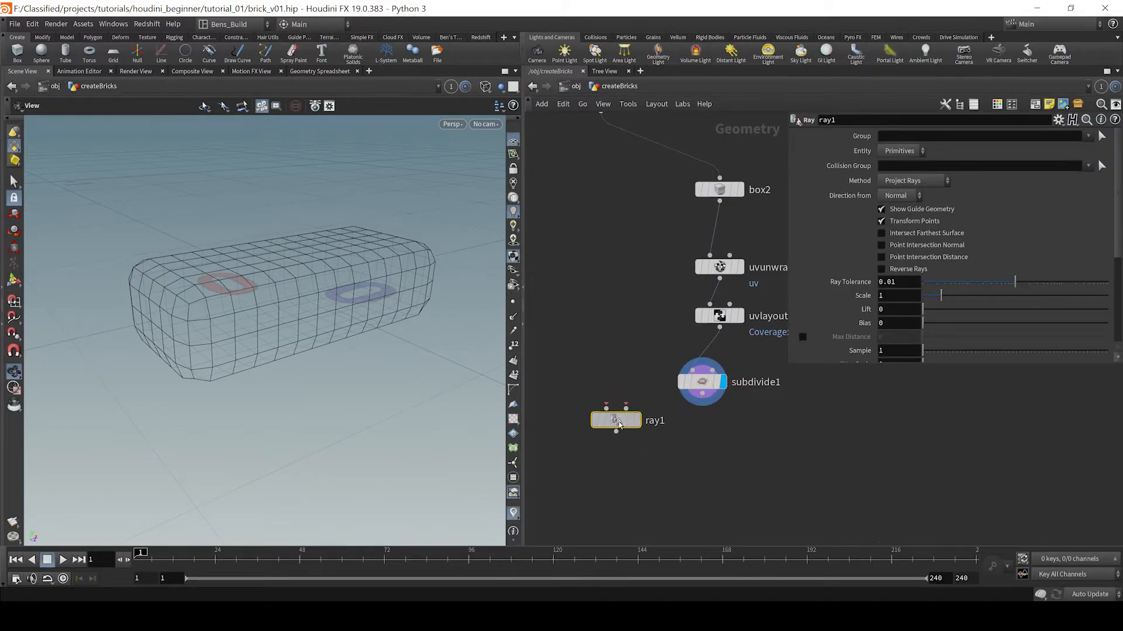
pyautogui.moveTo(633, 396); pyautogui.dragTo(627, 431, button='middle')
pyautogui.scroll(-2, 626, 430)
pyautogui.scroll(2, 617, 449)
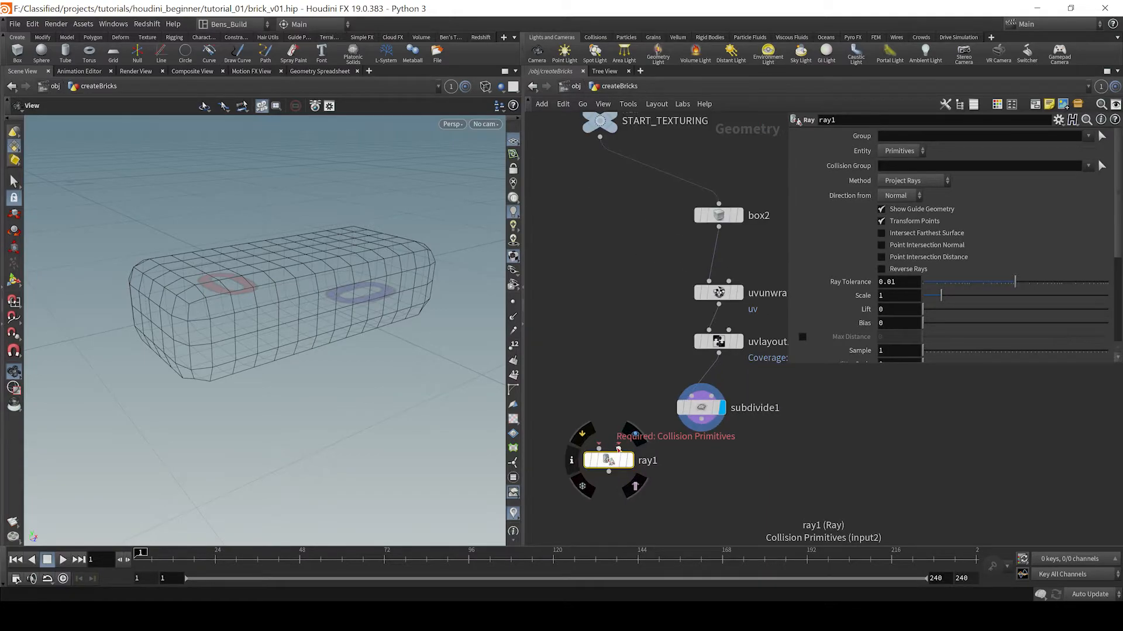
pyautogui.moveTo(599, 448); pyautogui.dragTo(702, 419)
pyautogui.moveTo(702, 409); pyautogui.dragTo(705, 389)
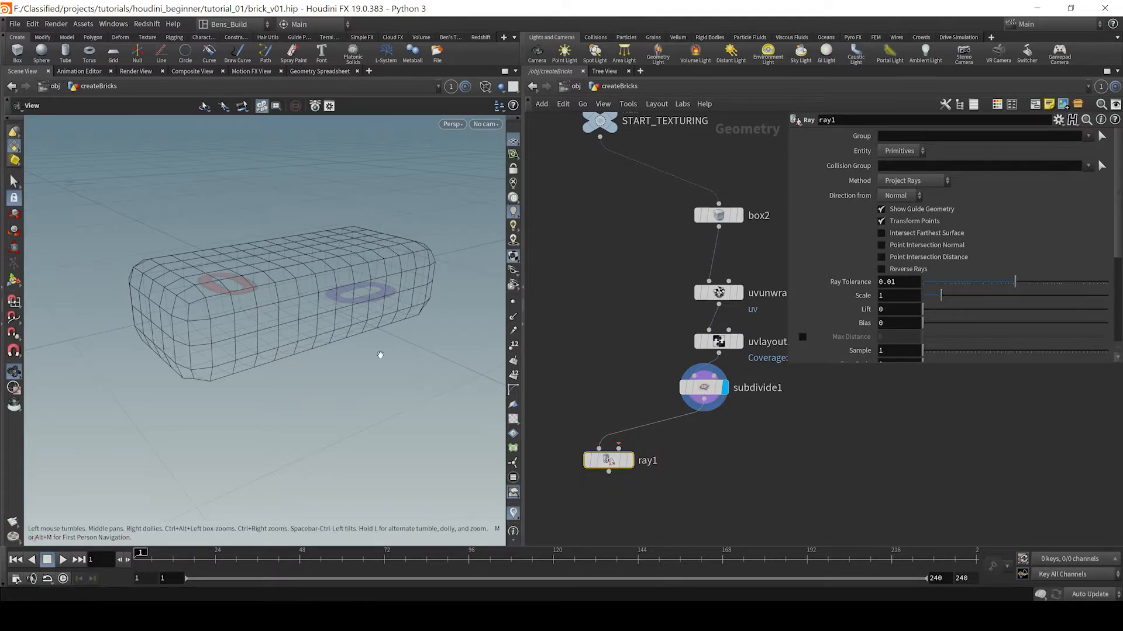
pyautogui.moveTo(621, 449); pyautogui.dragTo(599, 137)
pyautogui.click(625, 460)
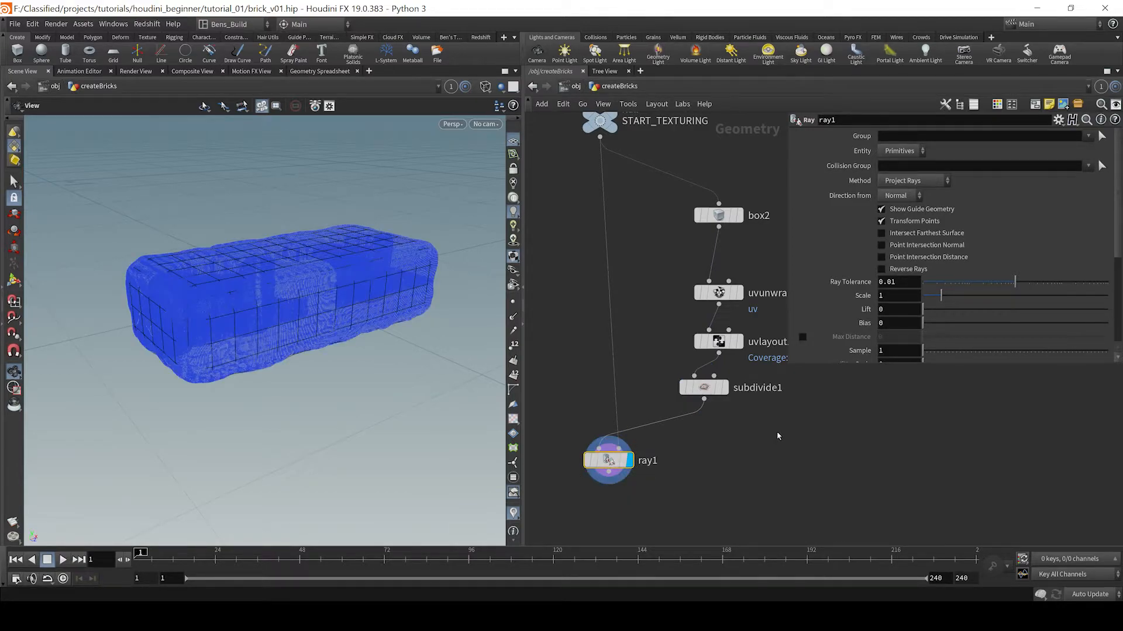
# Turn off Show Guide Geometry on ray1, shade the viewport and set the projection Method to Minimum Distance
pyautogui.click(881, 210)
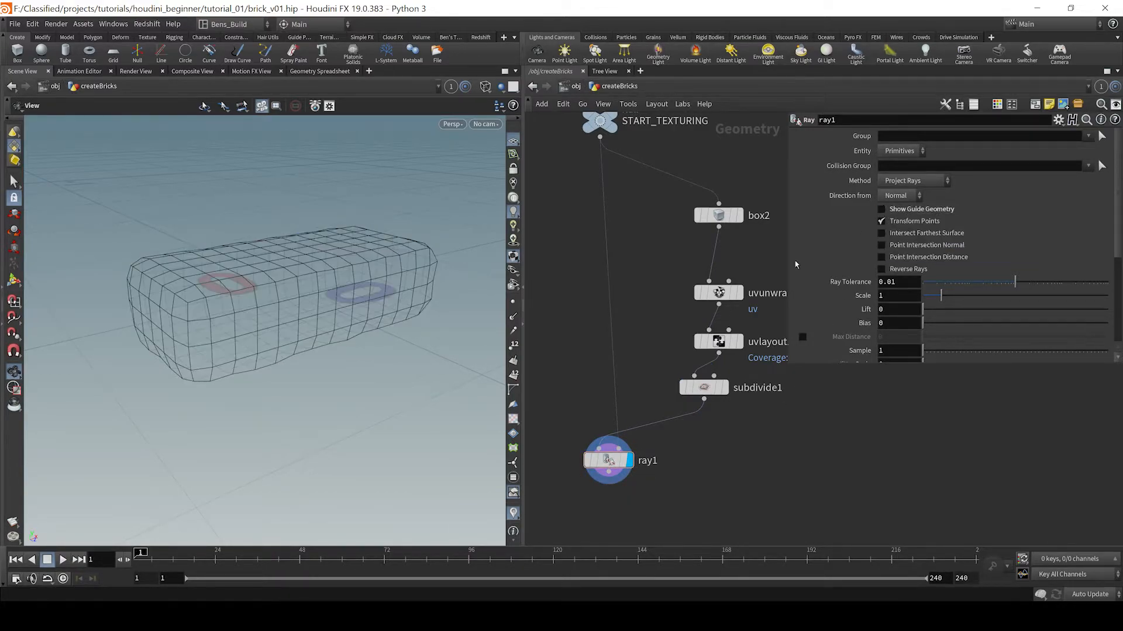
pyautogui.press('w')
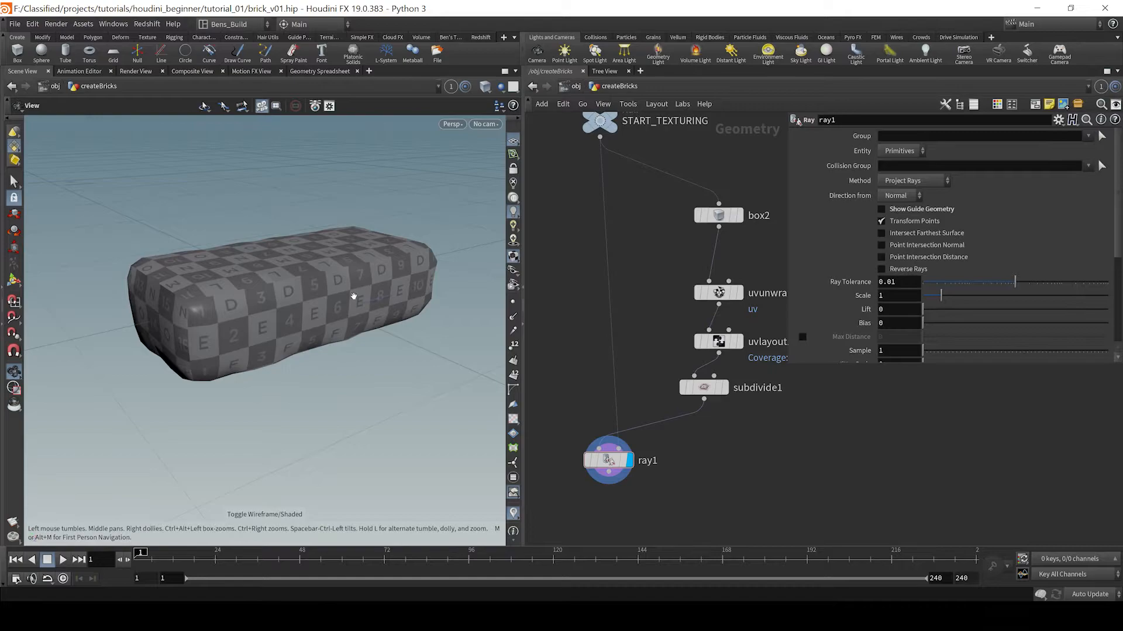
pyautogui.moveTo(354, 297); pyautogui.dragTo(358, 319)
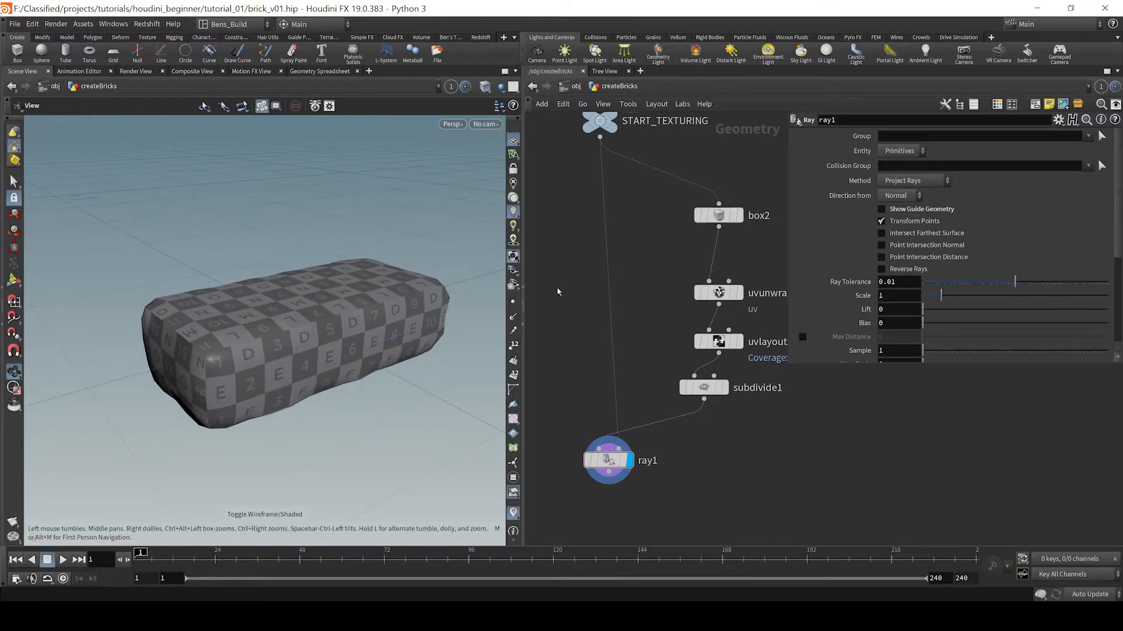
pyautogui.click(904, 181)
pyautogui.click(903, 191)
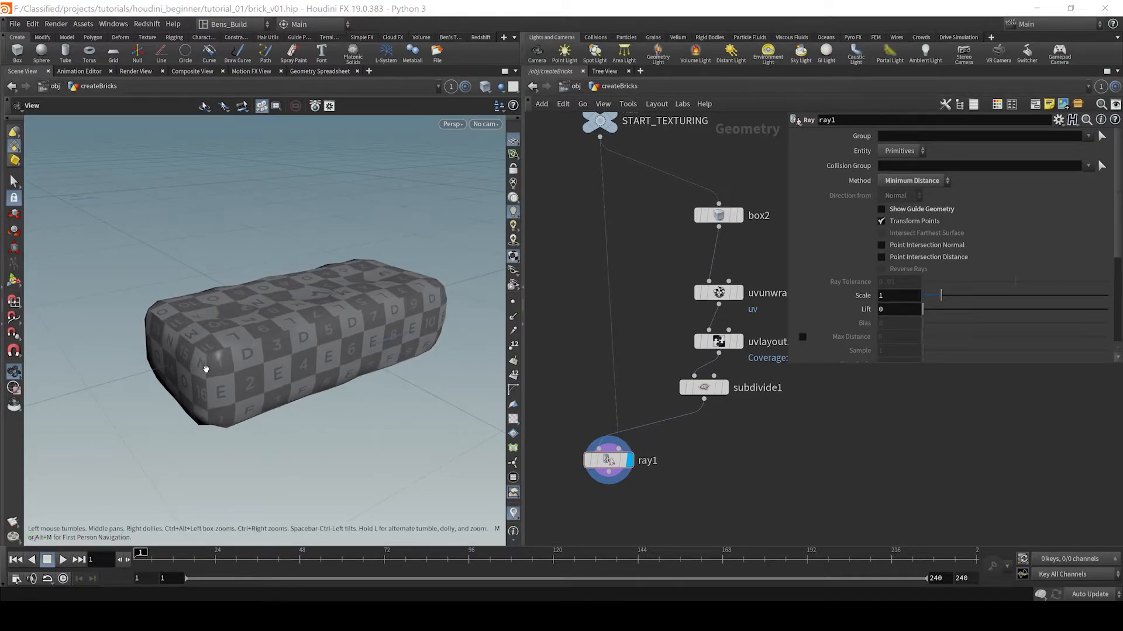
# Compare the projected mesh with the original brick by displaying START_TEXTURING, and inspect ray1 again in wireframe
pyautogui.moveTo(642, 145); pyautogui.dragTo(643, 238, button='middle')
pyautogui.click(629, 188)
pyautogui.moveTo(643, 444); pyautogui.dragTo(643, 290, button='middle')
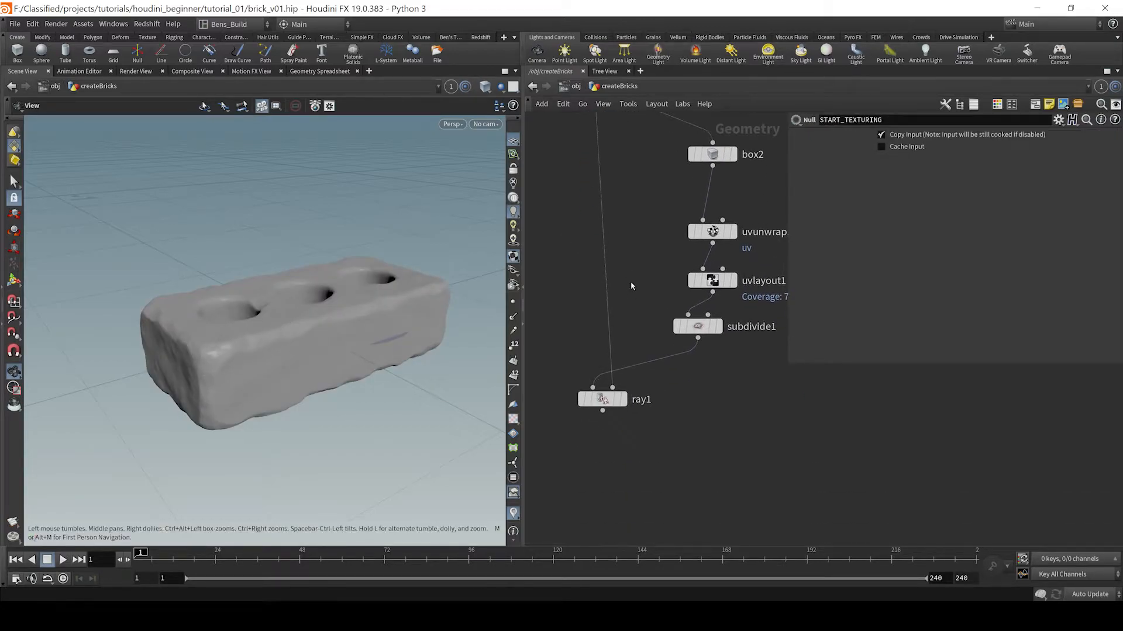
pyautogui.click(623, 399)
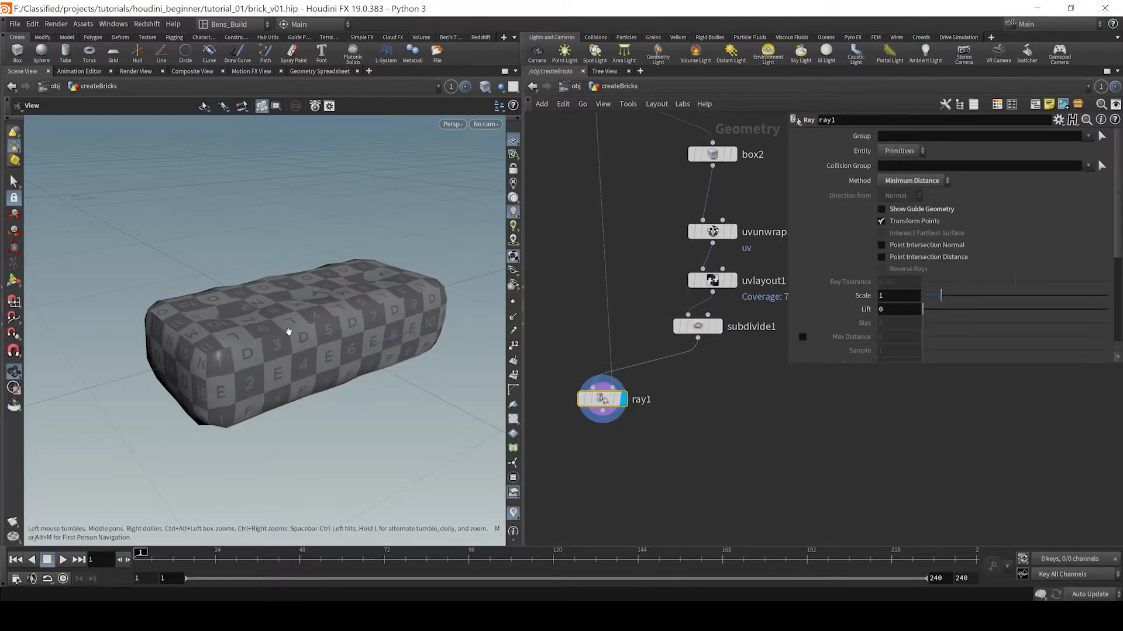
pyautogui.press('w')
pyautogui.moveTo(342, 304); pyautogui.dragTo(345, 320)
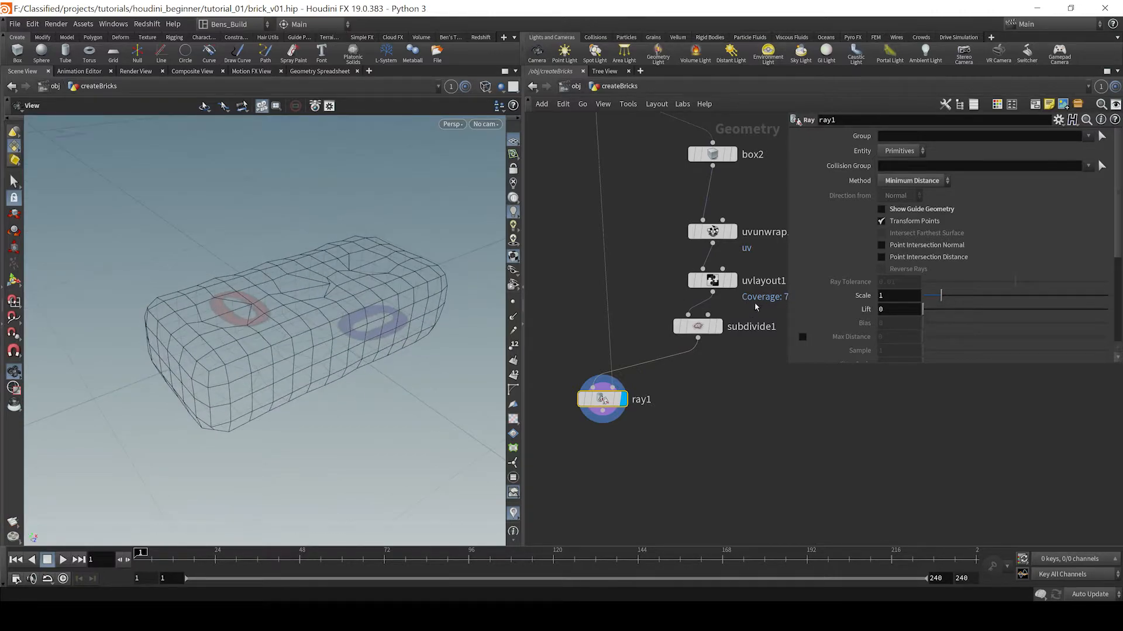
# Enable Override Crease Weight Attribute on subdivide1 and set the Crease Weight to 10
pyautogui.click(697, 326)
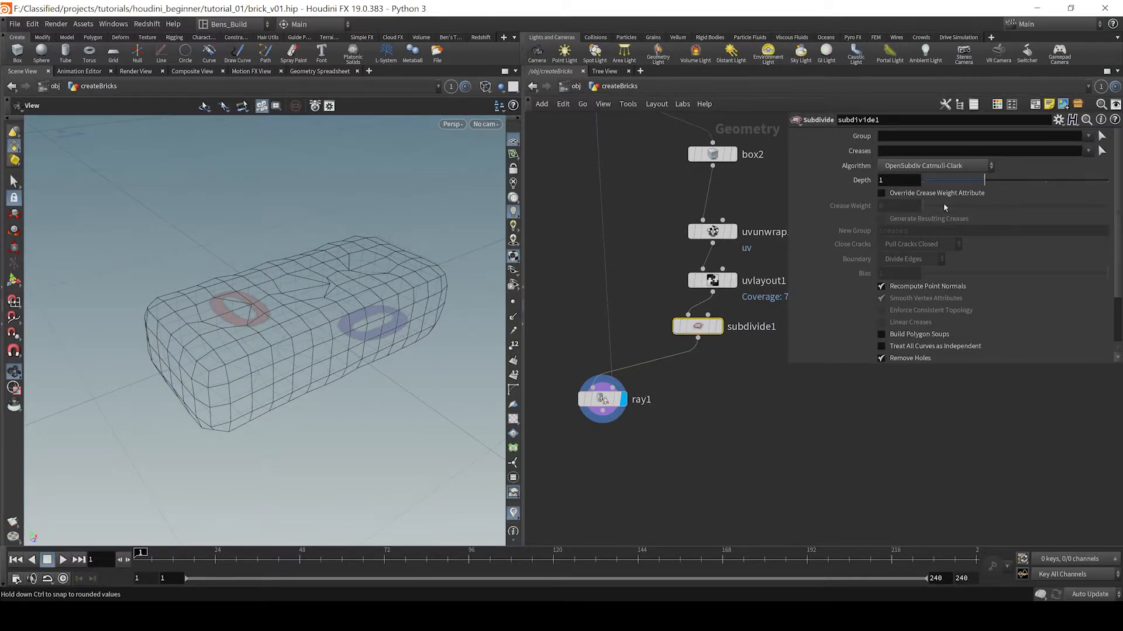
pyautogui.click(881, 193)
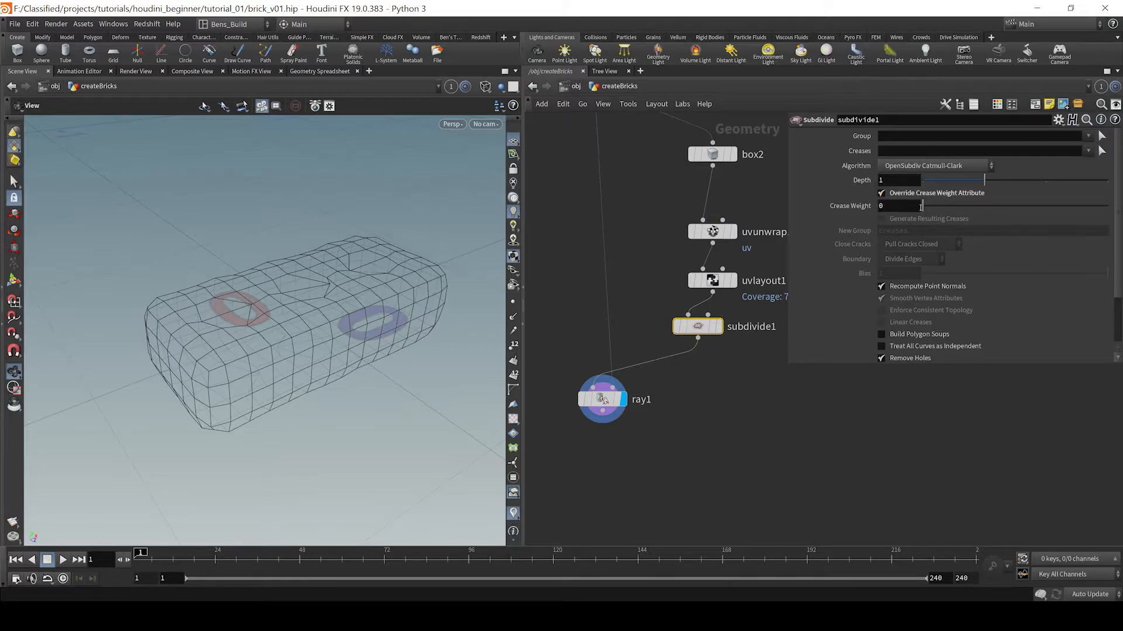
pyautogui.moveTo(943, 206); pyautogui.dragTo(1108, 206)
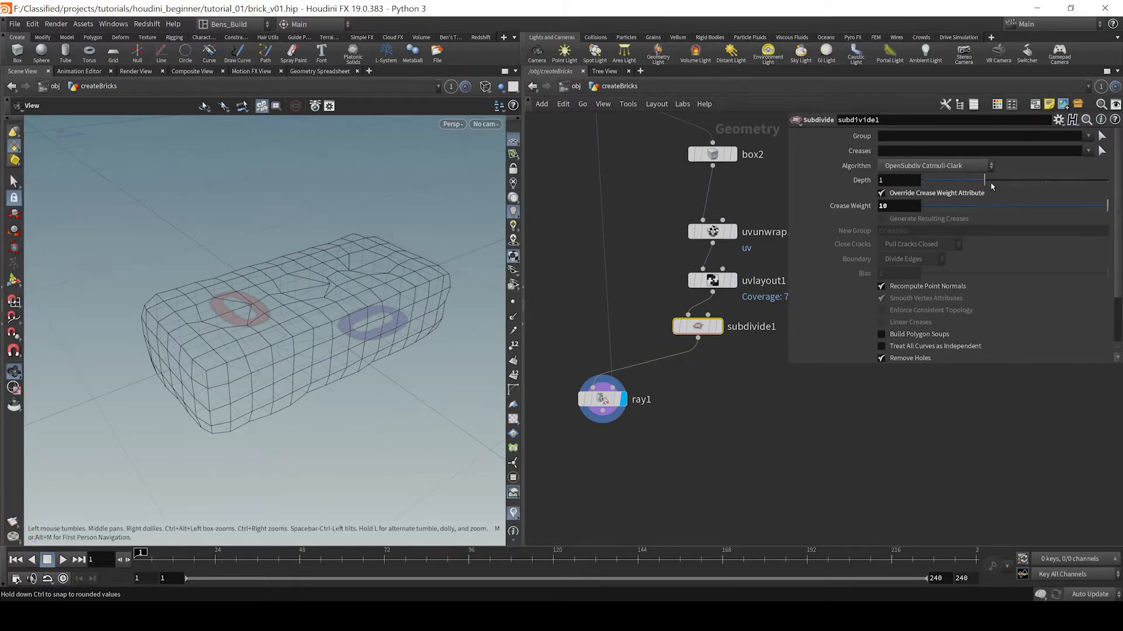
# Raise the Depth of subdivide1 through 2, 3 and 4 up to 6, checking the projected mesh on ray1
pyautogui.click(718, 326)
pyautogui.moveTo(984, 180); pyautogui.dragTo(1049, 182)
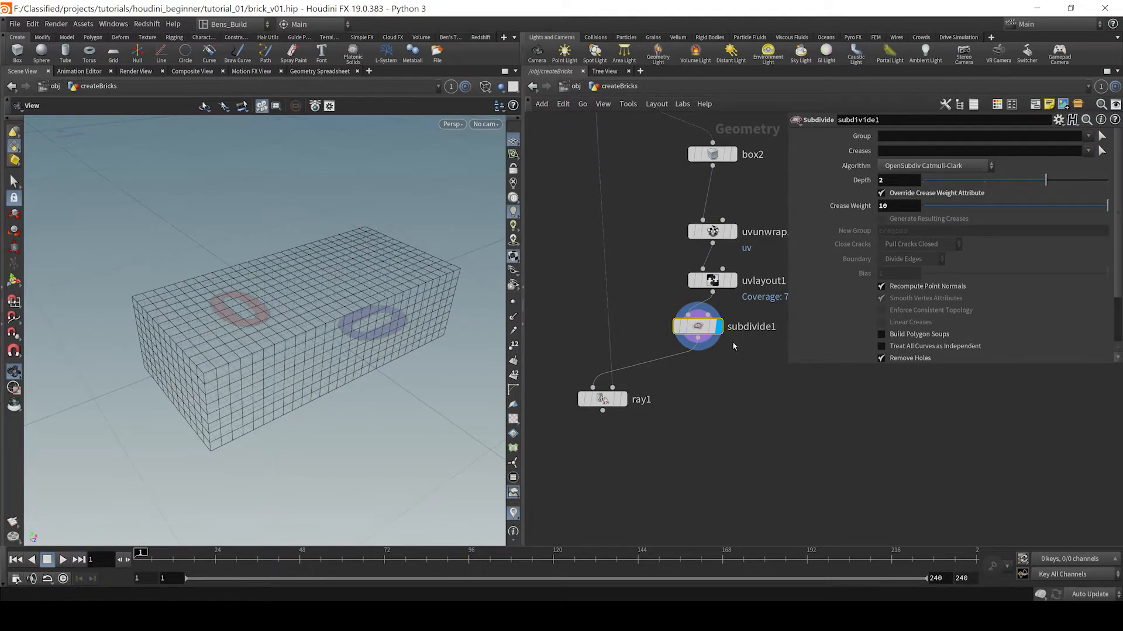
pyautogui.click(623, 399)
pyautogui.click(600, 399)
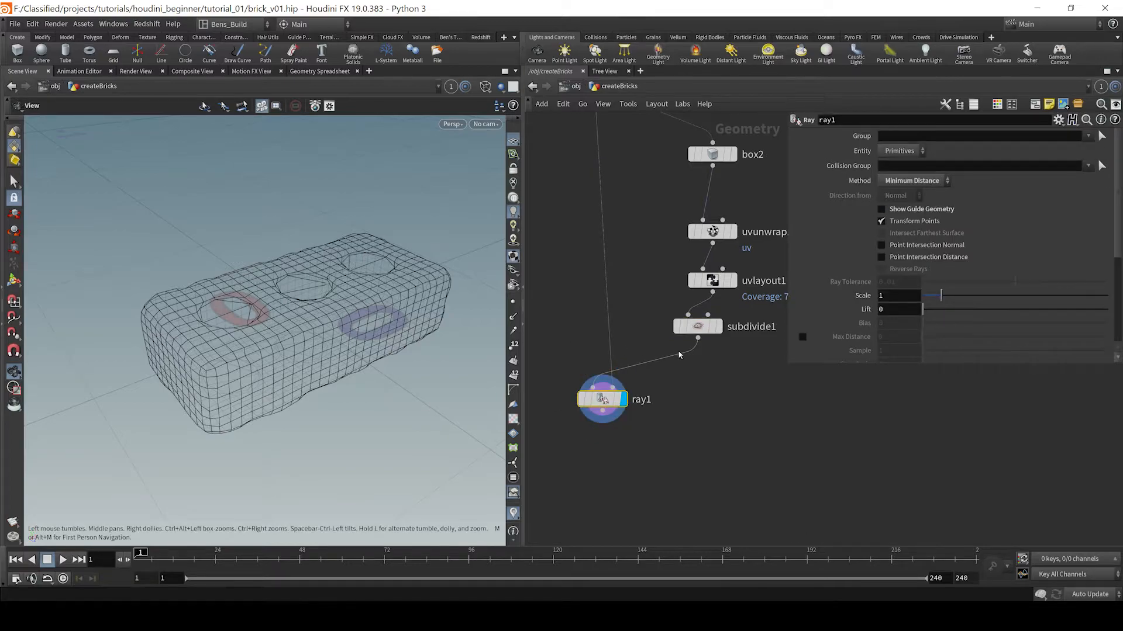
pyautogui.click(698, 326)
pyautogui.moveTo(1044, 182); pyautogui.dragTo(1082, 186)
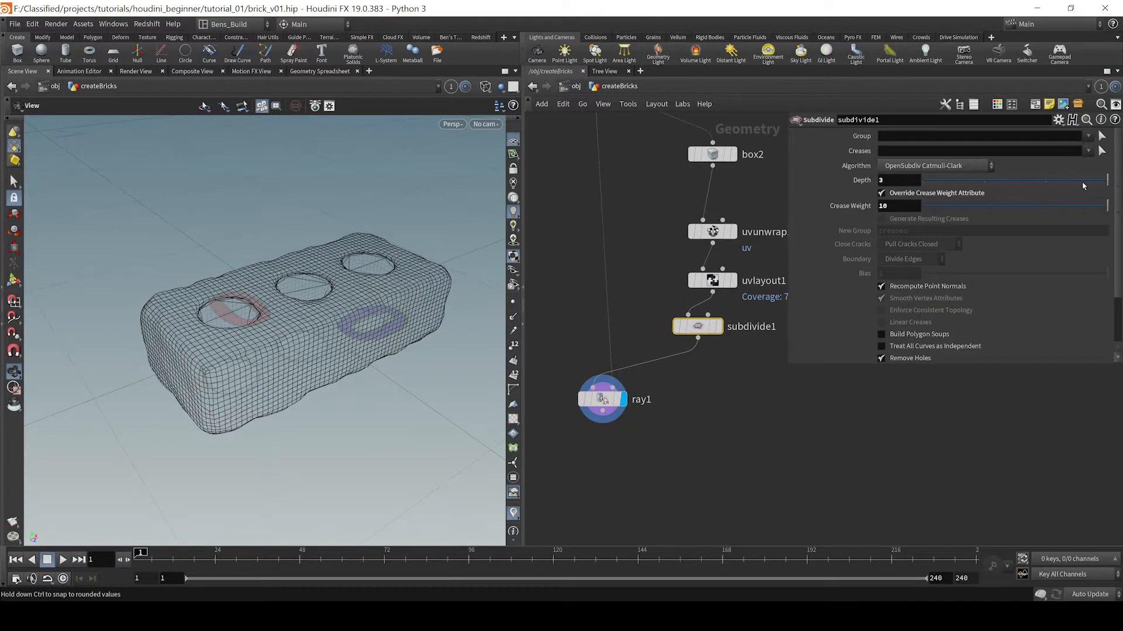
pyautogui.write('4')
pyautogui.press('Return')
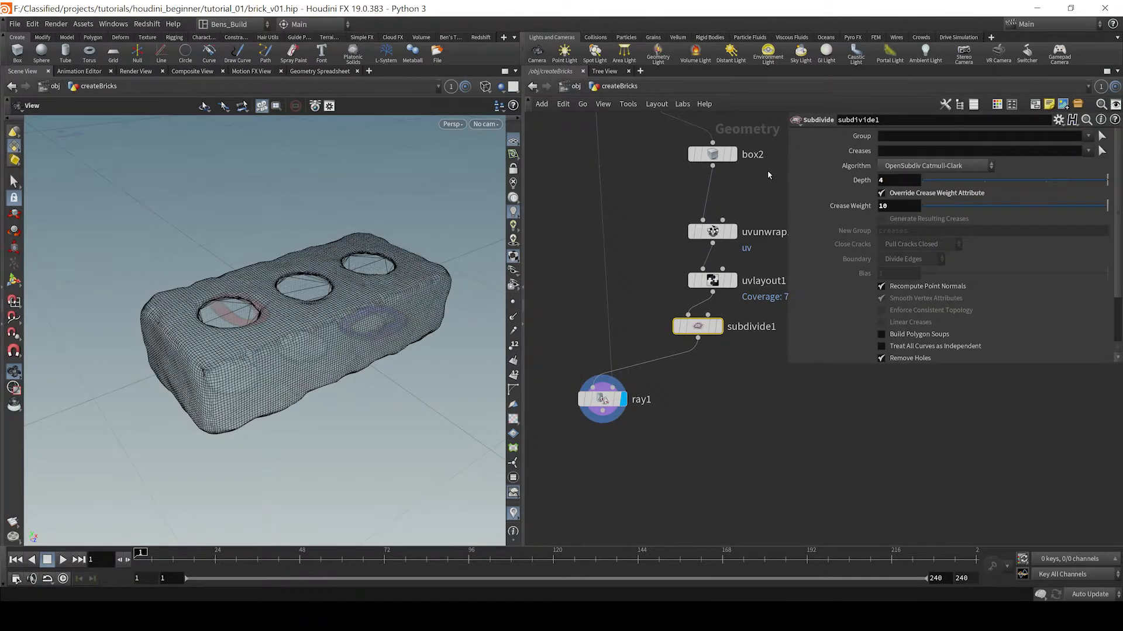
pyautogui.press('w')
pyautogui.write('w')
pyautogui.write('6')
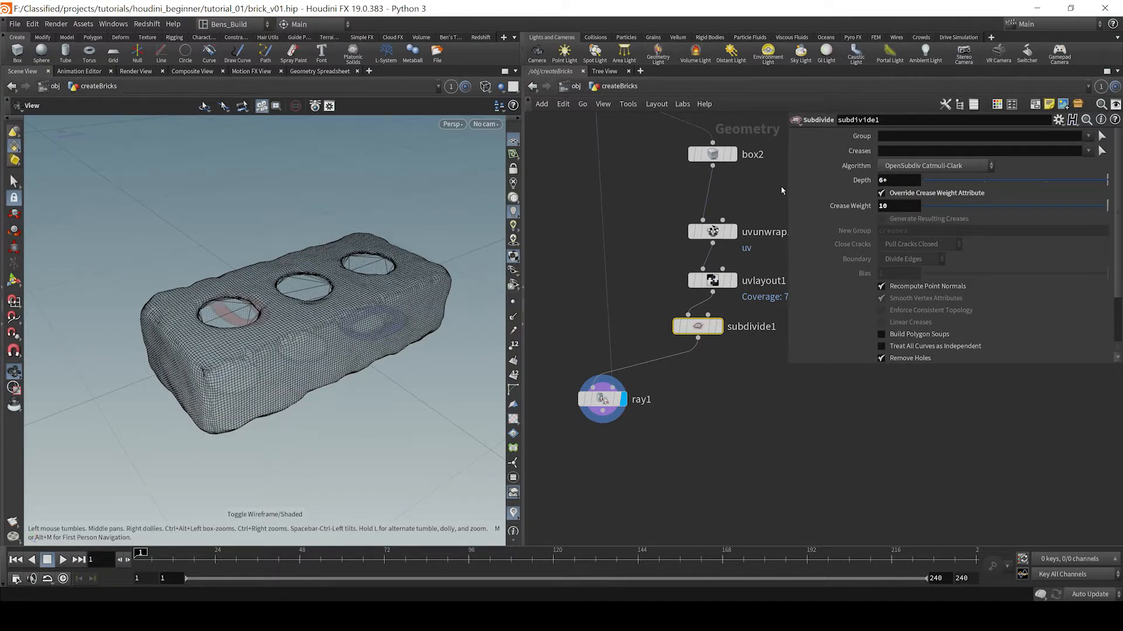
pyautogui.press('Return')
pyautogui.click(884, 180)
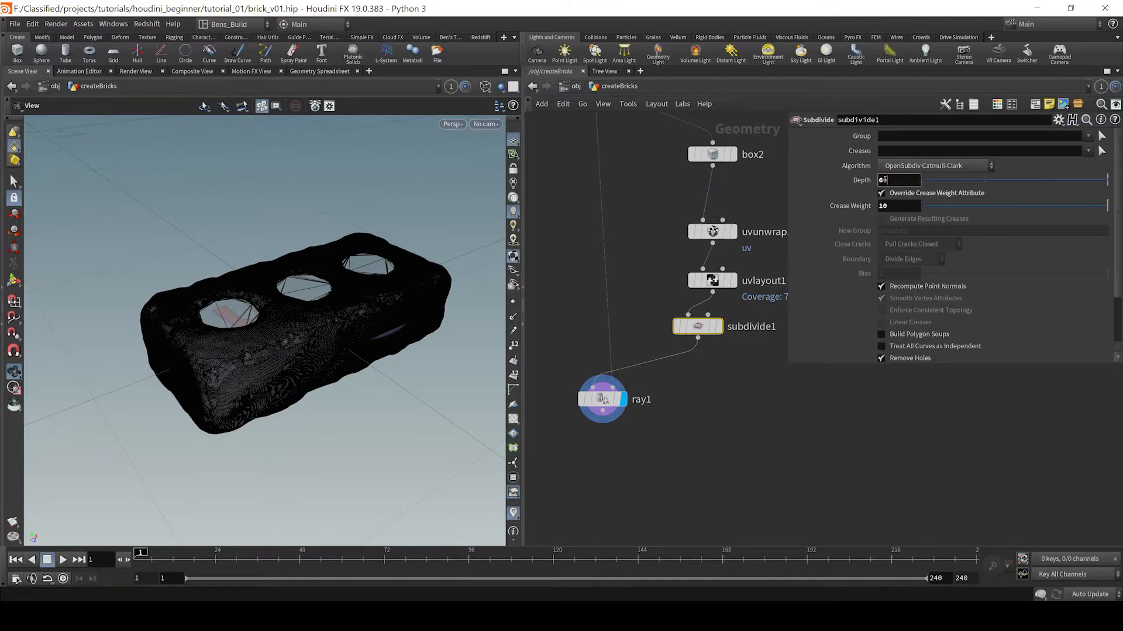
# Inspect the shaded, UV-mapped ray1 brick from a lower angle and display START_TEXTURING for comparison
pyautogui.press('w')
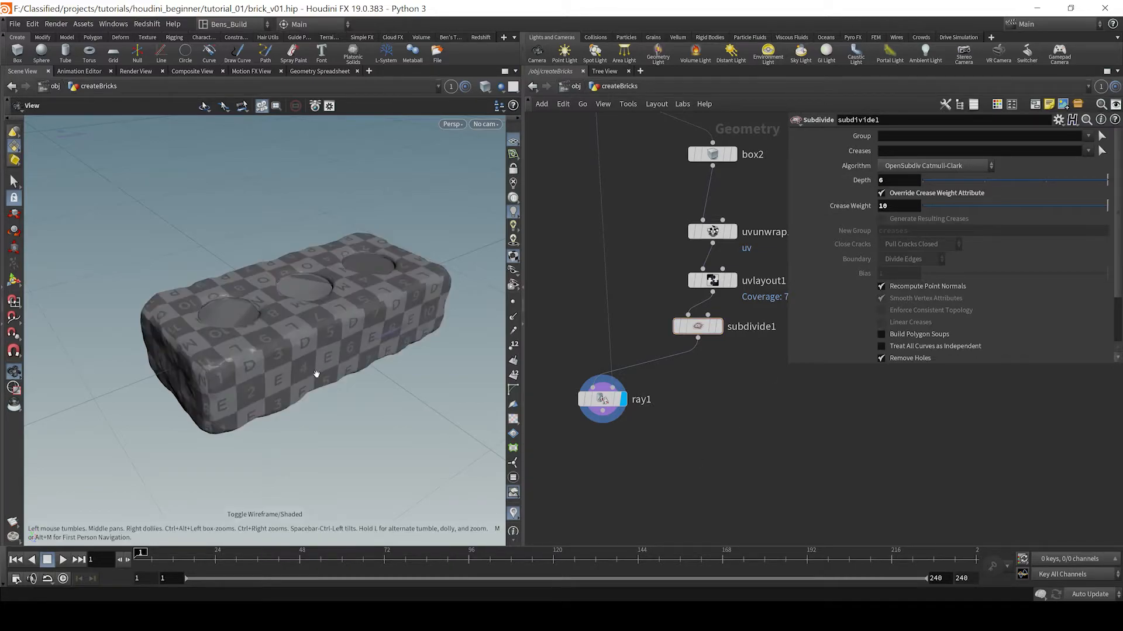
pyautogui.moveTo(292, 356); pyautogui.dragTo(285, 349)
pyautogui.scroll(1, 285, 350)
pyautogui.moveTo(612, 270); pyautogui.dragTo(640, 346, button='middle')
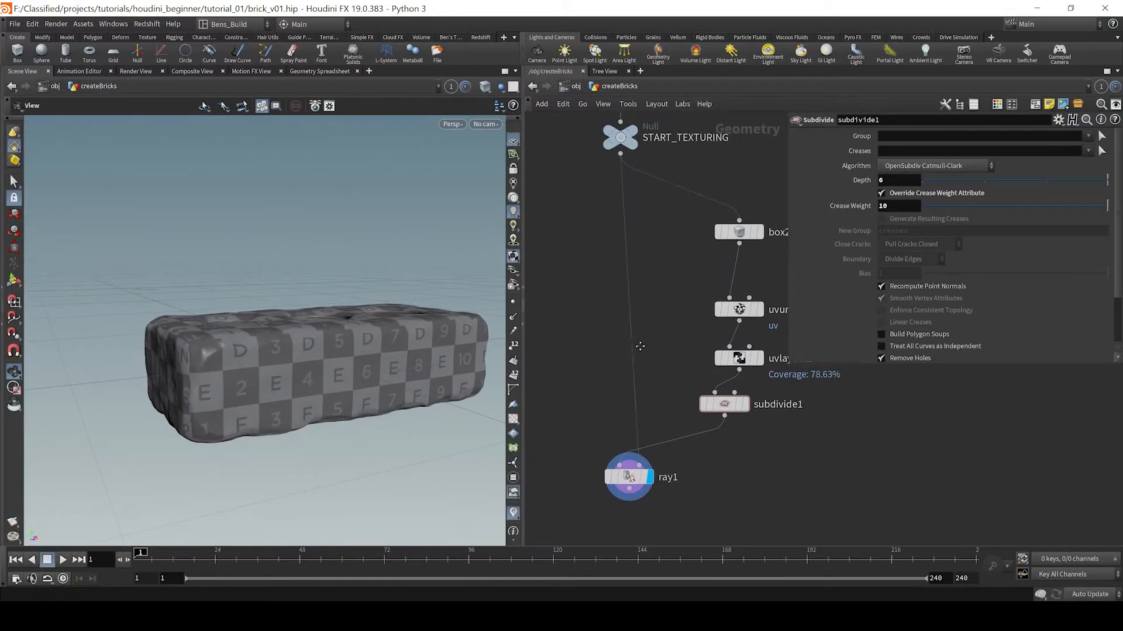
pyautogui.scroll(-2, 638, 351)
pyautogui.click(619, 195)
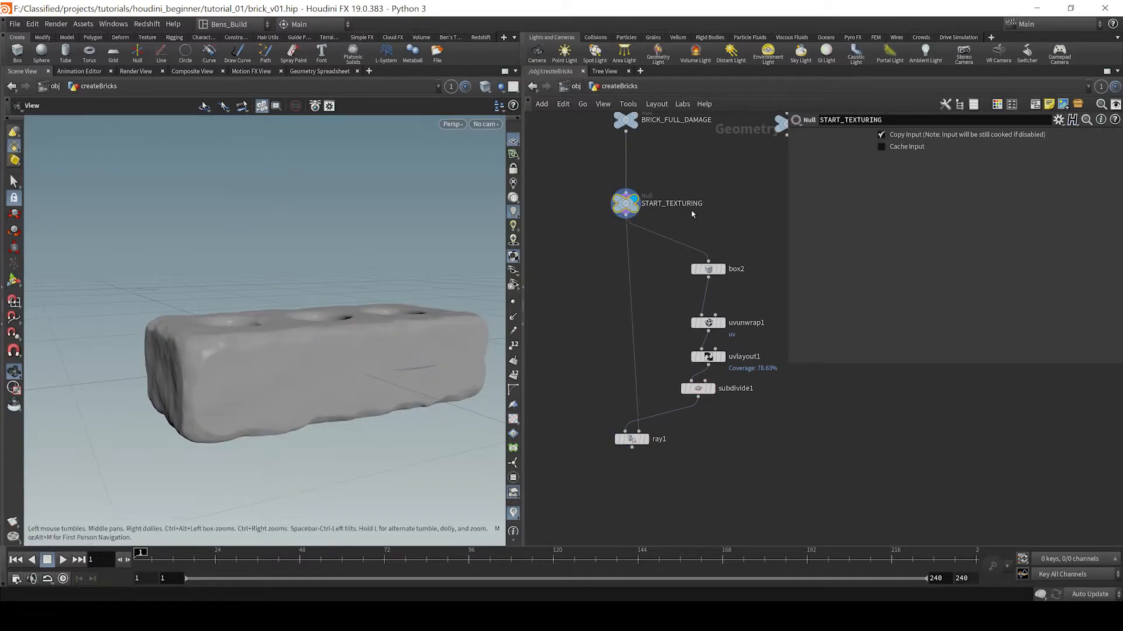
# Check the node info of START_TEXTURING, then display ray1 and inspect the UV-mapped brick from above
pyautogui.middleClick(636, 206)
pyautogui.click(632, 439)
pyautogui.moveTo(282, 340); pyautogui.dragTo(341, 310)
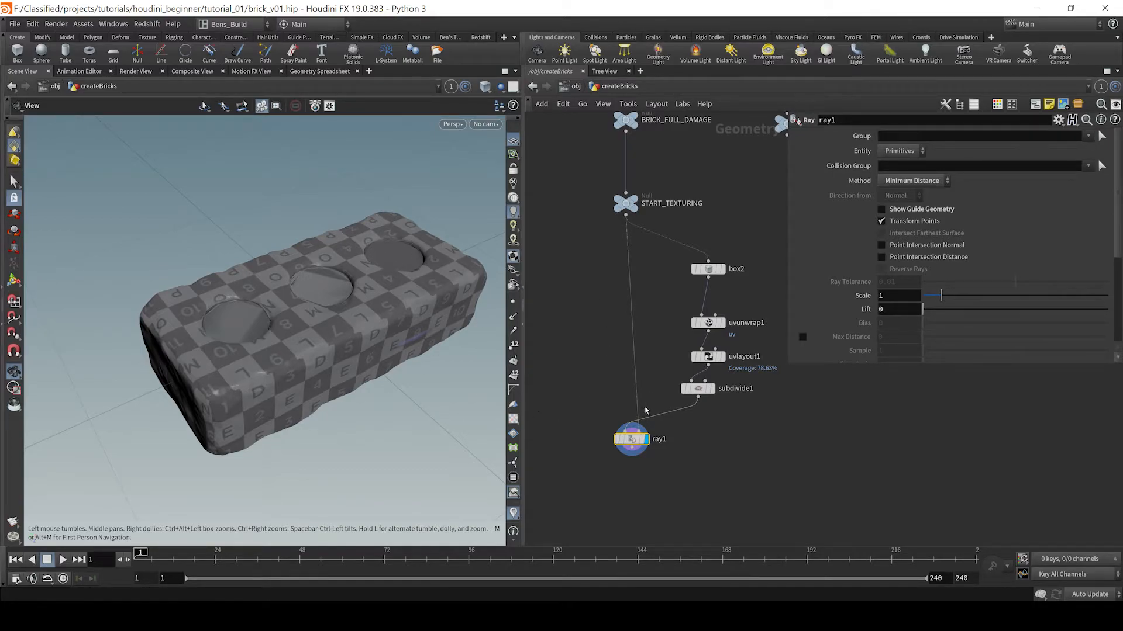
# Add an Attribute from Map node below ray1 in the network
pyautogui.moveTo(631, 439); pyautogui.dragTo(660, 428)
pyautogui.scroll(3, 722, 415)
pyautogui.press('Tab')
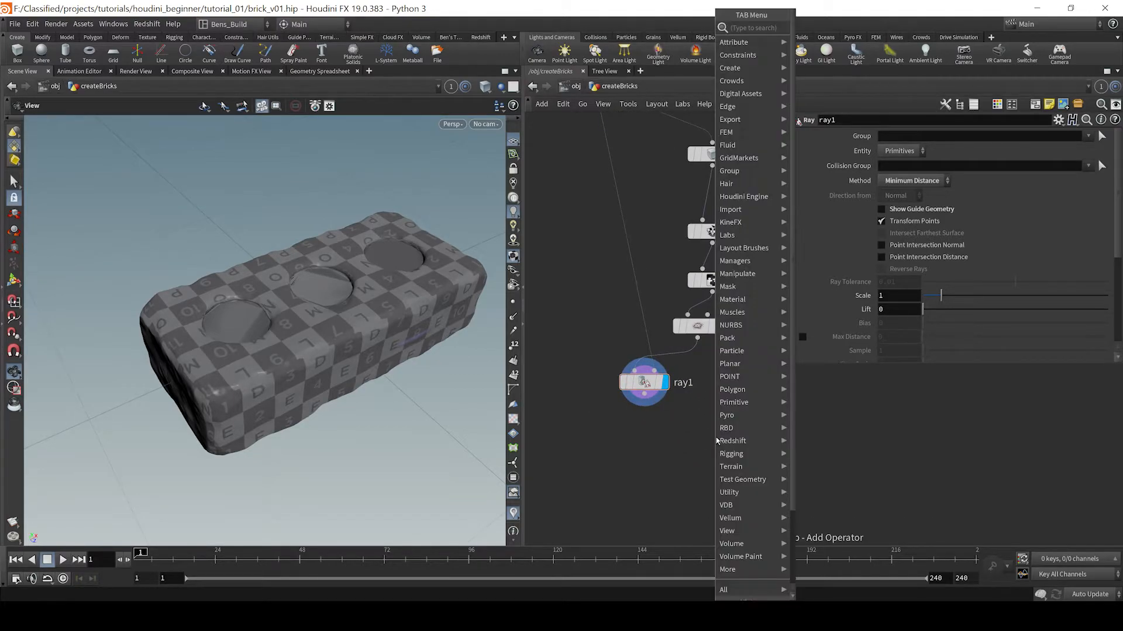
pyautogui.write('att m')
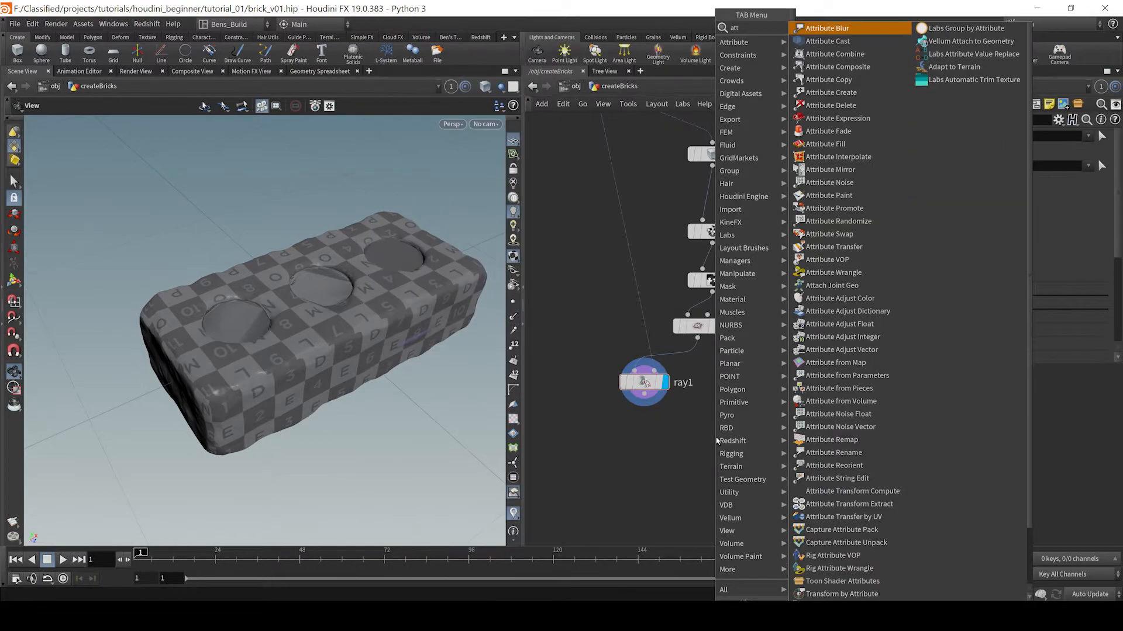
pyautogui.press('Down')
pyautogui.press('Return')
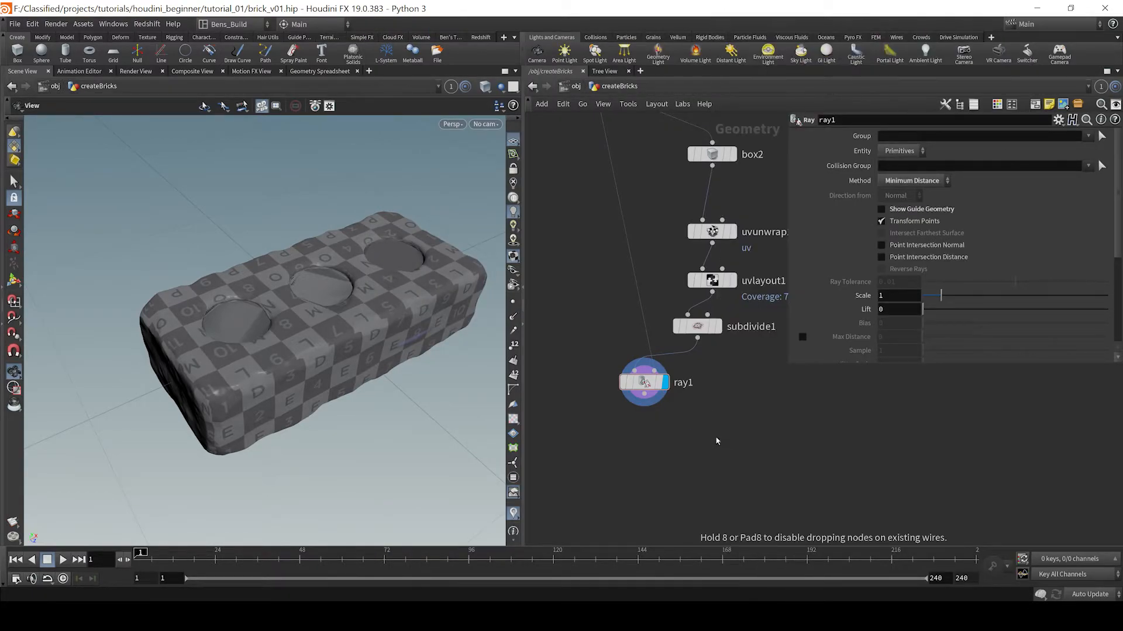
pyautogui.click(712, 439)
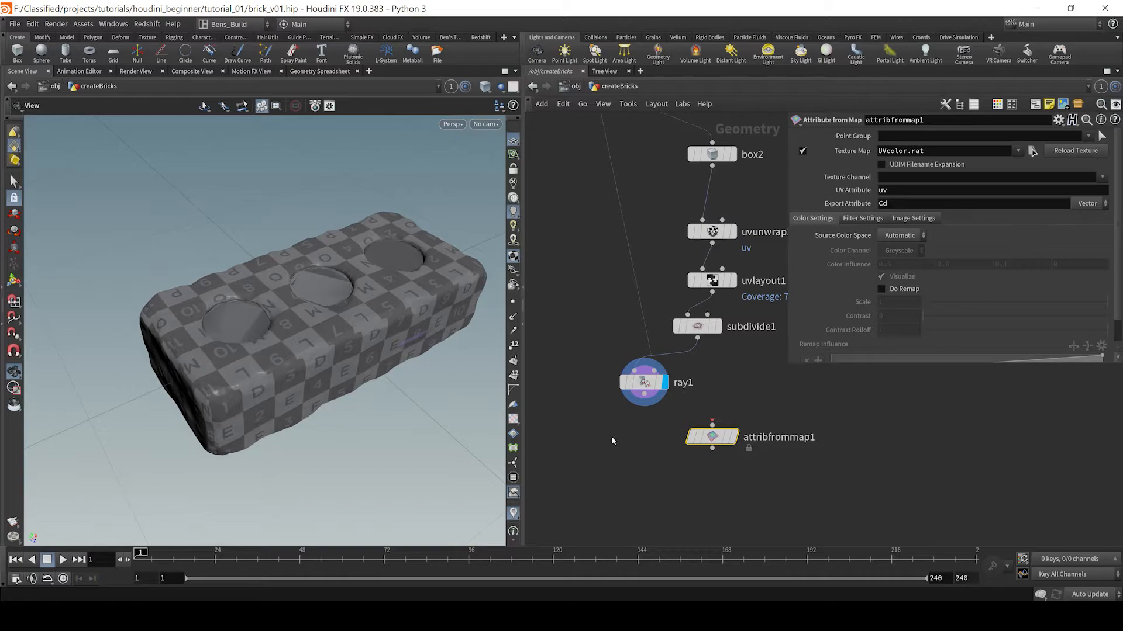
# Inspect the mesh density of ray1 up close in wireframe and in shaded view
pyautogui.click(643, 383)
pyautogui.press('w')
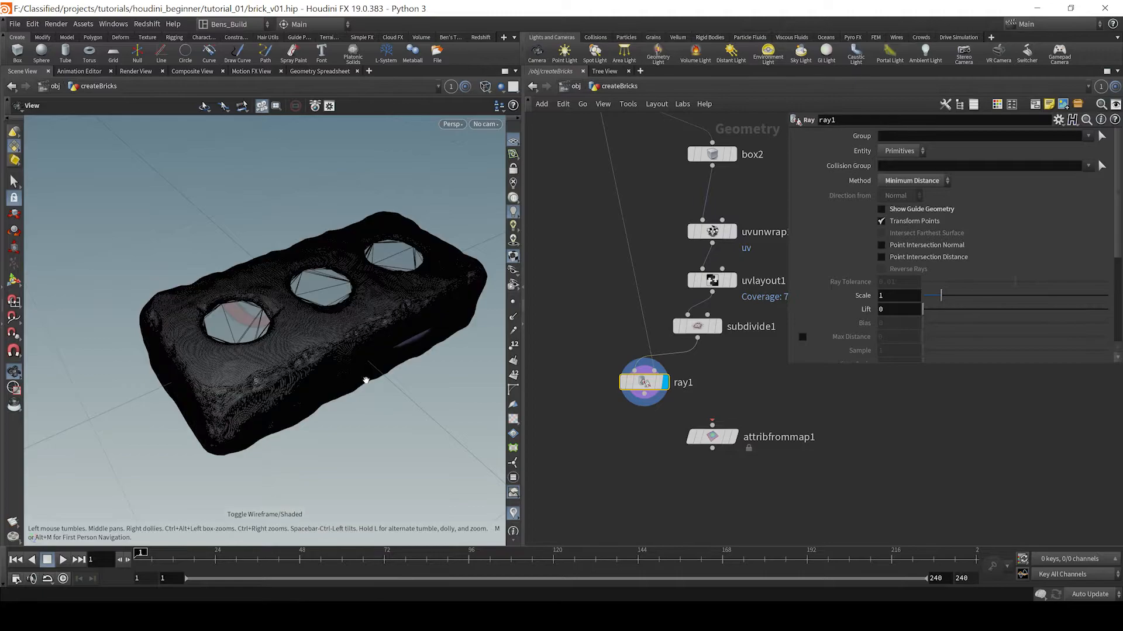
pyautogui.scroll(8, 228, 409)
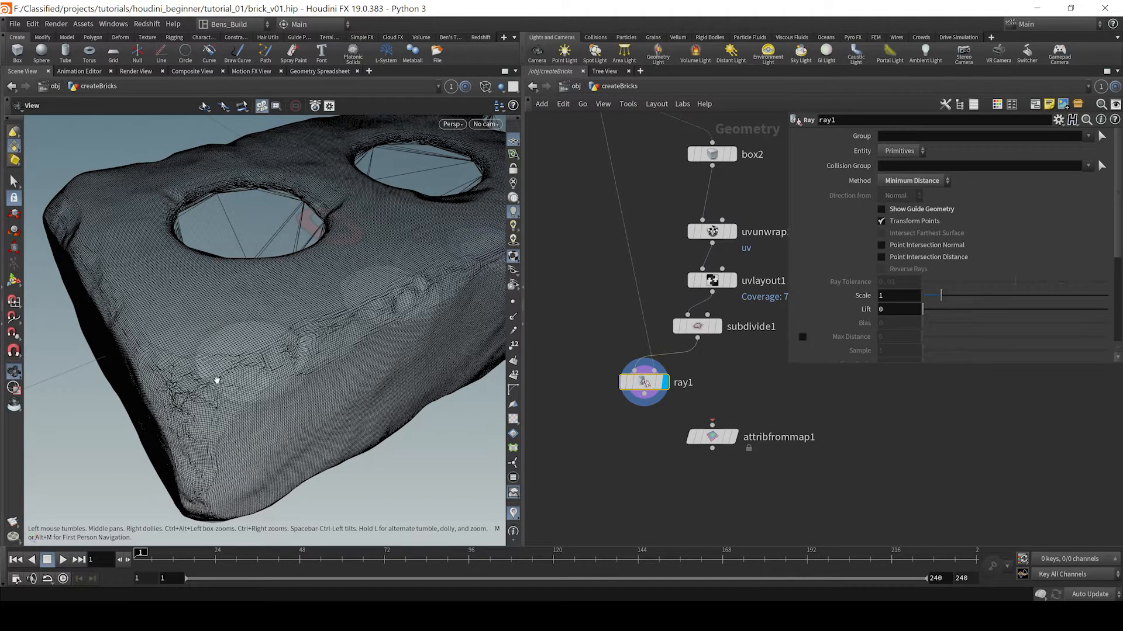
pyautogui.press('w')
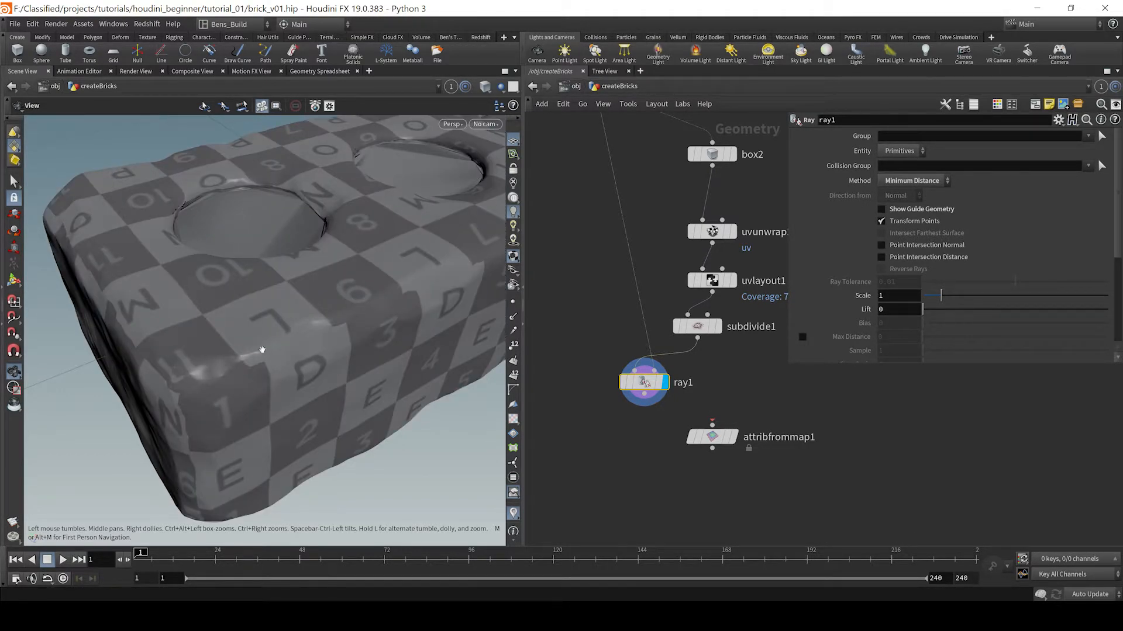
# Add a Null node beside ray1, connect START_TEXTURING to its input, and display it
pyautogui.scroll(-5, 643, 381)
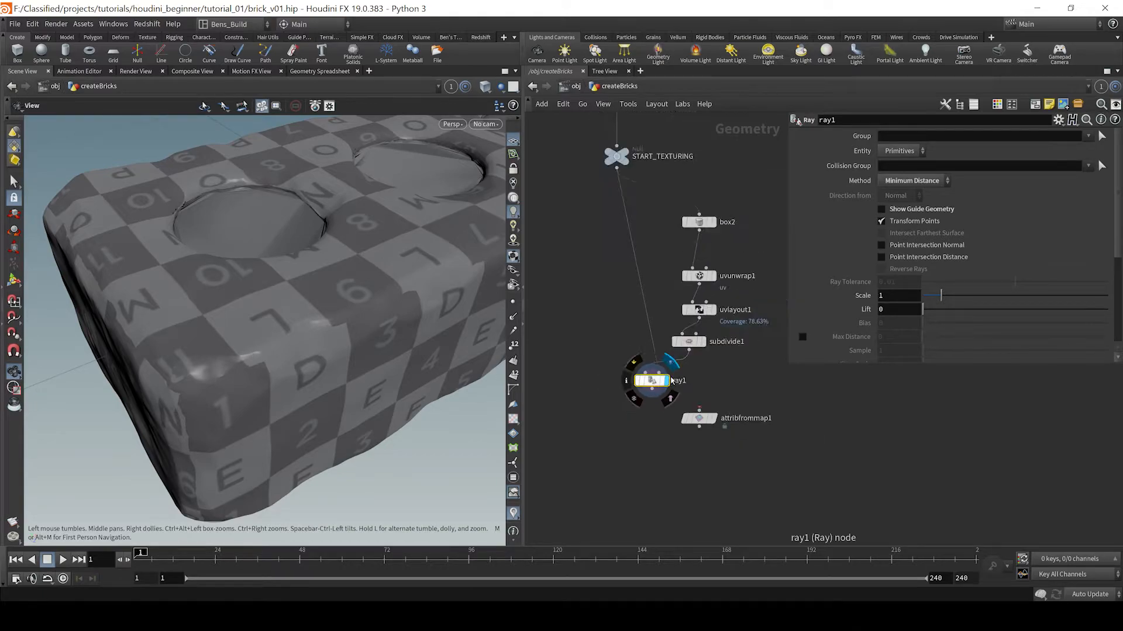
pyautogui.press('Tab')
pyautogui.write('null')
pyautogui.press('Return')
pyautogui.click(612, 392)
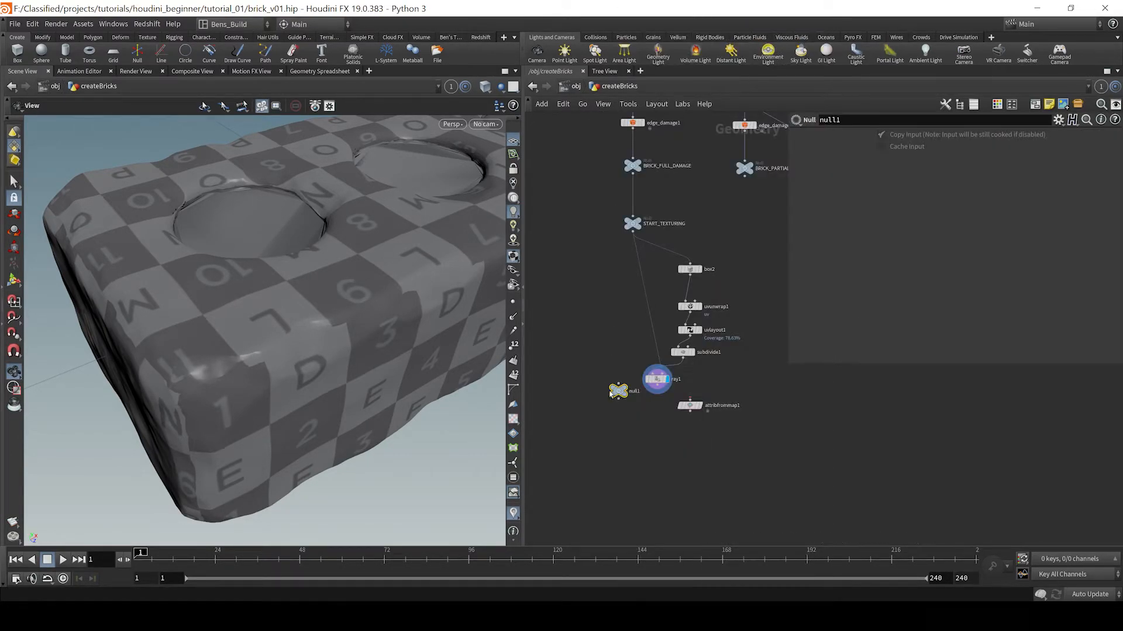
pyautogui.moveTo(619, 383); pyautogui.dragTo(631, 234)
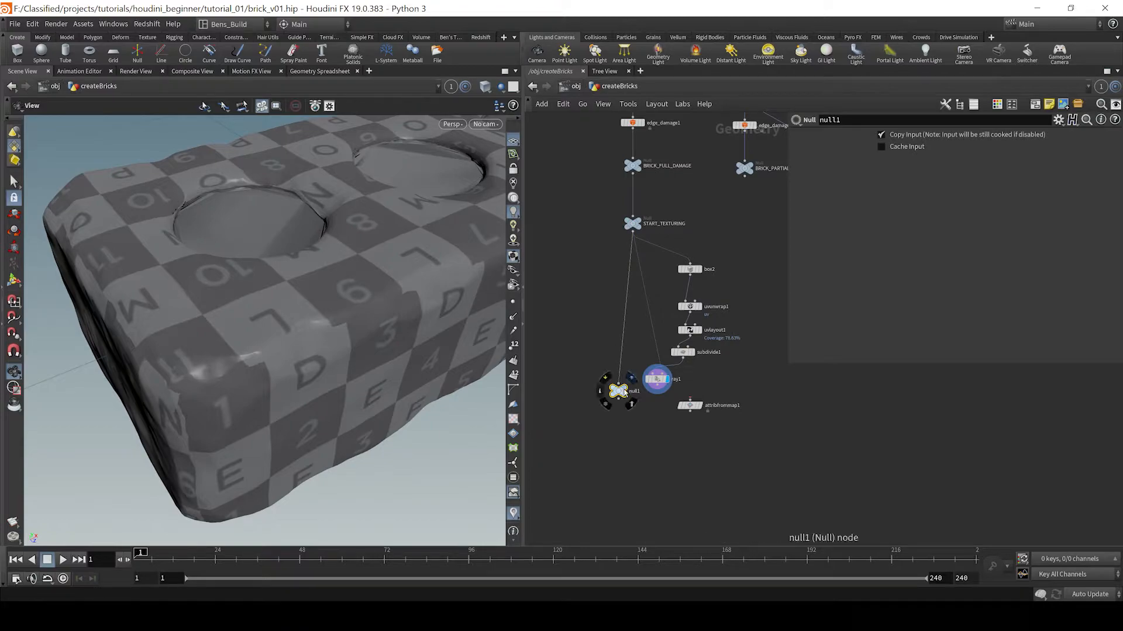
pyautogui.click(628, 390)
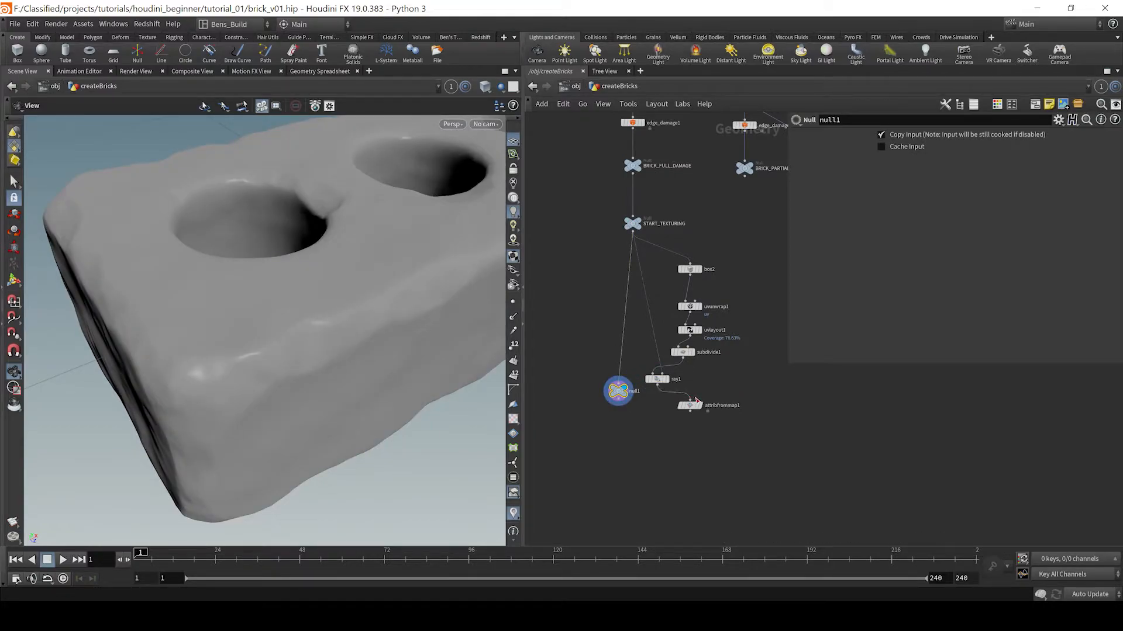
# Feed ray1 into attribfrommap1, display it, and load rough_plaster_brick_04_diff_4k.jpg from $HIP/inputs as its texture map
pyautogui.scroll(3, 699, 403)
pyautogui.click(702, 407)
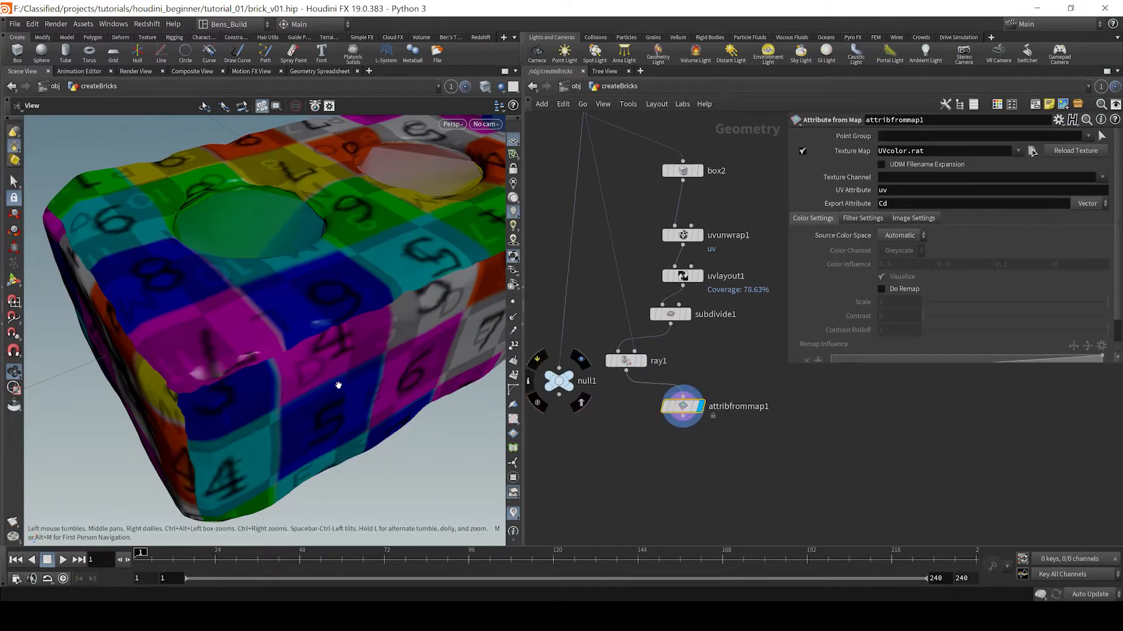
pyautogui.click(1032, 151)
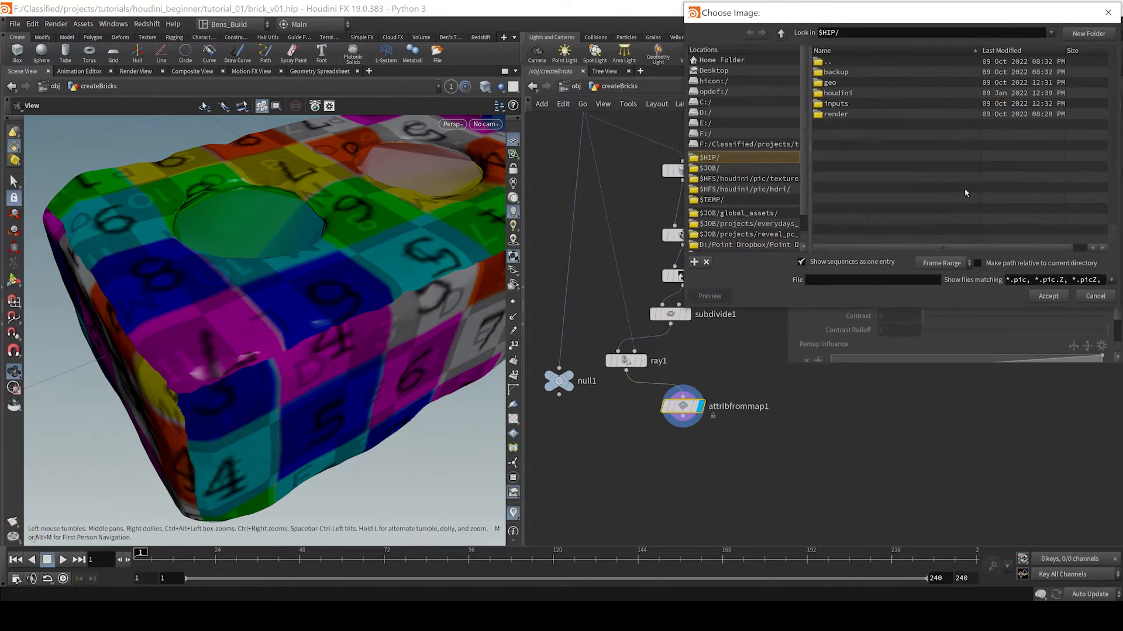
pyautogui.doubleClick(851, 104)
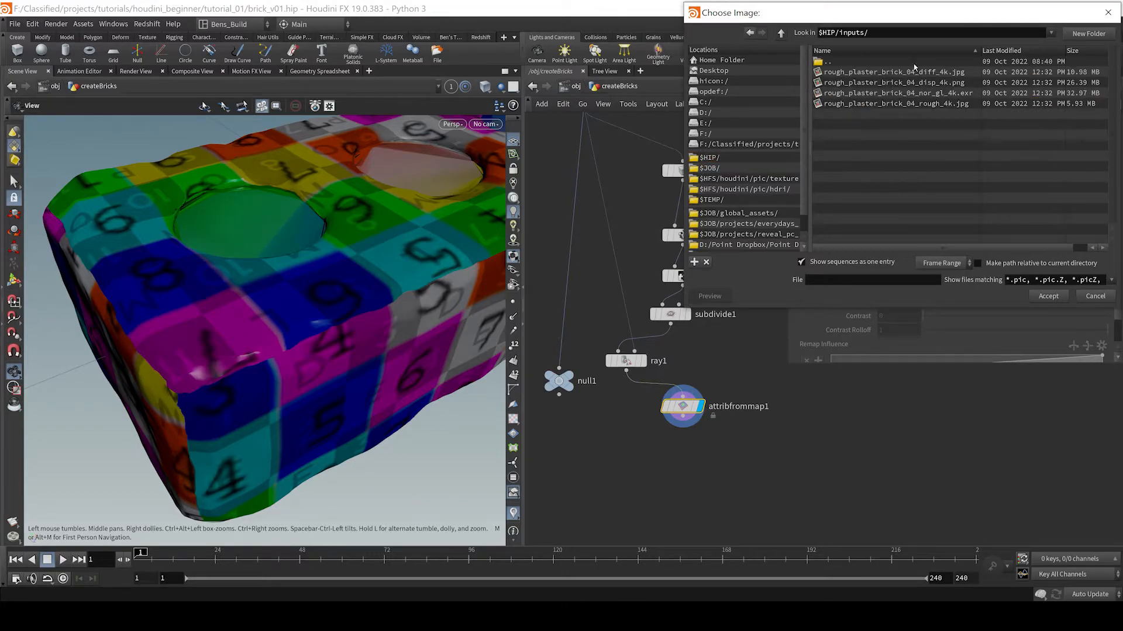
pyautogui.moveTo(922, 13); pyautogui.dragTo(858, 71)
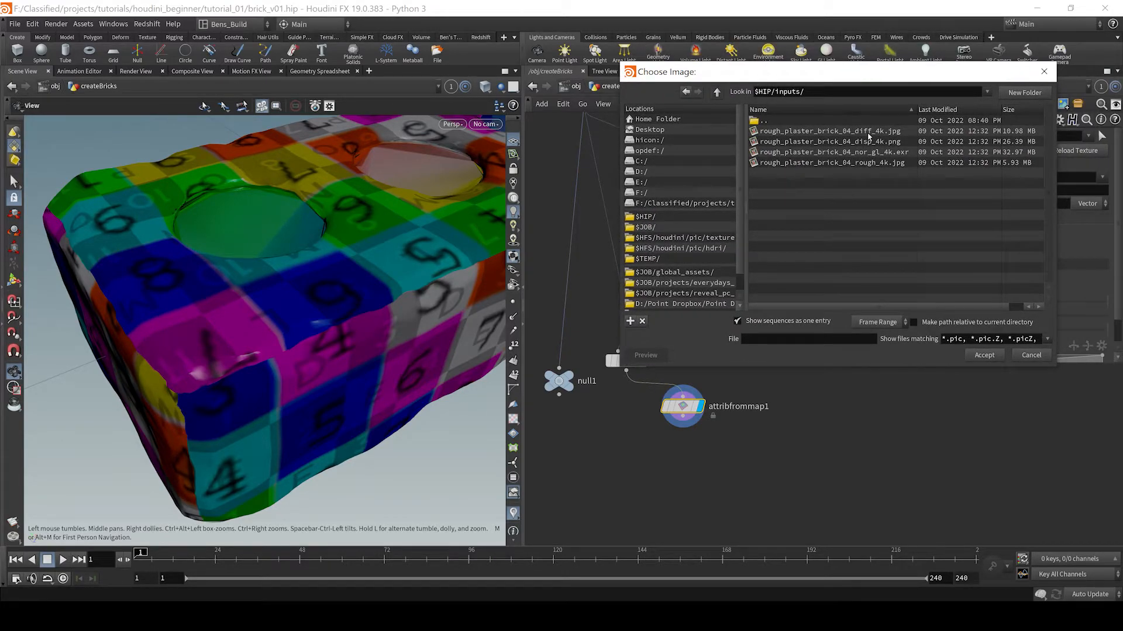
pyautogui.click(868, 132)
pyautogui.click(984, 354)
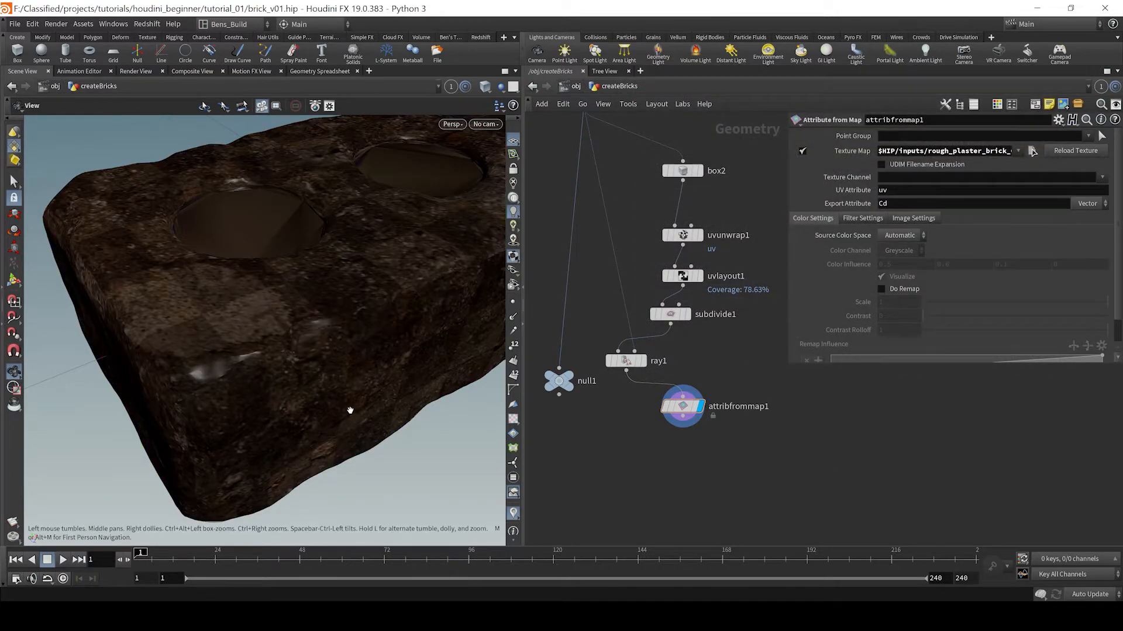
# Inspect the textured brick in wireframe and shaded view, ending with the whole brick in sight
pyautogui.press('w')
pyautogui.press('w')
pyautogui.moveTo(324, 405); pyautogui.dragTo(257, 374)
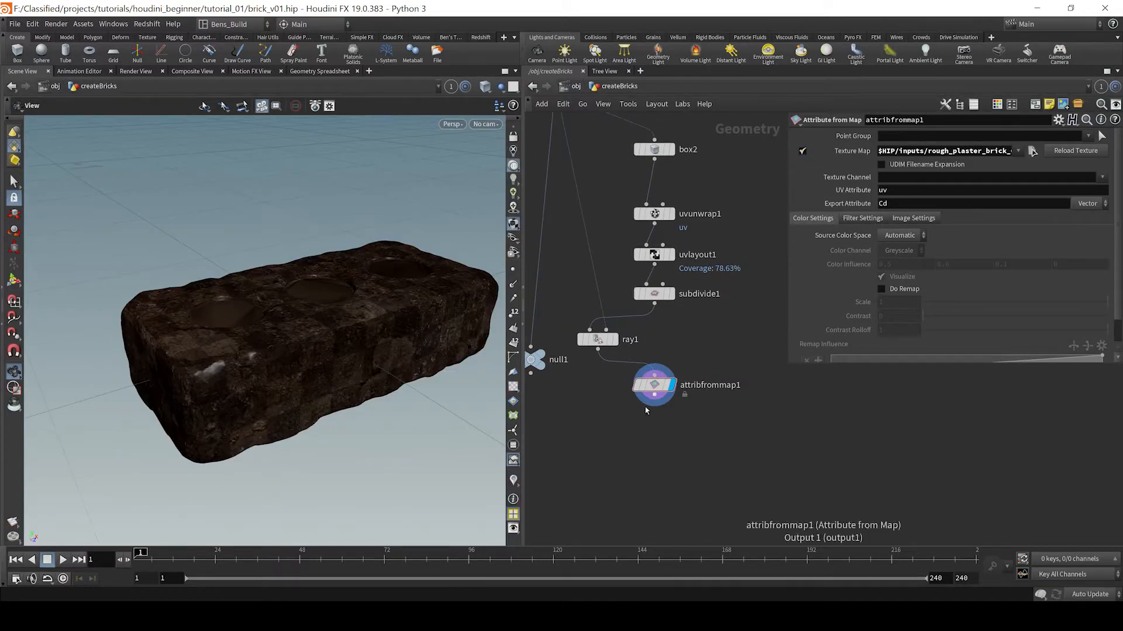
# Add a Null node after attribfrommap1 and display it
pyautogui.press('Tab')
pyautogui.write('null')
pyautogui.press('Return')
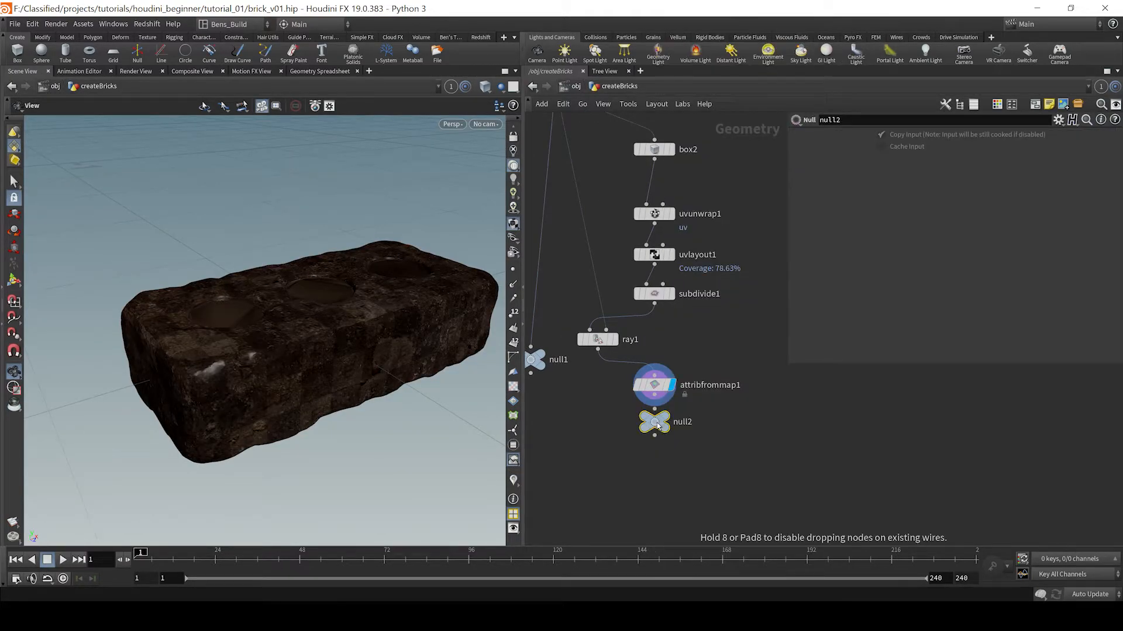
pyautogui.click(658, 426)
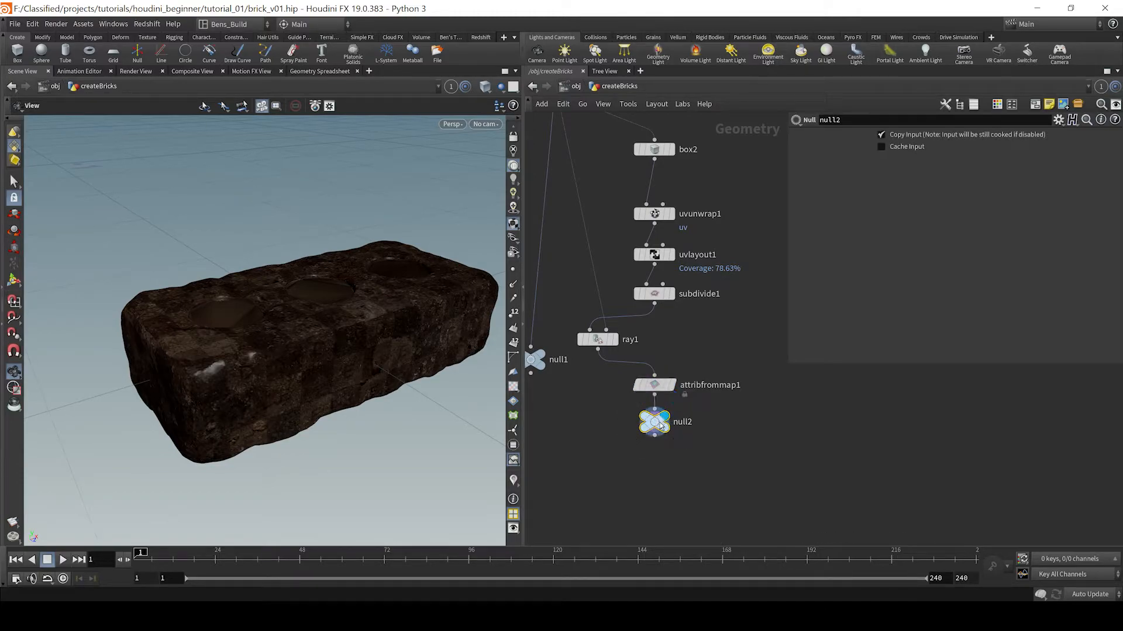
pyautogui.click(661, 400)
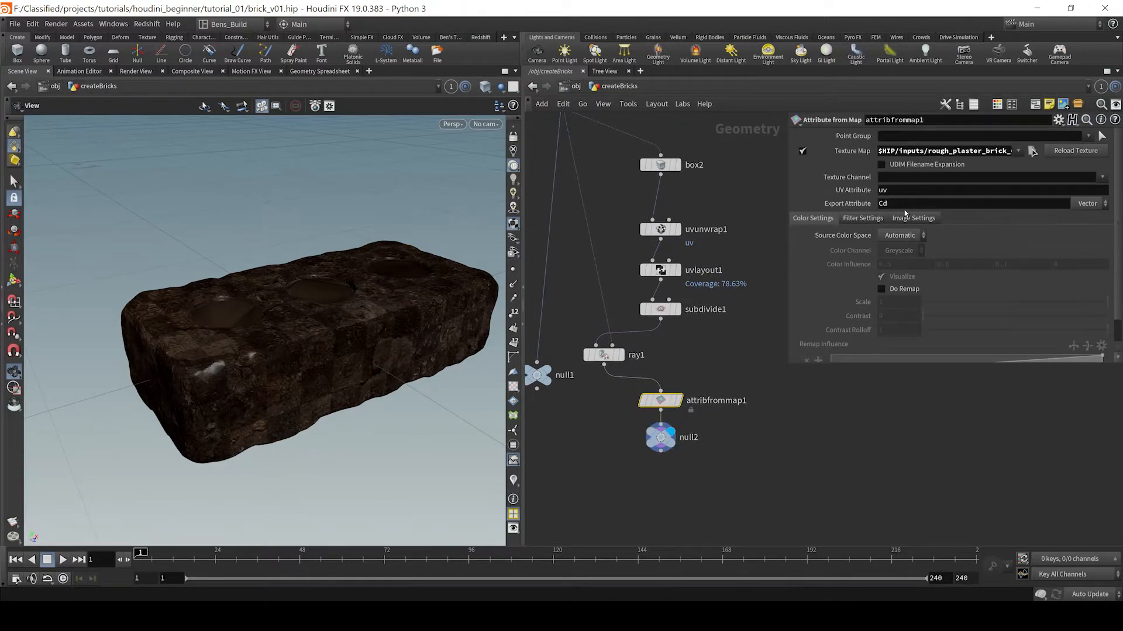
# Display null1 and add a Point Wrangle below it, with null1 connected to its first input
pyautogui.moveTo(754, 446); pyautogui.dragTo(796, 407, button='middle')
pyautogui.click(593, 332)
pyautogui.click(582, 341)
pyautogui.press('Tab')
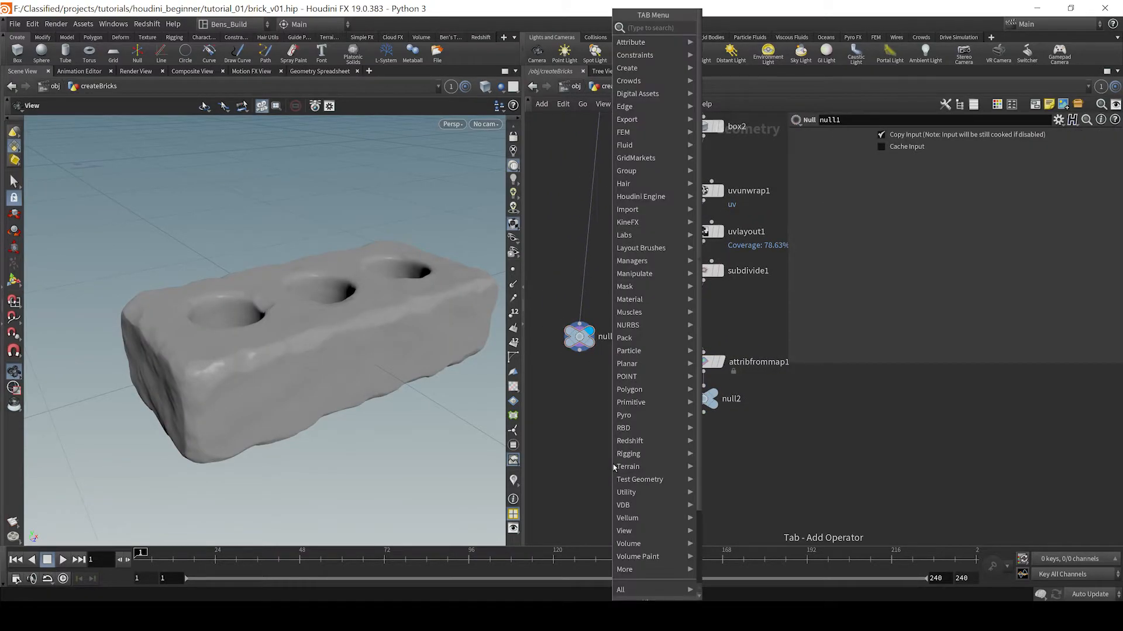
pyautogui.write('point w')
pyautogui.press('Down')
pyautogui.press('Return')
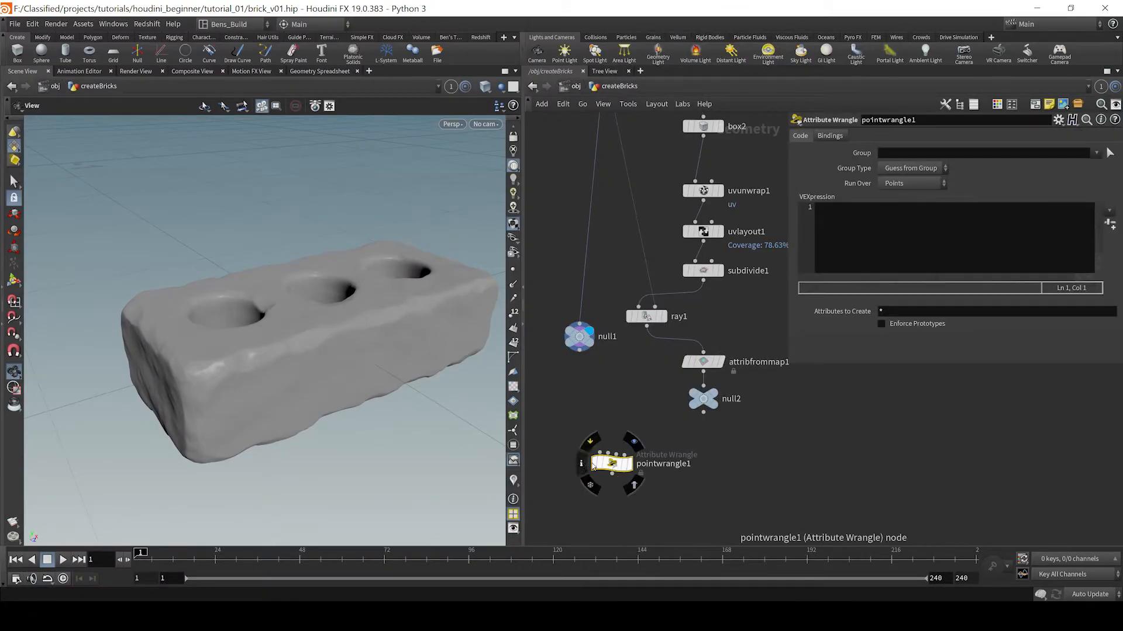
pyautogui.click(589, 445)
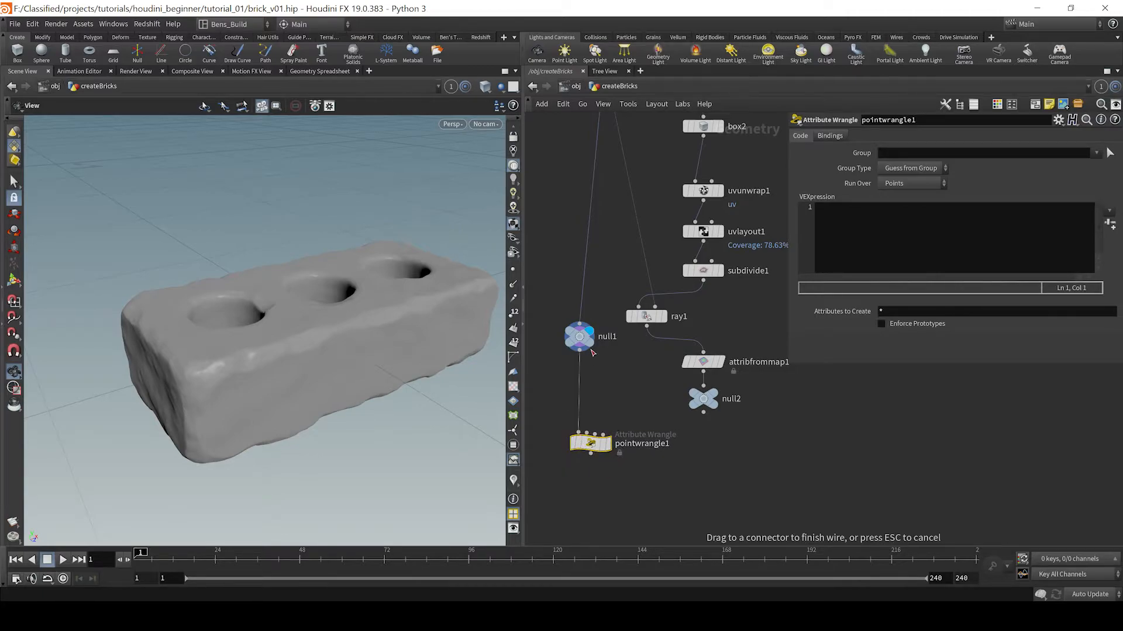
# Rename the point wrangle as tranfer_attributes
pyautogui.doubleClick(636, 449)
pyautogui.write('trans')
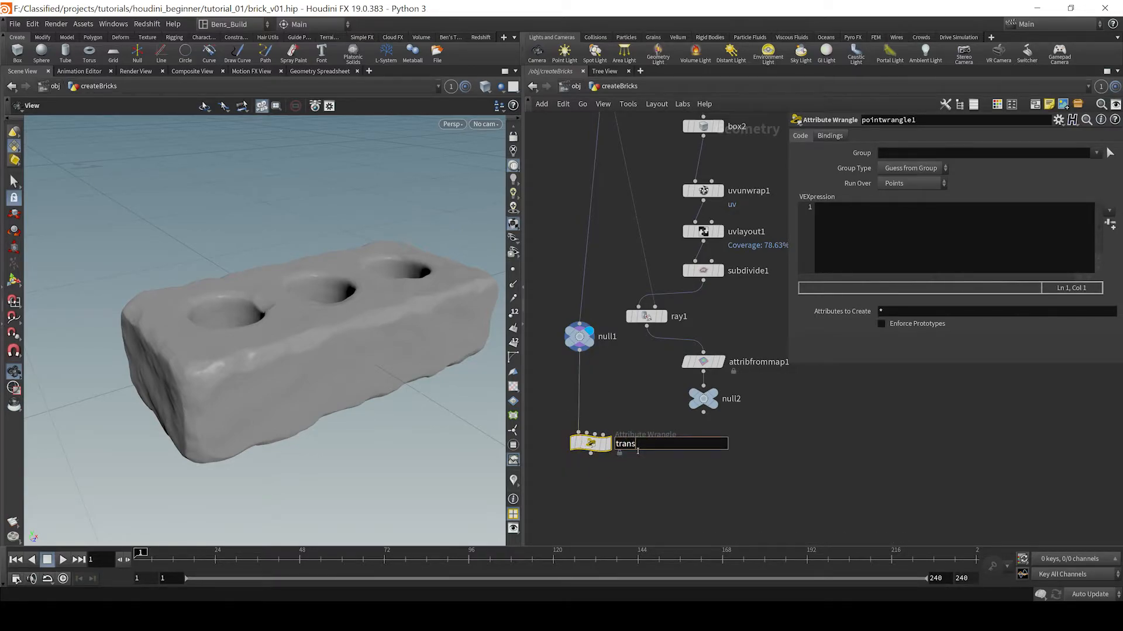
pyautogui.press('BackSpace')
pyautogui.write('fer_attribute')
pyautogui.press('Return')
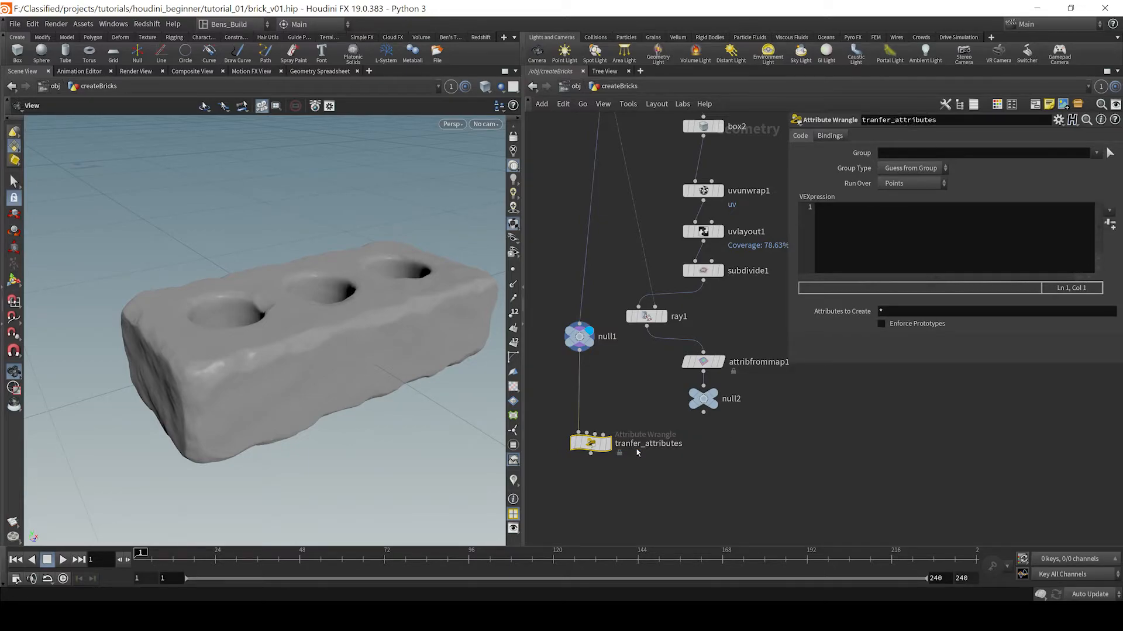
# Rename the attribfrommap1 node as diffuse
pyautogui.doubleClick(743, 359)
pyautogui.write('Cd')
pyautogui.press('Return')
pyautogui.doubleClick(736, 362)
pyautogui.write('diffuse')
pyautogui.press('Return')
# Connect null2 to the second input of tranfer_attributes and display the wrangle
pyautogui.moveTo(702, 413); pyautogui.dragTo(608, 437)
pyautogui.click(608, 443)
pyautogui.click(905, 249)
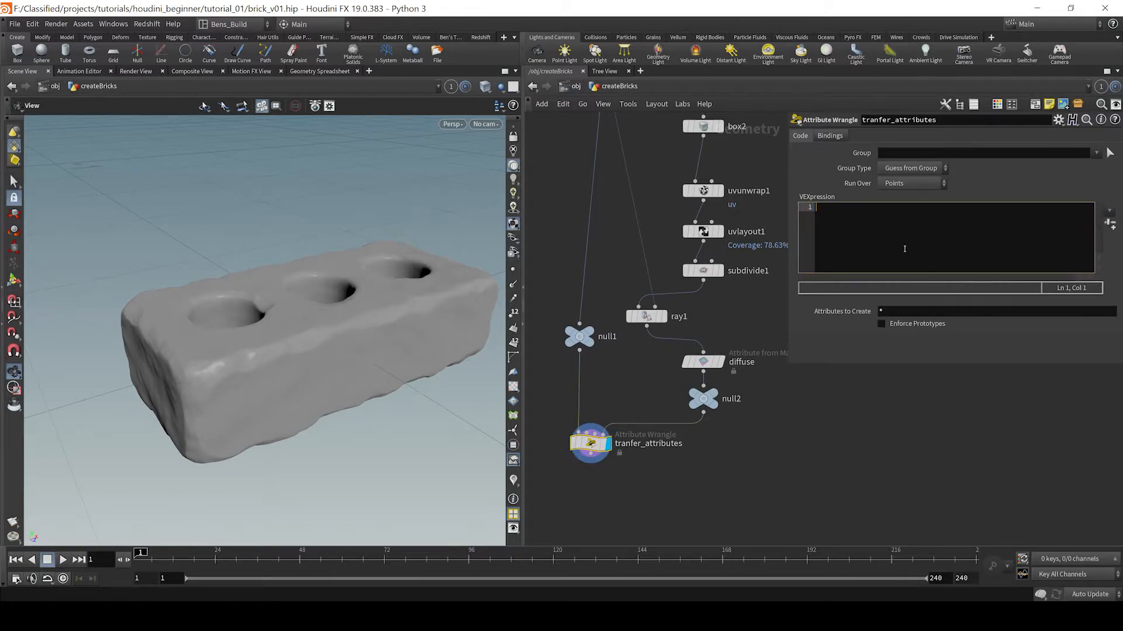
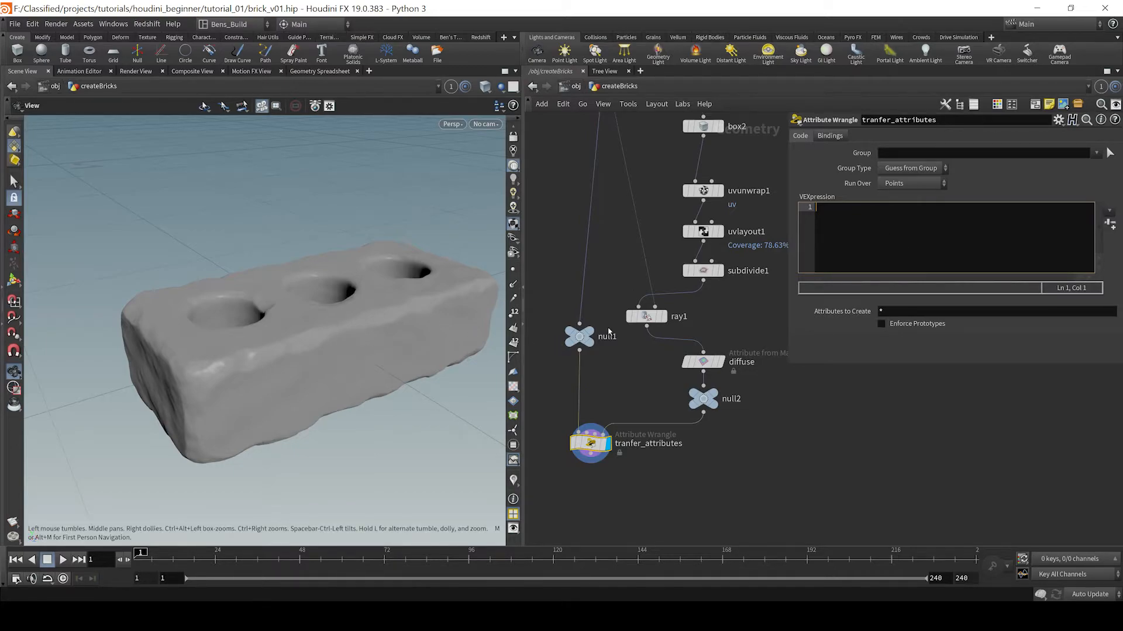
pyautogui.write('w')
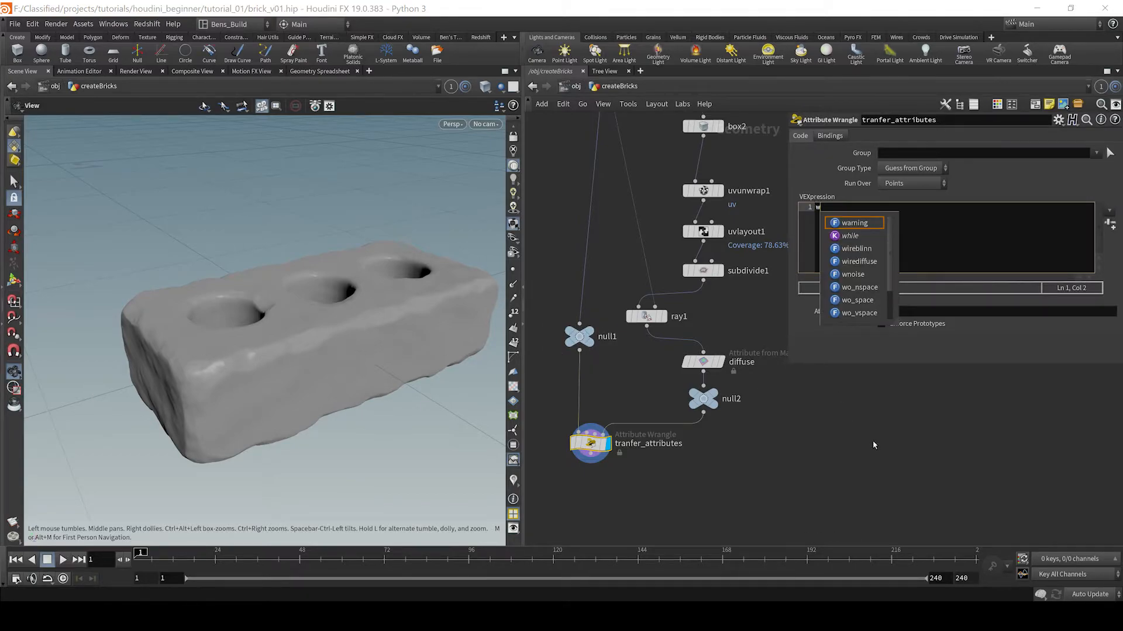
pyautogui.press('BackSpace')
# Examine the wrangle's brick mesh up close in wireframe and with points shown, and compare it with the textured null2 mesh
pyautogui.moveTo(273, 341); pyautogui.dragTo(338, 253, button='right')
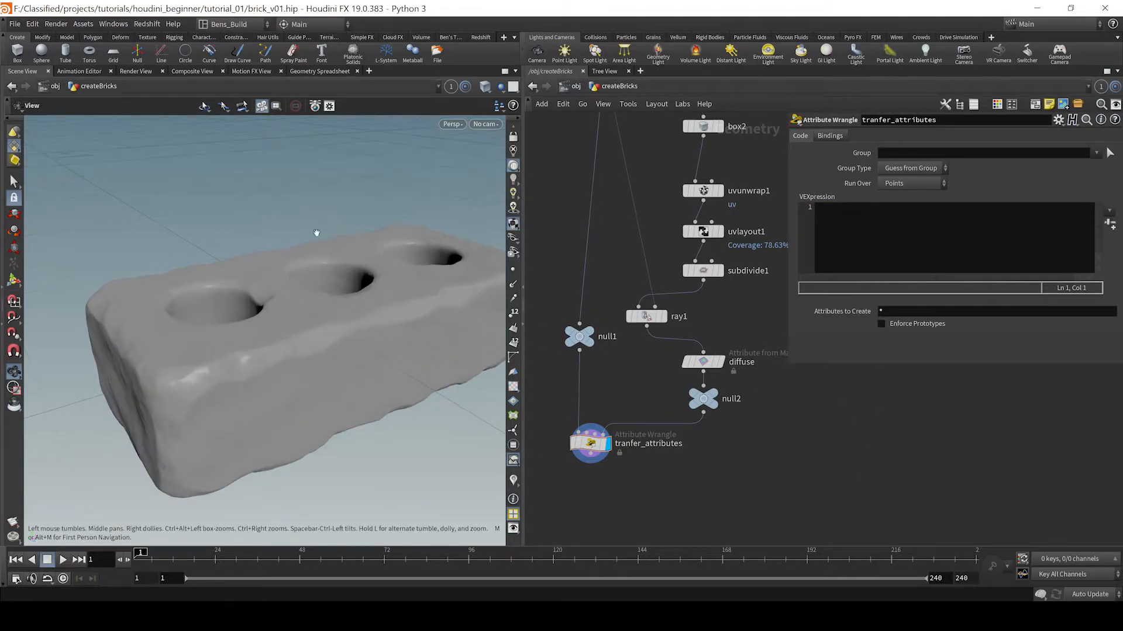
pyautogui.press('d')
pyautogui.click(457, 236)
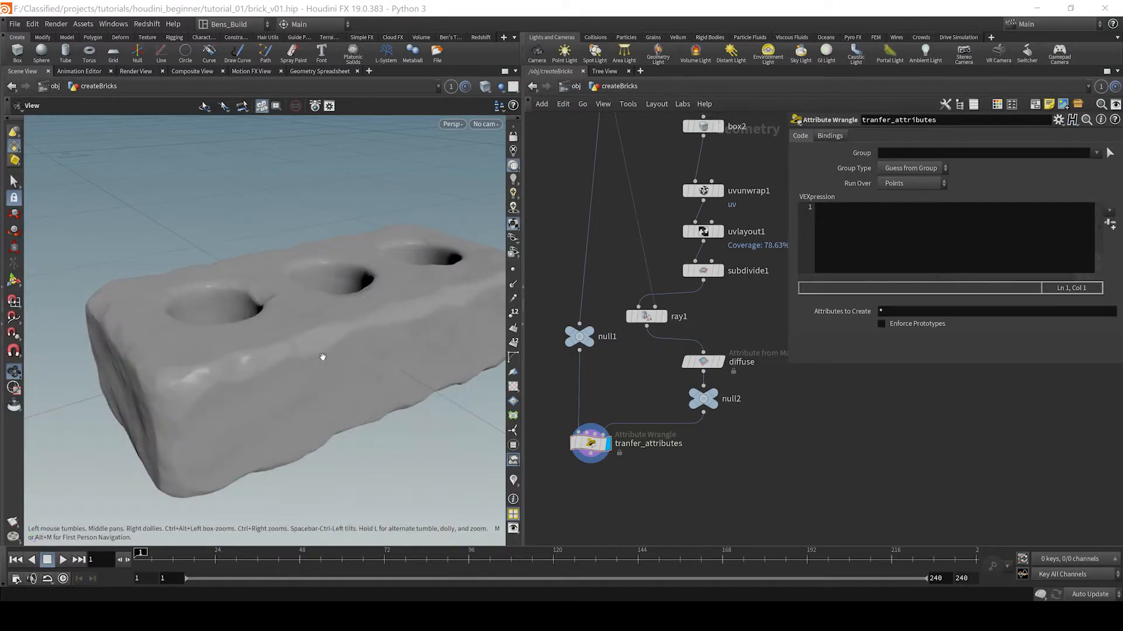
pyautogui.hotkey('shift', 'w')
pyautogui.moveTo(248, 390)
pyautogui.keyDown('alt'); pyautogui.mouseDown(button='right')
pyautogui.moveTo(226, 394)
pyautogui.moveTo(213, 373)
pyautogui.moveTo(226, 355)
pyautogui.mouseUp(button='right'); pyautogui.keyUp('alt')
pyautogui.click(513, 269)
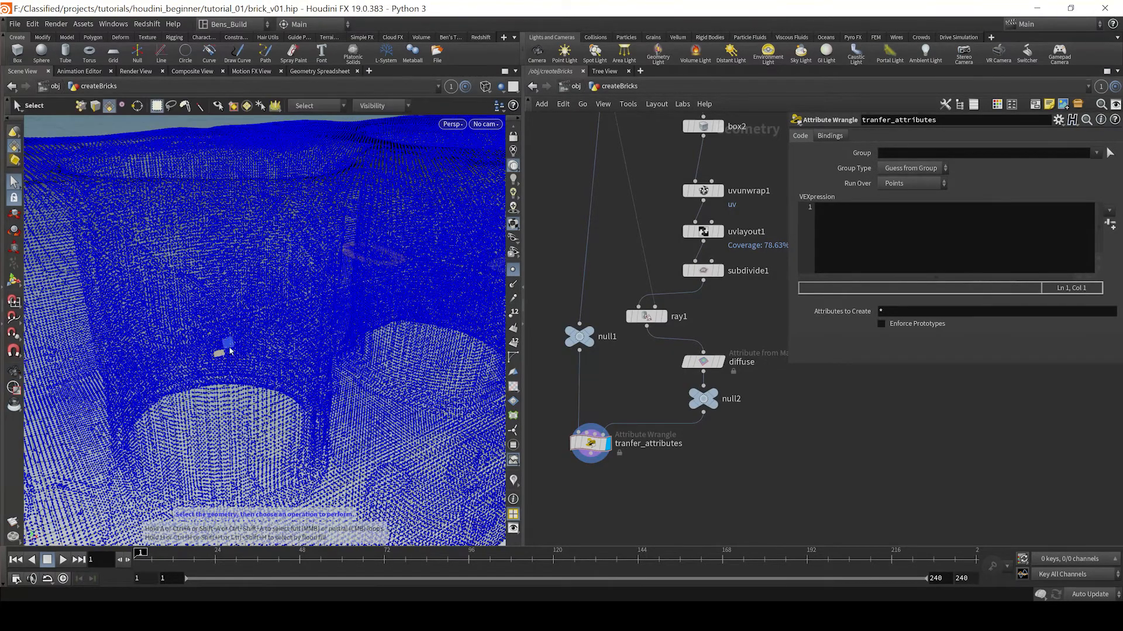
pyautogui.press('s')
pyautogui.click(517, 272)
pyautogui.scroll(2, 241, 360)
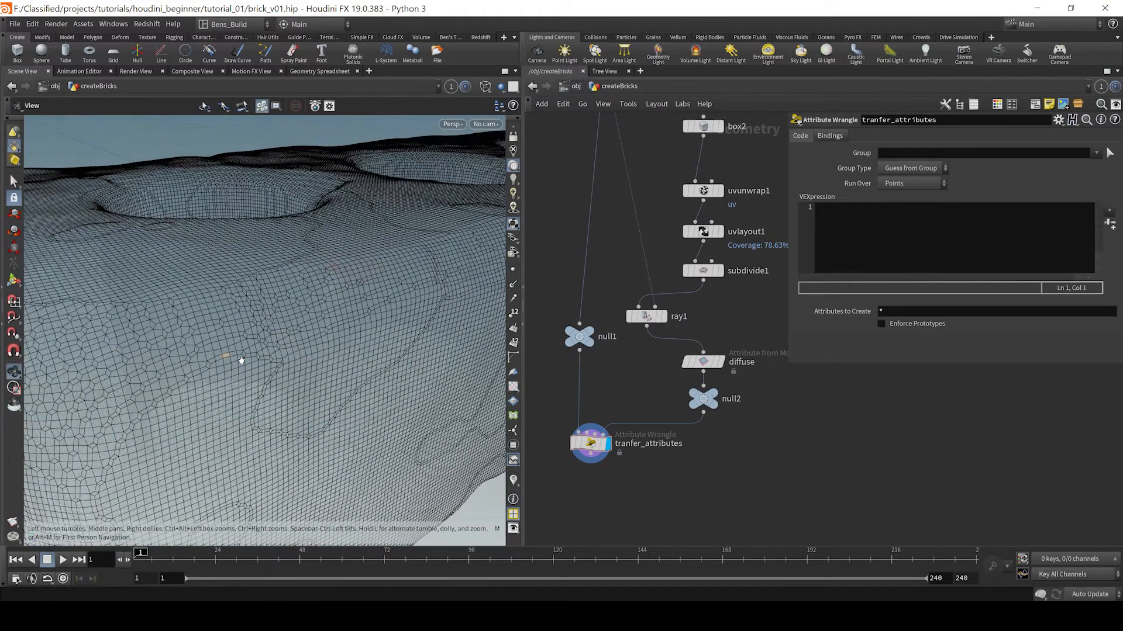
pyautogui.click(713, 391)
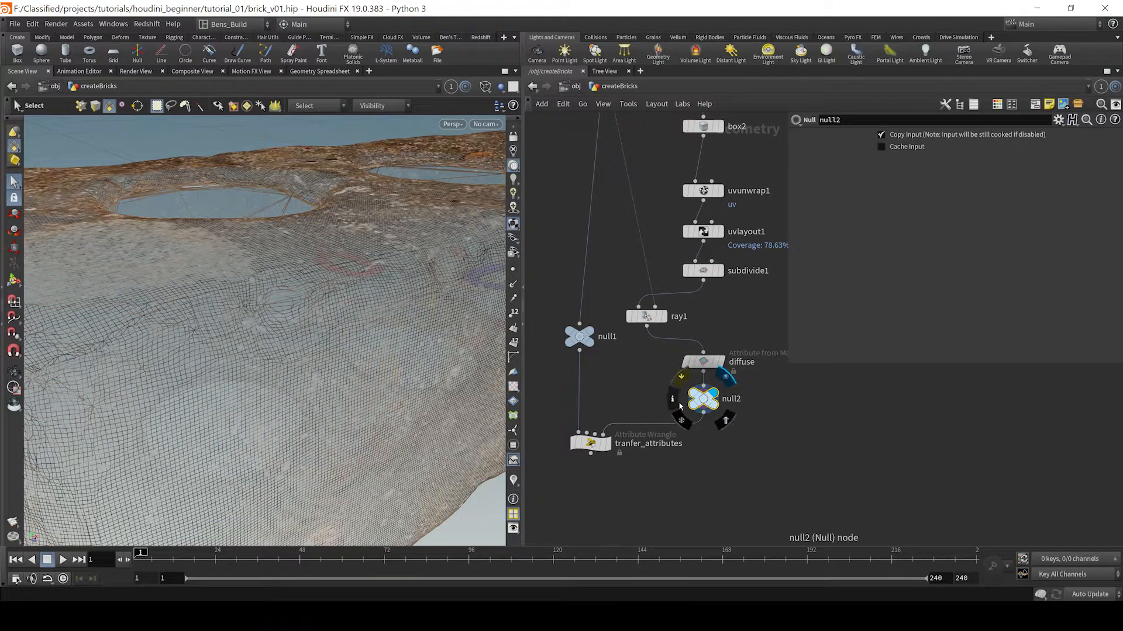
pyautogui.press('w')
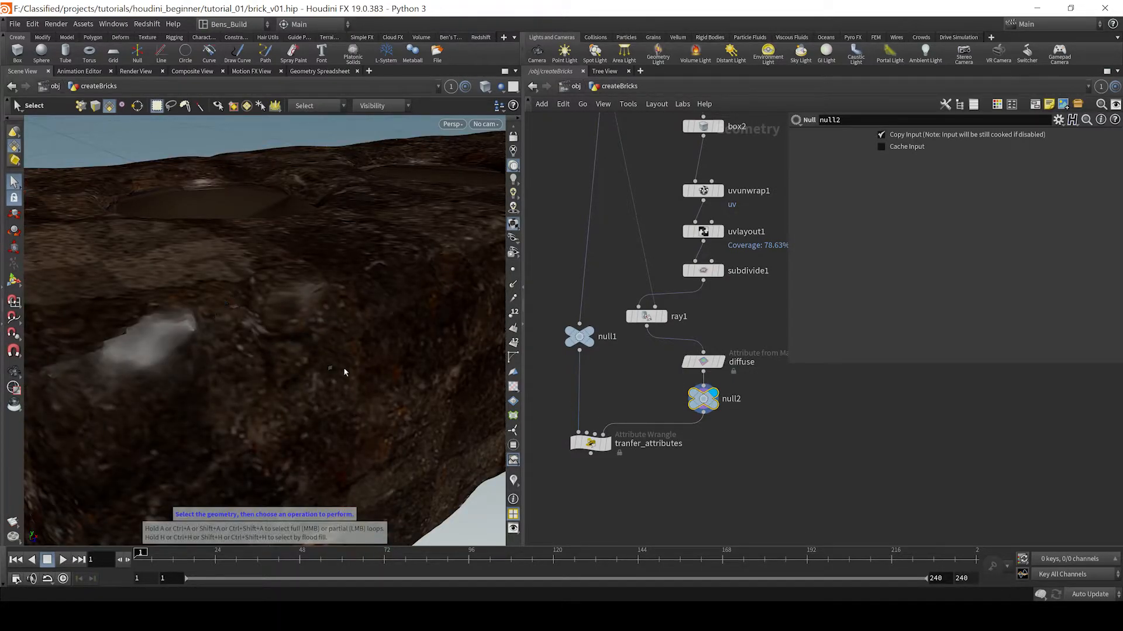
# Set the subdivide1 depth to 7 and turn off the wireframe overlay in the viewport
pyautogui.click(703, 270)
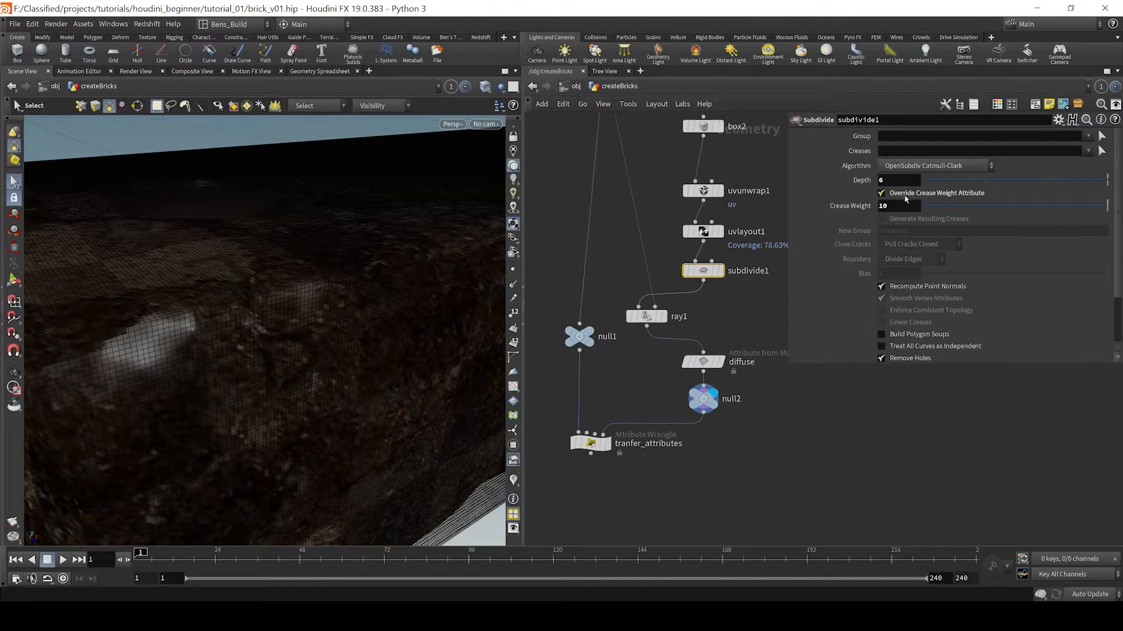
pyautogui.write('7')
pyautogui.press('Return')
pyautogui.hotkey('shift', 'w')
# Examine the denser textured brick from several angles, checking the texture detail on its corner and sides
pyautogui.hotkey('shift', 'h')
pyautogui.hotkey('shift', 'h')
pyautogui.keyDown('alt'); pyautogui.moveTo(301, 379); pyautogui.dragTo(394, 325); pyautogui.keyUp('alt')
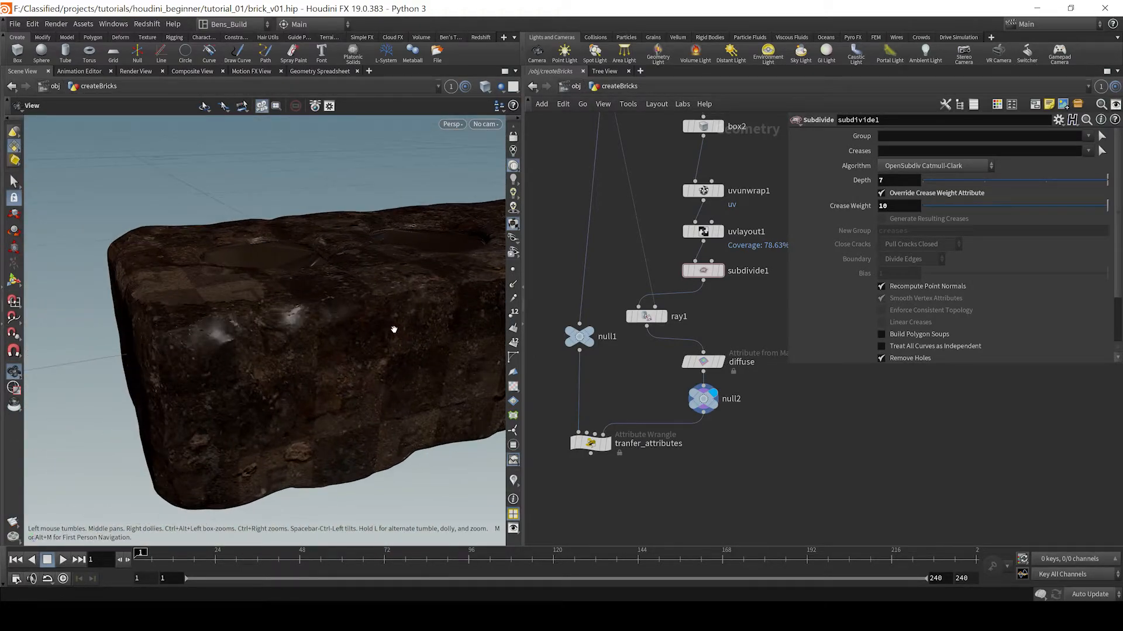
pyautogui.press('s')
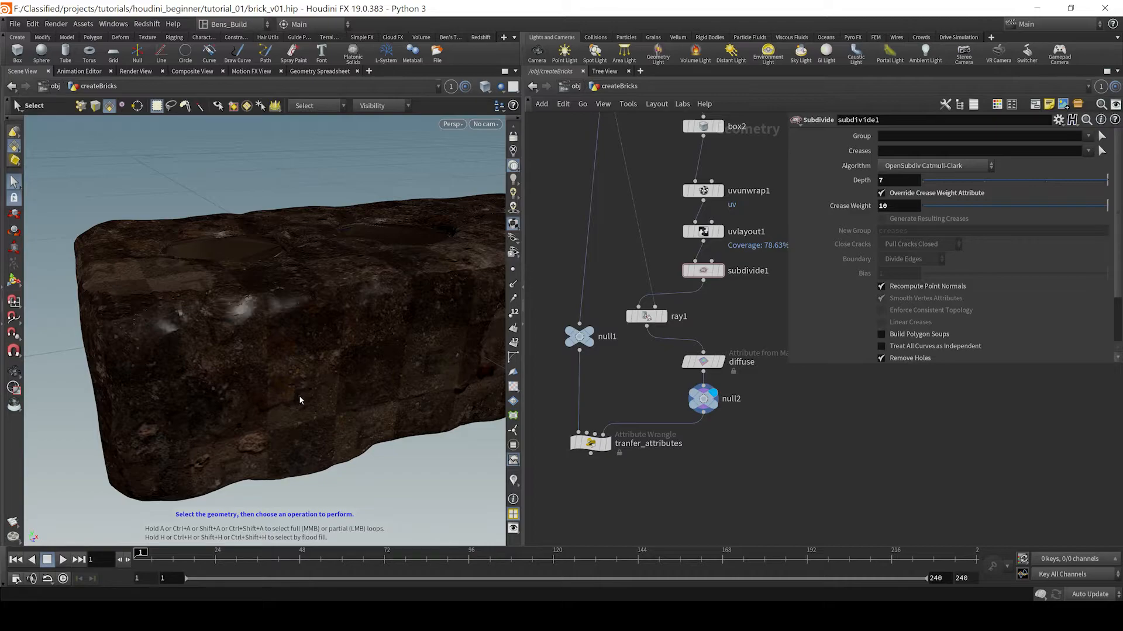
pyautogui.press('Escape')
pyautogui.moveTo(300, 308)
pyautogui.mouseDown()
pyautogui.moveTo(305, 333)
pyautogui.moveTo(288, 394)
pyautogui.moveTo(276, 353)
pyautogui.moveTo(266, 359)
pyautogui.moveTo(300, 318)
pyautogui.mouseUp()
pyautogui.press('s')
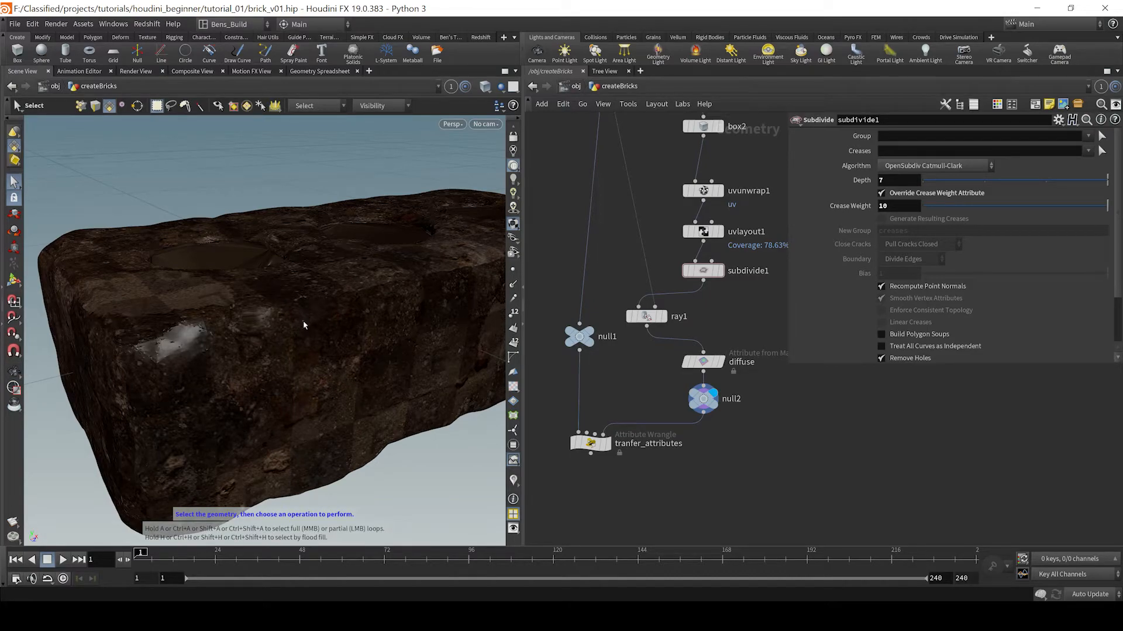
# Display the tranfer_attributes wrangle and declare "int prim;" and "vector uvw;" in its VEX code
pyautogui.click(608, 444)
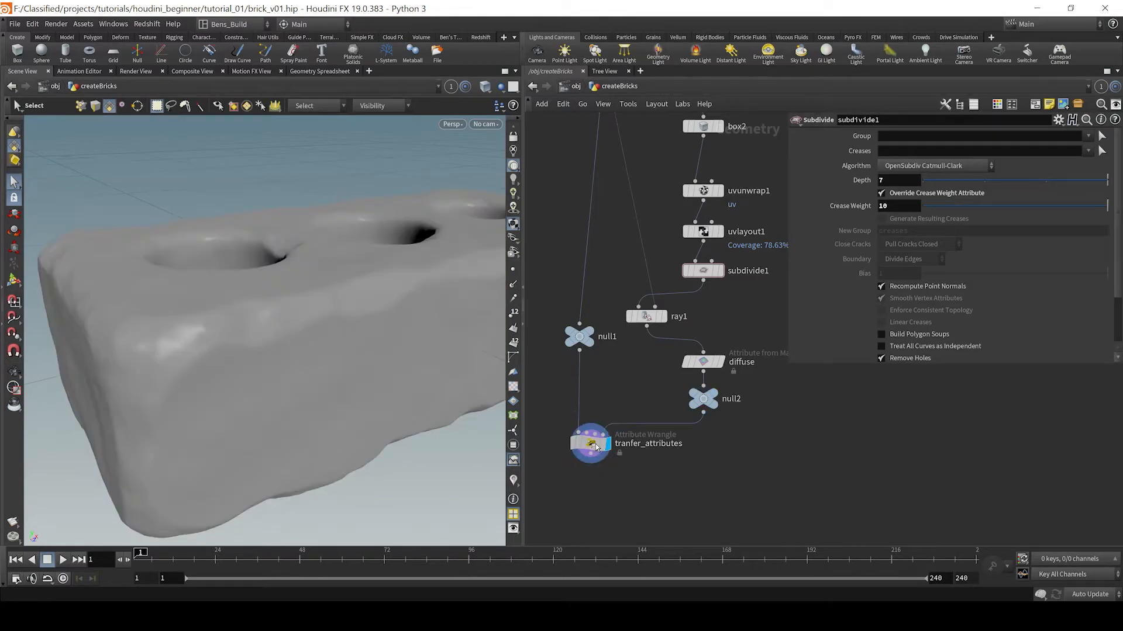
pyautogui.click(591, 443)
pyautogui.click(872, 223)
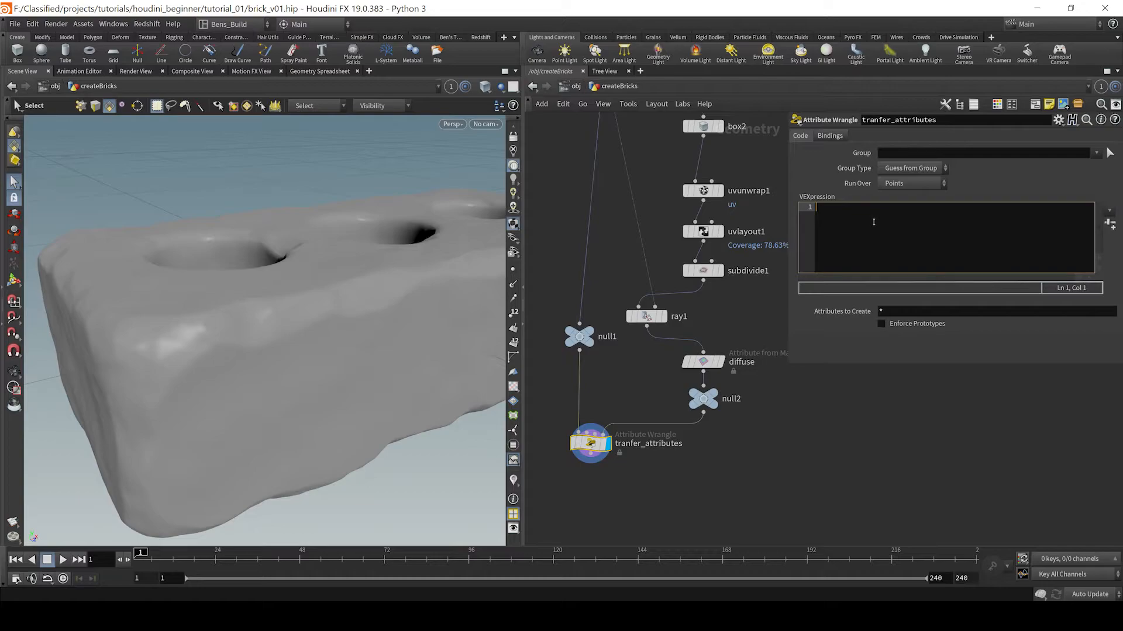
pyautogui.write('int ')
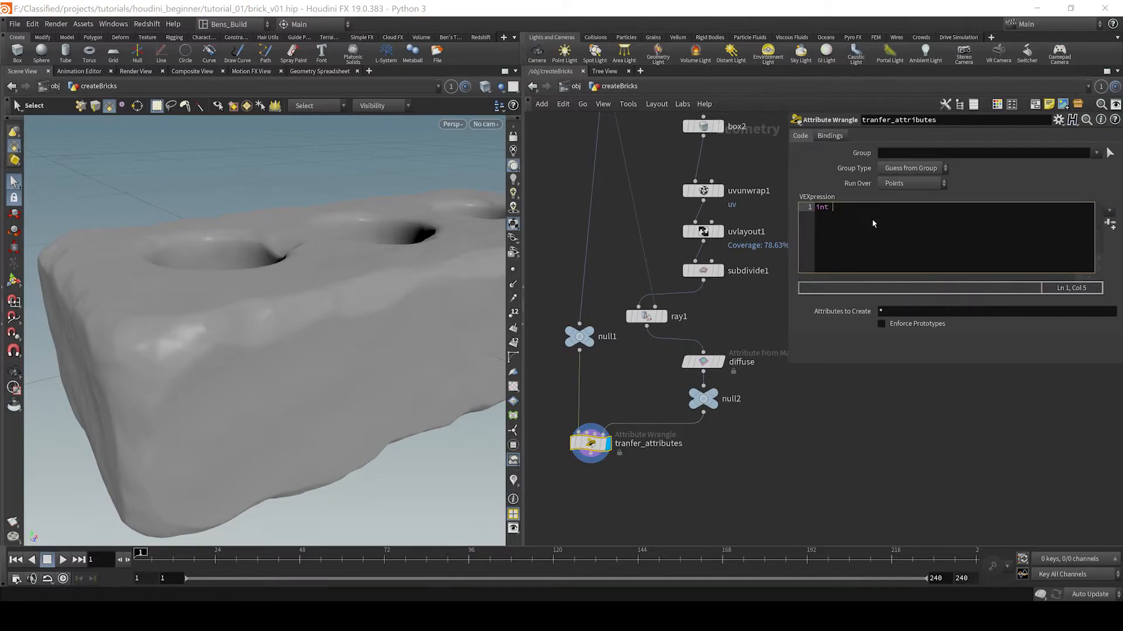
pyautogui.write('p')
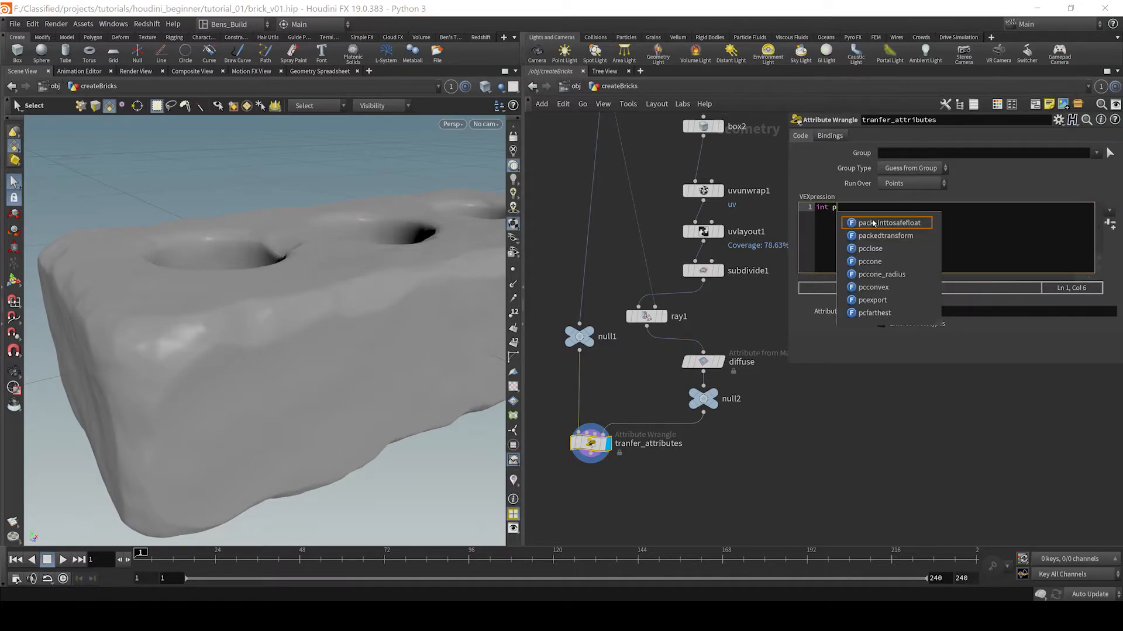
pyautogui.write('rim;')
pyautogui.press('Return')
pyautogui.write('vector uvw;')
pyautogui.press('Return')
pyautogui.press('Return')
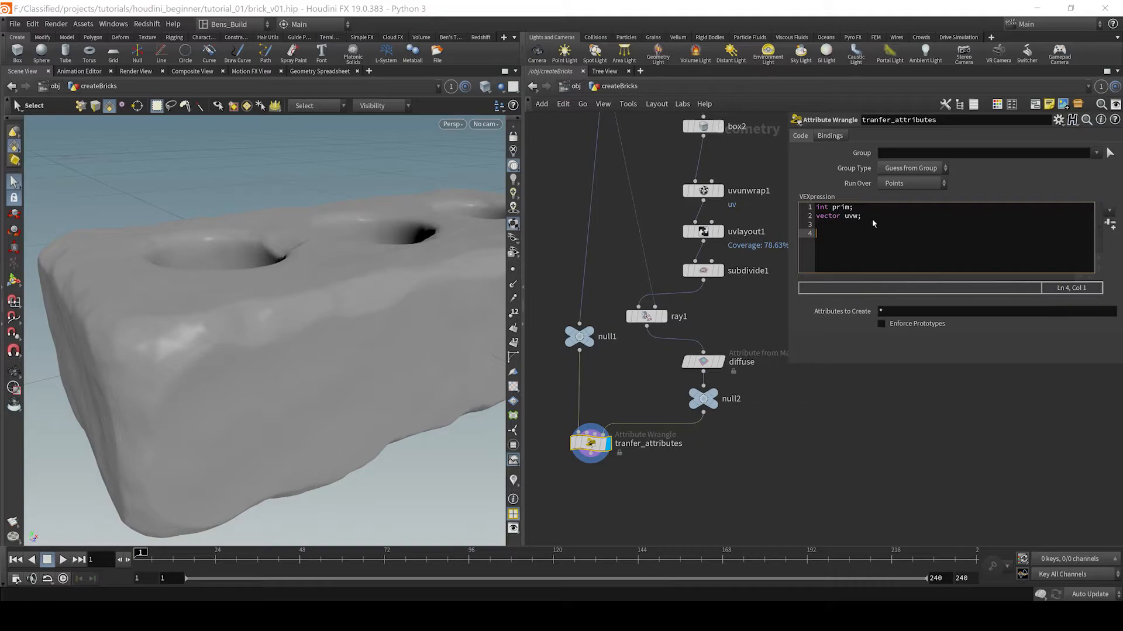
# Add the line "xyzdist(0,@P, prim, uvw);" below the variable declarations in the wrangle
pyautogui.write('xyzdist')
pyautogui.press('Return')
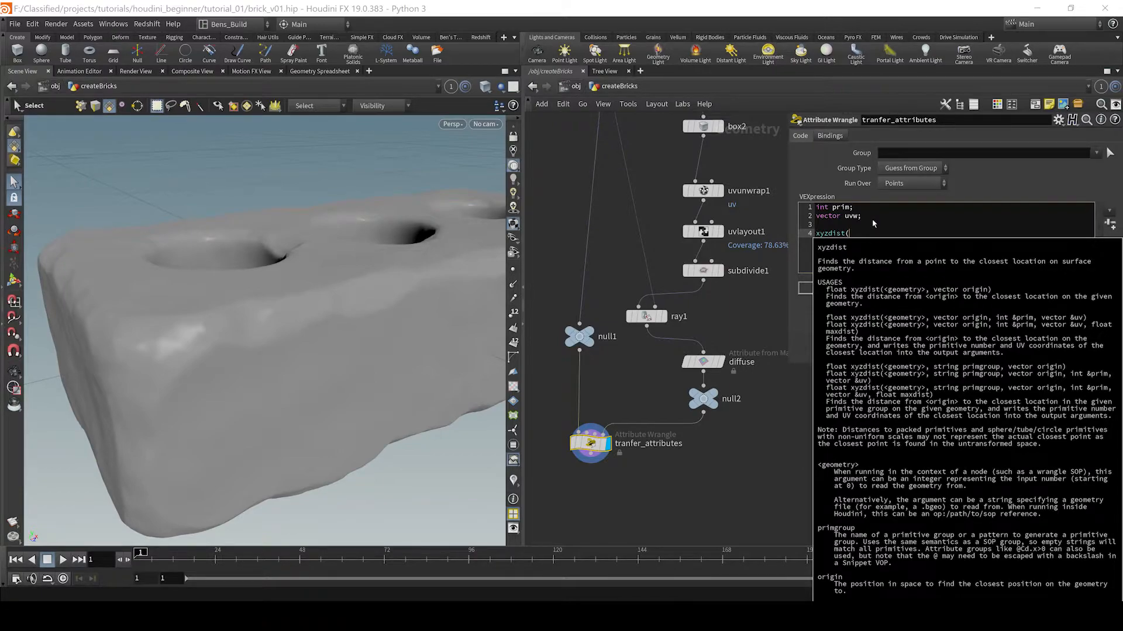
pyautogui.write('0,@P')
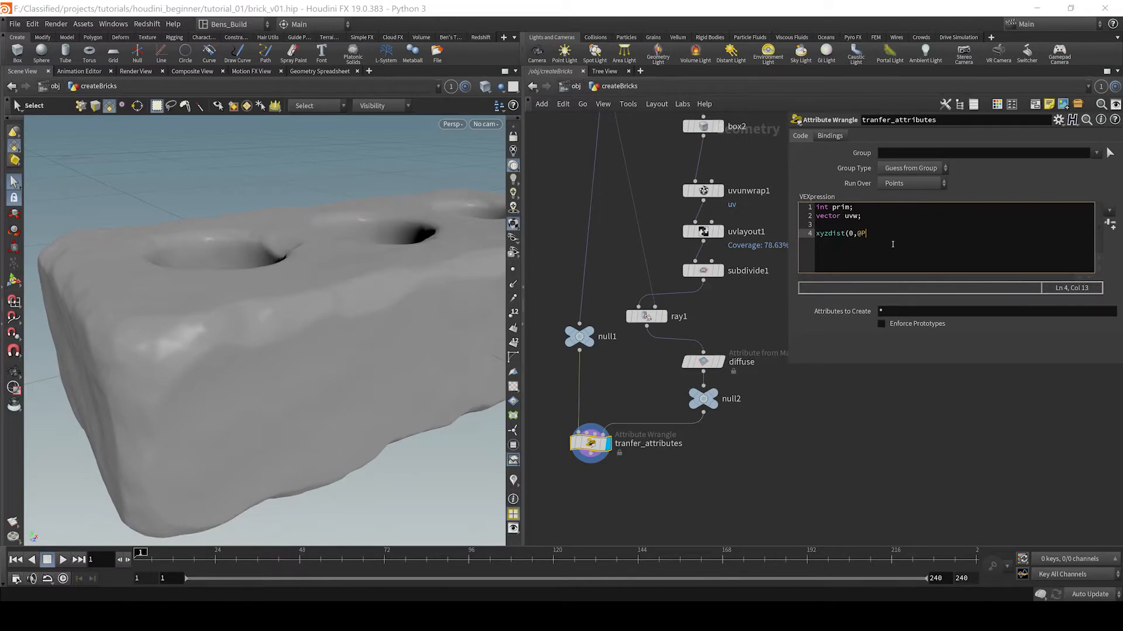
pyautogui.write(', ')
pyautogui.write('prim')
pyautogui.write(', ')
pyautogui.write('vuw')
pyautogui.press('BackSpace')
pyautogui.press('BackSpace')
pyautogui.press('BackSpace')
pyautogui.write('uvw);')
pyautogui.press('Return')
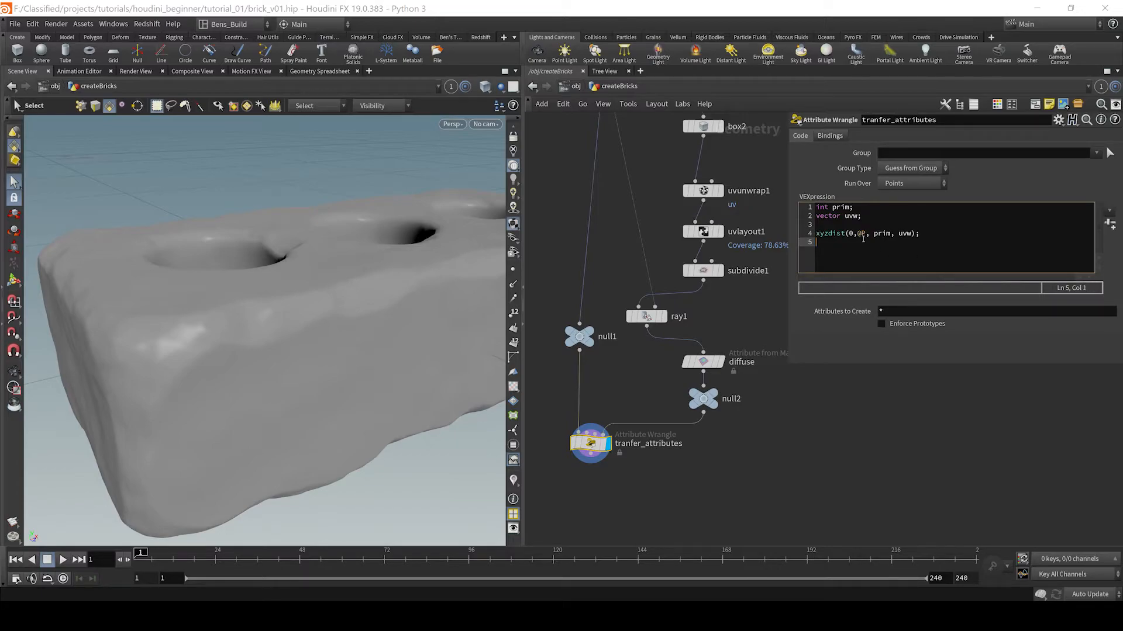
# Try assigning the xyzdist result to a float variable named dist, and undo that addition
pyautogui.click(817, 233)
pyautogui.write('float dist =')
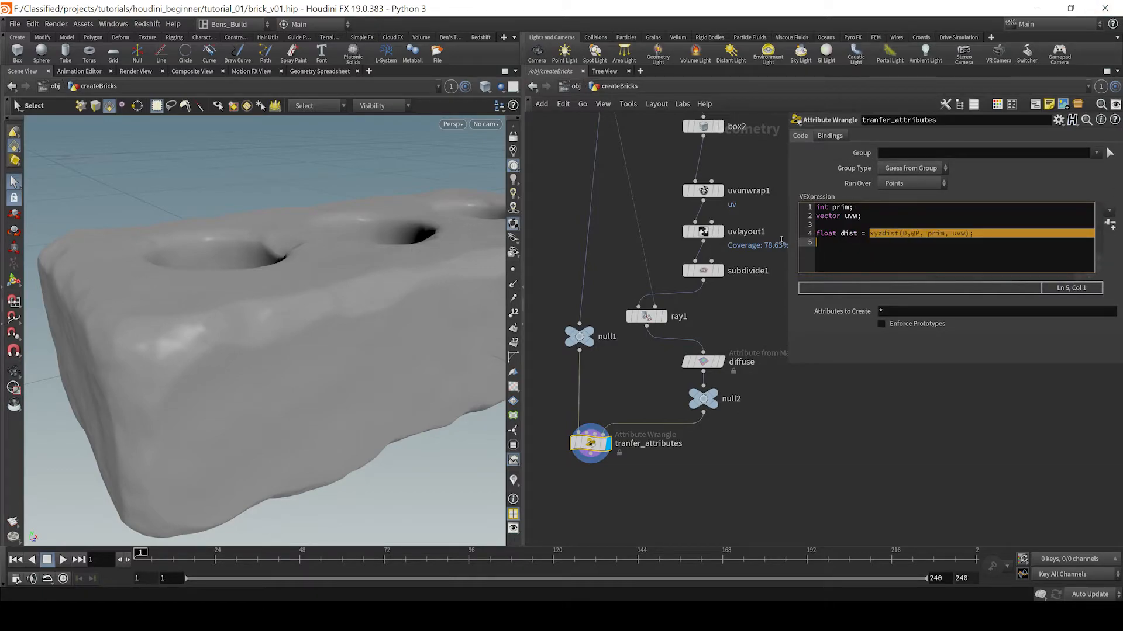
pyautogui.hotkey('ctrl', 'z')
pyautogui.click(896, 244)
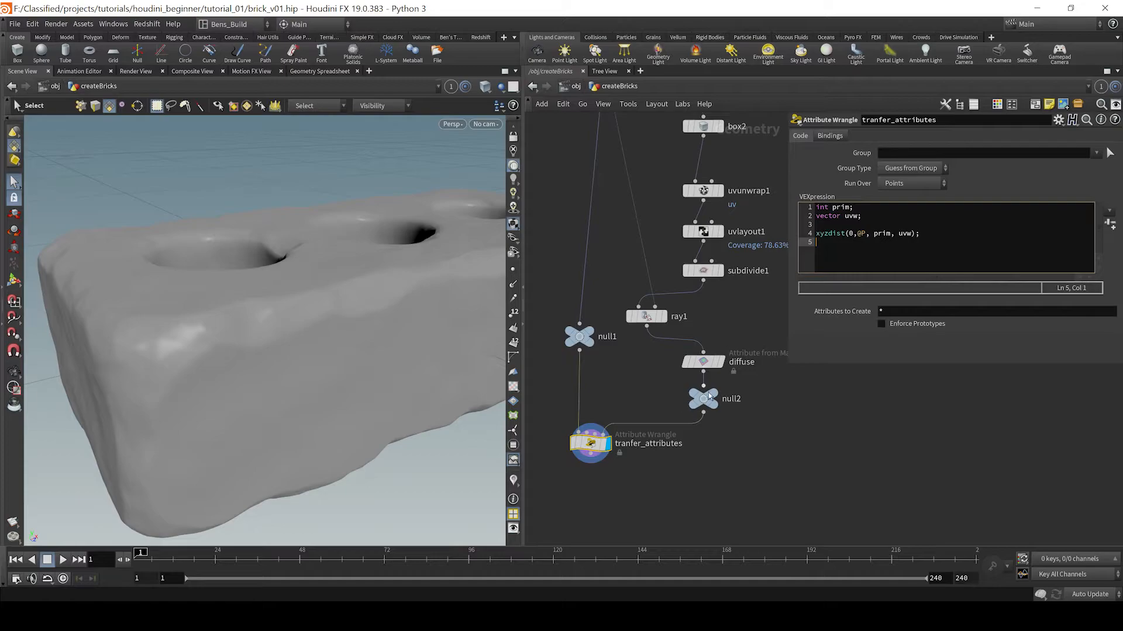
# Compare the textured null2 mesh with the brick in the tranfer_attributes wrangle
pyautogui.moveTo(708, 400)
pyautogui.click(725, 377)
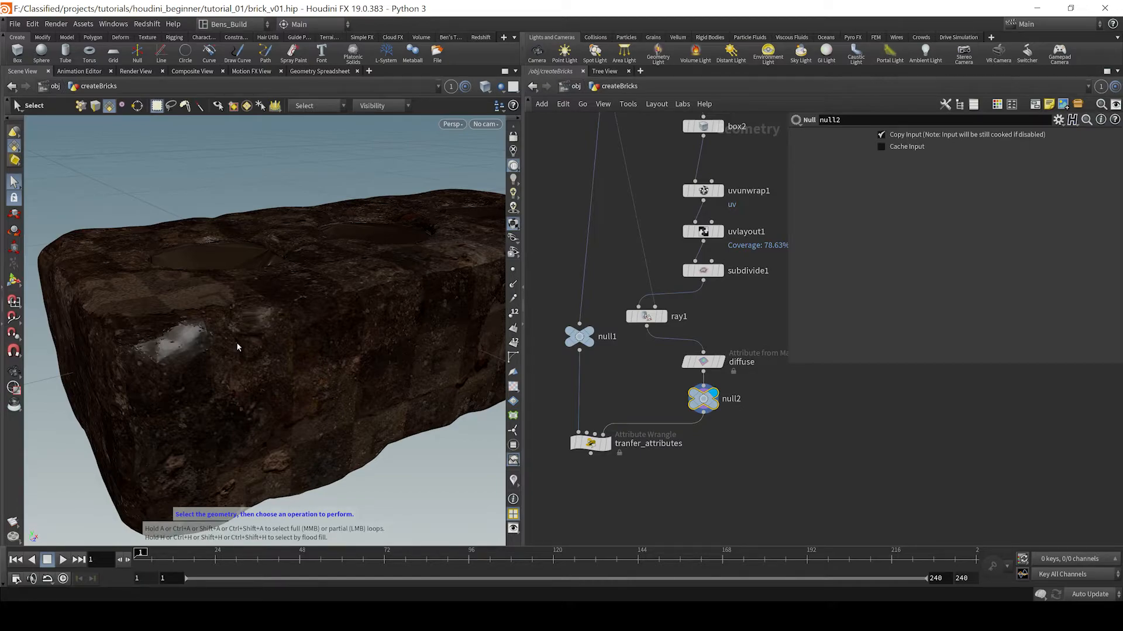
pyautogui.click(594, 446)
# Begin a vector color variable below the xyzdist line with the partial call primuv(3,"Cd"
pyautogui.click(938, 244)
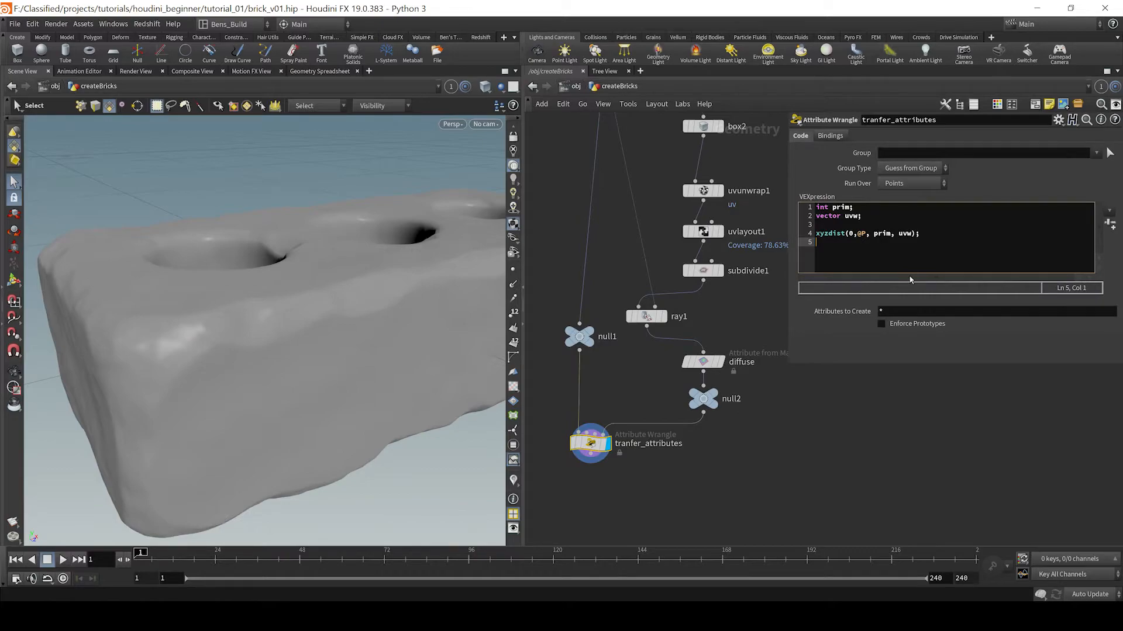
pyautogui.write('vector ')
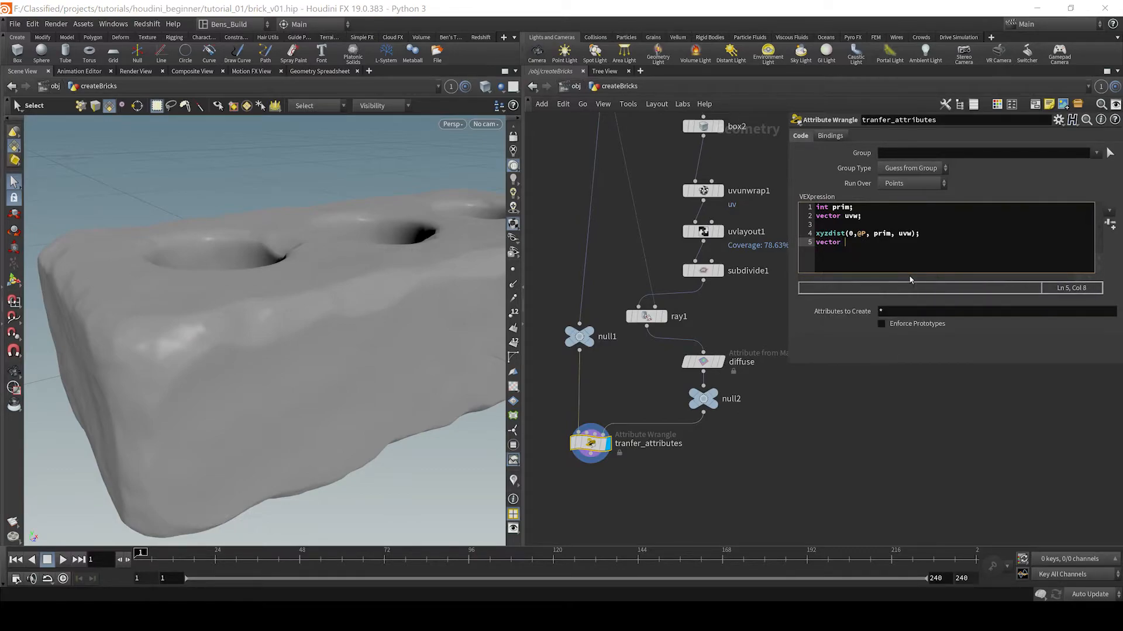
pyautogui.write('color = primuv(')
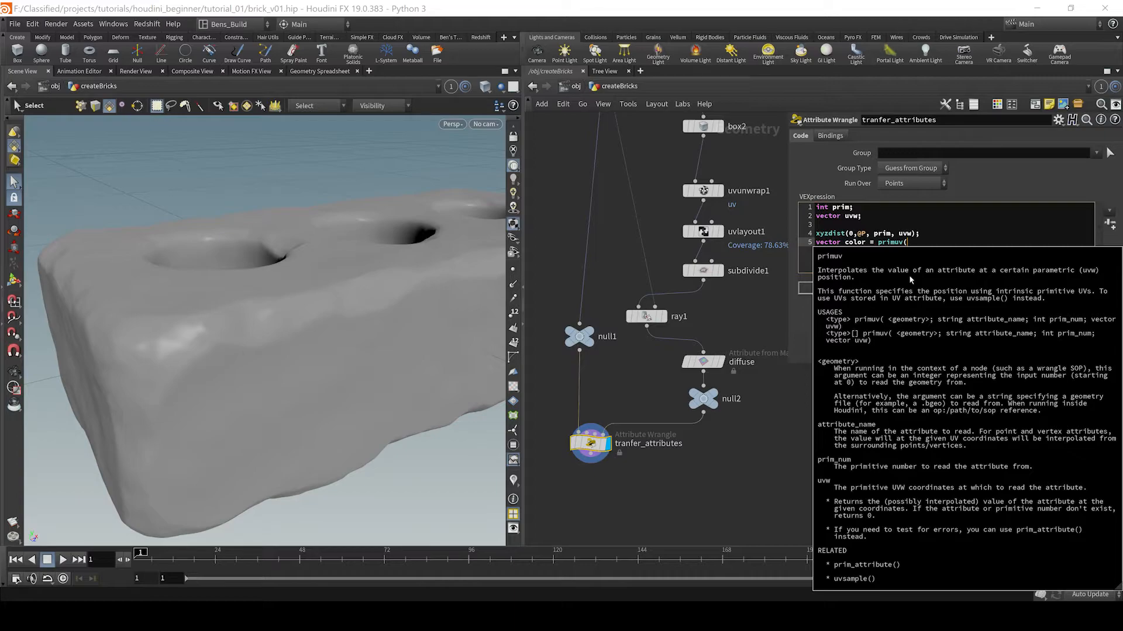
pyautogui.write('3')
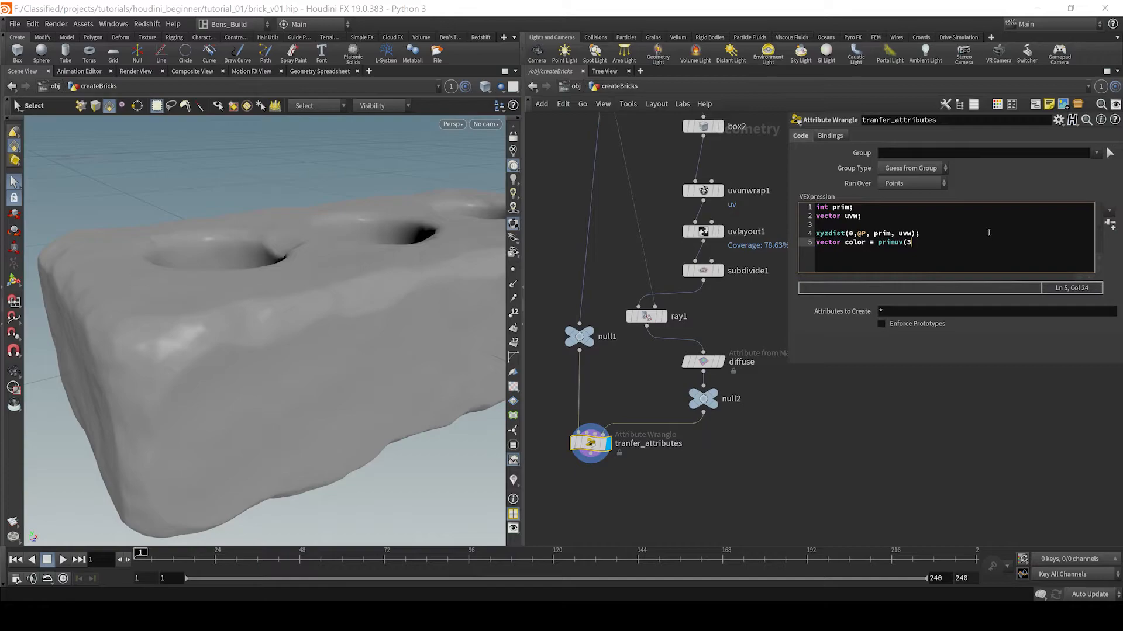
pyautogui.write(',"Cd"')
# Inspect null2's node information to check which point attributes it carries
pyautogui.click(704, 406)
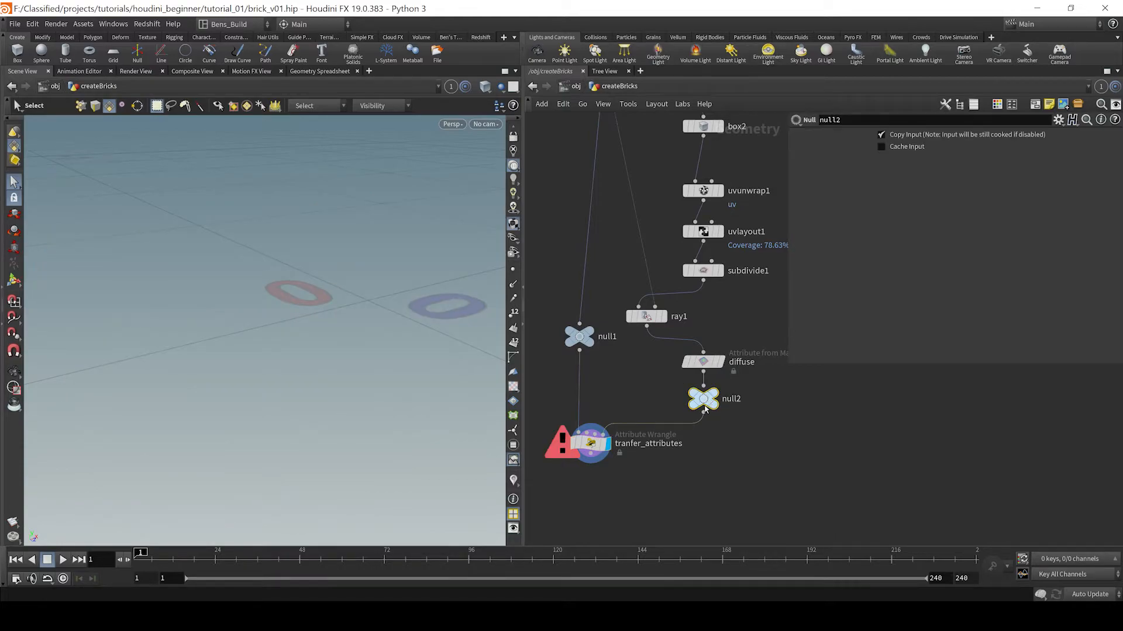
pyautogui.middleClick(704, 405)
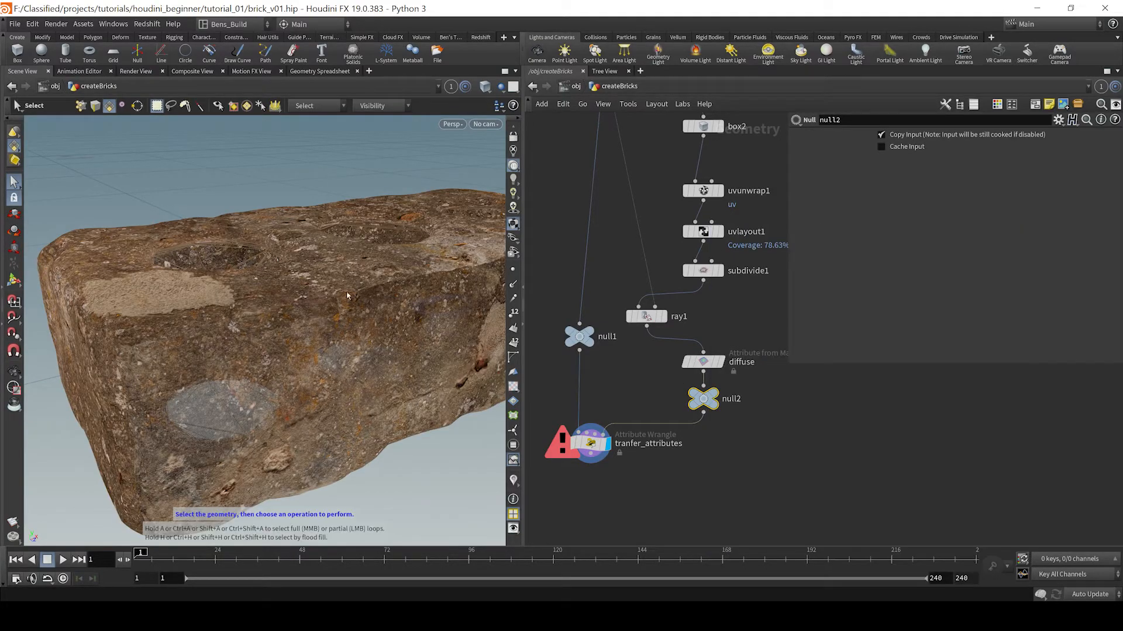
pyautogui.middleClick(714, 408)
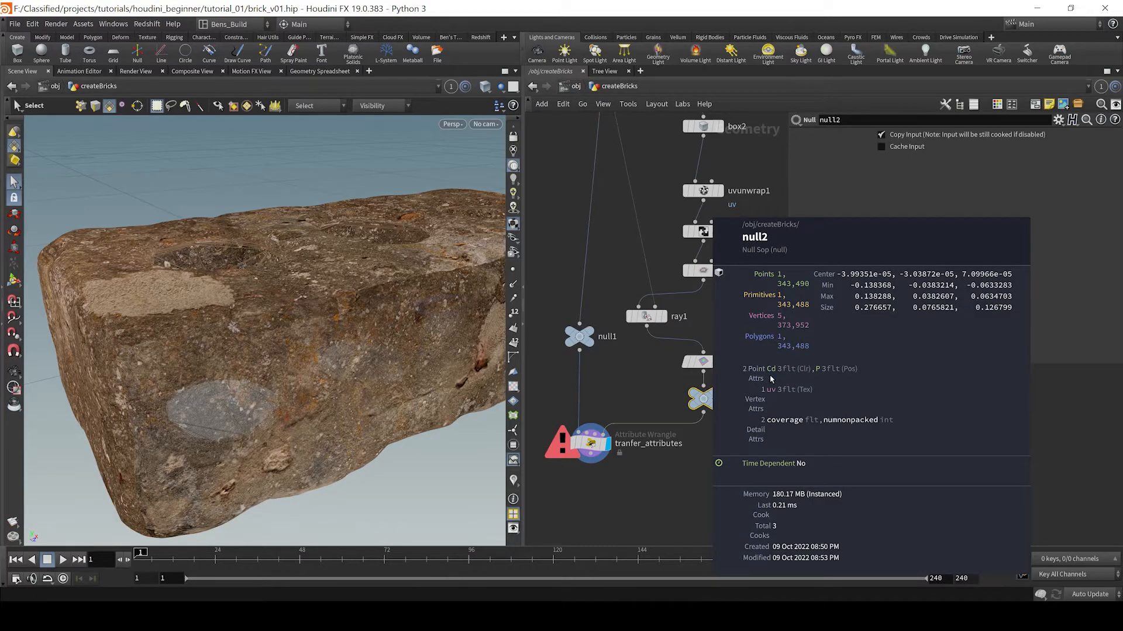
# Complete the color line in the tranfer_attributes wrangle as vector color = primuv(3,"Cd",prim, uvw);
pyautogui.click(590, 443)
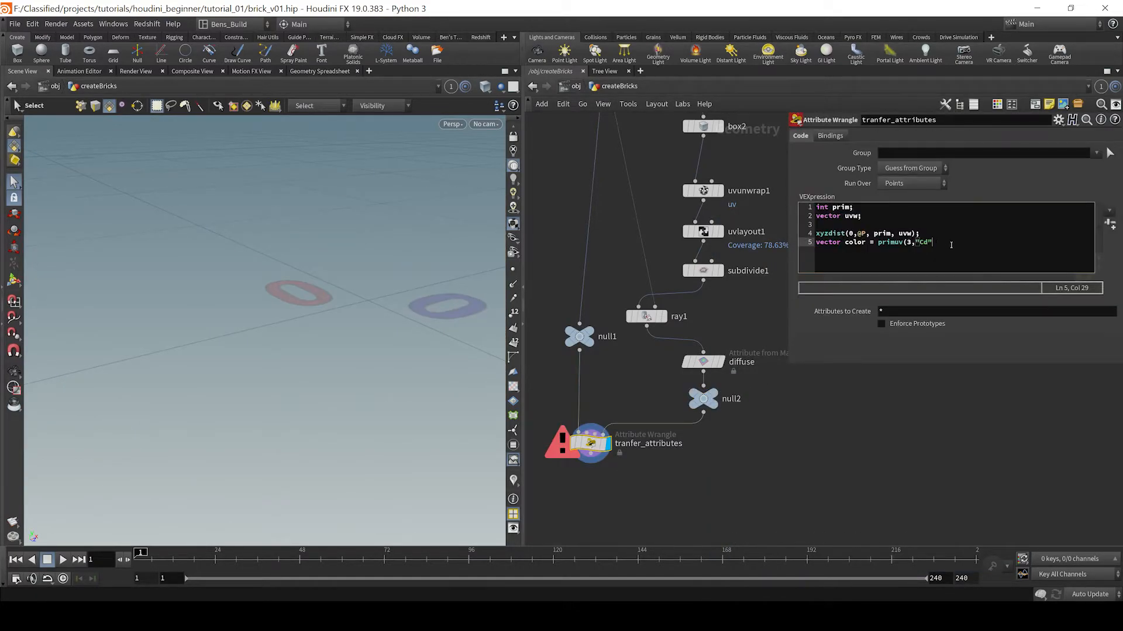
pyautogui.write(',prim,')
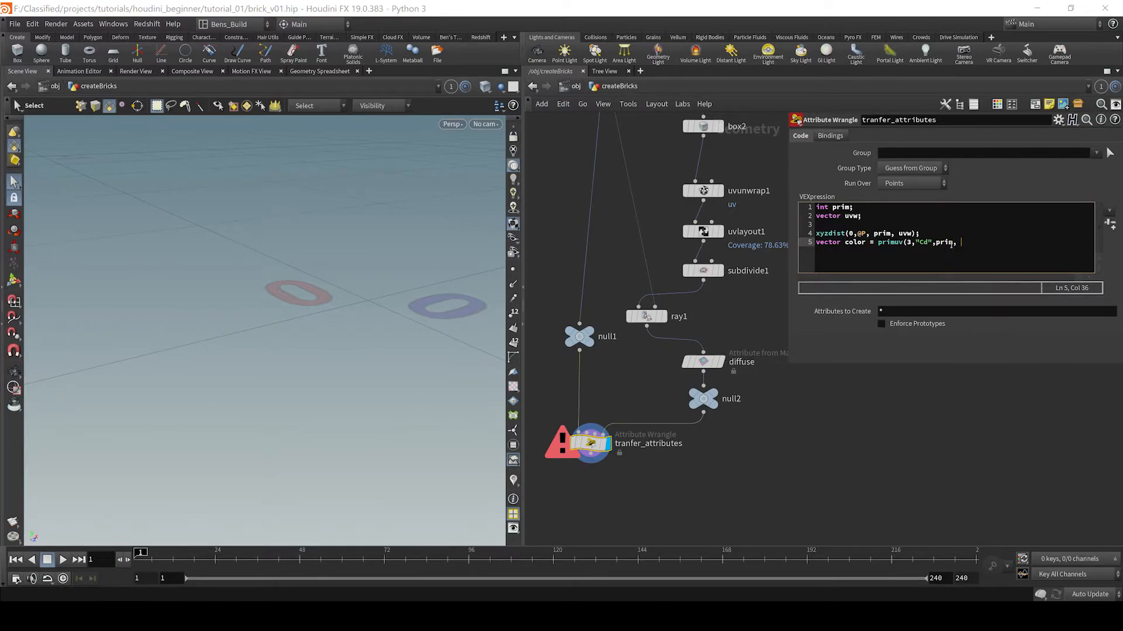
pyautogui.write(' uvw);')
pyautogui.click(849, 447)
pyautogui.click(998, 242)
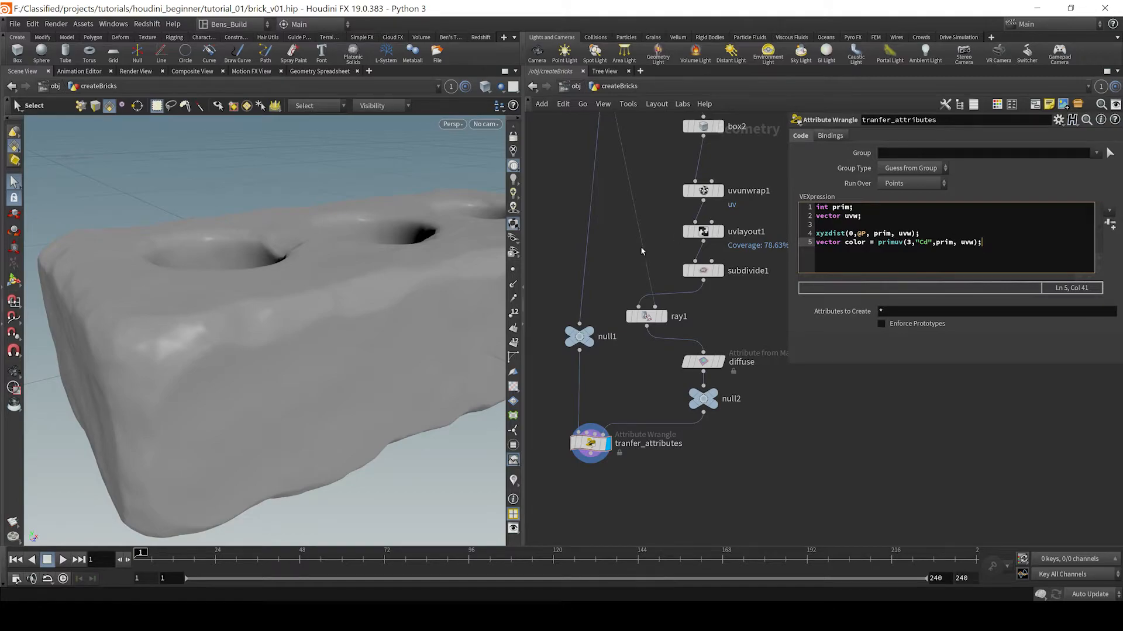
pyautogui.middleClick(611, 442)
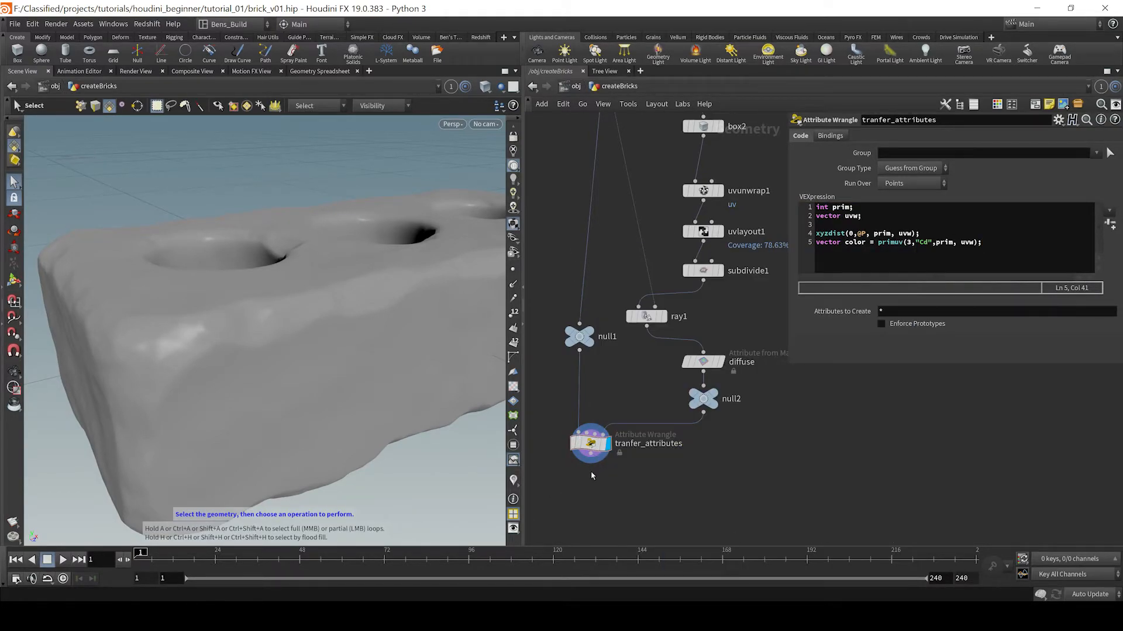
pyautogui.click(1019, 249)
pyautogui.press('Return')
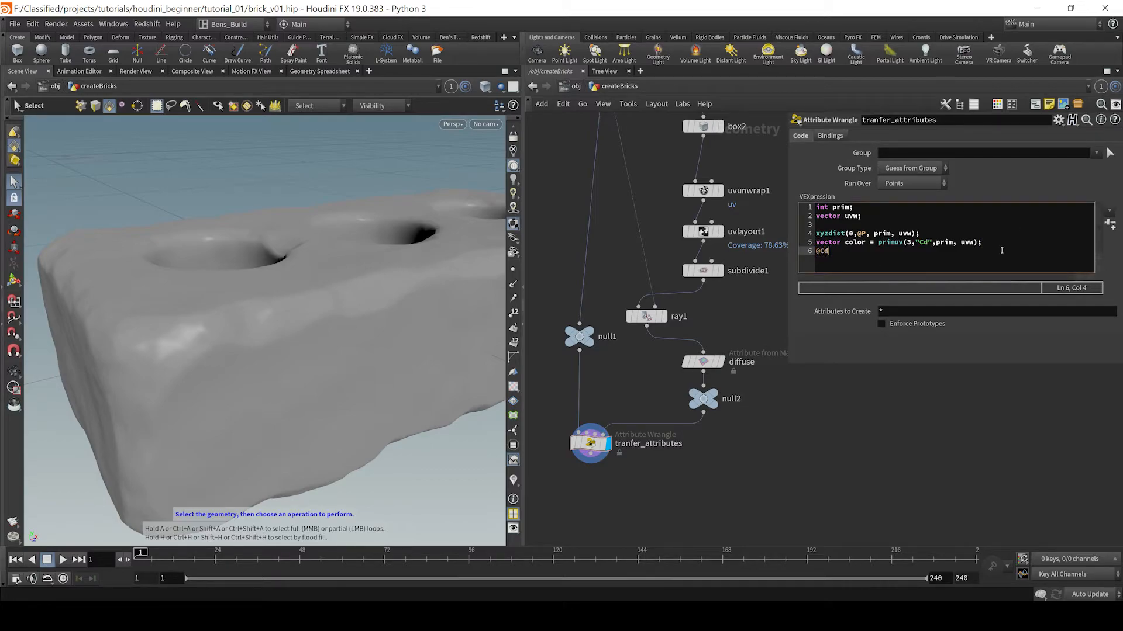
pyautogui.write('@Cd = co')
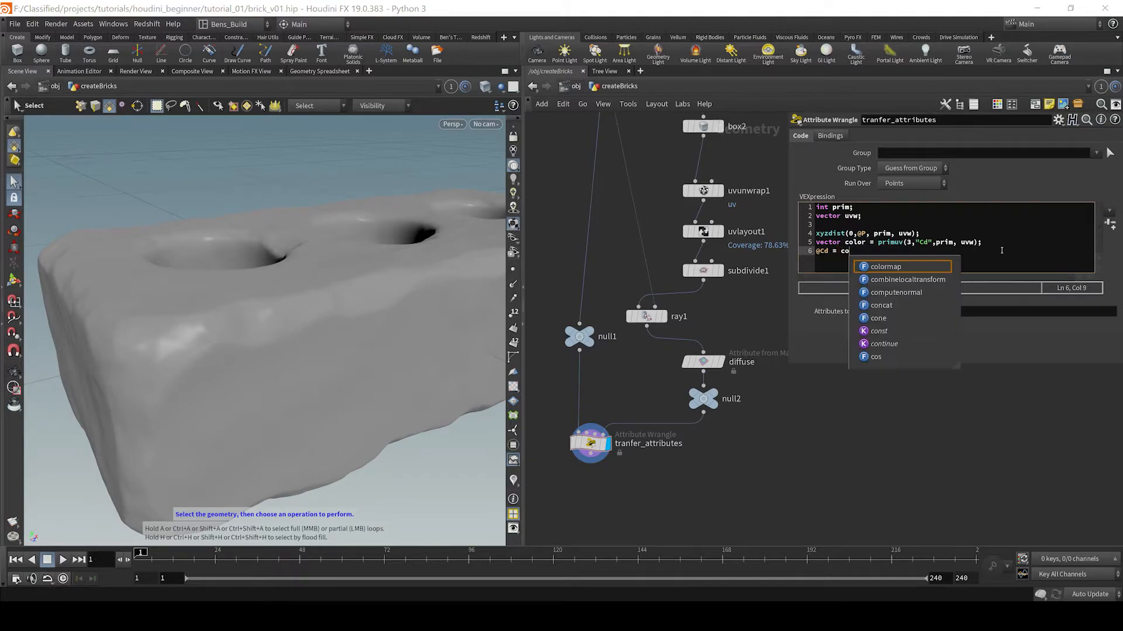
pyautogui.write('lor;')
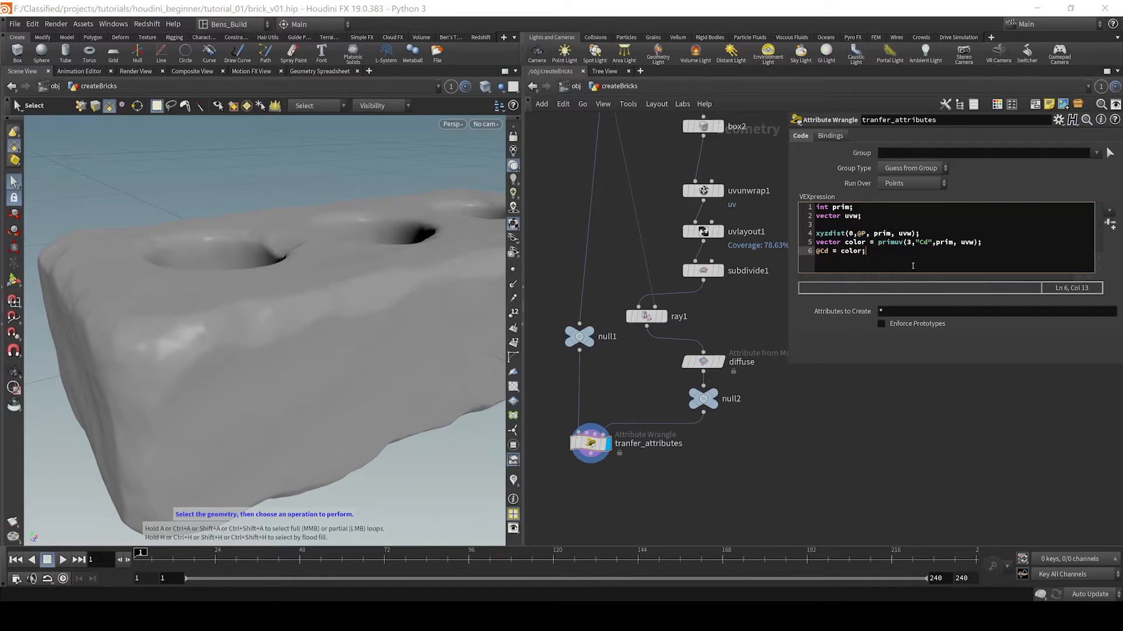
pyautogui.click(779, 469)
pyautogui.scroll(-2, 268, 370)
pyautogui.moveTo(268, 371)
pyautogui.keyDown('alt'); pyautogui.mouseDown()
pyautogui.moveTo(378, 336)
pyautogui.moveTo(279, 351)
pyautogui.moveTo(233, 310)
pyautogui.moveTo(253, 280)
pyautogui.moveTo(278, 288)
pyautogui.moveTo(253, 355)
pyautogui.moveTo(350, 292)
pyautogui.moveTo(293, 371)
pyautogui.moveTo(258, 386)
pyautogui.moveTo(251, 314)
pyautogui.moveTo(341, 268)
pyautogui.moveTo(281, 295)
pyautogui.moveTo(296, 351)
pyautogui.moveTo(321, 374)
pyautogui.moveTo(309, 400)
pyautogui.moveTo(253, 371)
pyautogui.moveTo(222, 331)
pyautogui.moveTo(376, 331)
pyautogui.moveTo(485, 360)
pyautogui.moveTo(234, 351)
pyautogui.moveTo(335, 340)
pyautogui.moveTo(368, 290)
pyautogui.moveTo(374, 339)
pyautogui.moveTo(421, 333)
pyautogui.moveTo(296, 341)
pyautogui.moveTo(386, 369)
pyautogui.moveTo(250, 371)
pyautogui.mouseUp(); pyautogui.keyUp('alt')
pyautogui.press('s')
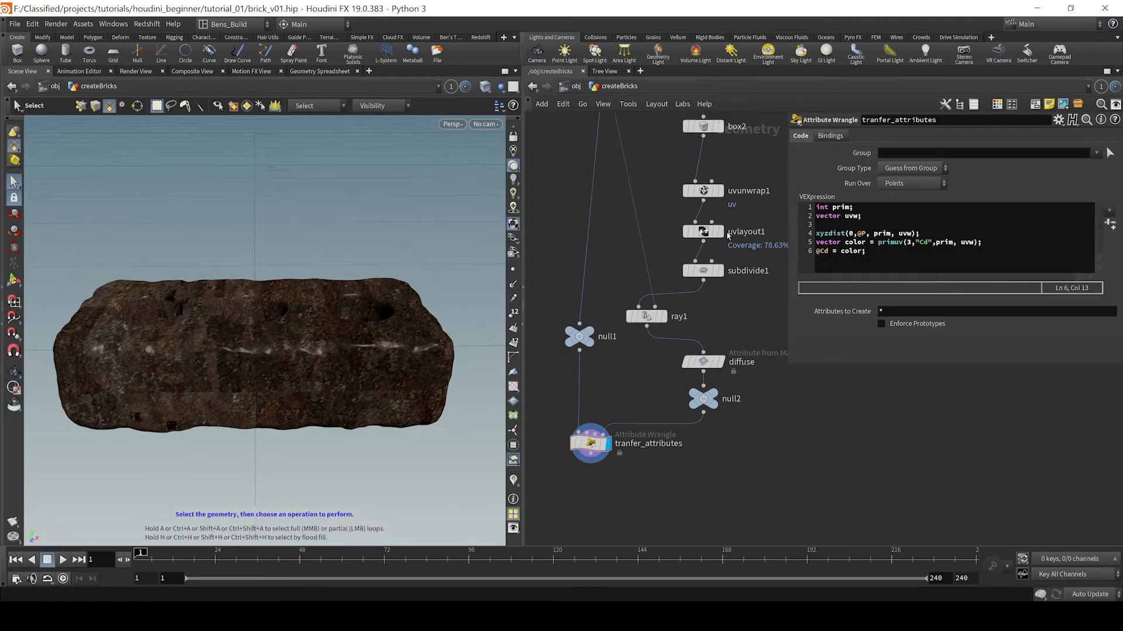
# Check the brick at the uvlayout1, ray1 and diffuse nodes and review the diffuse node's parameters
pyautogui.click(711, 203)
pyautogui.click(717, 232)
pyautogui.click(663, 320)
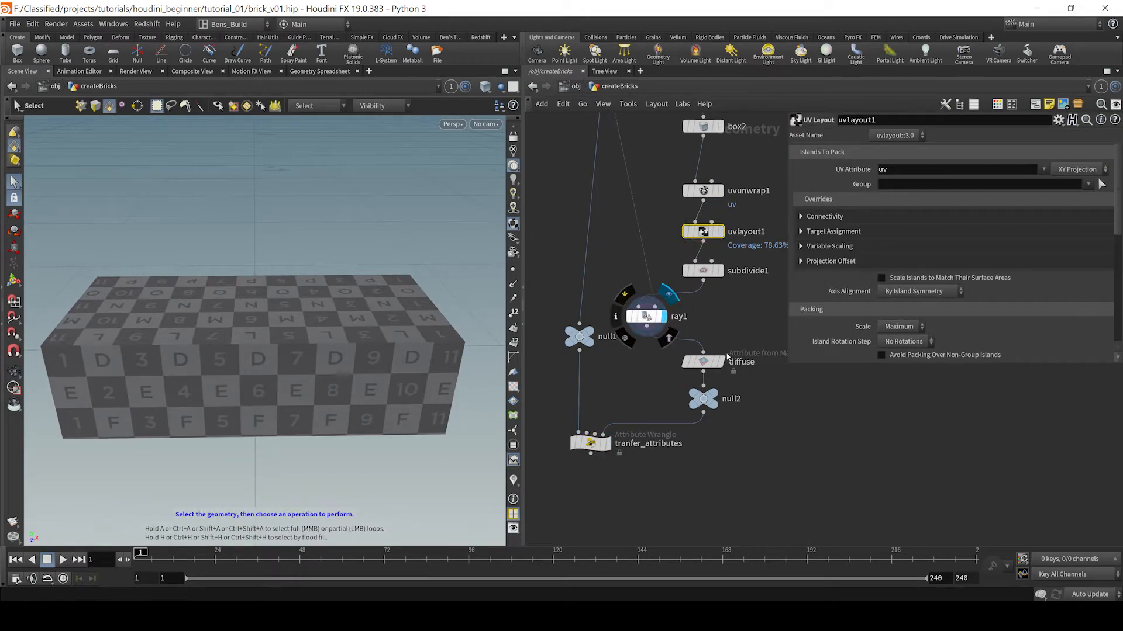
pyautogui.click(718, 361)
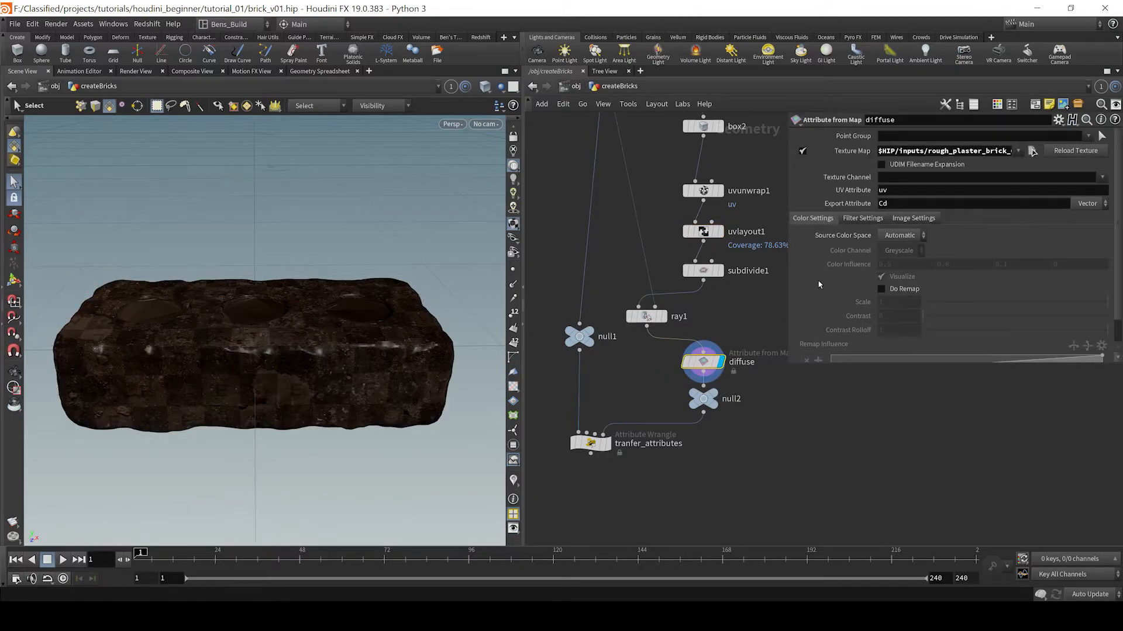
pyautogui.scroll(-1, 884, 268)
pyautogui.scroll(1, 884, 268)
# Change the xyzdist geometry input number to 3 in the tranfer_attributes wrangle and inspect the brick
pyautogui.click(607, 444)
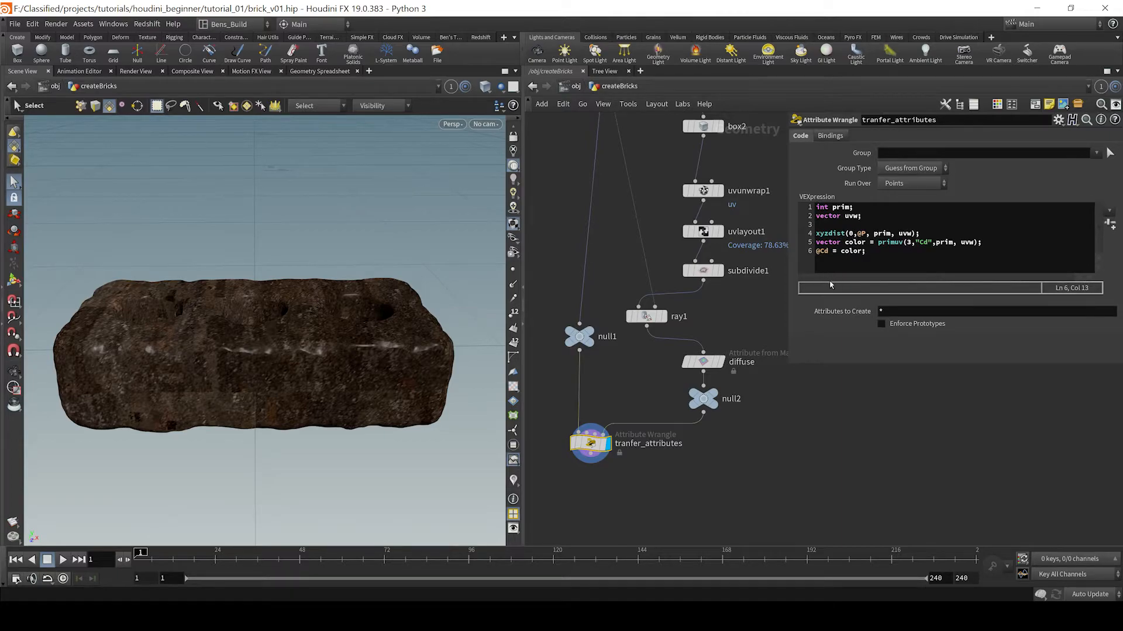
pyautogui.click(851, 233)
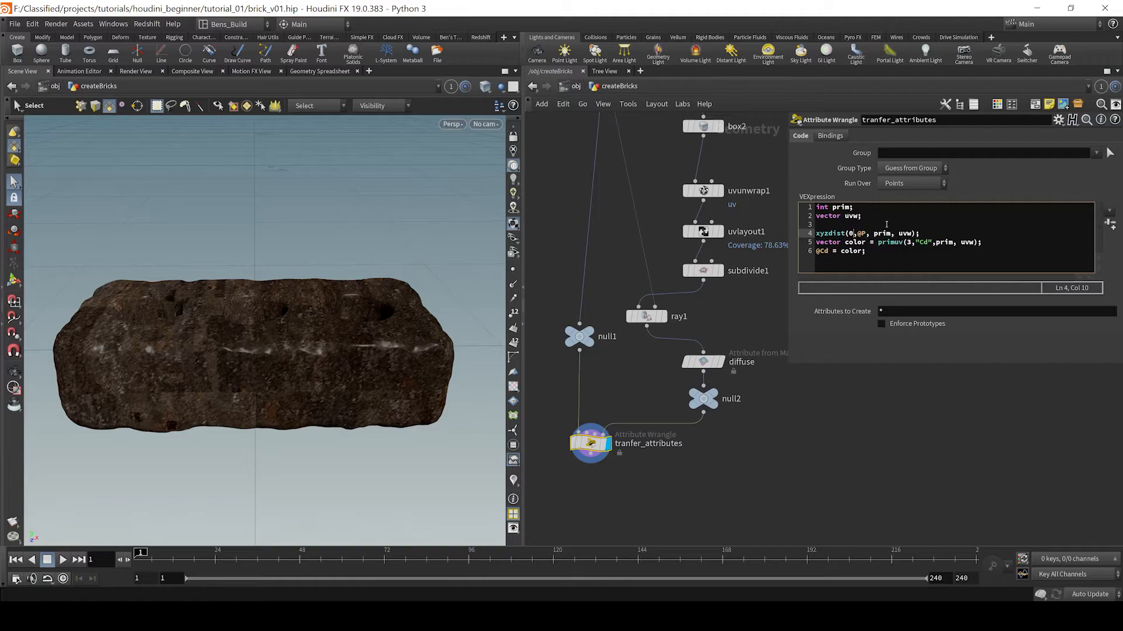
pyautogui.press('BackSpace')
pyautogui.write('3')
pyautogui.keyDown('alt'); pyautogui.moveTo(261, 376); pyautogui.dragTo(360, 367); pyautogui.keyUp('alt')
pyautogui.press('s')
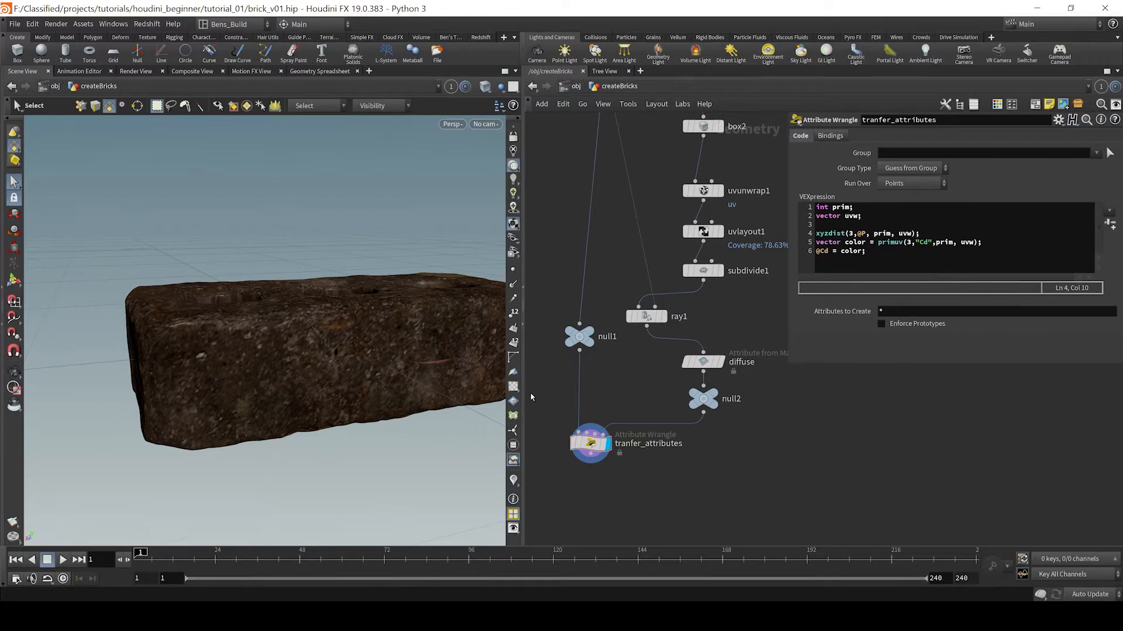
# Add a Subdivide node and insert it between null1 and the tranfer_attributes wrangle
pyautogui.moveTo(601, 449)
pyautogui.press('Tab')
pyautogui.write('wu')
pyautogui.press('BackSpace')
pyautogui.press('BackSpace')
pyautogui.write('su')
pyautogui.press('Return')
pyautogui.click(605, 391)
pyautogui.moveTo(606, 395); pyautogui.dragTo(579, 380)
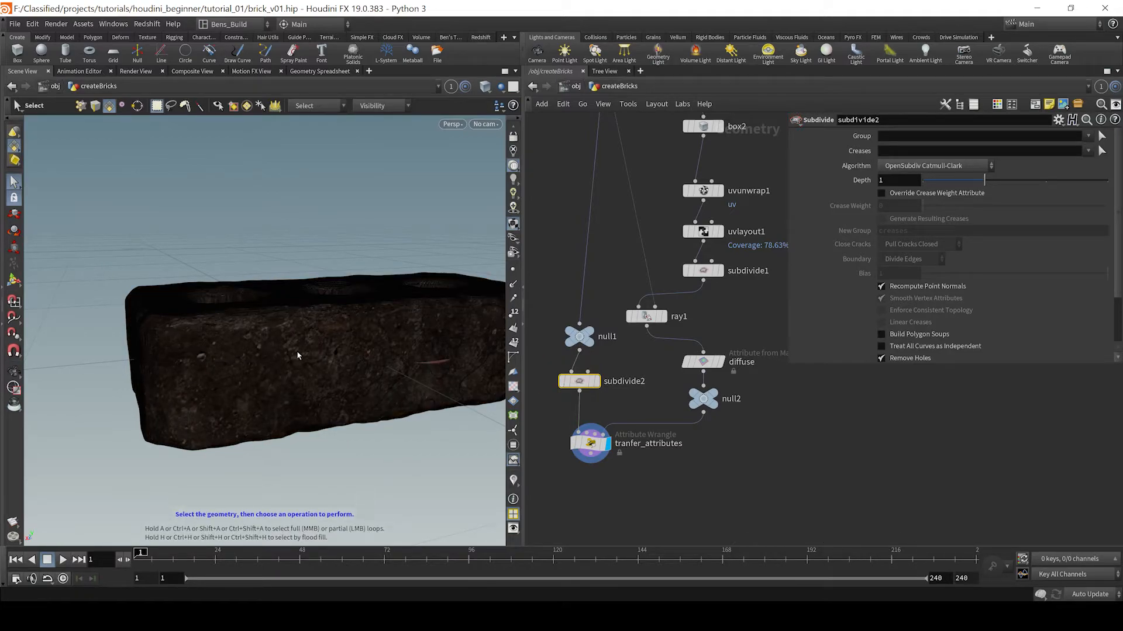
# Examine the subdivided brick's color detail and mesh density in shaded and wireframe display
pyautogui.press('Escape')
pyautogui.moveTo(319, 365); pyautogui.dragTo(270, 359)
pyautogui.scroll(5, 283, 351)
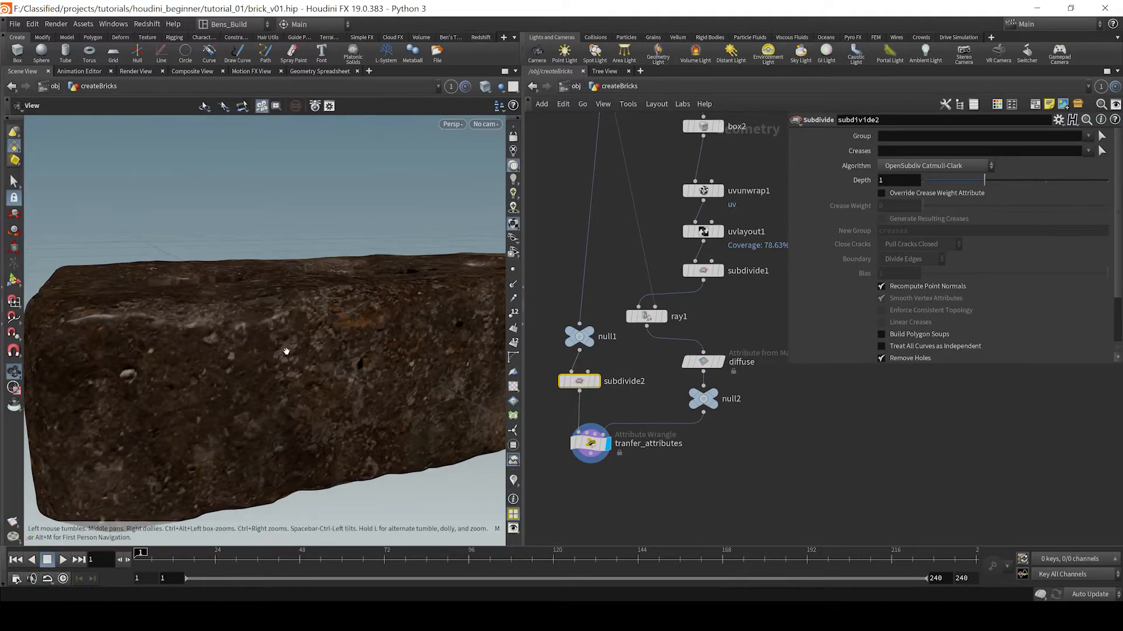
pyautogui.scroll(-1, 206, 432)
pyautogui.scroll(-1, 343, 374)
pyautogui.press('w')
pyautogui.press('w')
pyautogui.scroll(-1, 345, 374)
pyautogui.moveTo(345, 375); pyautogui.dragTo(268, 293)
pyautogui.moveTo(269, 293); pyautogui.dragTo(325, 287, button='middle')
# Display the diffuse node's output and examine its texture and mesh in shaded and wireframe display from several sides
pyautogui.moveTo(628, 475); pyautogui.dragTo(602, 478, button='middle')
pyautogui.click(633, 361)
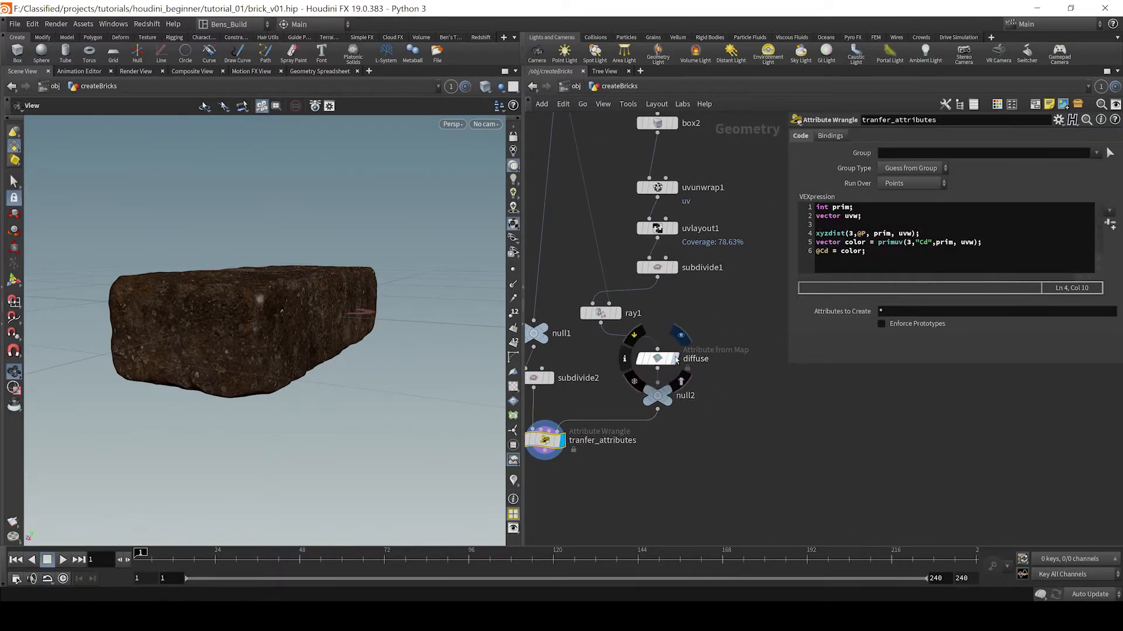
pyautogui.click(661, 360)
pyautogui.press('w')
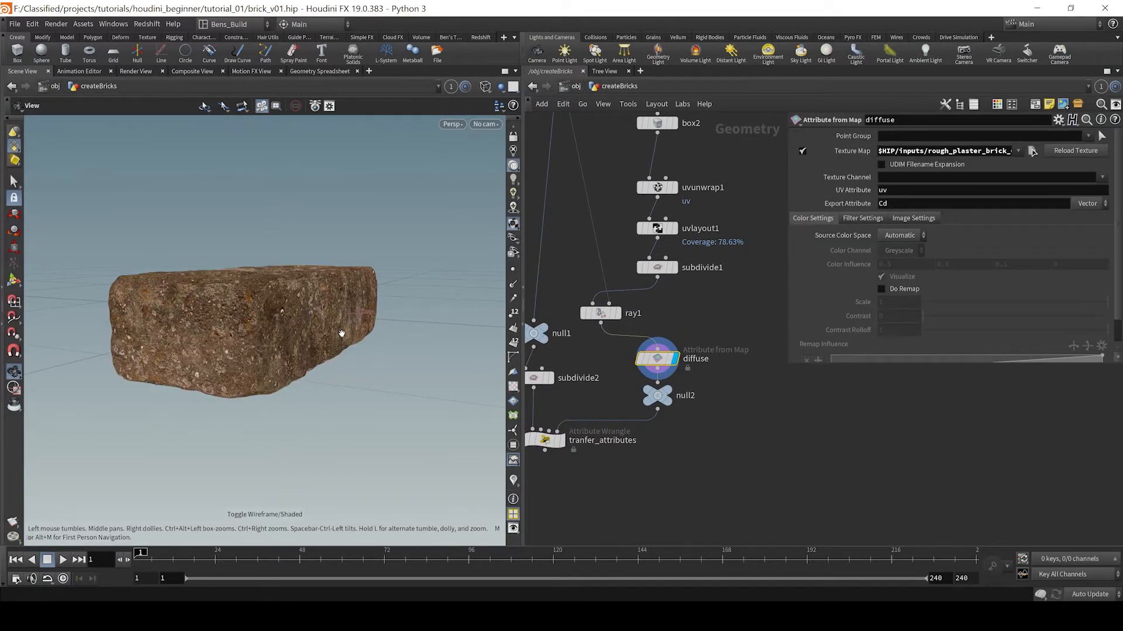
pyautogui.press('w')
pyautogui.press('w')
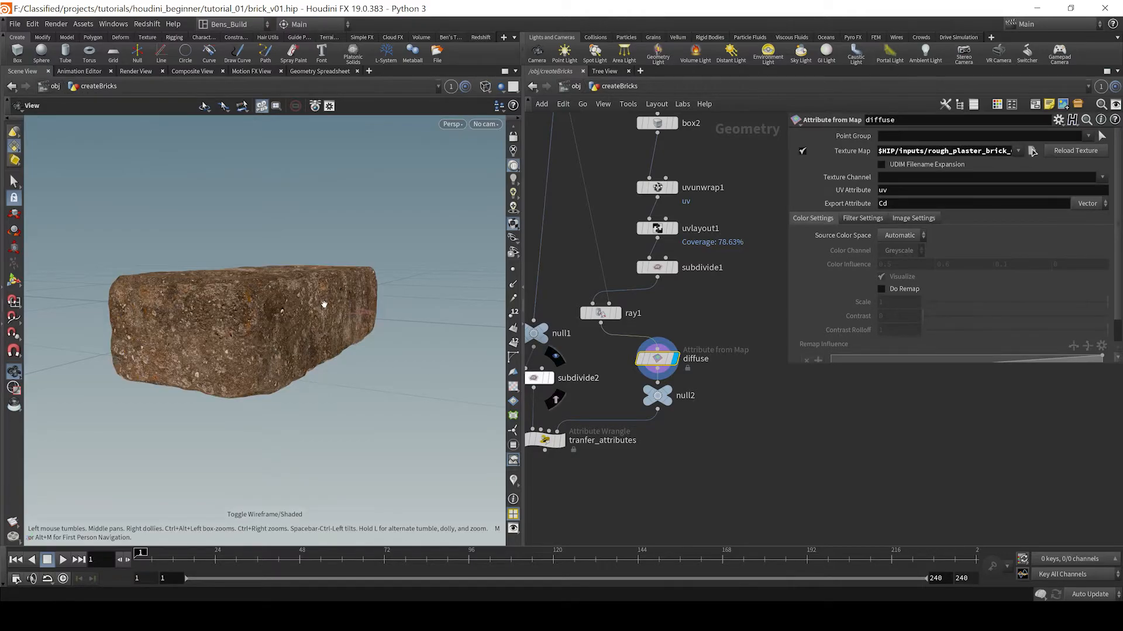
pyautogui.moveTo(324, 304); pyautogui.dragTo(286, 311)
pyautogui.moveTo(312, 350); pyautogui.dragTo(305, 386, button='middle')
pyautogui.moveTo(305, 386); pyautogui.dragTo(288, 383, button='right')
pyautogui.moveTo(288, 383); pyautogui.dragTo(268, 434)
pyautogui.press('w')
pyautogui.press('w')
pyautogui.moveTo(325, 353); pyautogui.dragTo(336, 285)
# Move null2 slightly lower in the network and set the diffuse node's image scale to 0.79
pyautogui.moveTo(658, 395); pyautogui.dragTo(657, 411)
pyautogui.moveTo(663, 358)
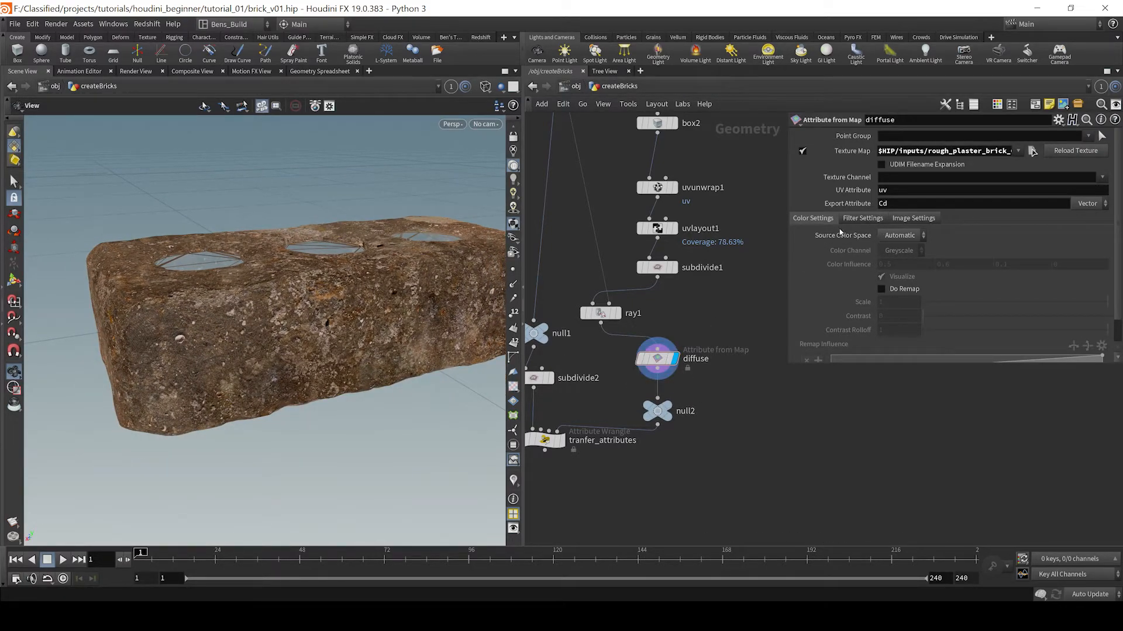
pyautogui.moveTo(716, 402); pyautogui.dragTo(768, 369, button='middle')
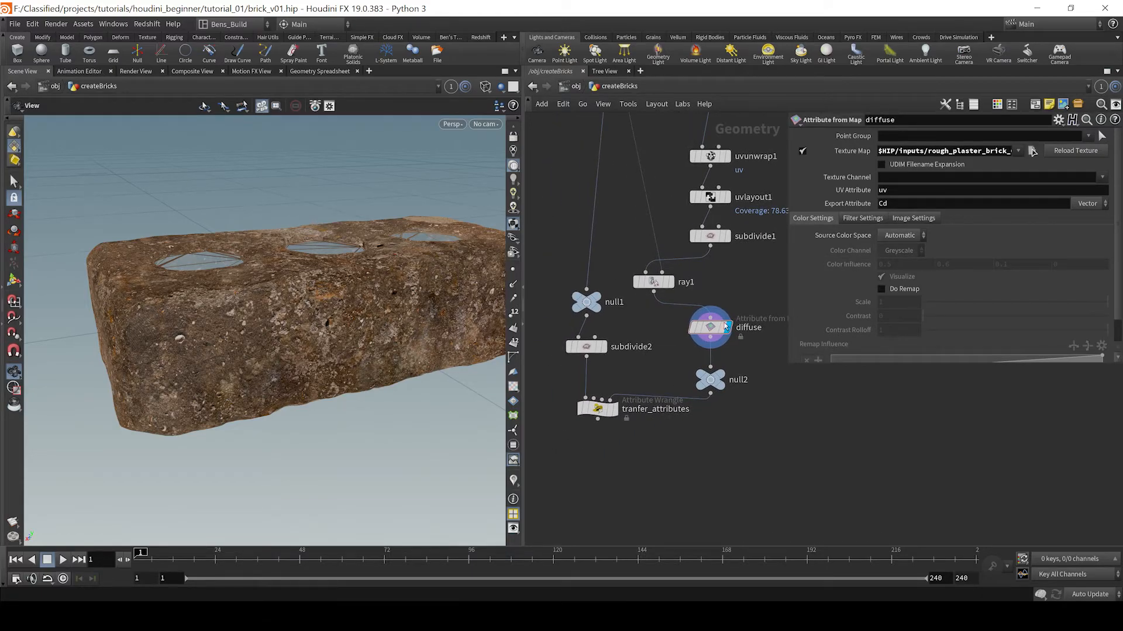
pyautogui.click(901, 220)
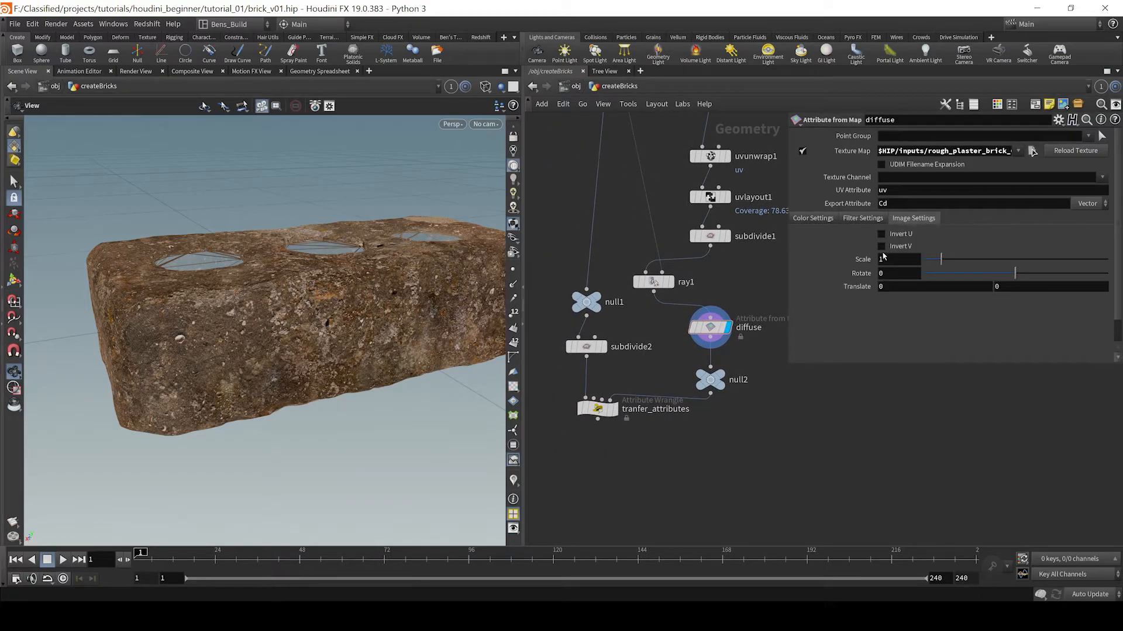
pyautogui.write('.5')
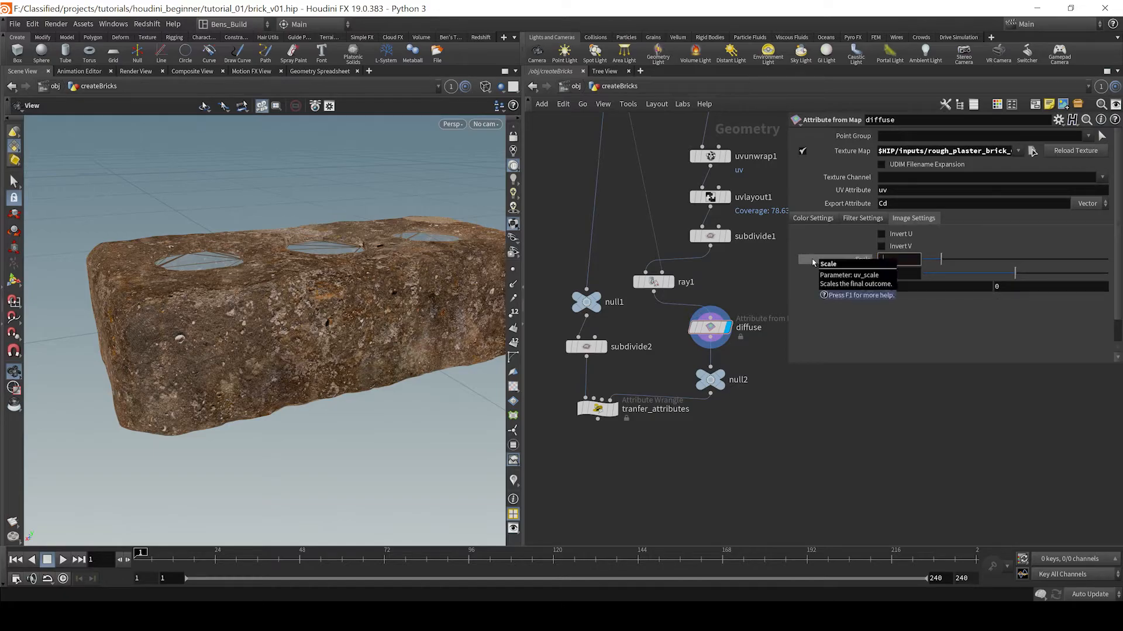
pyautogui.press('Return')
pyautogui.scroll(-3, 330, 356)
pyautogui.moveTo(381, 328); pyautogui.dragTo(318, 312)
pyautogui.moveTo(933, 259)
pyautogui.mouseDown()
pyautogui.moveTo(969, 264)
pyautogui.moveTo(939, 270)
pyautogui.mouseUp()
pyautogui.moveTo(122, 351); pyautogui.dragTo(355, 396)
pyautogui.moveTo(354, 396); pyautogui.dragTo(379, 391, button='middle')
pyautogui.scroll(-1, 380, 391)
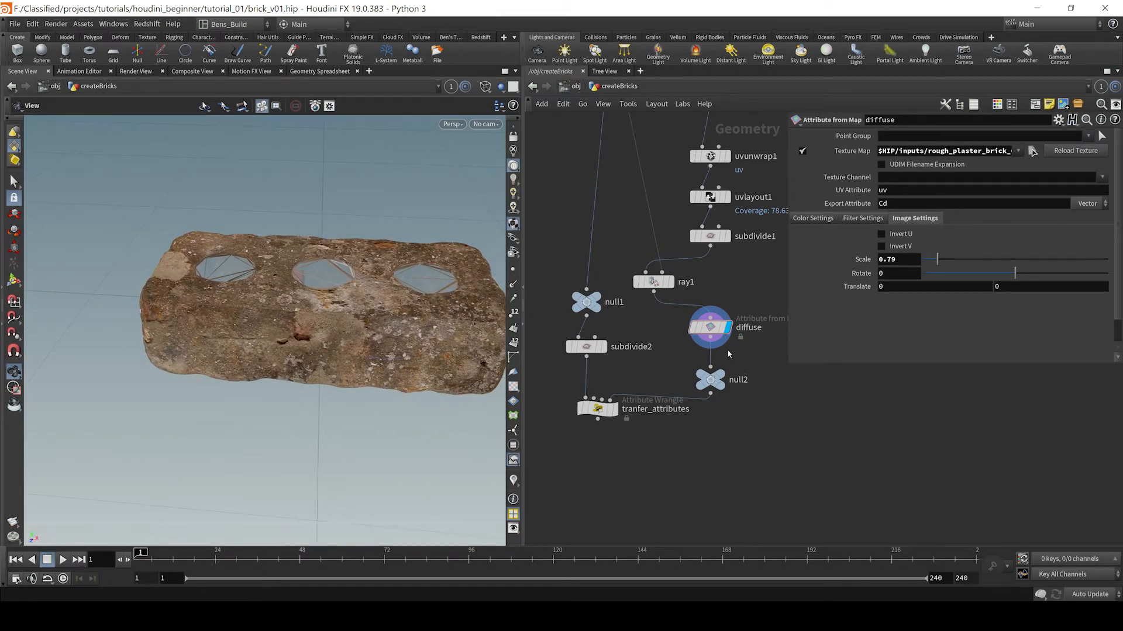
# Duplicate the diffuse node into the chain above null2 and rename the copy normals
pyautogui.scroll(3, 710, 377)
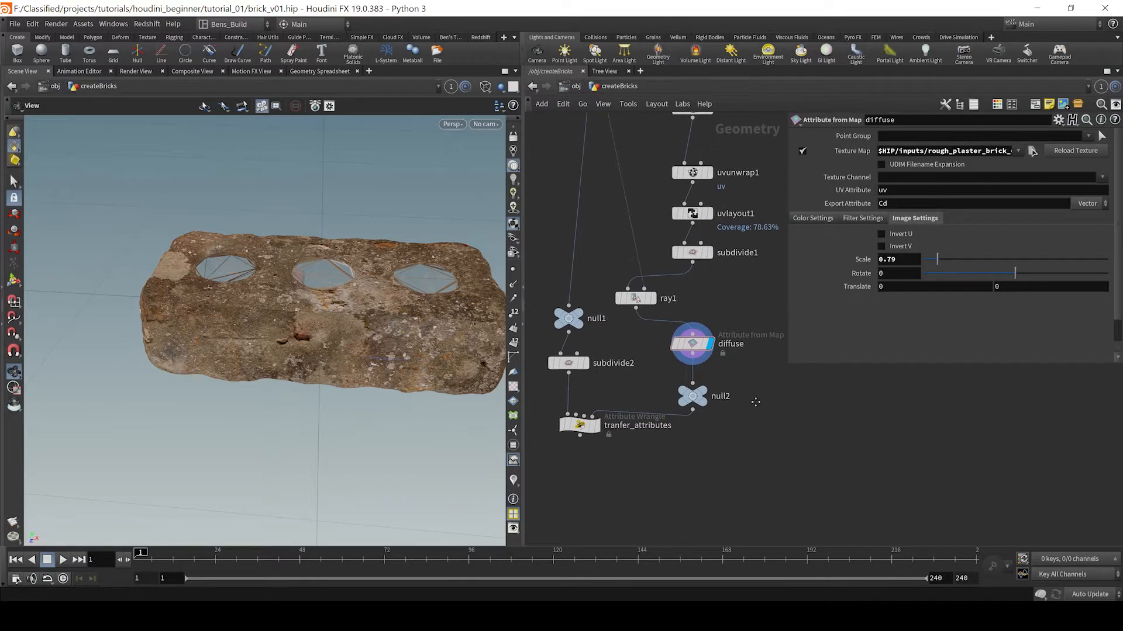
pyautogui.moveTo(661, 344)
pyautogui.keyDown('alt'); pyautogui.moveTo(662, 345); pyautogui.dragTo(663, 404); pyautogui.keyUp('alt')
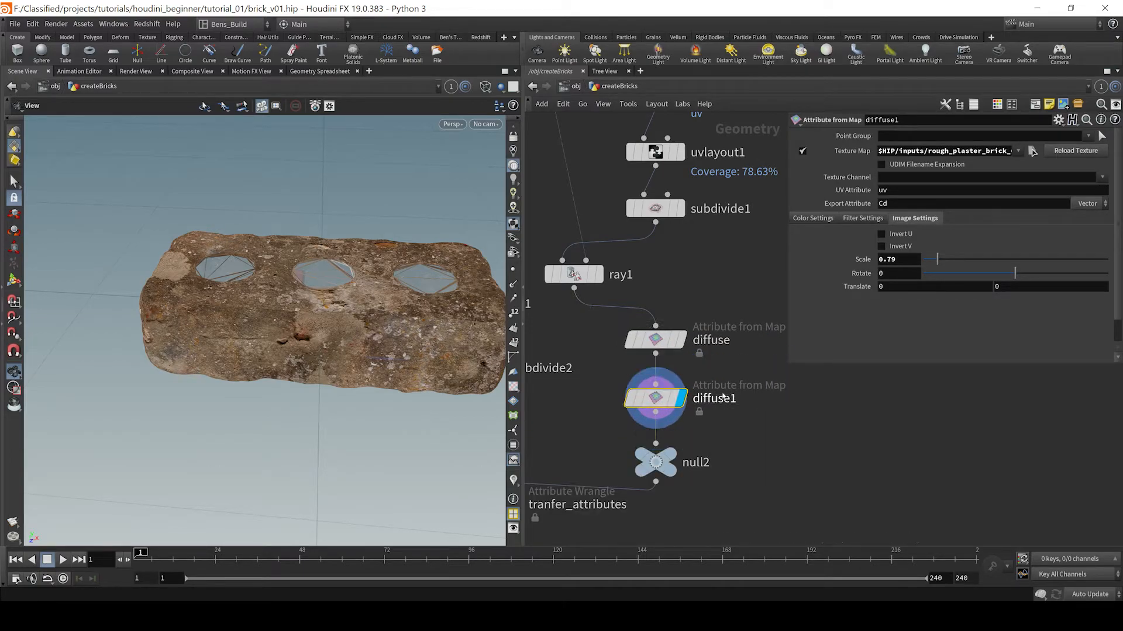
pyautogui.doubleClick(720, 399)
pyautogui.write('normals')
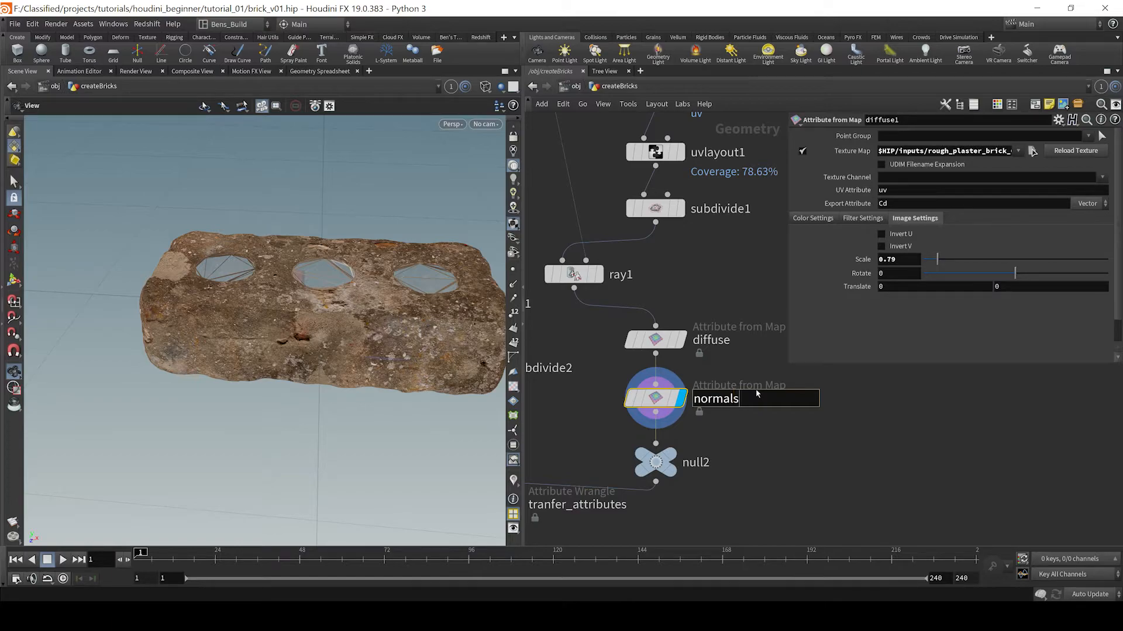
pyautogui.press('Return')
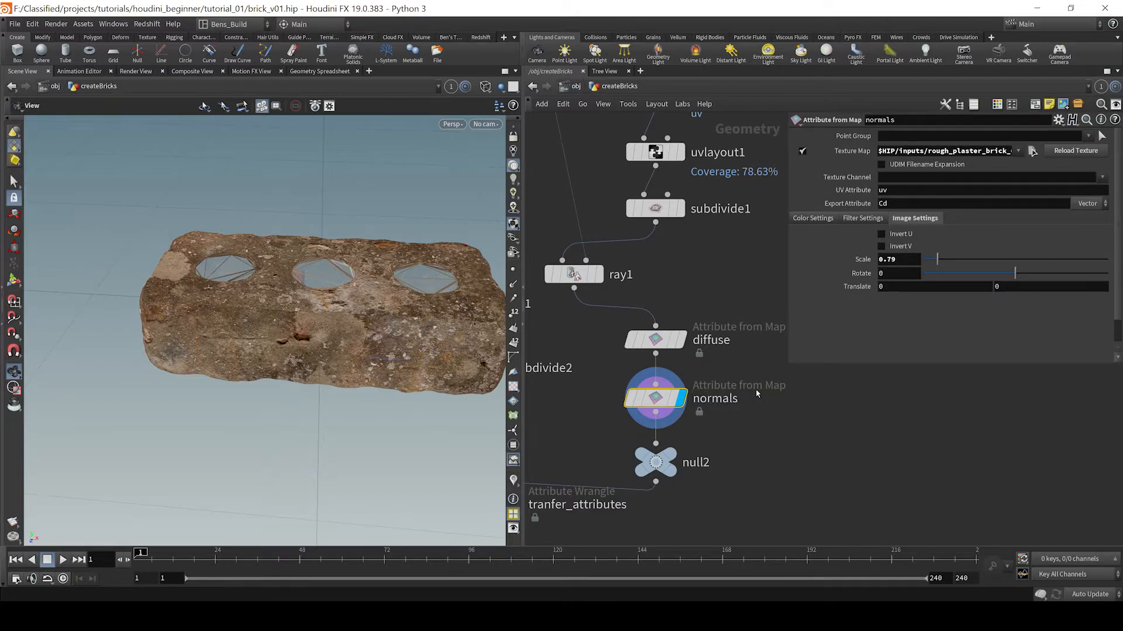
# Load rough_plaster_brick_04_nor_gl_4k.exr as the normals node's texture map and set its export attribute to normals
pyautogui.click(1033, 151)
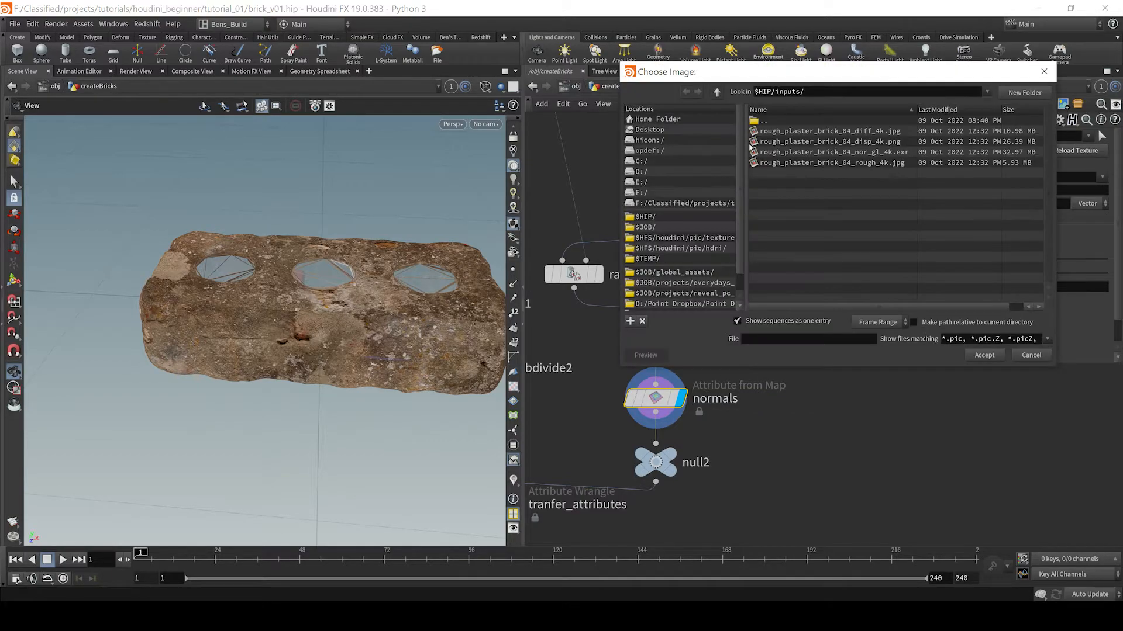
pyautogui.click(825, 153)
pyautogui.click(984, 355)
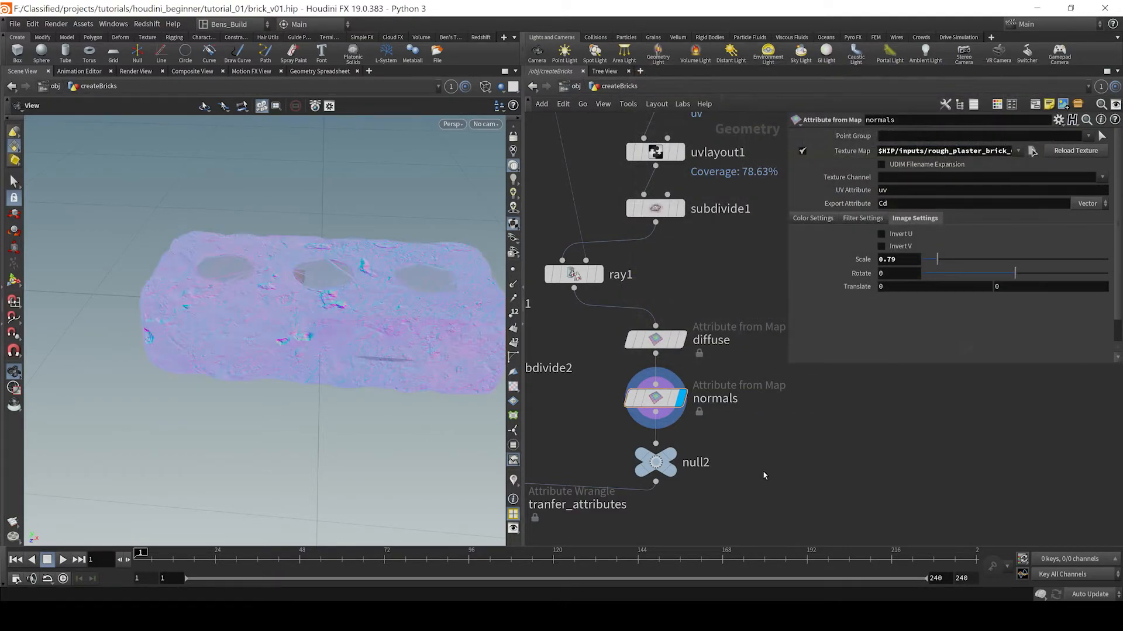
pyautogui.doubleClick(886, 204)
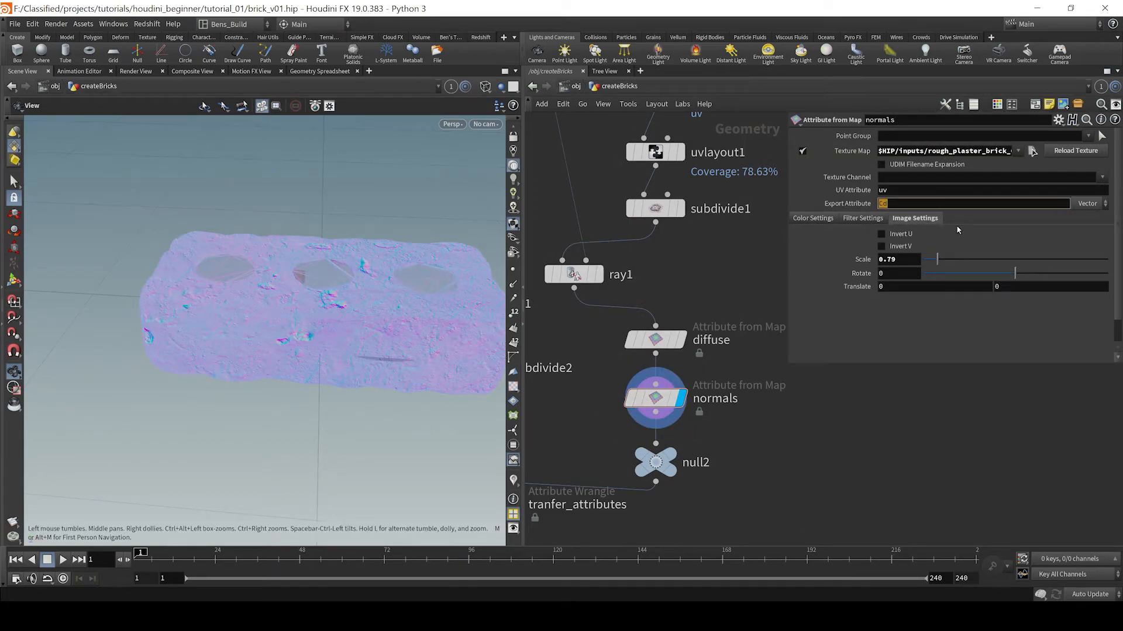
pyautogui.write('normals')
pyautogui.press('Return')
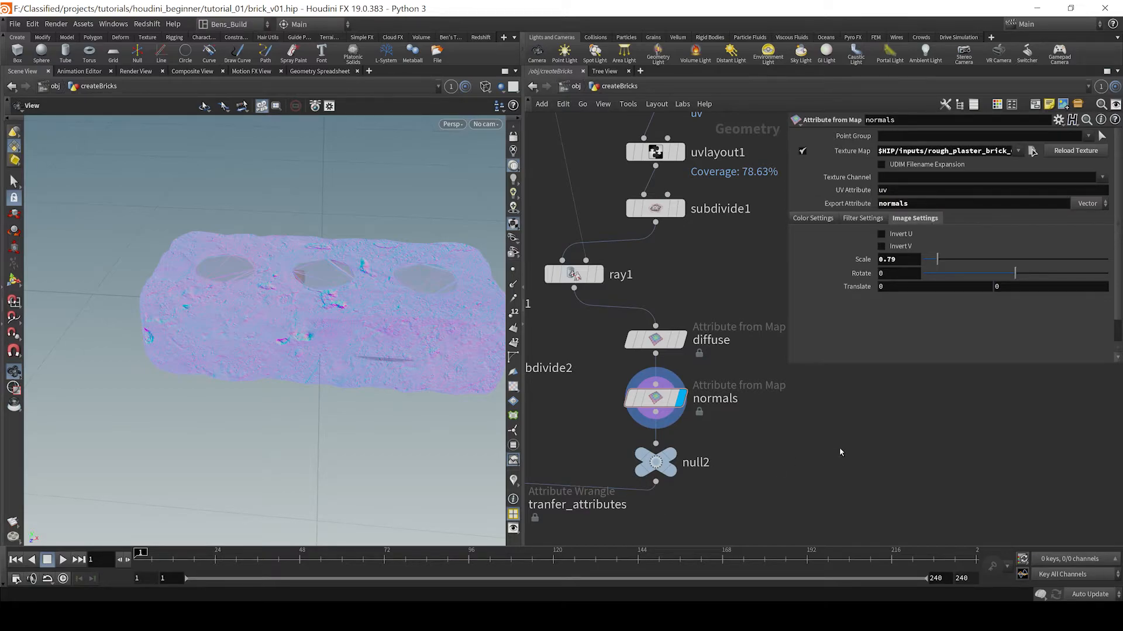
# Check null2's attribute information and make the tranfer_attributes wrangle the selected and displayed node
pyautogui.moveTo(728, 457); pyautogui.dragTo(767, 434, button='middle')
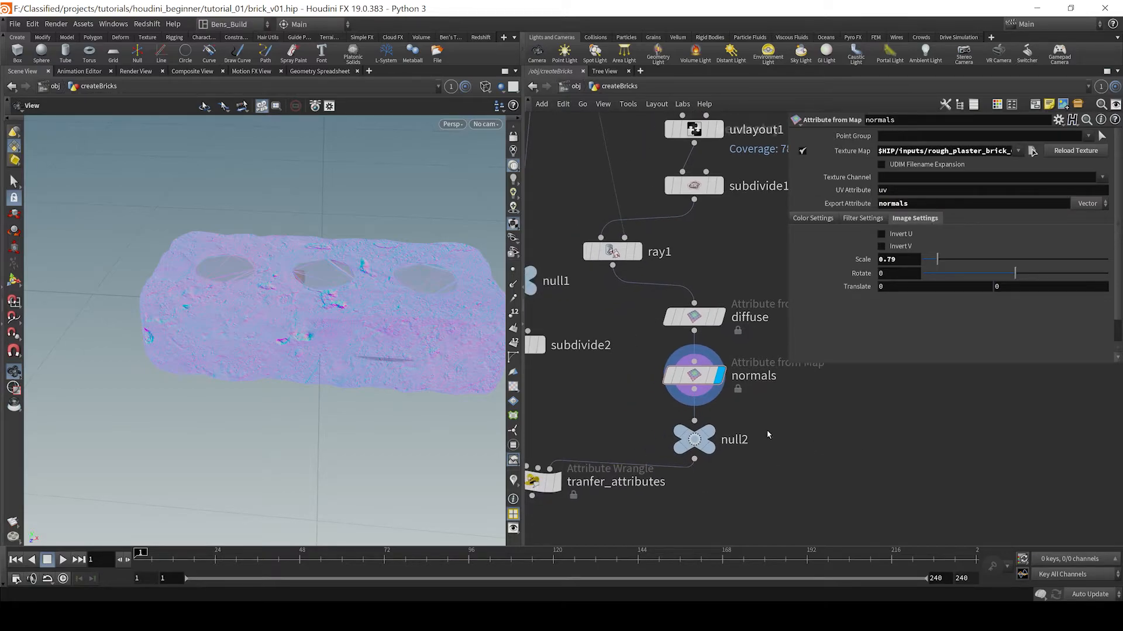
pyautogui.click(702, 442)
pyautogui.middleClick(701, 443)
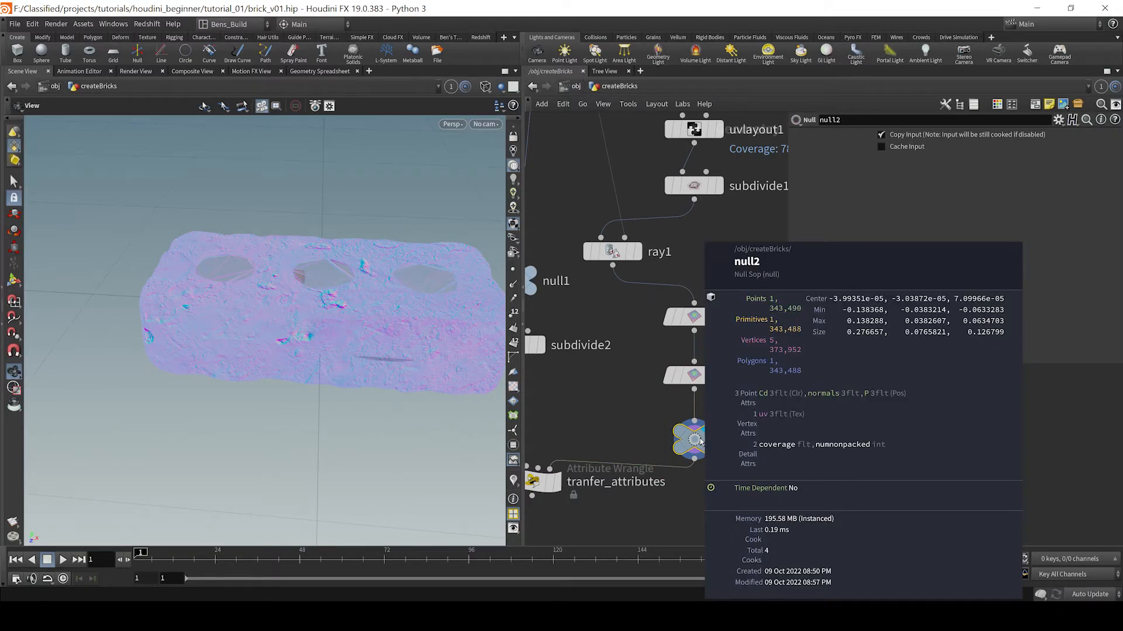
pyautogui.click(694, 374)
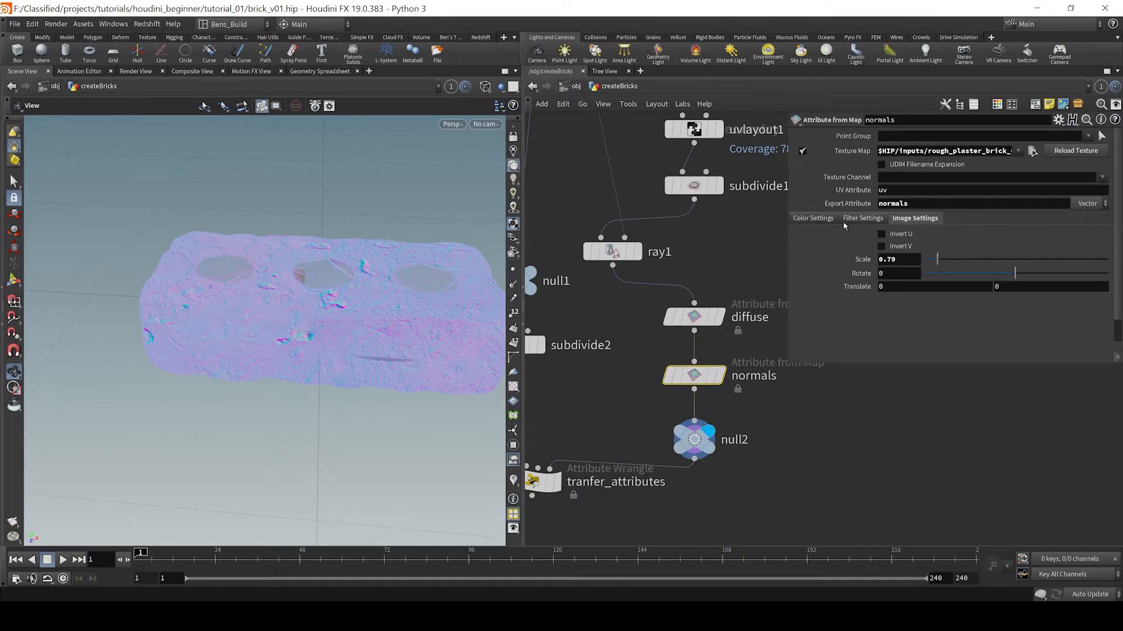
pyautogui.click(535, 482)
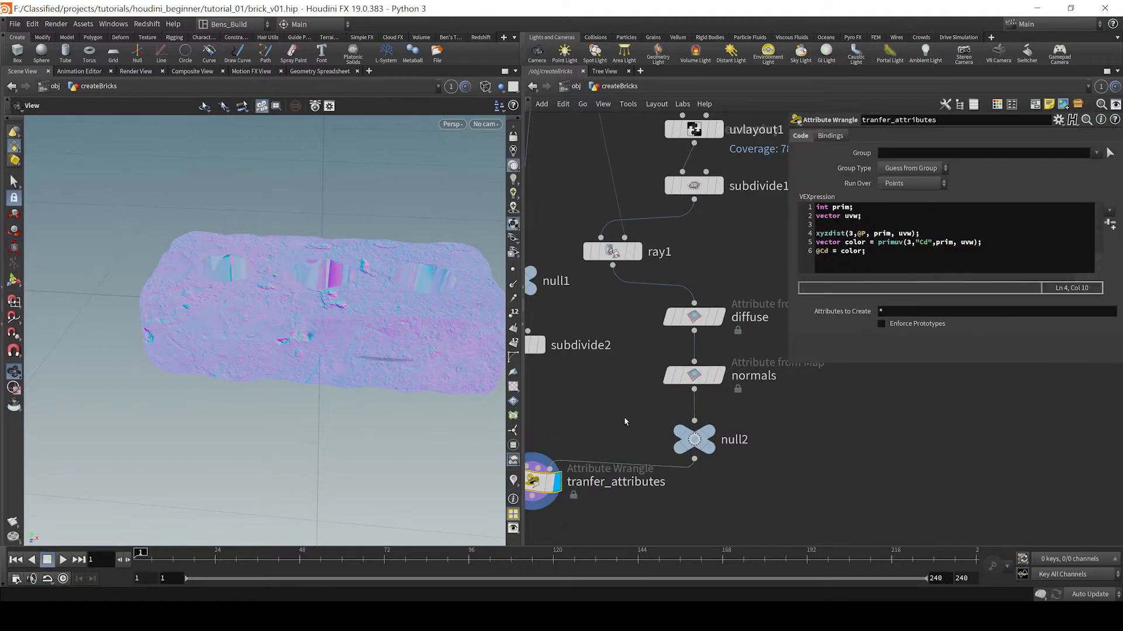
# Display the normals node and examine its color settings and attribute information
pyautogui.moveTo(626, 421); pyautogui.dragTo(698, 356, button='middle')
pyautogui.click(761, 312)
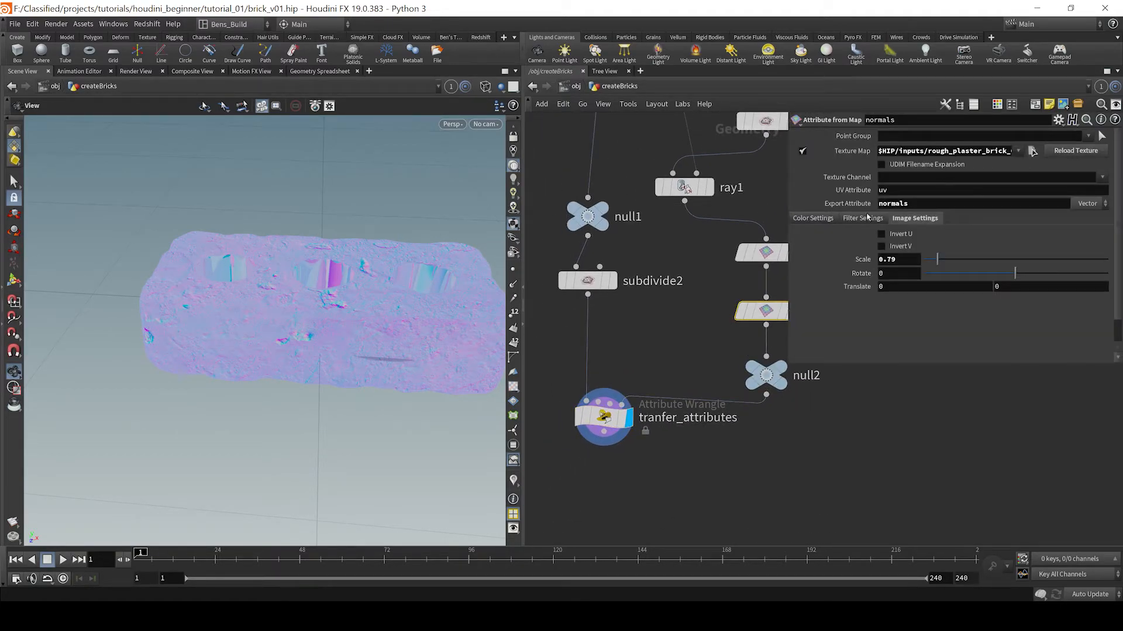
pyautogui.click(835, 219)
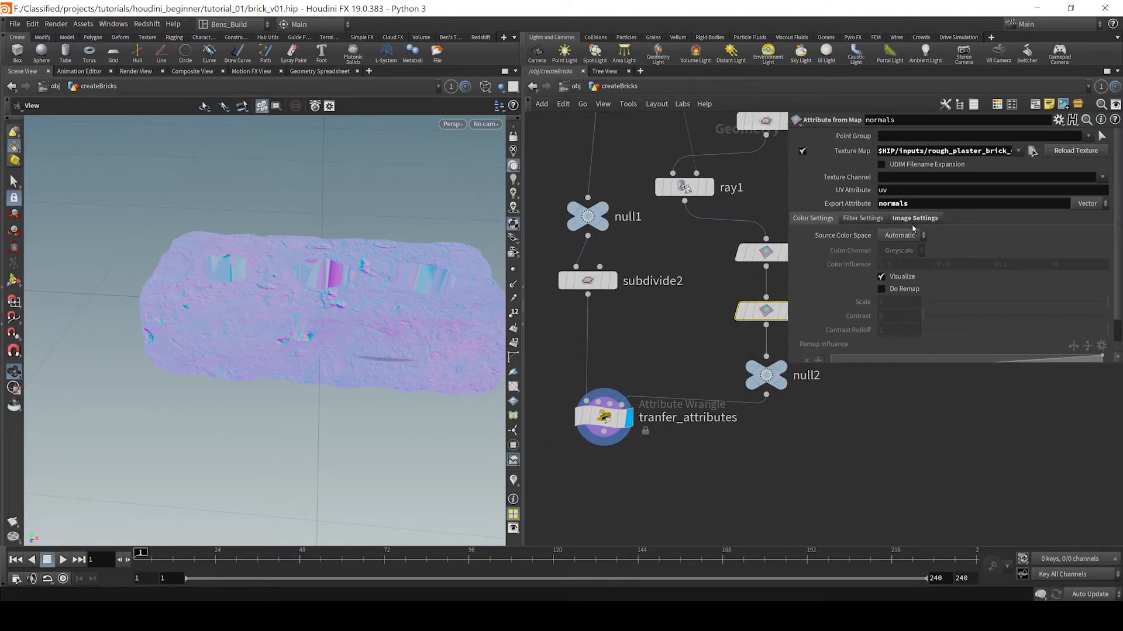
pyautogui.moveTo(750, 351); pyautogui.dragTo(672, 396, button='middle')
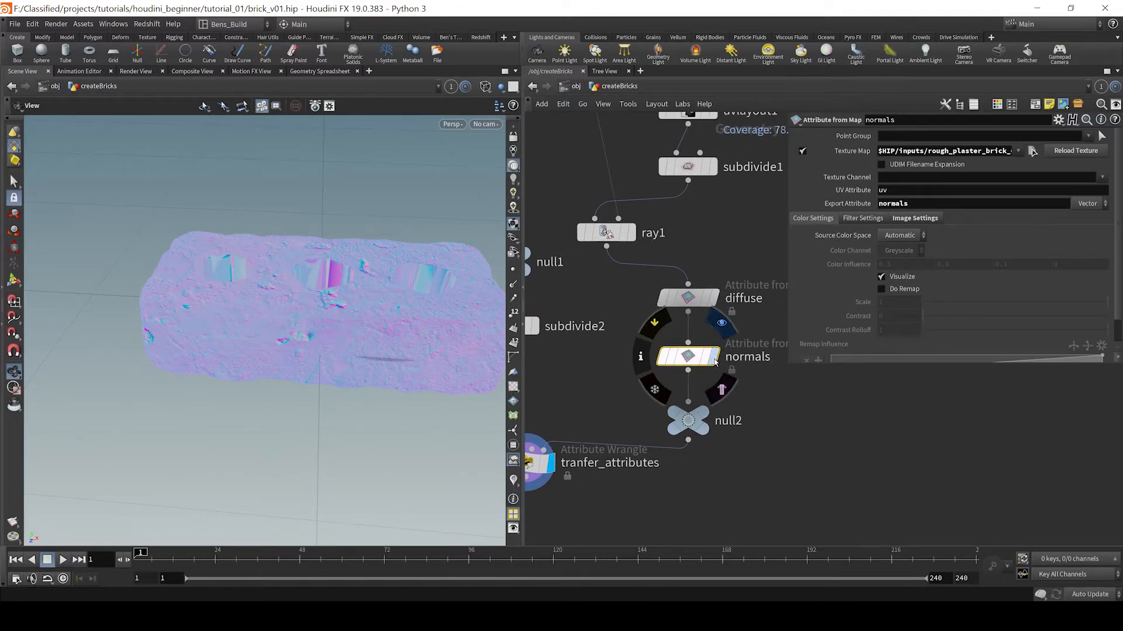
pyautogui.click(713, 357)
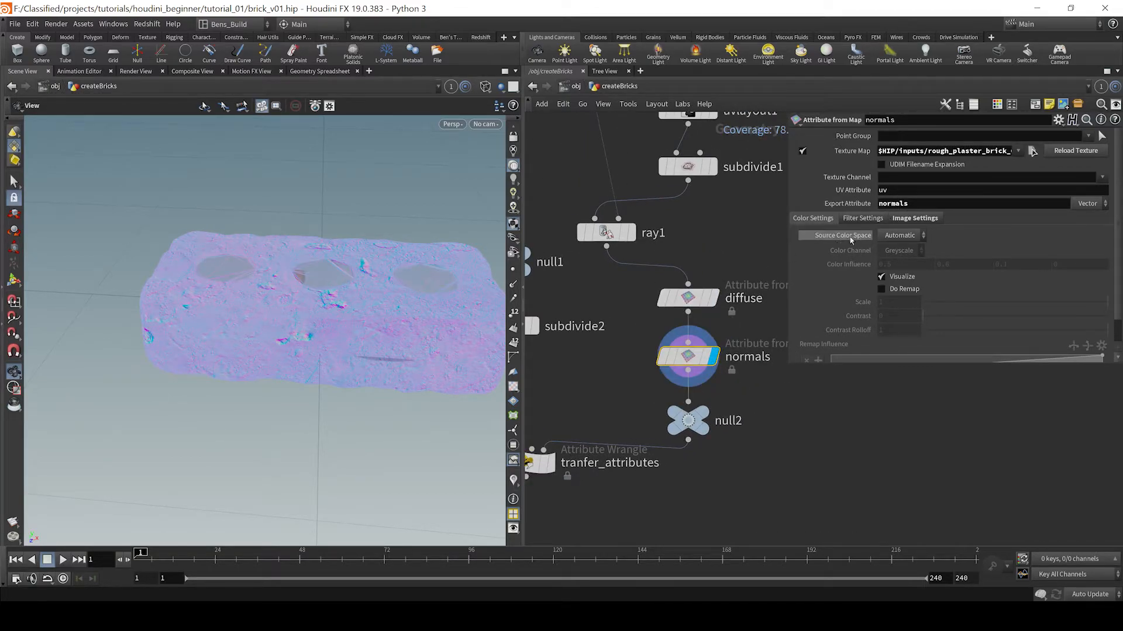
pyautogui.middleClick(697, 359)
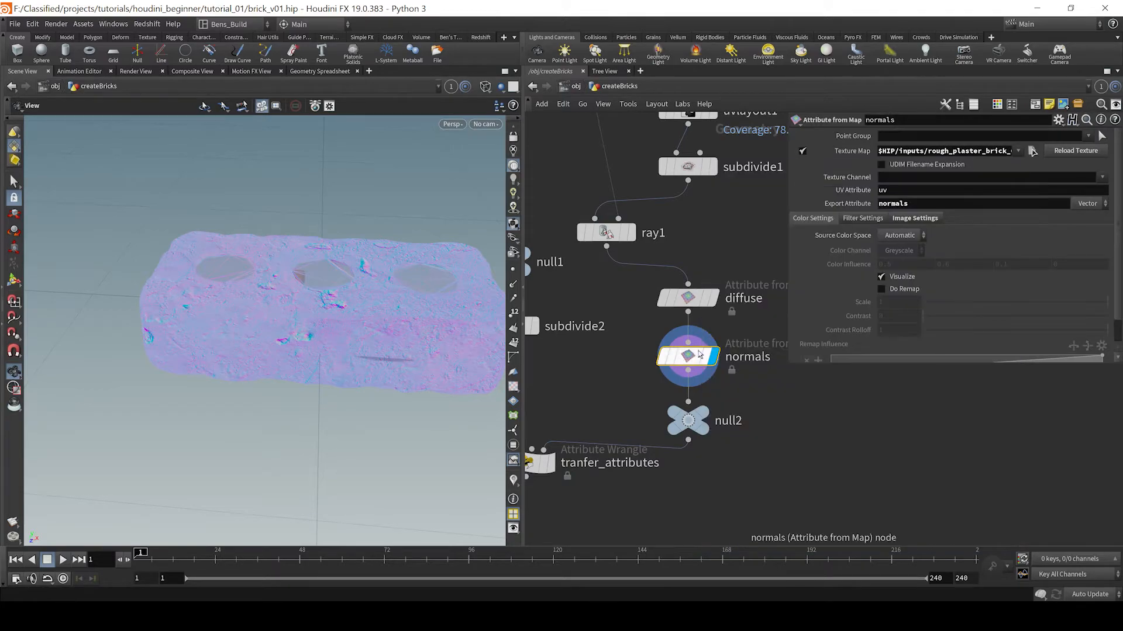
pyautogui.click(695, 303)
pyautogui.click(703, 360)
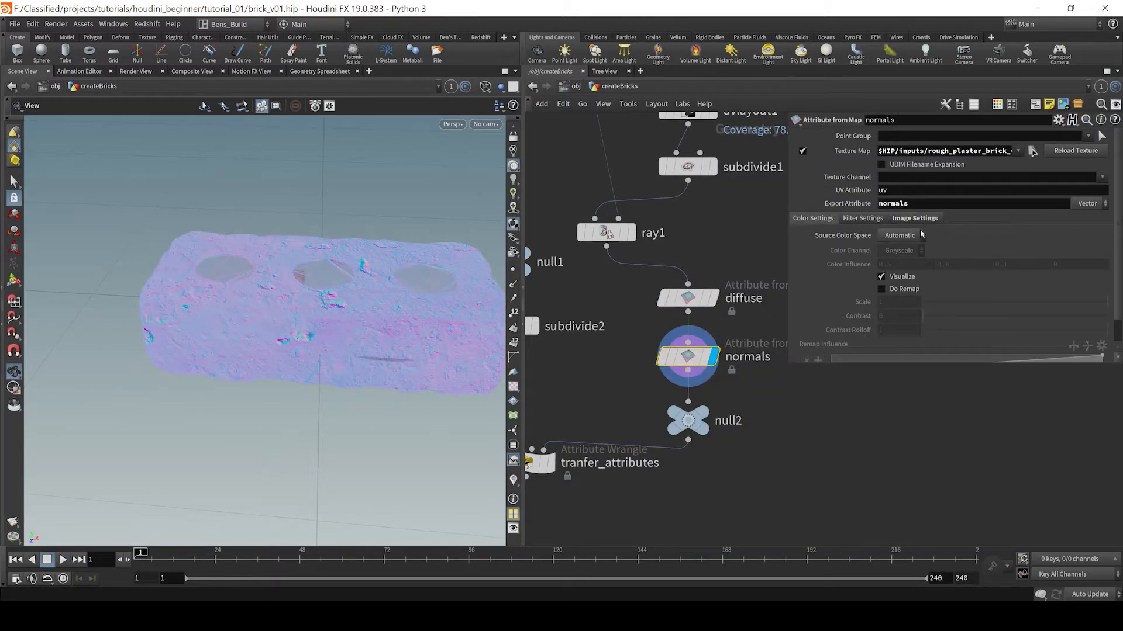
pyautogui.click(921, 235)
pyautogui.click(909, 248)
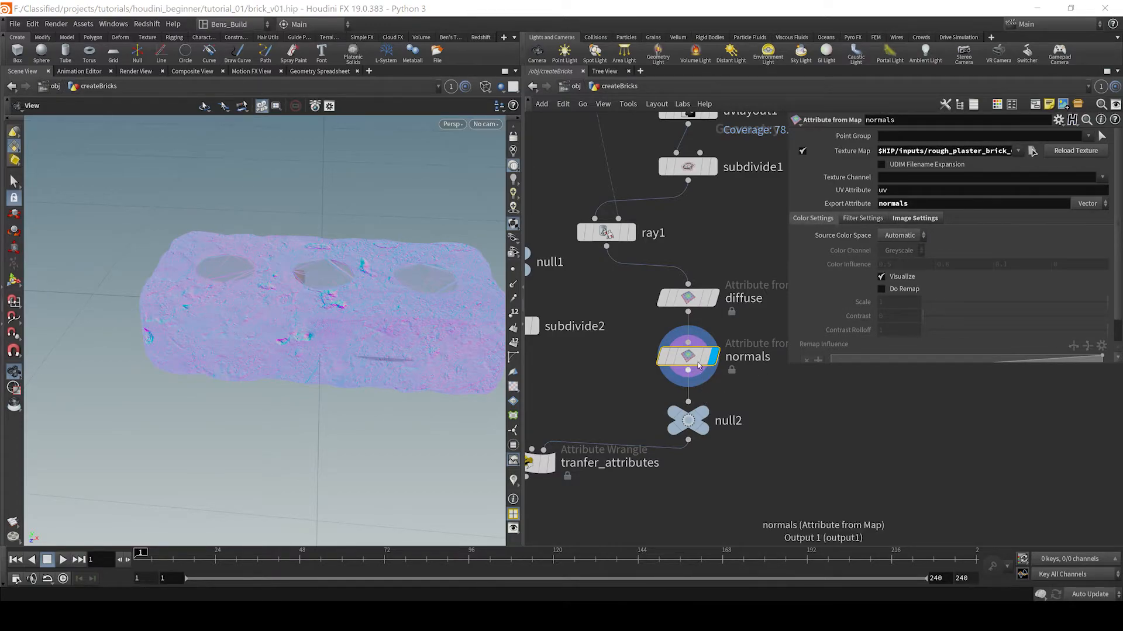
pyautogui.middleClick(697, 358)
pyautogui.moveTo(613, 397); pyautogui.dragTo(703, 396, button='middle')
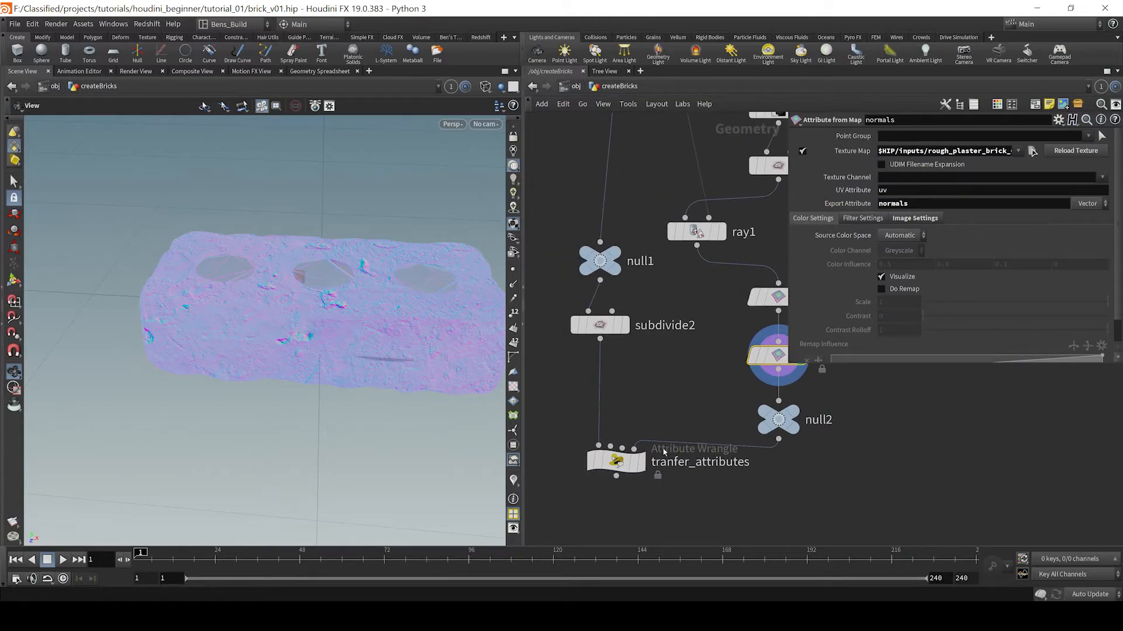
# Turn off the normals node's Visualize option and make the tranfer_attributes wrangle the displayed and selected node
pyautogui.click(617, 462)
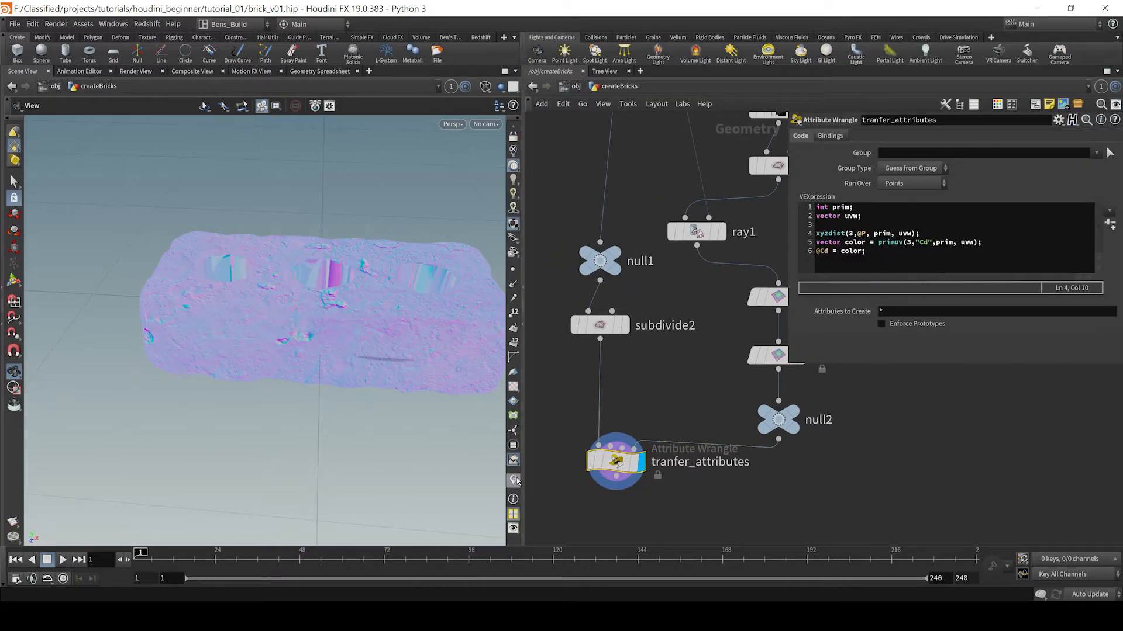
pyautogui.click(773, 355)
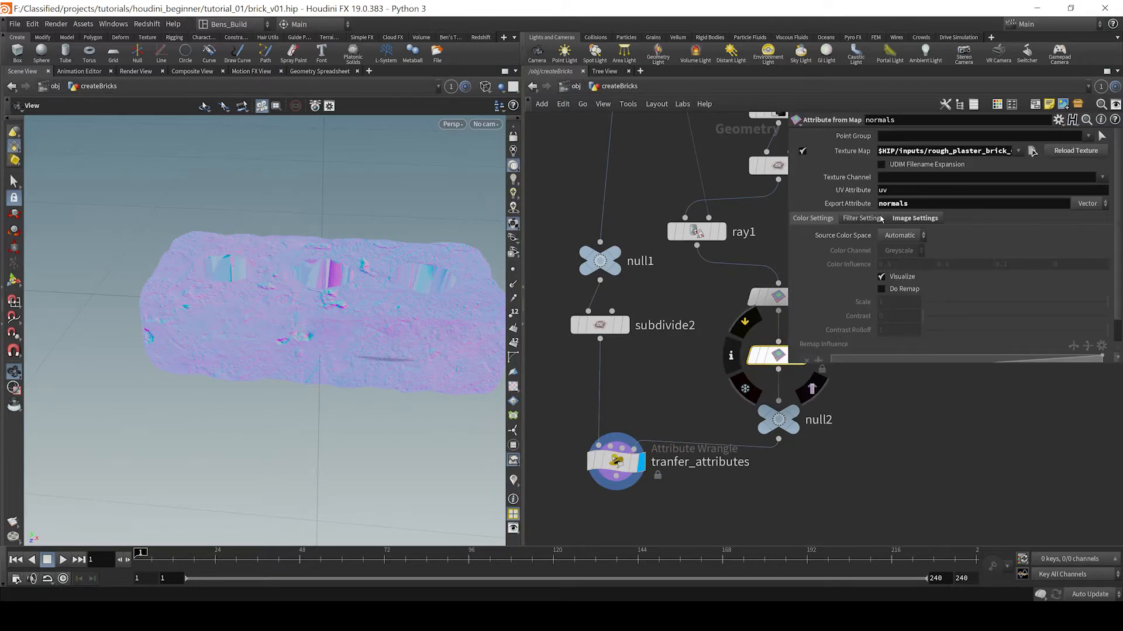
pyautogui.click(660, 455)
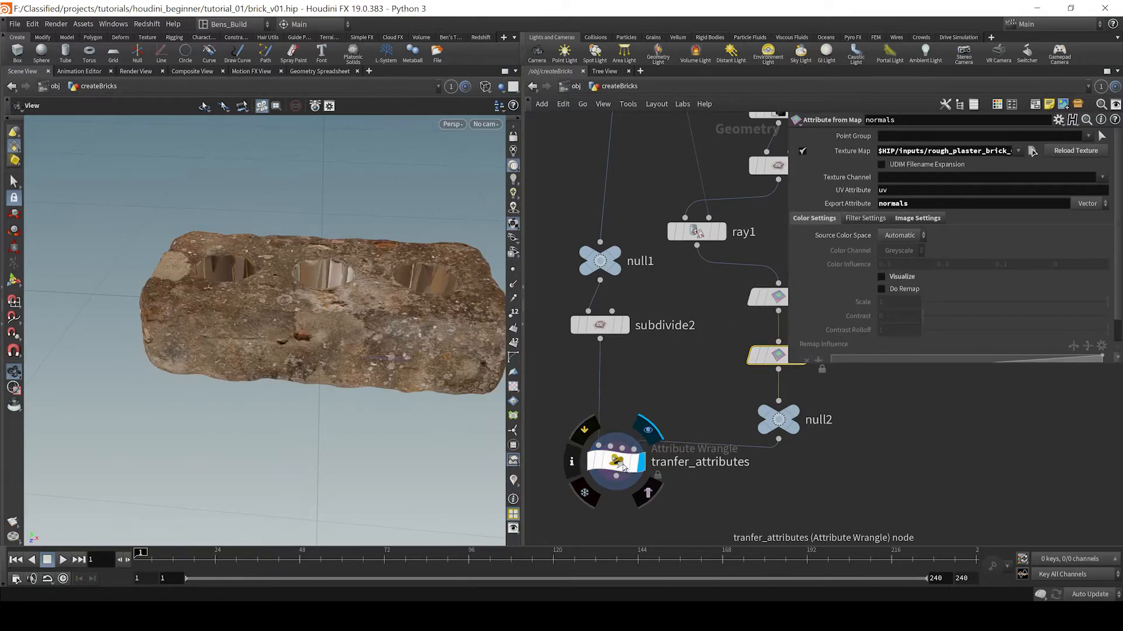
pyautogui.moveTo(751, 410); pyautogui.dragTo(706, 409, button='middle')
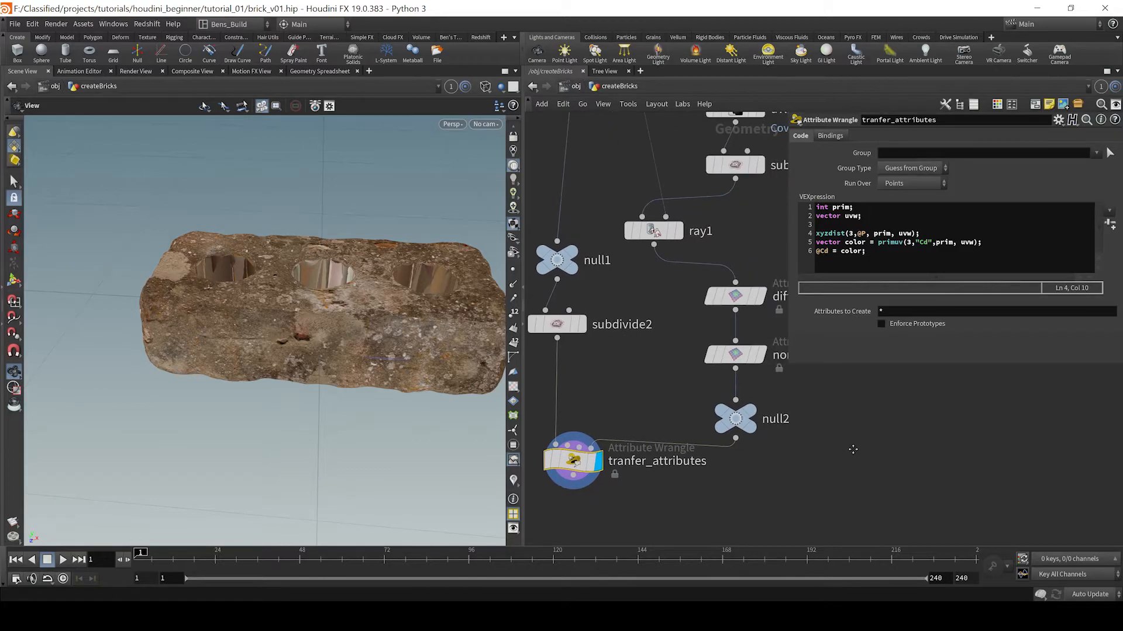
# Compare the normals node's display with that of tranfer_attributes and check the wrangle's attribute information
pyautogui.click(758, 354)
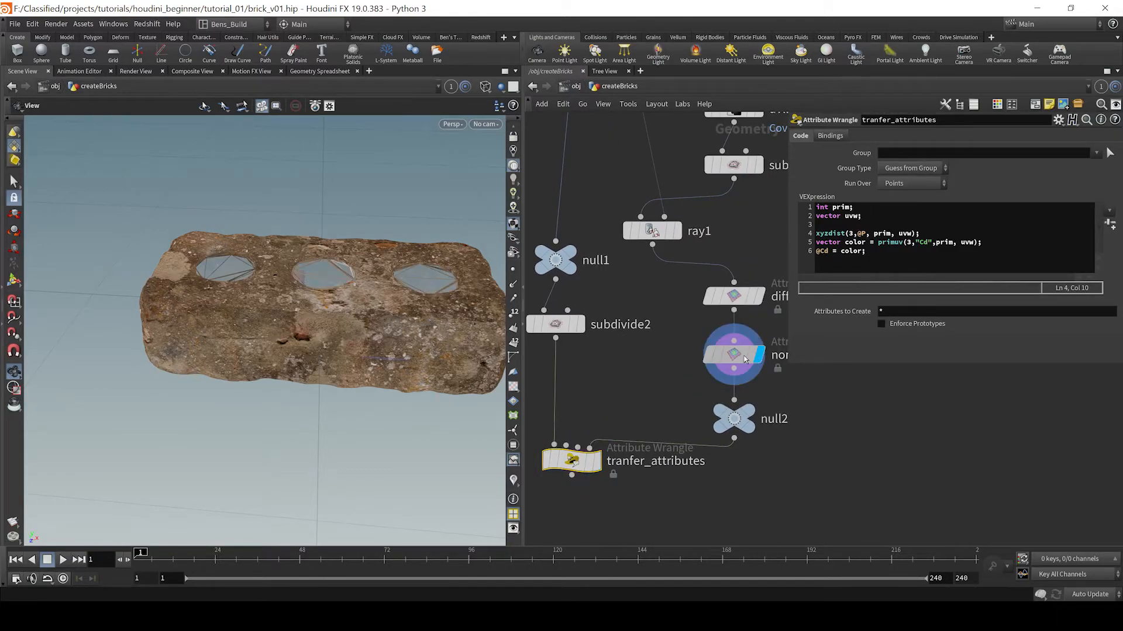
pyautogui.click(597, 461)
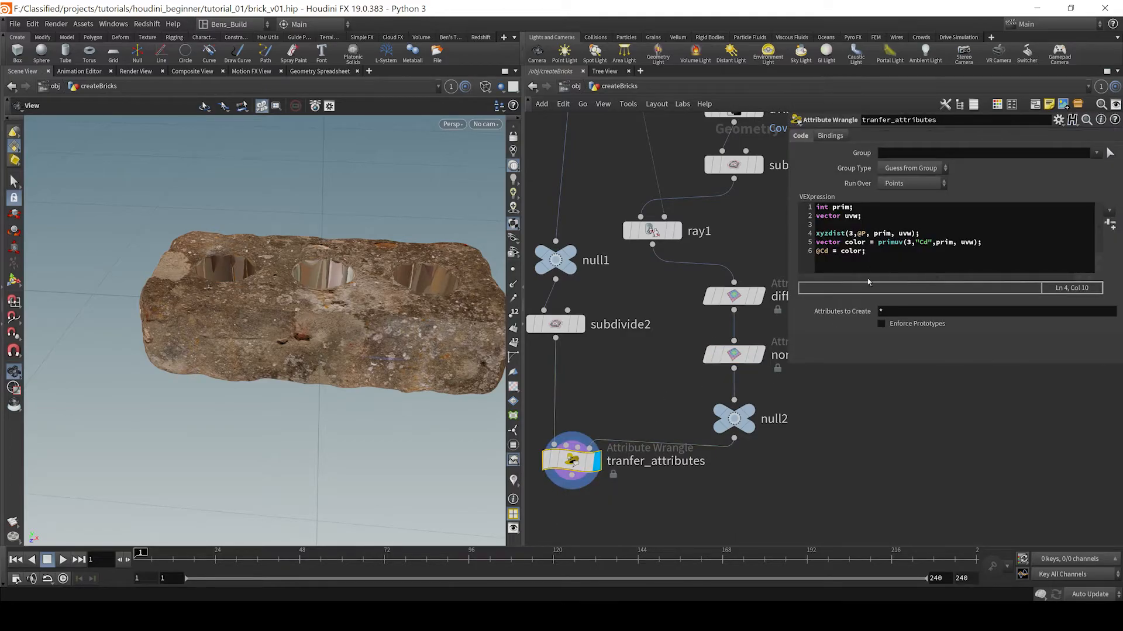
pyautogui.middleClick(597, 462)
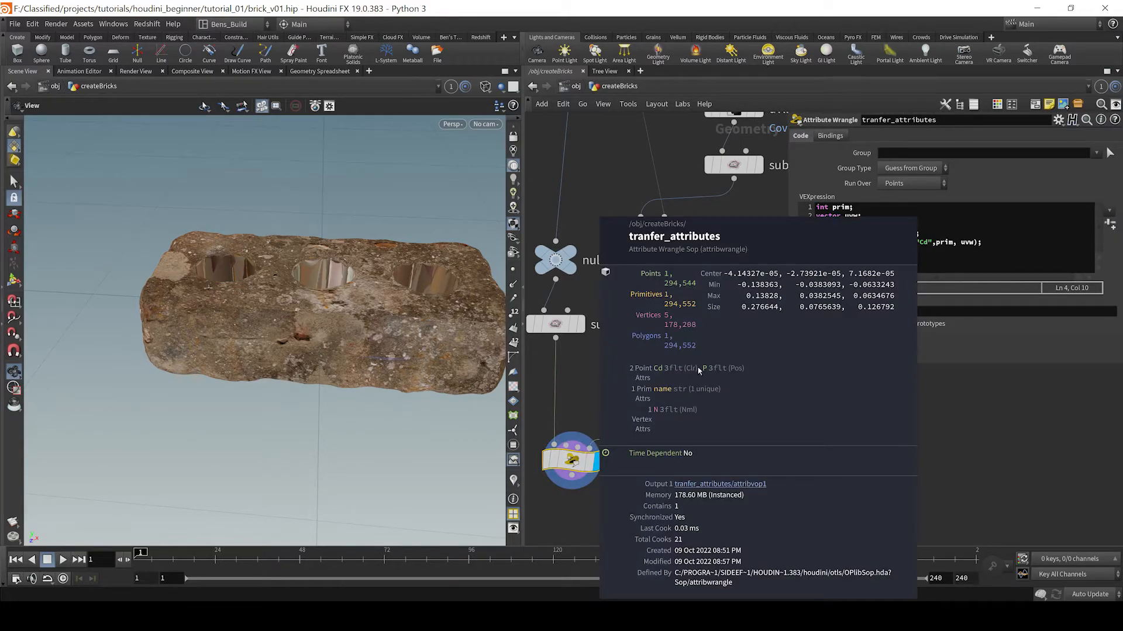
# Add the line vector normals = primuv(3,"normals", prim, uvw); at the end of the tranfer_attributes VEX code
pyautogui.click(909, 252)
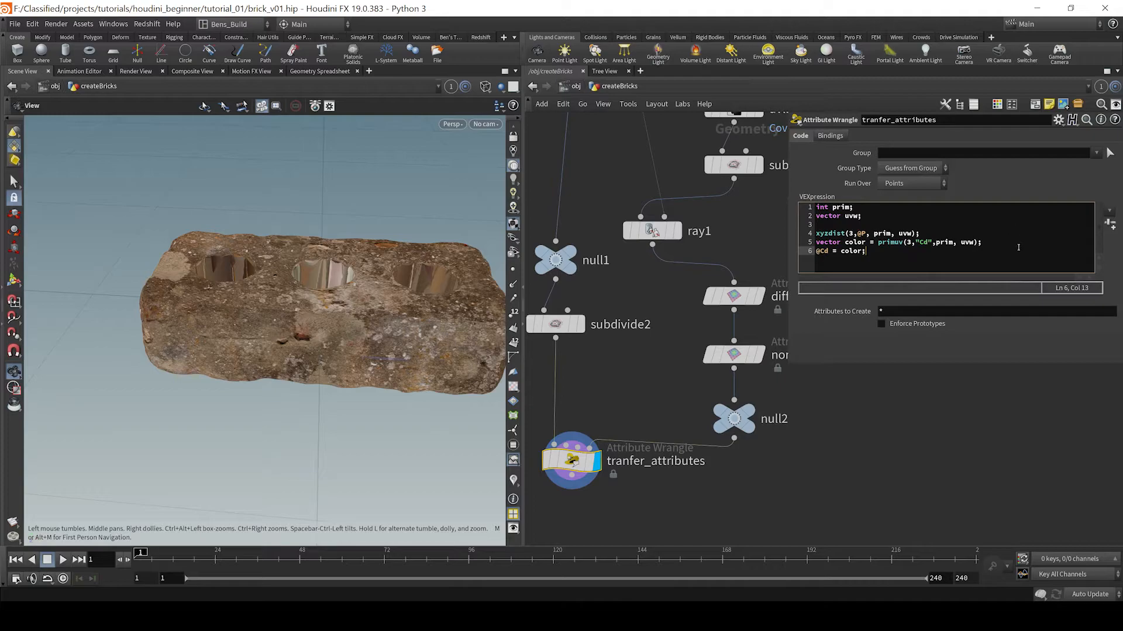
pyautogui.press('Return')
pyautogui.write('vector no')
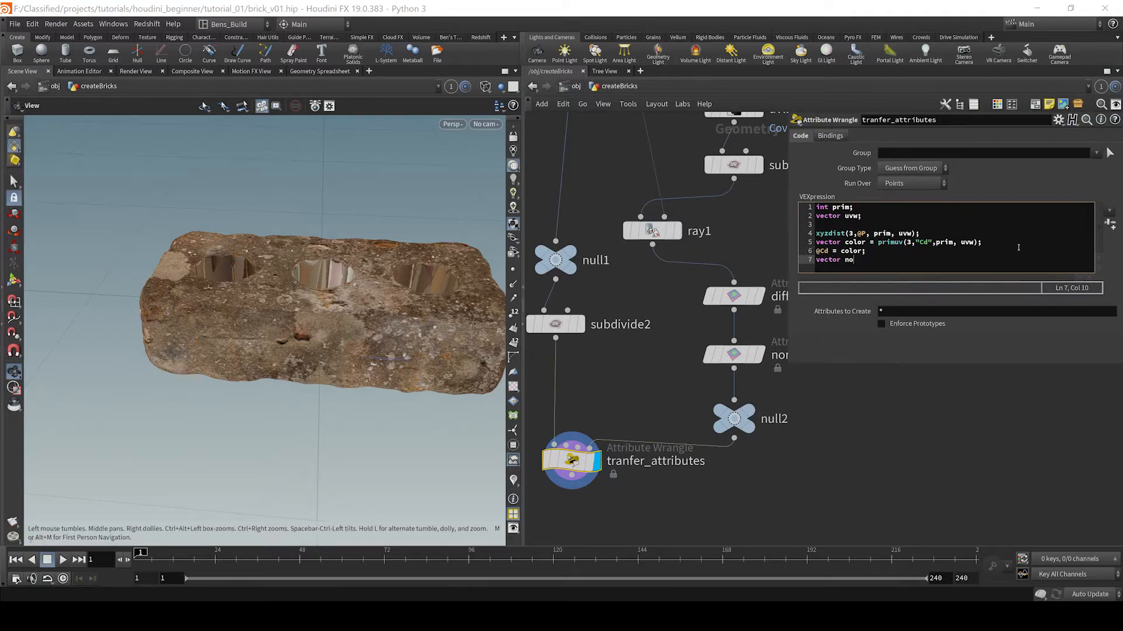
pyautogui.write('rmals(')
pyautogui.click(919, 234)
pyautogui.moveTo(918, 233); pyautogui.dragTo(903, 233)
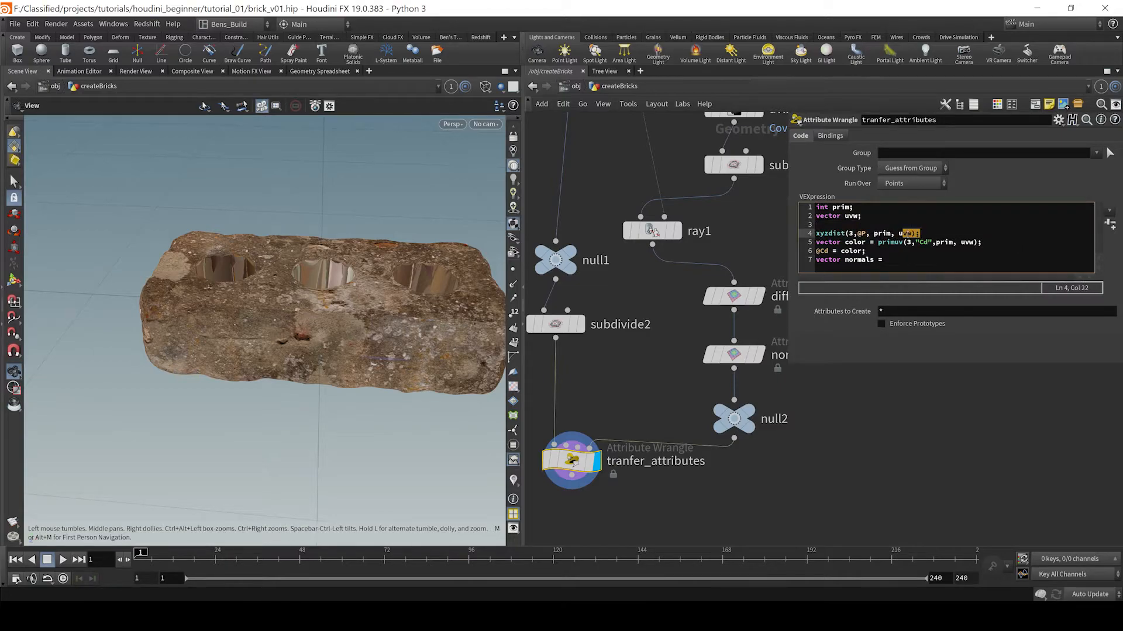
pyautogui.click(893, 258)
pyautogui.write('primu')
pyautogui.write('v(3,"')
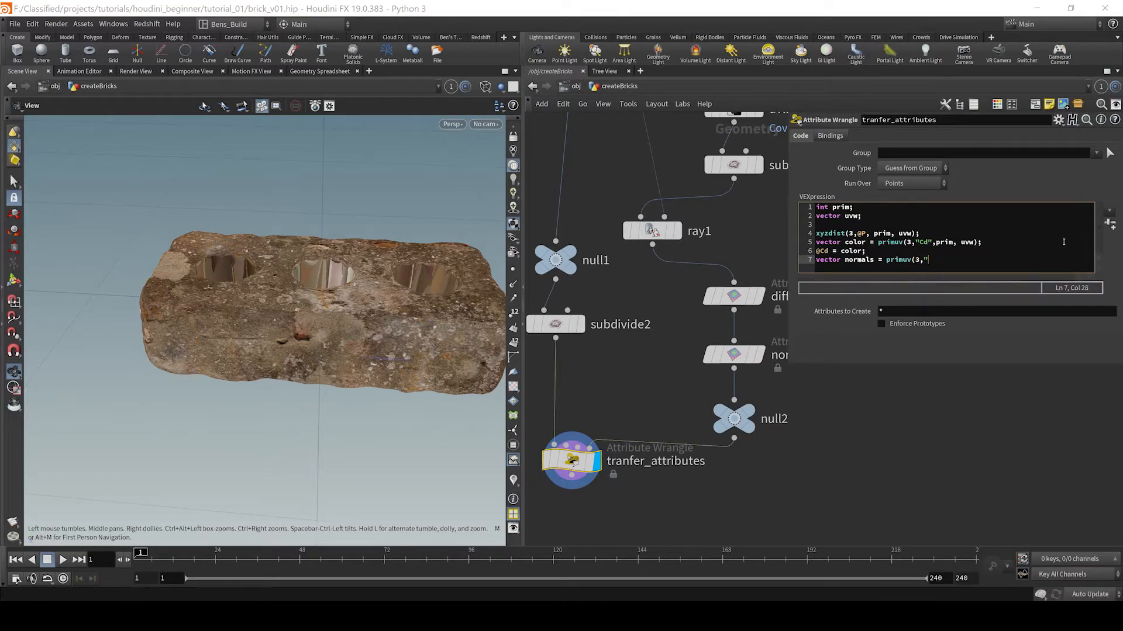
pyautogui.write('normals", prim, uvw);')
pyautogui.press('Return')
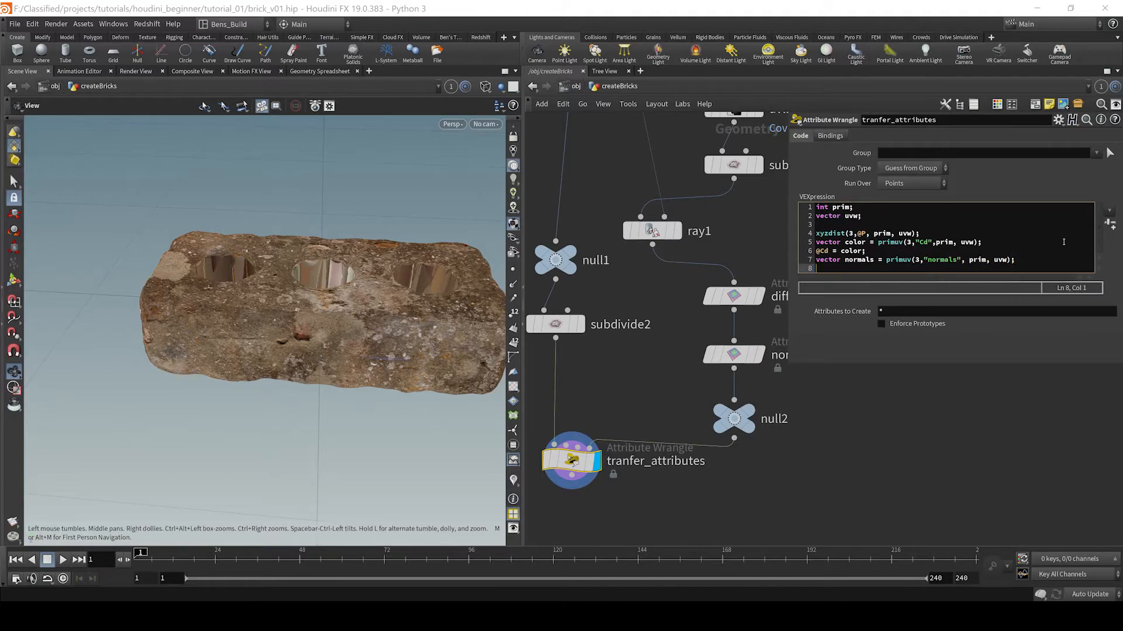
# Add the line v@norm = normals; to the tranfer_attributes code and check the wrangle's attribute information
pyautogui.write('v@')
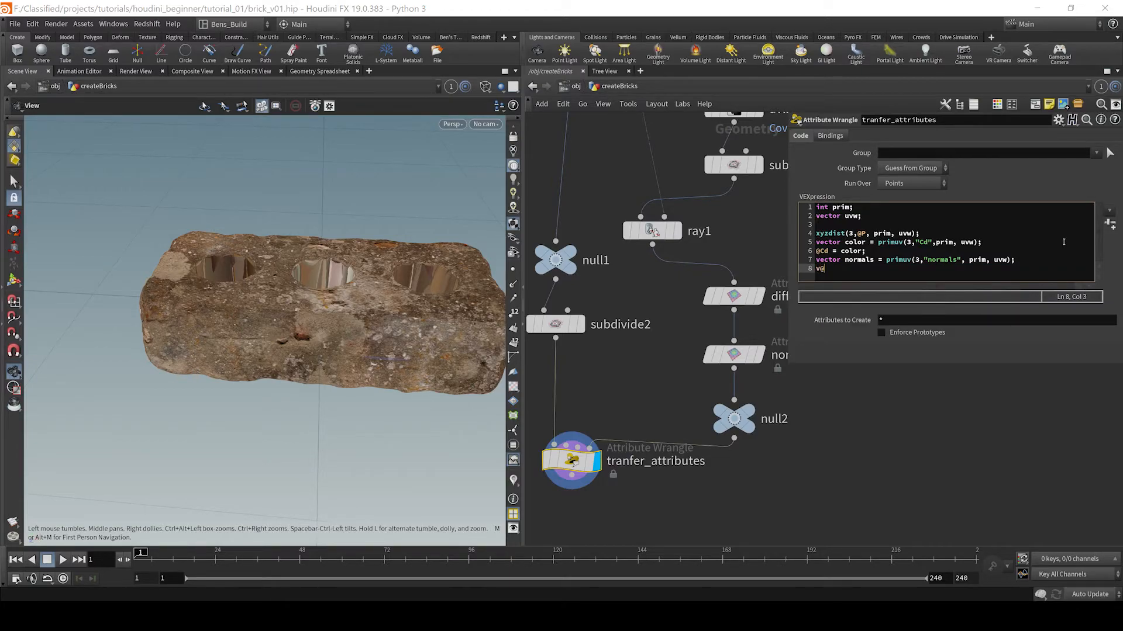
pyautogui.write("norm = normals'")
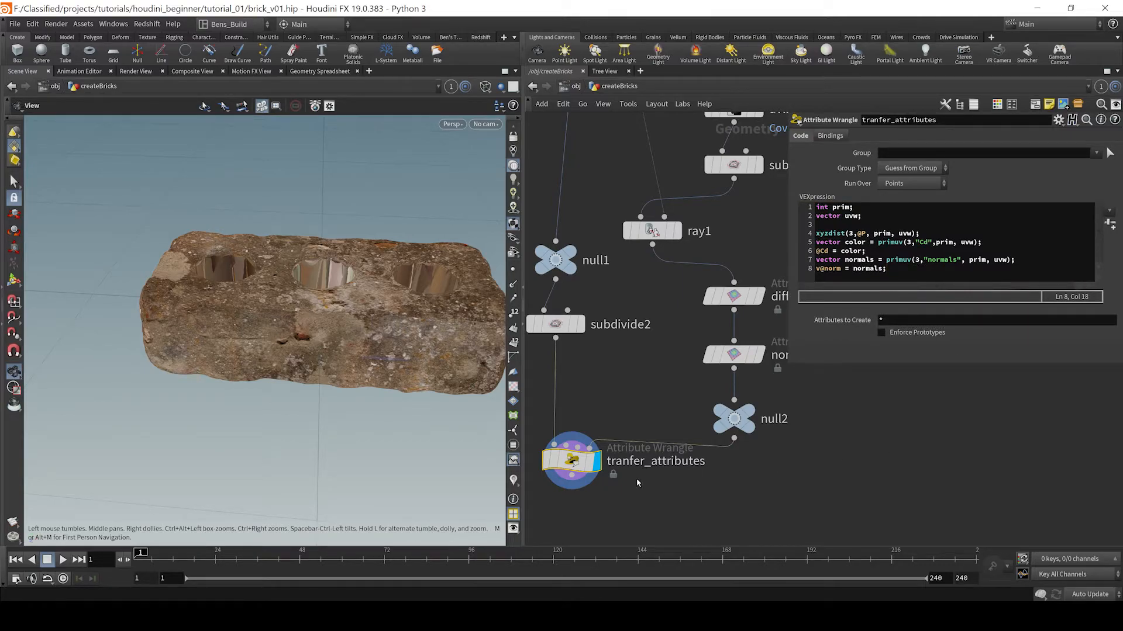
pyautogui.scroll(-3, 638, 483)
pyautogui.moveTo(590, 485); pyautogui.dragTo(661, 457, button='middle')
pyautogui.scroll(3, 662, 457)
pyautogui.middleClick(686, 434)
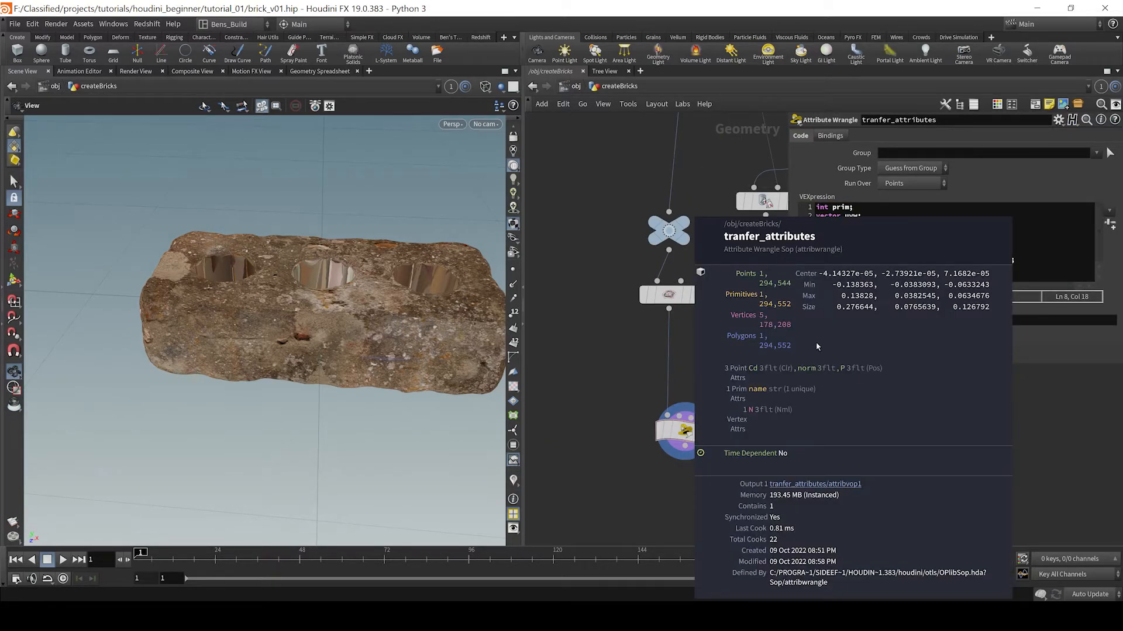
pyautogui.moveTo(807, 356); pyautogui.dragTo(803, 361, button='middle')
# Add a Point VOP node below tranfer_attributes, wire it to the wrangle's output and display it
pyautogui.moveTo(705, 473); pyautogui.dragTo(697, 400, button='middle')
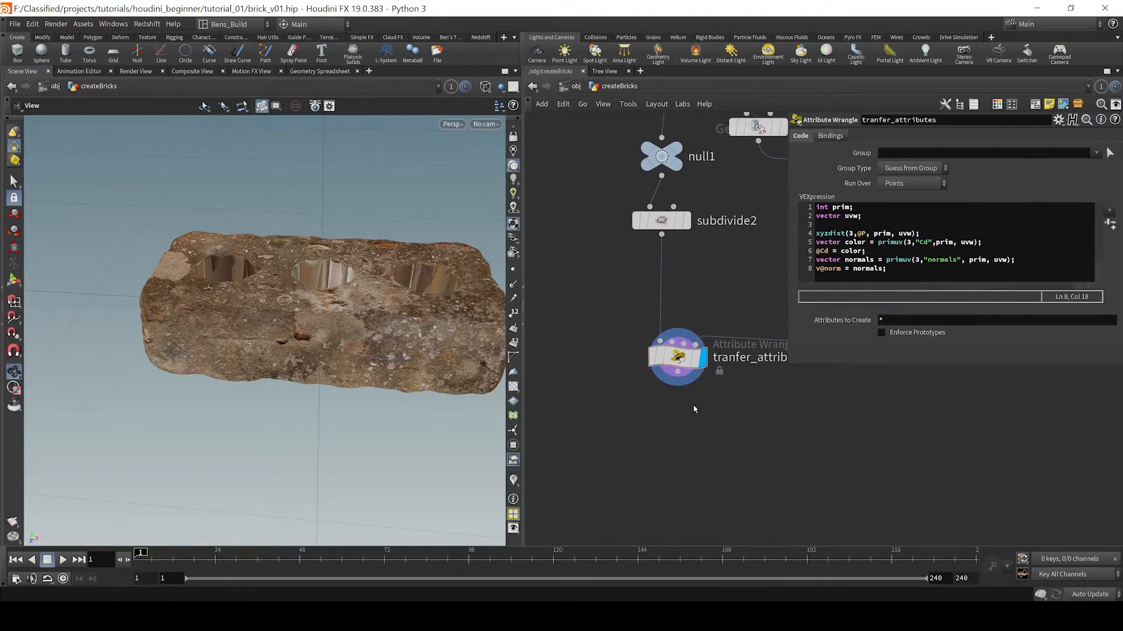
pyautogui.scroll(-1, 685, 435)
pyautogui.press('Tab')
pyautogui.write('pointvo')
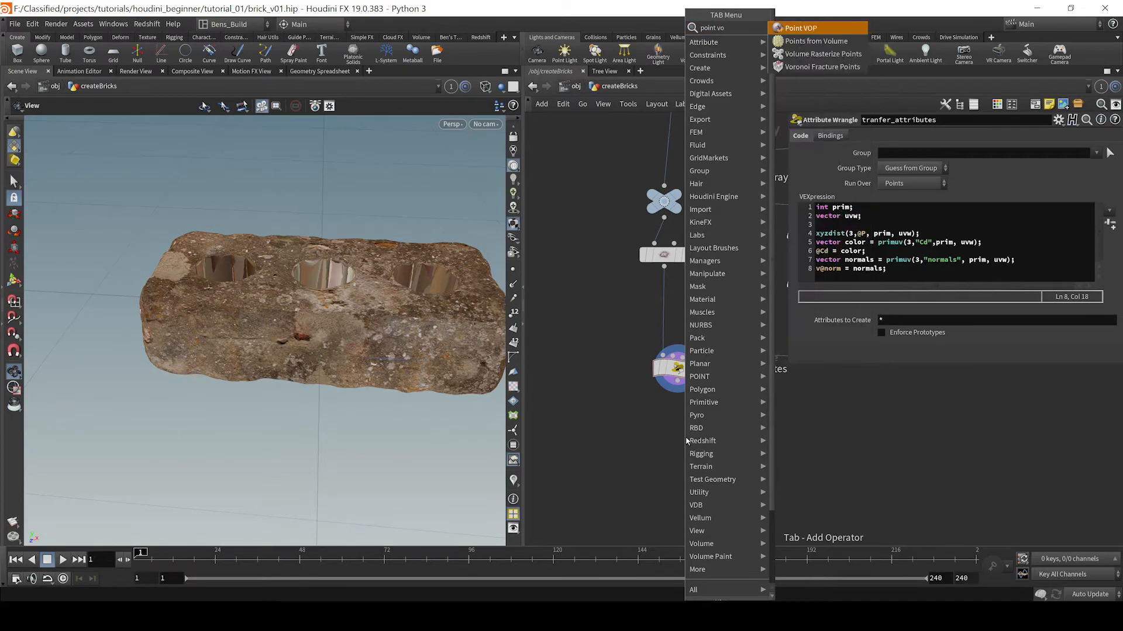
pyautogui.press('Return')
pyautogui.click(686, 437)
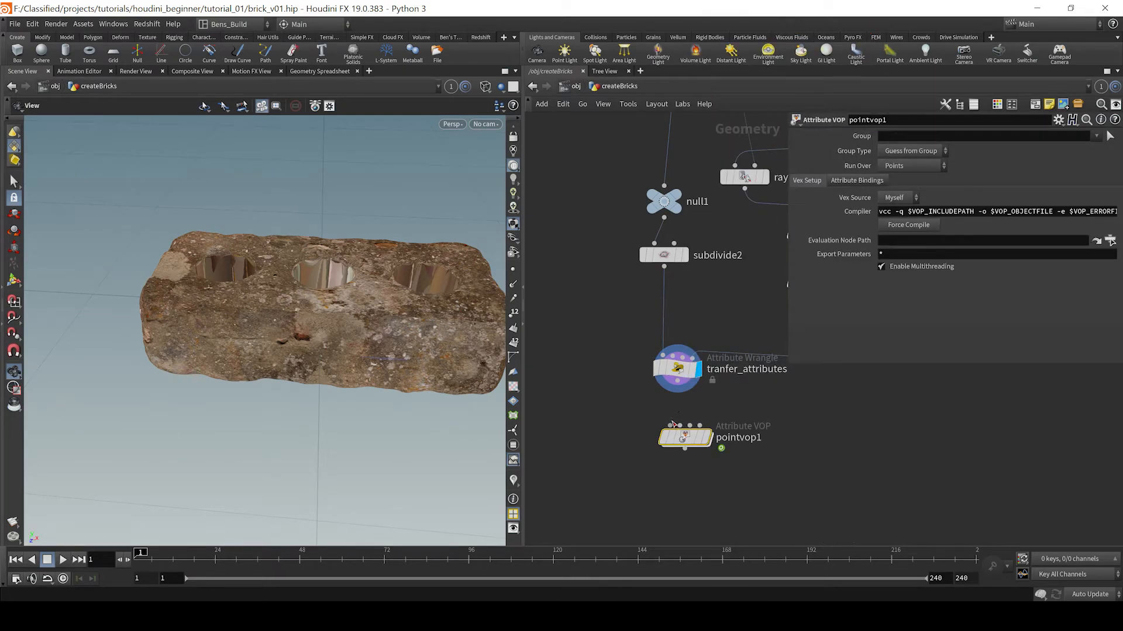
# Go inside pointvop1 and add a Bind node beside the global parameters node
pyautogui.doubleClick(699, 438)
pyautogui.press('h')
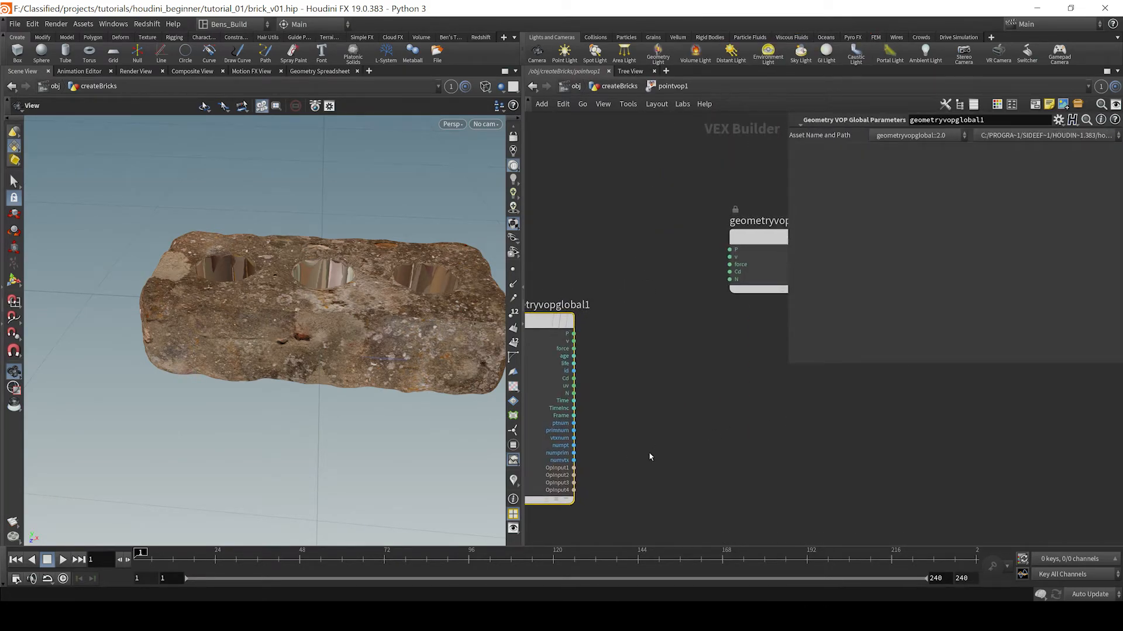
pyautogui.press('Tab')
pyautogui.write('bind')
pyautogui.press('Return')
pyautogui.click(669, 417)
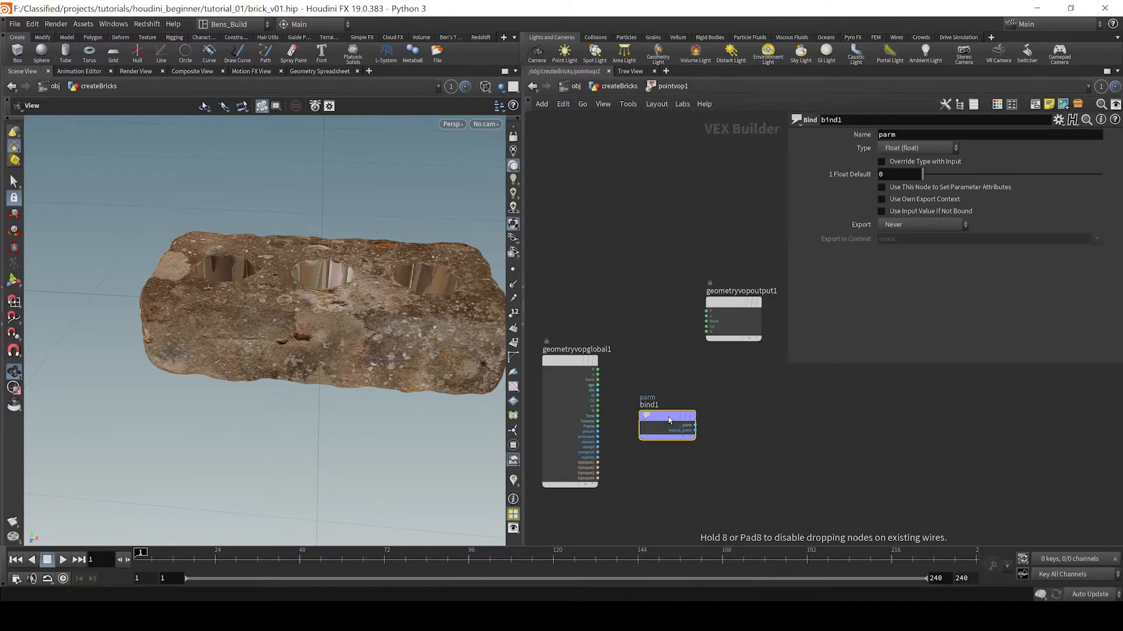
# Name the Bind node's parameter norm, set its type to Vector (vector), and move the node lower in the network
pyautogui.moveTo(900, 135); pyautogui.dragTo(866, 141)
pyautogui.write('norm')
pyautogui.press('Return')
pyautogui.click(918, 148)
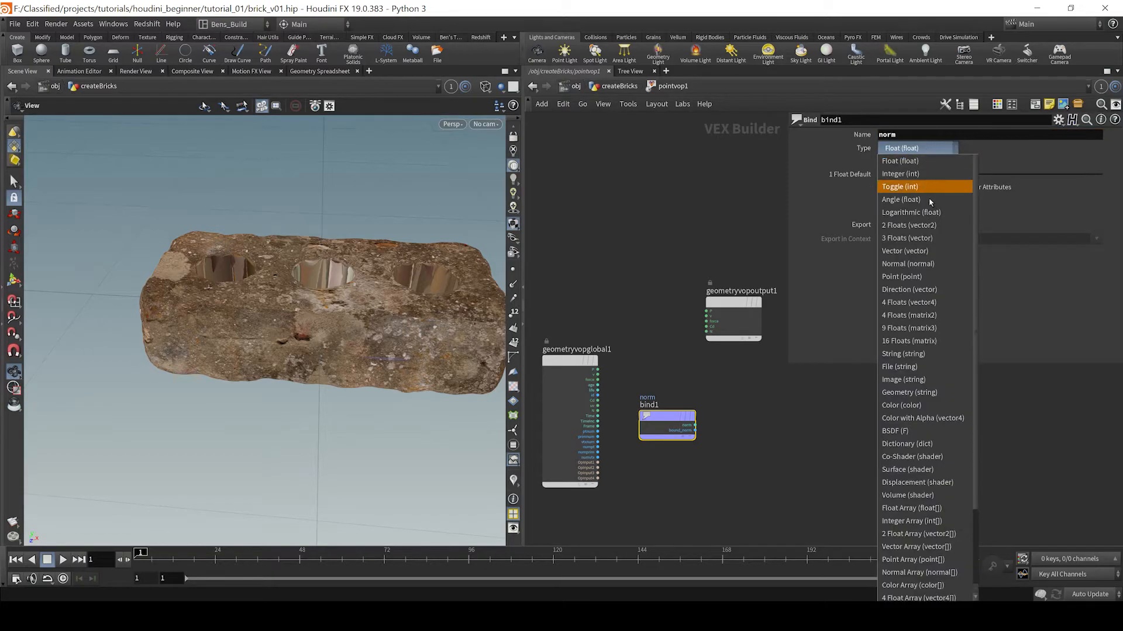
pyautogui.click(921, 255)
pyautogui.moveTo(660, 418); pyautogui.dragTo(648, 492)
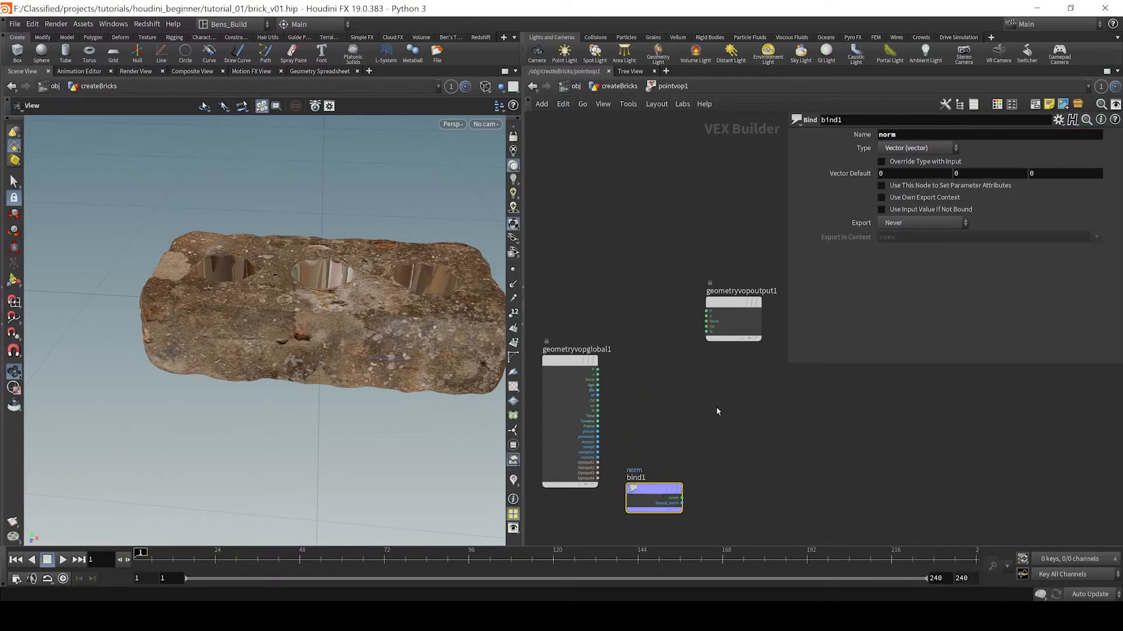
# Add a Displace Along Normal node between the global parameters node and the geometry output node
pyautogui.press('Tab')
pyautogui.write('dip')
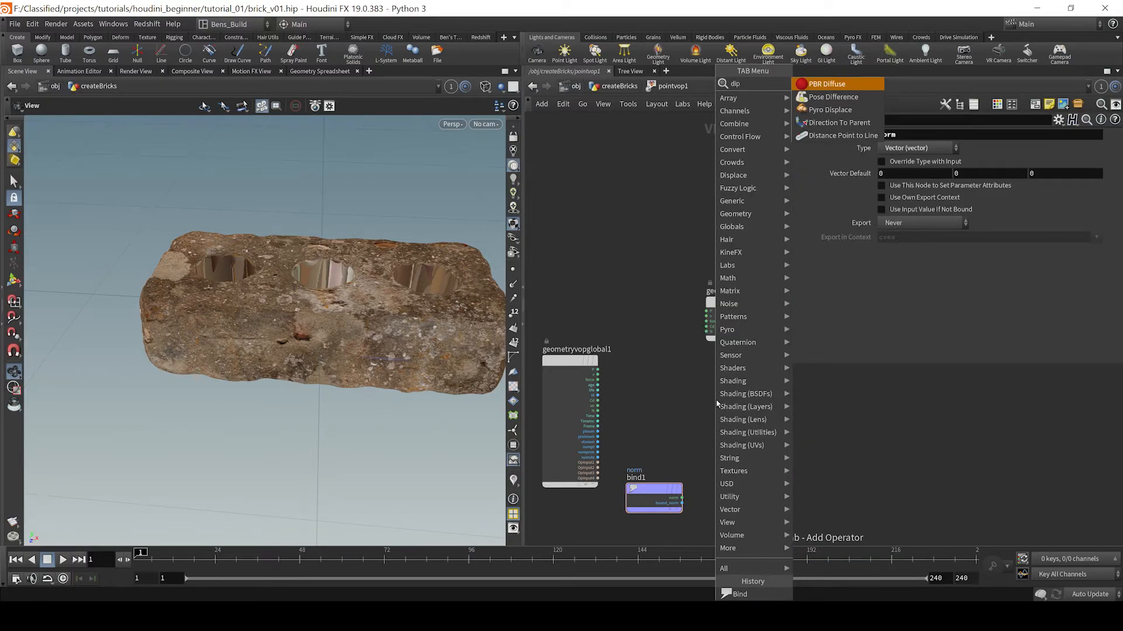
pyautogui.press('BackSpace')
pyautogui.write('s')
pyautogui.press('Down')
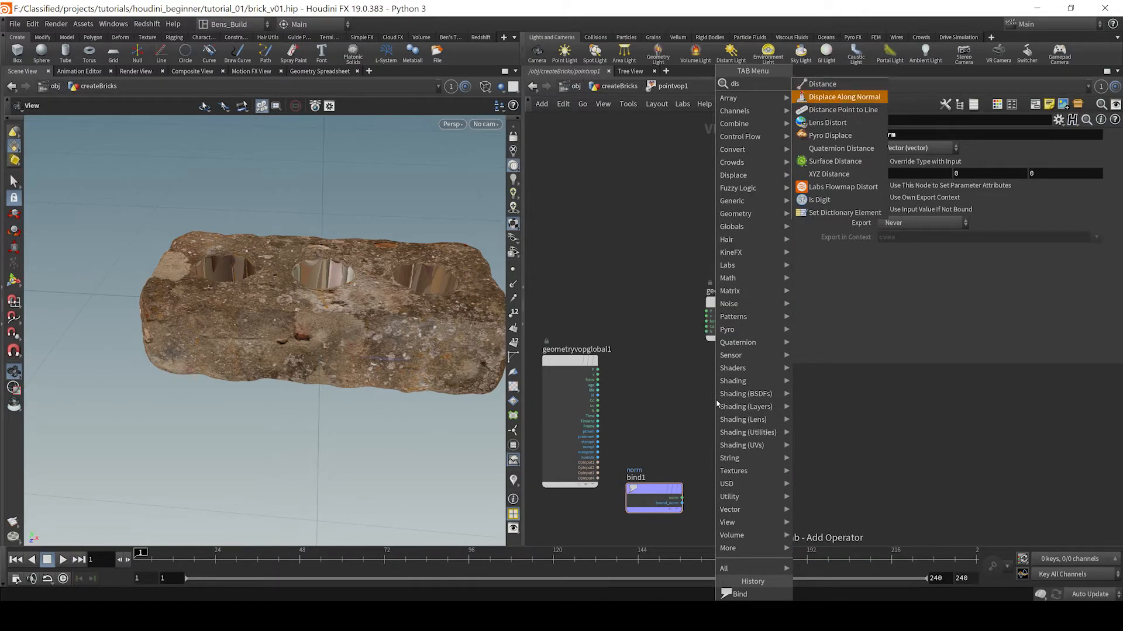
pyautogui.press('Return')
pyautogui.click(716, 404)
# Wire global P and the bound norm into displacenml1's position and normal inputs, and its displaced position into P of geometryvopoutput1
pyautogui.moveTo(598, 370); pyautogui.dragTo(688, 408)
pyautogui.moveTo(706, 401); pyautogui.dragTo(718, 377)
pyautogui.moveTo(683, 498); pyautogui.dragTo(848, 405)
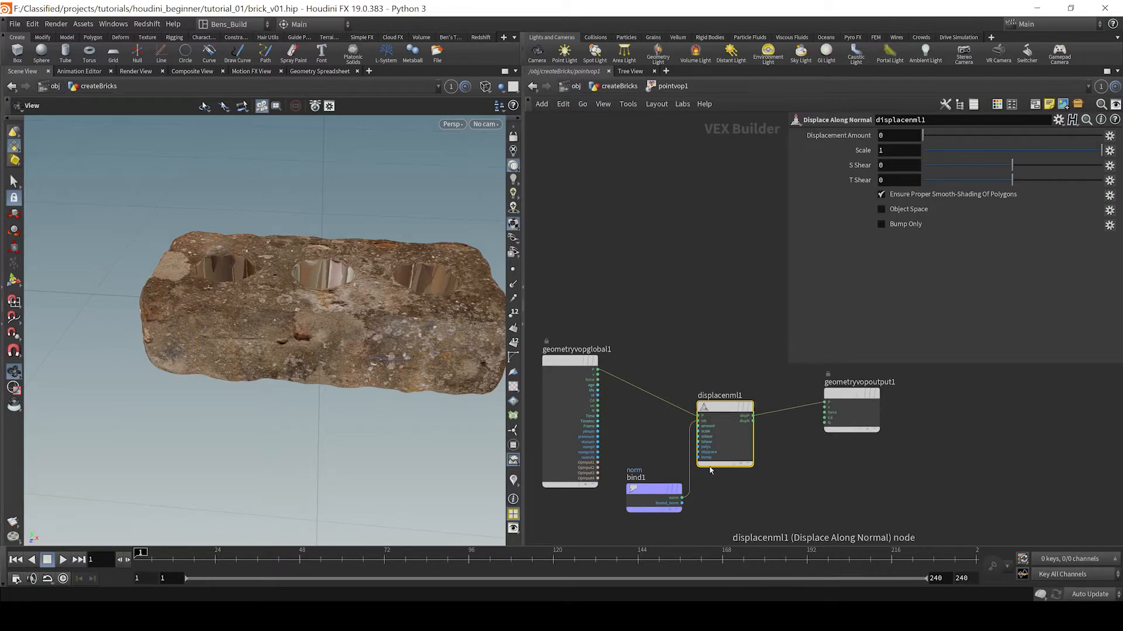
# Move the Bind node slightly lower in the VOP network and return to the createBricks network
pyautogui.moveTo(660, 496); pyautogui.dragTo(647, 525)
pyautogui.moveTo(647, 525); pyautogui.dragTo(709, 403, button='middle')
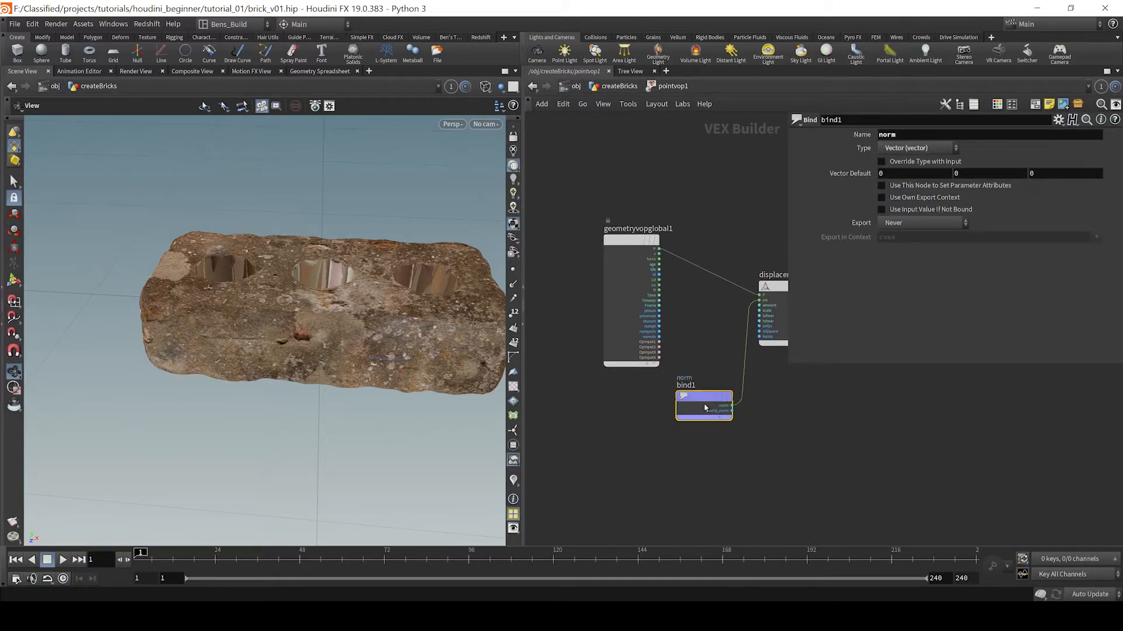
pyautogui.press('u')
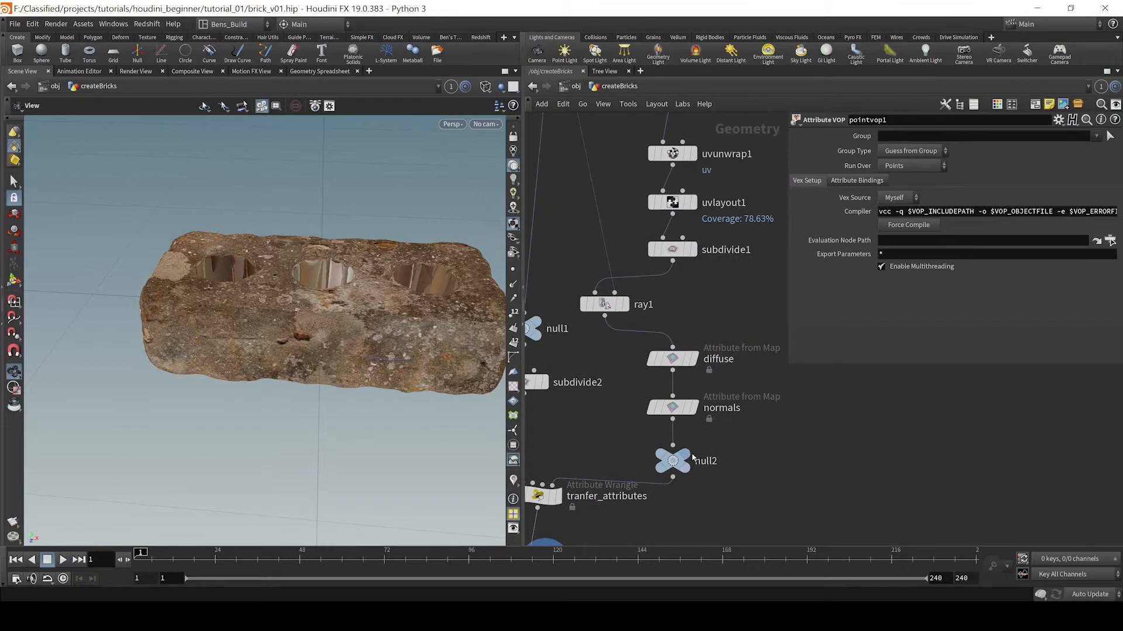
# Preview the normals map on the brick by displaying the normals node and switching its Visualize option on and off
pyautogui.click(674, 465)
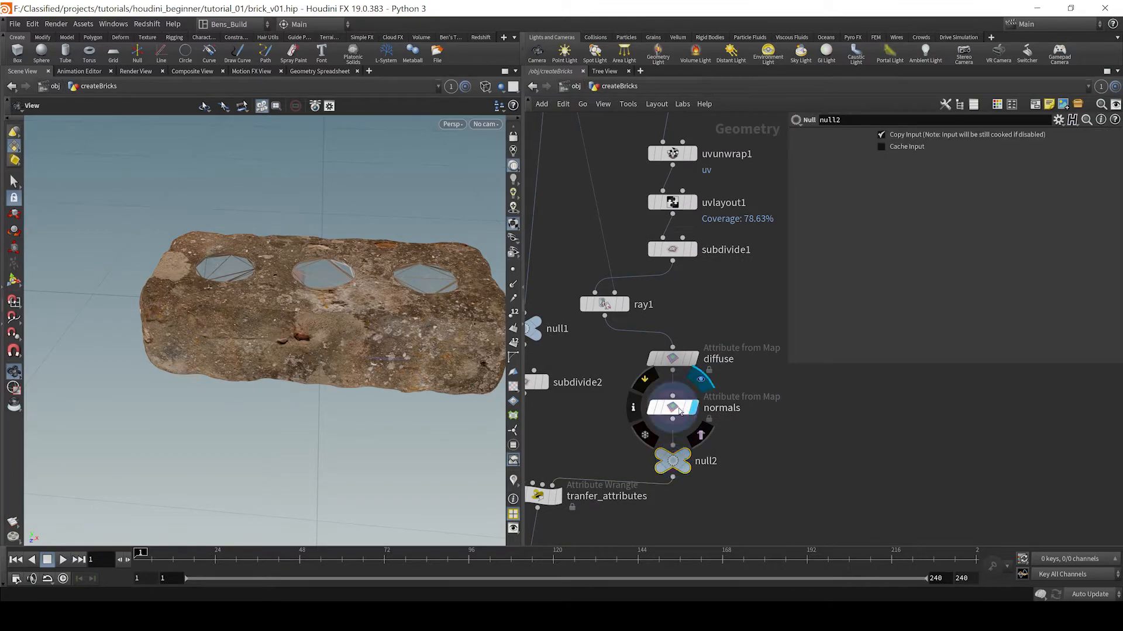
pyautogui.click(678, 409)
pyautogui.click(881, 277)
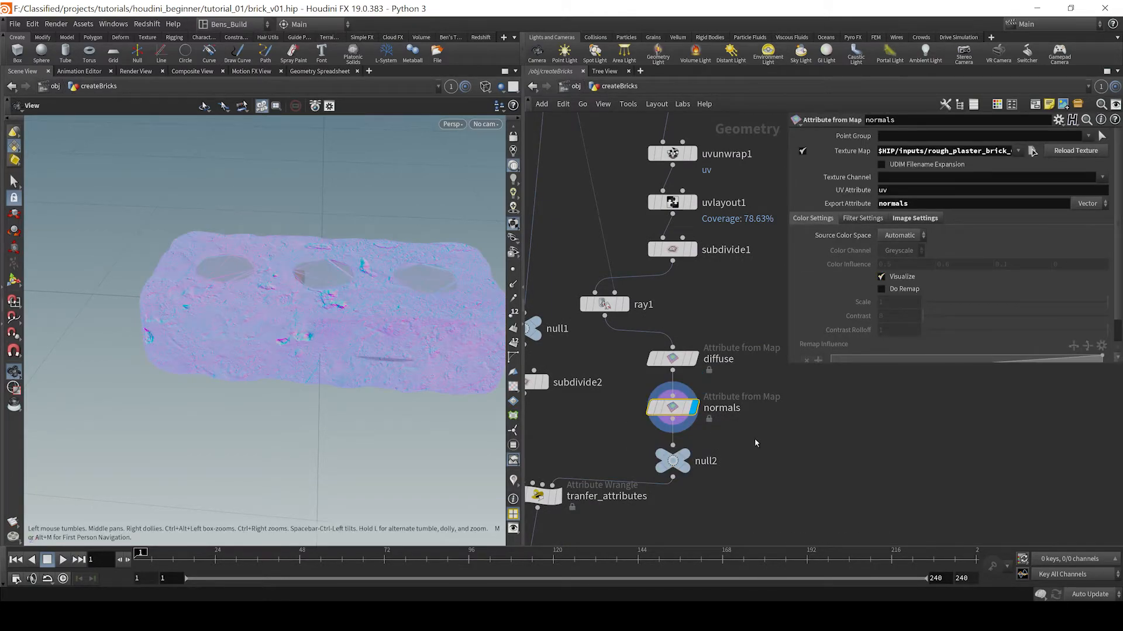
pyautogui.click(881, 277)
pyautogui.moveTo(848, 443); pyautogui.dragTo(994, 336, button='middle')
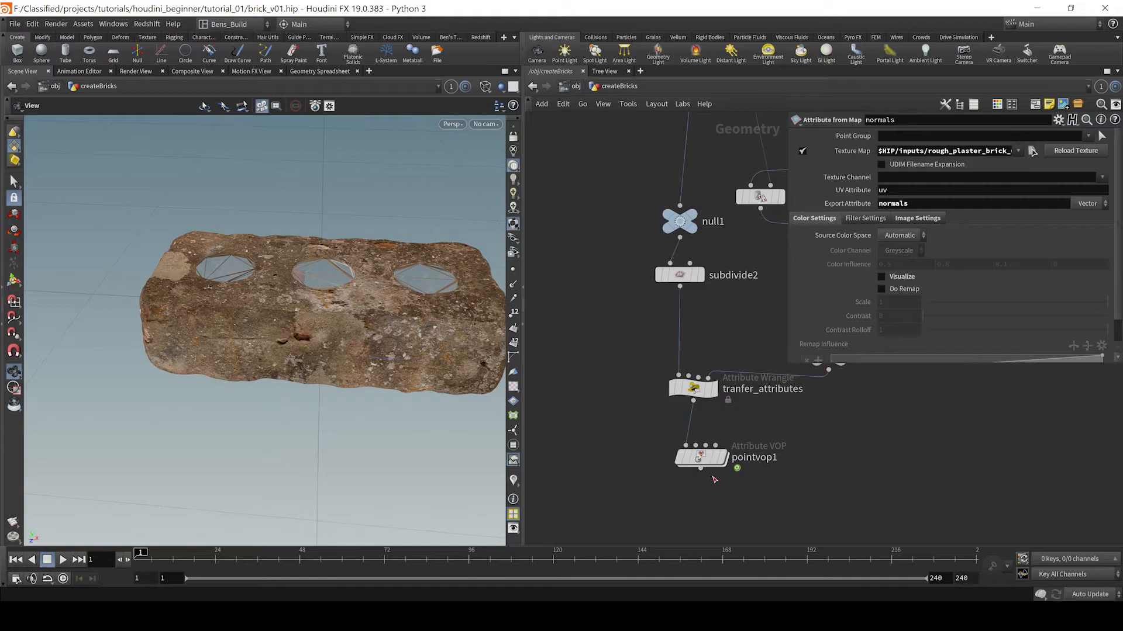
# Inside pointvop1, insert a Fit Range node on the wire between the norm Bind node and the Displace Along Normal node
pyautogui.doubleClick(708, 457)
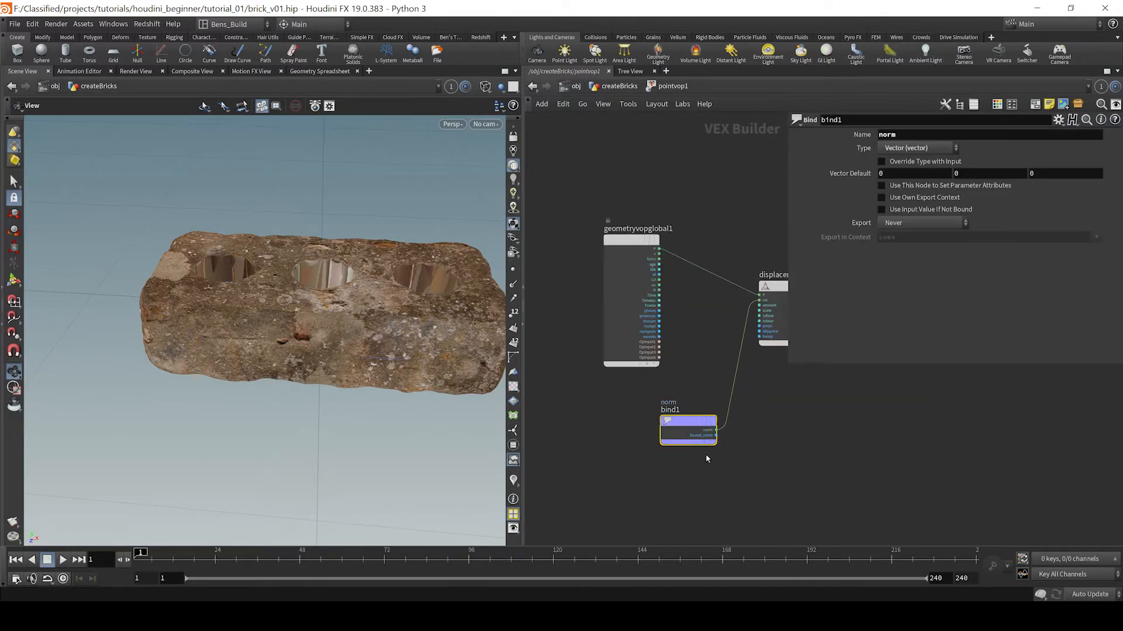
pyautogui.click(765, 416)
pyautogui.press('Tab')
pyautogui.write('fit')
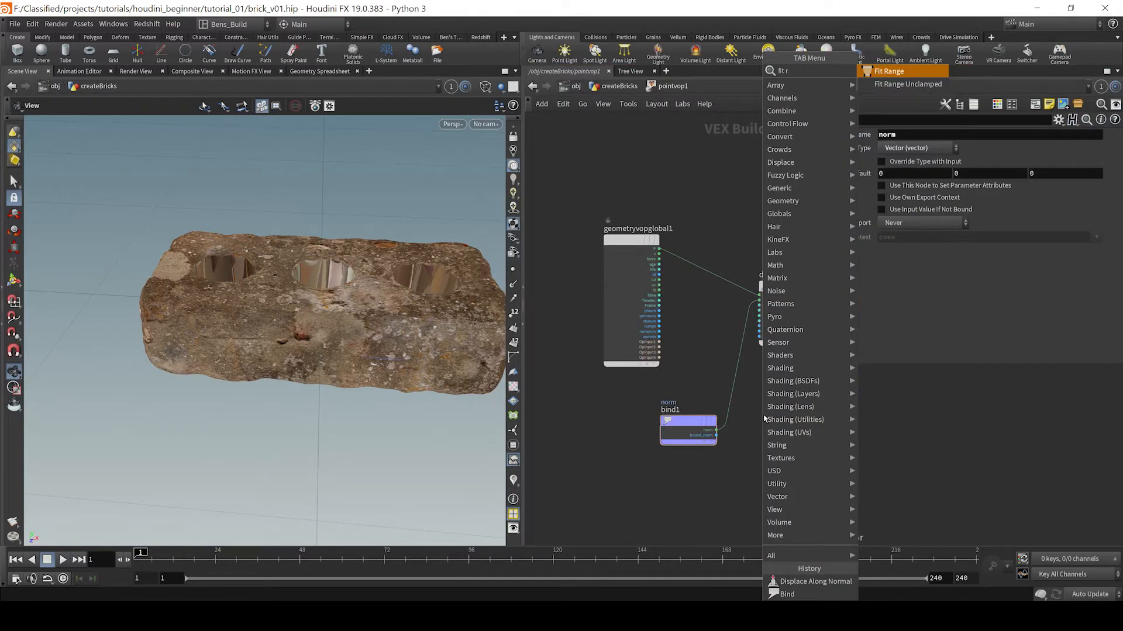
pyautogui.press('Return')
pyautogui.click(764, 416)
pyautogui.moveTo(764, 418)
pyautogui.mouseDown()
pyautogui.moveTo(754, 388)
pyautogui.moveTo(793, 380)
pyautogui.mouseUp()
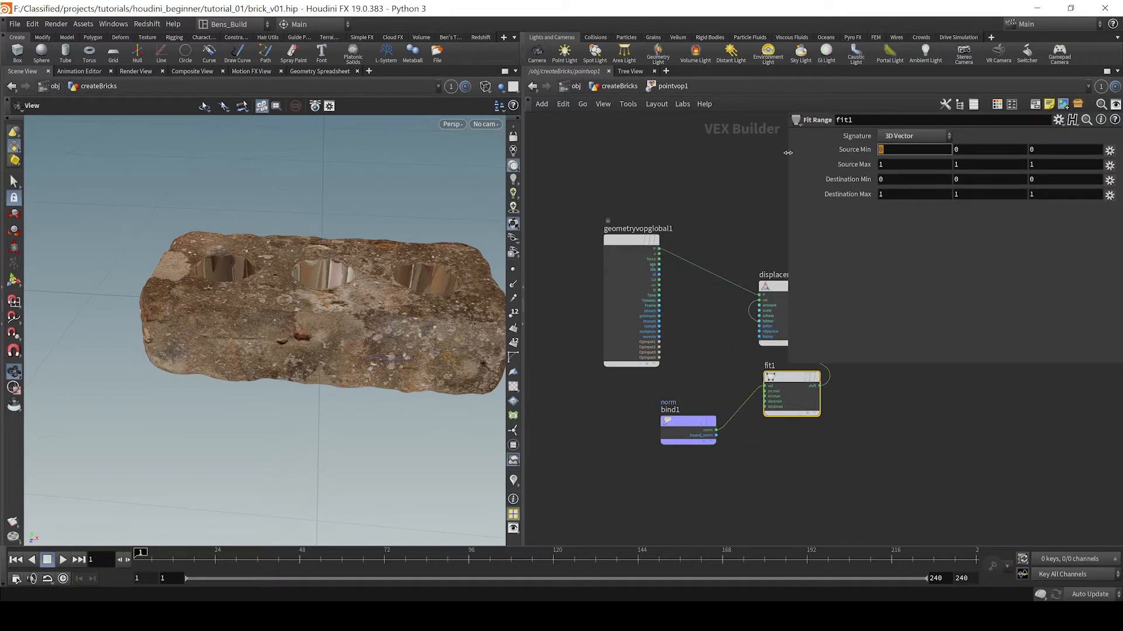
# Set the Fit Range node's Destination Min components to -1
pyautogui.moveTo(895, 179); pyautogui.dragTo(674, 174)
pyautogui.write('-1')
pyautogui.press('Tab')
pyautogui.write('-1')
pyautogui.press('Tab')
# Set the Displacement Amount of displacenml1 to .001
pyautogui.moveTo(680, 315); pyautogui.dragTo(559, 353, button='middle')
pyautogui.click(663, 351)
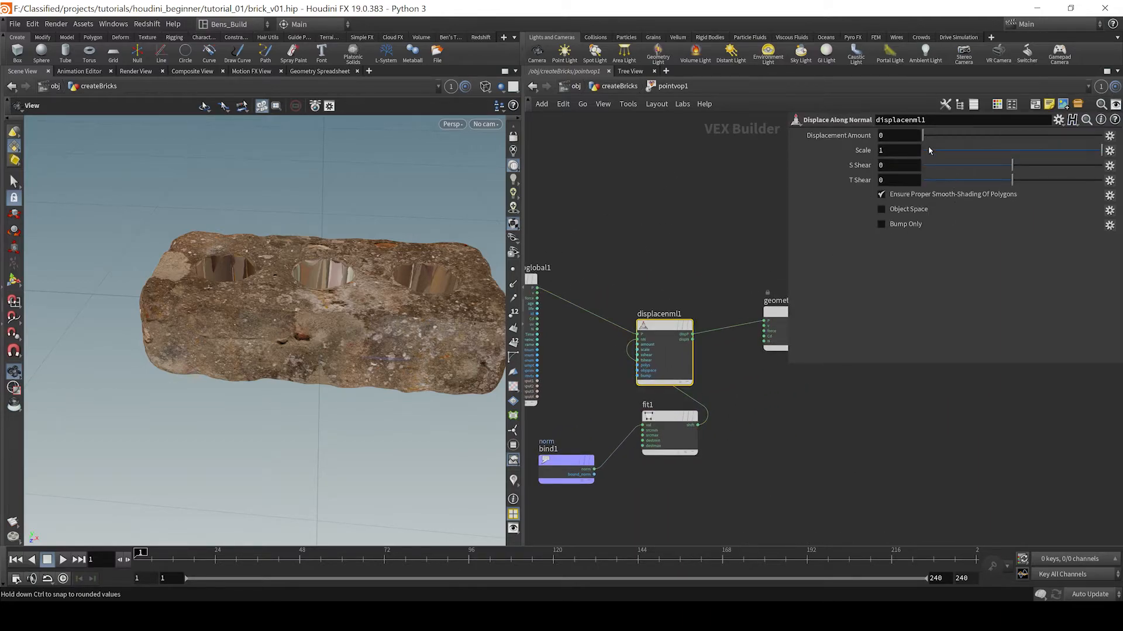
pyautogui.moveTo(956, 131); pyautogui.dragTo(700, 139)
pyautogui.write('.001')
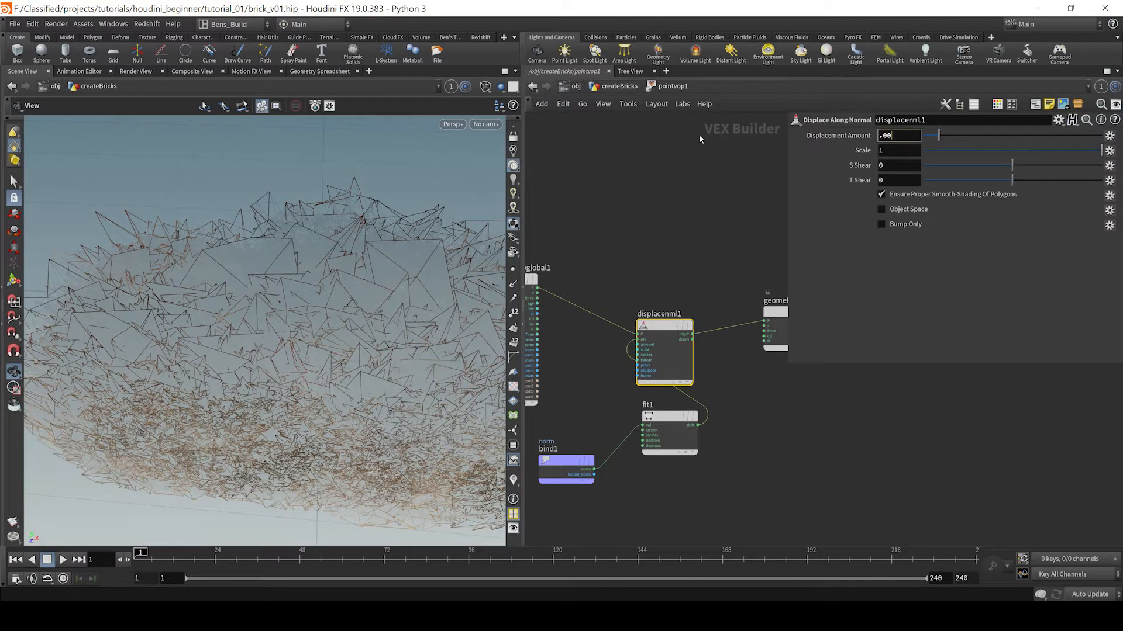
pyautogui.press('Return')
pyautogui.click(854, 431)
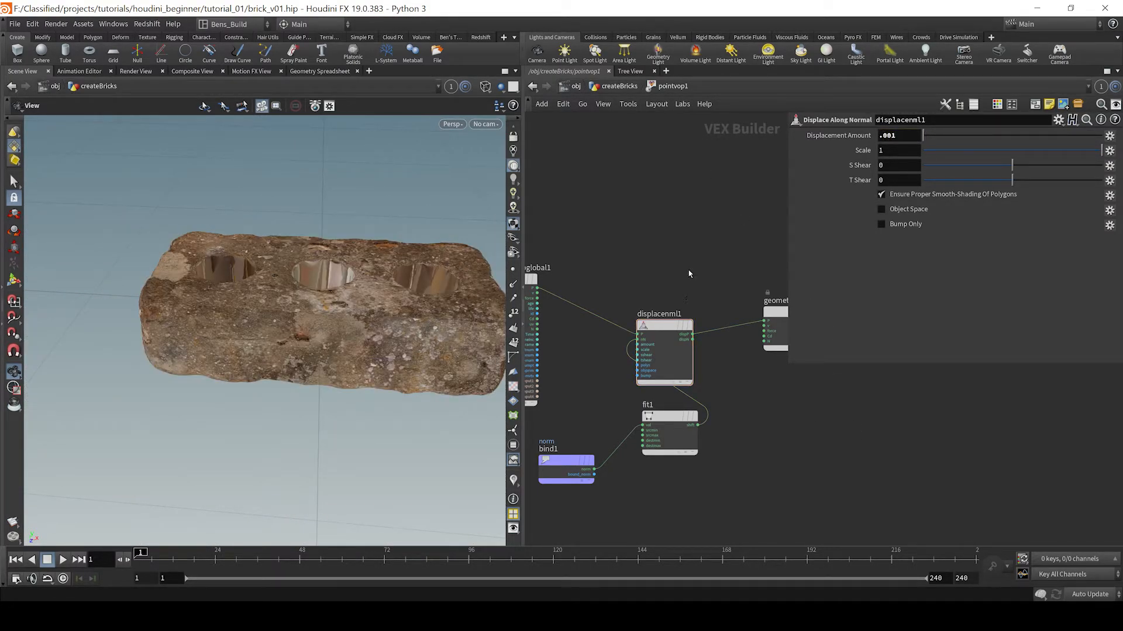
# Return to the createBricks network, add a Normal node connected after pointvop1, and display it
pyautogui.press('u')
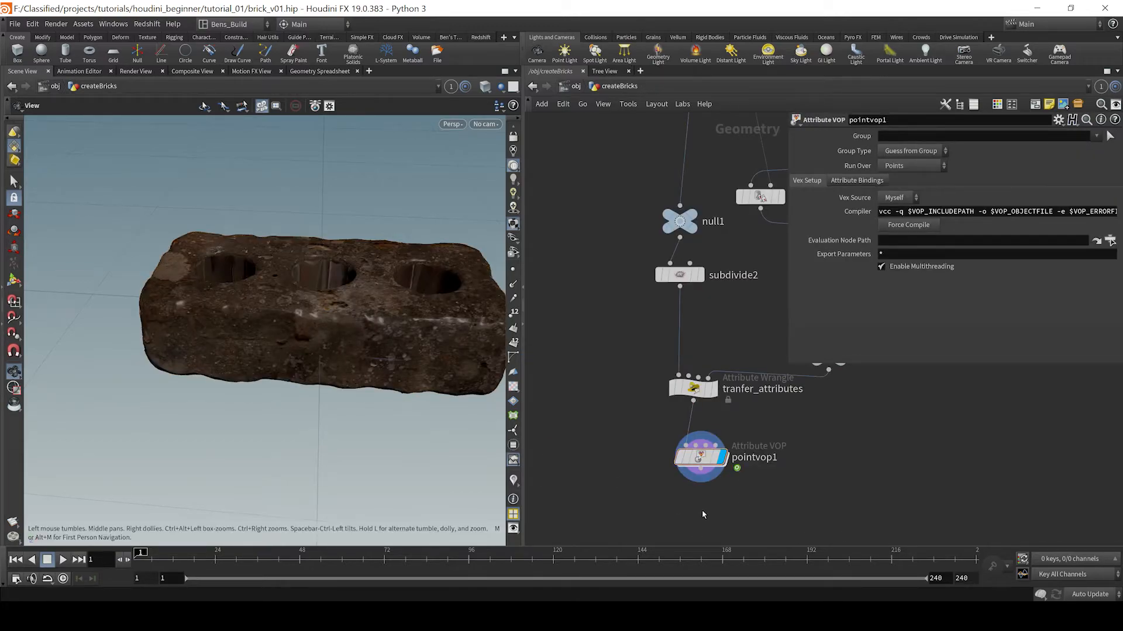
pyautogui.moveTo(733, 523); pyautogui.dragTo(703, 454, button='middle')
pyautogui.press('Tab')
pyautogui.write('normal')
pyautogui.press('Return')
pyautogui.moveTo(670, 399); pyautogui.dragTo(702, 442)
pyautogui.click(724, 455)
# Compare the brick's shading up close with the Normal node bypassed and active
pyautogui.scroll(3, 372, 322)
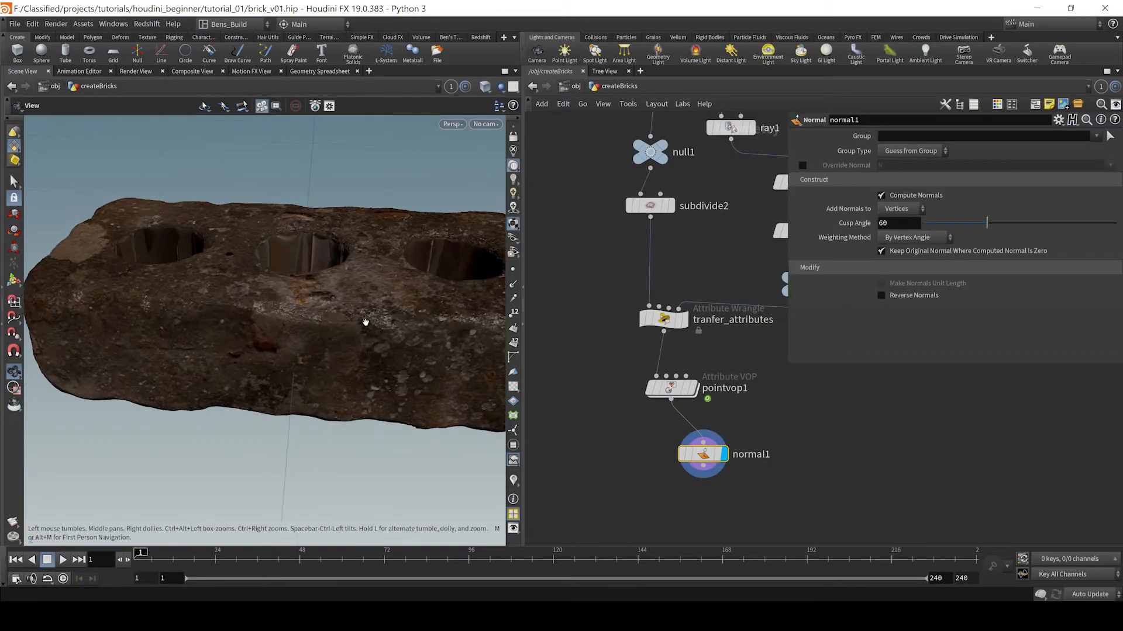
pyautogui.moveTo(332, 336); pyautogui.dragTo(383, 318)
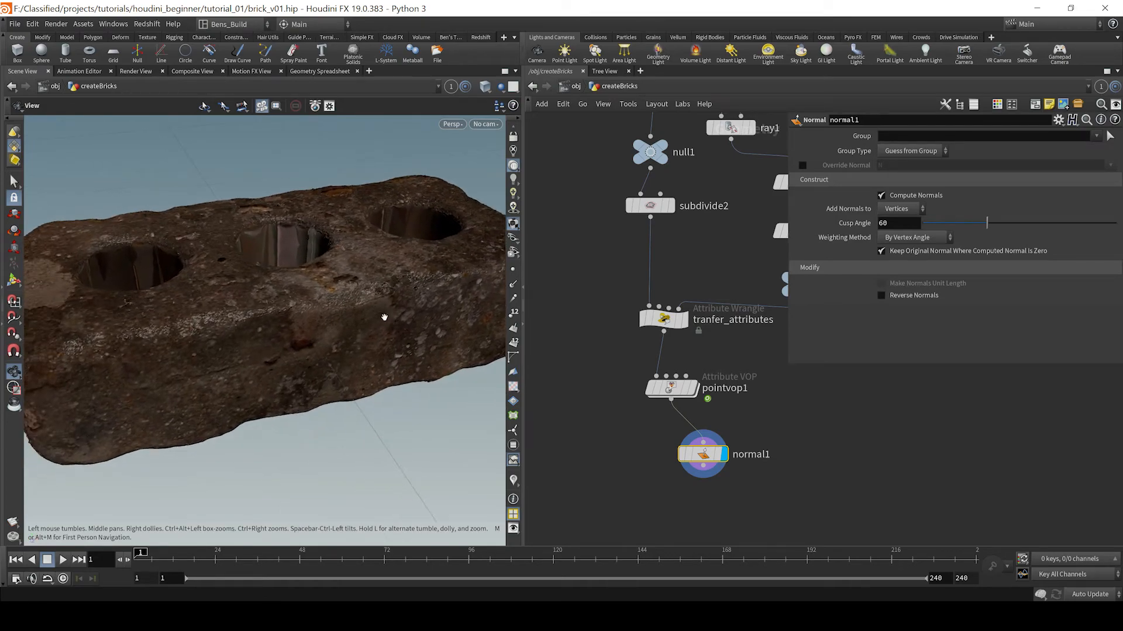
pyautogui.click(684, 455)
pyautogui.click(684, 455)
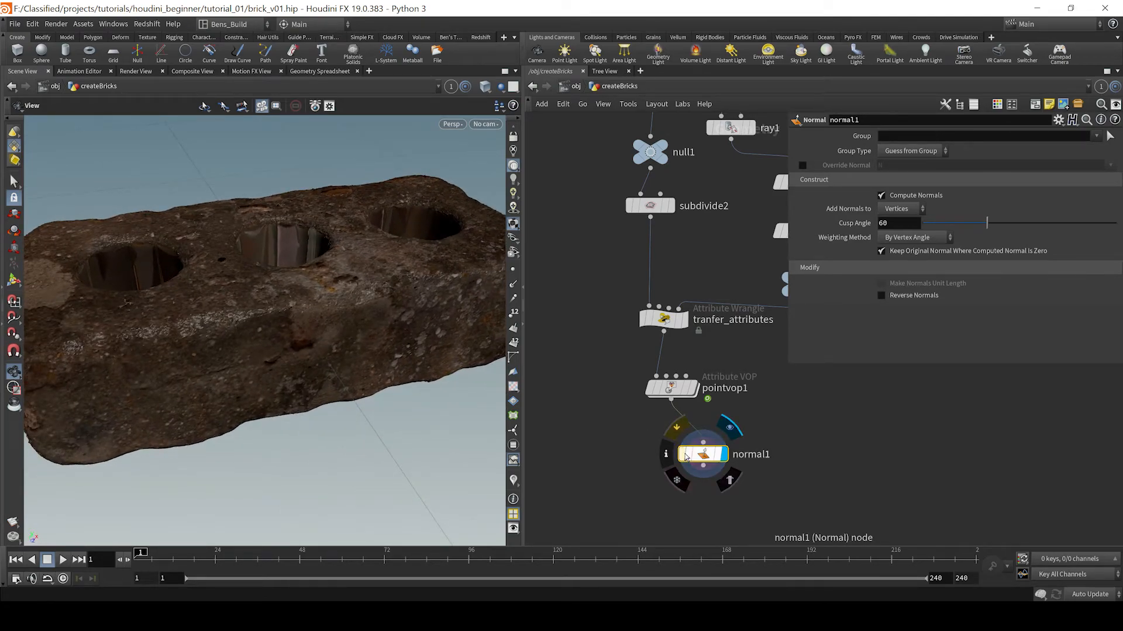
pyautogui.click(684, 455)
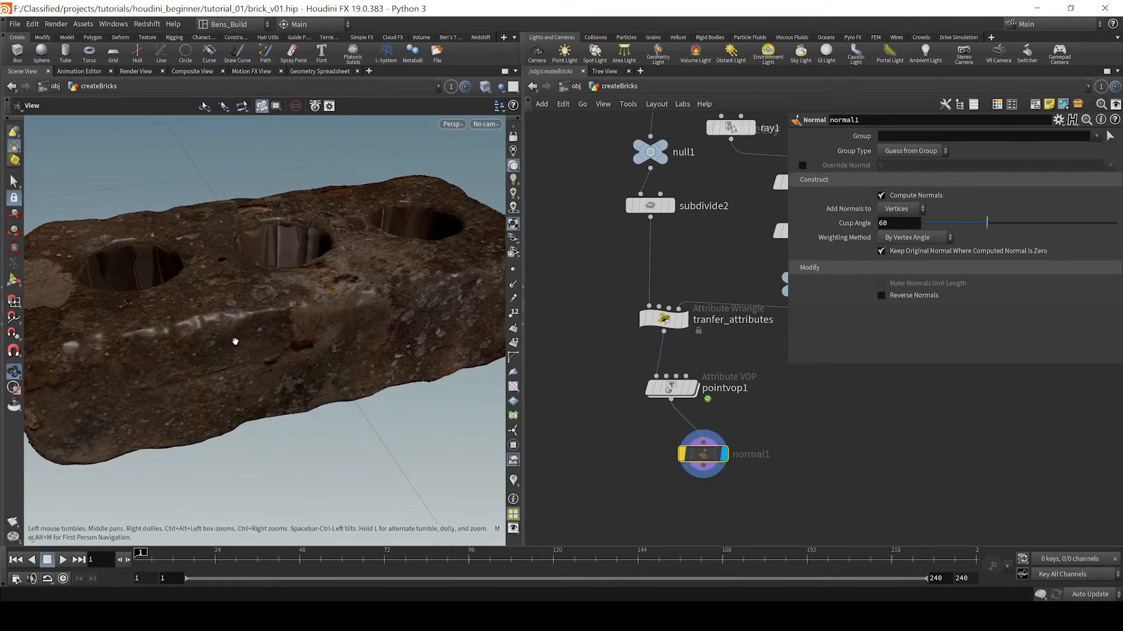
pyautogui.click(685, 454)
pyautogui.moveTo(224, 307); pyautogui.dragTo(283, 335)
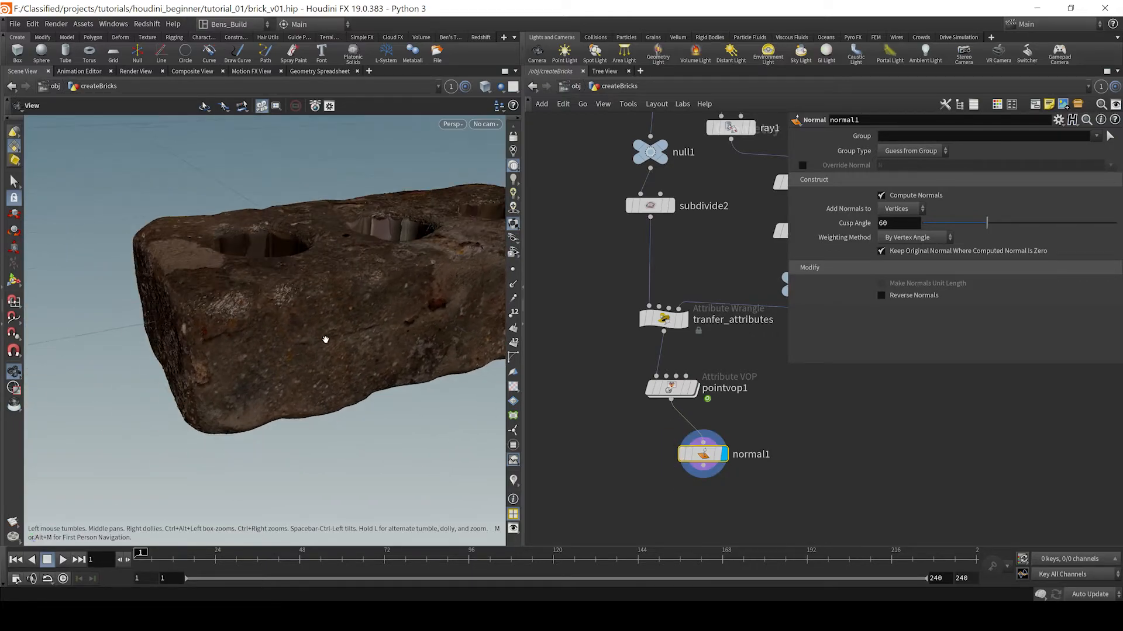
# Try a Displacement Amount of .002 on displacenml1 inside pointvop1 and restore it to .001
pyautogui.doubleClick(683, 389)
pyautogui.click(902, 139)
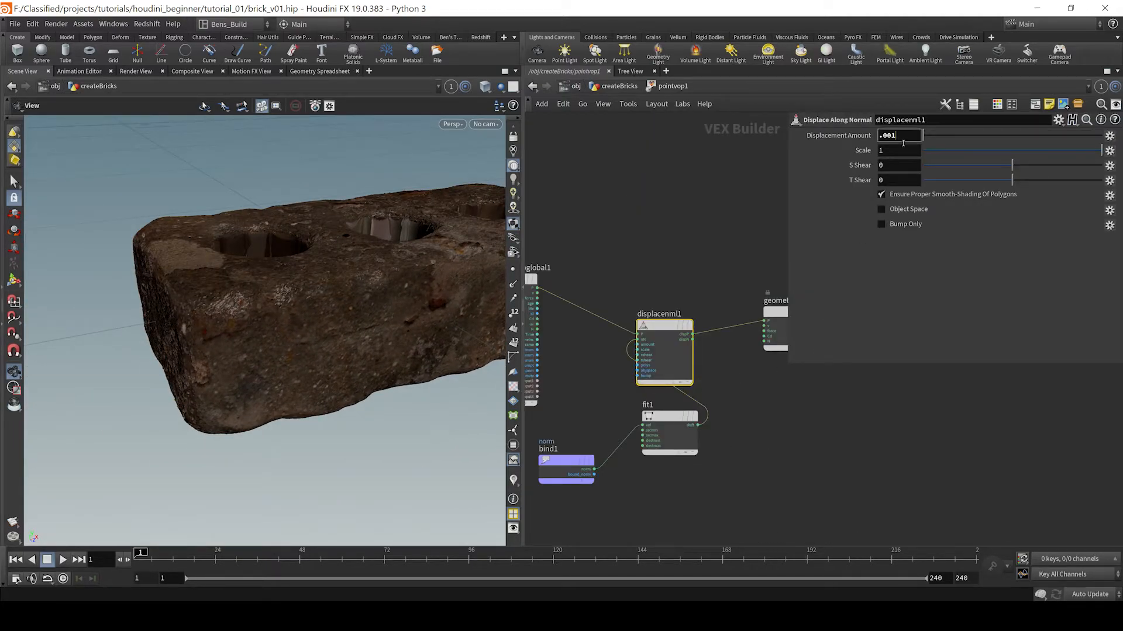
pyautogui.write('2')
pyautogui.press('Return')
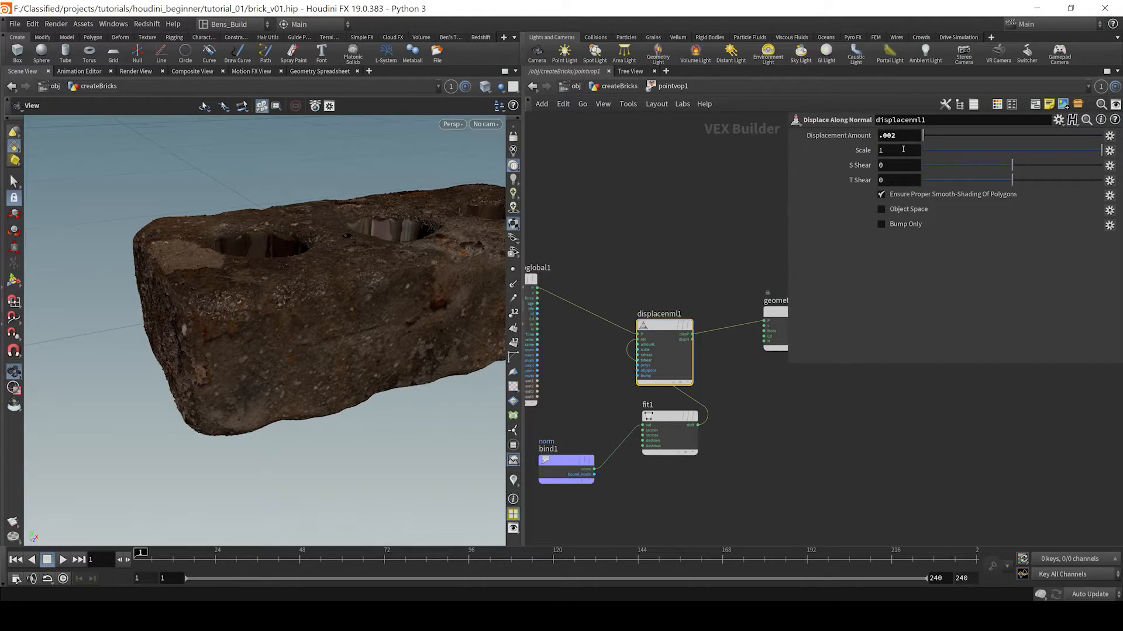
pyautogui.click(902, 138)
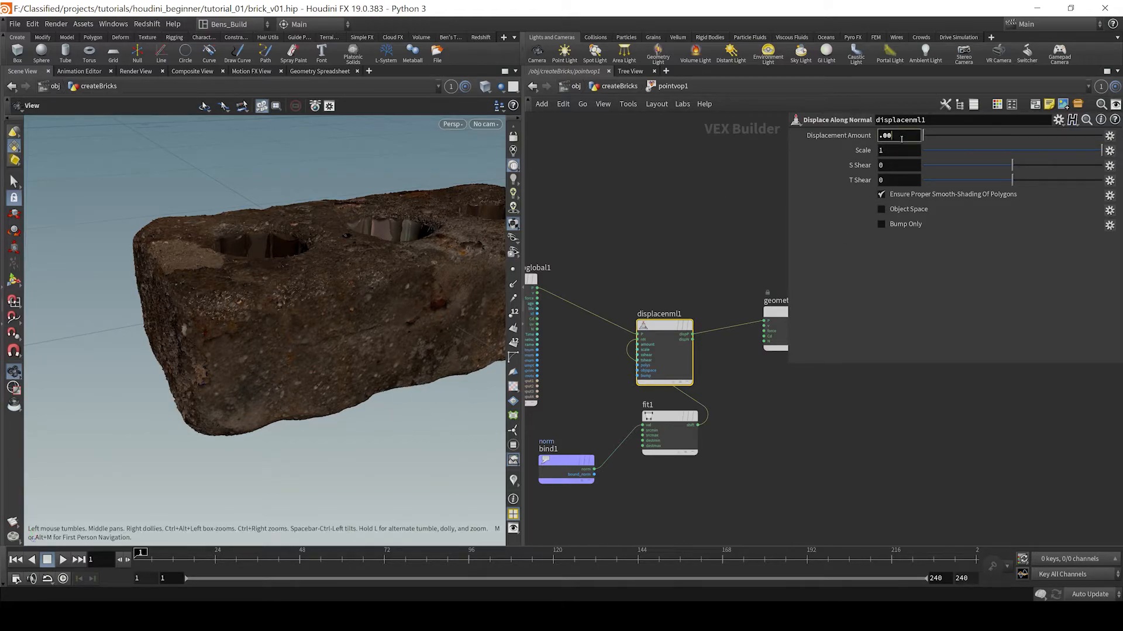
pyautogui.press('BackSpace')
pyautogui.write('1')
pyautogui.press('Return')
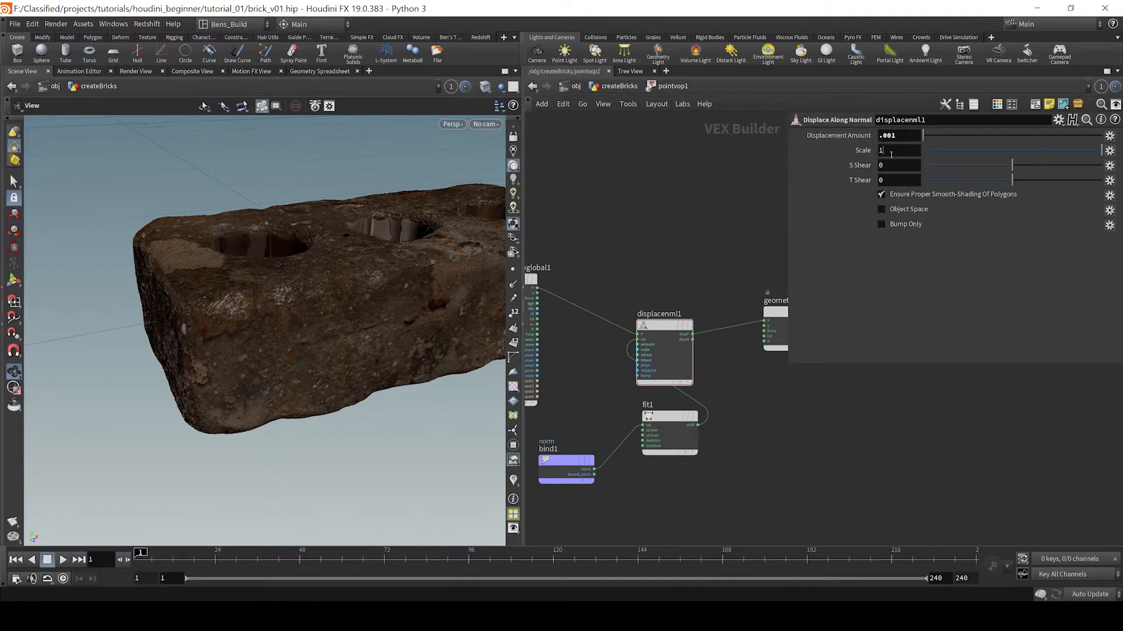
# Try a Scale of .5 on displacenml1 and restore it to 1
pyautogui.click(895, 151)
pyautogui.press('BackSpace')
pyautogui.write('.5')
pyautogui.press('Return')
pyautogui.moveTo(896, 151); pyautogui.dragTo(756, 153)
pyautogui.write('1')
pyautogui.press('Return')
# Back in createBricks, compare the brick displayed at pointvop1 and at normal1, and align normal1 beneath pointvop1
pyautogui.press('u')
pyautogui.moveTo(328, 328); pyautogui.dragTo(205, 235)
pyautogui.click(697, 387)
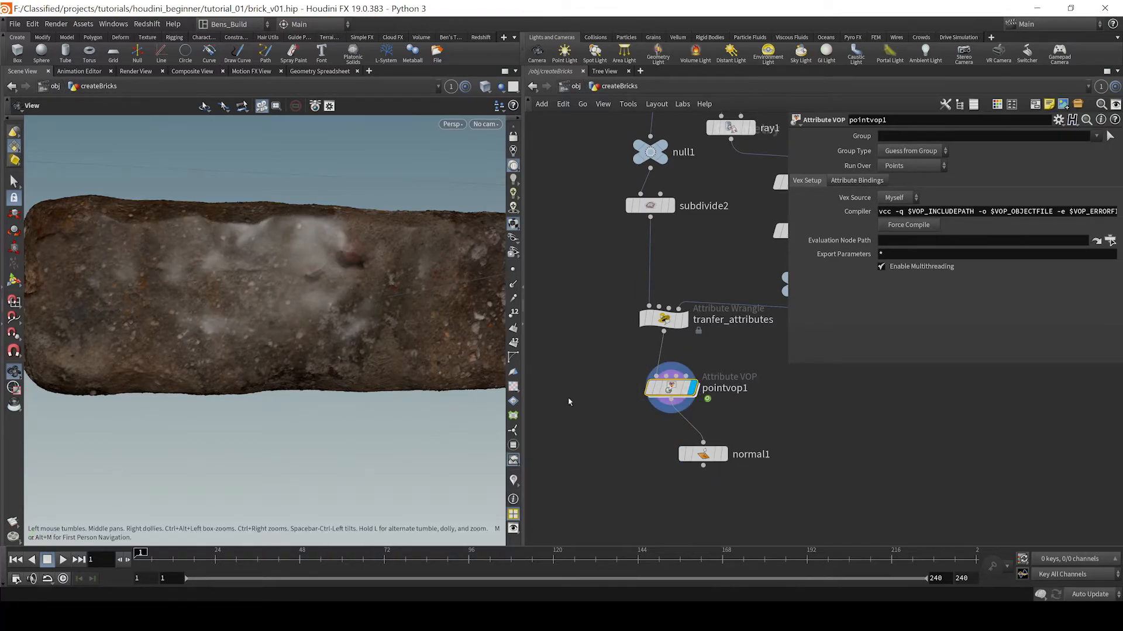
pyautogui.click(724, 454)
pyautogui.moveTo(713, 461); pyautogui.dragTo(680, 454)
pyautogui.scroll(-2, 313, 252)
pyautogui.moveTo(357, 252); pyautogui.dragTo(318, 238)
# Insert a copy of the normals node between normals and null2, display it, and name it spec
pyautogui.moveTo(820, 385); pyautogui.dragTo(679, 474, button='middle')
pyautogui.keyDown('alt'); pyautogui.moveTo(655, 368); pyautogui.dragTo(675, 414); pyautogui.keyUp('alt')
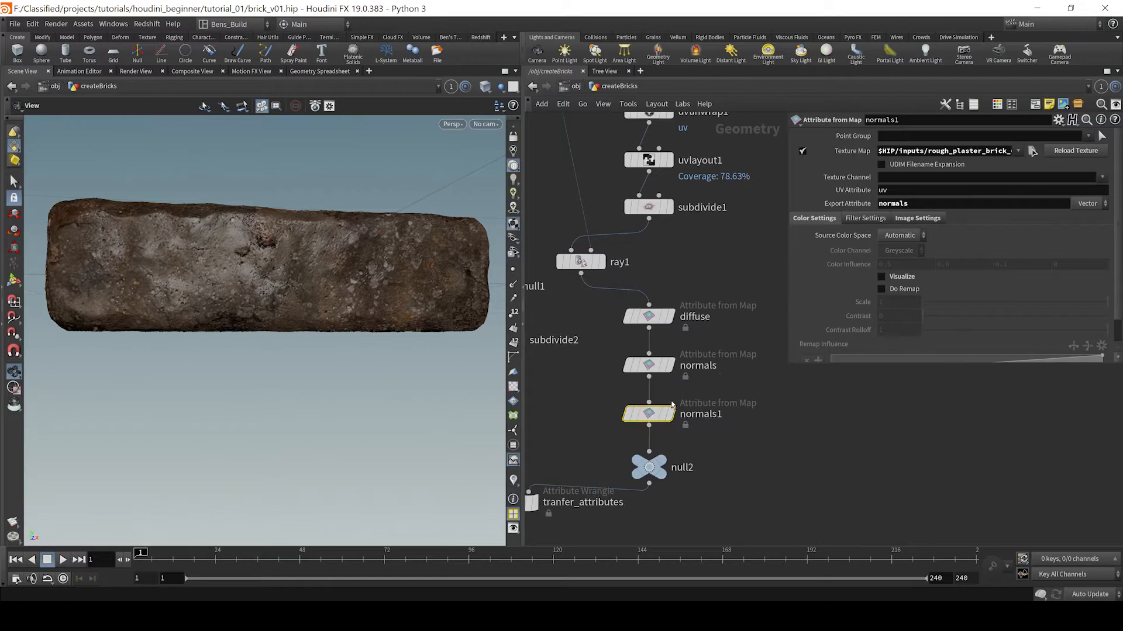
pyautogui.click(671, 414)
pyautogui.doubleClick(707, 416)
pyautogui.write('spce')
pyautogui.press('Return')
pyautogui.doubleClick(714, 421)
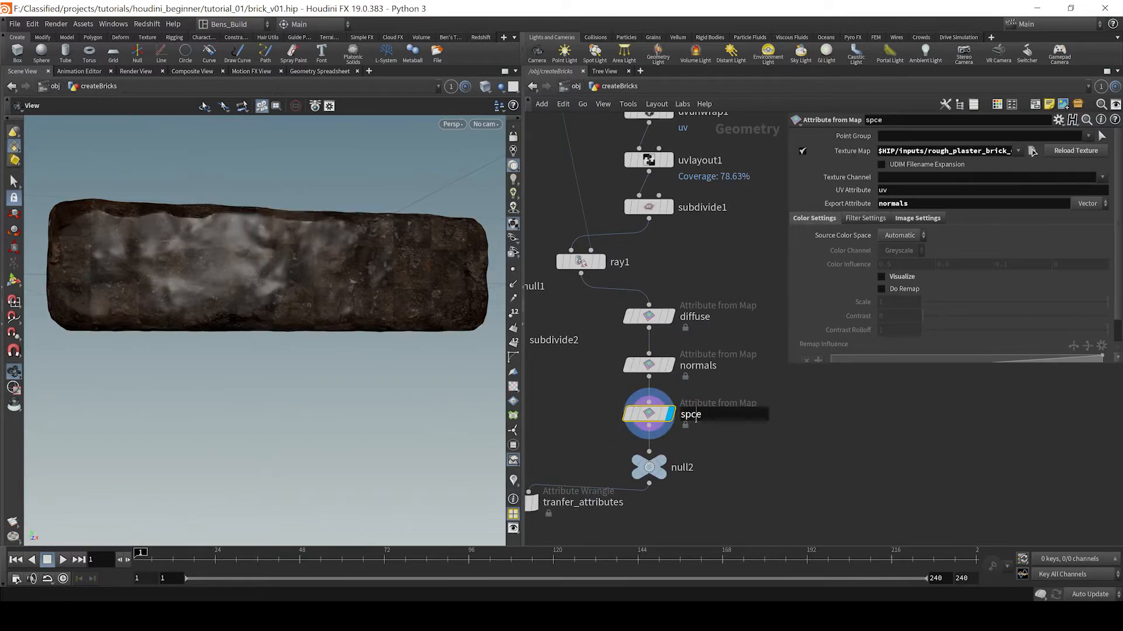
pyautogui.press('BackSpace')
pyautogui.press('BackSpace')
pyautogui.write('ec')
pyautogui.press('Return')
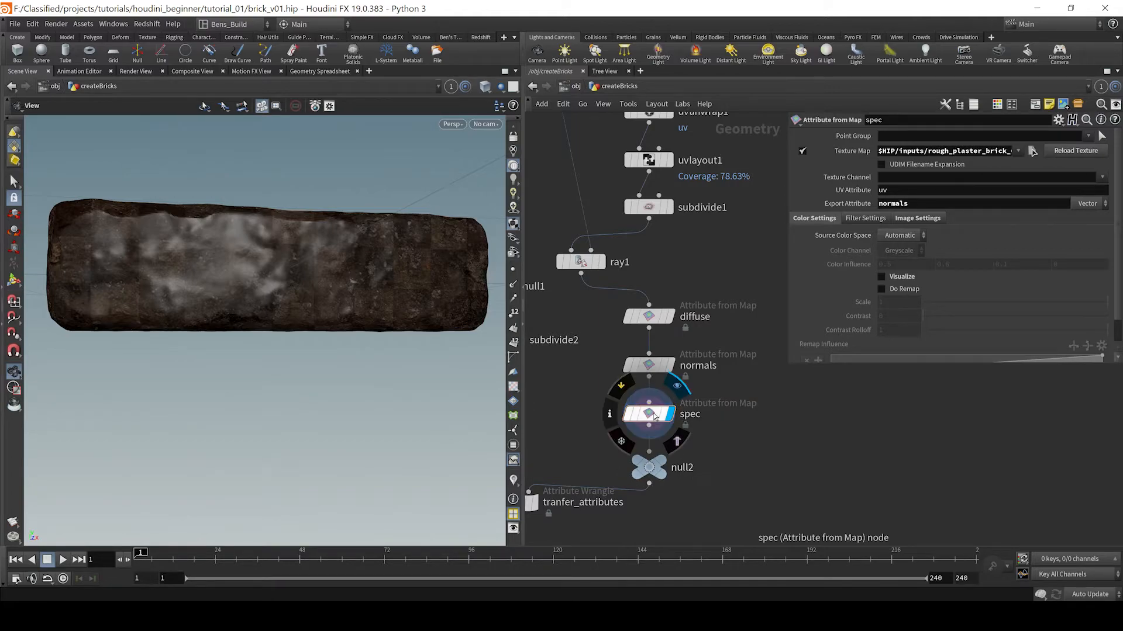
# Load rough_plaster_brick_04_rough_4k.jpg from $HIP/inputs as the spec node's texture map
pyautogui.click(1032, 150)
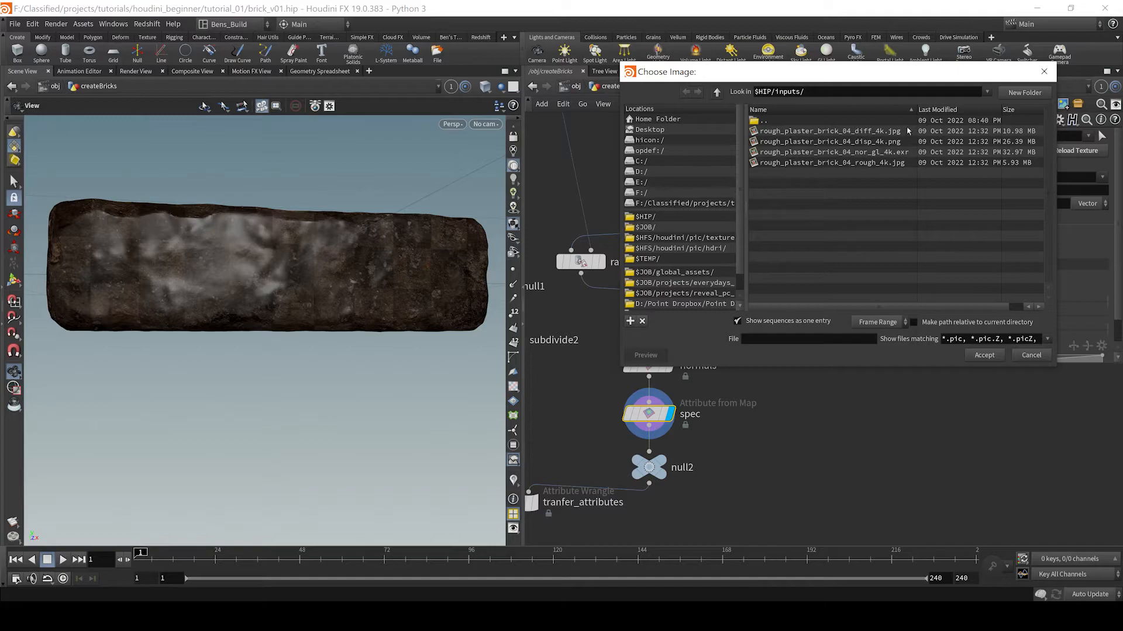
pyautogui.click(817, 164)
pyautogui.click(984, 356)
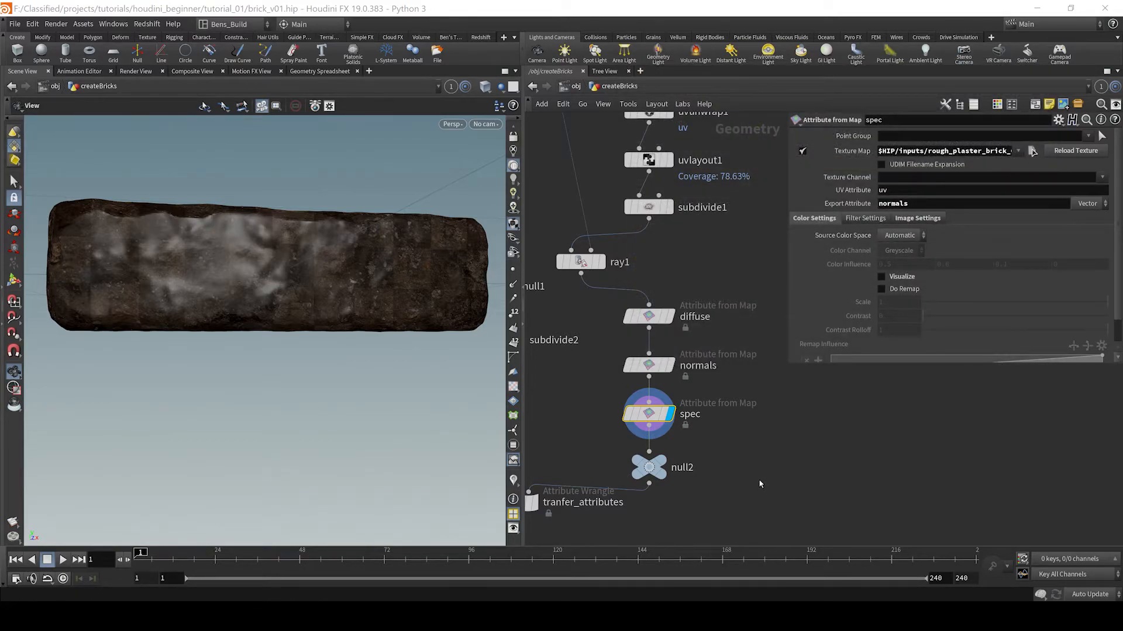
# Set the spec node's export attribute to spec with type Float, and check the attribute in the node info
pyautogui.moveTo(760, 484); pyautogui.dragTo(927, 424, button='middle')
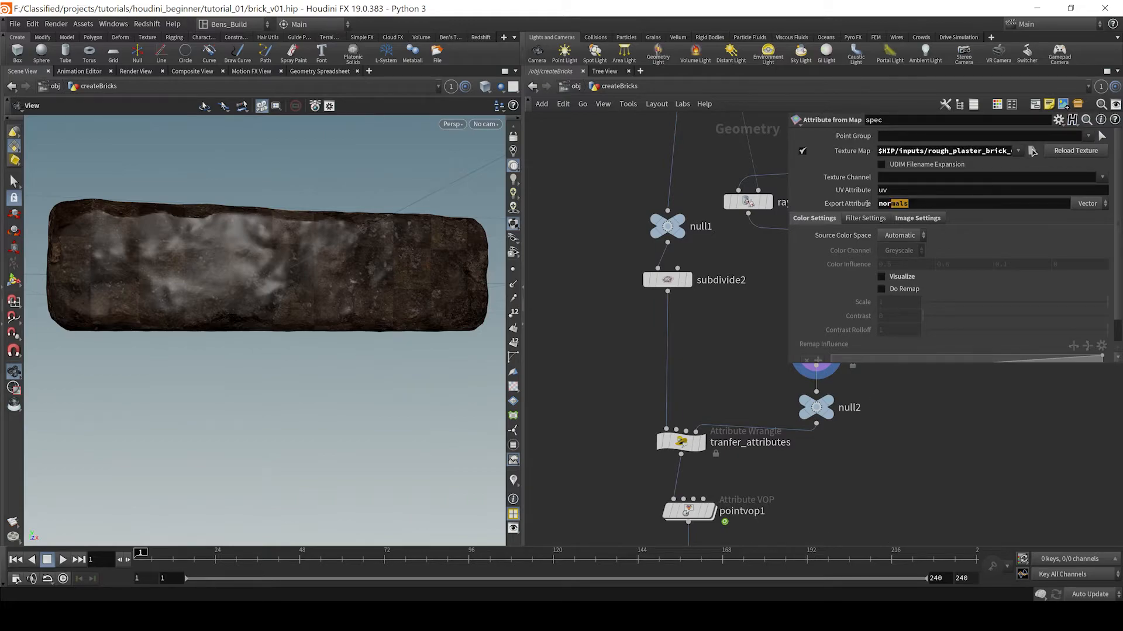
pyautogui.doubleClick(891, 205)
pyautogui.write('spec')
pyautogui.press('Return')
pyautogui.click(1097, 205)
pyautogui.click(1088, 216)
pyautogui.moveTo(876, 438); pyautogui.dragTo(720, 510, button='middle')
pyautogui.middleClick(677, 428)
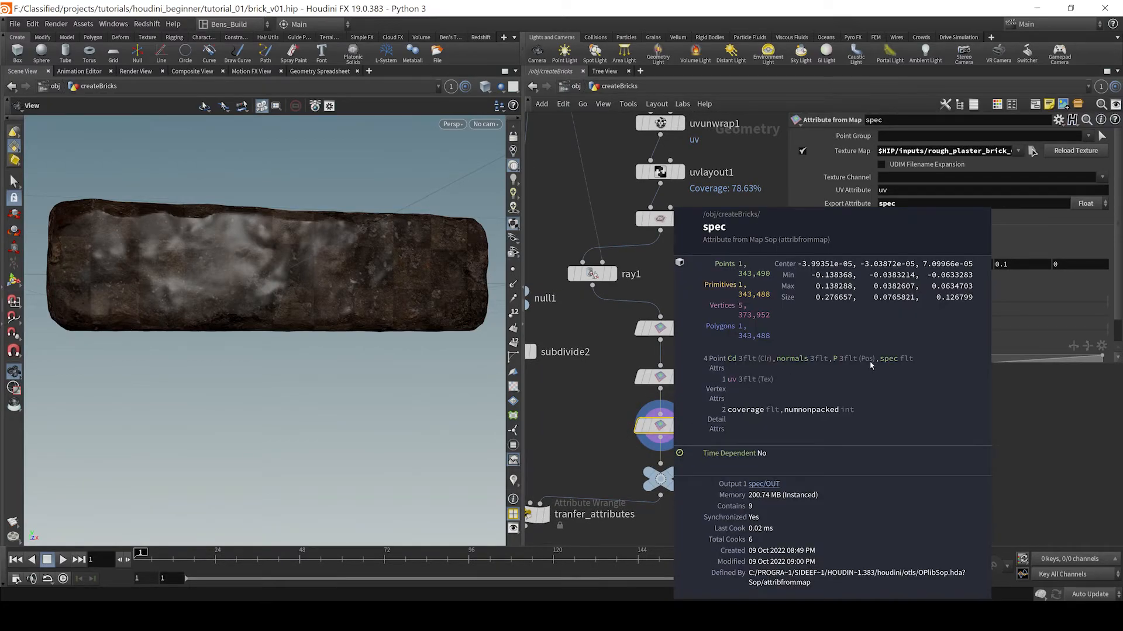
# In the tranfer_attributes wrangle, duplicate the two normals transfer lines at the end of the VEX code
pyautogui.moveTo(565, 434); pyautogui.dragTo(664, 378, button='middle')
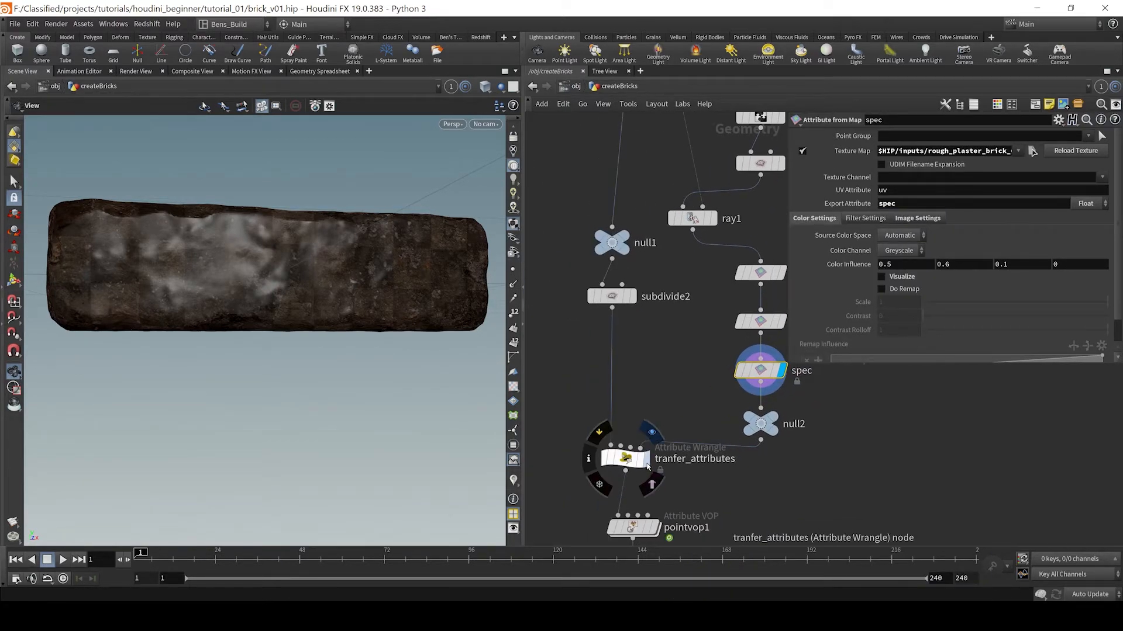
pyautogui.click(625, 461)
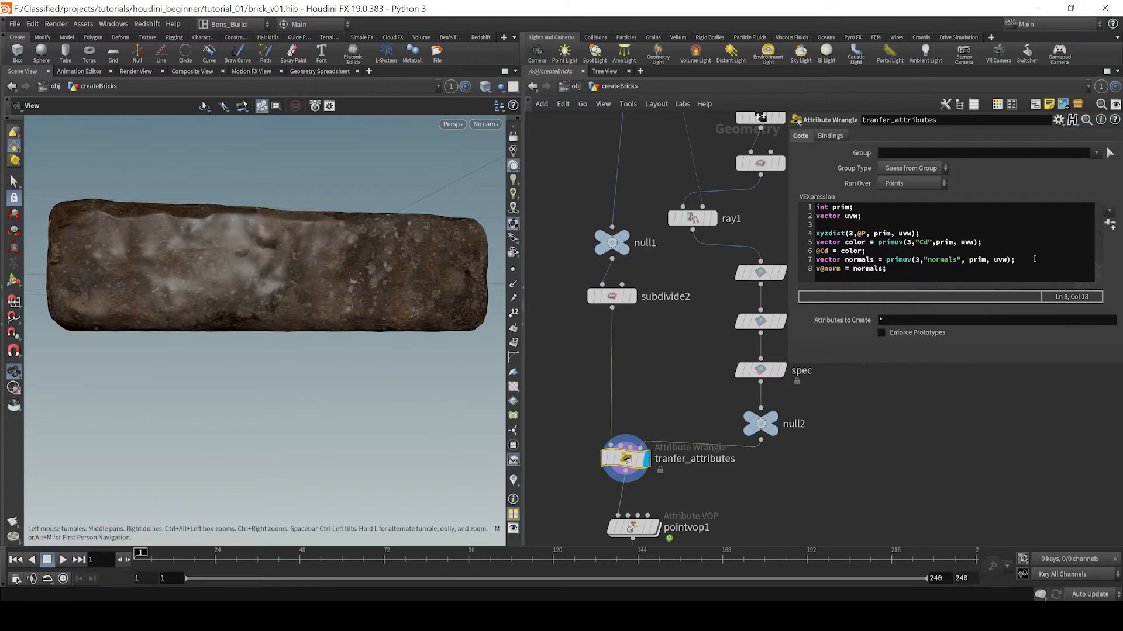
pyautogui.moveTo(885, 270); pyautogui.dragTo(817, 261)
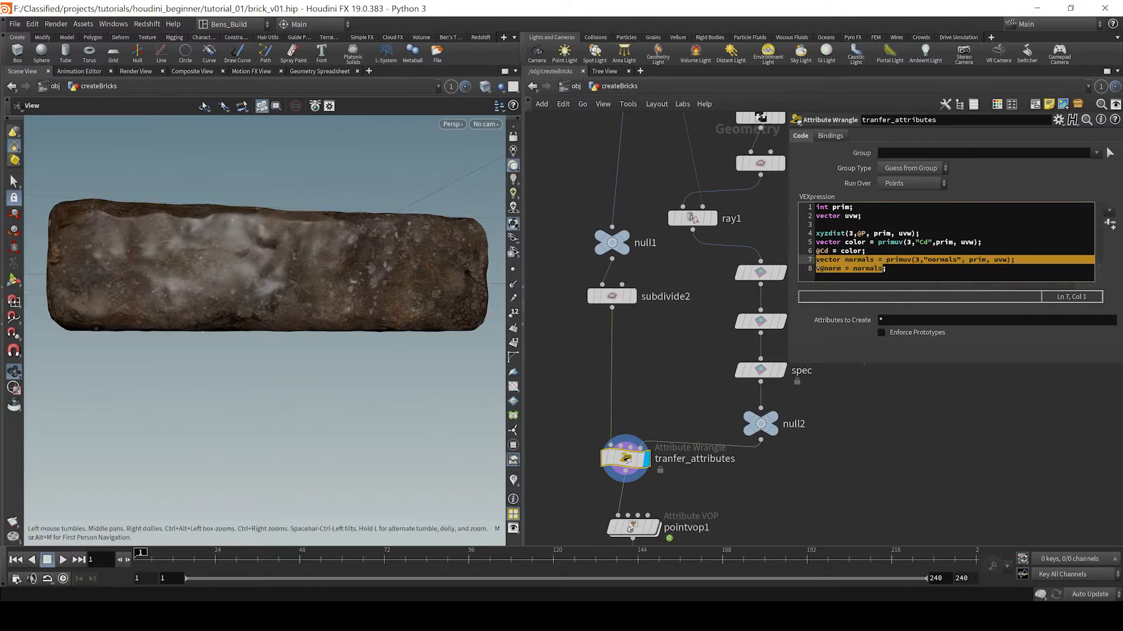
pyautogui.hotkey('ctrl', 'c')
pyautogui.click(907, 275)
pyautogui.press('Return')
pyautogui.hotkey('ctrl', 'v')
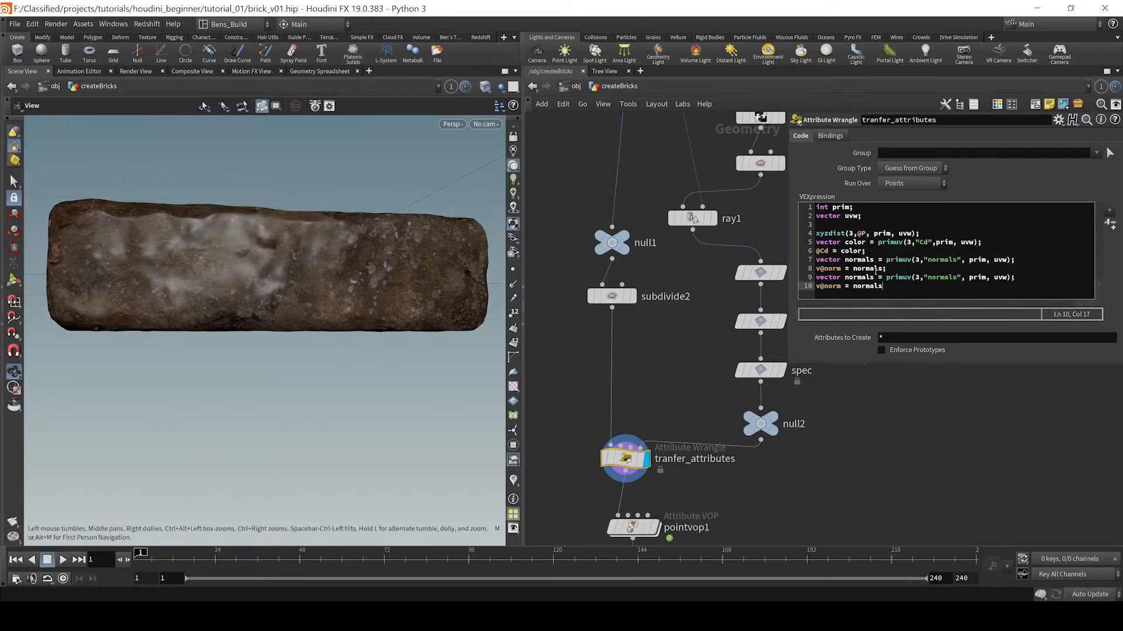
# Change the copied primuv line to float specular = primuv(3,"spec", prim, uvw);
pyautogui.doubleClick(867, 277)
pyautogui.press('BackSpace')
pyautogui.press('BackSpace')
pyautogui.press('BackSpace')
pyautogui.press('BackSpace')
pyautogui.press('BackSpace')
pyautogui.press('BackSpace')
pyautogui.press('BackSpace')
pyautogui.press('BackSpace')
pyautogui.write('float specular')
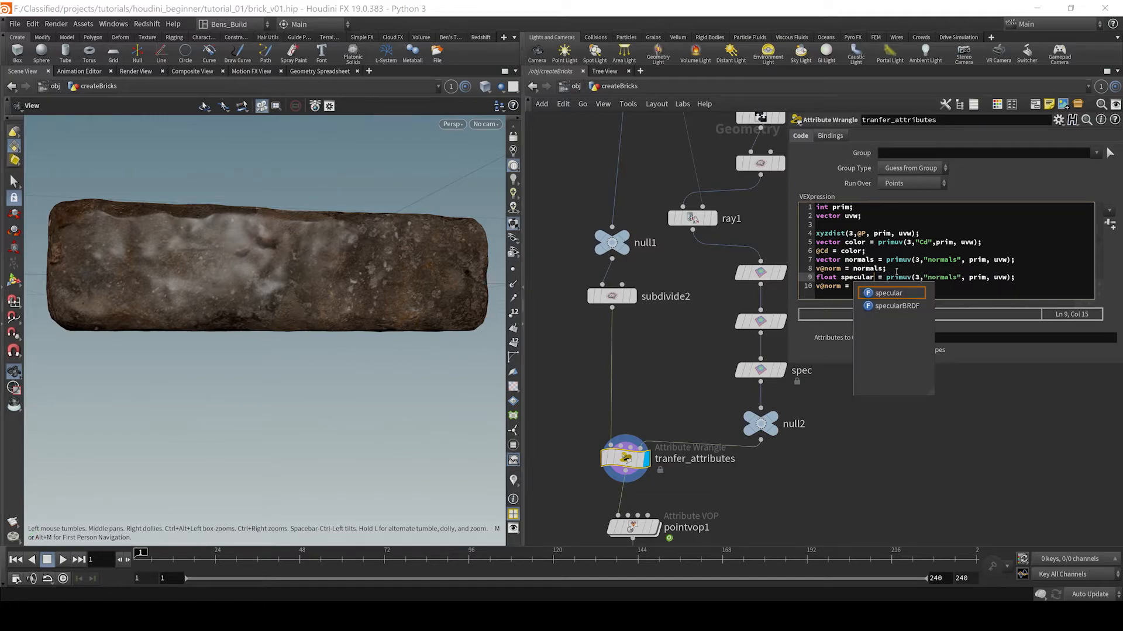
pyautogui.moveTo(959, 277); pyautogui.dragTo(925, 278)
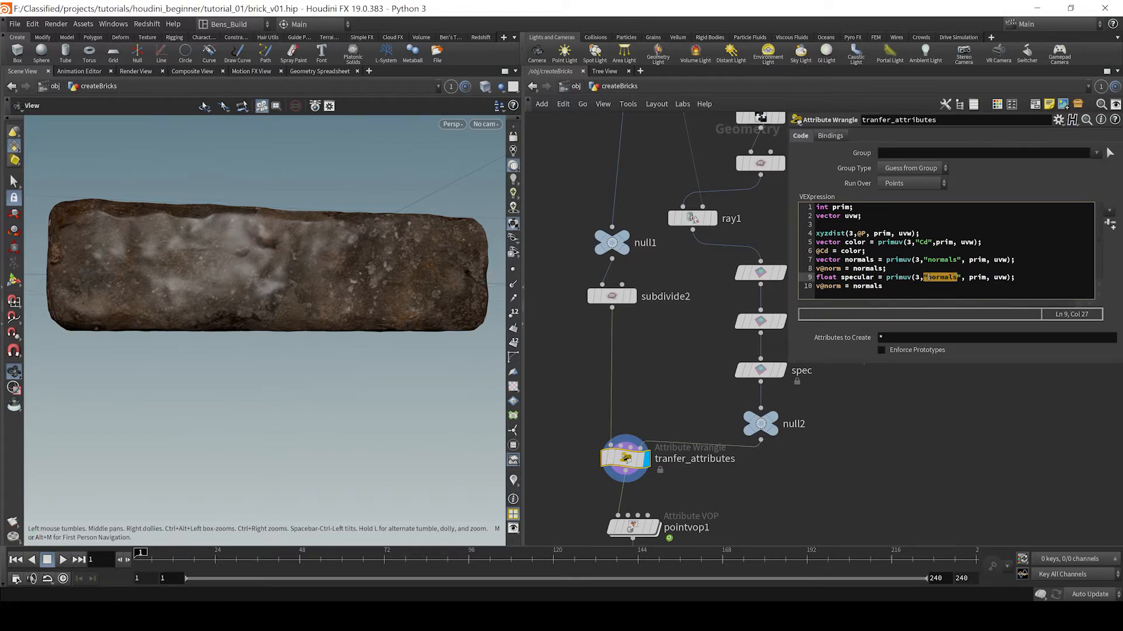
pyautogui.write('spec')
# Change the last line of the wrangle's VEX code to f@spec = specular;
pyautogui.moveTo(846, 287); pyautogui.dragTo(815, 287)
pyautogui.write('f')
pyautogui.write('@spec')
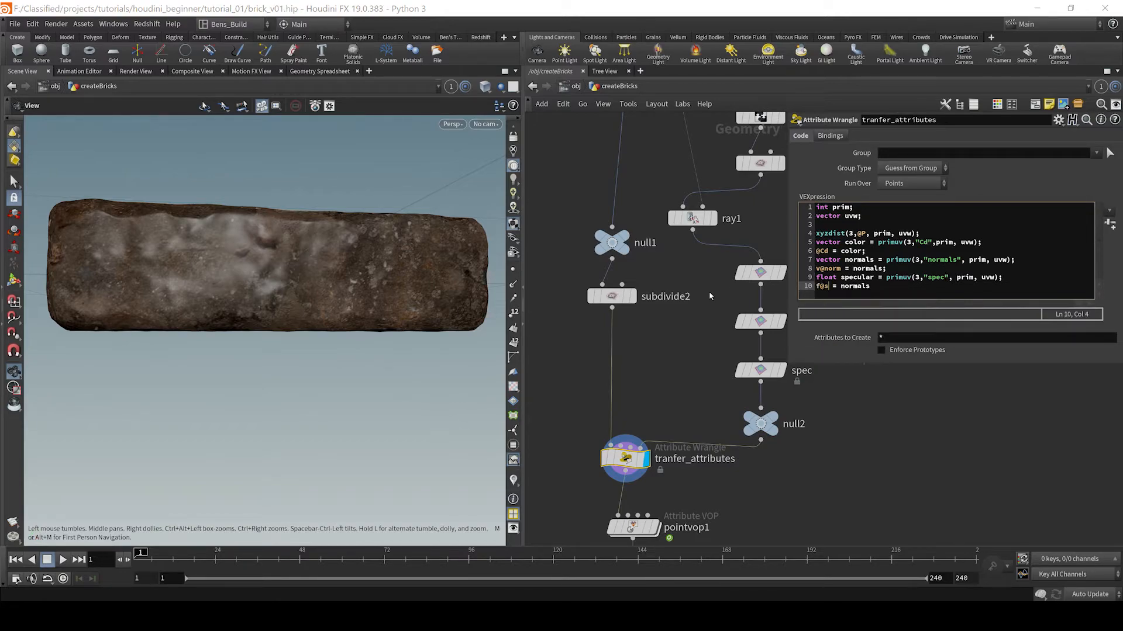
pyautogui.doubleClick(876, 287)
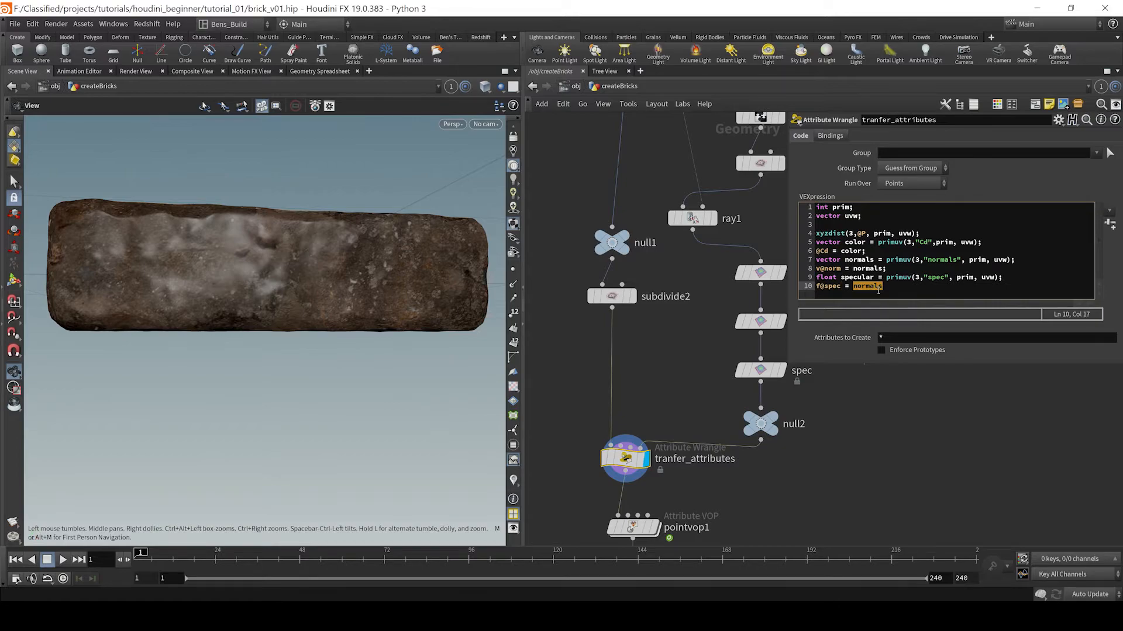
pyautogui.write('specul')
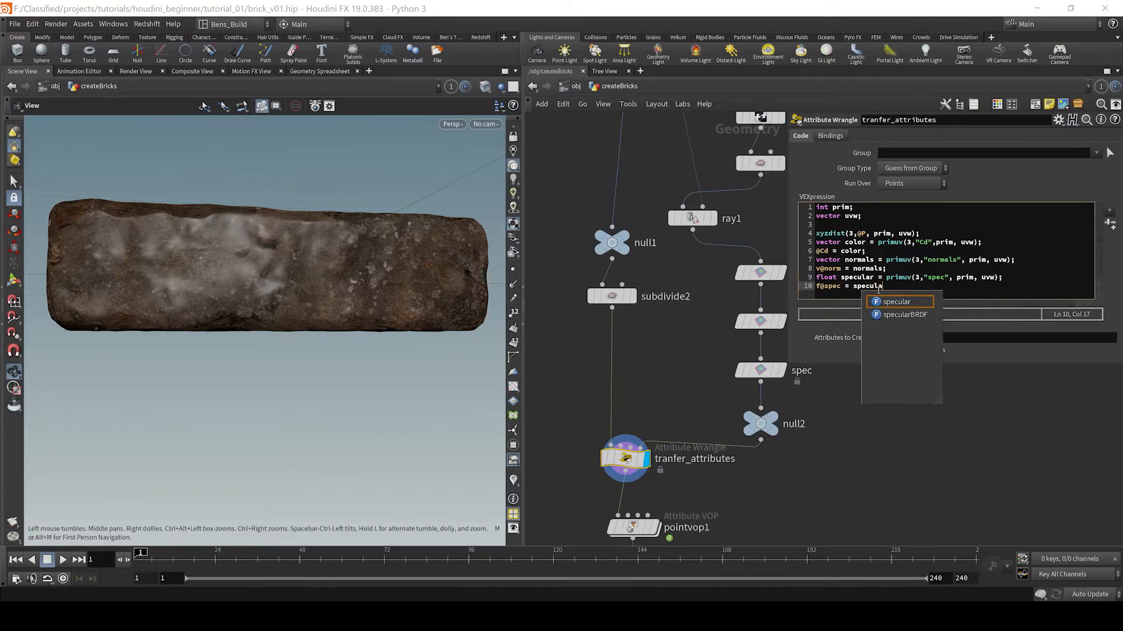
pyautogui.write('ar;')
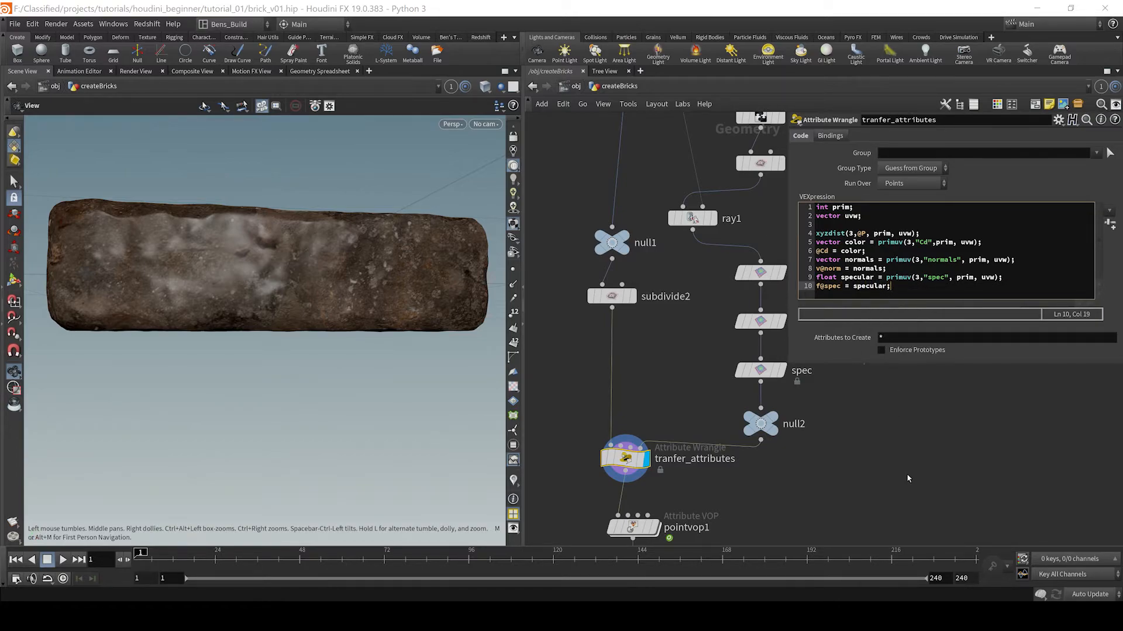
# Check the specular lines of the VEX code and the spec point attribute in the tranfer_attributes node info
pyautogui.doubleClick(830, 286)
pyautogui.moveTo(886, 278); pyautogui.dragTo(1081, 283)
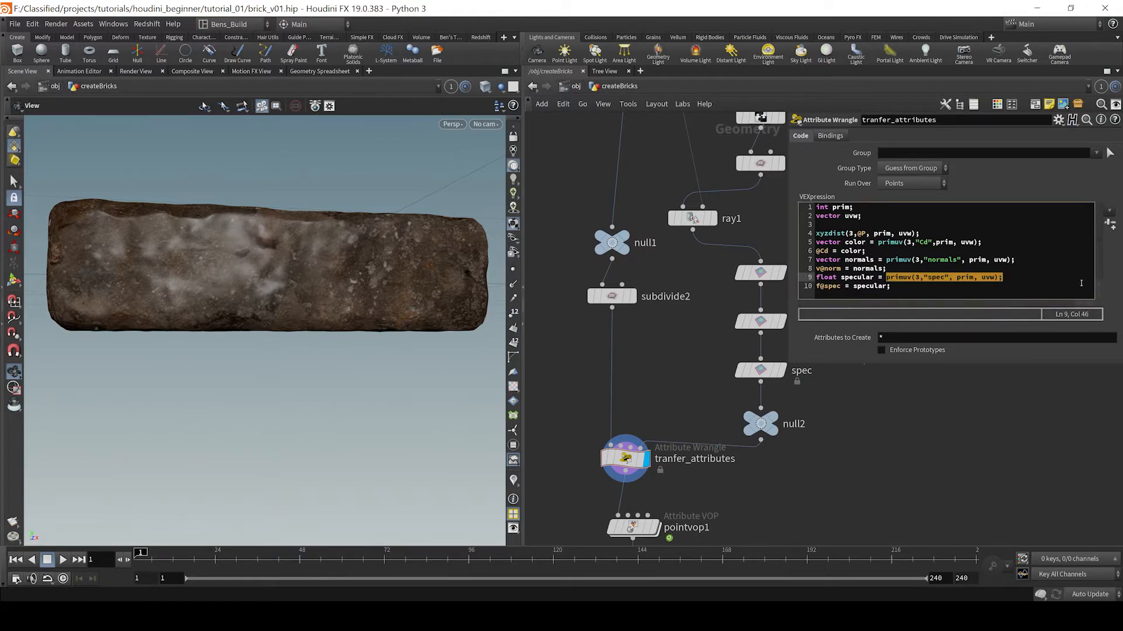
pyautogui.moveTo(643, 381); pyautogui.dragTo(669, 275, button='middle')
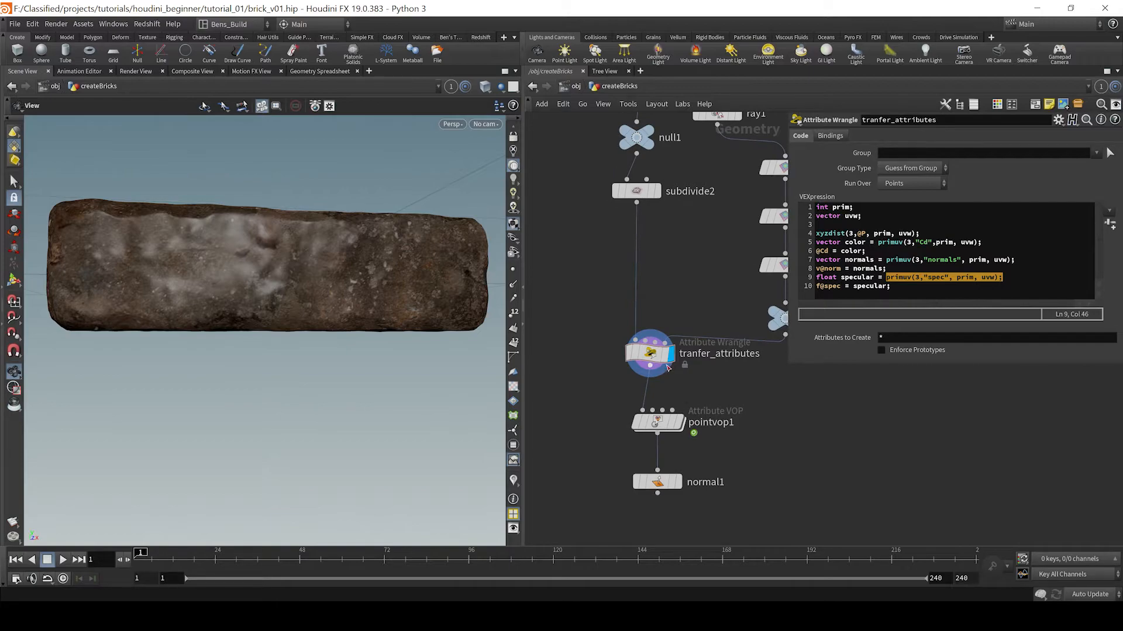
pyautogui.moveTo(614, 355)
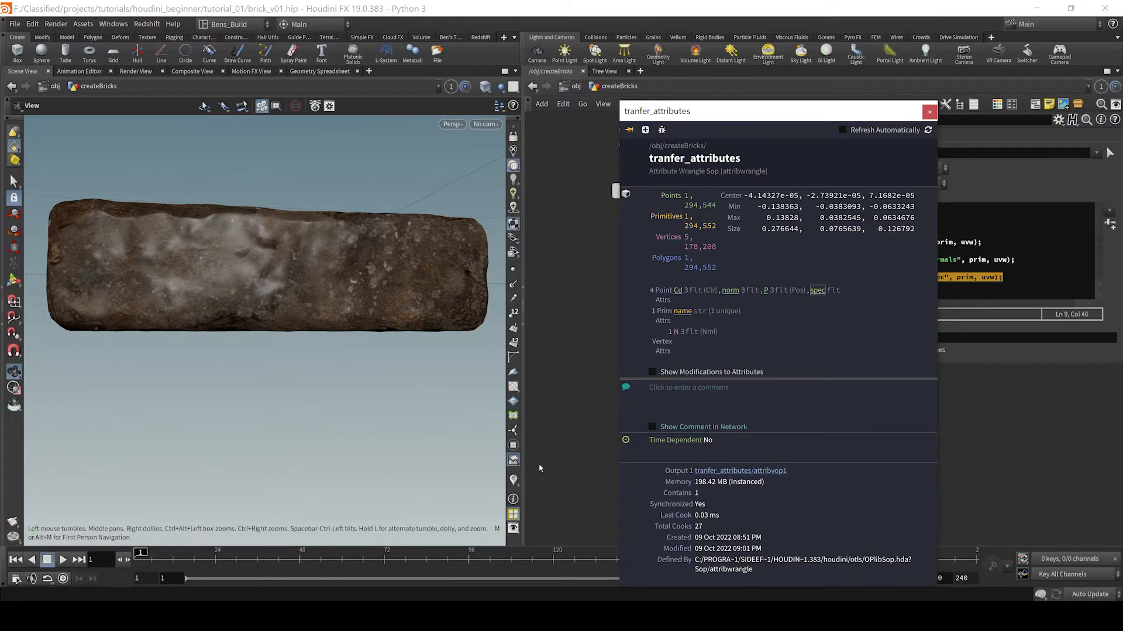
pyautogui.click(928, 112)
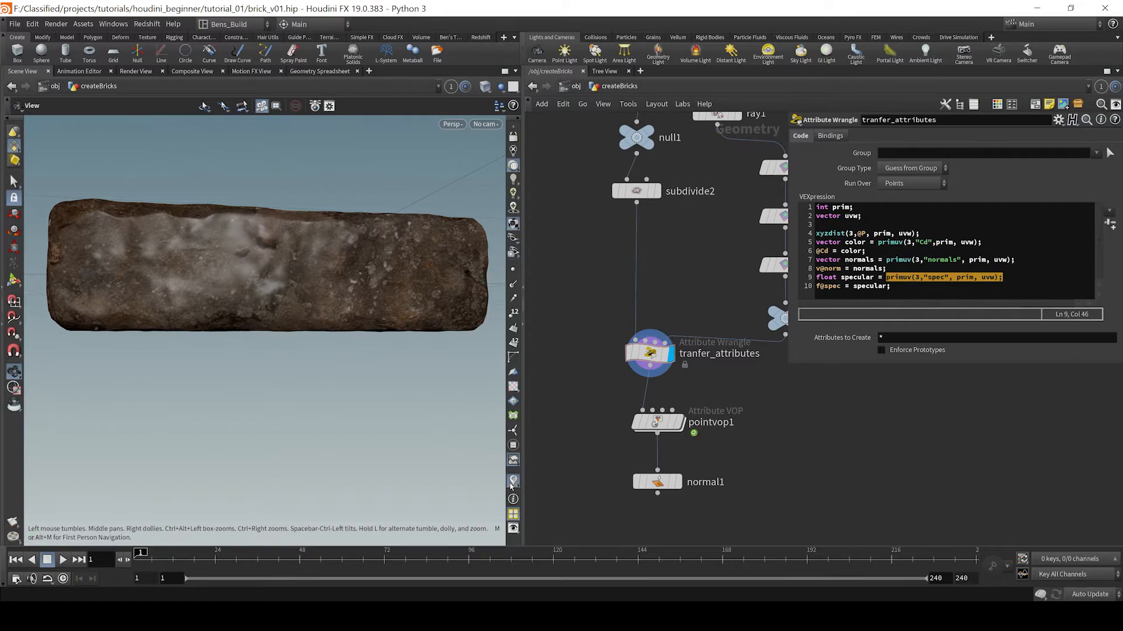
# Examine the spec attribute visualization on the brick from several sides
pyautogui.moveTo(431, 388); pyautogui.dragTo(306, 408)
pyautogui.moveTo(370, 375); pyautogui.dragTo(363, 402)
pyautogui.moveTo(410, 374); pyautogui.dragTo(327, 399)
pyautogui.moveTo(404, 377); pyautogui.dragTo(385, 421)
pyautogui.moveTo(347, 454); pyautogui.dragTo(252, 384)
pyautogui.moveTo(417, 373); pyautogui.dragTo(281, 392)
# Display the normal1 node's result and turn off the spec visualization in the viewport
pyautogui.moveTo(752, 441); pyautogui.dragTo(757, 397, button='middle')
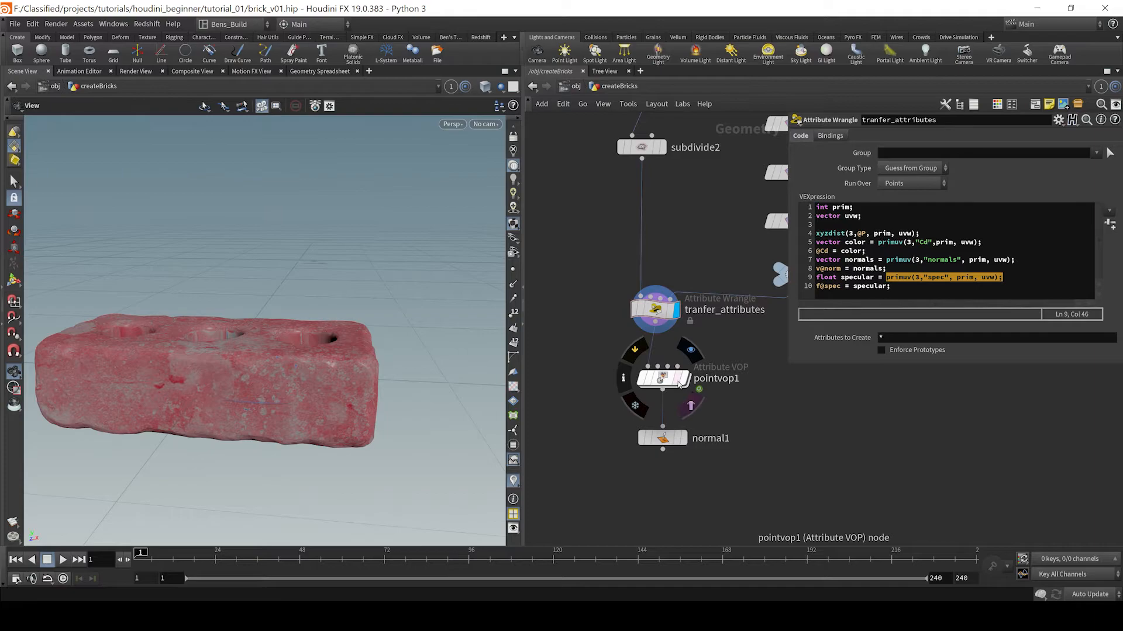
pyautogui.click(685, 378)
pyautogui.click(673, 440)
pyautogui.click(683, 439)
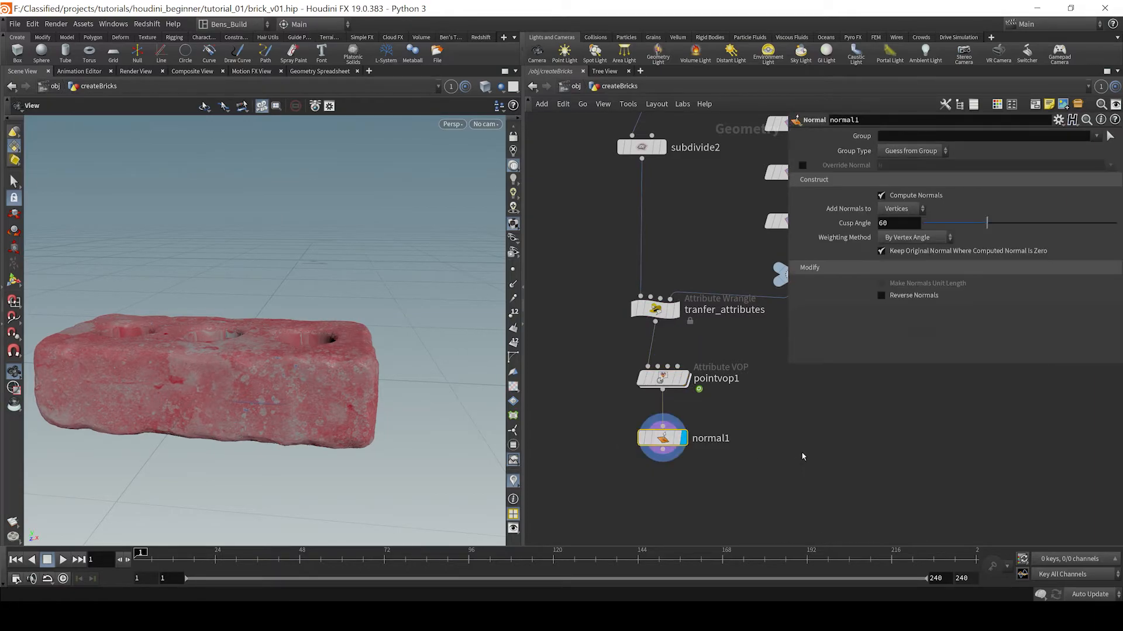
pyautogui.moveTo(316, 390); pyautogui.dragTo(507, 227)
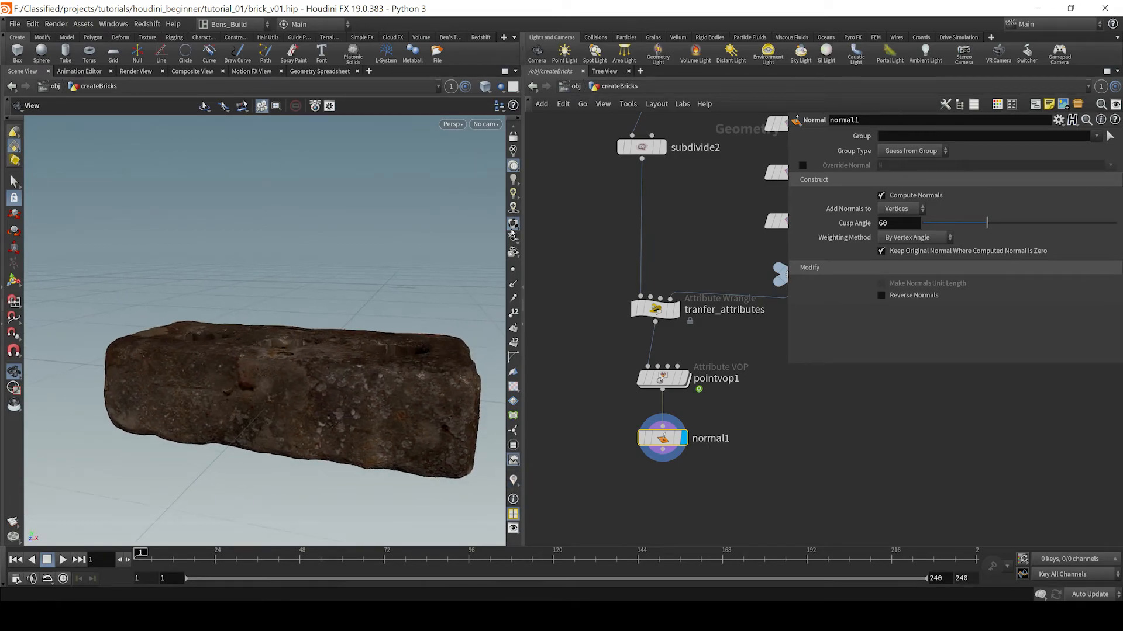
# Add a Null wired below normal1, name it DONE_TEXTURING and align it under the chain
pyautogui.scroll(-5, 728, 403)
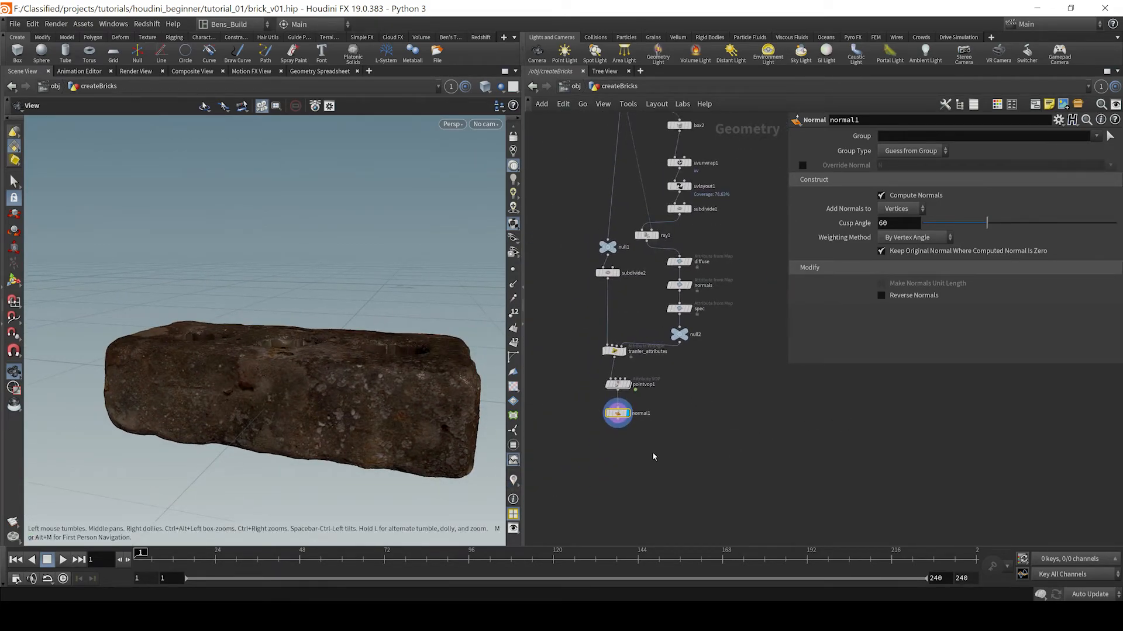
pyautogui.press('Tab')
pyautogui.write('null')
pyautogui.press('Return')
pyautogui.click(649, 464)
pyautogui.scroll(3, 649, 463)
pyautogui.moveTo(646, 449); pyautogui.dragTo(604, 402)
pyautogui.doubleClick(678, 462)
pyautogui.write('DONE_TE')
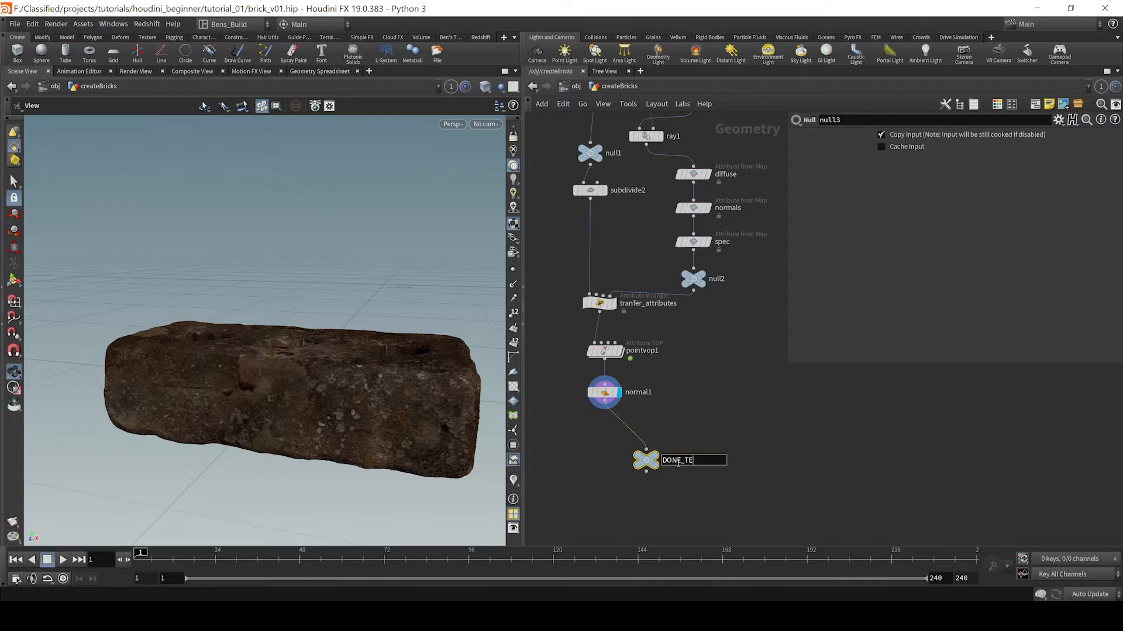
pyautogui.press('Return')
pyautogui.moveTo(651, 467); pyautogui.dragTo(610, 455)
# Enclose all texturing nodes from START_TEXTURING to DONE_TEXTURING in a network box
pyautogui.scroll(-5, 610, 455)
pyautogui.moveTo(709, 544); pyautogui.dragTo(543, 170)
pyautogui.click(1038, 105)
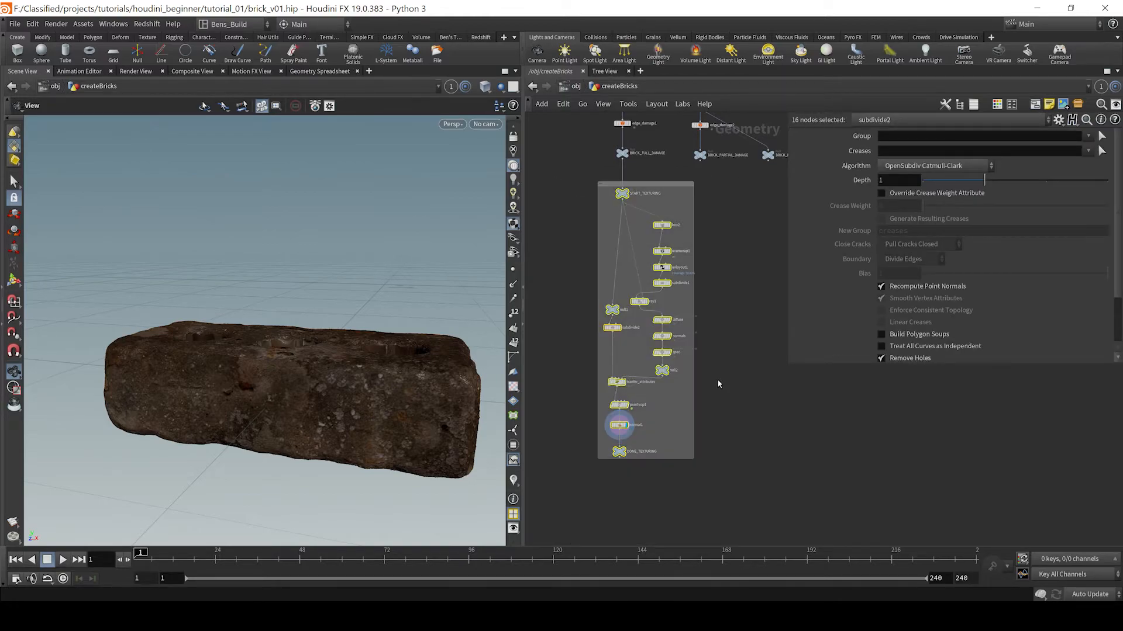
pyautogui.moveTo(717, 379); pyautogui.dragTo(643, 448, button='middle')
pyautogui.scroll(-4, 645, 448)
pyautogui.click(662, 434)
pyautogui.scroll(4, 608, 328)
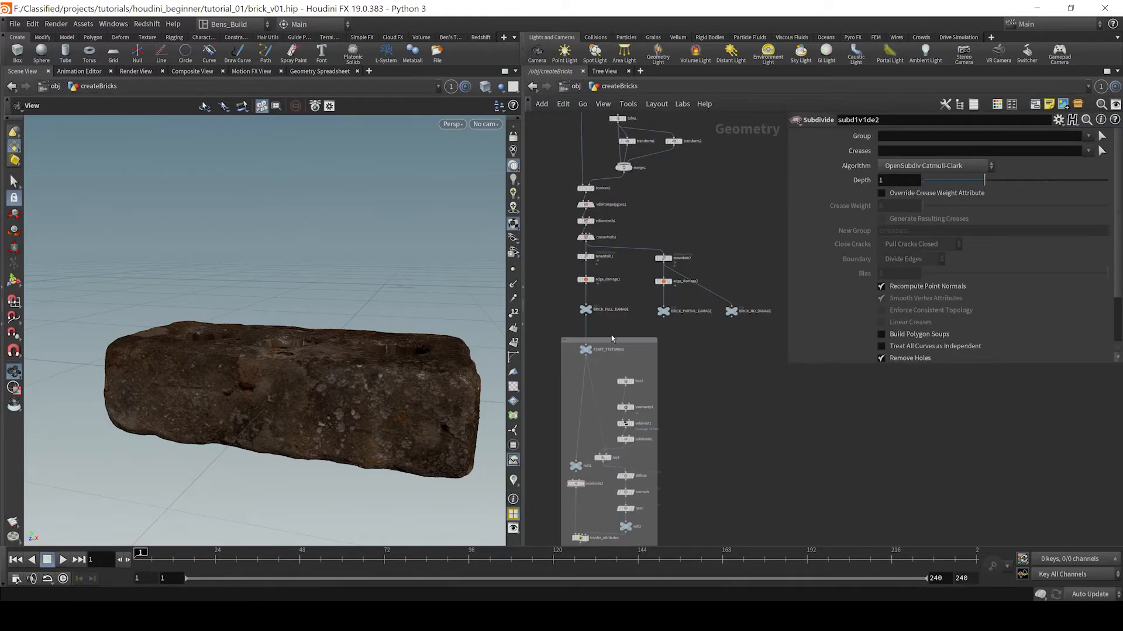
# Duplicate the texturing network box beside the original and feed START_TEXTURING1 from BRICK_PARTIAL_DAMAGE
pyautogui.keyDown('alt'); pyautogui.moveTo(613, 339); pyautogui.dragTo(721, 341); pyautogui.keyUp('alt')
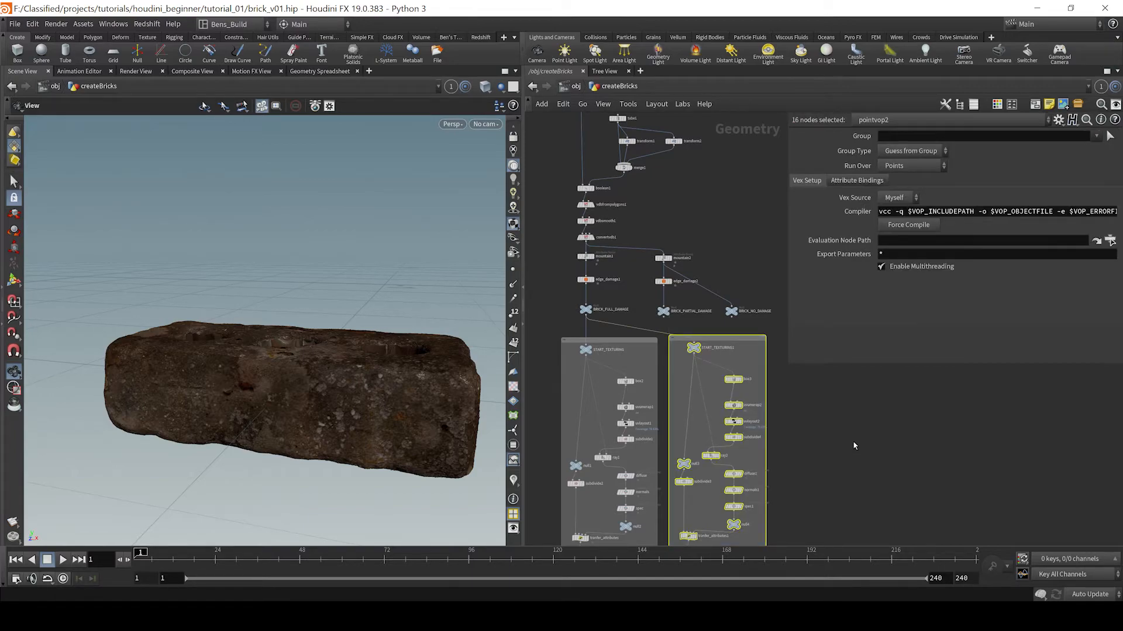
pyautogui.scroll(3, 670, 332)
pyautogui.click(671, 315)
pyautogui.click(660, 314)
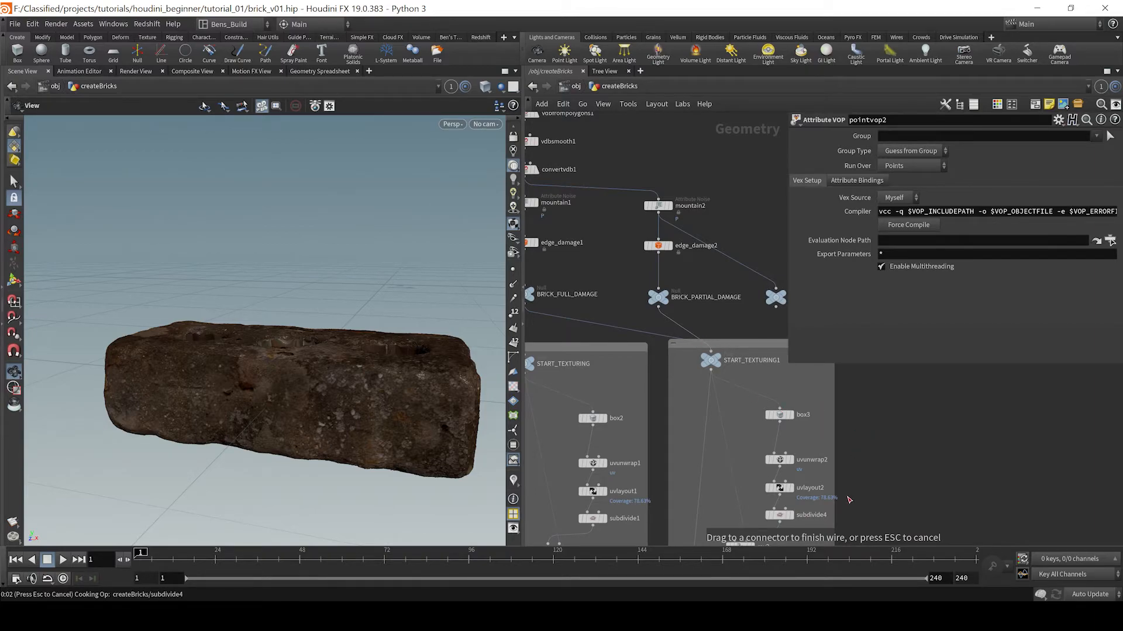
# Compare the textured bricks by displaying DONE_TEXTURING and DONE_TEXTURING1 in turn, ending on DONE_TEXTURING1
pyautogui.moveTo(897, 493); pyautogui.dragTo(818, 362, button='middle')
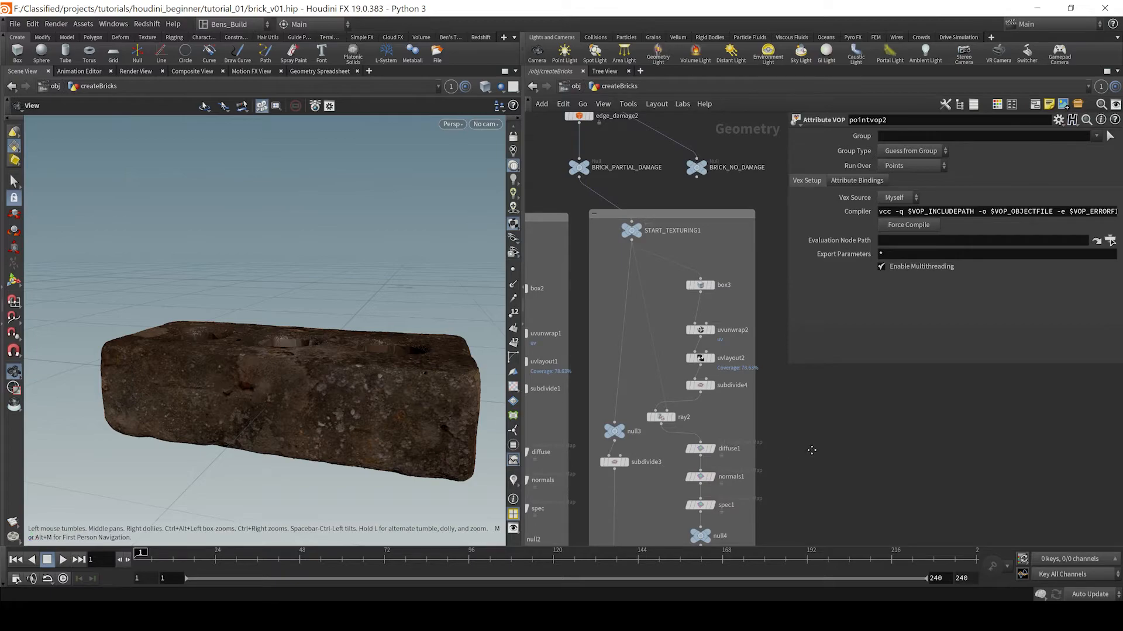
pyautogui.moveTo(811, 452); pyautogui.dragTo(821, 335, button='middle')
pyautogui.moveTo(264, 395); pyautogui.dragTo(275, 362)
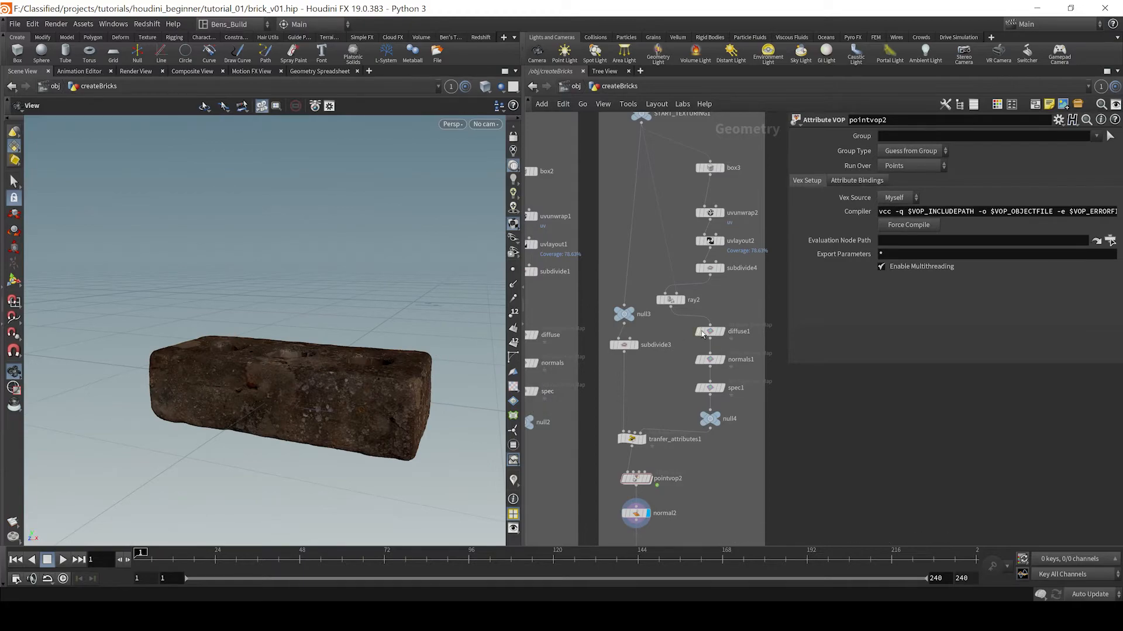
pyautogui.moveTo(841, 474); pyautogui.dragTo(945, 411, button='middle')
pyautogui.scroll(-2, 945, 411)
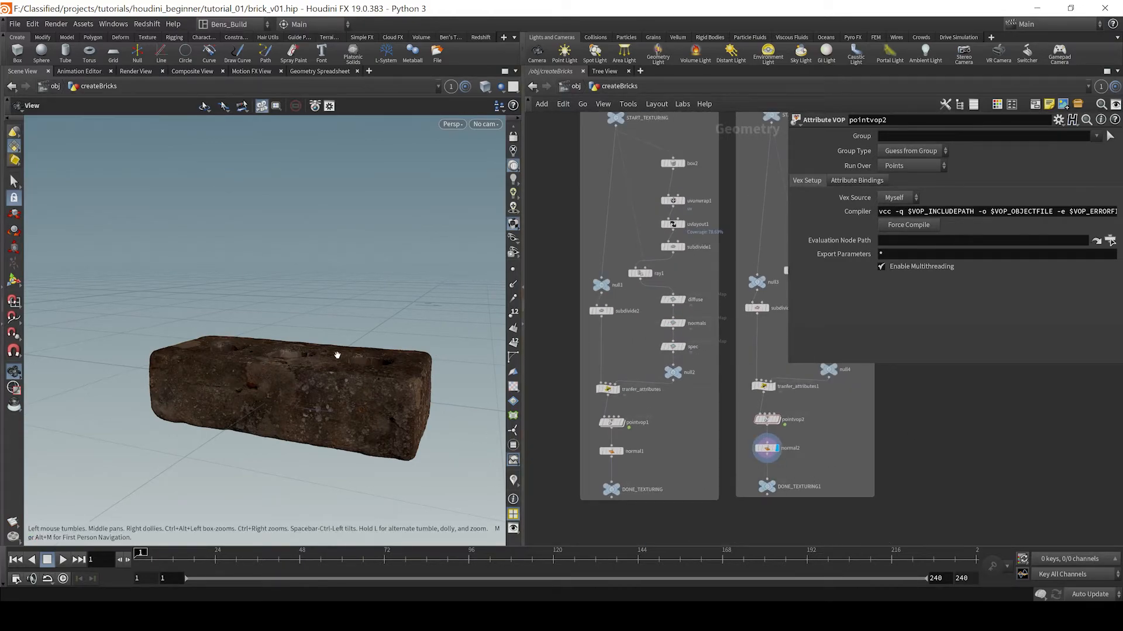
pyautogui.moveTo(621, 491)
pyautogui.click(611, 490)
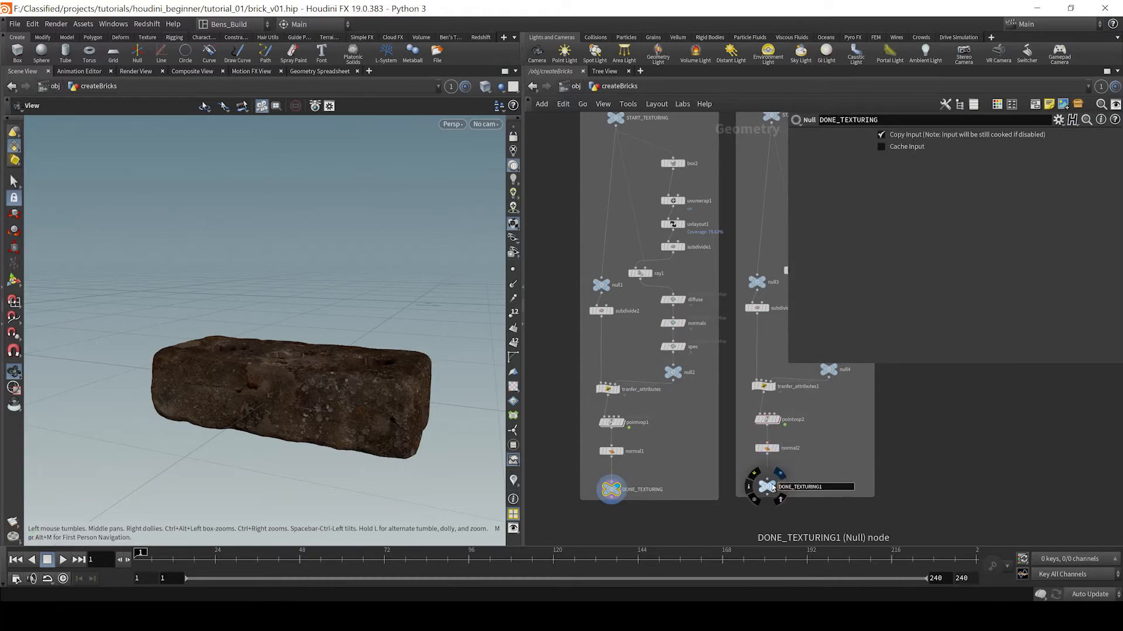
pyautogui.click(767, 490)
# Switch the update mode to Manual and set the diffuse1 texture's Rotate to 90 in its image settings
pyautogui.moveTo(889, 446); pyautogui.dragTo(794, 503, button='middle')
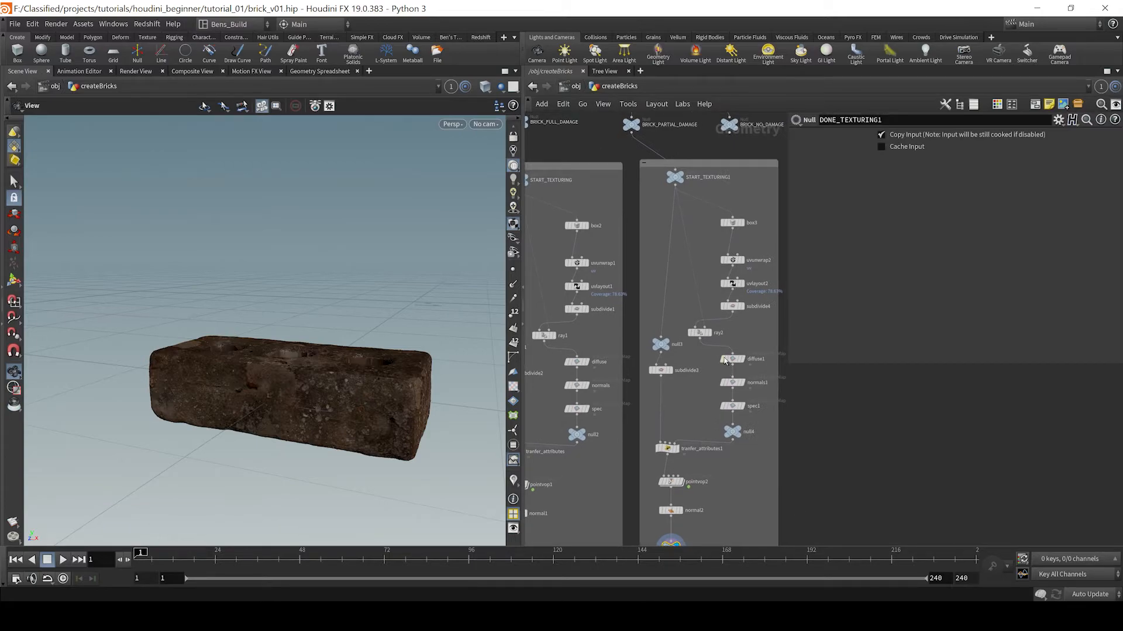
pyautogui.moveTo(725, 359); pyautogui.dragTo(1064, 576, button='right')
pyautogui.click(1097, 597)
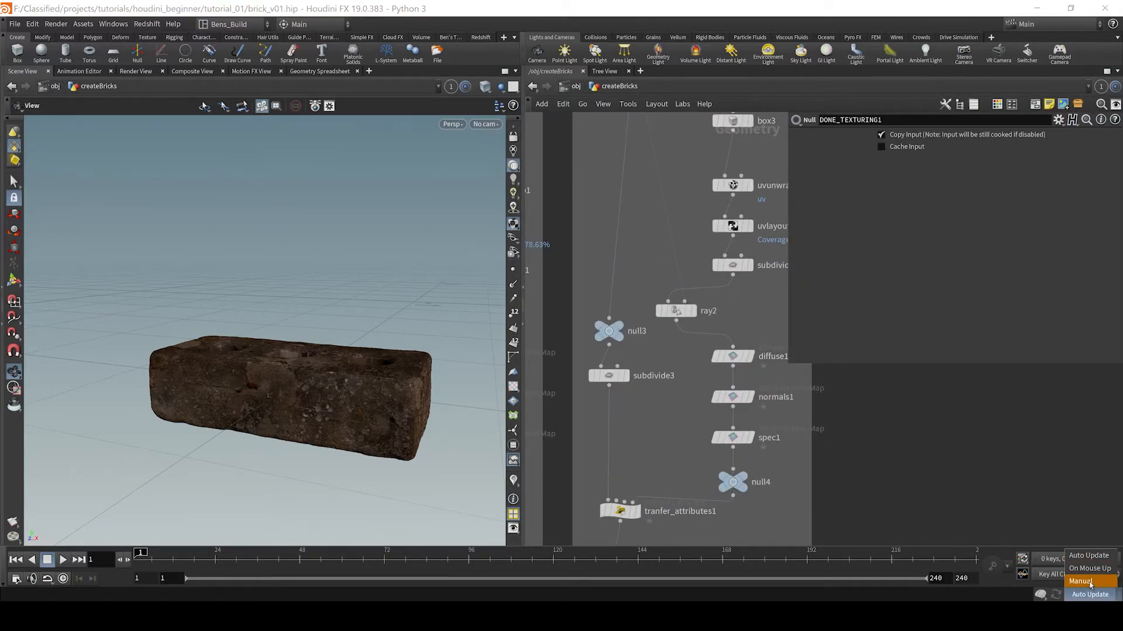
pyautogui.click(1088, 590)
pyautogui.click(738, 359)
pyautogui.moveTo(738, 359); pyautogui.dragTo(609, 372, button='middle')
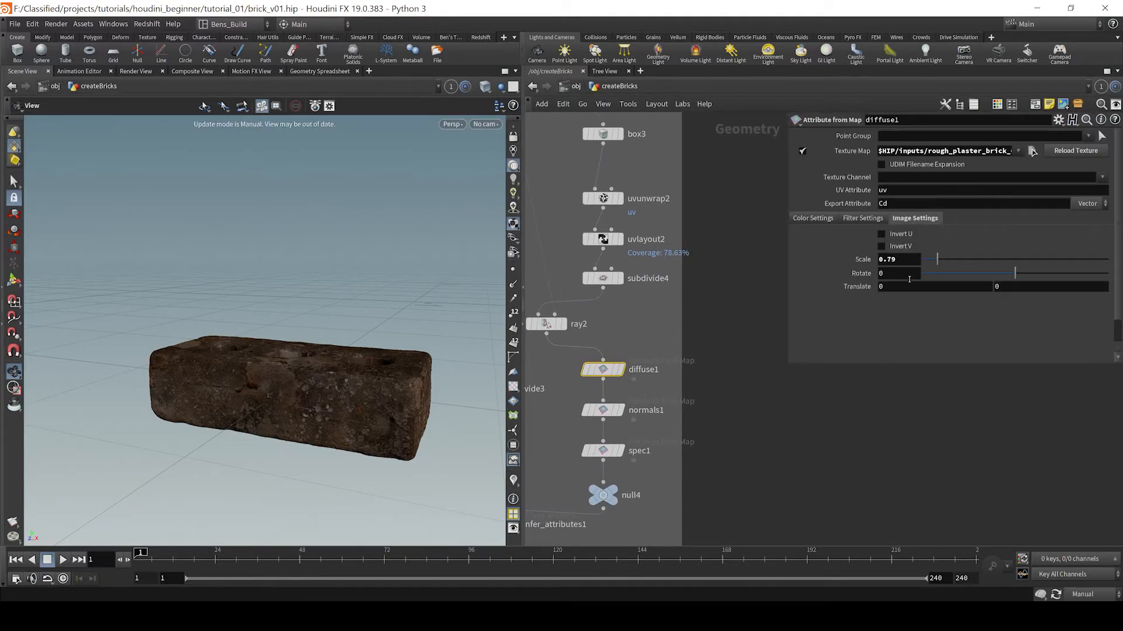
pyautogui.moveTo(905, 272); pyautogui.dragTo(764, 285)
pyautogui.write('90')
pyautogui.press('Return')
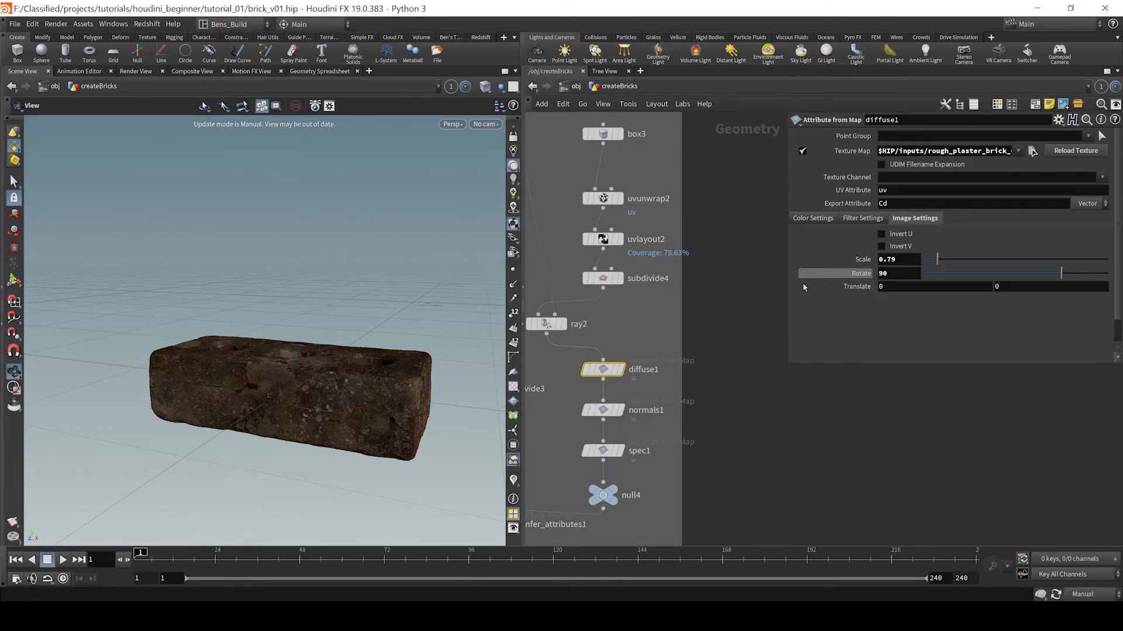
# Set the normals1 texture's Rotate to 90 in its image settings
pyautogui.click(603, 410)
pyautogui.click(917, 218)
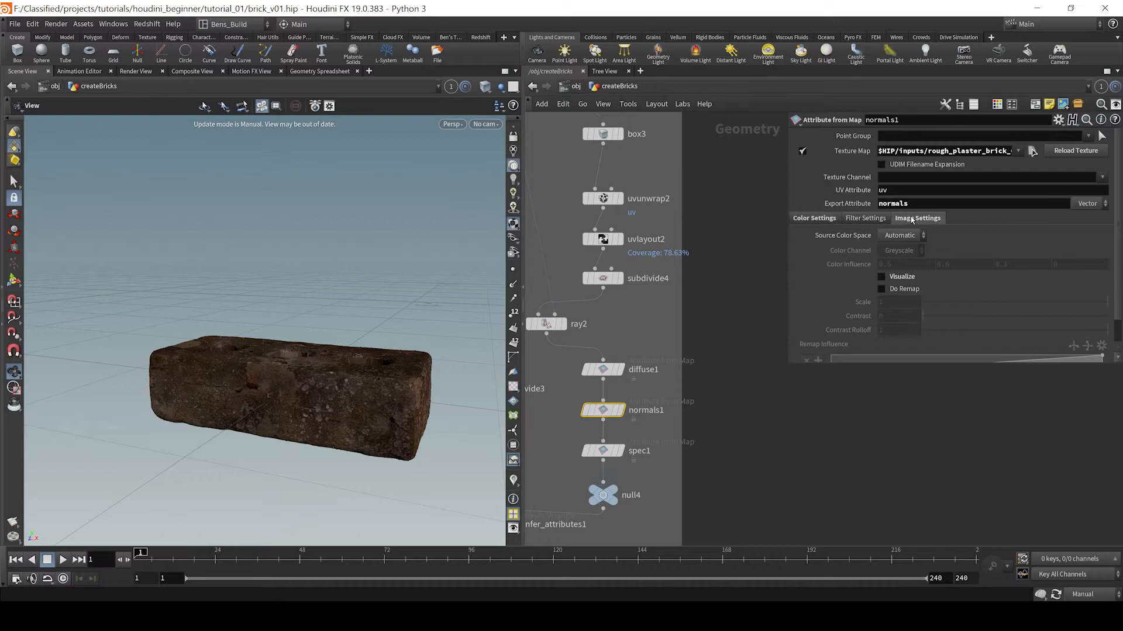
pyautogui.moveTo(905, 273); pyautogui.dragTo(759, 286)
pyautogui.write('90')
pyautogui.press('Return')
# Set the spec1 texture's Rotate to 90 in its image settings
pyautogui.click(602, 451)
pyautogui.click(918, 218)
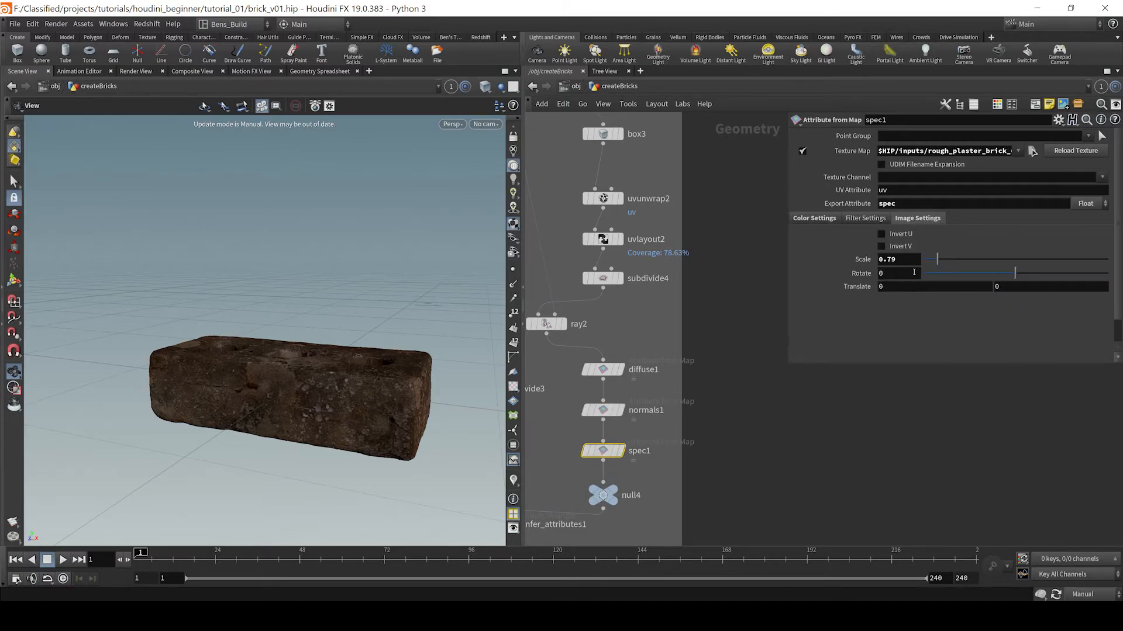
pyautogui.moveTo(905, 279); pyautogui.dragTo(792, 265)
pyautogui.write('90')
pyautogui.press('Return')
# Return the update mode to Auto Update and inspect the rotated textures on the partially damaged brick
pyautogui.click(1082, 595)
pyautogui.click(1081, 556)
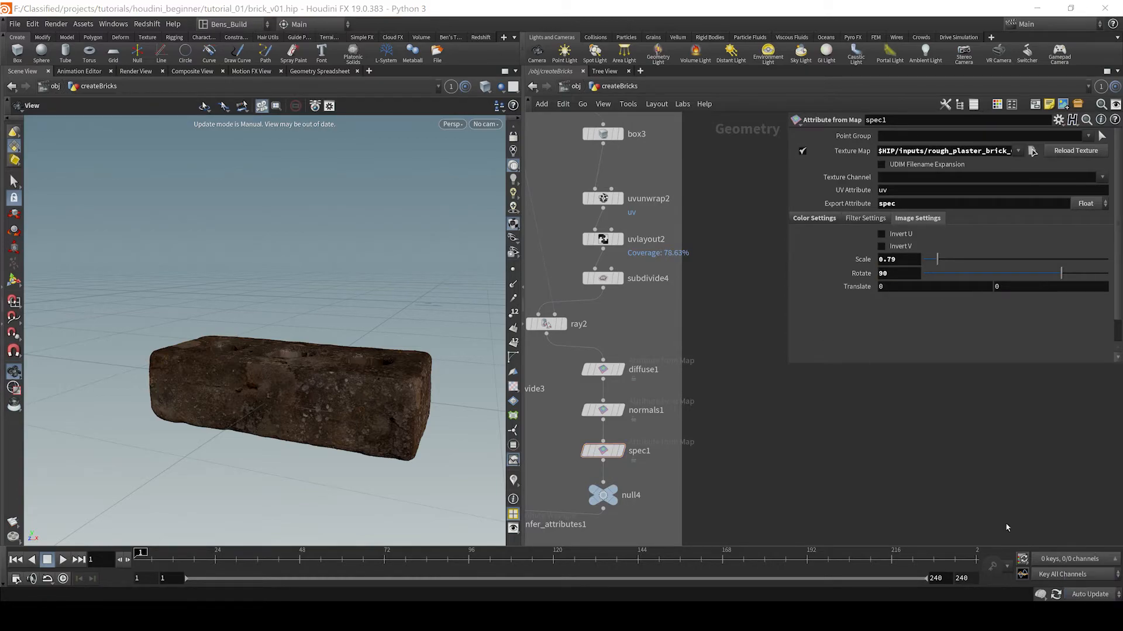
pyautogui.moveTo(222, 417); pyautogui.dragTo(268, 431)
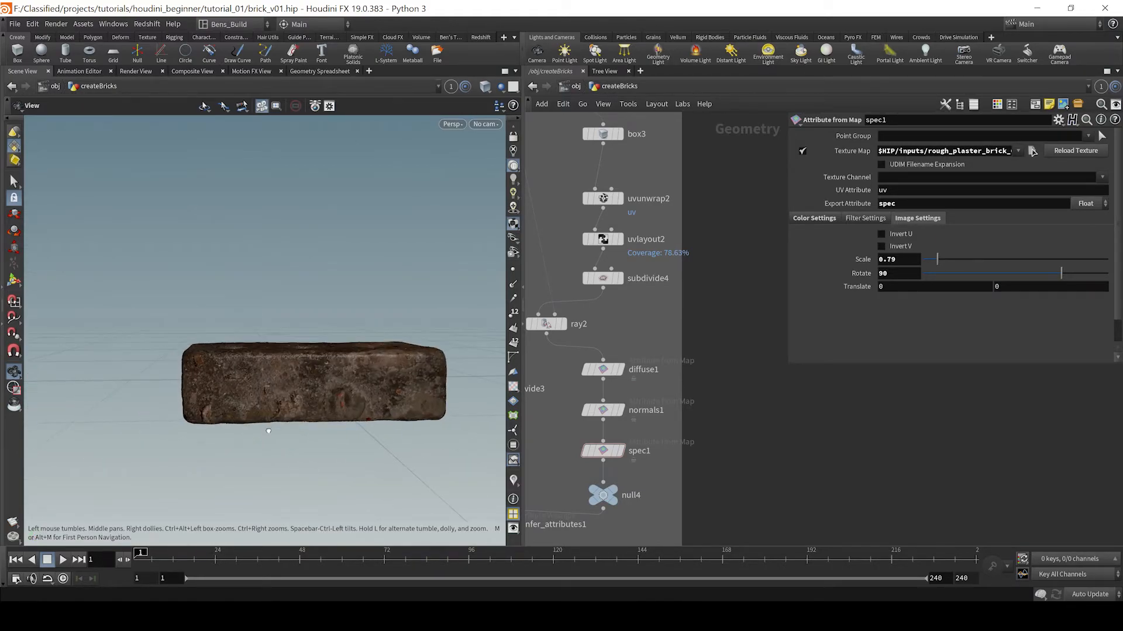
pyautogui.moveTo(324, 375); pyautogui.dragTo(283, 380)
# Duplicate the second texturing network box beside it and feed START_TEXTURING2 from BRICK_NO_DAMAGE
pyautogui.scroll(-8, 759, 350)
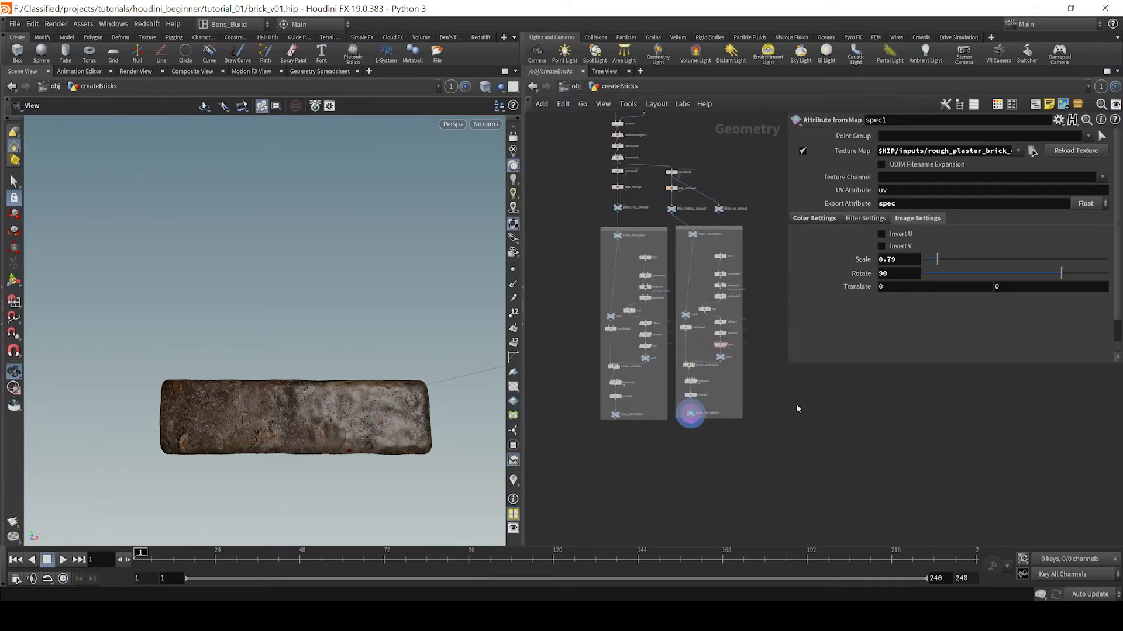
pyautogui.moveTo(692, 285); pyautogui.dragTo(765, 291)
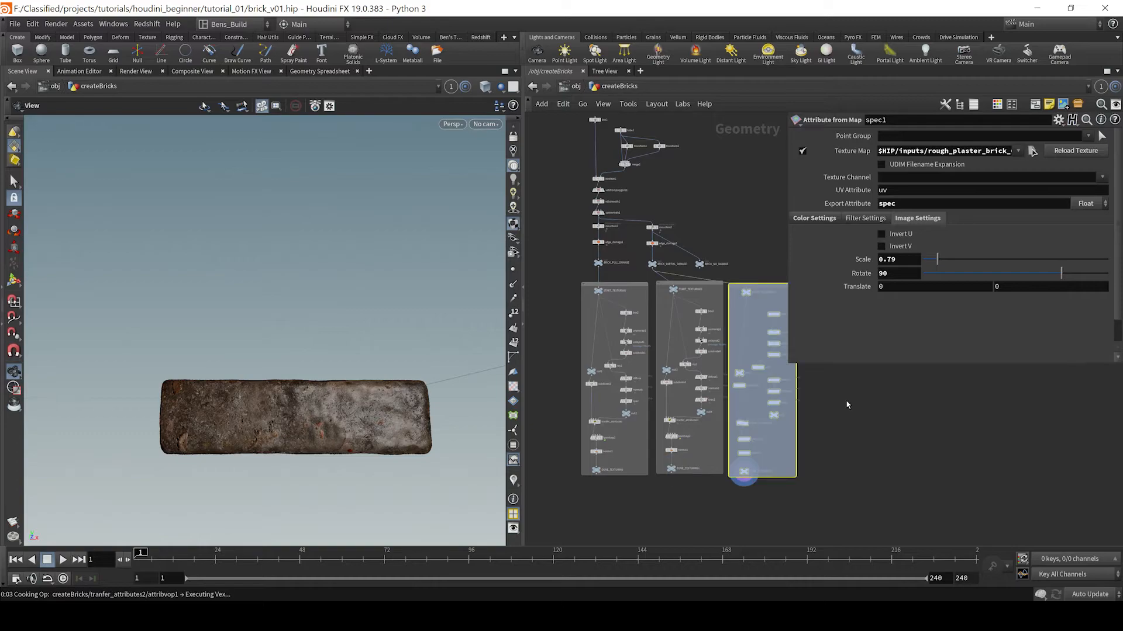
pyautogui.moveTo(846, 405); pyautogui.dragTo(793, 438, button='middle')
pyautogui.scroll(3, 701, 271)
pyautogui.click(645, 339)
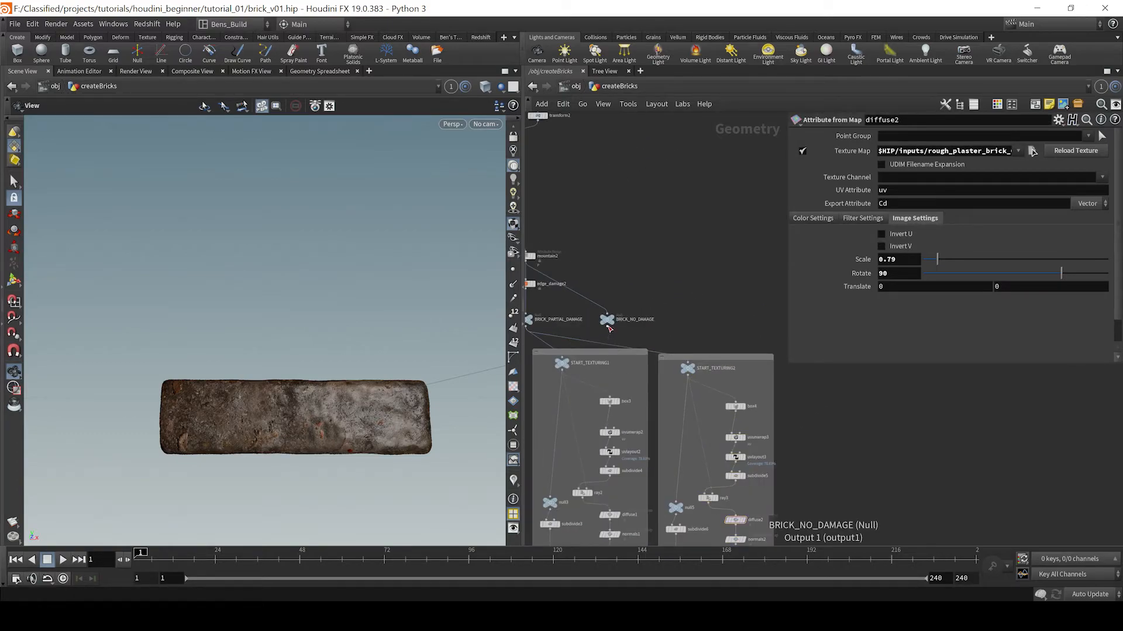
pyautogui.moveTo(607, 325); pyautogui.dragTo(676, 351)
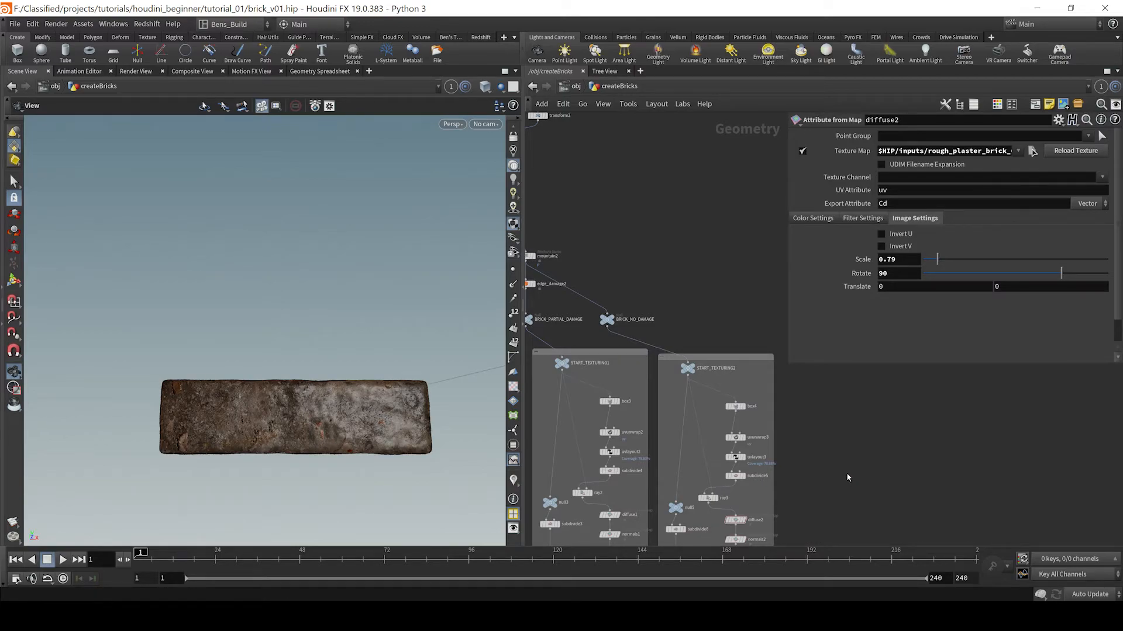
# Display the diffuse2 node in the undamaged brick's network and set its texture Scale to .6
pyautogui.moveTo(847, 473); pyautogui.dragTo(840, 380, button='middle')
pyautogui.scroll(5, 737, 421)
pyautogui.click(736, 434)
pyautogui.moveTo(327, 386); pyautogui.dragTo(360, 403)
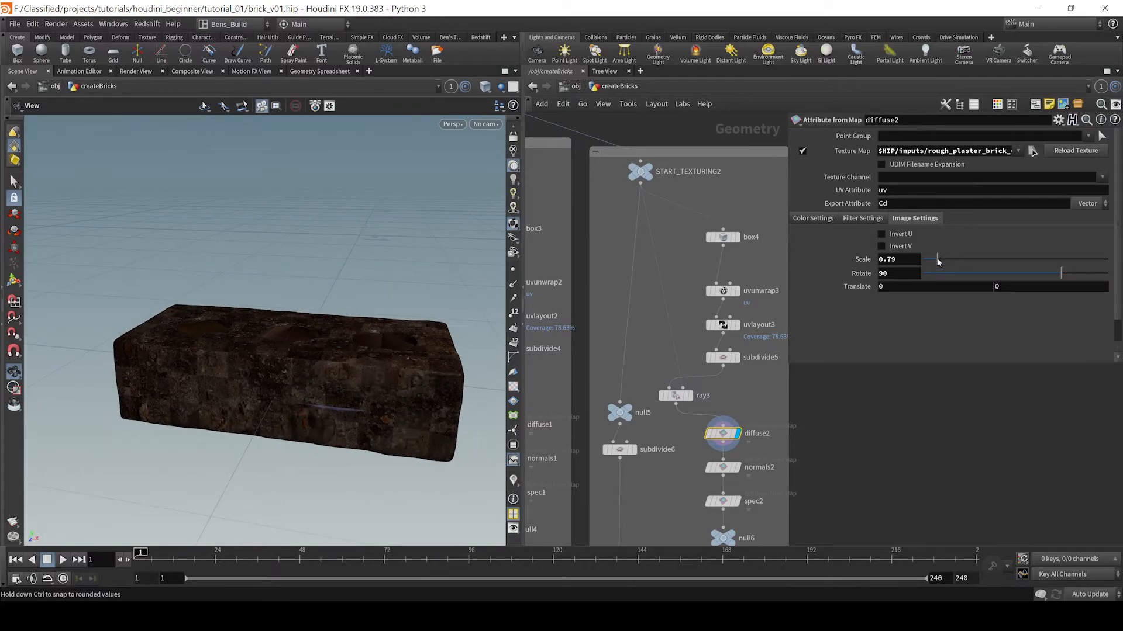
pyautogui.click(902, 262)
pyautogui.write('.6')
pyautogui.press('Return')
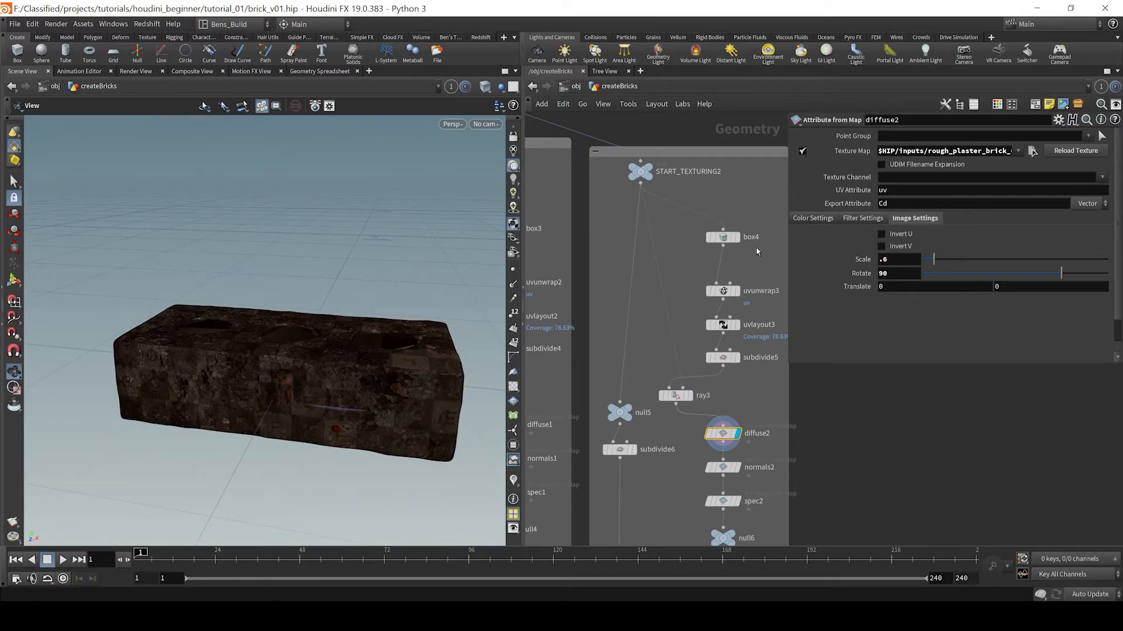
# Set the diffuse2 texture's Rotate to 45, try offsetting its Translate and reset that to 0
pyautogui.write('45')
pyautogui.press('Return')
pyautogui.moveTo(887, 288); pyautogui.dragTo(968, 290, button='middle')
pyautogui.moveTo(894, 289); pyautogui.dragTo(692, 294)
pyautogui.write('0')
pyautogui.press('Return')
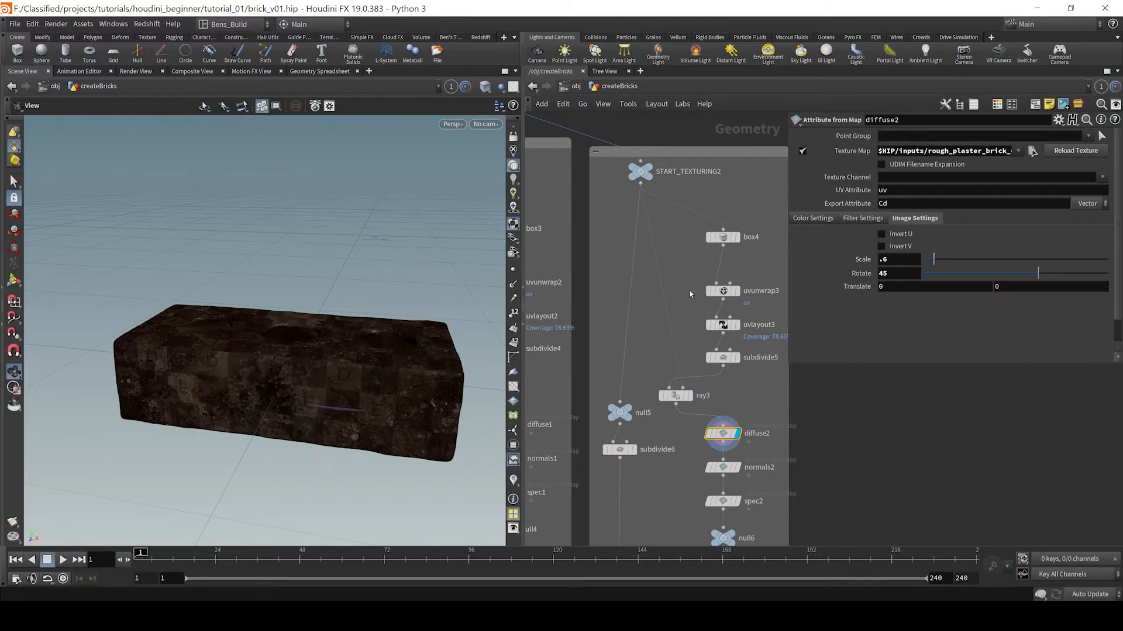
# Set the normals2 texture's Scale to .6 and Rotate to 45 in its image settings
pyautogui.moveTo(827, 456); pyautogui.dragTo(835, 364, button='middle')
pyautogui.click(730, 376)
pyautogui.moveTo(688, 307)
pyautogui.write('.')
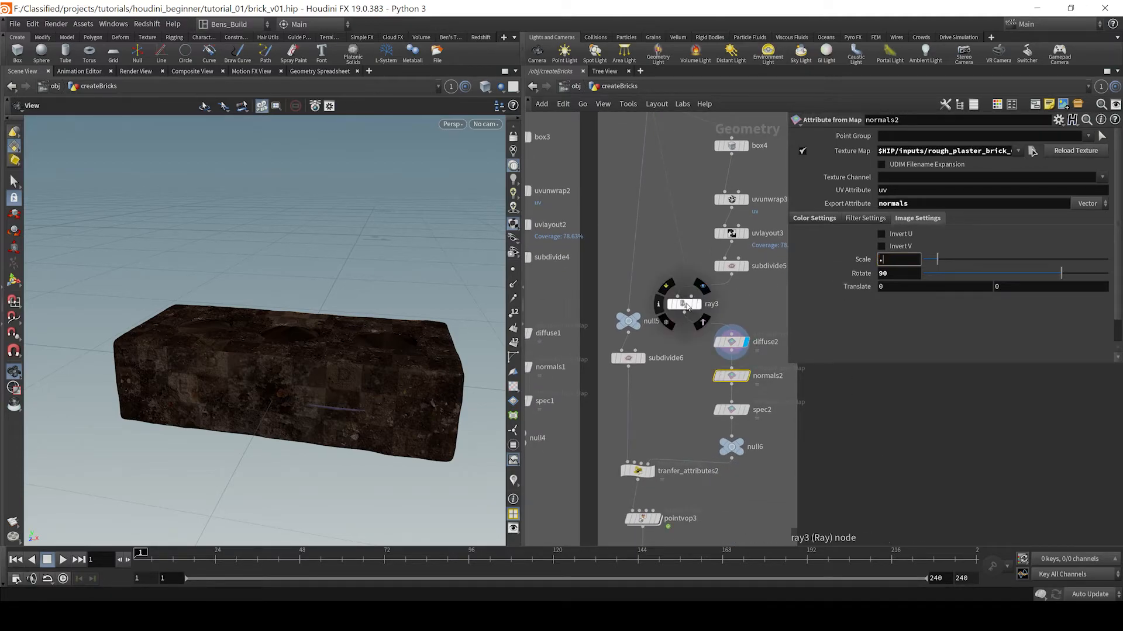
pyautogui.write('6')
pyautogui.press('Tab')
pyautogui.write('45')
pyautogui.press('Return')
# Give the spec2 texture a Scale of .6 and a Rotate of 45
pyautogui.click(730, 410)
pyautogui.click(897, 259)
pyautogui.write('.6')
pyautogui.press('Tab')
pyautogui.write('45')
pyautogui.press('Return')
# Display DONE_TEXTURING2, DONE_TEXTURING1 and DONE_TEXTURING in turn to compare the three textured bricks
pyautogui.moveTo(766, 532); pyautogui.dragTo(825, 343, button='middle')
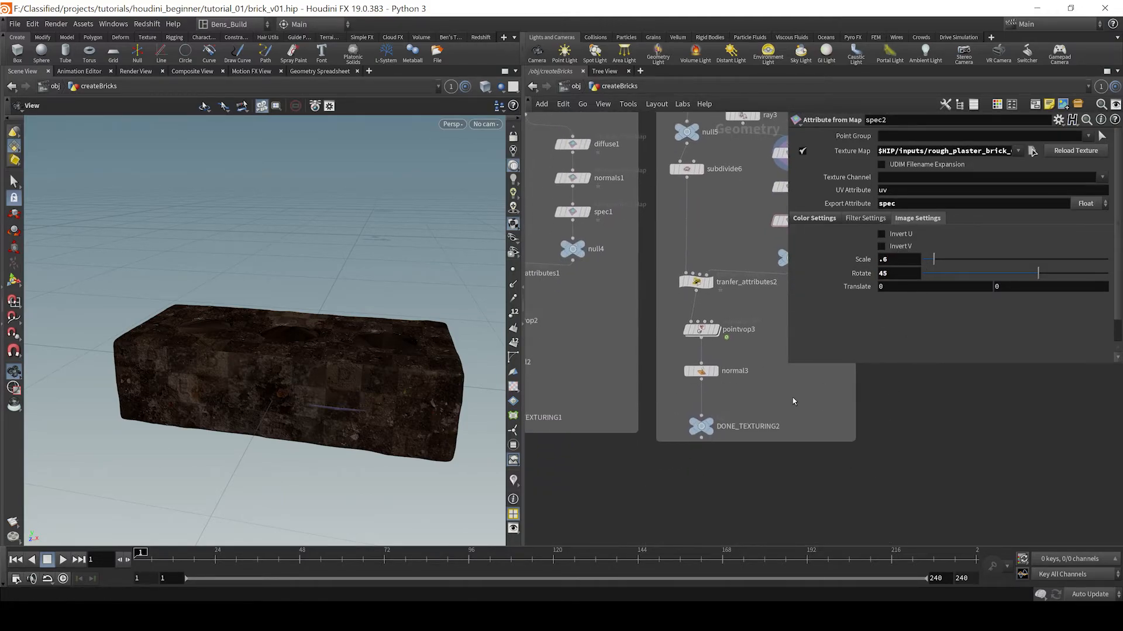
pyautogui.moveTo(706, 432)
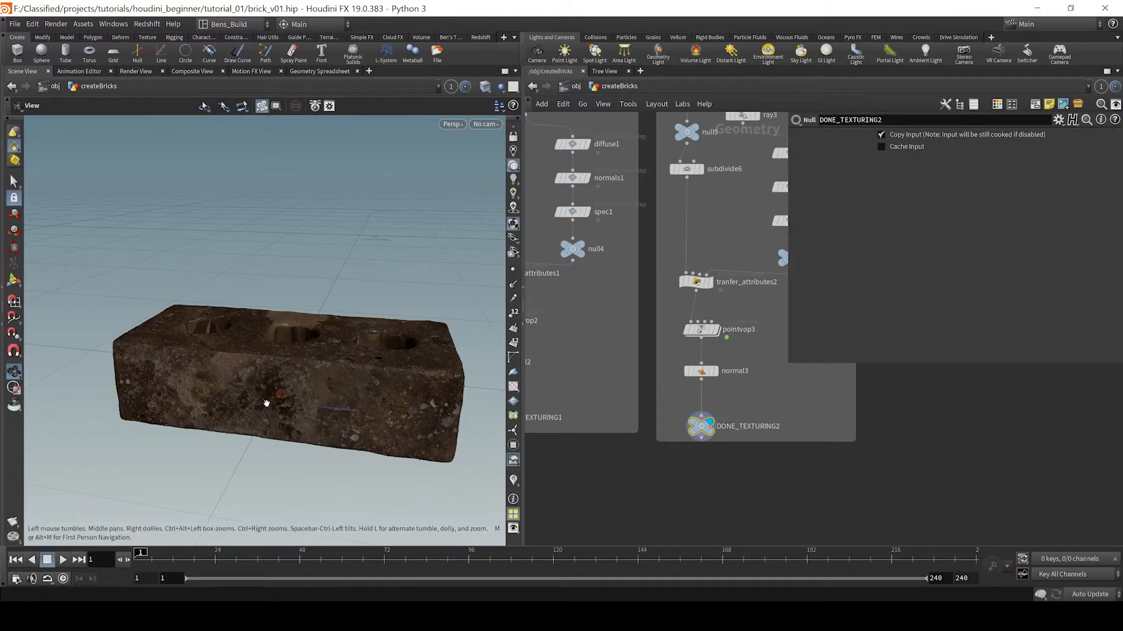
pyautogui.moveTo(671, 476); pyautogui.dragTo(774, 466, button='middle')
pyautogui.moveTo(614, 403)
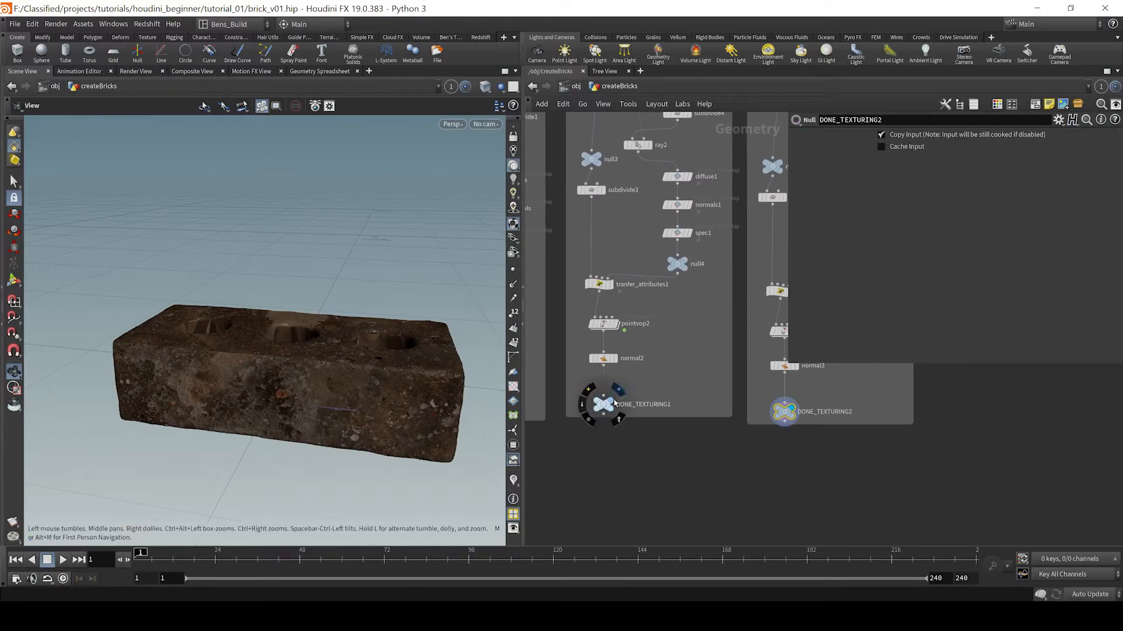
pyautogui.moveTo(640, 513); pyautogui.dragTo(869, 488, button='middle')
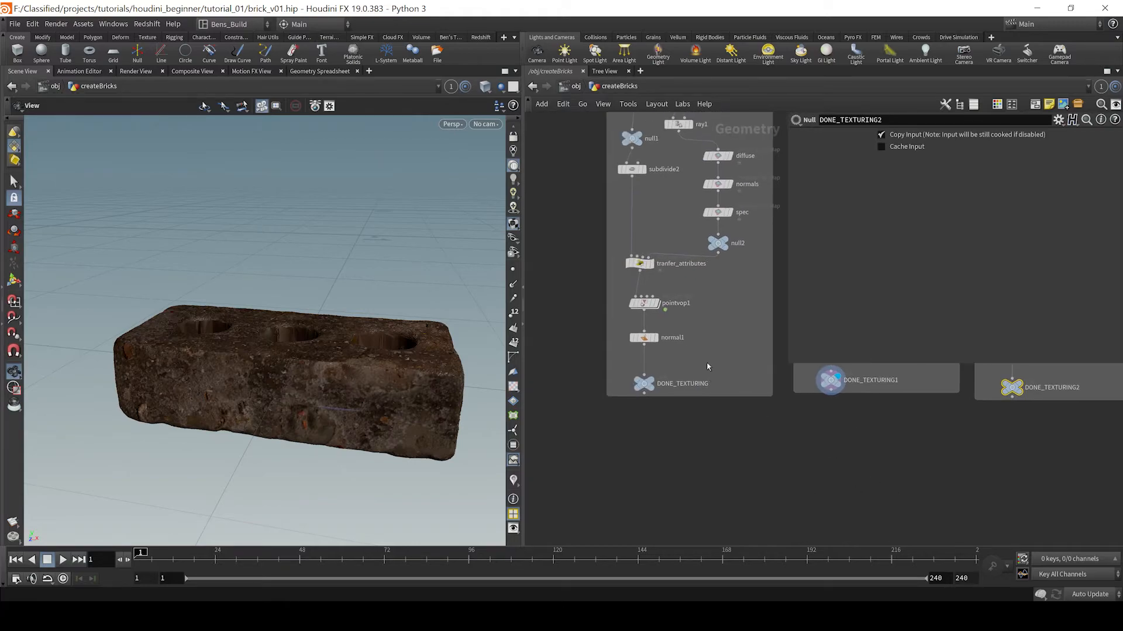
pyautogui.click(649, 382)
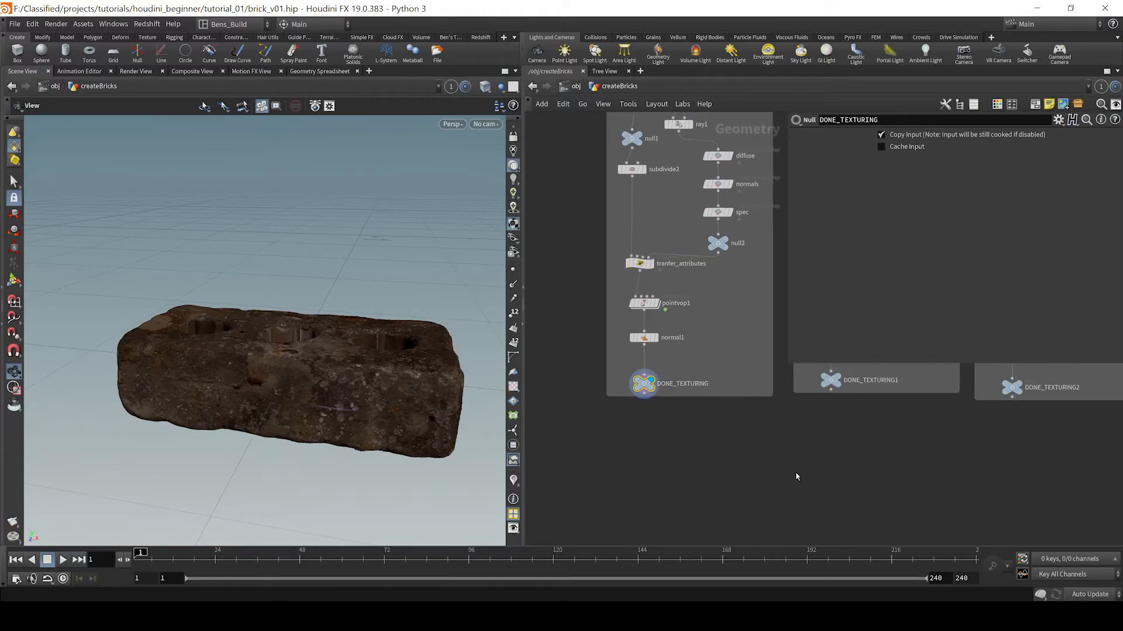
# Add a Null below the first texturing network, feed it from DONE_TEXTURING and name it BRICK_OUT_01
pyautogui.scroll(-3, 760, 473)
pyautogui.press('Tab')
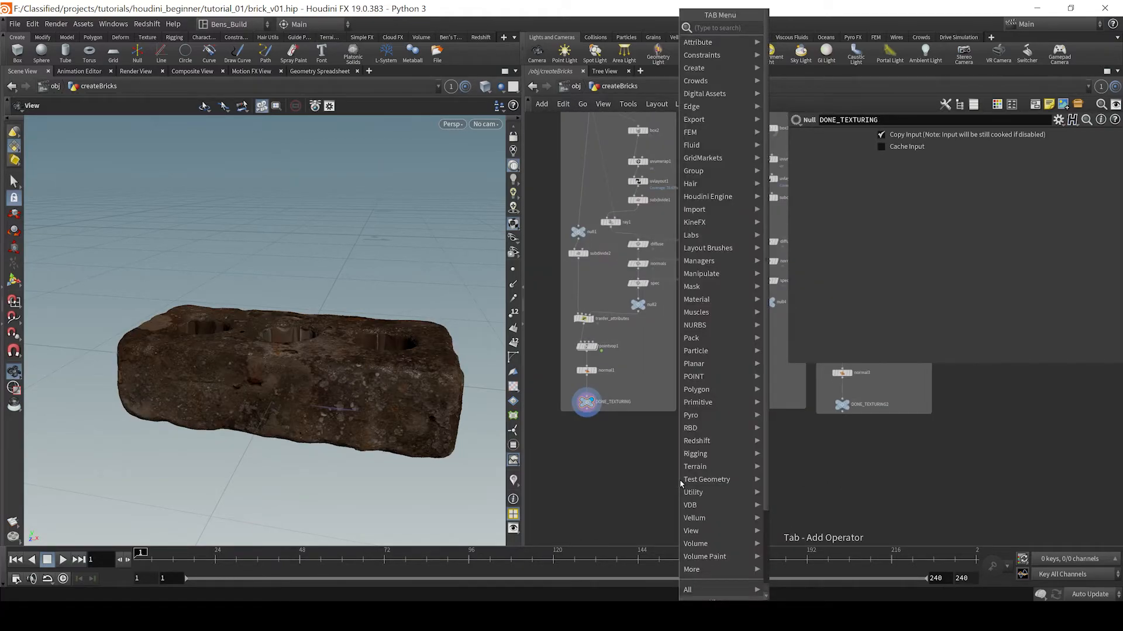
pyautogui.write('null')
pyautogui.press('Return')
pyautogui.click(680, 481)
pyautogui.scroll(3, 680, 480)
pyautogui.moveTo(680, 481); pyautogui.dragTo(572, 452)
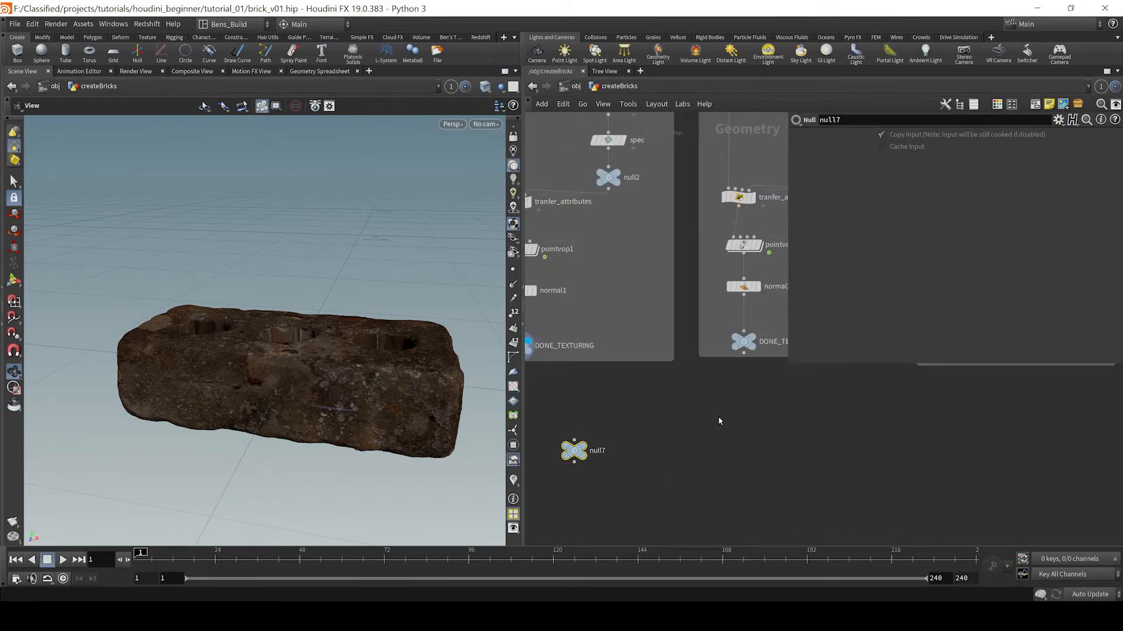
pyautogui.moveTo(718, 417); pyautogui.dragTo(753, 446, button='middle')
pyautogui.moveTo(615, 468); pyautogui.dragTo(554, 388)
pyautogui.doubleClick(629, 479)
pyautogui.write('BRICK_OUT_01')
pyautogui.press('Return')
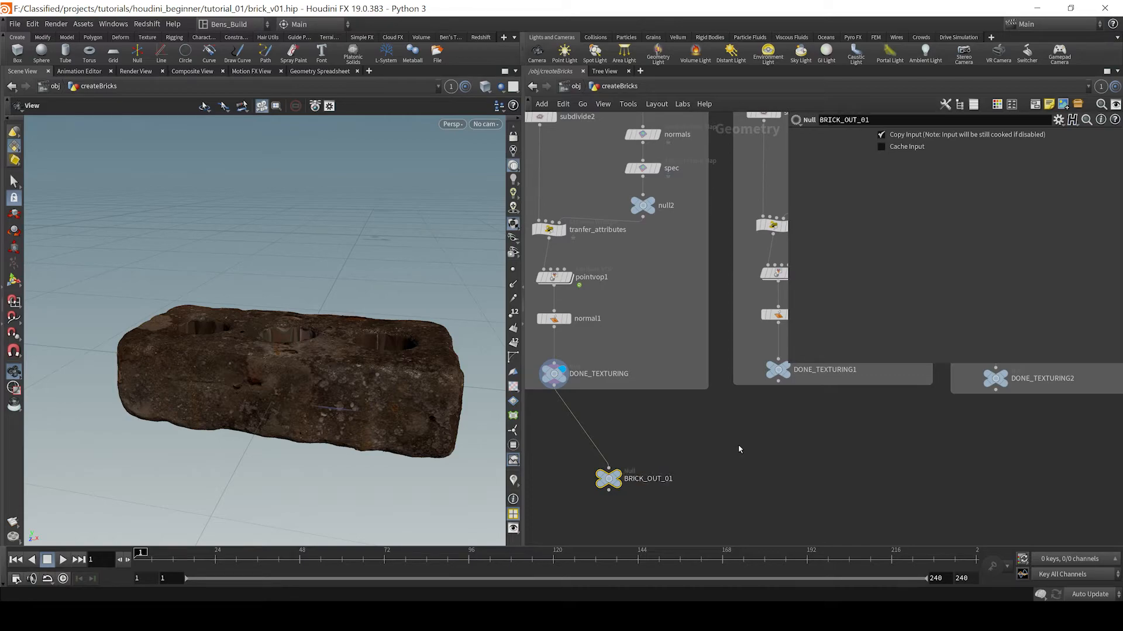
# Duplicate the output null as BRICK_OUT_02 and BRICK_OUT_03, fed from DONE_TEXTURING1 and DONE_TEXTURING2
pyautogui.keyDown('alt'); pyautogui.moveTo(608, 478); pyautogui.dragTo(779, 387); pyautogui.keyUp('alt')
pyautogui.keyDown('alt'); pyautogui.moveTo(802, 472); pyautogui.dragTo(995, 389); pyautogui.keyUp('alt')
pyautogui.scroll(-5, 763, 461)
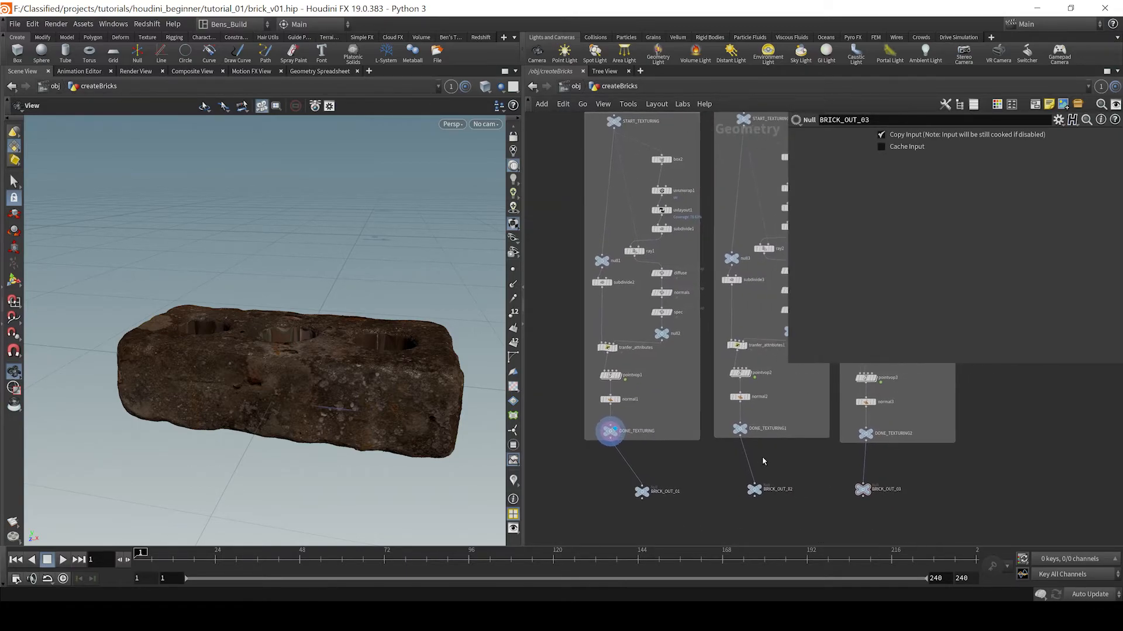
# Examine the fully damaged brick from several angles and check the DONE_TEXTURING node's geometry information
pyautogui.scroll(-3, 763, 461)
pyautogui.moveTo(329, 417); pyautogui.dragTo(351, 374)
pyautogui.scroll(4, 735, 467)
pyautogui.scroll(3, 624, 424)
pyautogui.middleClick(627, 426)
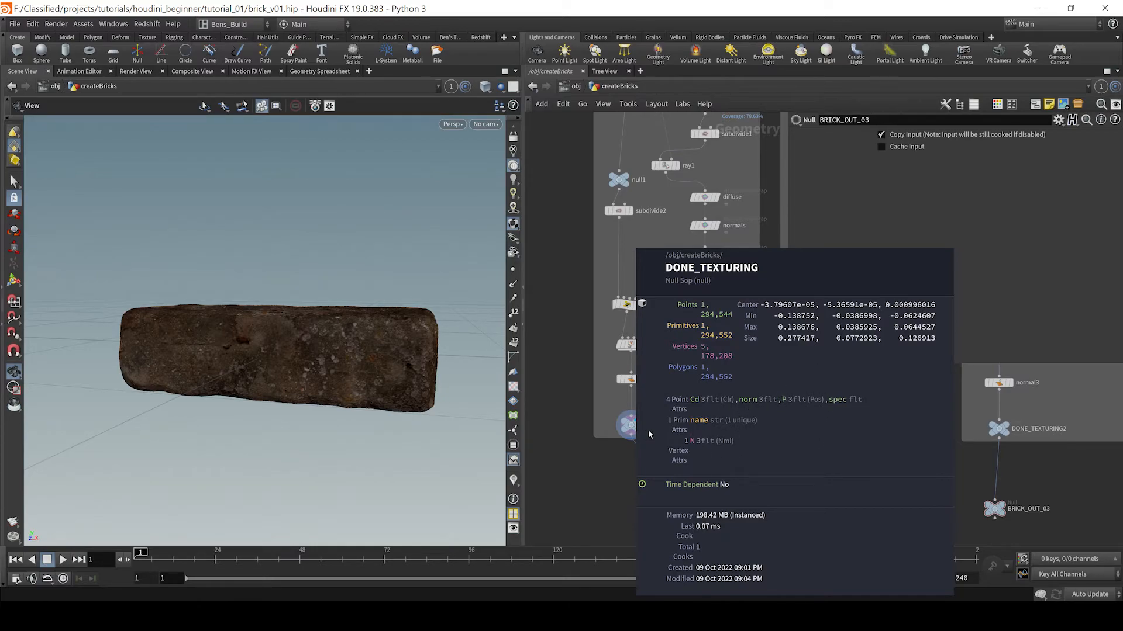
pyautogui.moveTo(358, 388); pyautogui.dragTo(371, 331)
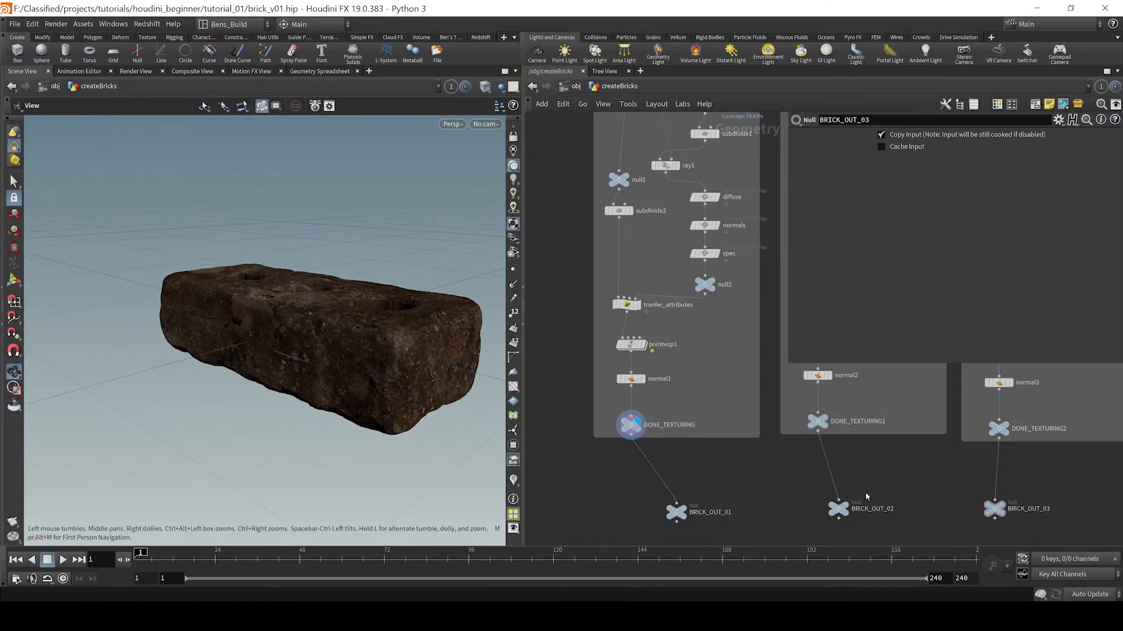
pyautogui.moveTo(673, 472); pyautogui.dragTo(724, 443, button='middle')
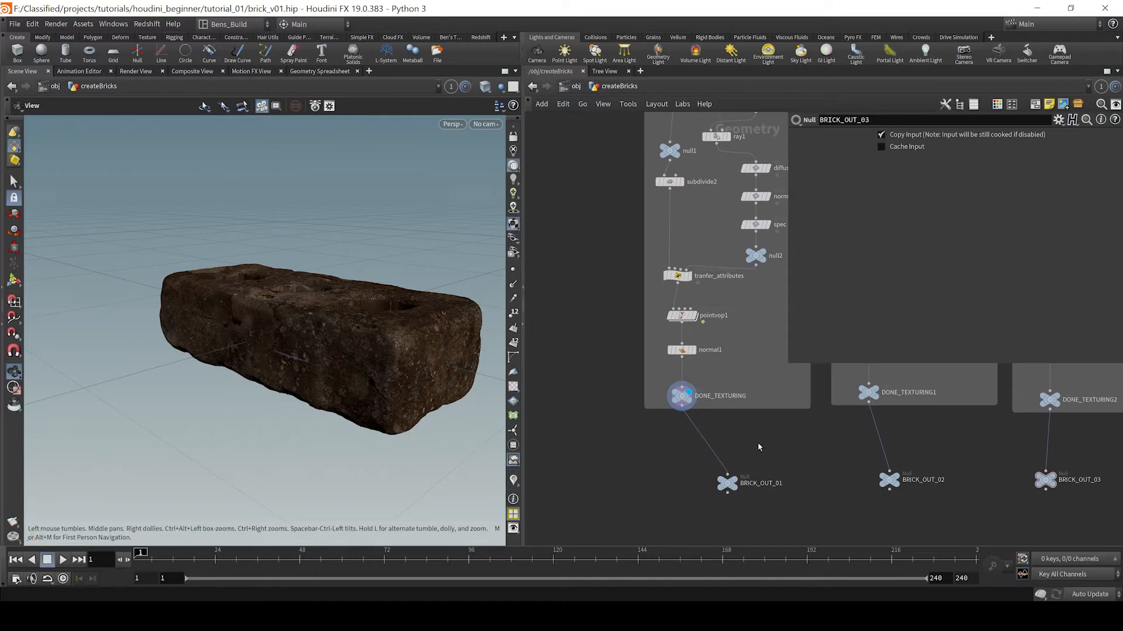
# At object level, hide testgeometry_tommy1 beside createBricks and add a geometry object named RENDER_brick_01
pyautogui.press('u')
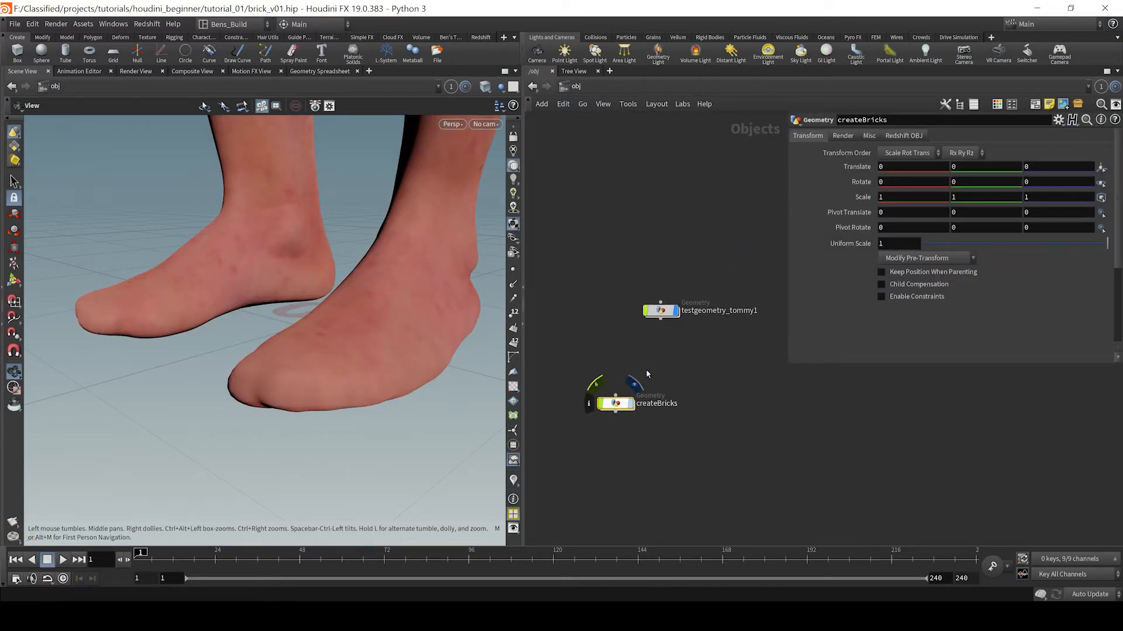
pyautogui.moveTo(664, 314); pyautogui.dragTo(625, 342)
pyautogui.press('Tab')
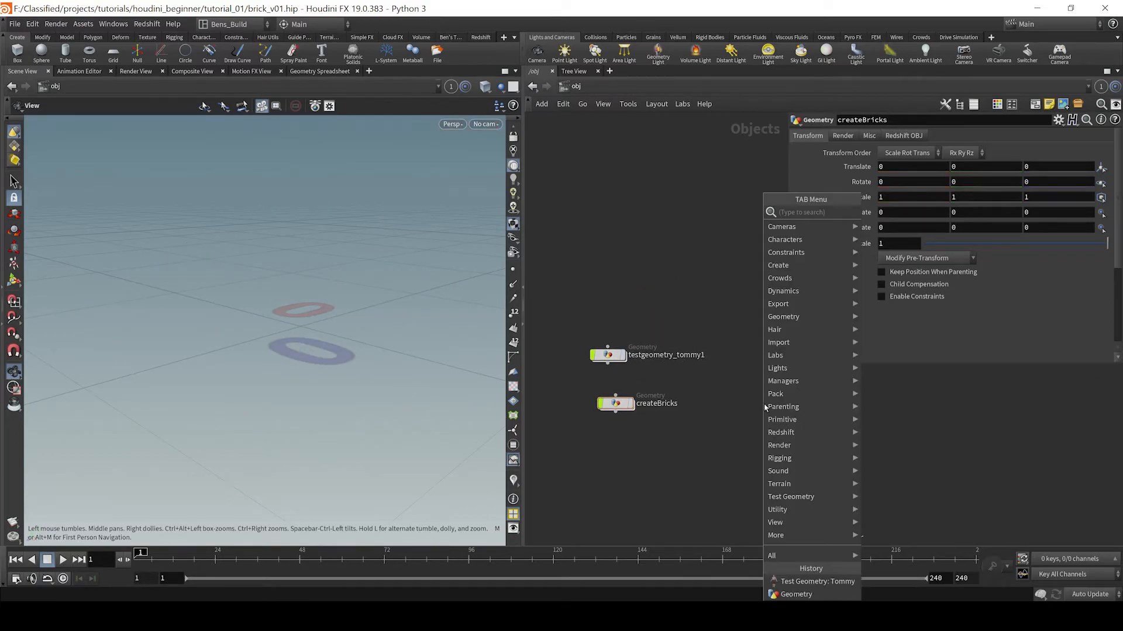
pyautogui.write('geo')
pyautogui.press('Return')
pyautogui.click(764, 407)
pyautogui.doubleClick(792, 404)
pyautogui.write('RENDER_')
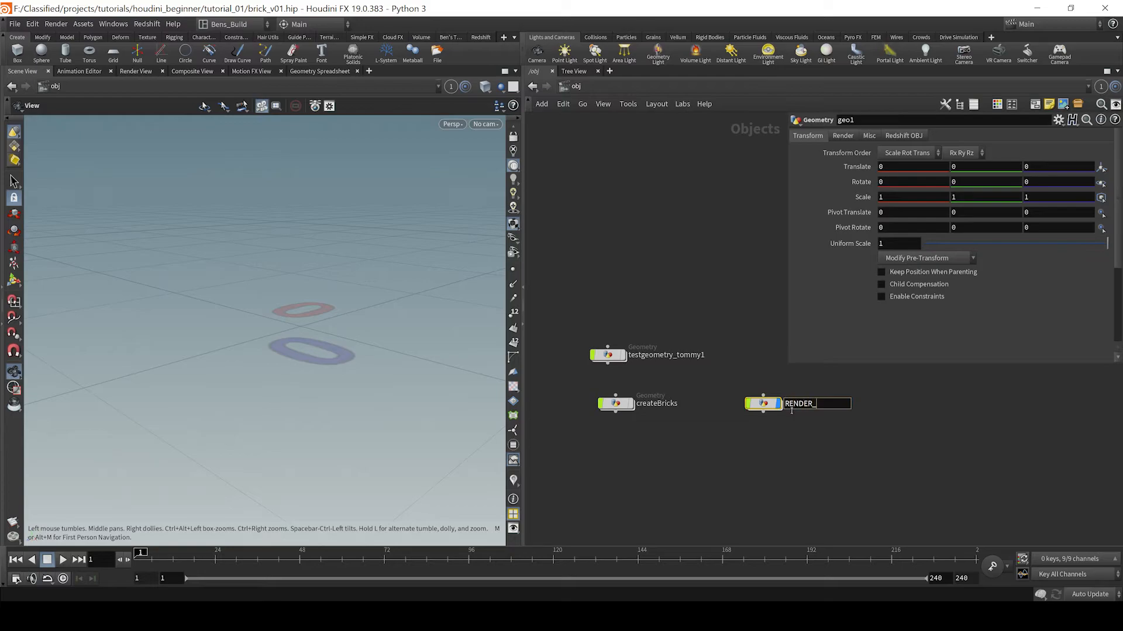
pyautogui.write('brick_01')
pyautogui.press('Return')
# Add an Object Merge node inside RENDER_brick_01
pyautogui.doubleClick(769, 407)
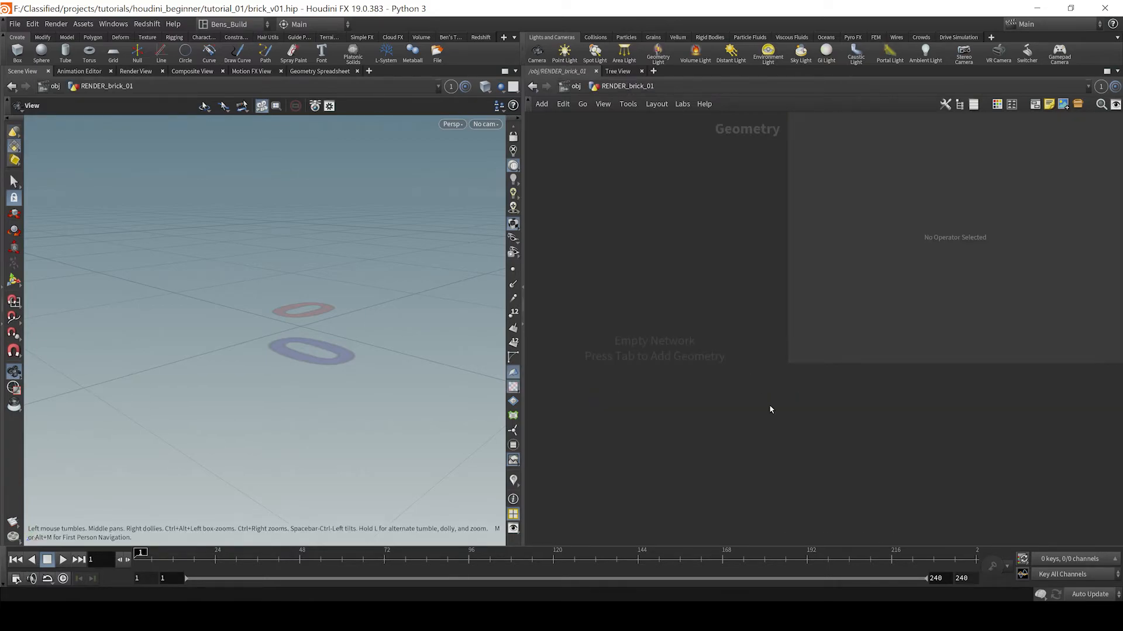
pyautogui.press('Tab')
pyautogui.write('obj')
pyautogui.press('Return')
pyautogui.click(769, 407)
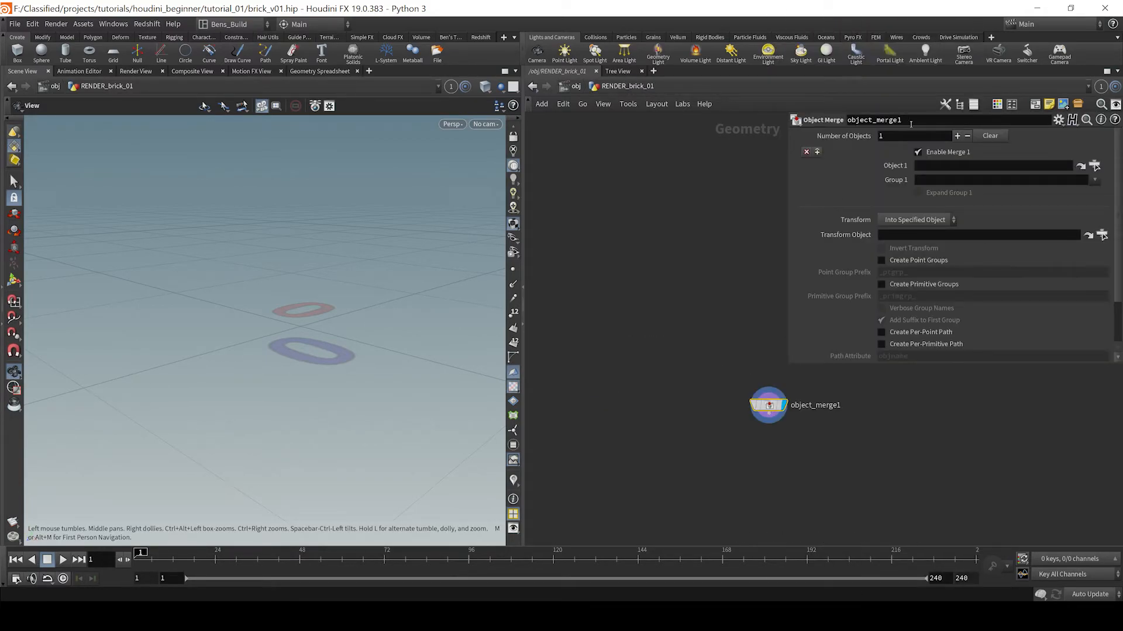
# Set the Object Merge's Object 1 path to ../../createBricks/BRICK_OUT_01/
pyautogui.click(936, 166)
pyautogui.write('../../')
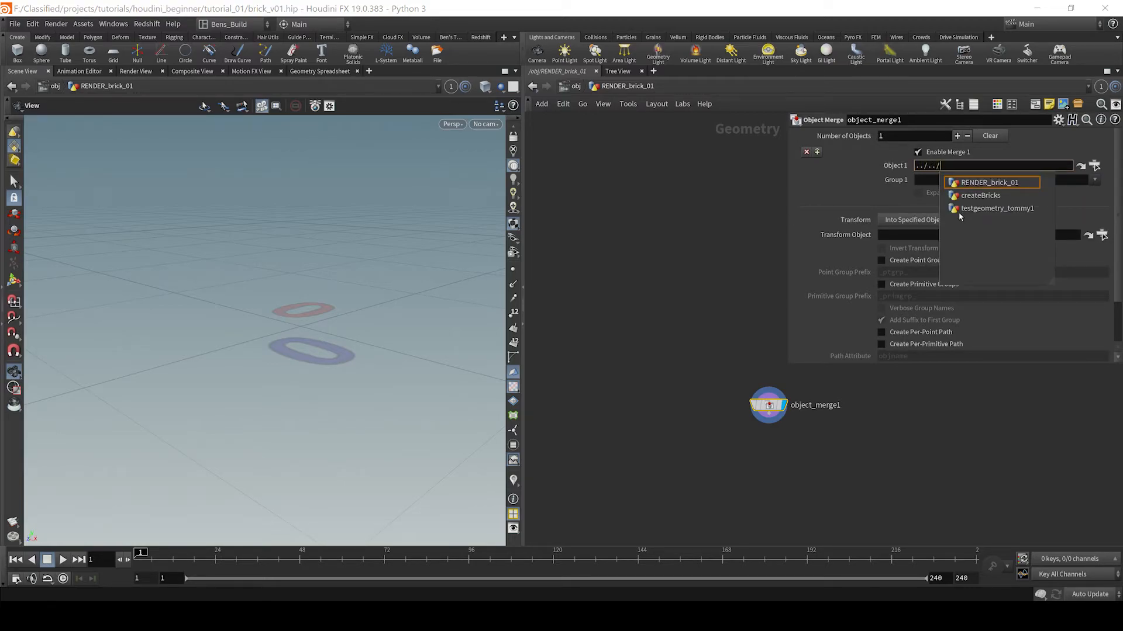
pyautogui.press('Down')
pyautogui.press('Return')
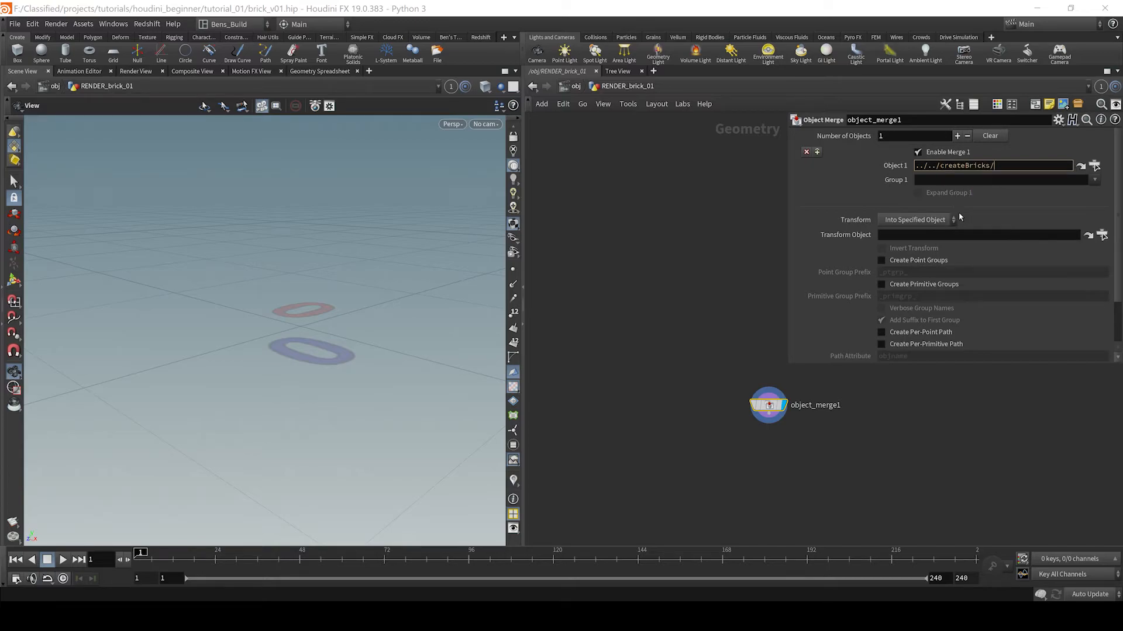
pyautogui.press('Down')
pyautogui.press('Return')
pyautogui.press('Return')
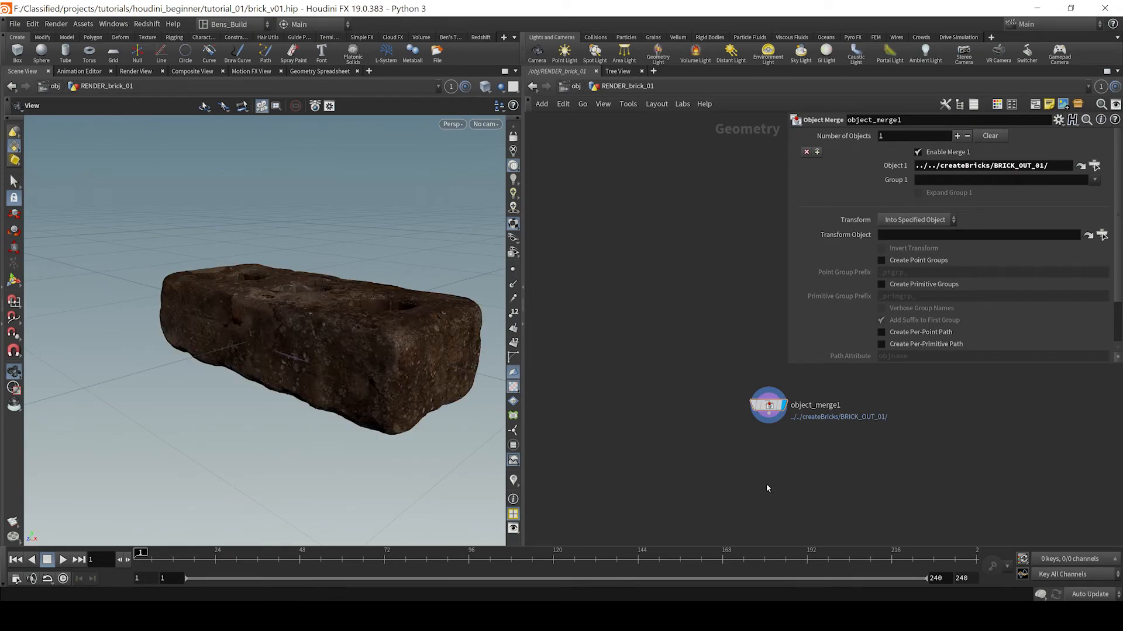
# Duplicate the render object as RENDER_brick_02 and point its Object Merge to ../../createBricks/BRICK_OUT_02
pyautogui.press('u')
pyautogui.keyDown('alt'); pyautogui.moveTo(724, 415); pyautogui.dragTo(721, 447); pyautogui.keyUp('alt')
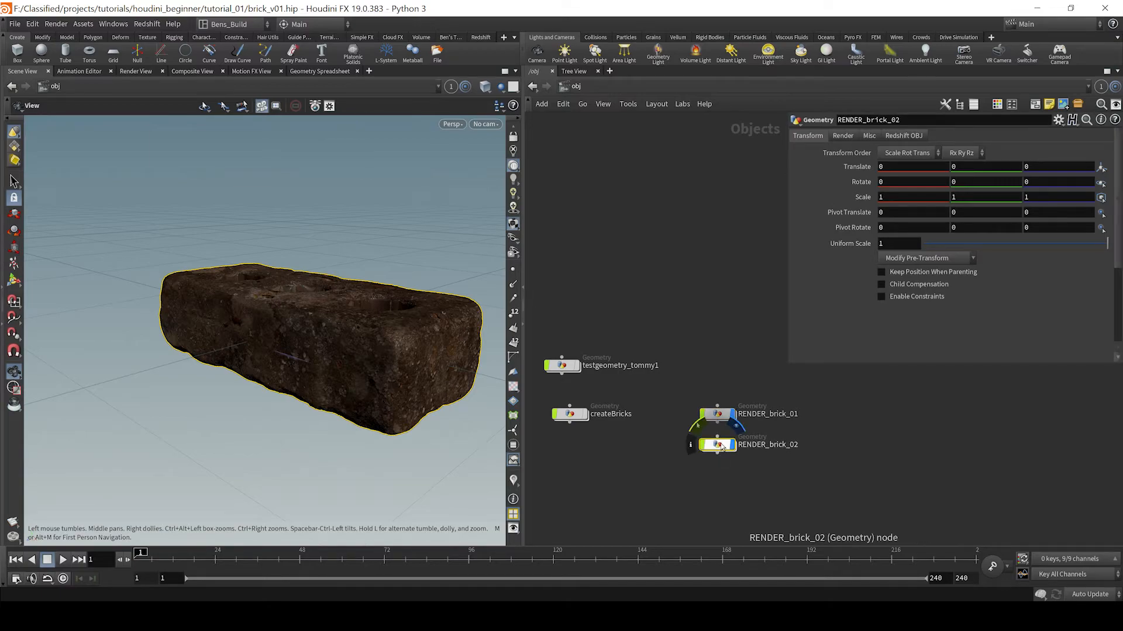
pyautogui.doubleClick(721, 447)
pyautogui.press('BackSpace')
pyautogui.write('2')
pyautogui.press('Return')
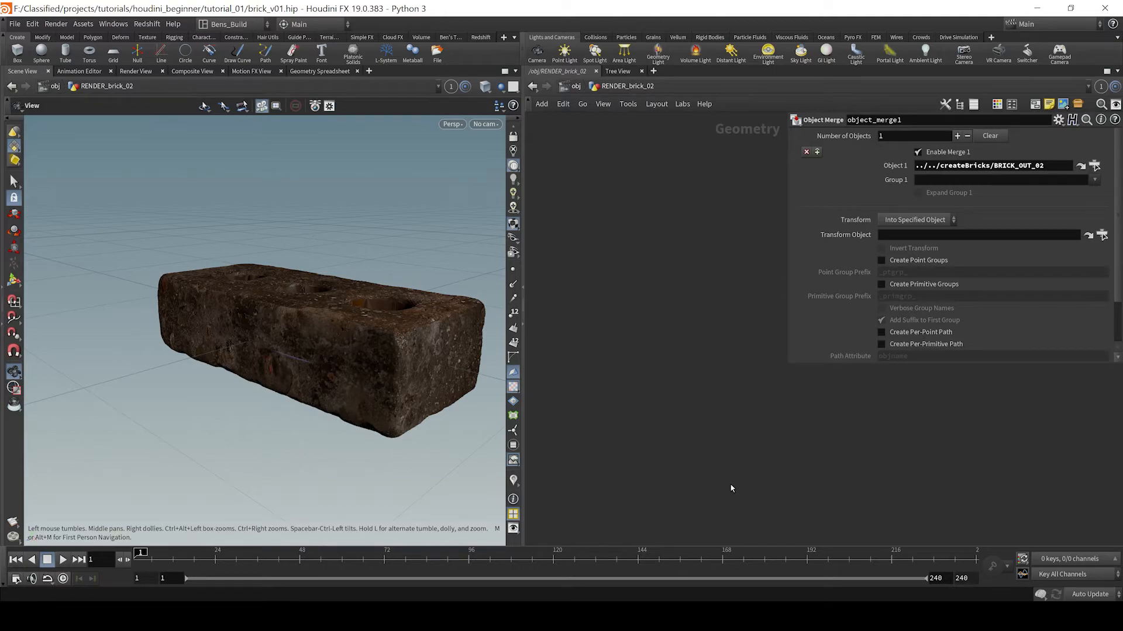
# Raise RENDER_brick_02 above the first brick by setting its Y Translate to .1
pyautogui.press('u')
pyautogui.moveTo(988, 171); pyautogui.dragTo(936, 176, button='middle')
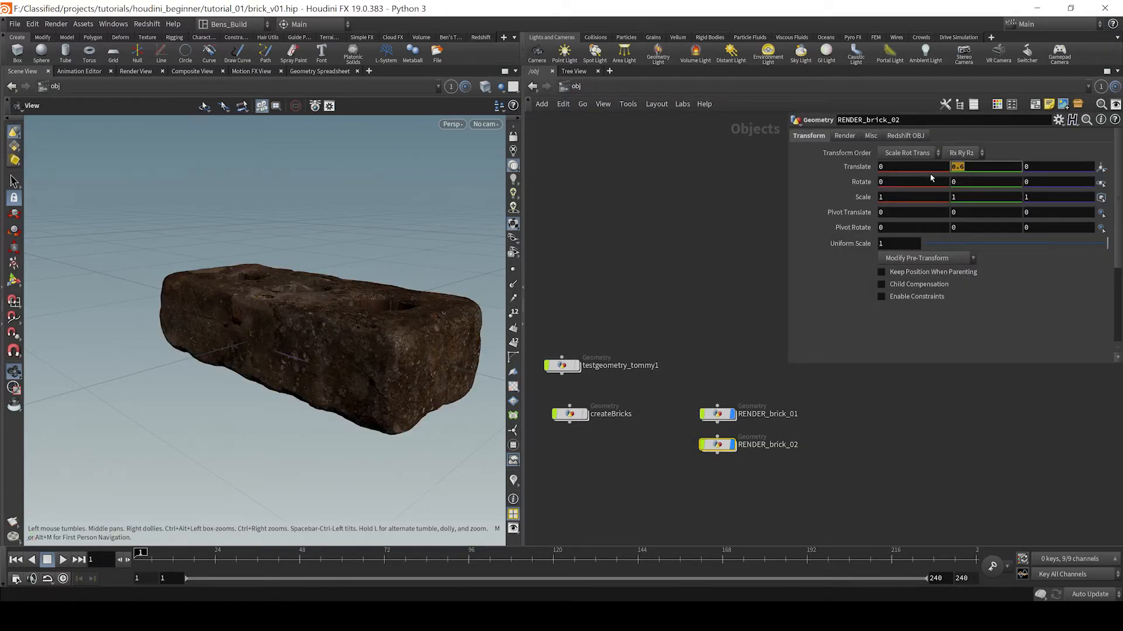
pyautogui.write('.1')
pyautogui.press('Return')
pyautogui.moveTo(316, 324); pyautogui.dragTo(409, 340)
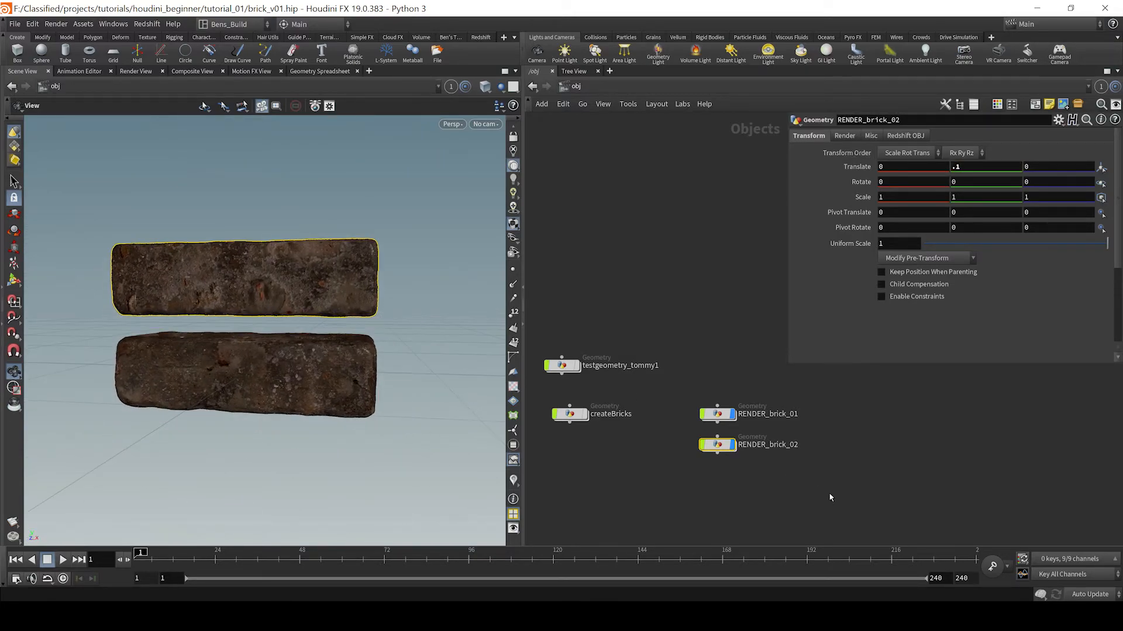
# Duplicate RENDER_brick_02 as RENDER_brick_03 and point its Object Merge to ../../createBricks/BRICK_OUT_03
pyautogui.moveTo(830, 495); pyautogui.dragTo(800, 481, button='middle')
pyautogui.keyDown('alt'); pyautogui.moveTo(691, 433); pyautogui.dragTo(694, 465); pyautogui.keyUp('alt')
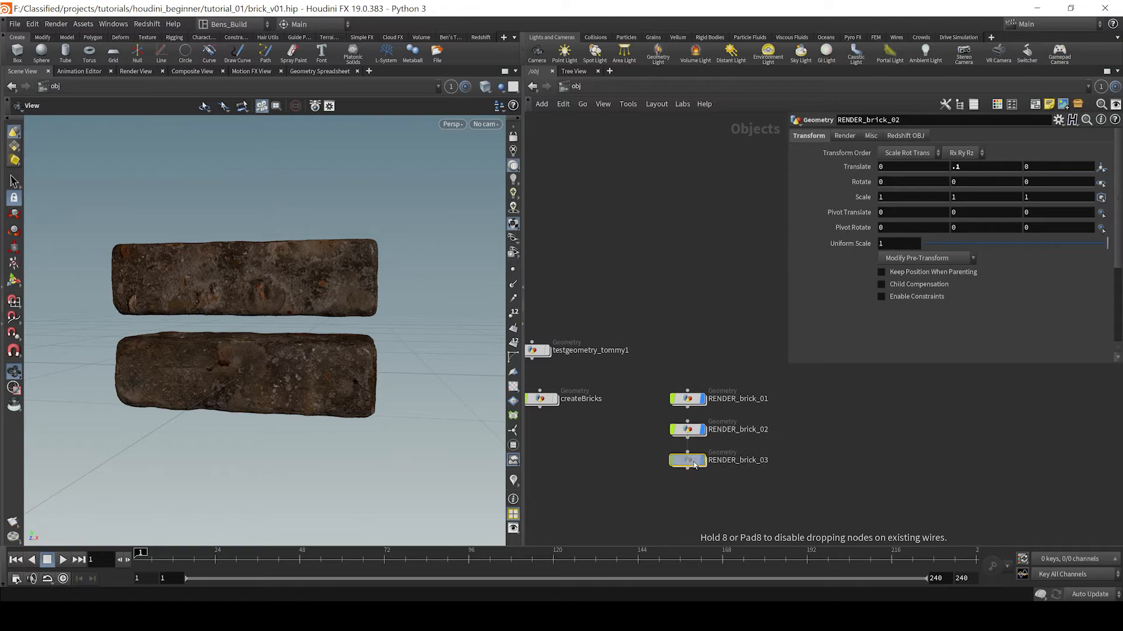
pyautogui.doubleClick(694, 465)
pyautogui.click(1055, 166)
pyautogui.press('BackSpace')
pyautogui.write('3')
pyautogui.press('Return')
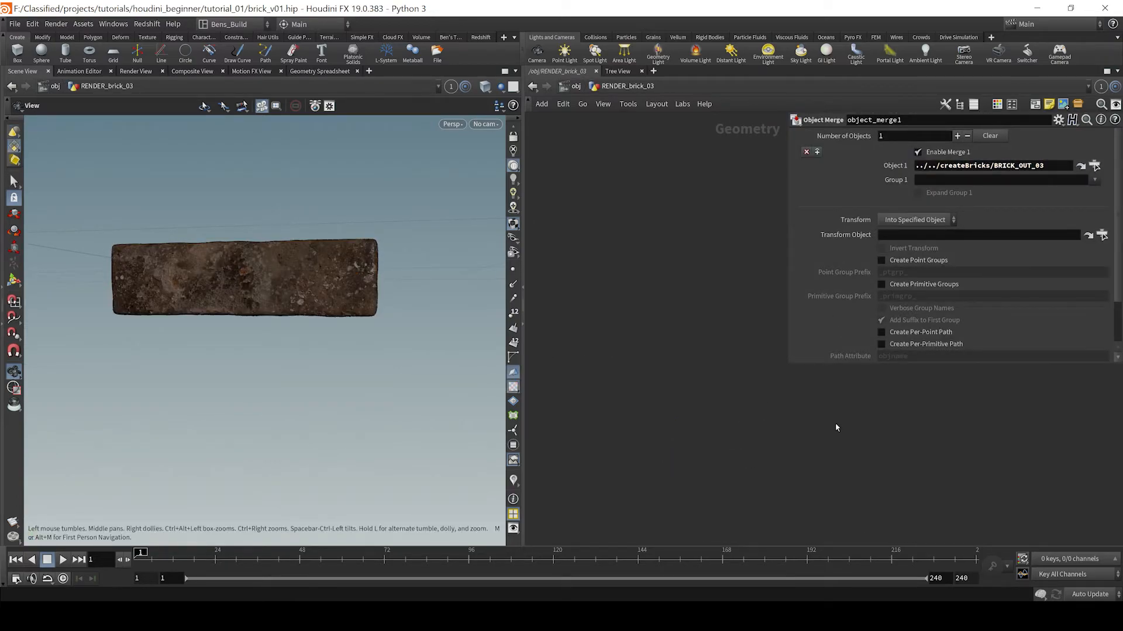
# Set RENDER_brick_03's Y Translate to .2 and view the three stacked bricks
pyautogui.press('u')
pyautogui.click(993, 169)
pyautogui.write('.2')
pyautogui.press('Return')
pyautogui.moveTo(393, 235); pyautogui.dragTo(374, 273)
pyautogui.scroll(-1, 374, 273)
pyautogui.scroll(-3, 766, 380)
# Add a Material Network above the render objects and name it mat
pyautogui.moveTo(756, 367); pyautogui.dragTo(743, 306, button='middle')
pyautogui.scroll(3, 710, 380)
pyautogui.press('Tab')
pyautogui.write('mat')
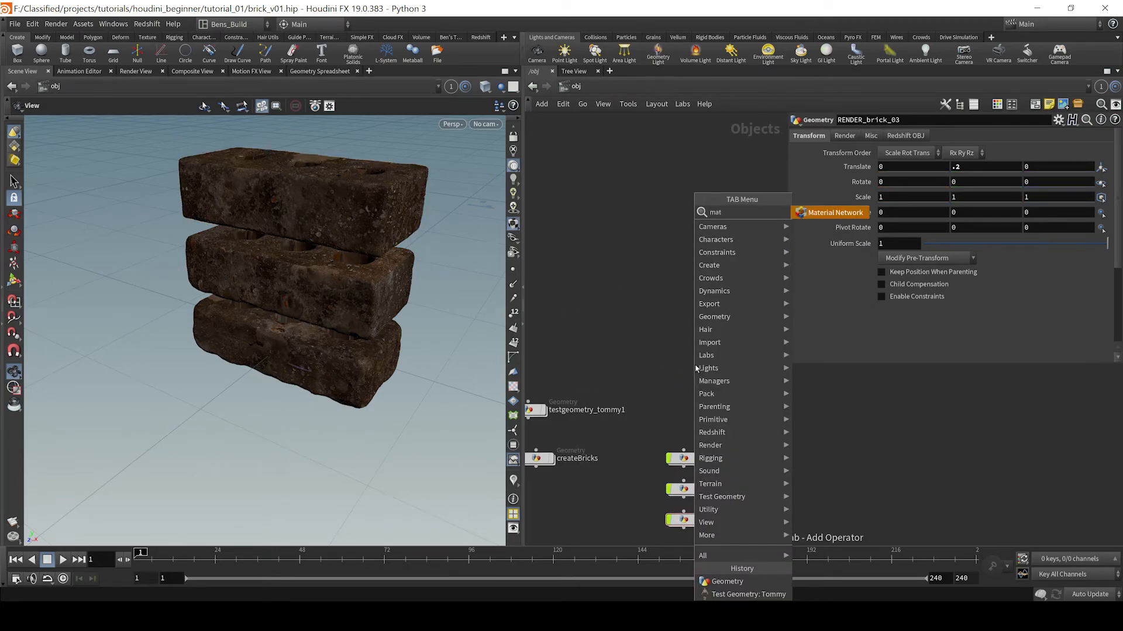
pyautogui.press('Return')
pyautogui.click(685, 367)
pyautogui.doubleClick(718, 370)
pyautogui.write('mat')
pyautogui.press('Return')
pyautogui.moveTo(746, 408); pyautogui.dragTo(784, 360, button='middle')
pyautogui.scroll(-1, 781, 373)
pyautogui.scroll(1, 744, 363)
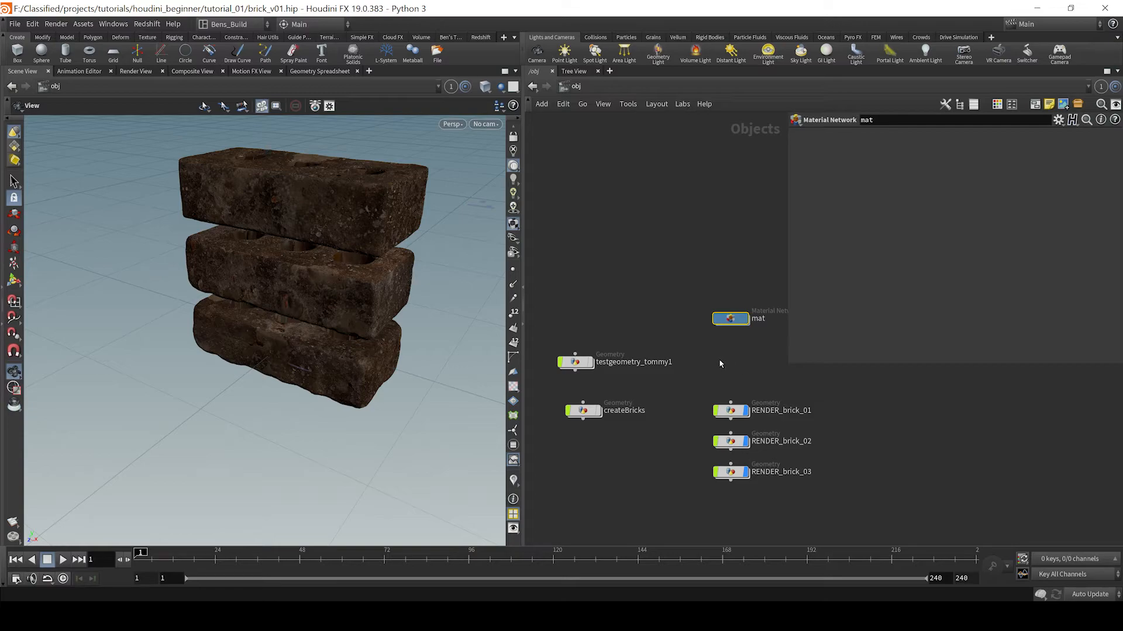
pyautogui.hotkey('ctrl', '1')
pyautogui.moveTo(740, 363); pyautogui.dragTo(724, 374, button='middle')
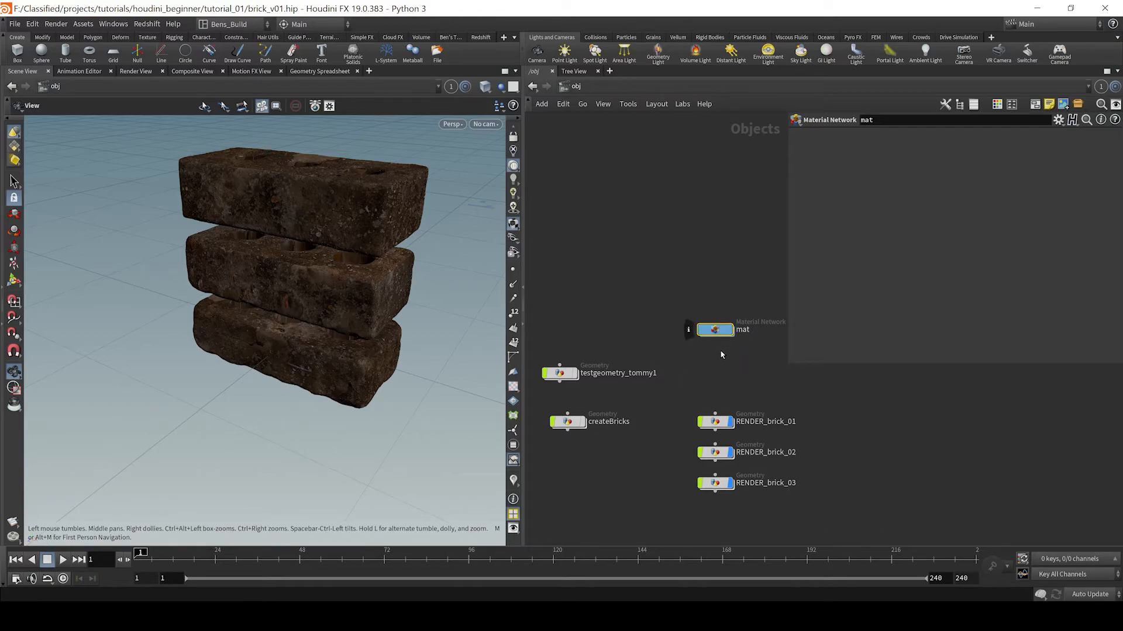
# Add a Principled Shader inside the mat network and name it brick
pyautogui.press('i')
pyautogui.press('Tab')
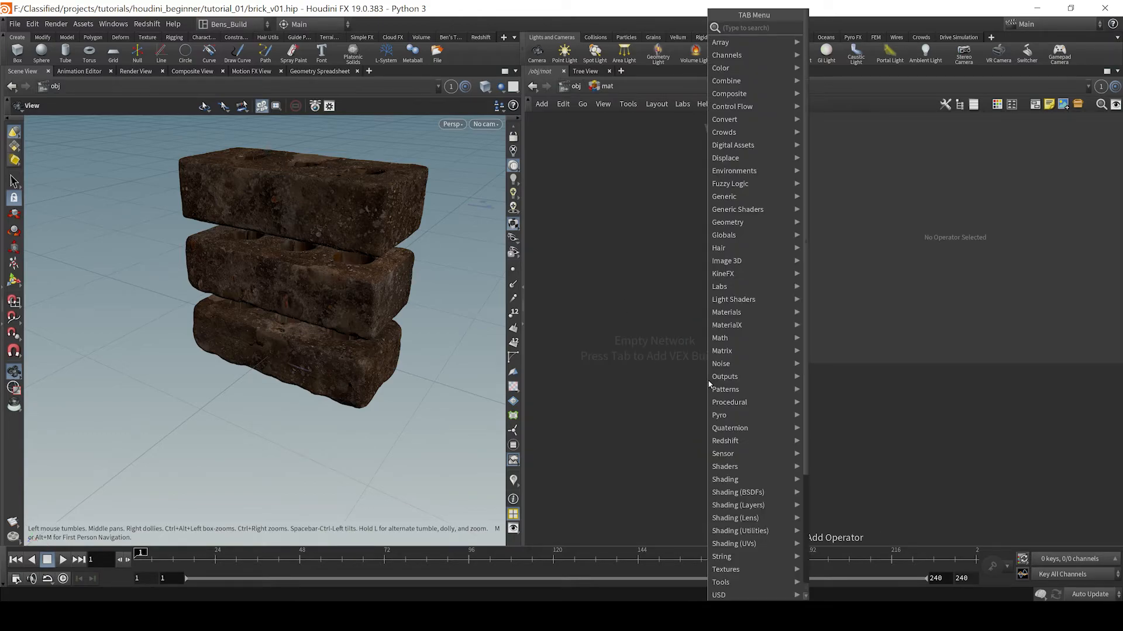
pyautogui.write('prin')
pyautogui.press('Down')
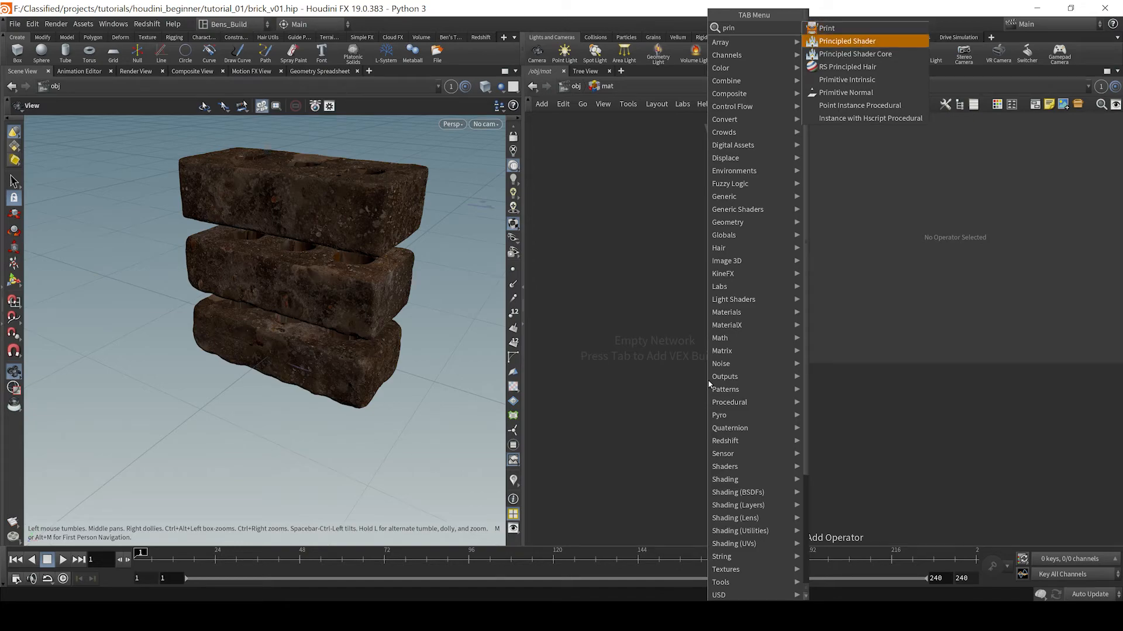
pyautogui.press('Return')
pyautogui.click(709, 377)
pyautogui.doubleClick(708, 370)
pyautogui.write('brick')
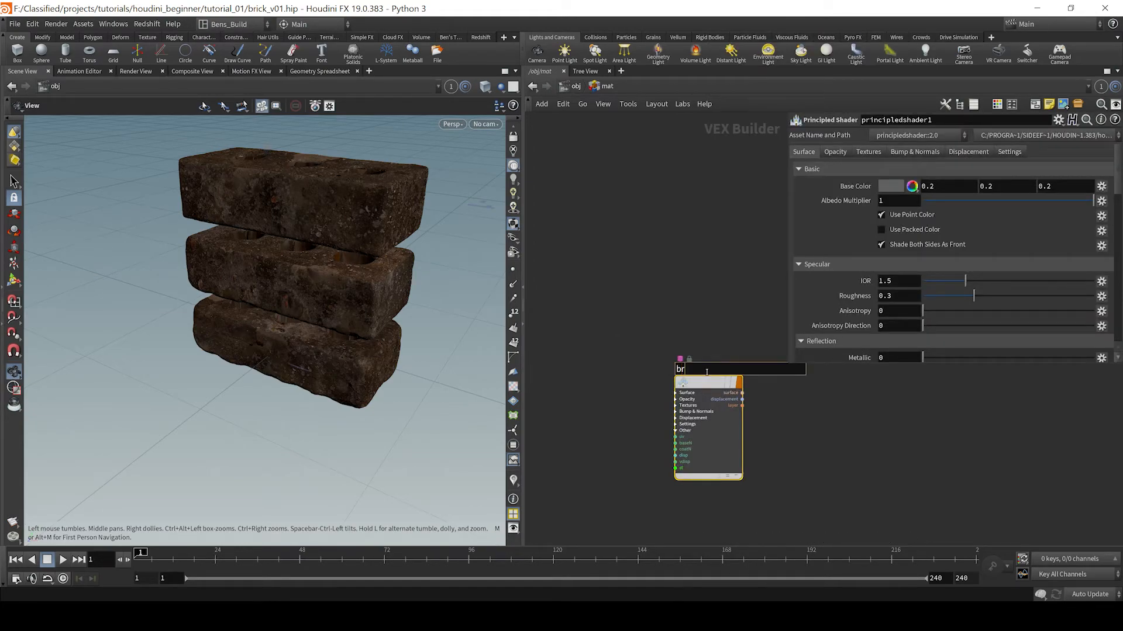
pyautogui.press('Return')
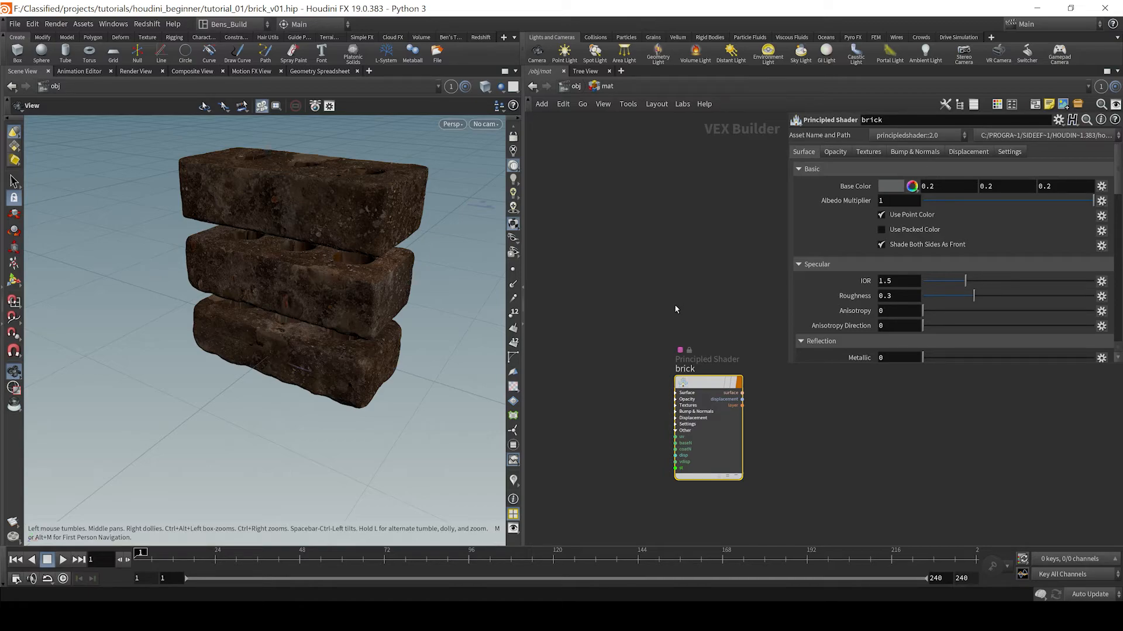
# Store the mat network as Quickmark 2 and test switching between it and the object-level Quickmark 1
pyautogui.hotkey('ctrl', '2')
pyautogui.press('1')
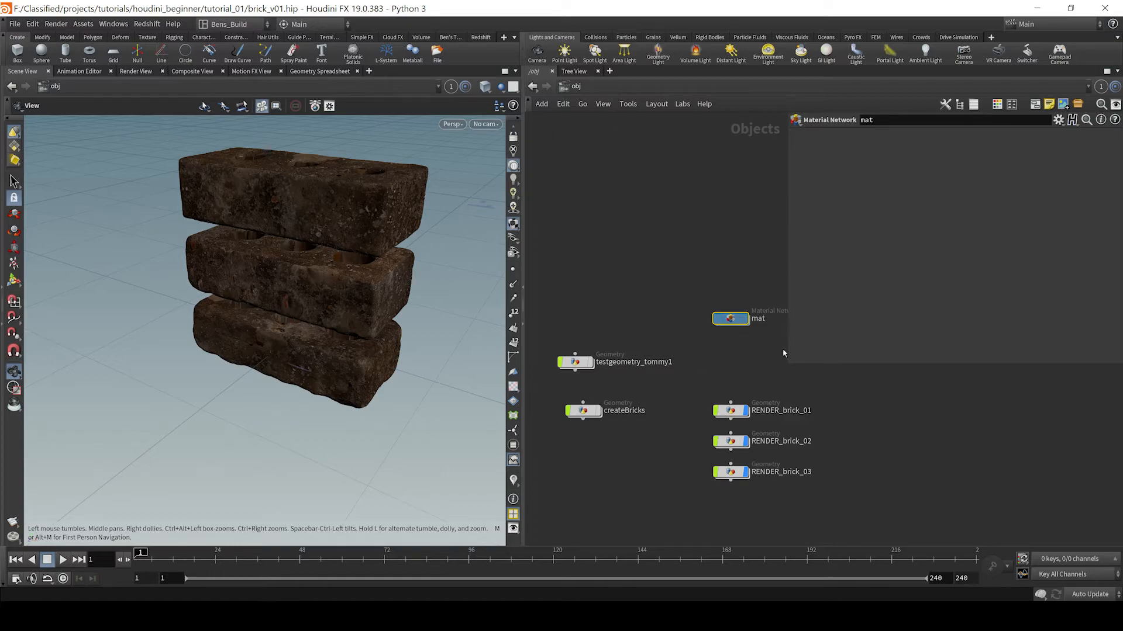
pyautogui.press('2')
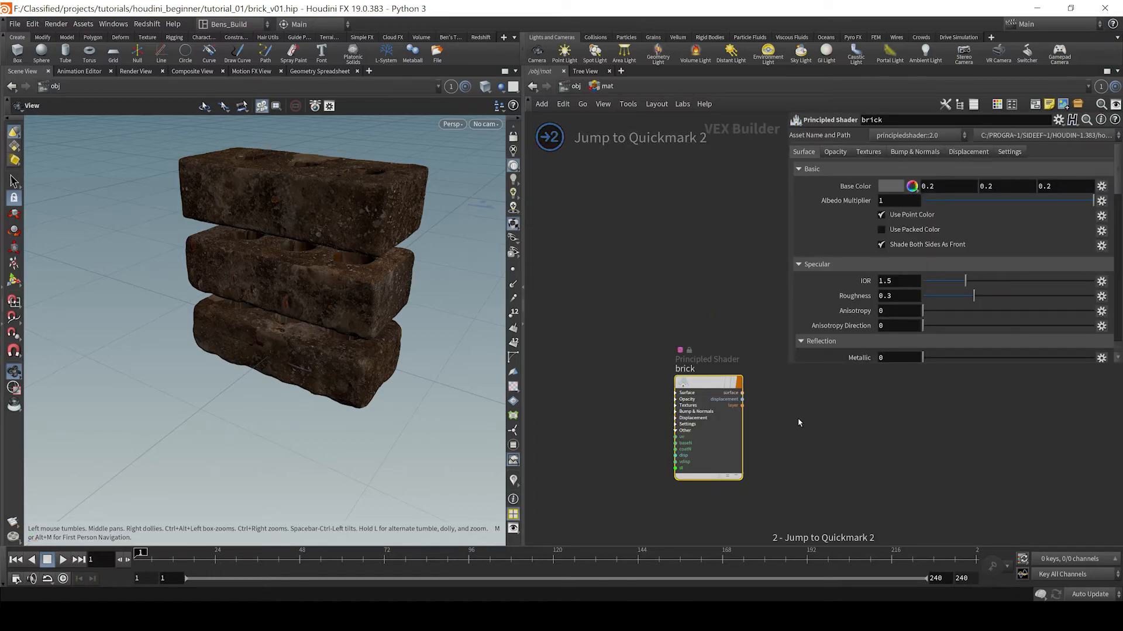
pyautogui.press('1')
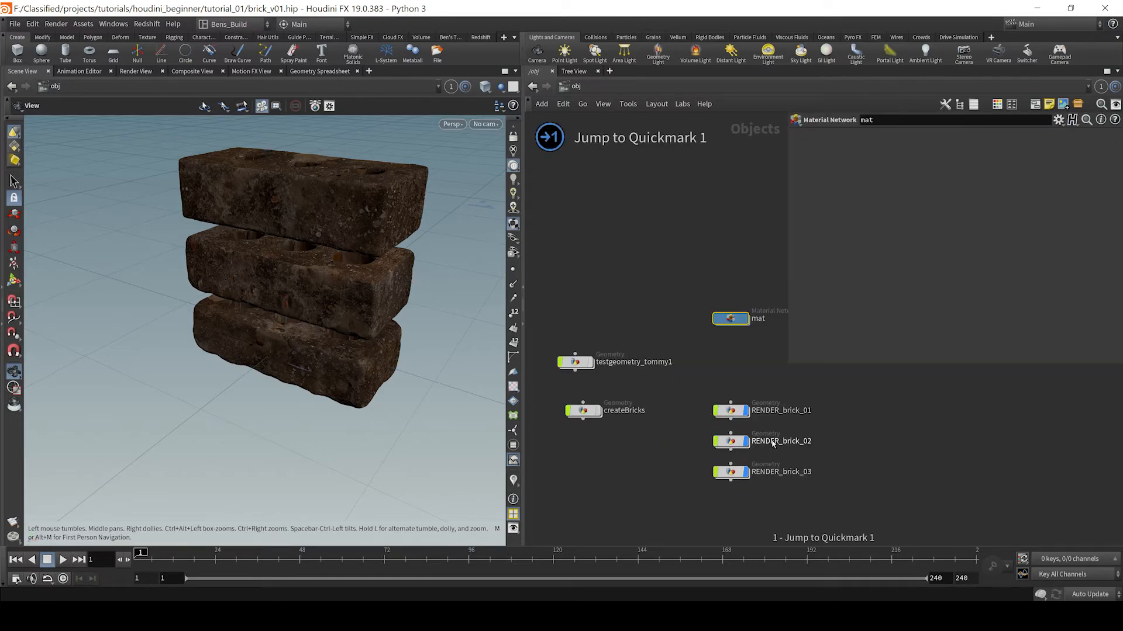
# Assign the brick shader /obj/mat/brick as the render material of RENDER_brick_01
pyautogui.click(698, 389)
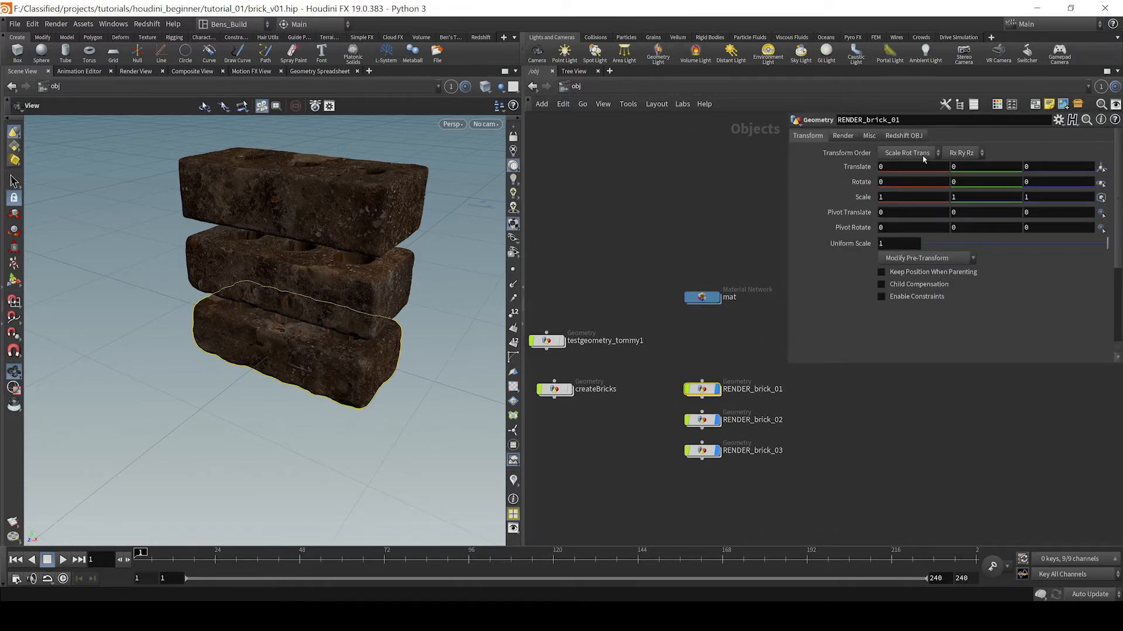
pyautogui.click(916, 135)
pyautogui.click(849, 136)
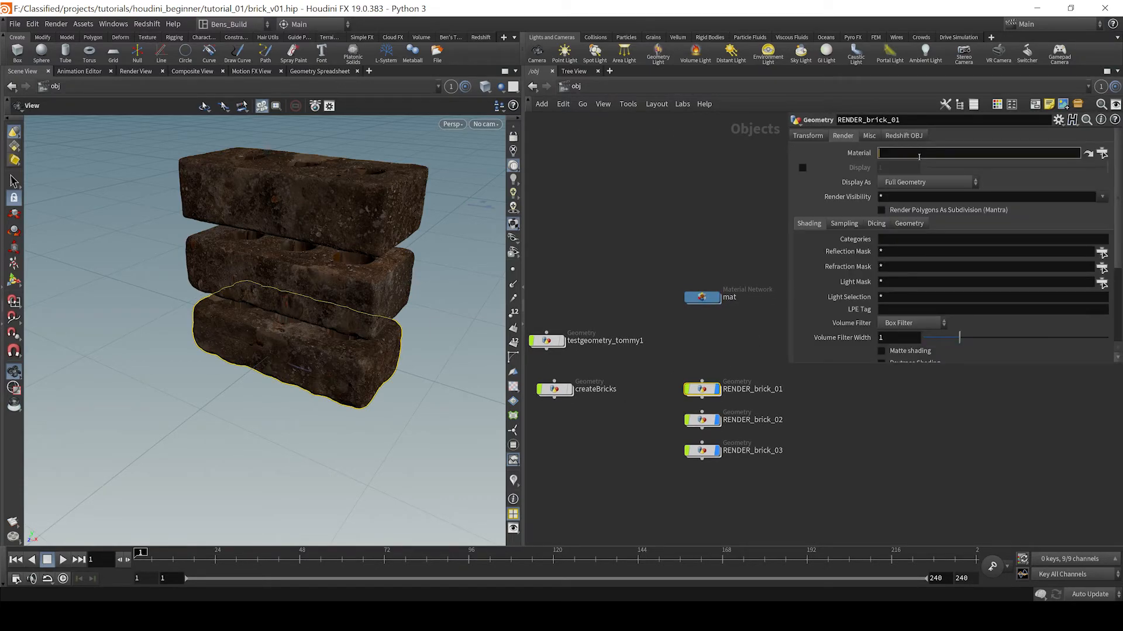
pyautogui.click(1102, 153)
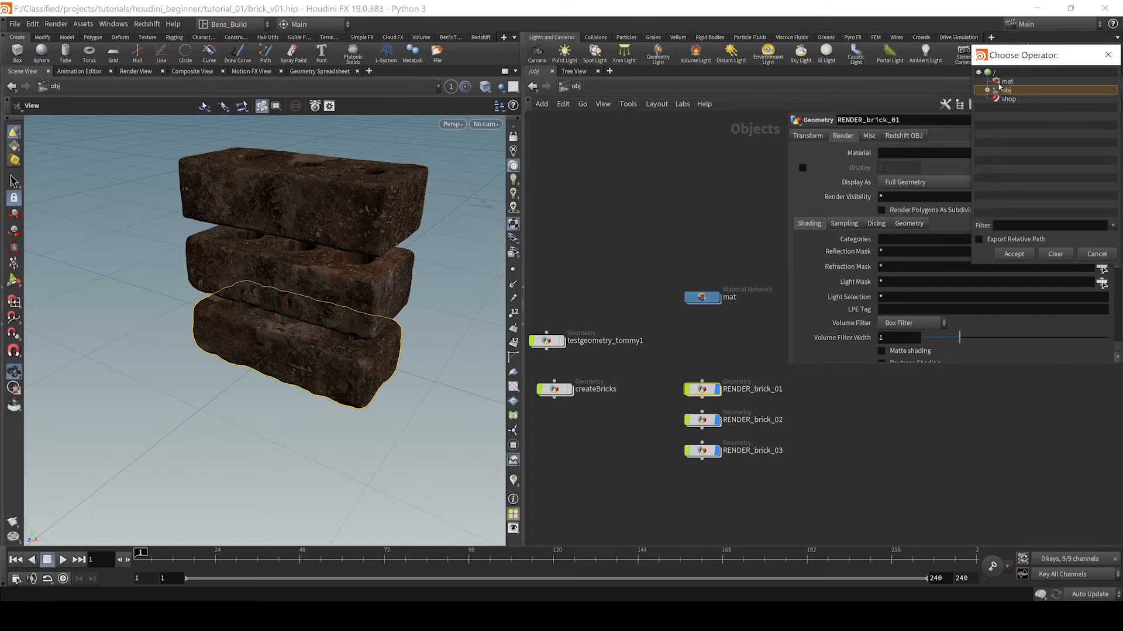
pyautogui.click(988, 91)
pyautogui.click(995, 107)
pyautogui.click(1026, 117)
pyautogui.click(1014, 254)
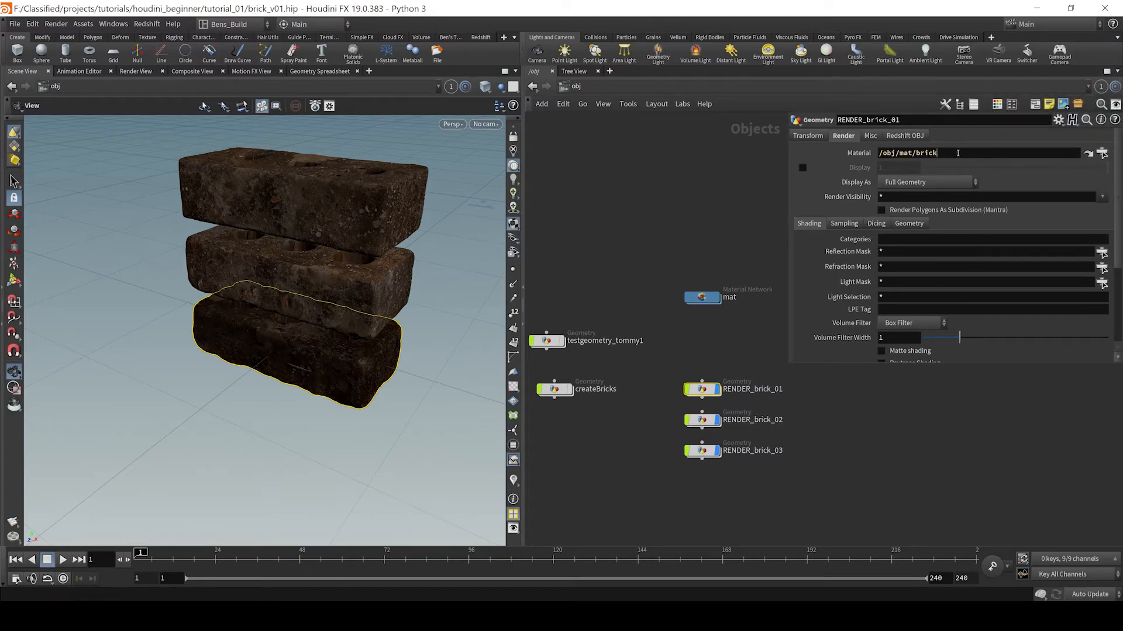
# Set the render material of RENDER_brick_02 and RENDER_brick_03 to /obj/mat/brick as well
pyautogui.click(703, 420)
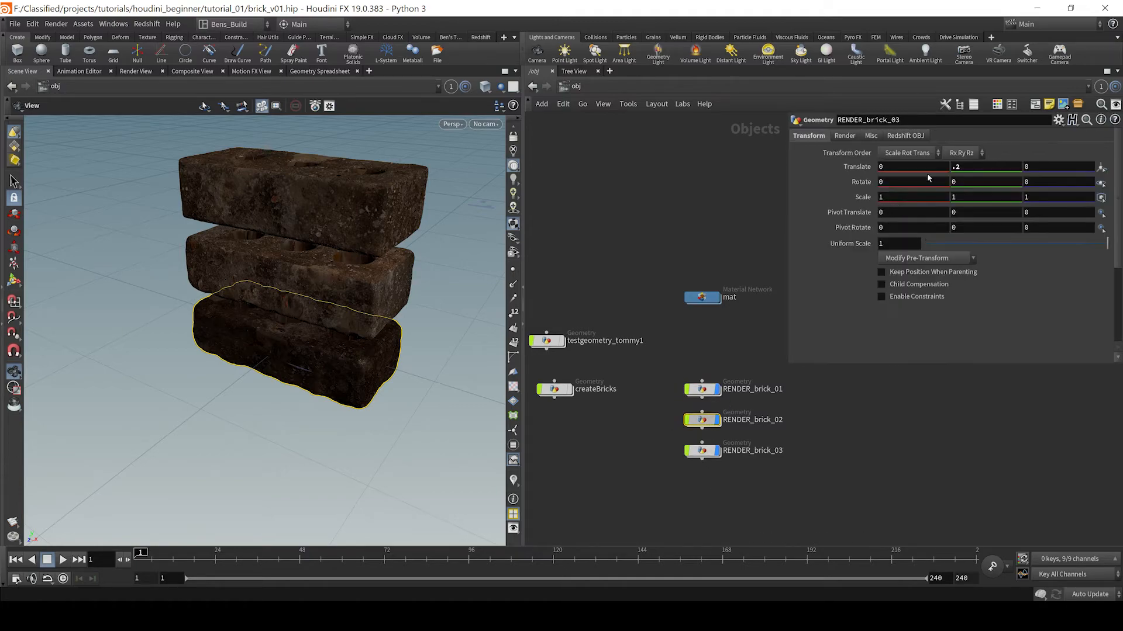
pyautogui.click(845, 137)
pyautogui.click(903, 153)
pyautogui.write('/obj/mat/brick')
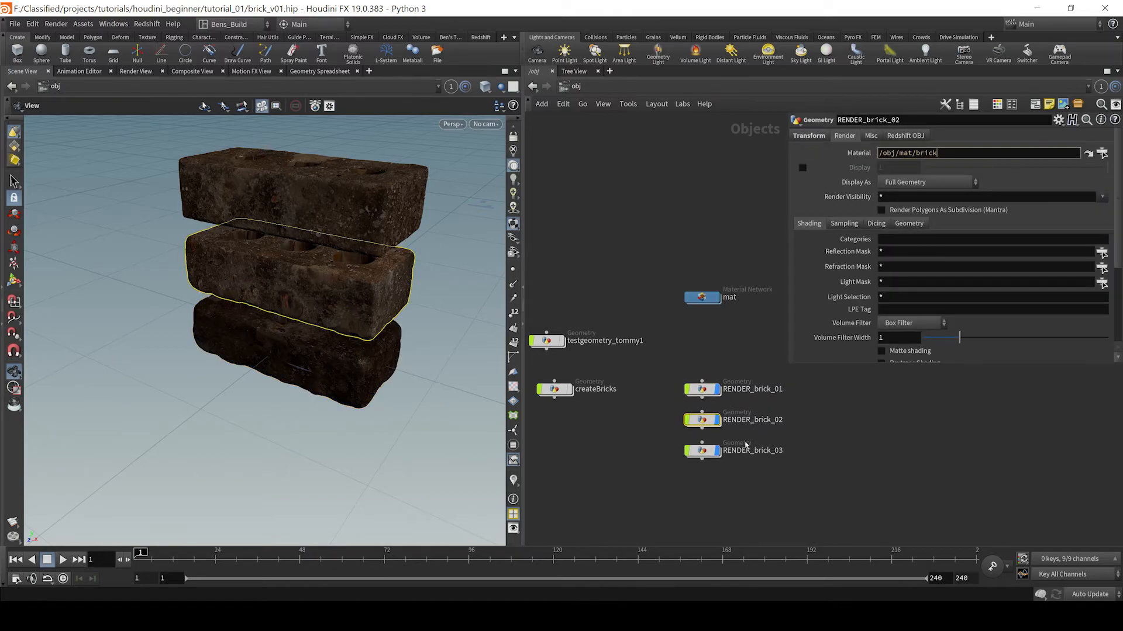
pyautogui.click(704, 453)
pyautogui.click(846, 137)
pyautogui.click(904, 154)
pyautogui.write('/obj/mat/brick')
pyautogui.click(842, 452)
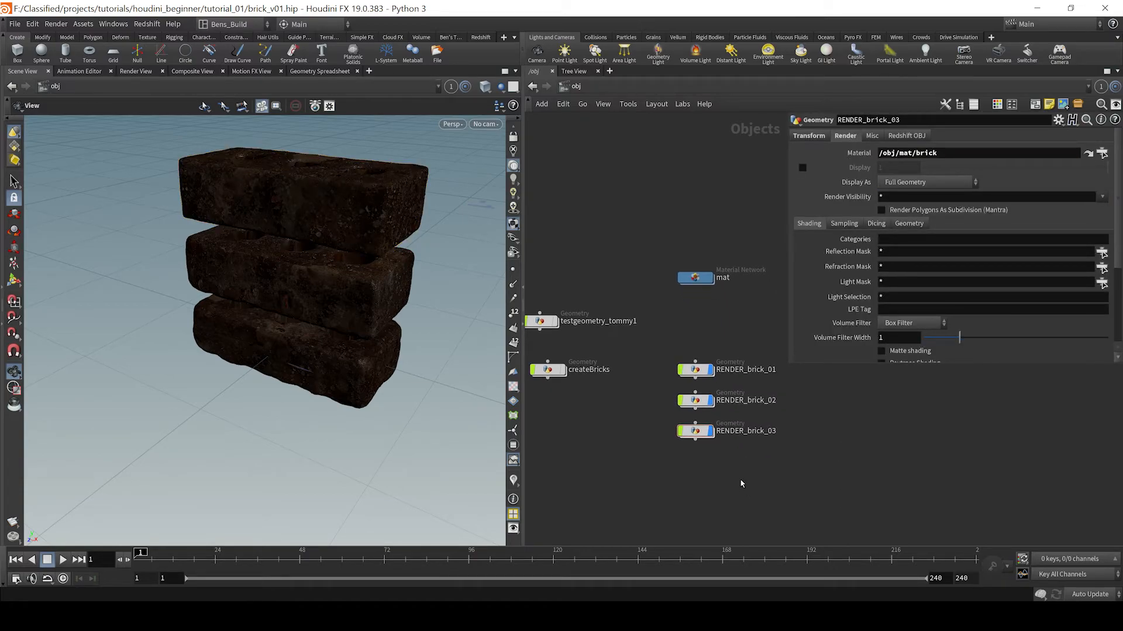
# Add an Environment Light to the scene, placing its node below createBricks
pyautogui.press('Tab')
pyautogui.write('env')
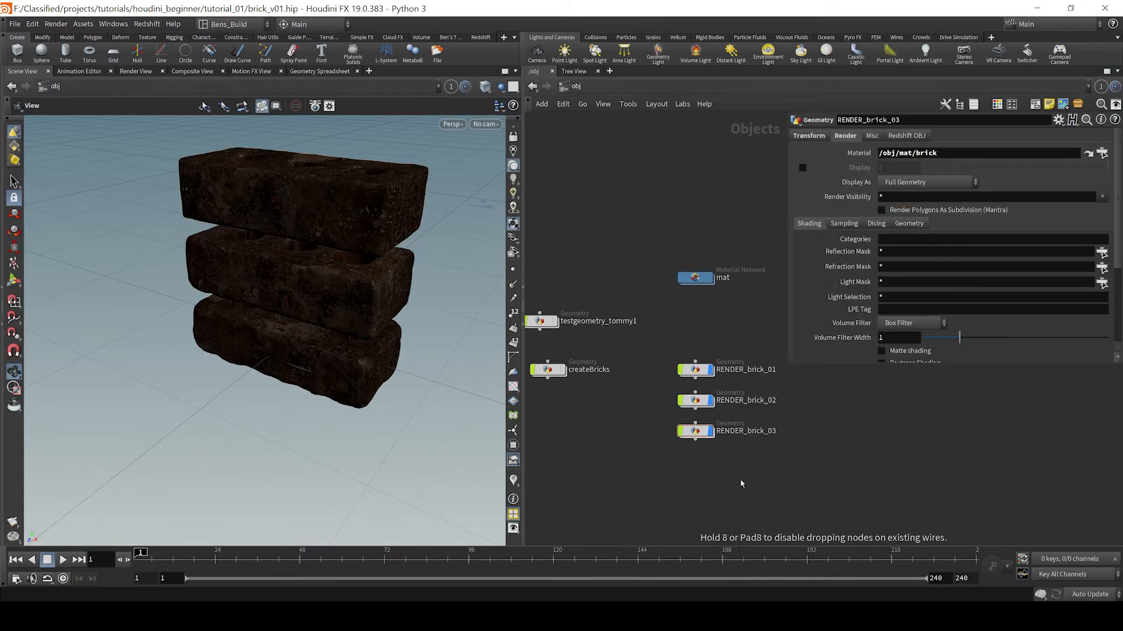
pyautogui.press('Return')
pyautogui.click(595, 470)
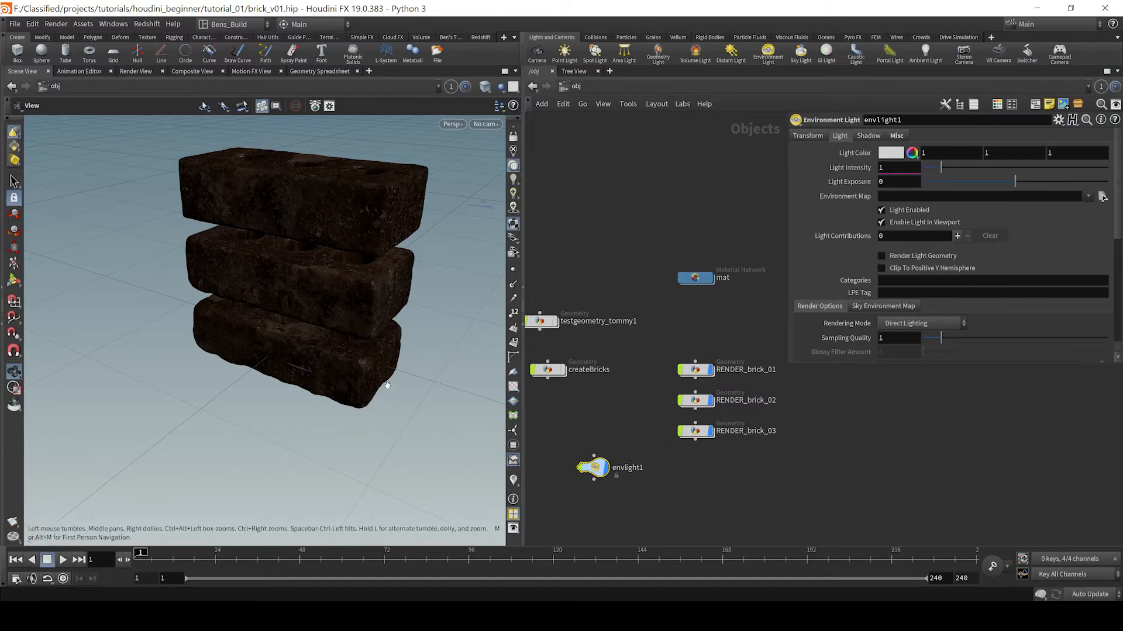
# Frame the three stacked bricks from a raised angle and create a camera from that view
pyautogui.scroll(-2, 338, 426)
pyautogui.moveTo(338, 426); pyautogui.dragTo(345, 399, button='middle')
pyautogui.scroll(-2, 357, 339)
pyautogui.moveTo(357, 339); pyautogui.dragTo(328, 363)
pyautogui.moveTo(772, 509); pyautogui.dragTo(789, 469, button='middle')
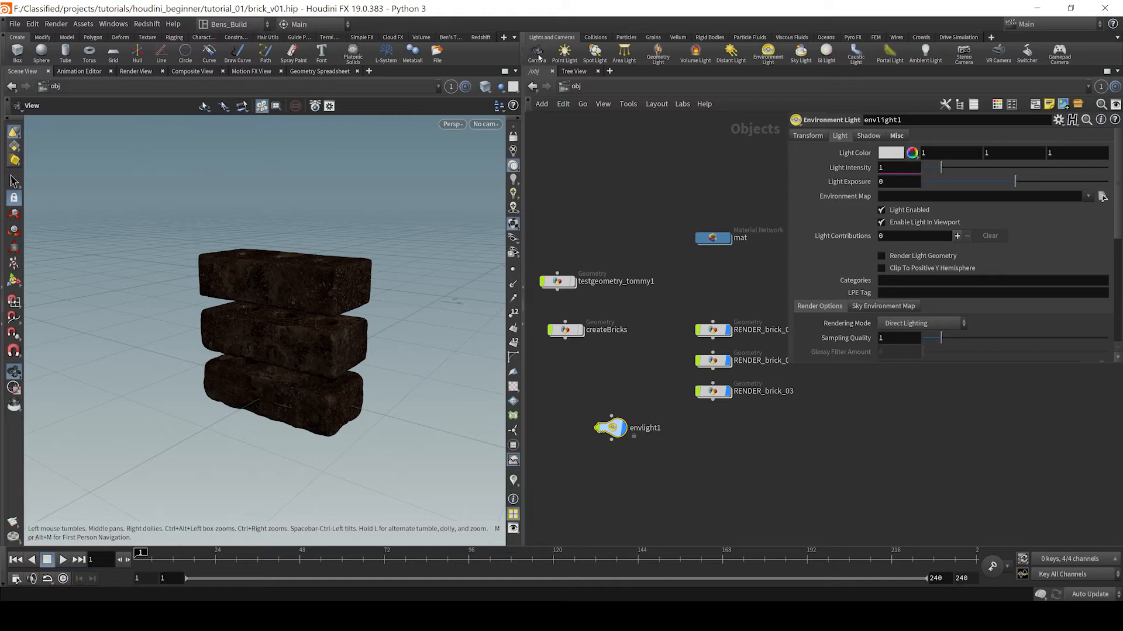
pyautogui.moveTo(346, 310); pyautogui.dragTo(352, 305)
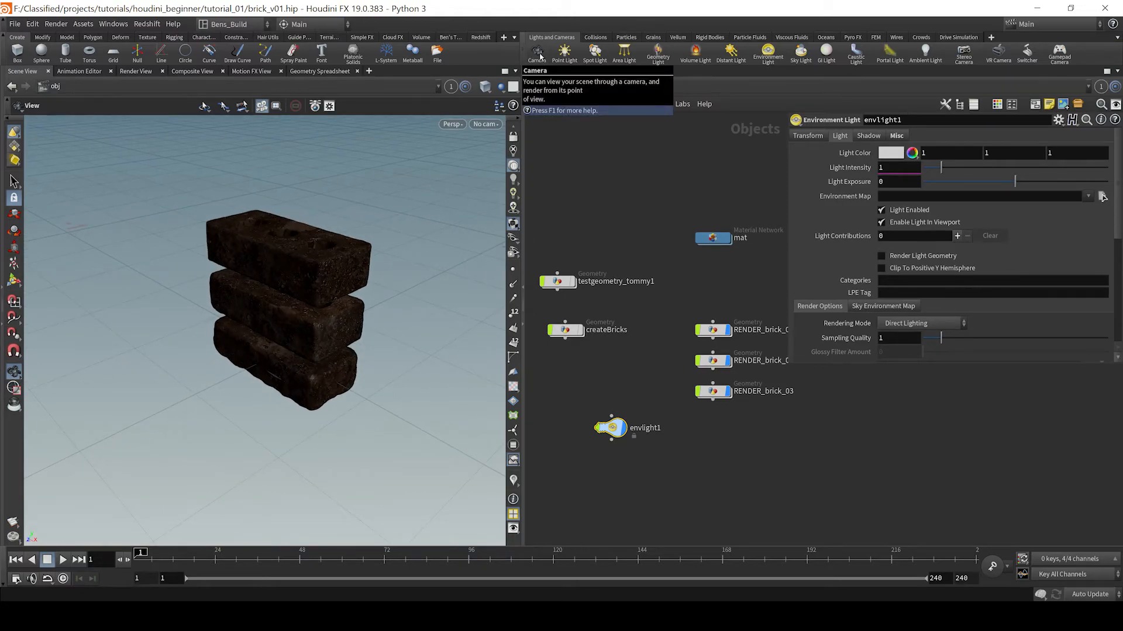
pyautogui.click(540, 57)
pyautogui.click(496, 325)
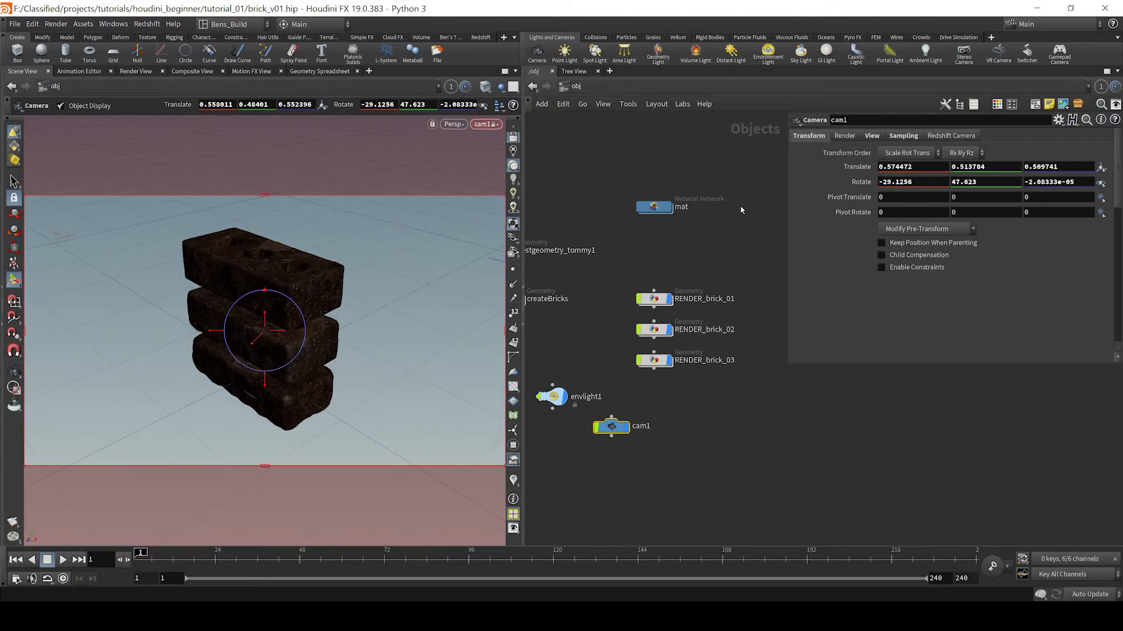
# Set the resolution of cam1 to 1080 by 1080
pyautogui.click(870, 137)
pyautogui.doubleClick(923, 166)
pyautogui.write('1080')
pyautogui.press('Tab')
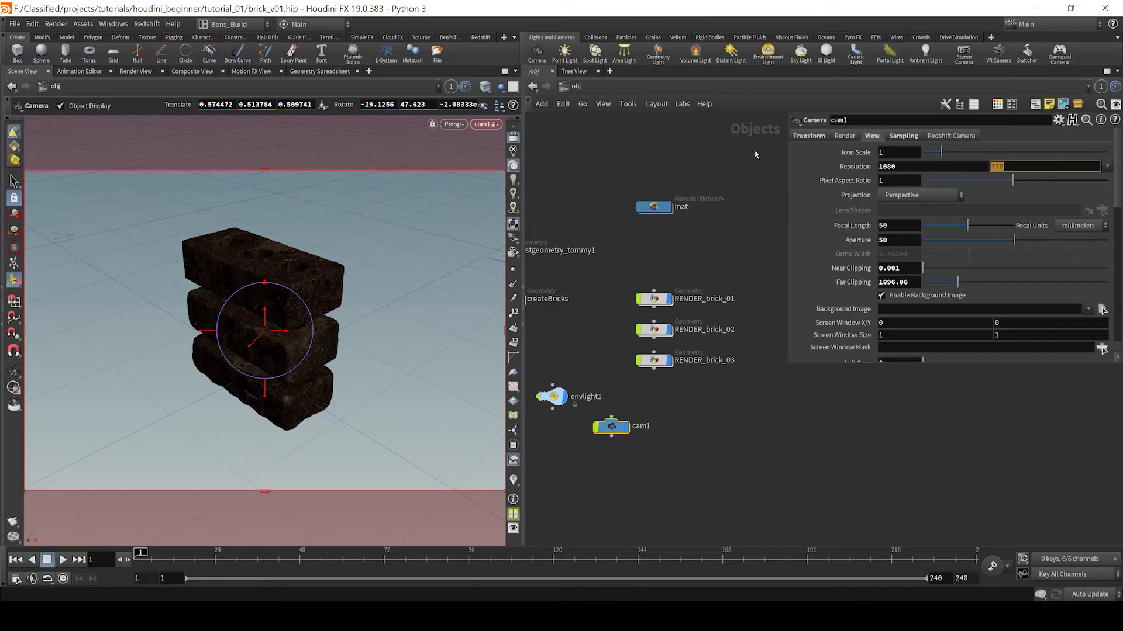
pyautogui.write('1080')
pyautogui.press('Return')
pyautogui.press('Escape')
# Set cam1's focal length to 70 mm and move the camera so the brick stack fills the square frame
pyautogui.keyDown('alt'); pyautogui.moveTo(125, 373); pyautogui.dragTo(278, 368, button='right'); pyautogui.keyUp('alt')
pyautogui.moveTo(902, 228); pyautogui.dragTo(706, 234)
pyautogui.write('70')
pyautogui.press('Return')
pyautogui.press('Escape')
pyautogui.moveTo(365, 314); pyautogui.dragTo(351, 318)
pyautogui.press('Return')
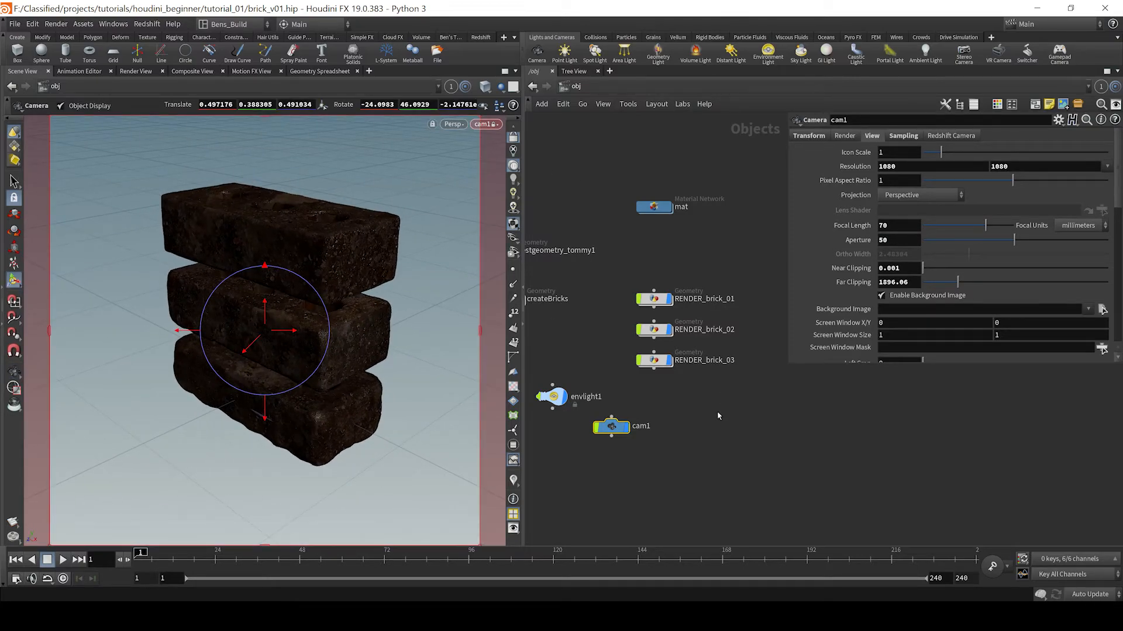
# Refine cam1's angle on the three render bricks, then unlock the camera from the view
pyautogui.moveTo(706, 402); pyautogui.dragTo(635, 263)
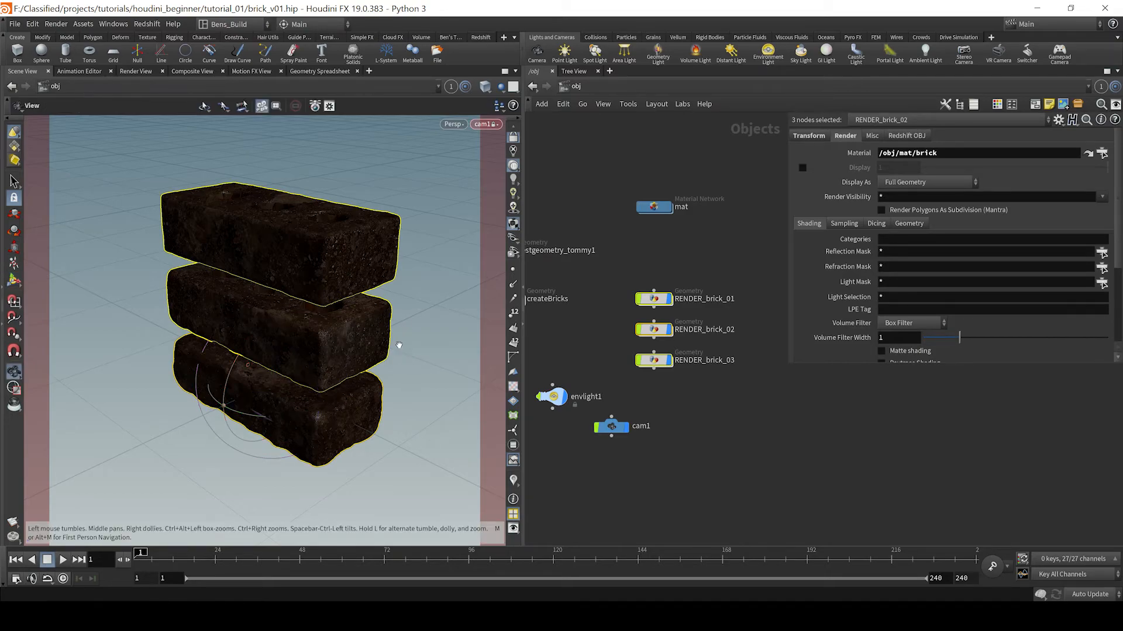
pyautogui.moveTo(394, 346); pyautogui.dragTo(361, 342)
pyautogui.keyDown('alt'); pyautogui.moveTo(344, 353); pyautogui.dragTo(351, 323, button='middle'); pyautogui.keyUp('alt')
pyautogui.keyDown('alt'); pyautogui.moveTo(351, 324); pyautogui.dragTo(358, 316, button='right'); pyautogui.keyUp('alt')
pyautogui.press('r')
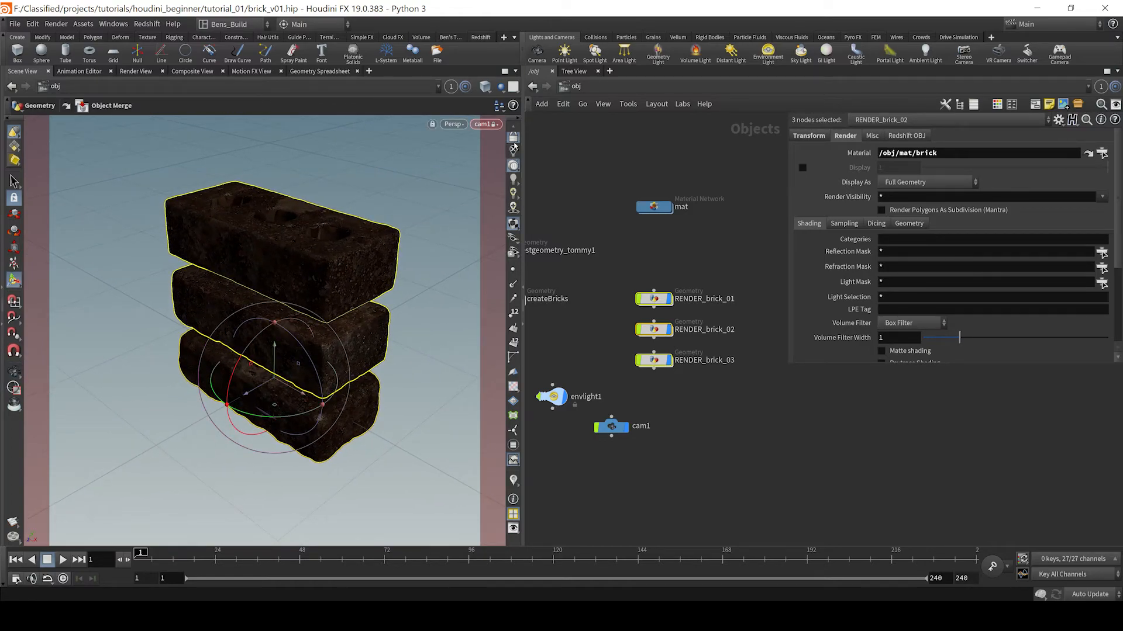
pyautogui.click(638, 376)
pyautogui.press('s')
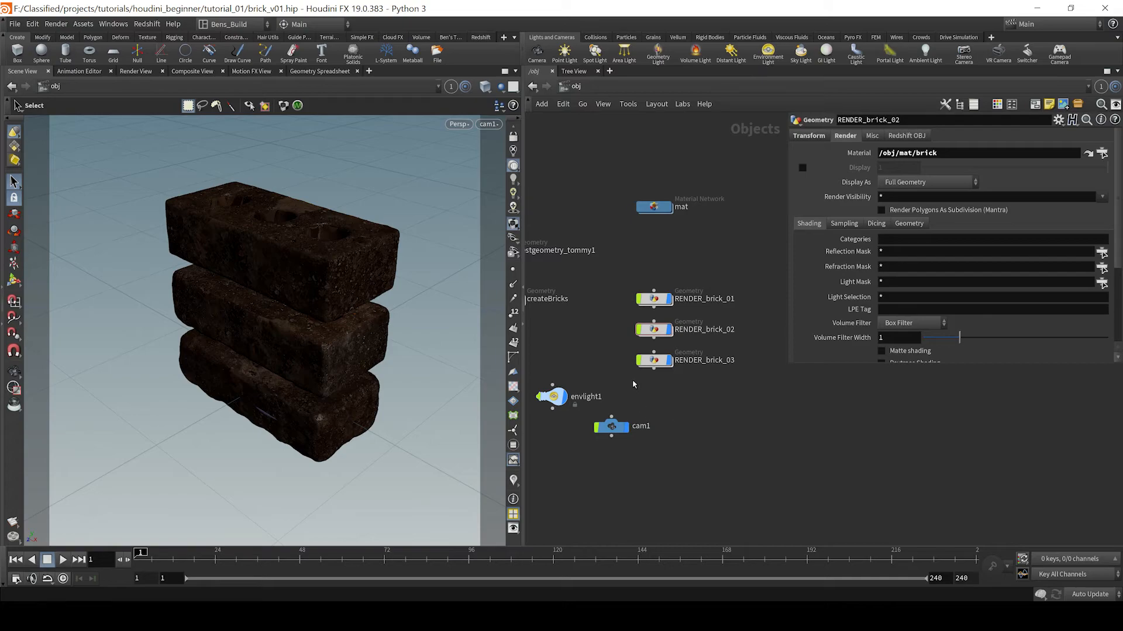
# Go to the out network and add a Mantra render node
pyautogui.moveTo(726, 391); pyautogui.dragTo(767, 420, button='middle')
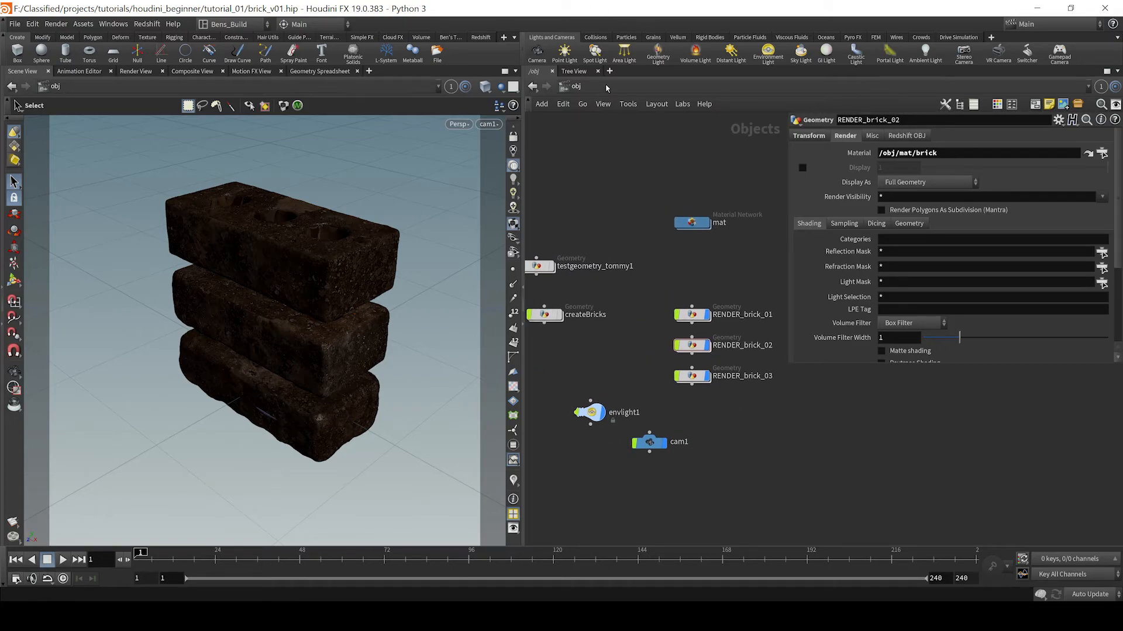
pyautogui.click(588, 86)
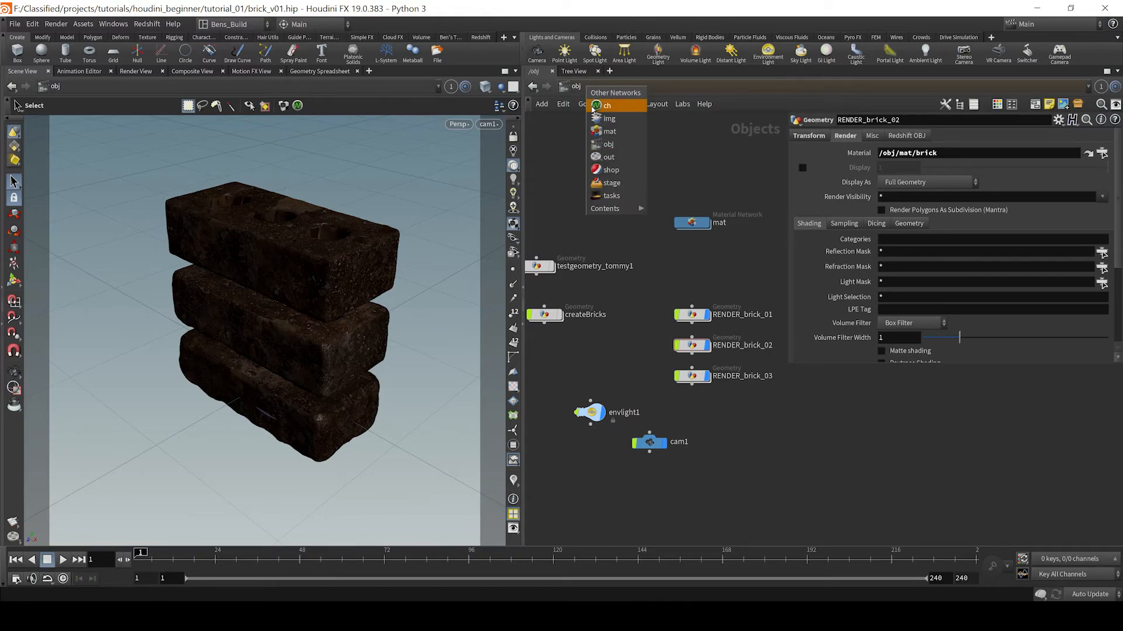
pyautogui.click(608, 157)
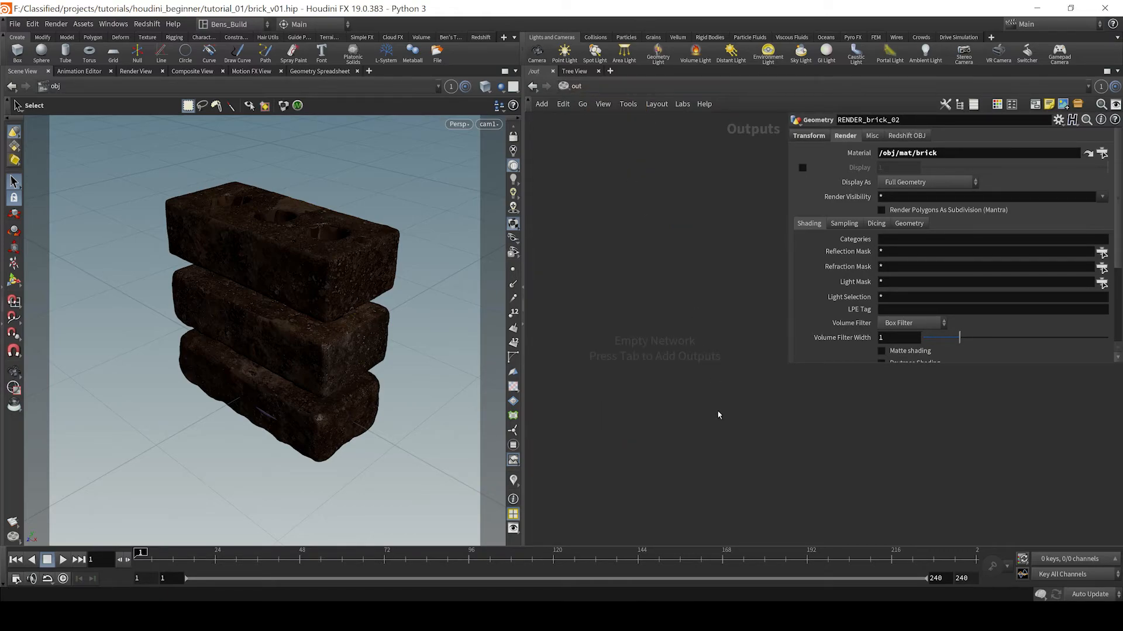
pyautogui.press('Tab')
pyautogui.write('man')
pyautogui.press('Return')
pyautogui.click(675, 334)
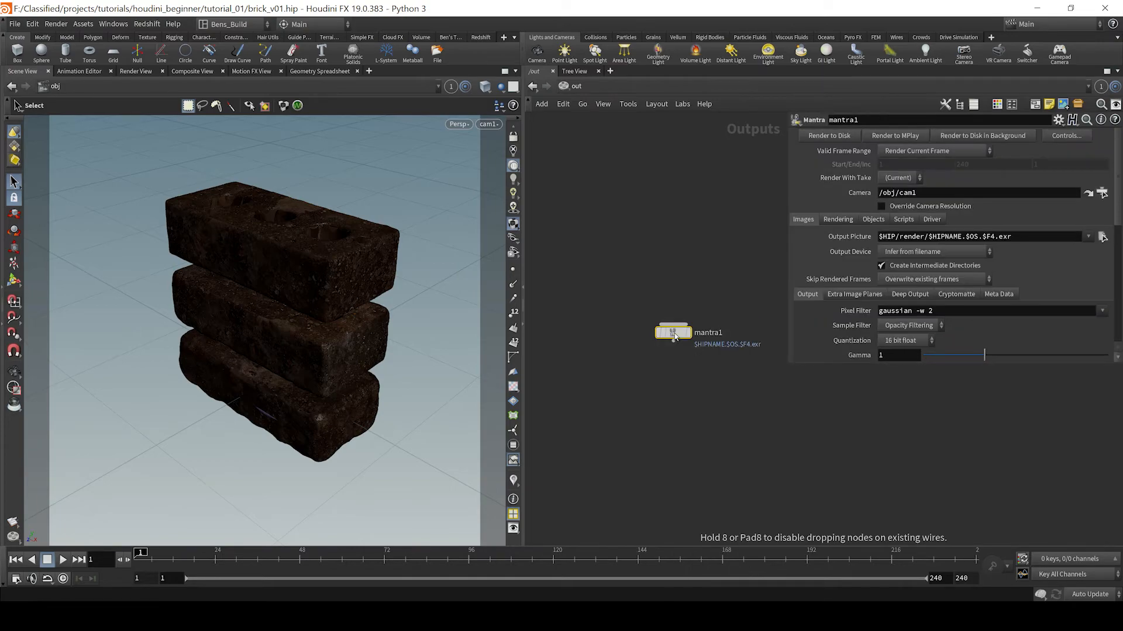
pyautogui.scroll(2, 670, 407)
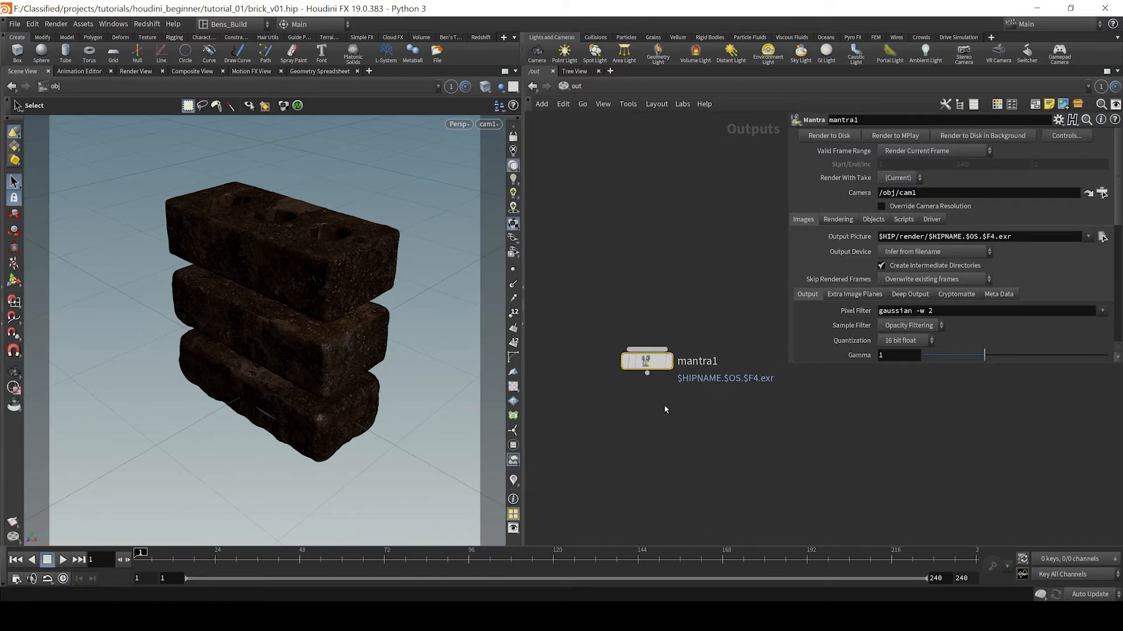
# Store the out network as Quickmark 3 and test jumping between all three quickmarks
pyautogui.hotkey('ctrl', '3')
pyautogui.press('2')
pyautogui.press('1')
pyautogui.press('2')
pyautogui.press('1')
pyautogui.press('3')
# Check the Mantra node's object settings, then start a preview render of /out/mantra1 through /obj/cam1
pyautogui.click(874, 221)
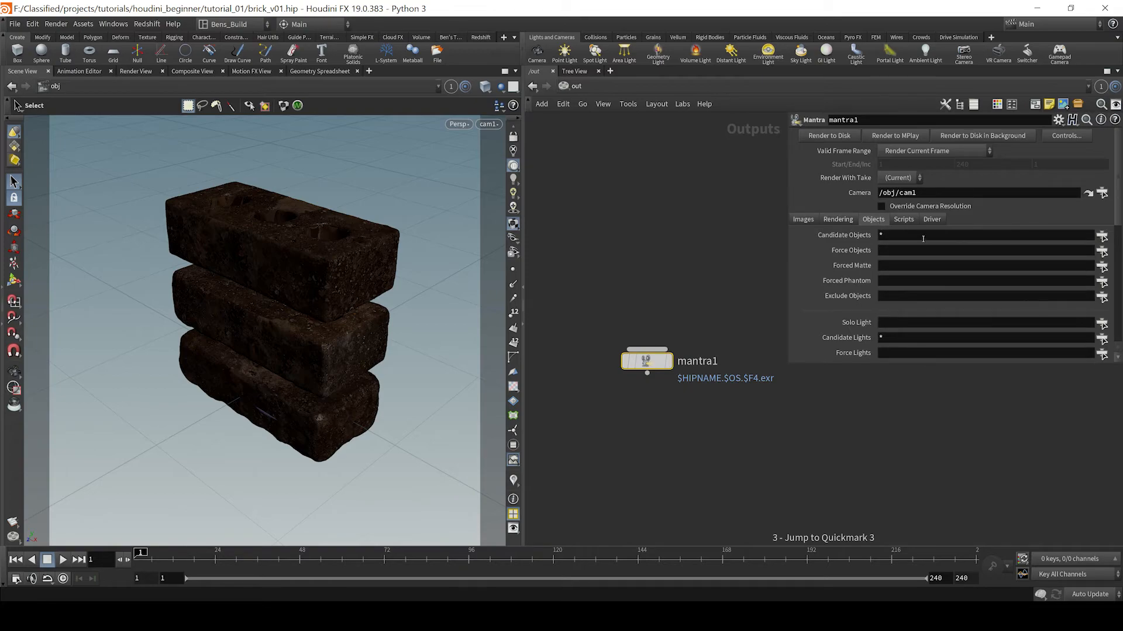
pyautogui.click(803, 220)
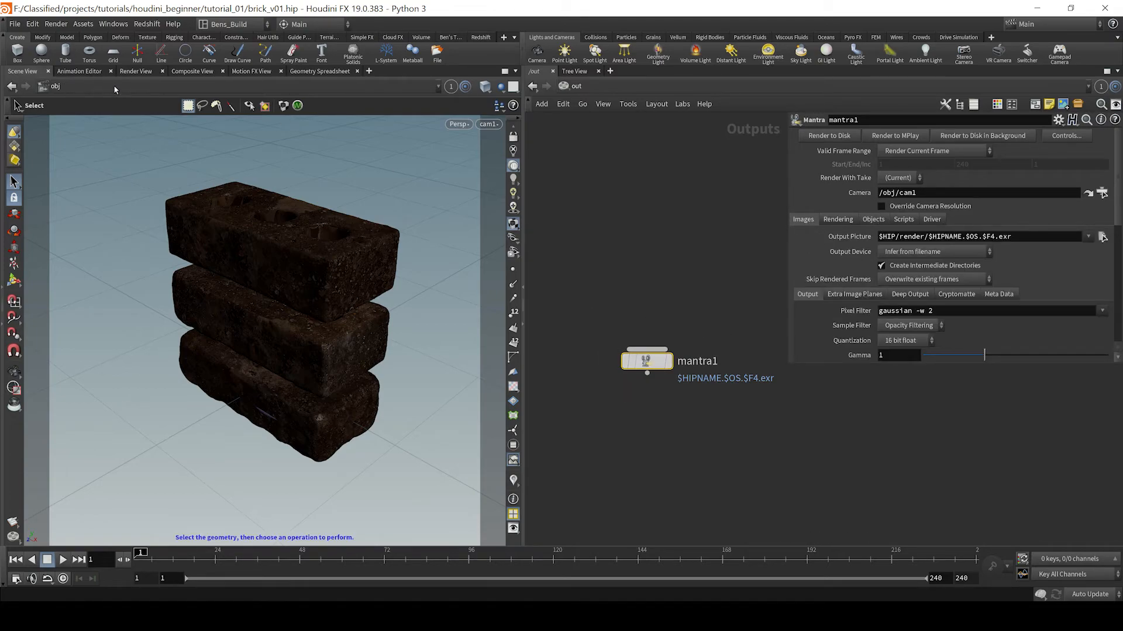
pyautogui.click(134, 72)
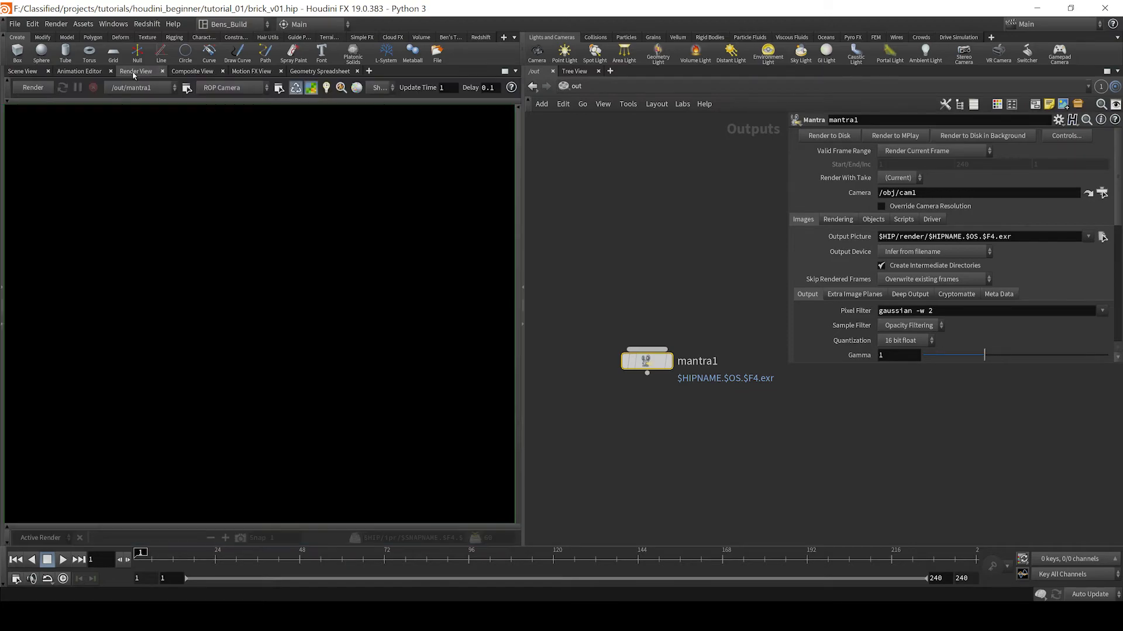
pyautogui.click(229, 93)
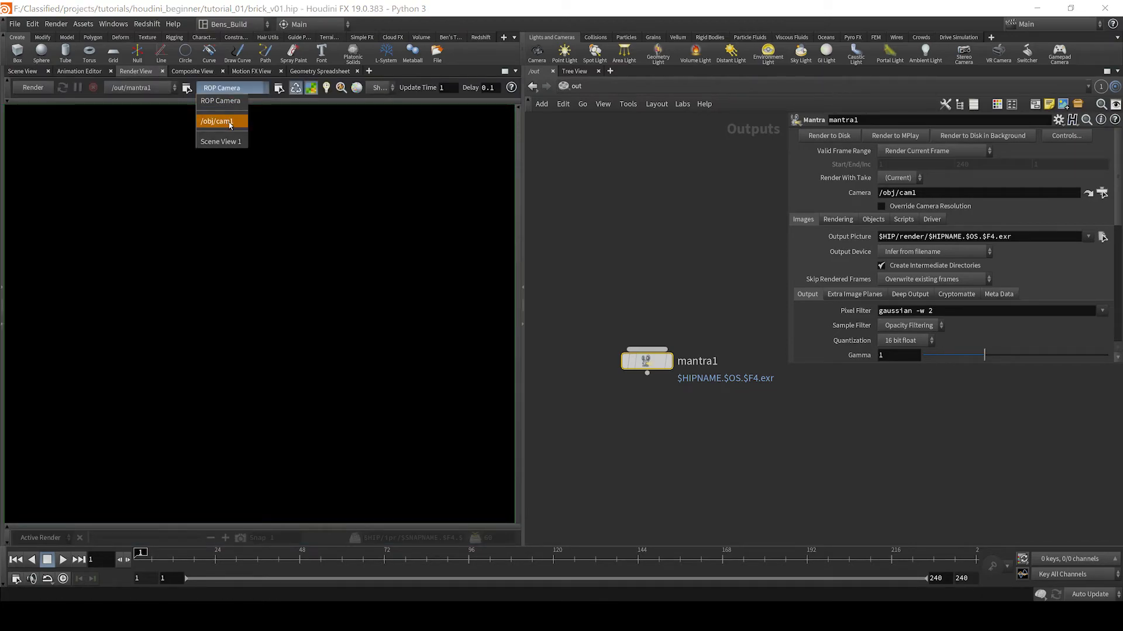
pyautogui.click(222, 119)
pyautogui.click(36, 87)
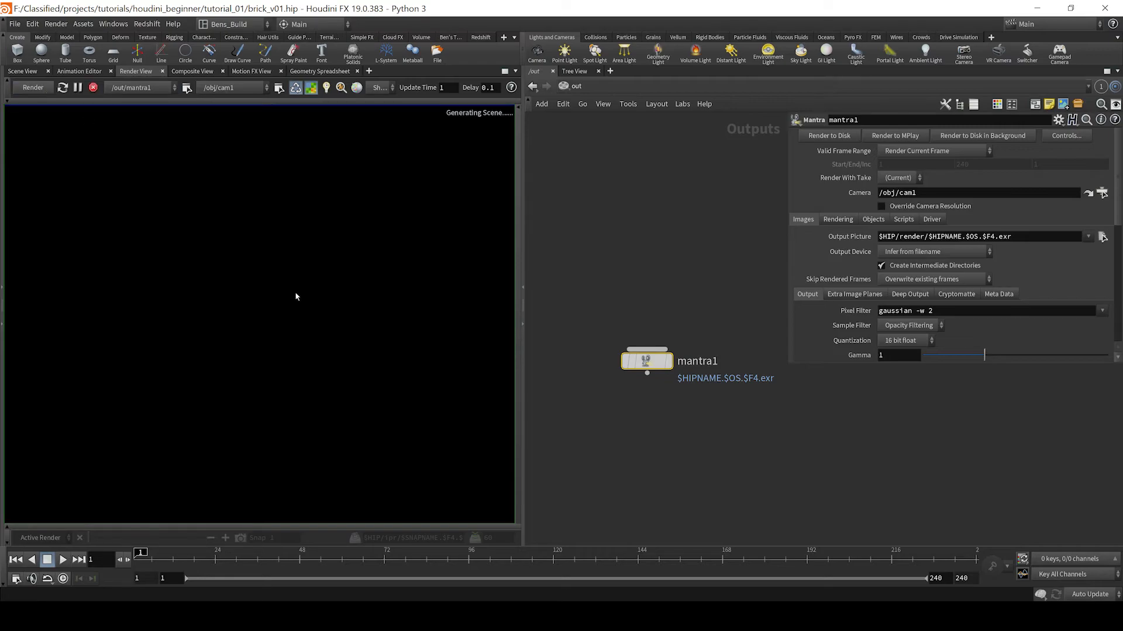
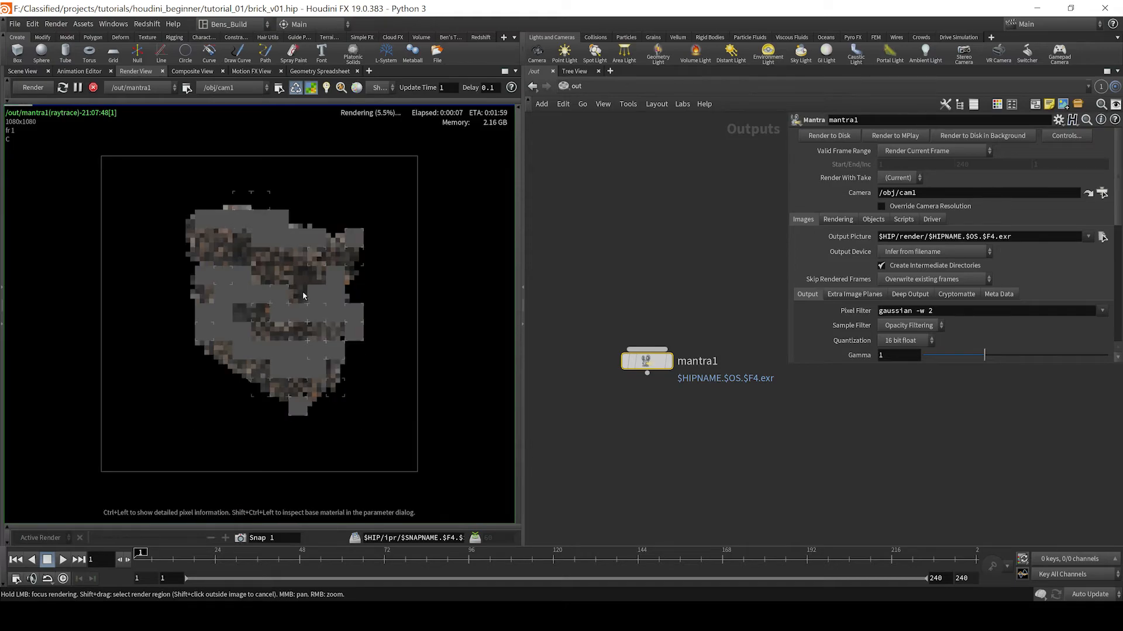
# Take a snapshot of the preview render of the bricks and return to the brick shader in the mat network
pyautogui.scroll(2, 293, 333)
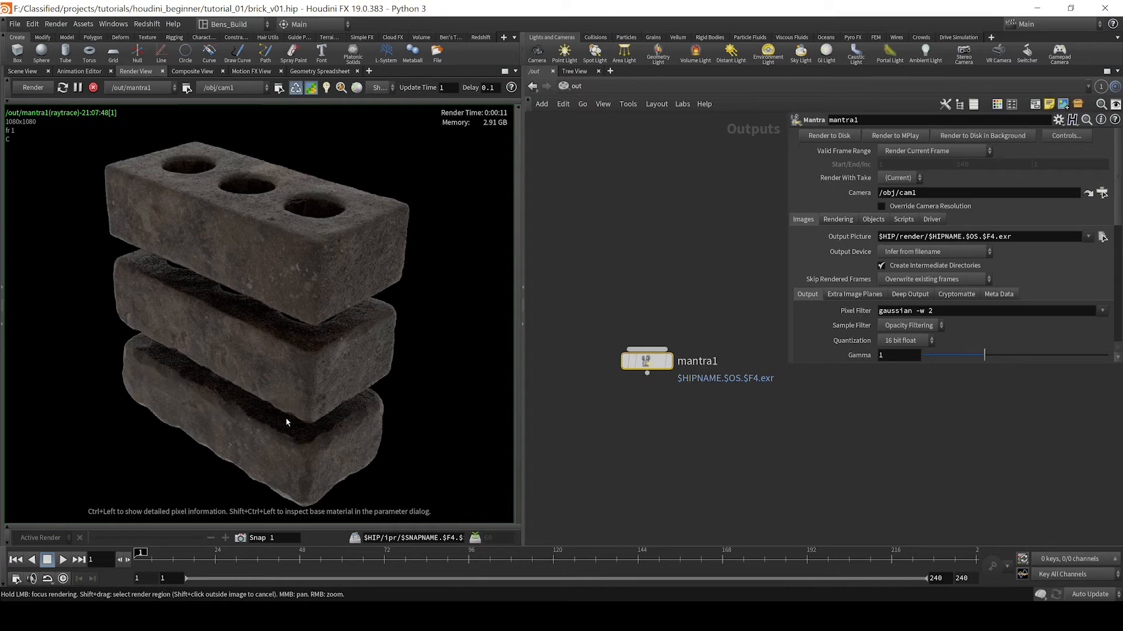
pyautogui.moveTo(716, 419); pyautogui.dragTo(745, 428, button='middle')
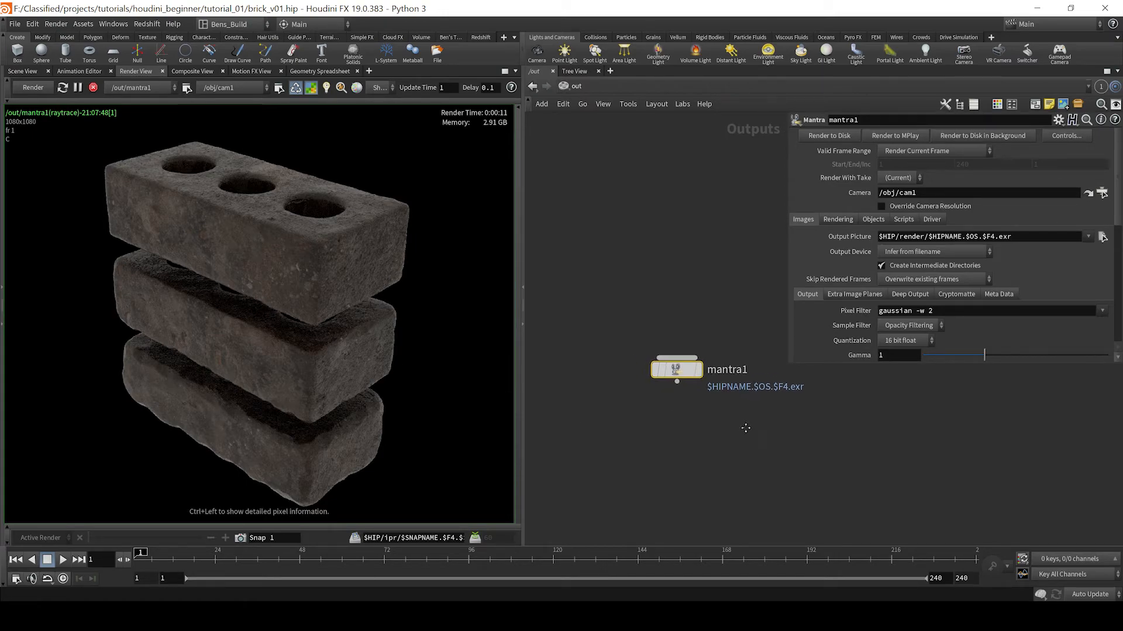
pyautogui.click(241, 538)
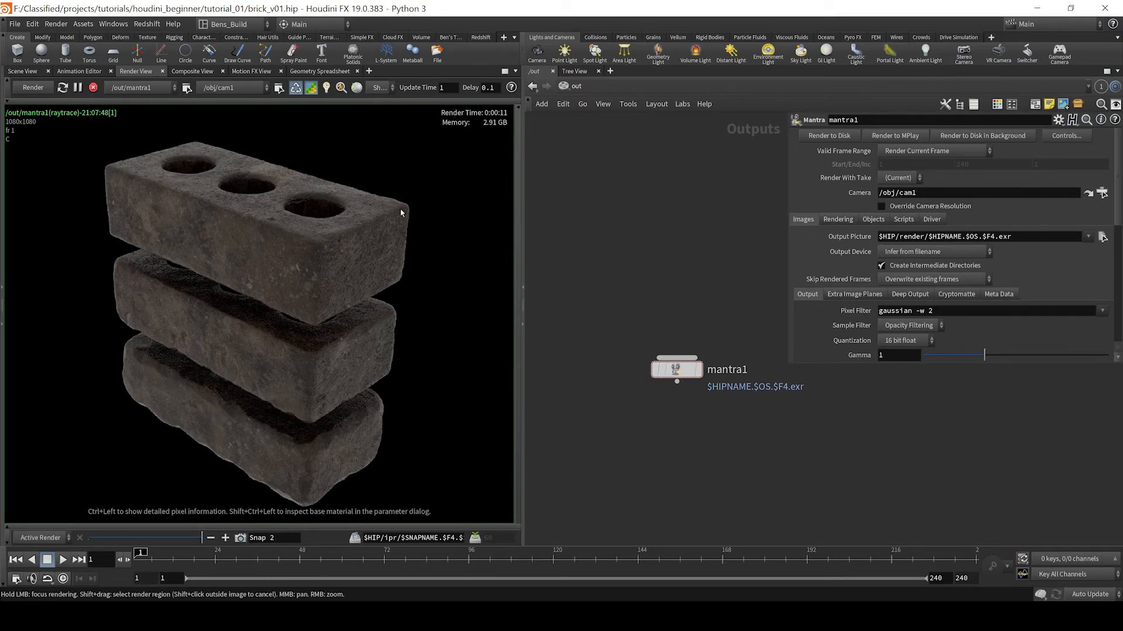
pyautogui.press('2')
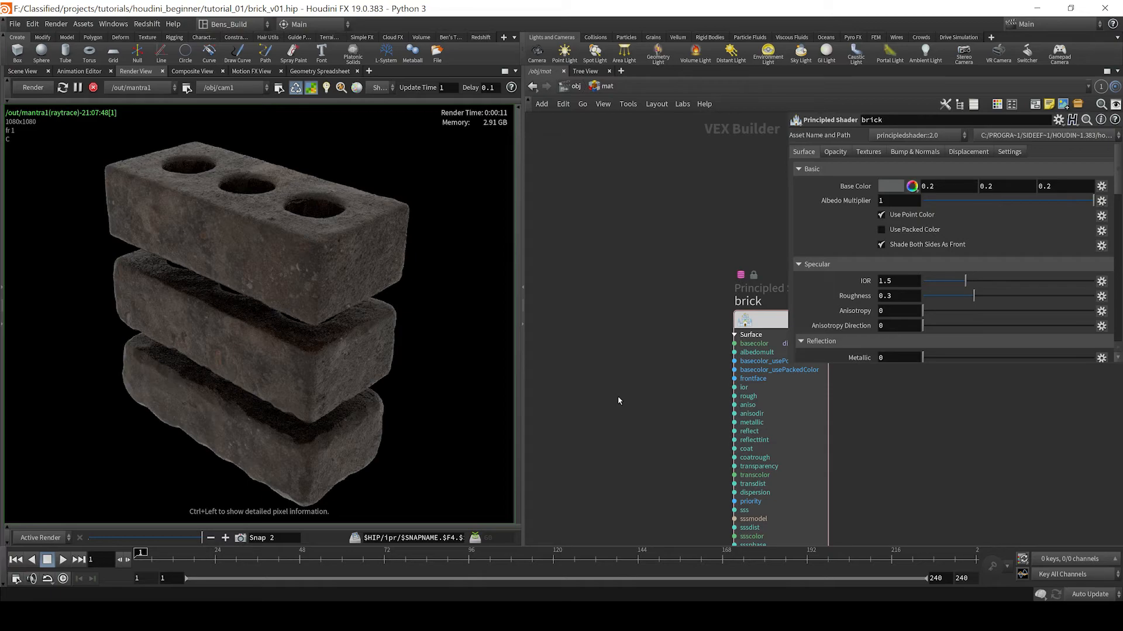
# Add a Bind node named spec to the material network and connect it to the brick shader's roughness input
pyautogui.press('Tab')
pyautogui.write('bind')
pyautogui.press('Return')
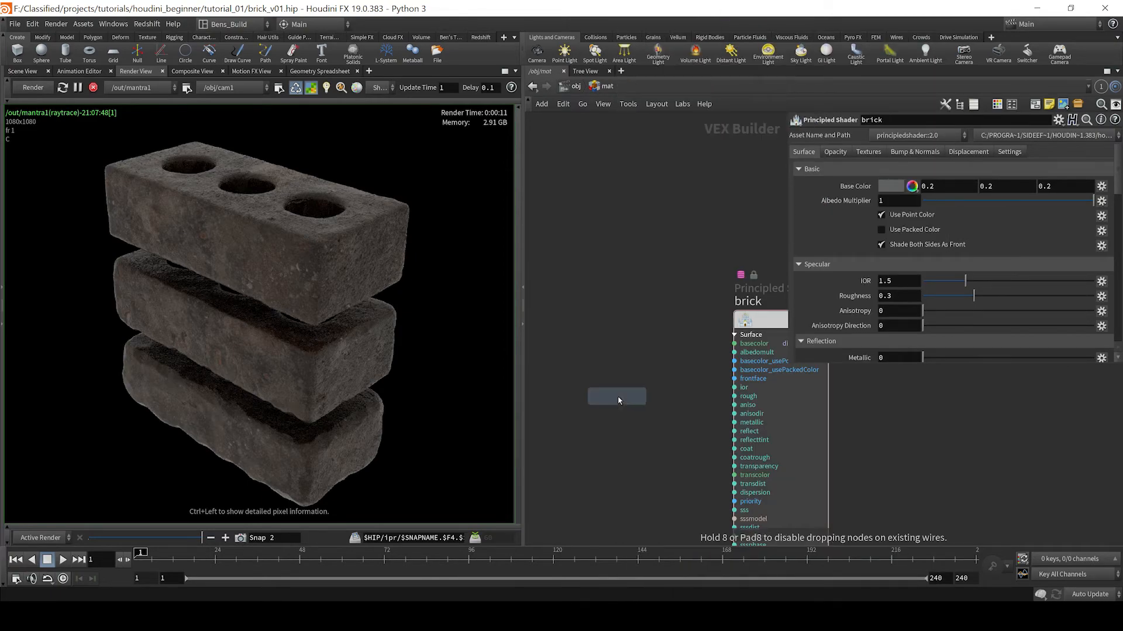
pyautogui.click(618, 396)
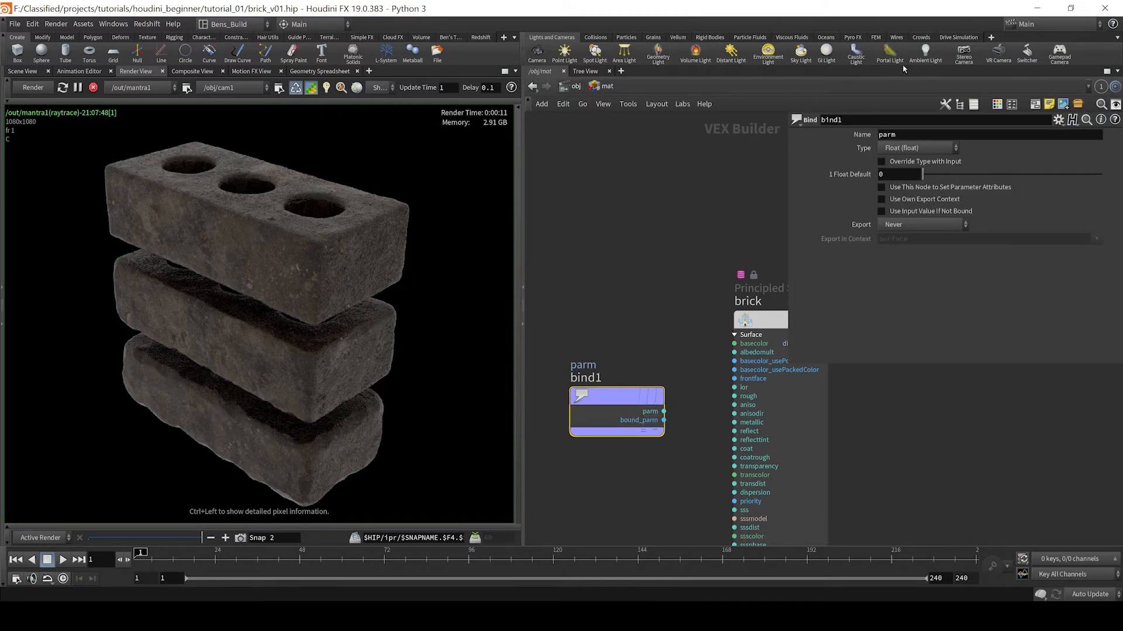
pyautogui.doubleClick(905, 136)
pyautogui.write('spec')
pyautogui.press('Return')
pyautogui.click(665, 412)
pyautogui.click(734, 396)
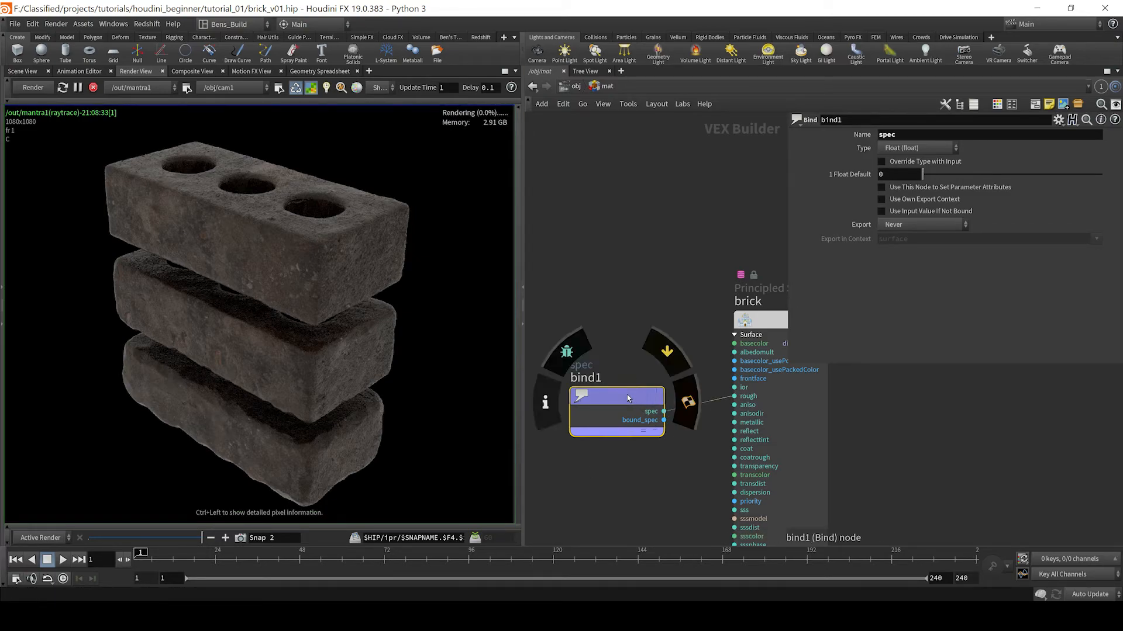
# Move the spec bind node further away from the brick shader, save the scene and check the updated render
pyautogui.moveTo(641, 415); pyautogui.dragTo(597, 427)
pyautogui.scroll(-3, 628, 470)
pyautogui.moveTo(629, 471); pyautogui.dragTo(661, 436, button='middle')
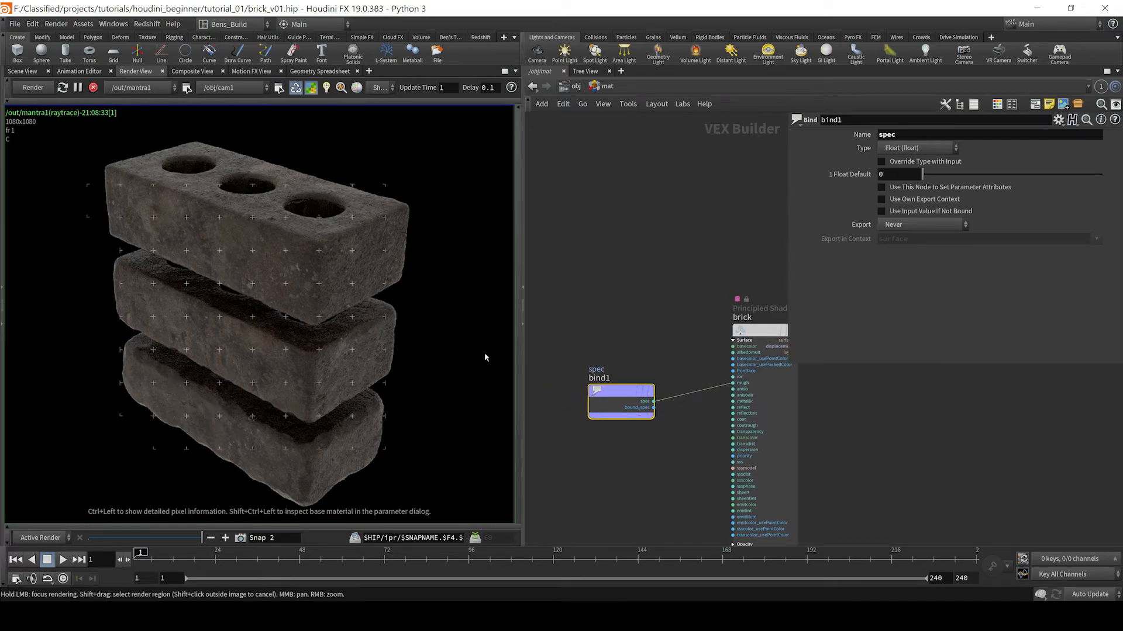
pyautogui.hotkey('ctrl', 's')
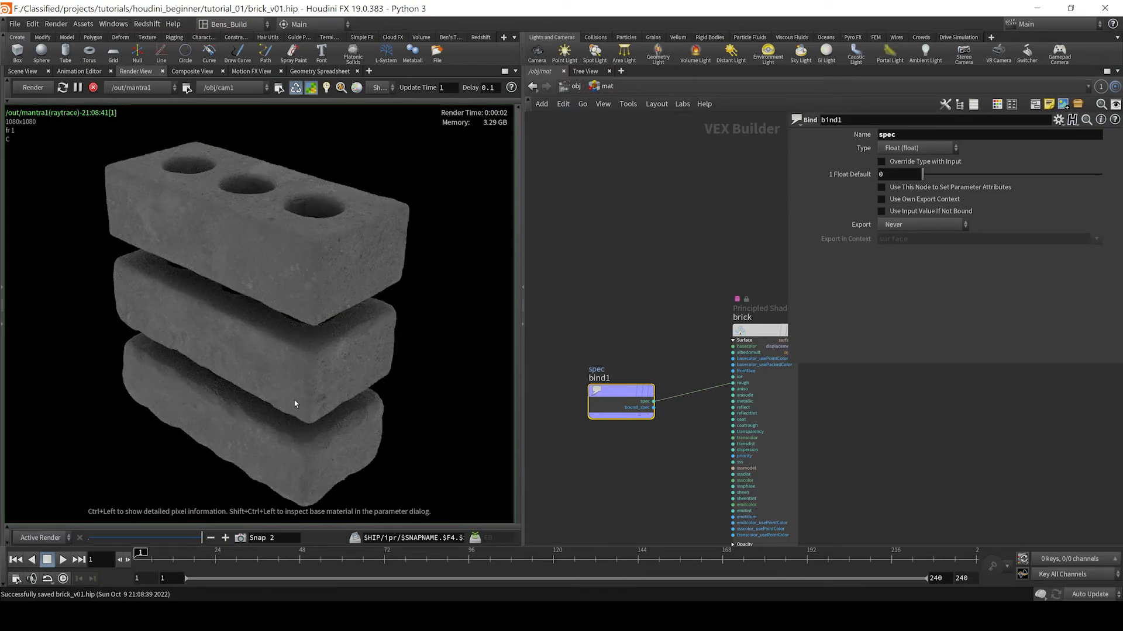
pyautogui.scroll(2, 296, 421)
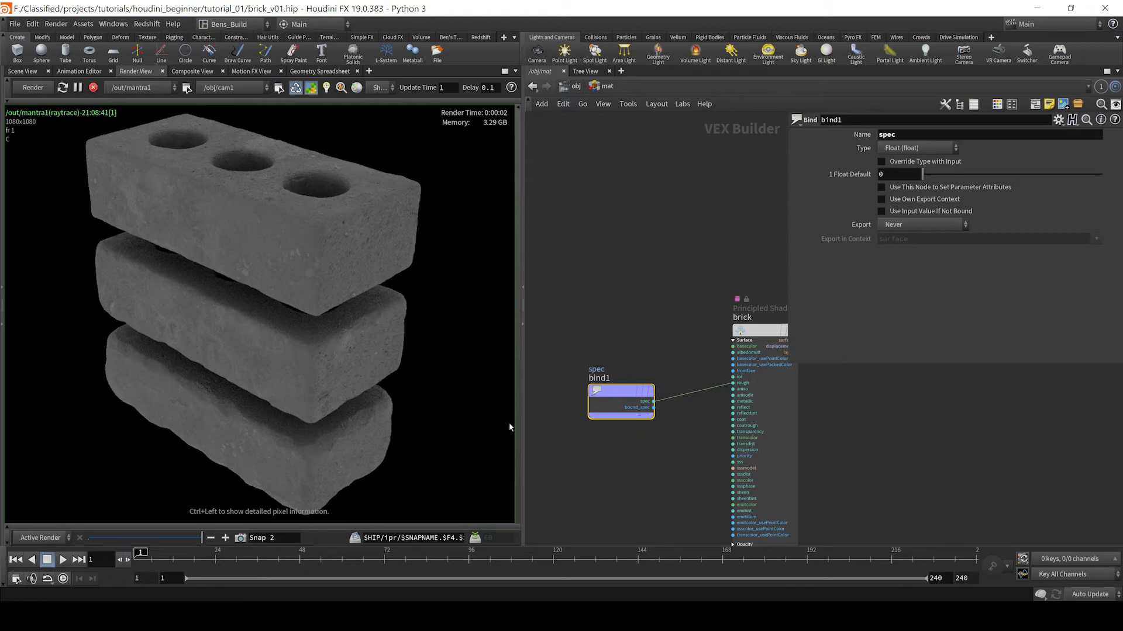
# Check the brick shader's surface settings and add a second Bind node above the spec bind node
pyautogui.click(760, 329)
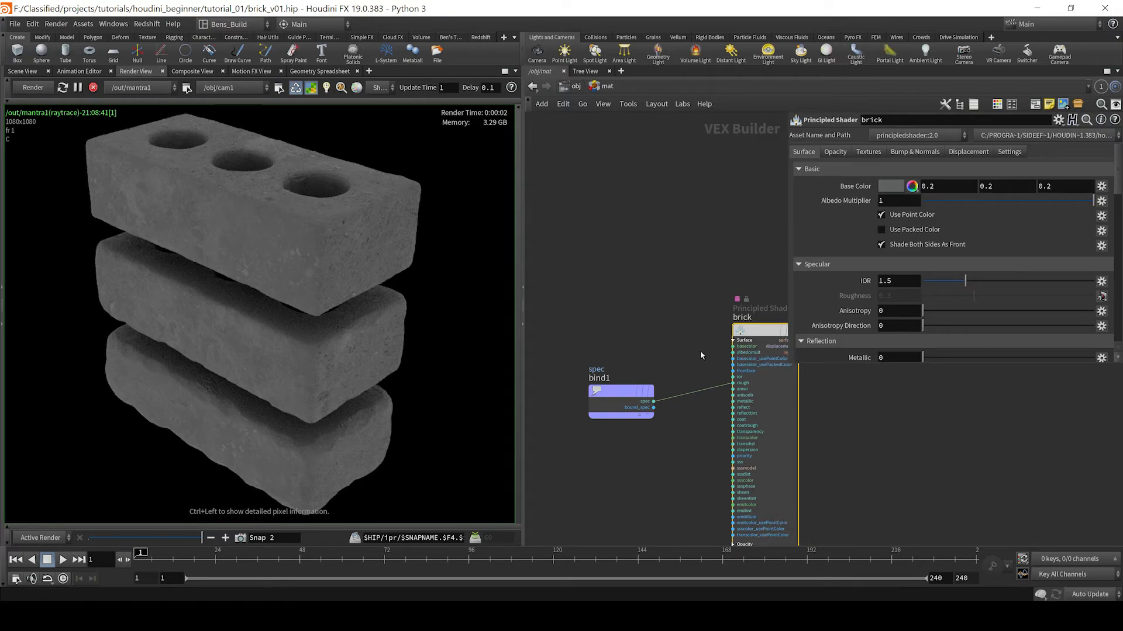
pyautogui.press('Tab')
pyautogui.write('bin')
pyautogui.press('Return')
pyautogui.click(667, 346)
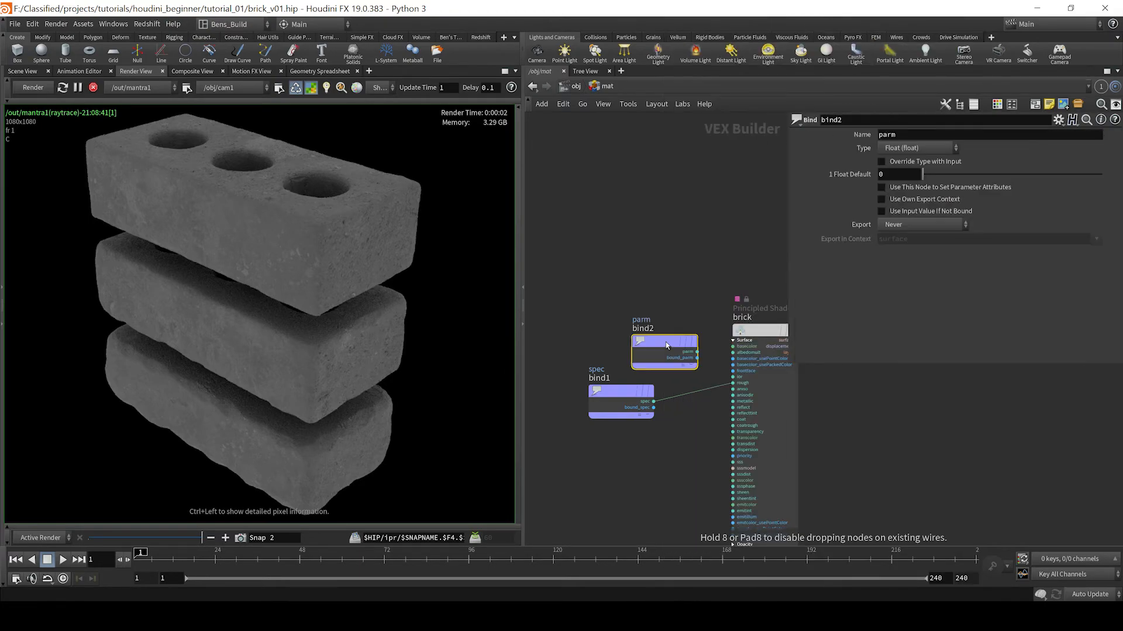
# Set the new bind node's type to Vector, name its parameter Cd and connect it to the shader's base color
pyautogui.click(900, 148)
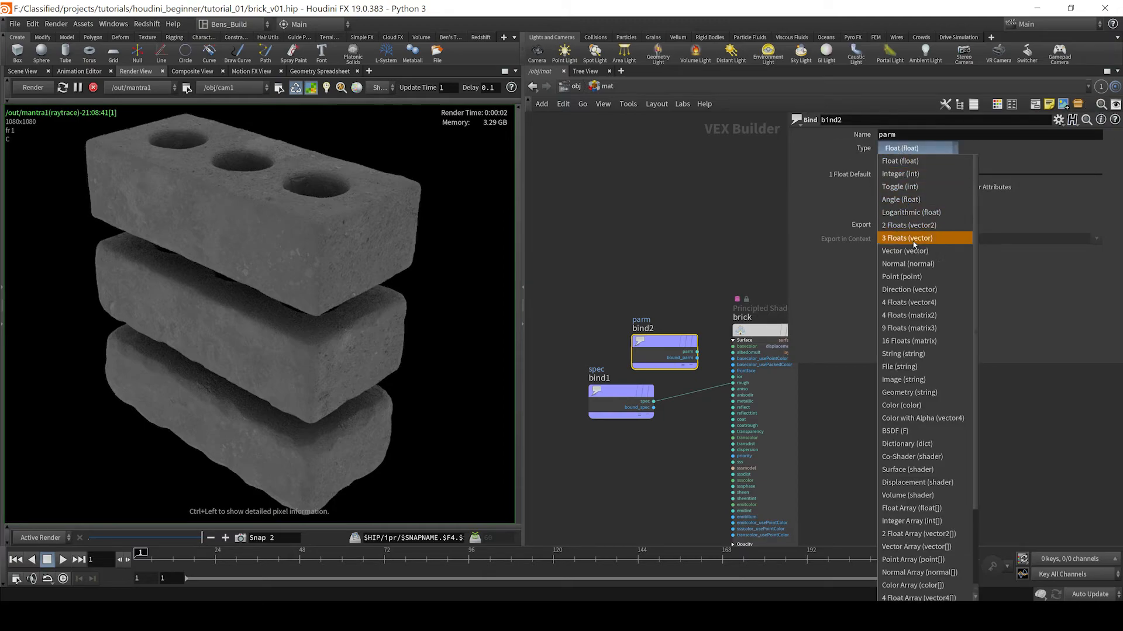
pyautogui.click(912, 252)
pyautogui.doubleClick(889, 134)
pyautogui.write('Cd')
pyautogui.press('Return')
pyautogui.moveTo(654, 351); pyautogui.dragTo(732, 346)
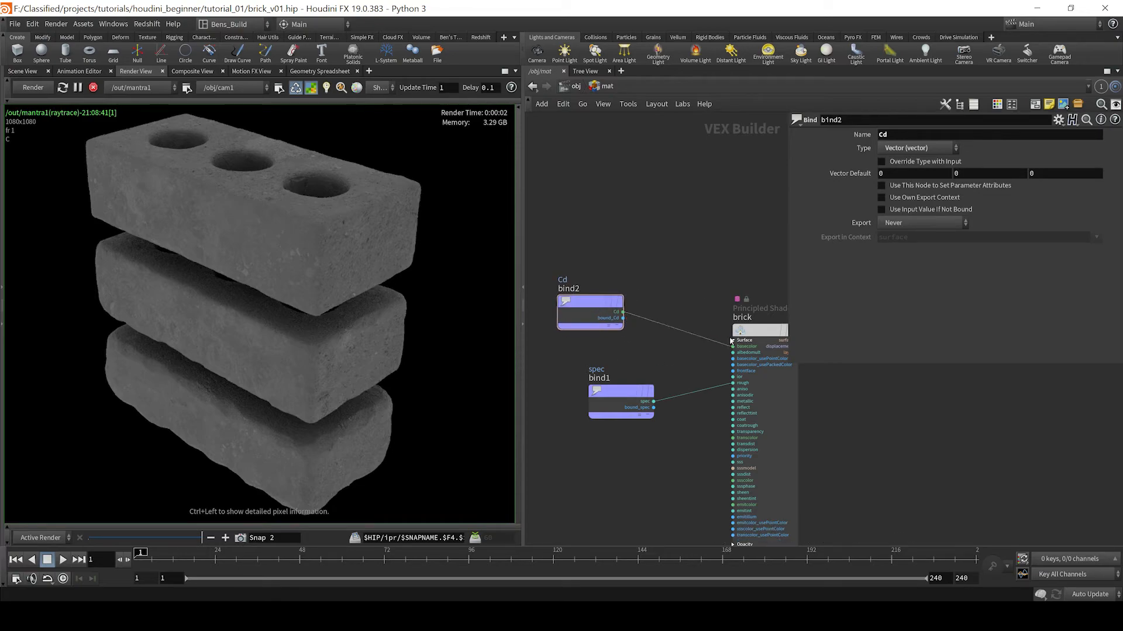
# Check the re-rendered bricks and line up the spec bind node underneath the Cd bind node
pyautogui.click(760, 337)
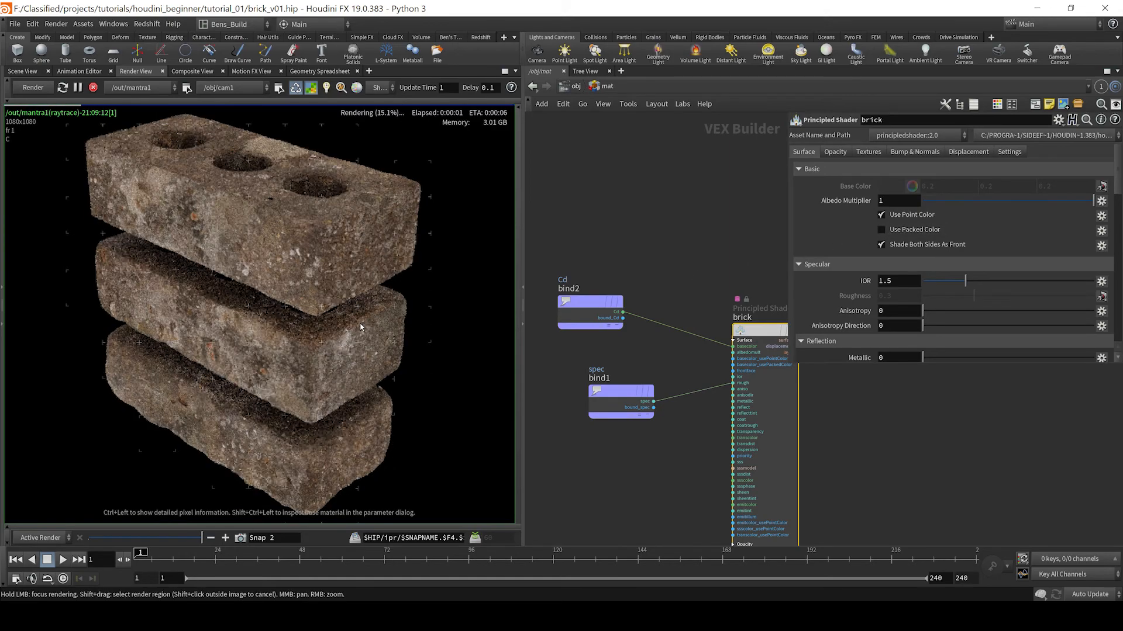
pyautogui.scroll(2, 309, 350)
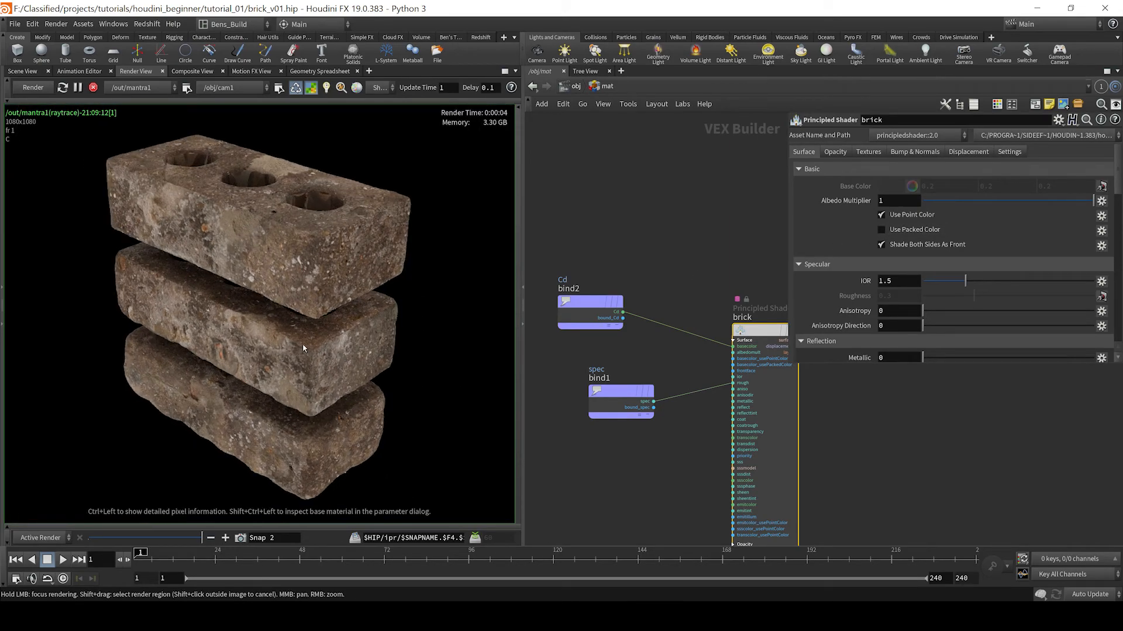
pyautogui.click(617, 396)
pyautogui.moveTo(618, 396); pyautogui.dragTo(586, 406)
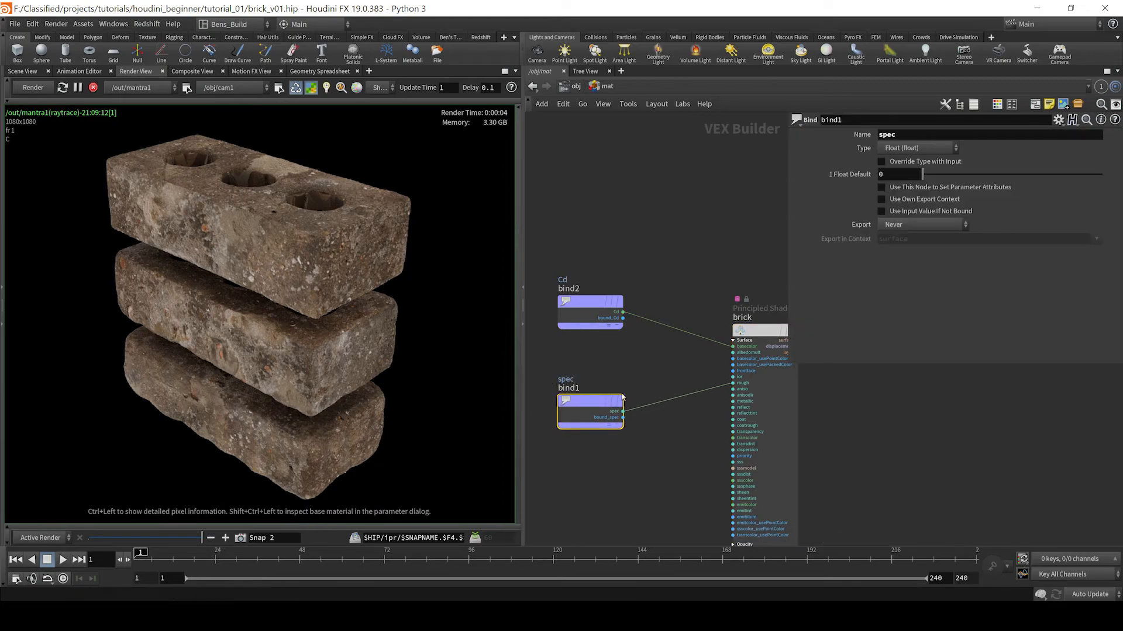
pyautogui.moveTo(649, 359); pyautogui.dragTo(685, 346, button='middle')
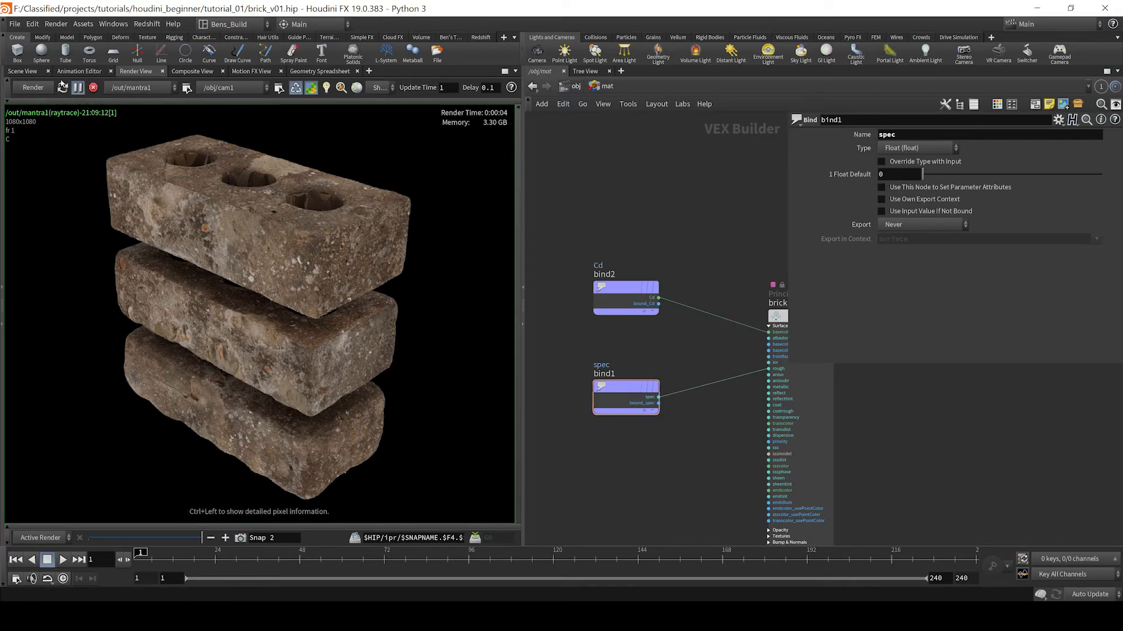
# Return to the scene view at object level and delete the existing light
pyautogui.click(22, 72)
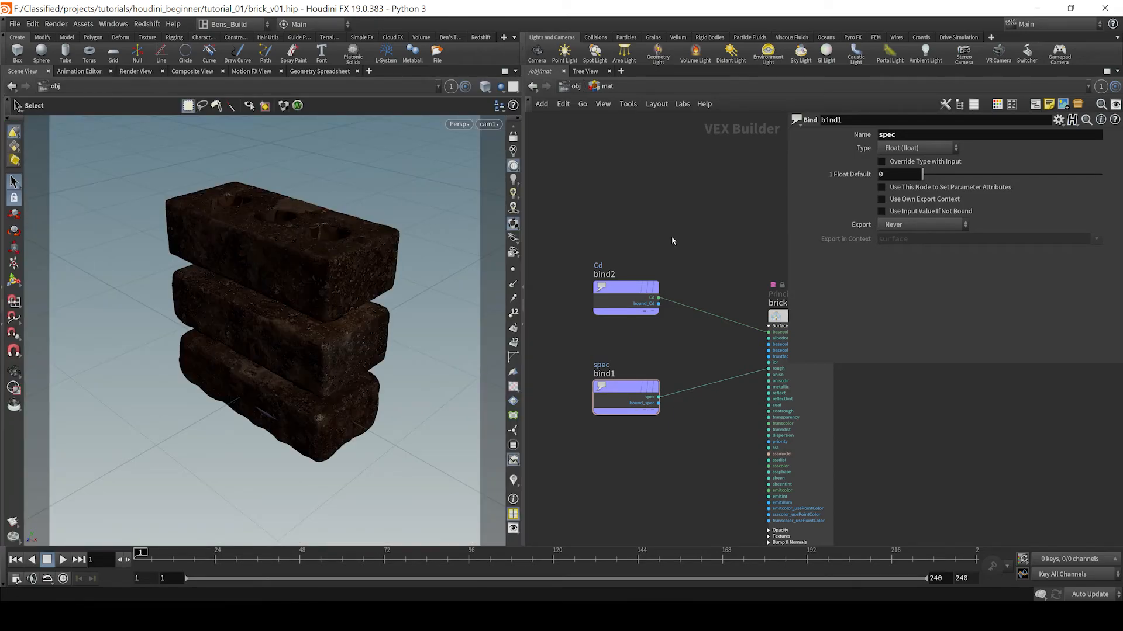
pyautogui.press('1')
pyautogui.moveTo(628, 433); pyautogui.dragTo(543, 486)
pyautogui.press('Delete')
# Create an area light aligned to a new perspective view of the bricks, then look through cam1 again
pyautogui.keyDown('alt'); pyautogui.moveTo(397, 238); pyautogui.dragTo(406, 266); pyautogui.keyUp('alt')
pyautogui.moveTo(406, 266); pyautogui.dragTo(341, 265, button='middle')
pyautogui.scroll(-4, 342, 265)
pyautogui.moveTo(343, 263)
pyautogui.mouseDown()
pyautogui.moveTo(361, 304)
pyautogui.moveTo(354, 275)
pyautogui.mouseUp()
pyautogui.press('s')
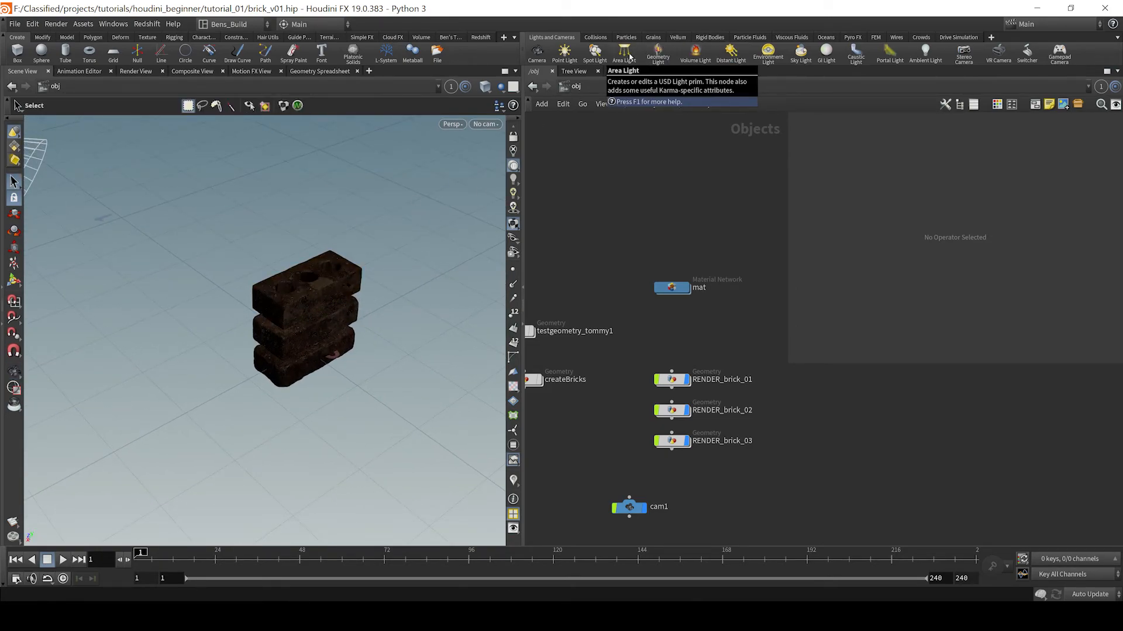
pyautogui.click(628, 57)
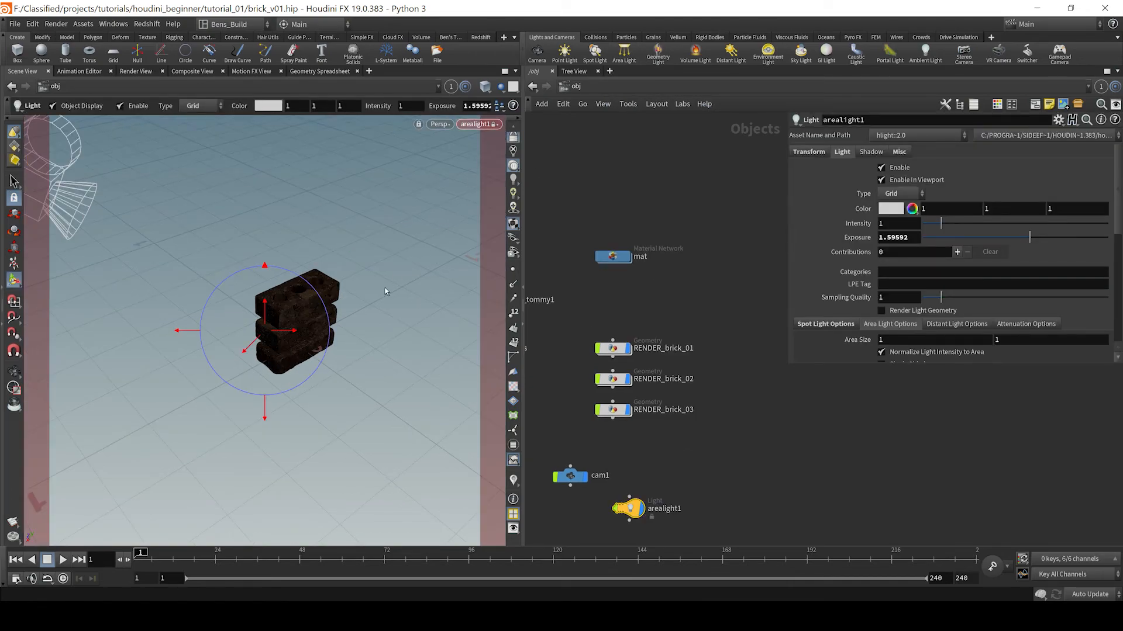
pyautogui.click(488, 124)
pyautogui.click(498, 182)
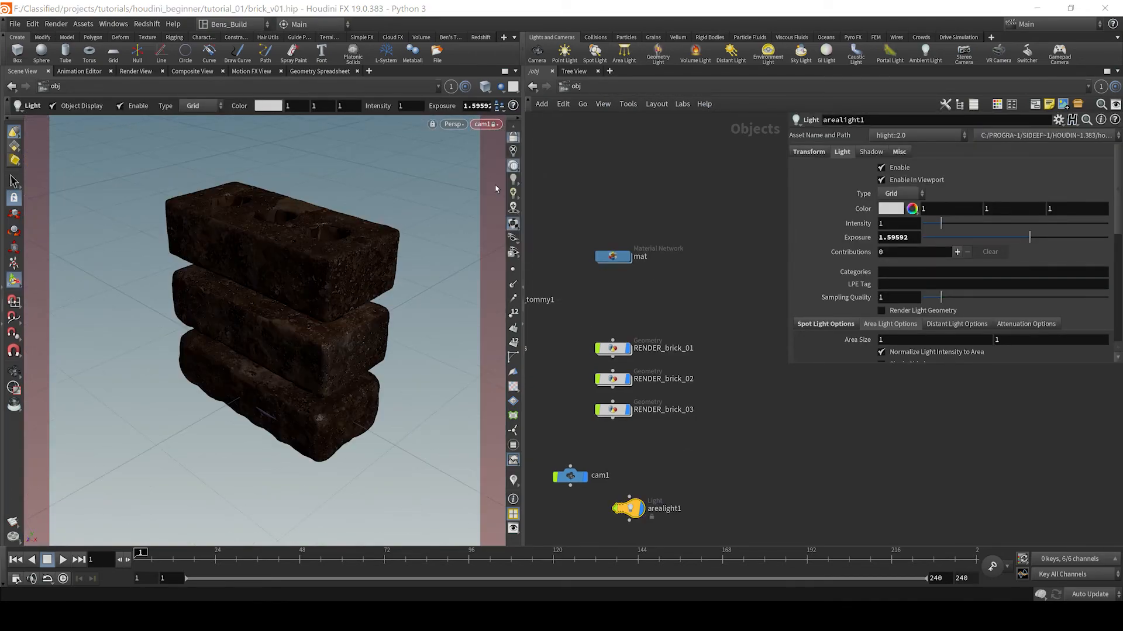
# Check the area light in the preview render and set its intensity to 0.5
pyautogui.click(128, 73)
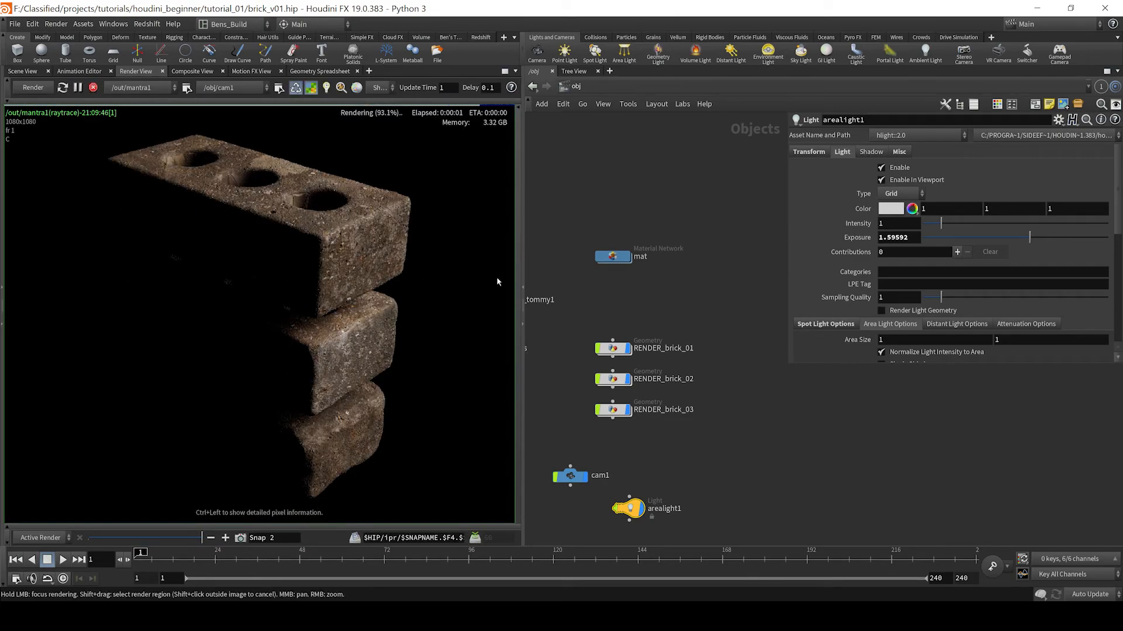
pyautogui.click(889, 222)
pyautogui.write('.5')
pyautogui.press('Return')
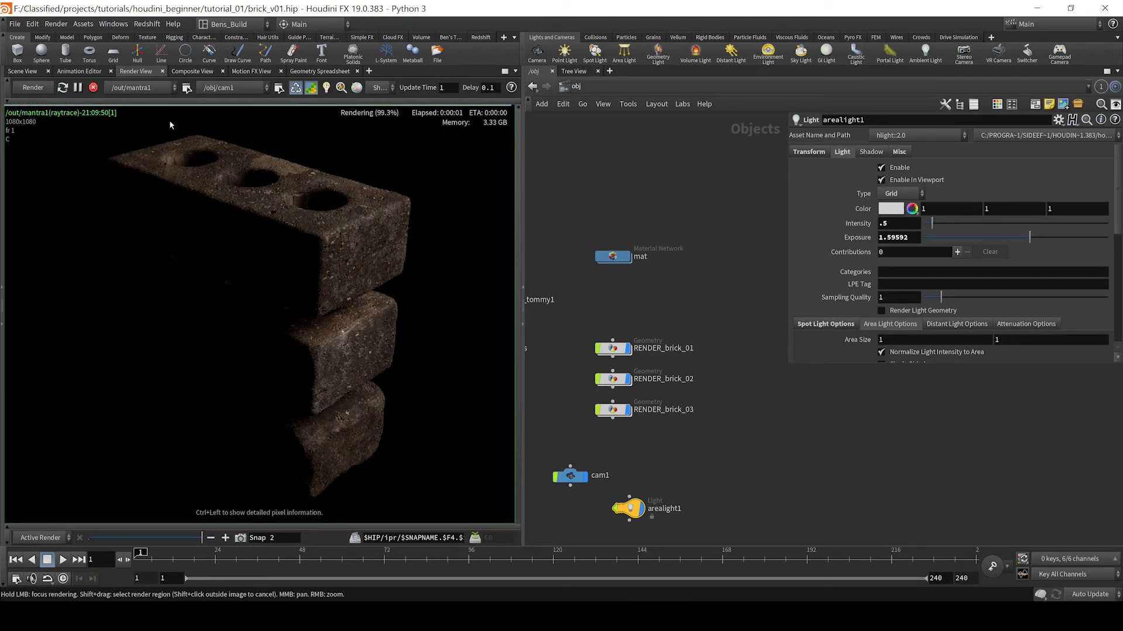
# Create a second area light aligned to a different view of the bricks and inspect it in the preview render
pyautogui.click(24, 71)
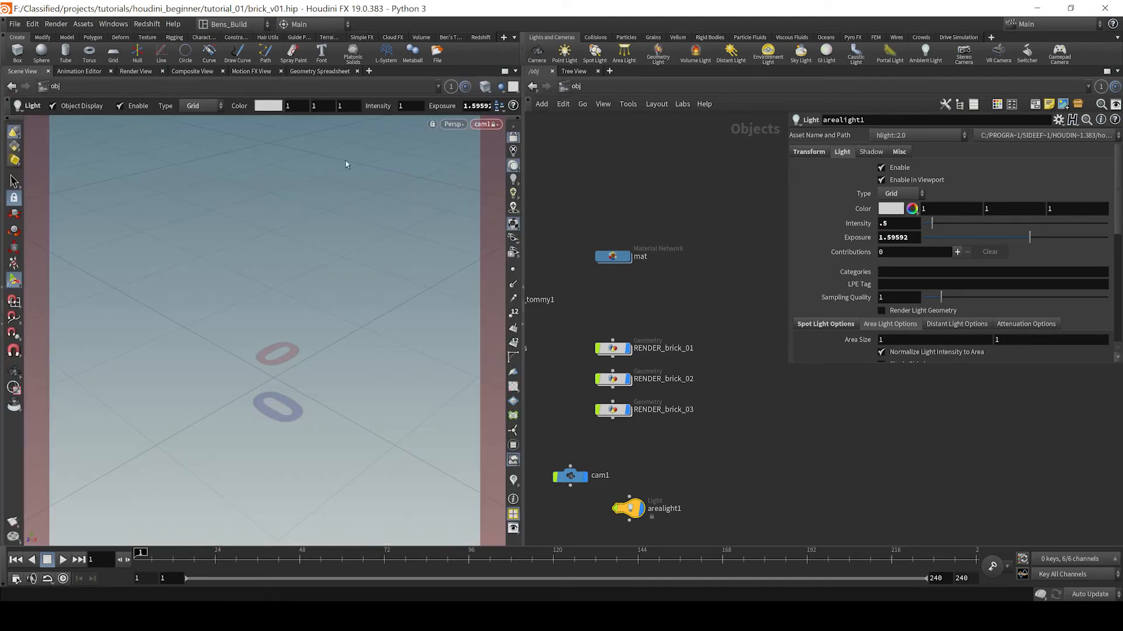
pyautogui.press('Escape')
pyautogui.moveTo(471, 226); pyautogui.dragTo(251, 295)
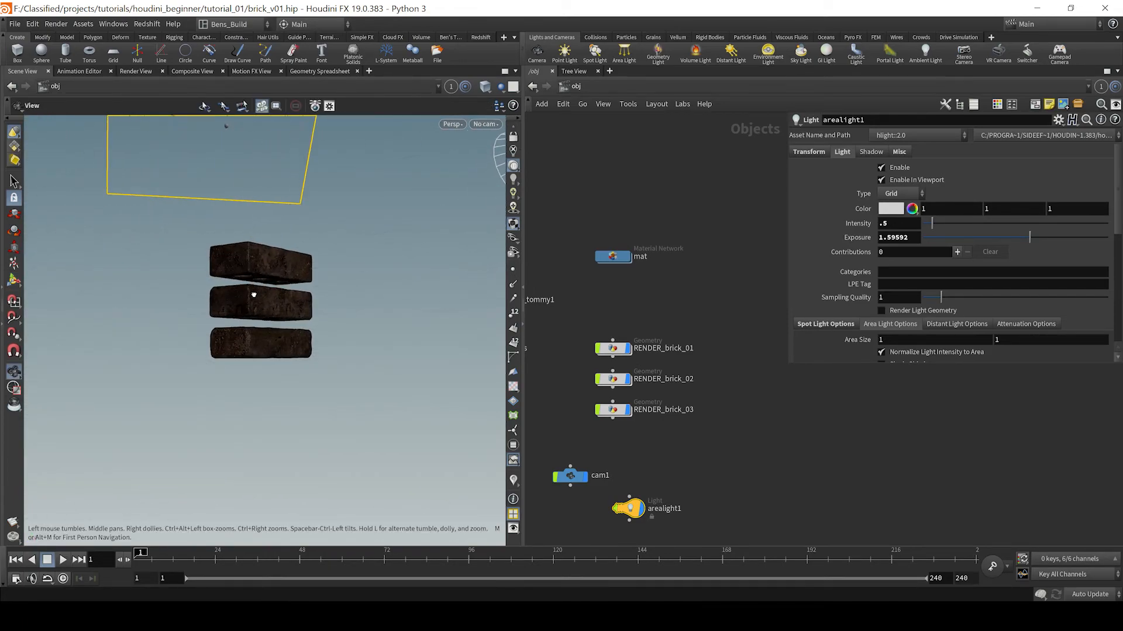
pyautogui.press('Return')
pyautogui.keyDown('ctrl'); pyautogui.click(624, 52); pyautogui.keyUp('ctrl')
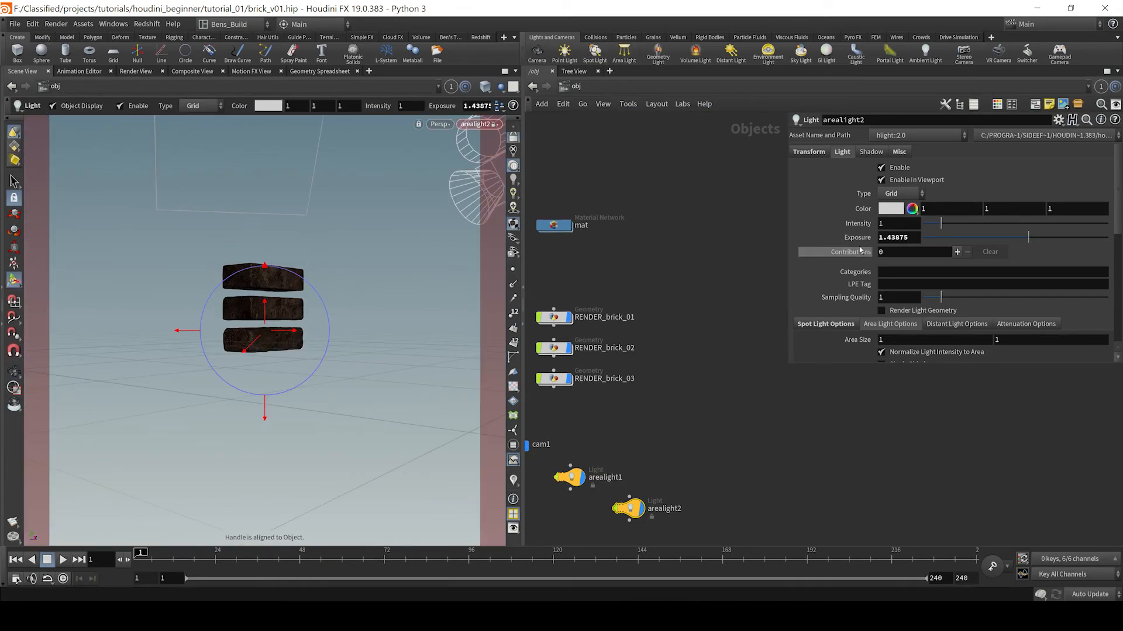
pyautogui.click(135, 71)
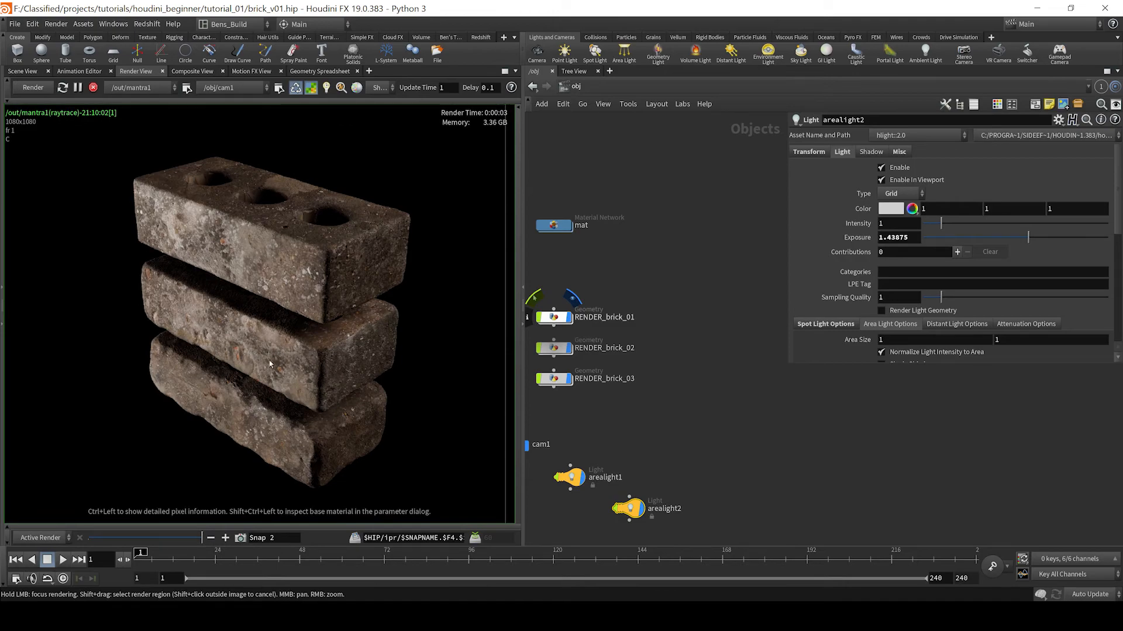
pyautogui.scroll(2, 280, 374)
# Return to the mat network and insert a Ramp Parameter node between the spec bind node and the brick shader's roughness
pyautogui.press('2')
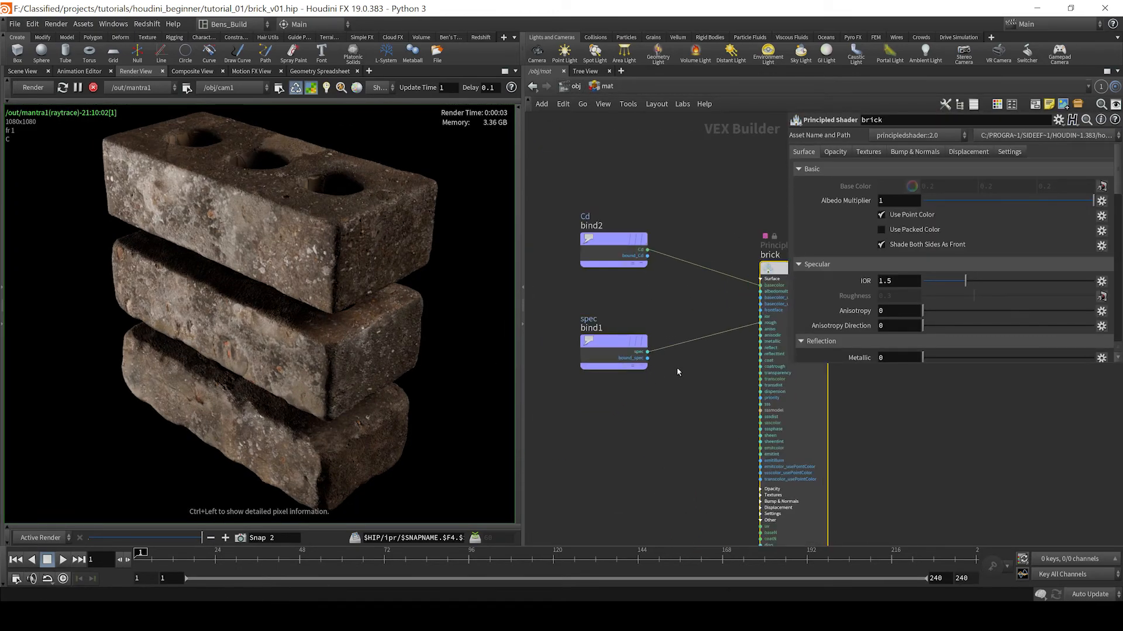
pyautogui.press('Tab')
pyautogui.write('ramp')
pyautogui.press('Down')
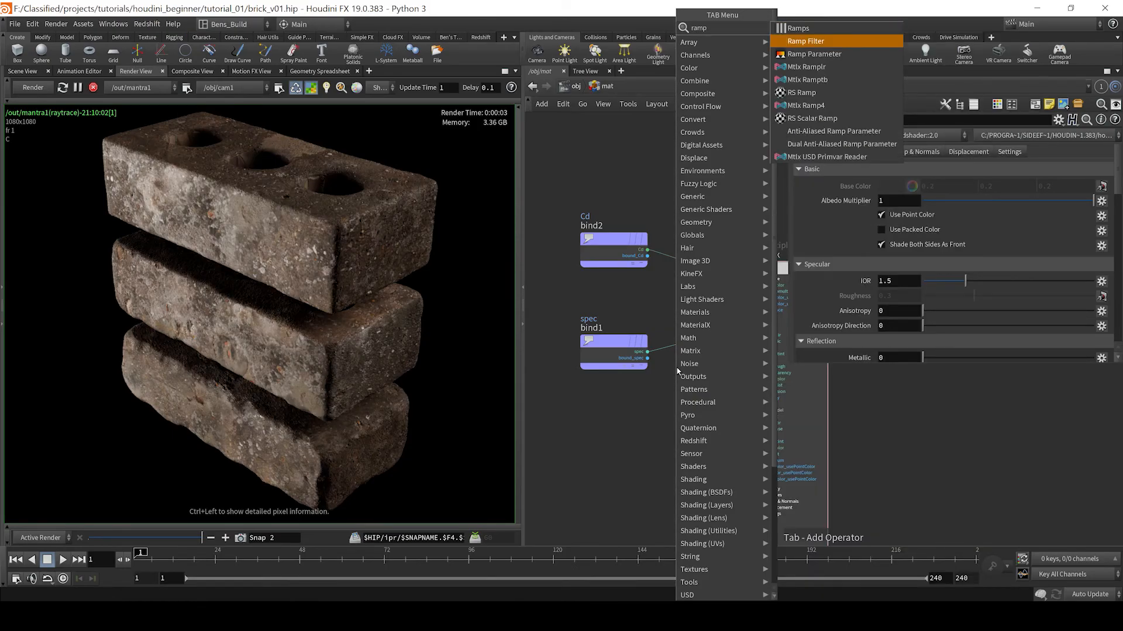
pyautogui.press('Return')
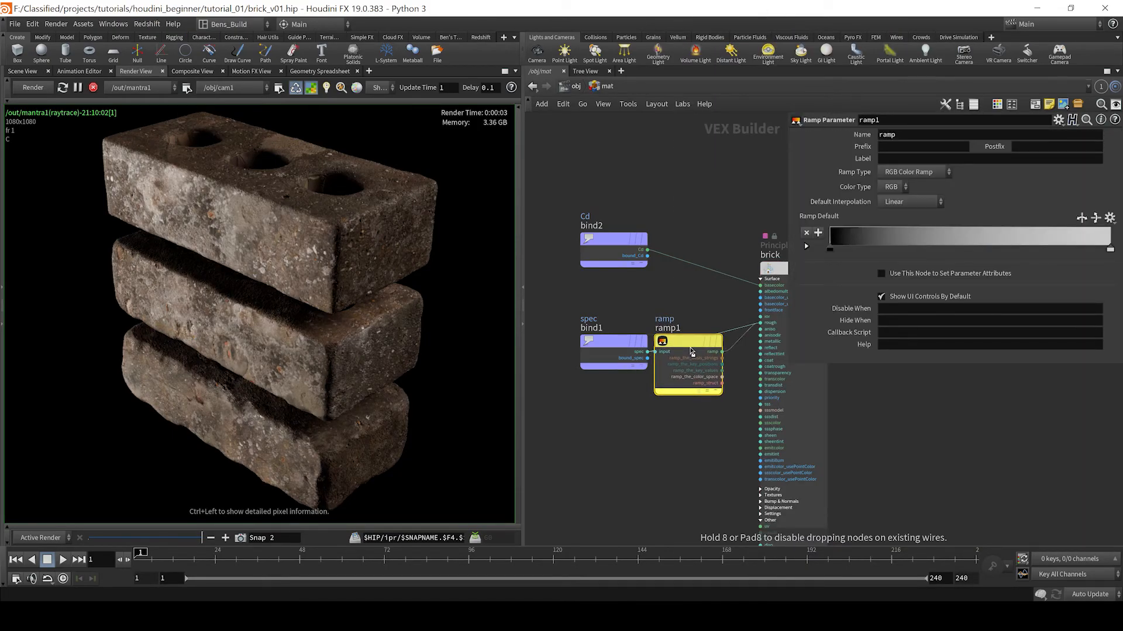
pyautogui.click(742, 348)
# Set the ramp type to Spline Ramp (float) and reverse the ramp so it falls from 1 to 0
pyautogui.click(915, 172)
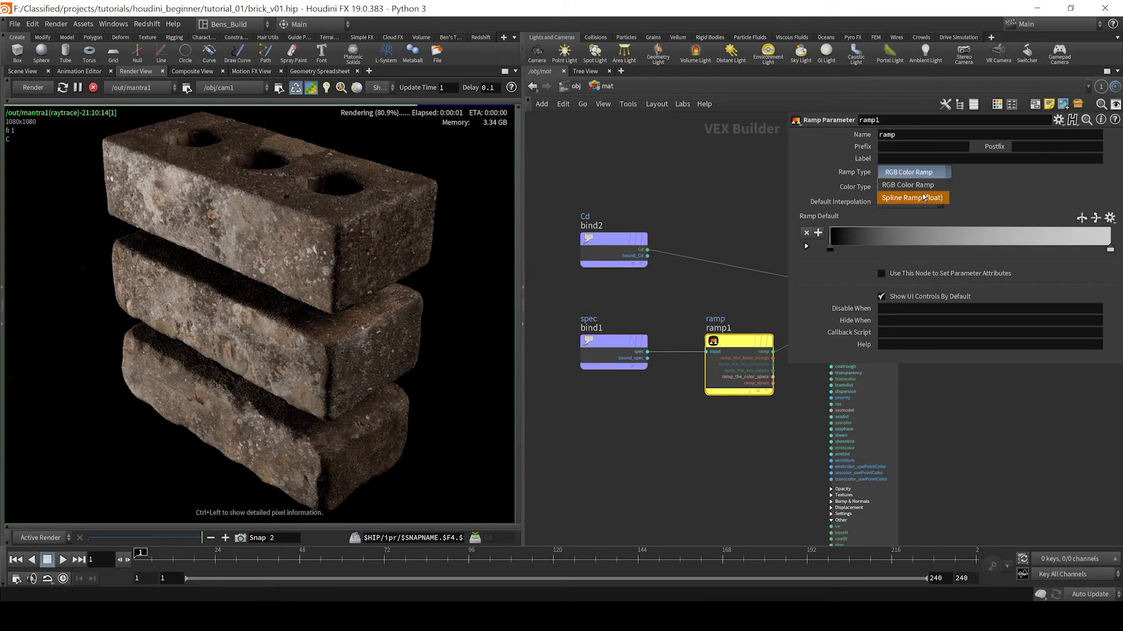
pyautogui.click(907, 172)
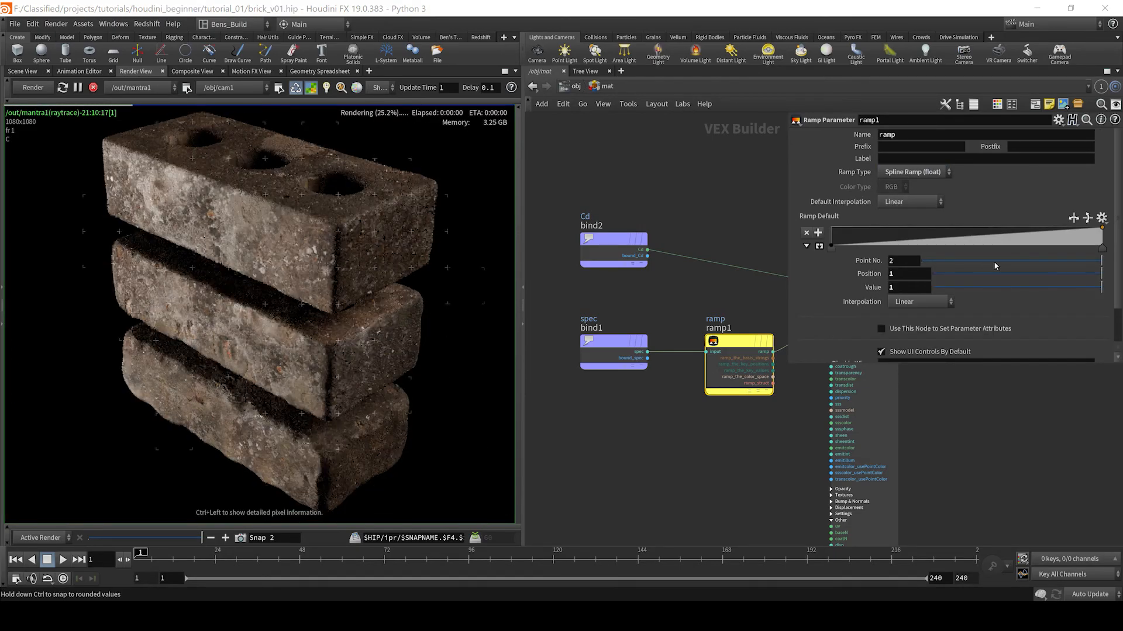
pyautogui.click(1091, 217)
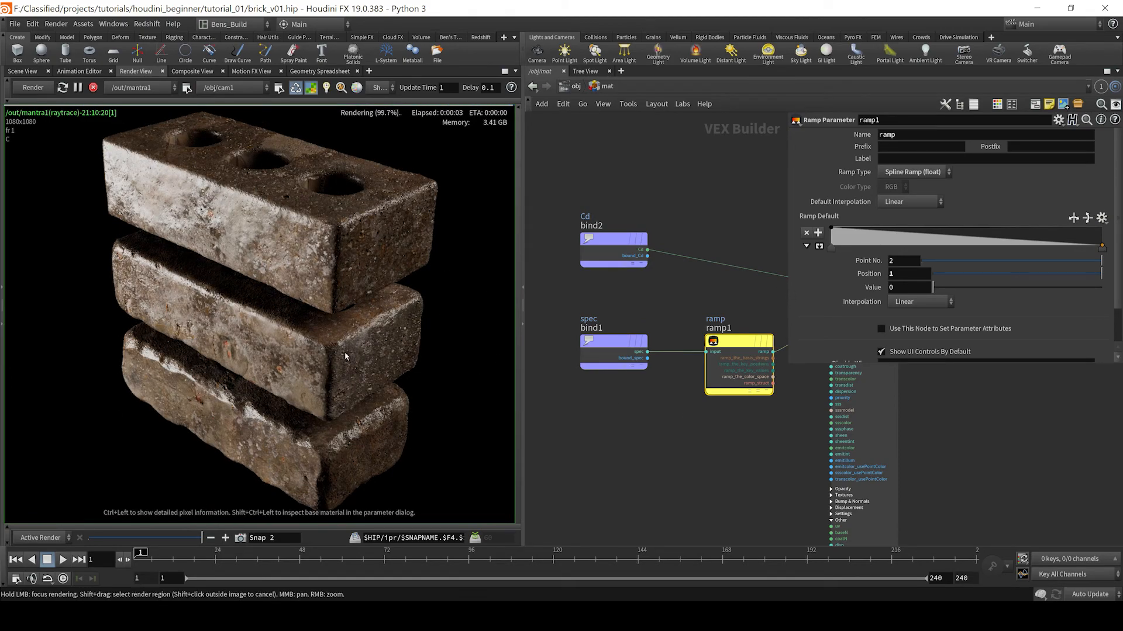
# Cut the wire from the ramp to the shader's roughness to compare renders, then reconnect it
pyautogui.moveTo(736, 427); pyautogui.dragTo(612, 452, button='middle')
pyautogui.press('y')
pyautogui.moveTo(680, 338); pyautogui.dragTo(672, 383)
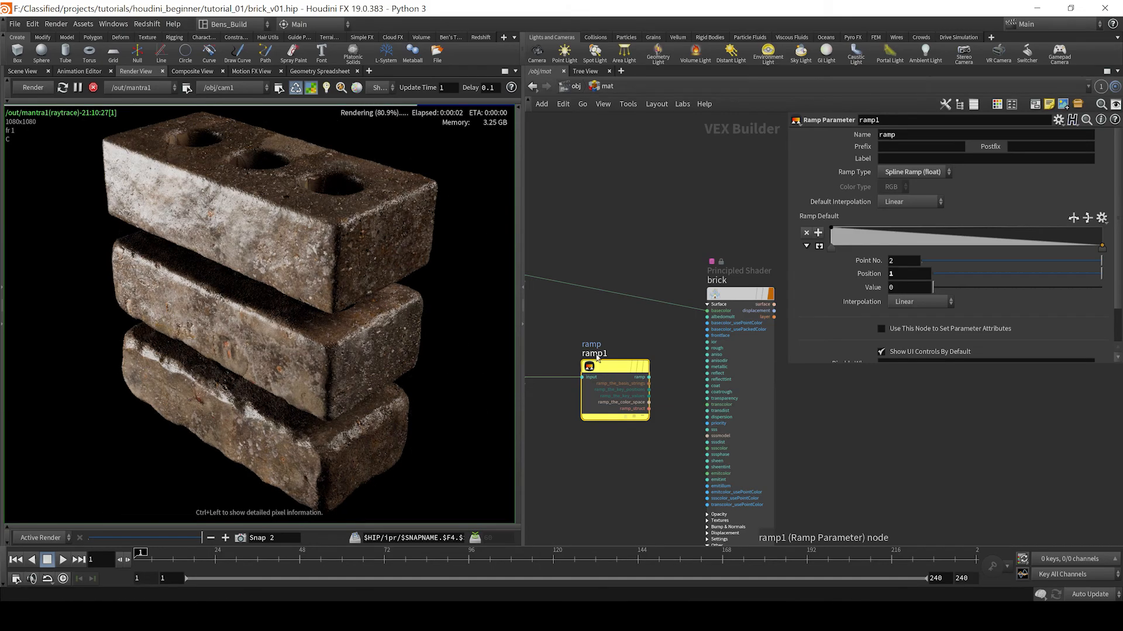
pyautogui.moveTo(647, 378); pyautogui.dragTo(698, 353)
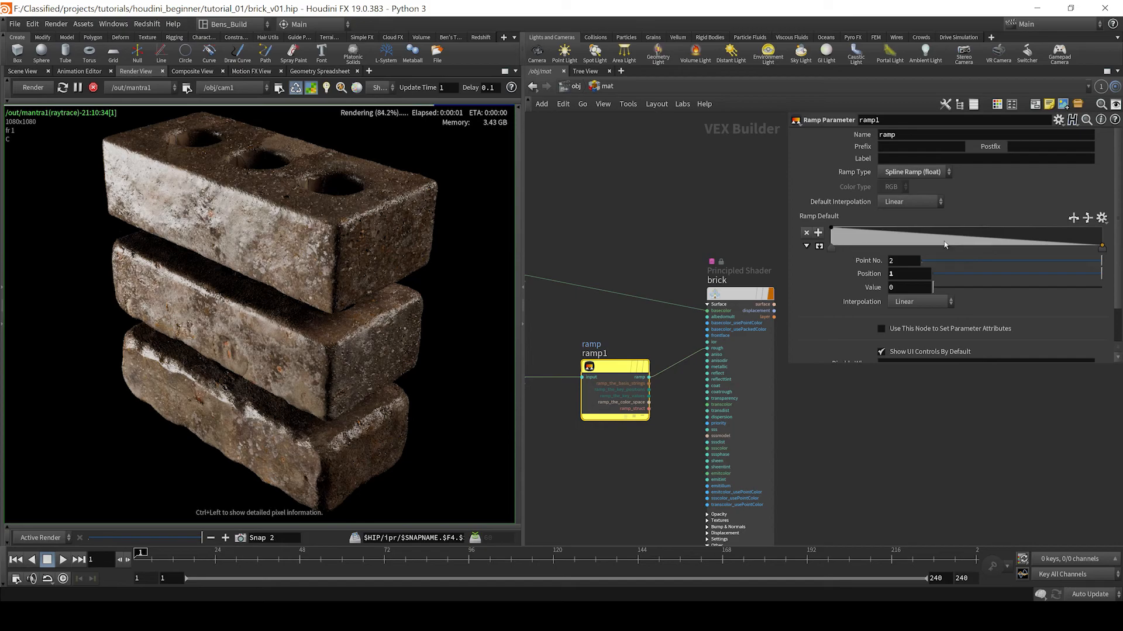
# Reshape the roughness ramp to rise from 0 to 1, with its start point at about the middle and its end point at the far end
pyautogui.moveTo(1101, 252); pyautogui.dragTo(968, 254)
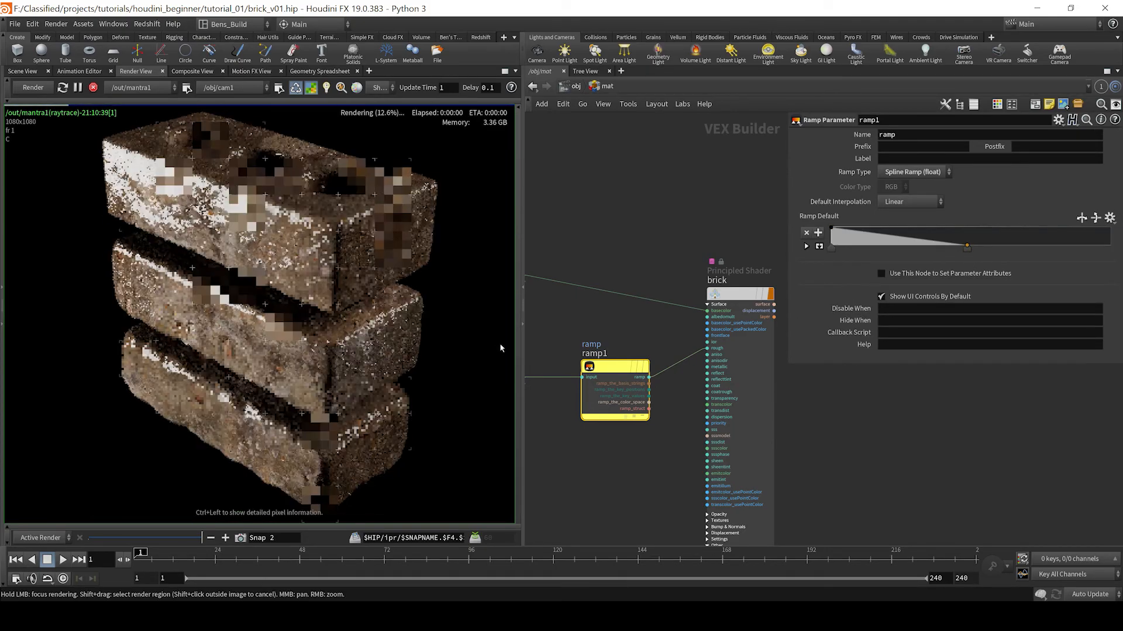
pyautogui.click(1087, 219)
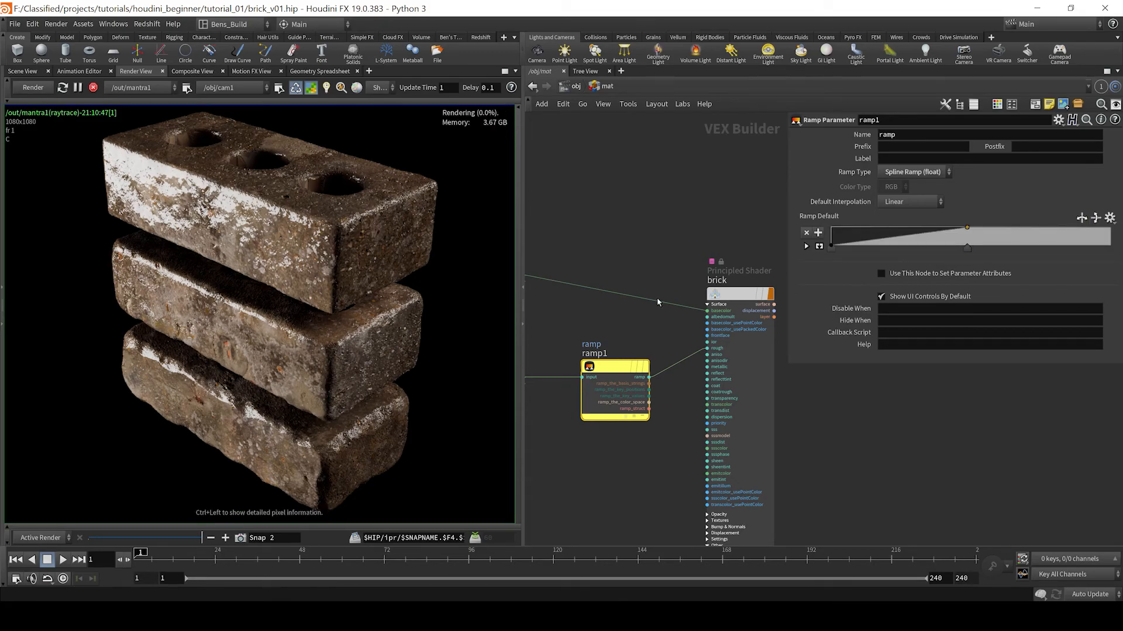
pyautogui.moveTo(997, 249); pyautogui.dragTo(1116, 251)
pyautogui.moveTo(833, 249); pyautogui.dragTo(963, 253)
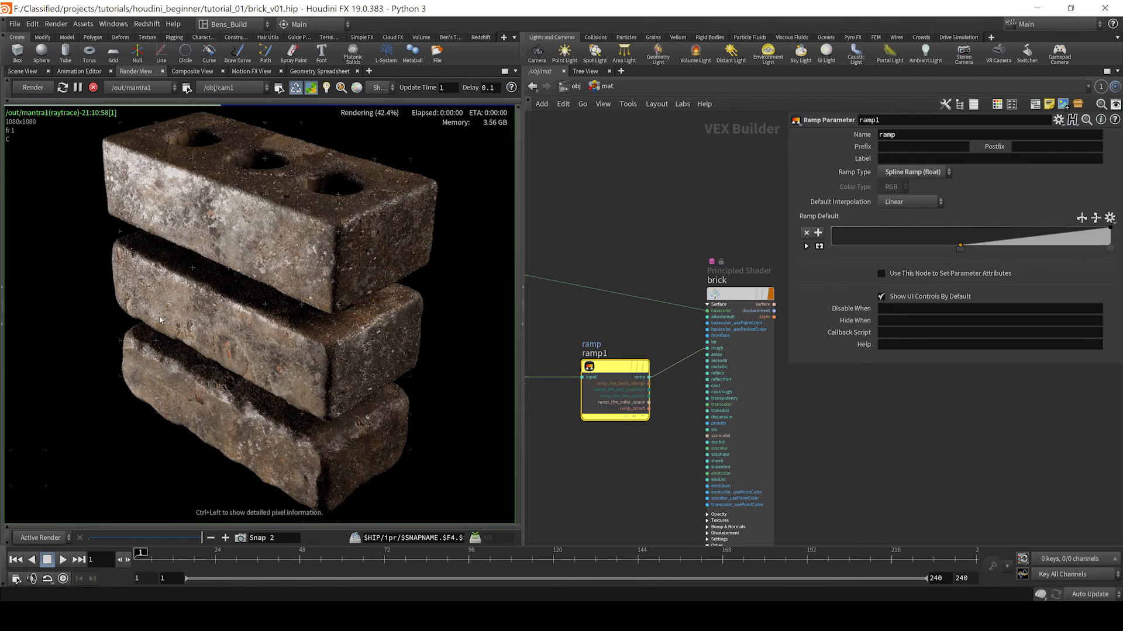
# Set the roughness ramp's start point value to 0.2 and its end point value to 0.9
pyautogui.scroll(-2, 168, 325)
pyautogui.scroll(2, 175, 325)
pyautogui.moveTo(177, 325); pyautogui.dragTo(238, 302, button='middle')
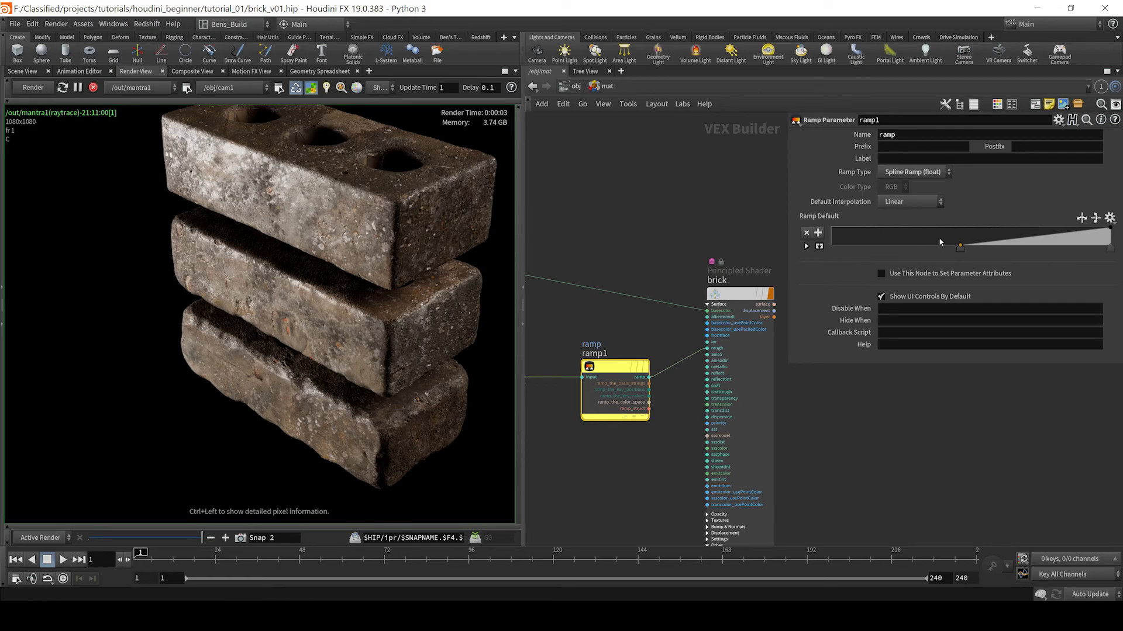
pyautogui.click(807, 246)
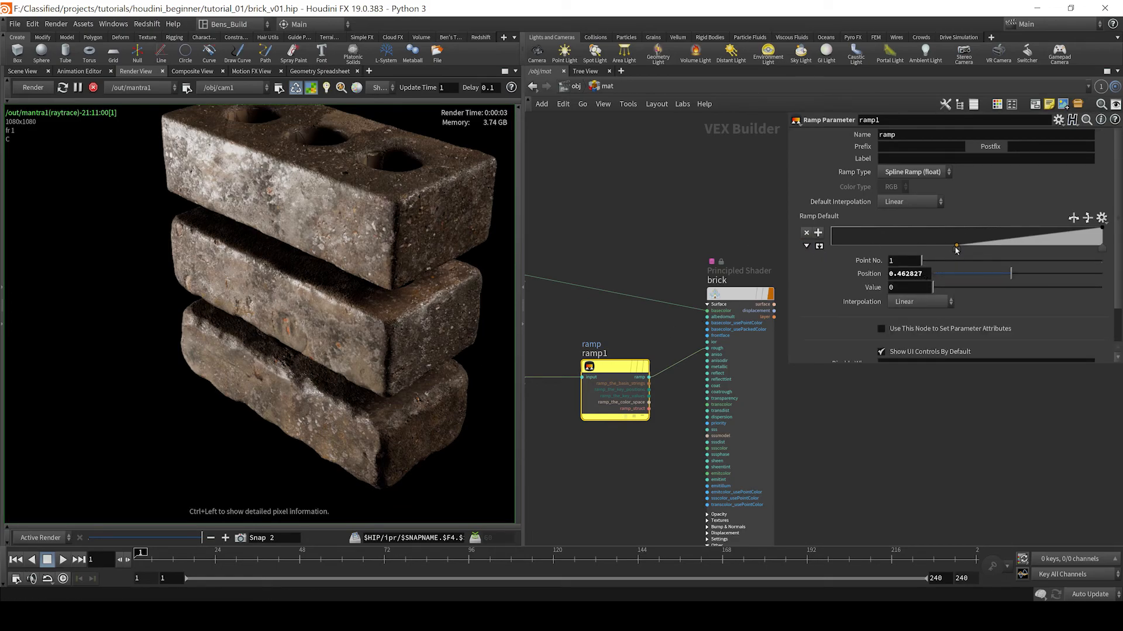
pyautogui.moveTo(913, 289); pyautogui.dragTo(787, 300)
pyautogui.write('.2')
pyautogui.press('Return')
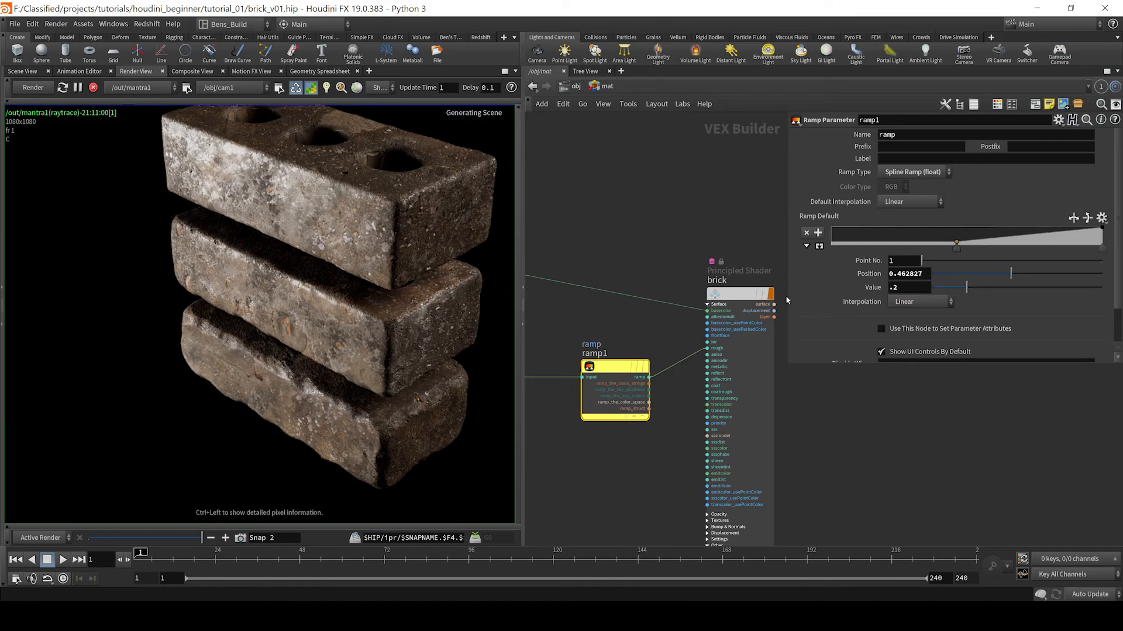
pyautogui.click(1102, 247)
pyautogui.moveTo(912, 287); pyautogui.dragTo(705, 287)
pyautogui.write('.9')
pyautogui.press('Return')
# Examine the updated brick render up close and at full frame to judge the new roughness
pyautogui.scroll(-4, 297, 277)
pyautogui.moveTo(325, 263); pyautogui.dragTo(286, 271, button='middle')
pyautogui.scroll(4, 292, 279)
pyautogui.scroll(-1, 316, 261)
pyautogui.scroll(-3, 298, 287)
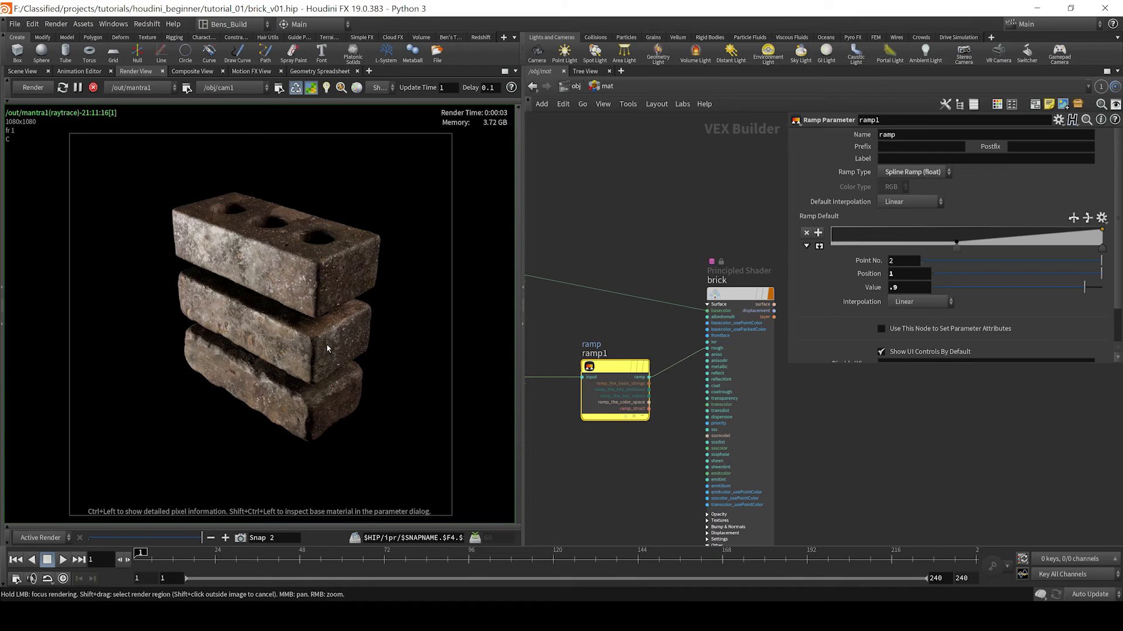
pyautogui.scroll(1, 324, 340)
pyautogui.scroll(-1, 556, 283)
# Insert a Color Correction node between the Cd bind node and the brick shader's base color
pyautogui.moveTo(555, 283); pyautogui.dragTo(656, 311, button='middle')
pyautogui.scroll(1, 687, 284)
pyautogui.press('Tab')
pyautogui.write('cor')
pyautogui.press('Return')
pyautogui.click(656, 312)
pyautogui.moveTo(656, 311); pyautogui.dragTo(687, 339)
# Try hue shifts of -0.03 and -0.1 on the Color Correction node
pyautogui.click(899, 150)
pyautogui.write('-.03')
pyautogui.press('Return')
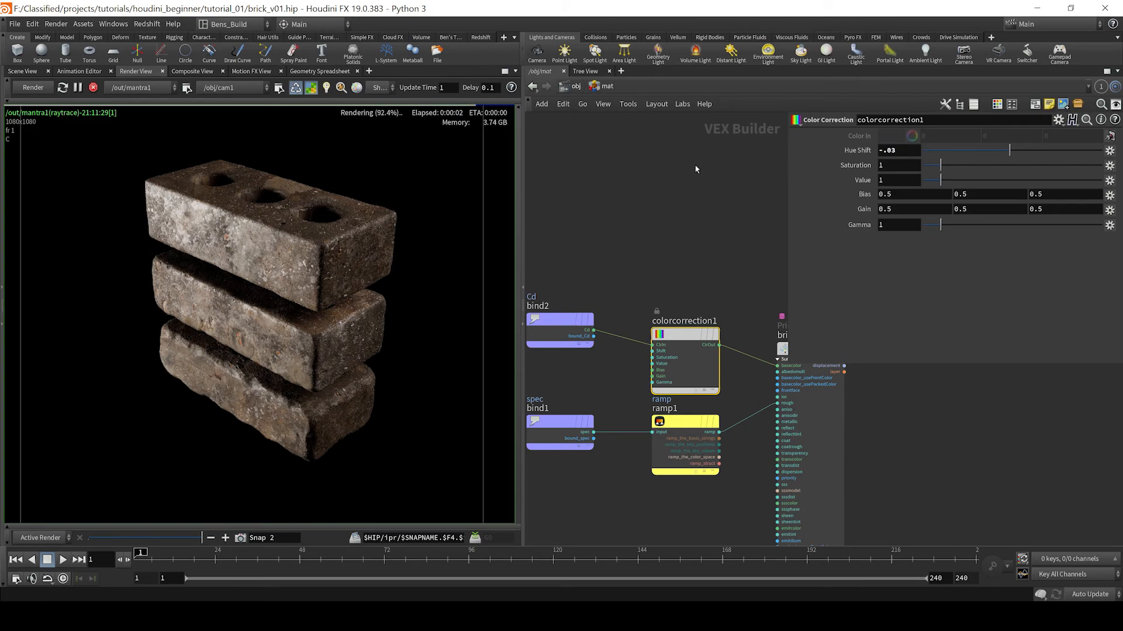
pyautogui.click(912, 153)
pyautogui.write('-.1')
pyautogui.press('Return')
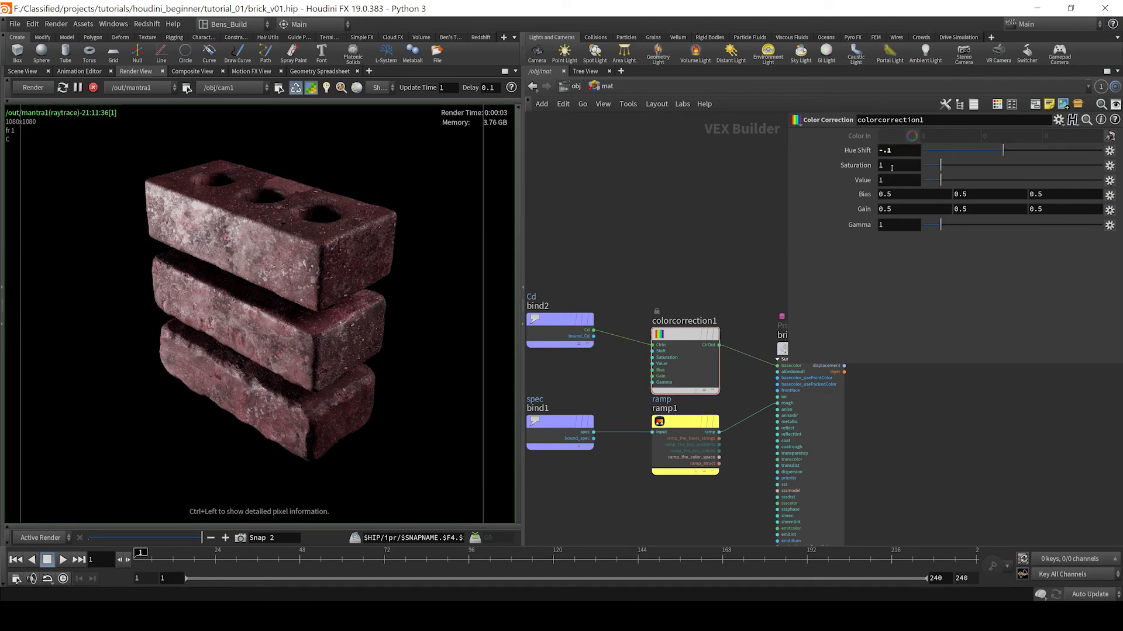
# Set the Color Correction node's saturation to 2 and its hue shift to 0
pyautogui.moveTo(892, 167); pyautogui.dragTo(800, 170)
pyautogui.write('2')
pyautogui.press('Return')
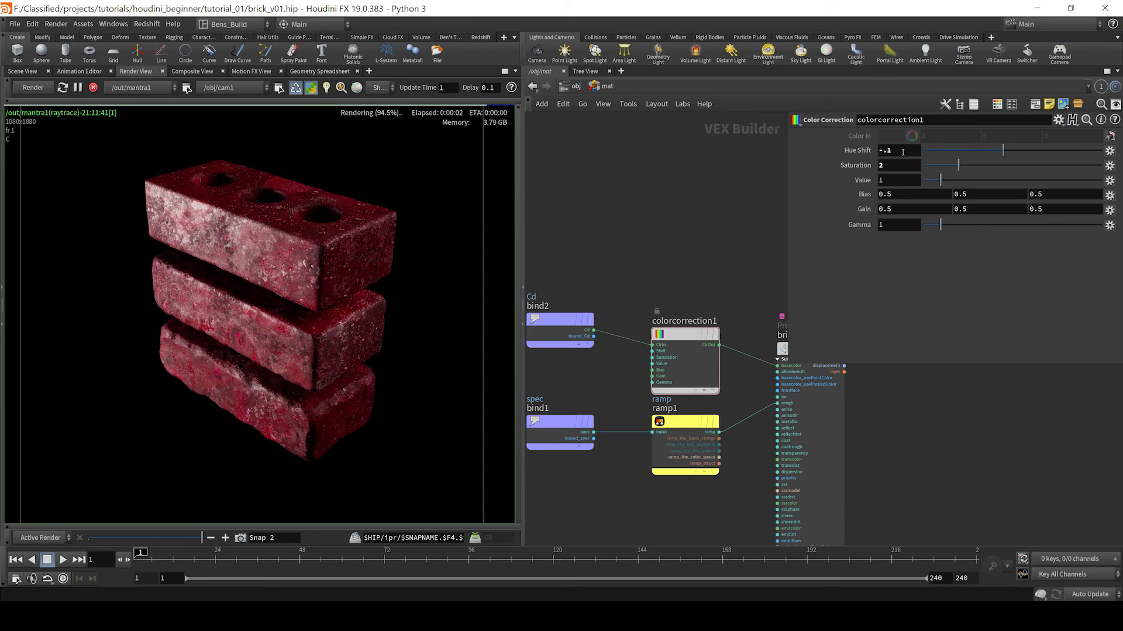
pyautogui.moveTo(903, 152); pyautogui.dragTo(668, 142)
pyautogui.write('0')
pyautogui.press('Return')
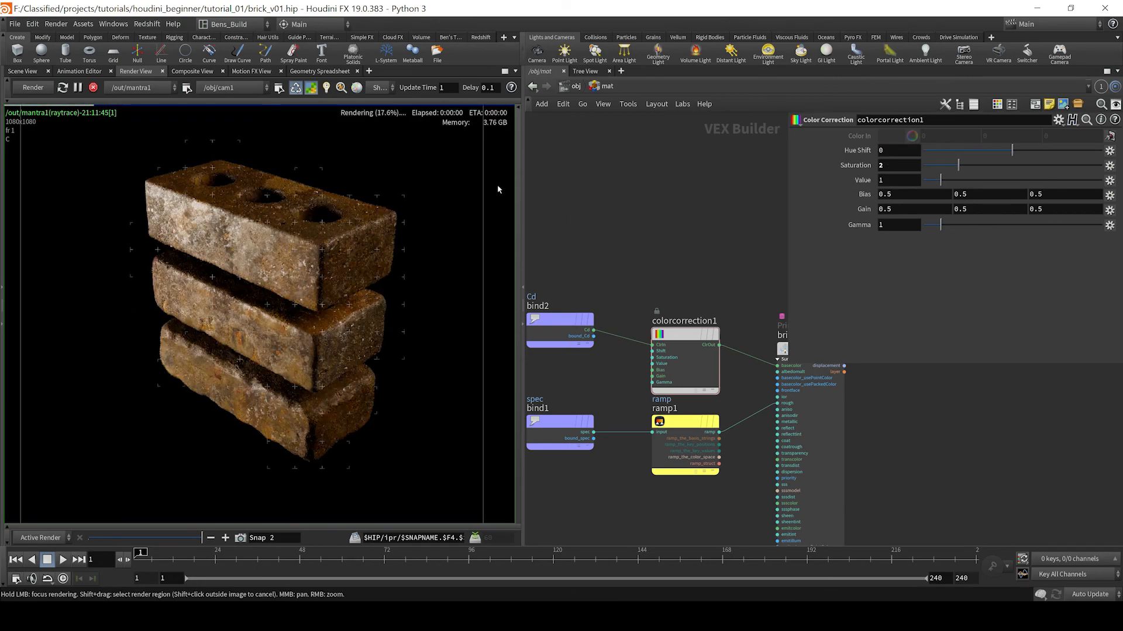
# Examine the saturated brick render at different zoom levels, checking the color and surface detail
pyautogui.scroll(-3, 255, 312)
pyautogui.scroll(3, 256, 311)
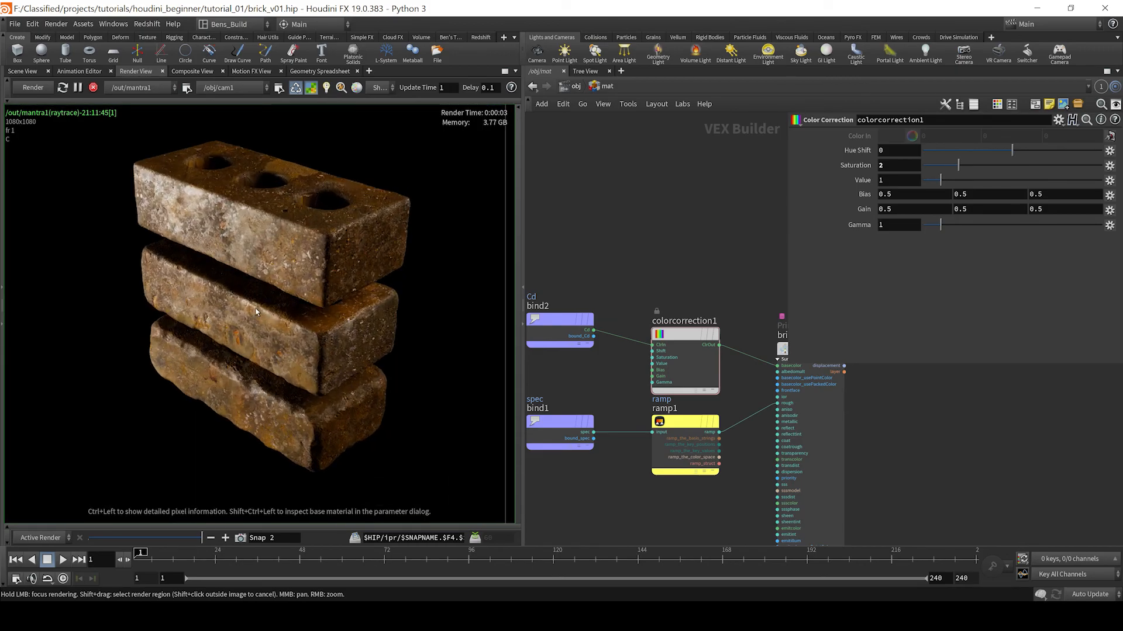
pyautogui.scroll(-2, 255, 312)
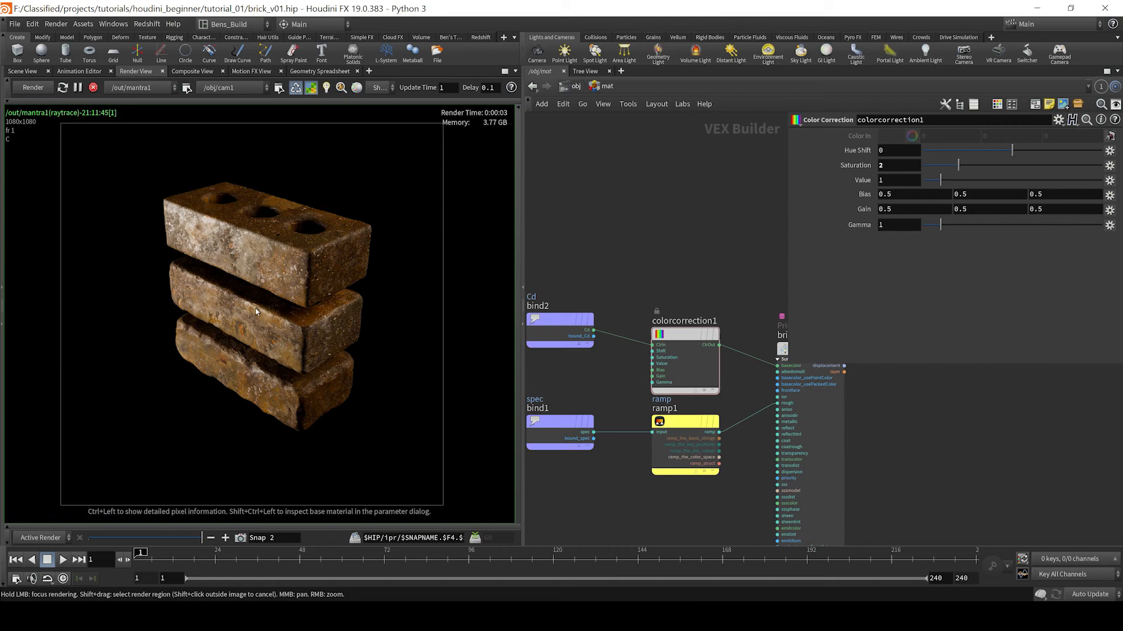
pyautogui.scroll(1, 285, 323)
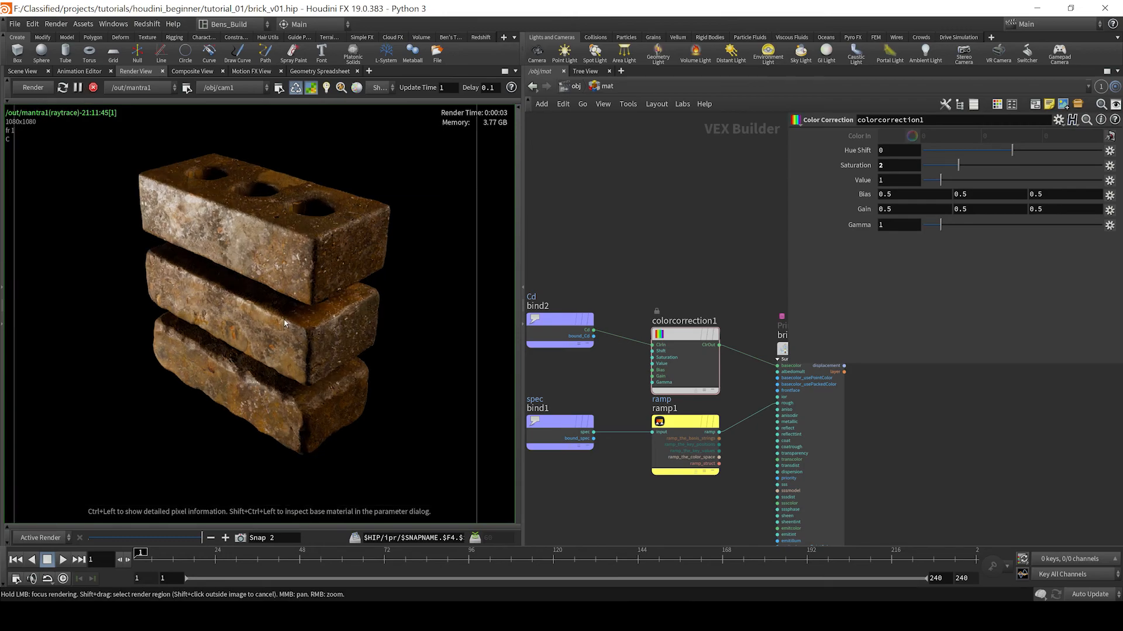
pyautogui.scroll(1, 285, 322)
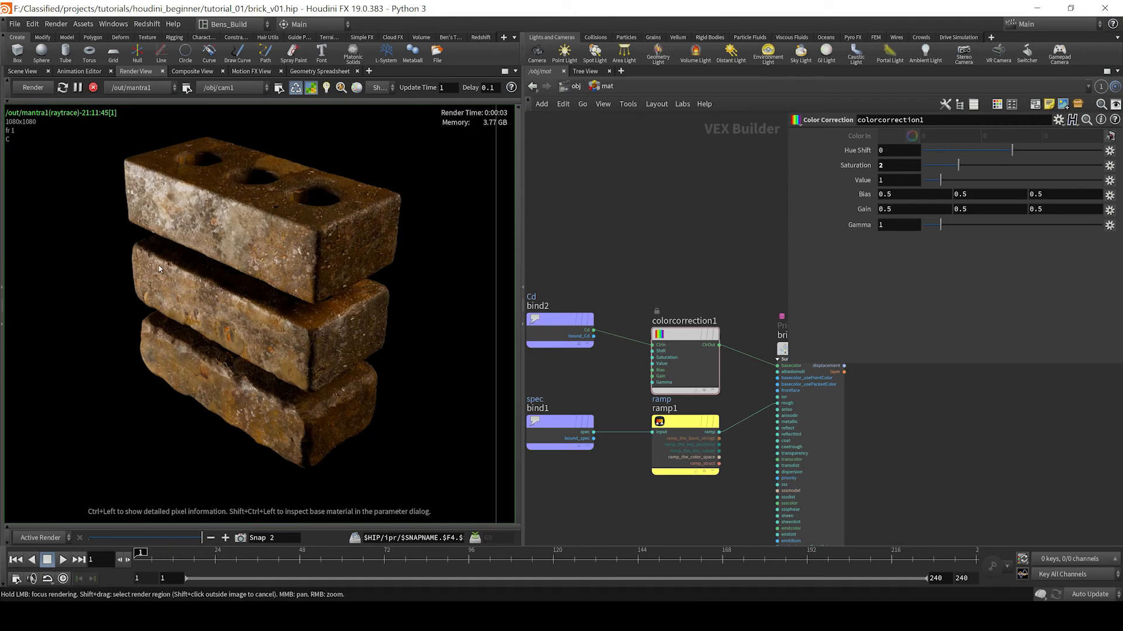
pyautogui.scroll(-2, 159, 269)
pyautogui.scroll(-1, 275, 388)
pyautogui.scroll(1, 275, 388)
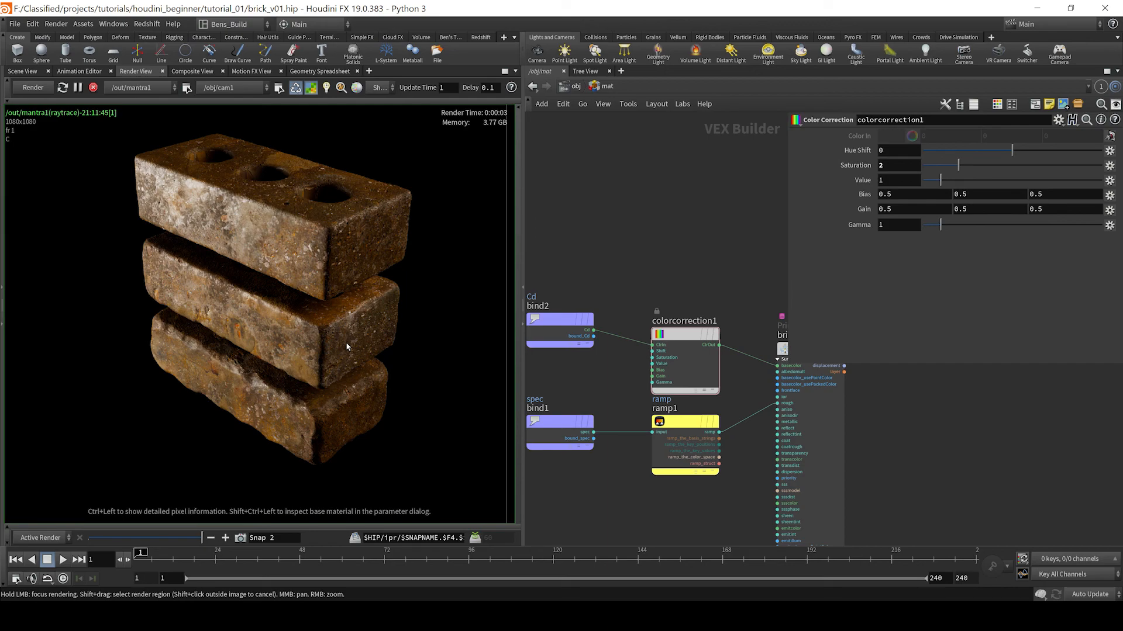
pyautogui.scroll(-4, 327, 331)
pyautogui.scroll(3, 327, 332)
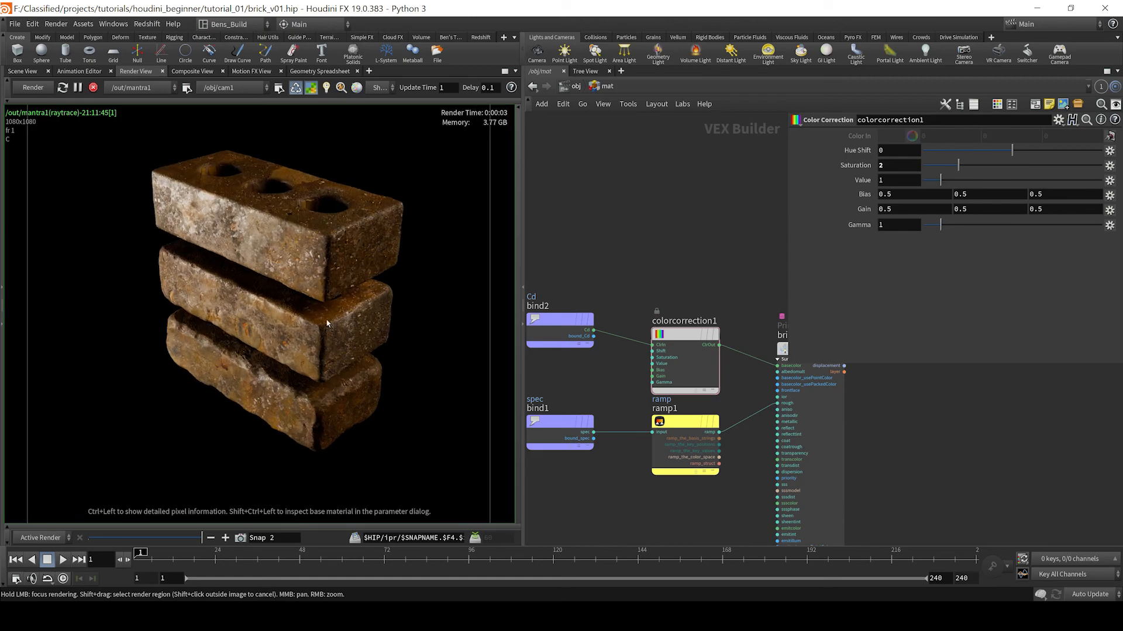
pyautogui.scroll(-1, 326, 321)
pyautogui.scroll(1, 324, 316)
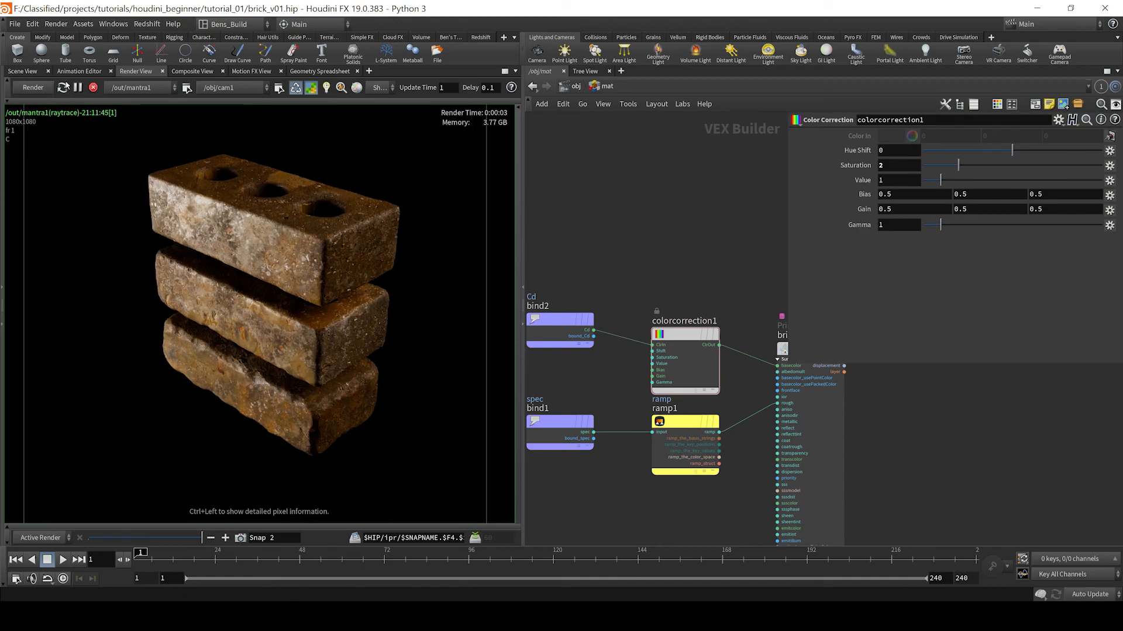
# Look through cam1 in the scene view and pull the camera back to frame the brick stack from farther away
pyautogui.click(23, 71)
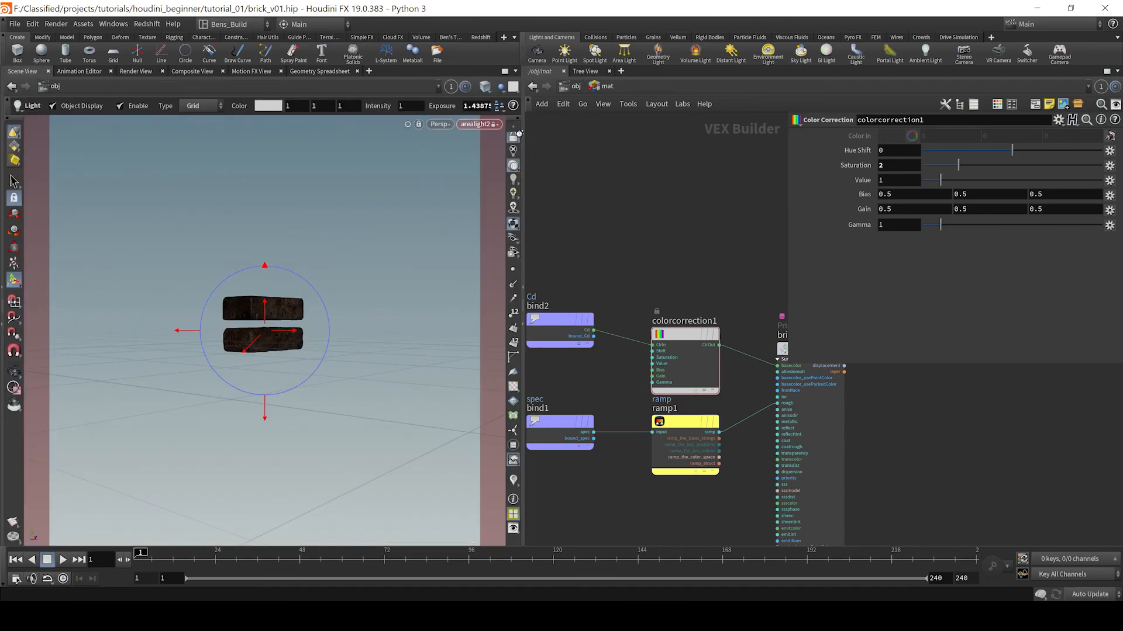
pyautogui.click(478, 124)
pyautogui.click(509, 185)
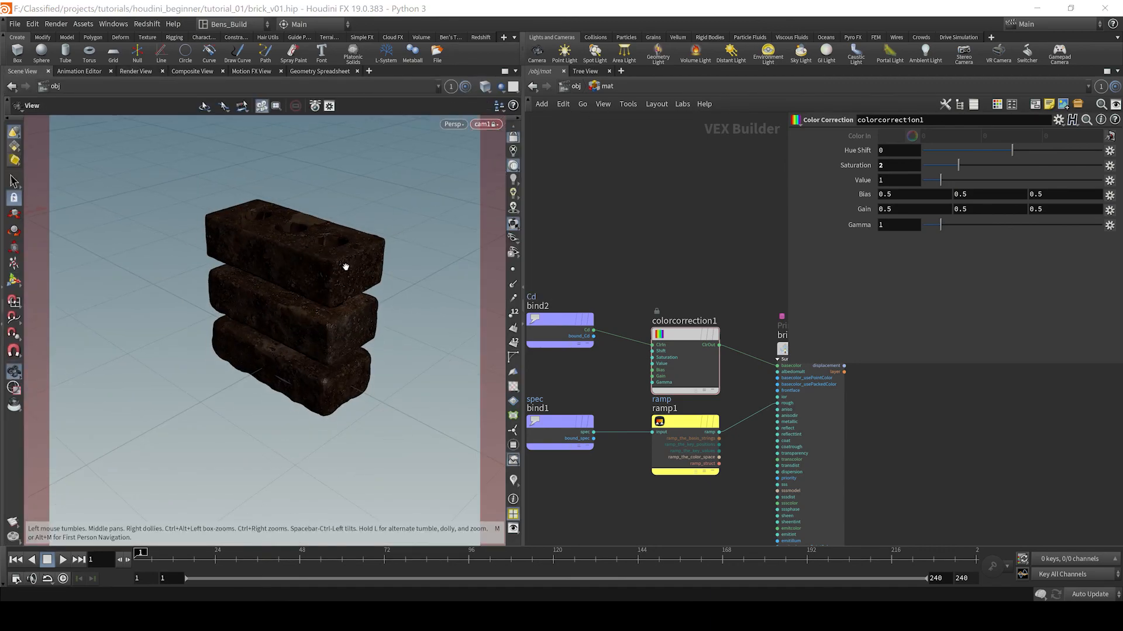
pyautogui.scroll(-2, 368, 267)
pyautogui.scroll(-4, 356, 273)
pyautogui.moveTo(377, 268); pyautogui.dragTo(293, 310, button='middle')
pyautogui.scroll(-3, 273, 275)
pyautogui.keyDown('alt'); pyautogui.moveTo(293, 309); pyautogui.dragTo(349, 263); pyautogui.keyUp('alt')
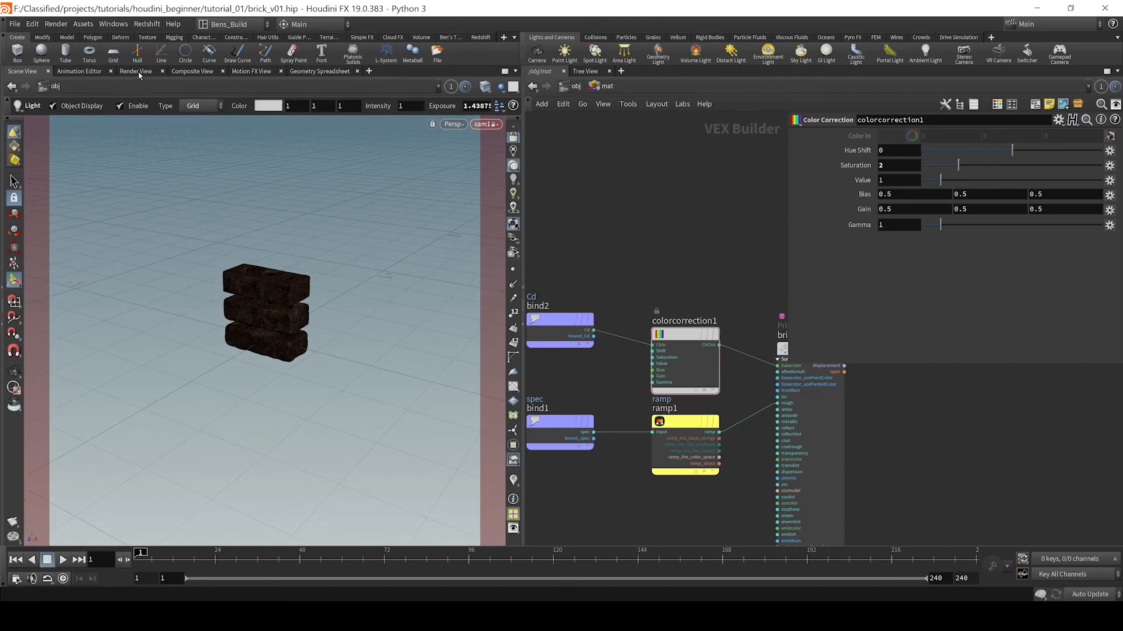
# Return to the render view to render the pulled-back camera framing, and pause its live updates
pyautogui.click(135, 71)
pyautogui.click(81, 89)
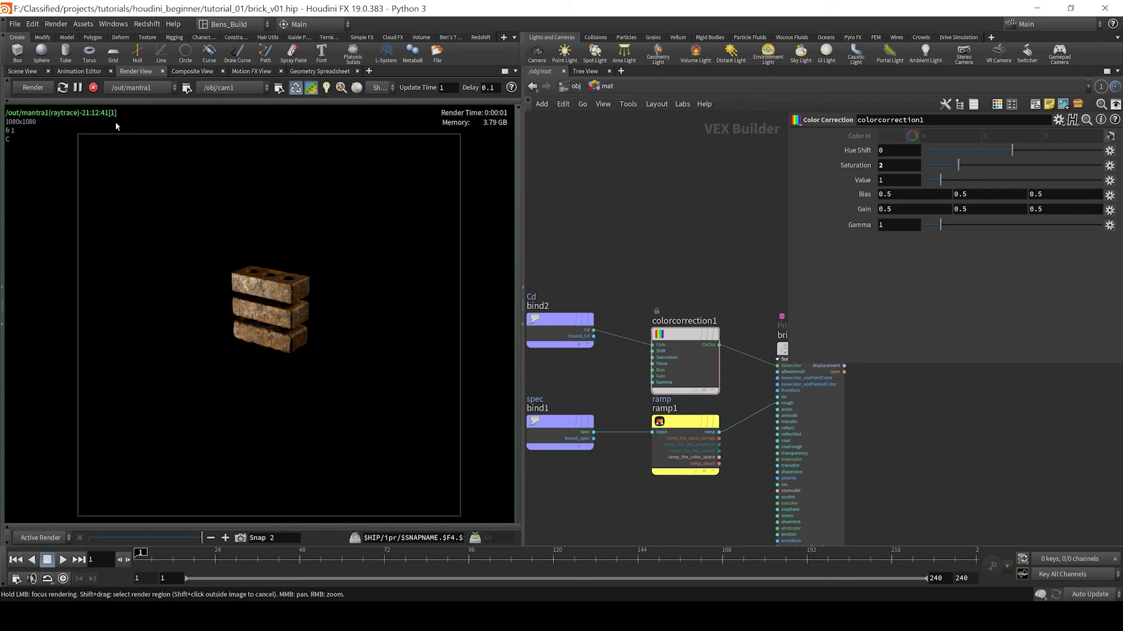
pyautogui.click(77, 87)
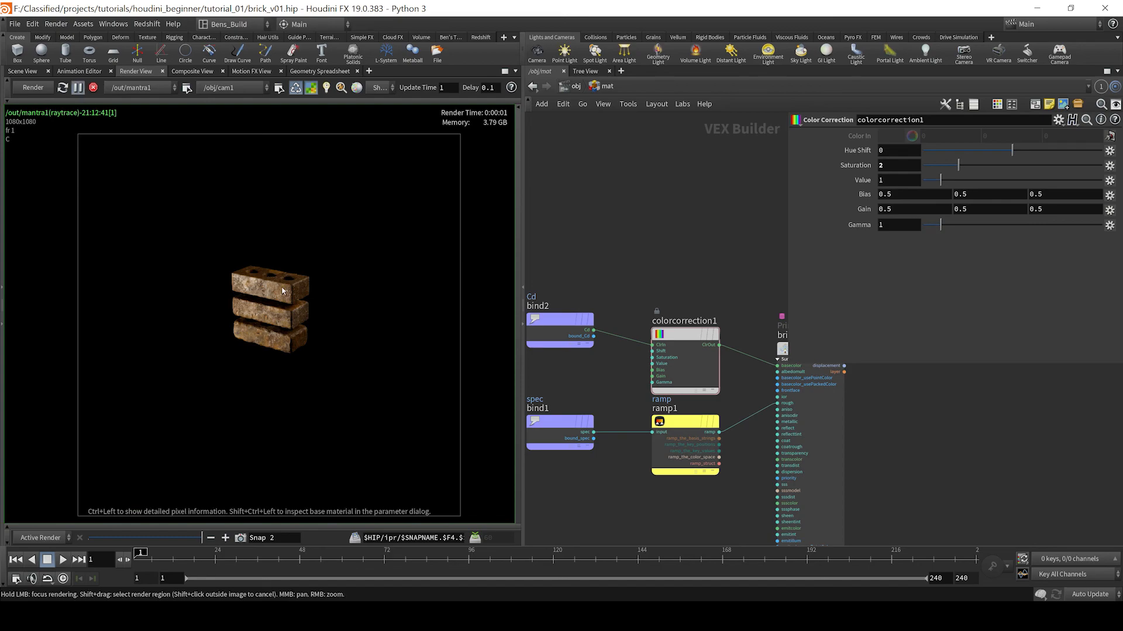